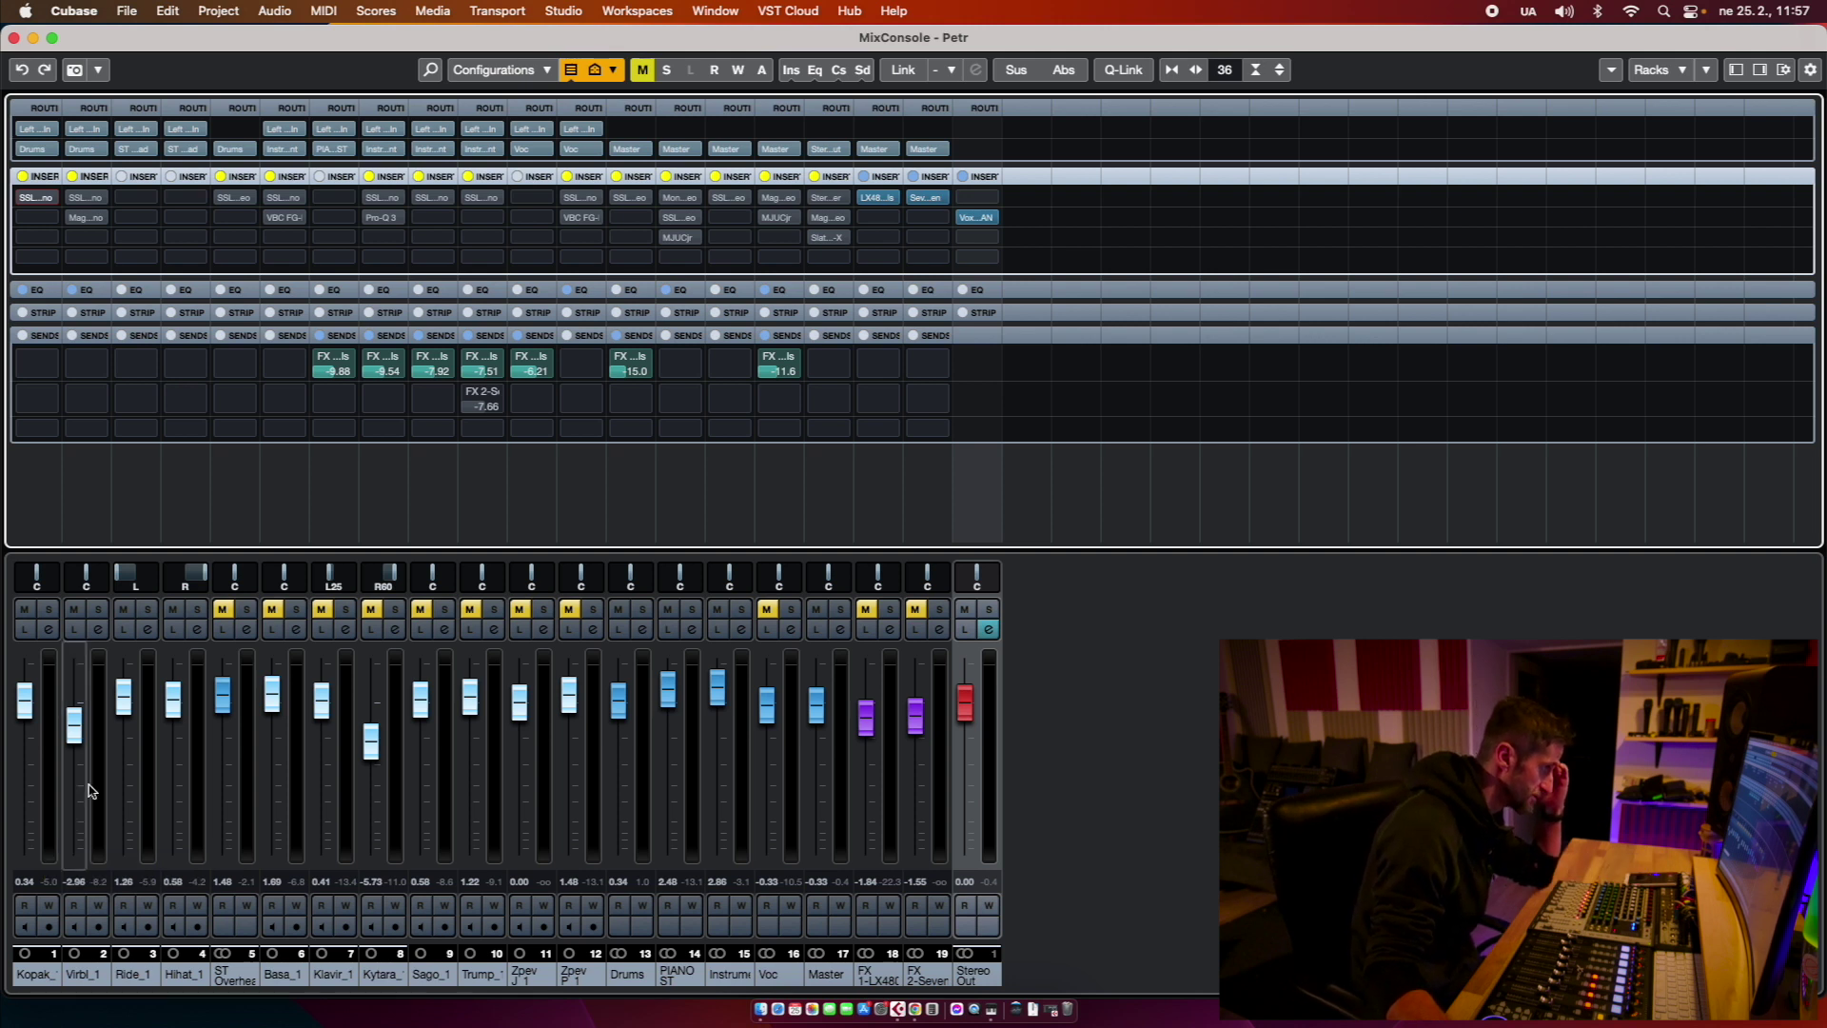
# Step: Mute the Virbl_1, Ride_1 and Hihat_1 channels, leaving Kopak_1 unmuted, and return to the project window
pyautogui.click(173, 609)
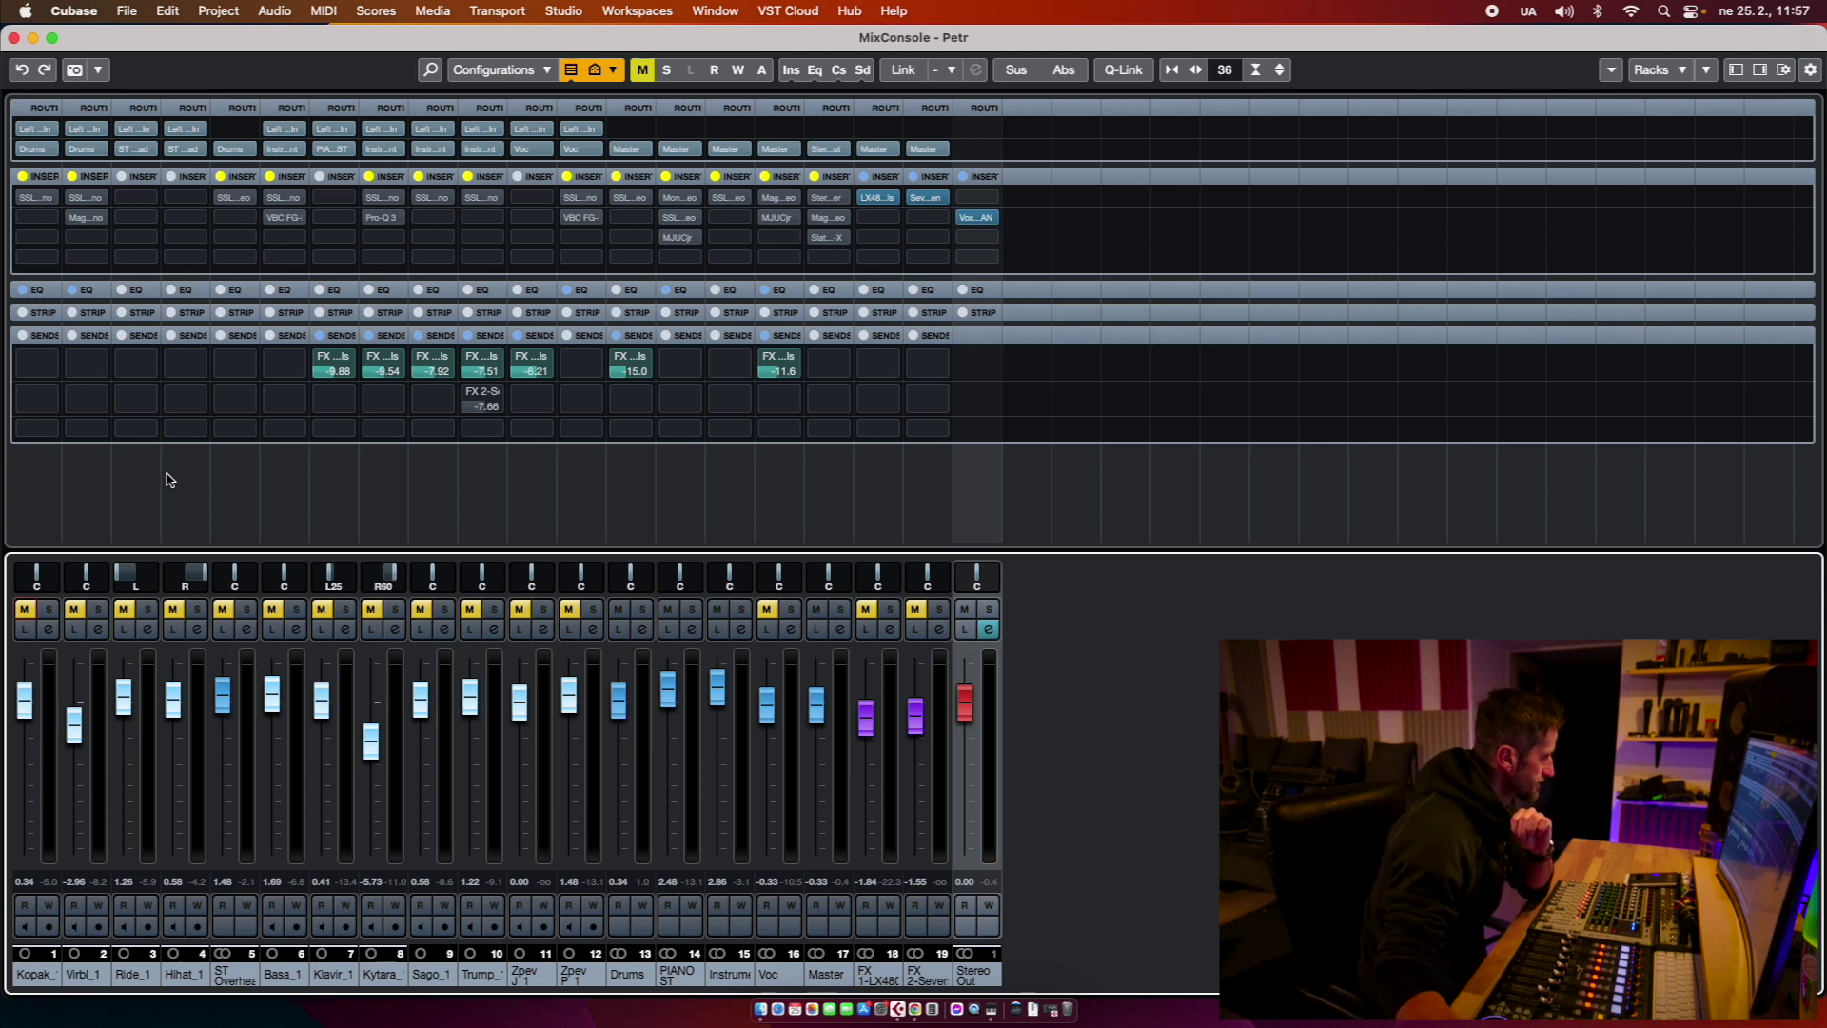
pyautogui.press('F3')
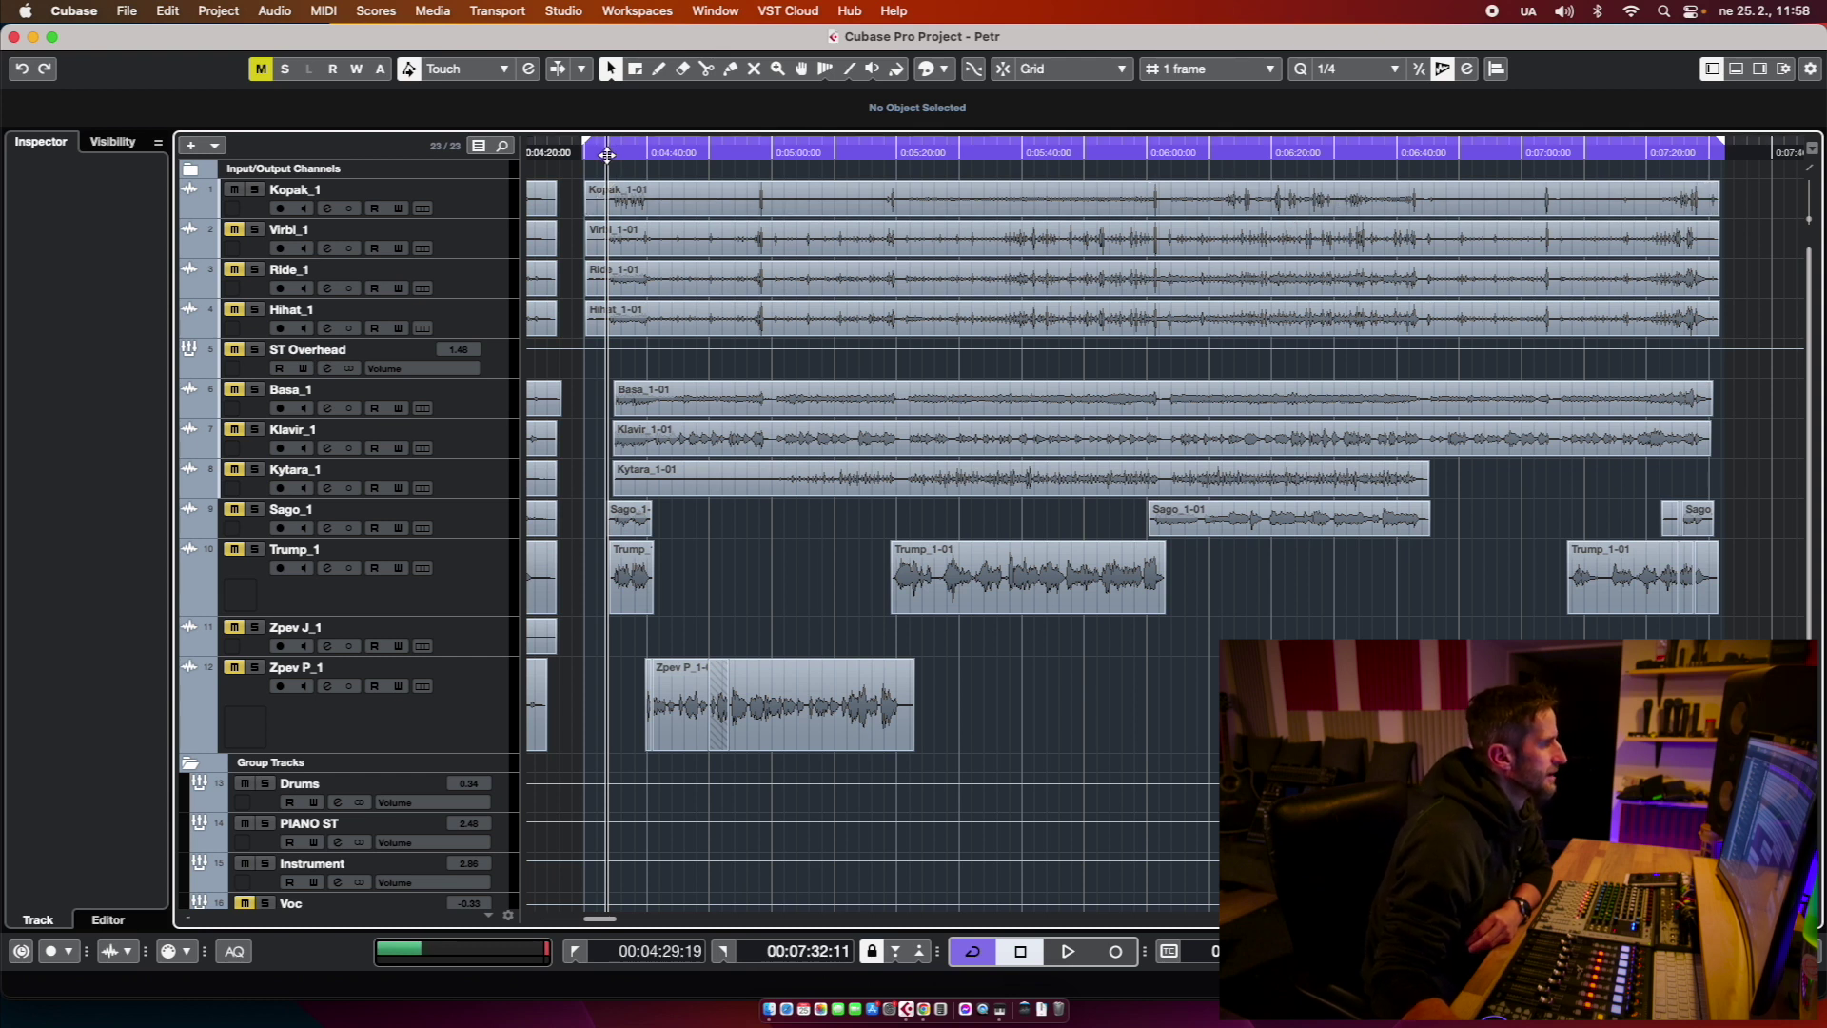
# Step: Set the cycle range from 00:04:34:06 to 00:04:40:22 and start looped playback of the kick track
pyautogui.click(556, 152)
pyautogui.moveTo(557, 141); pyautogui.dragTo(638, 135)
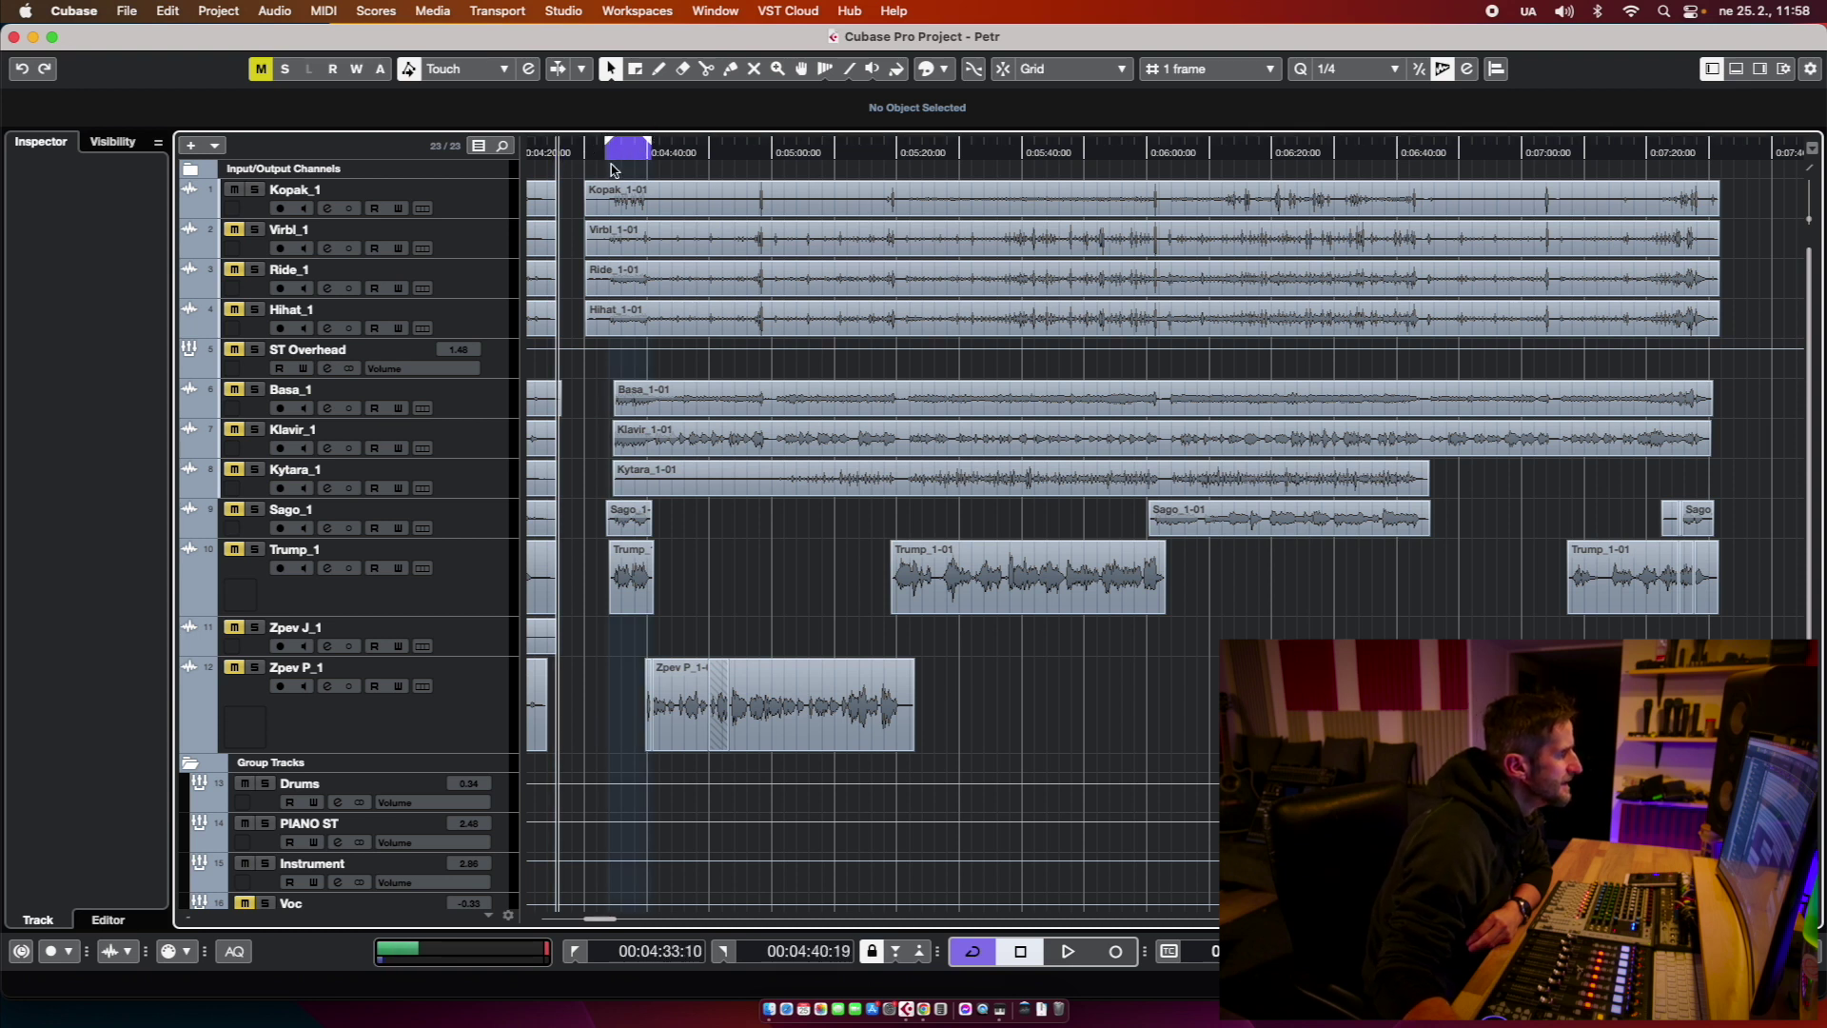
pyautogui.scroll(5, 609, 157)
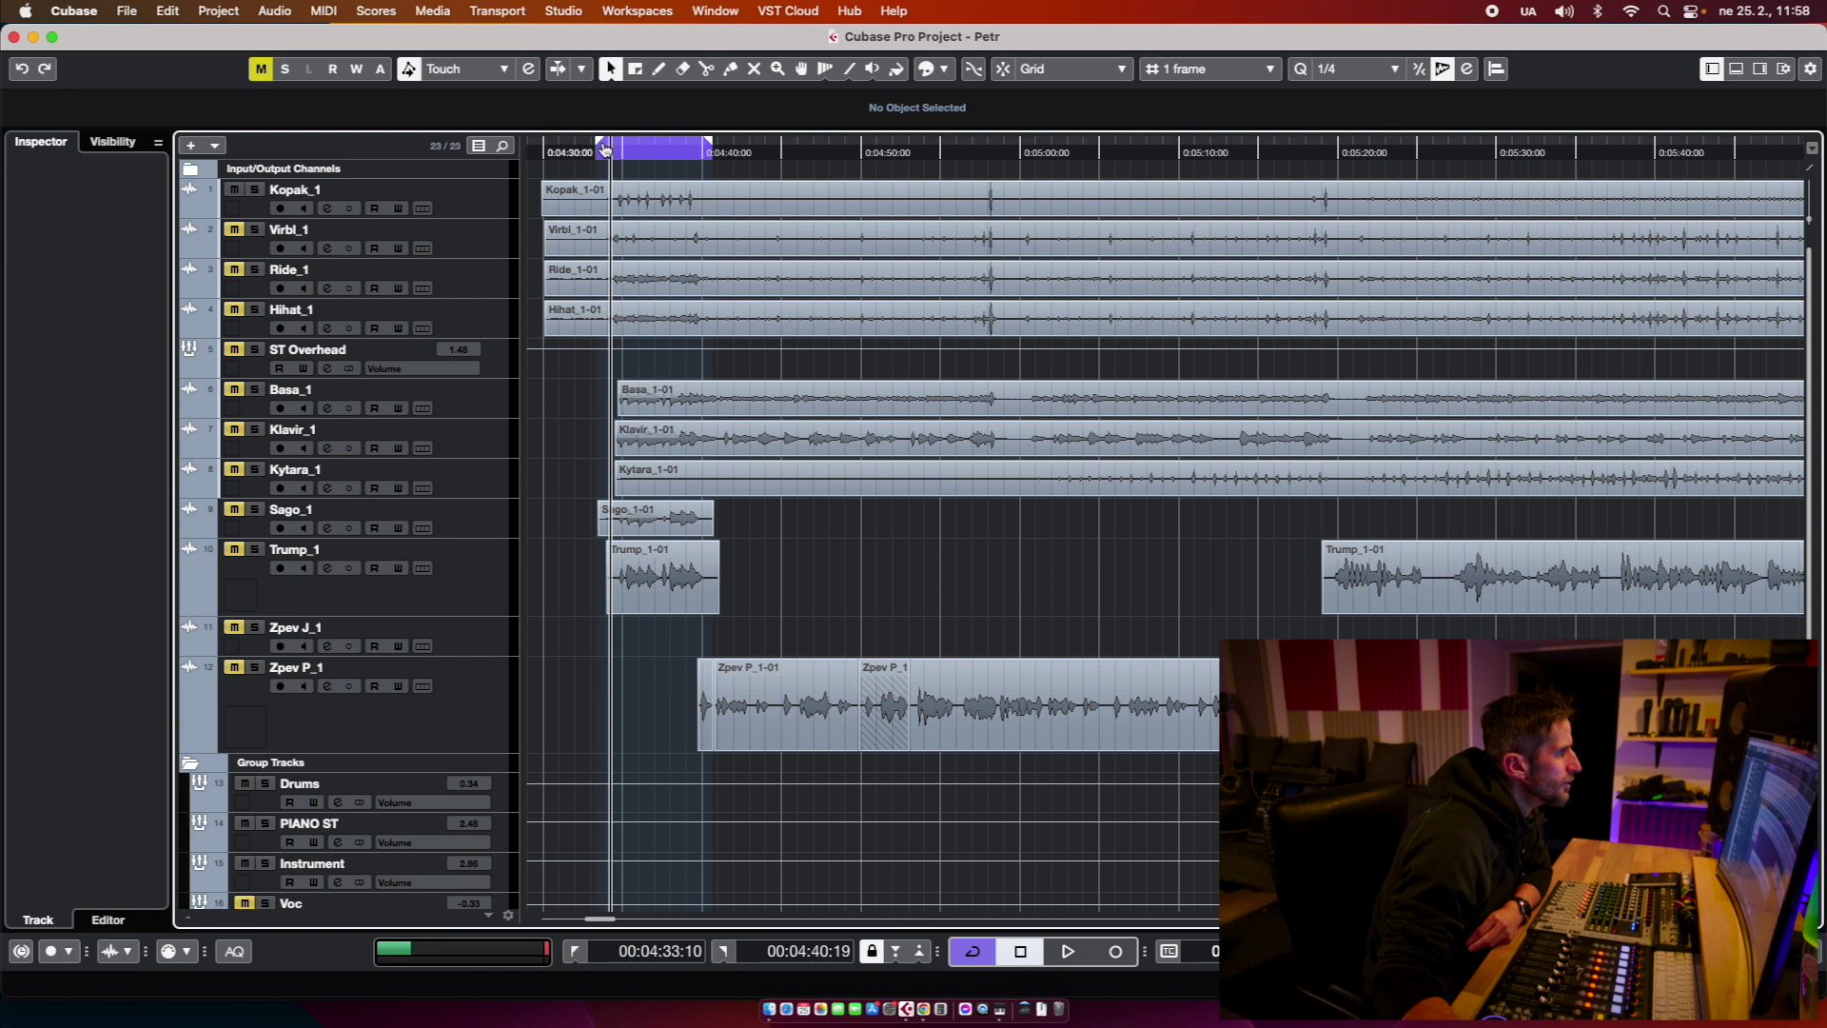
pyautogui.click(625, 149)
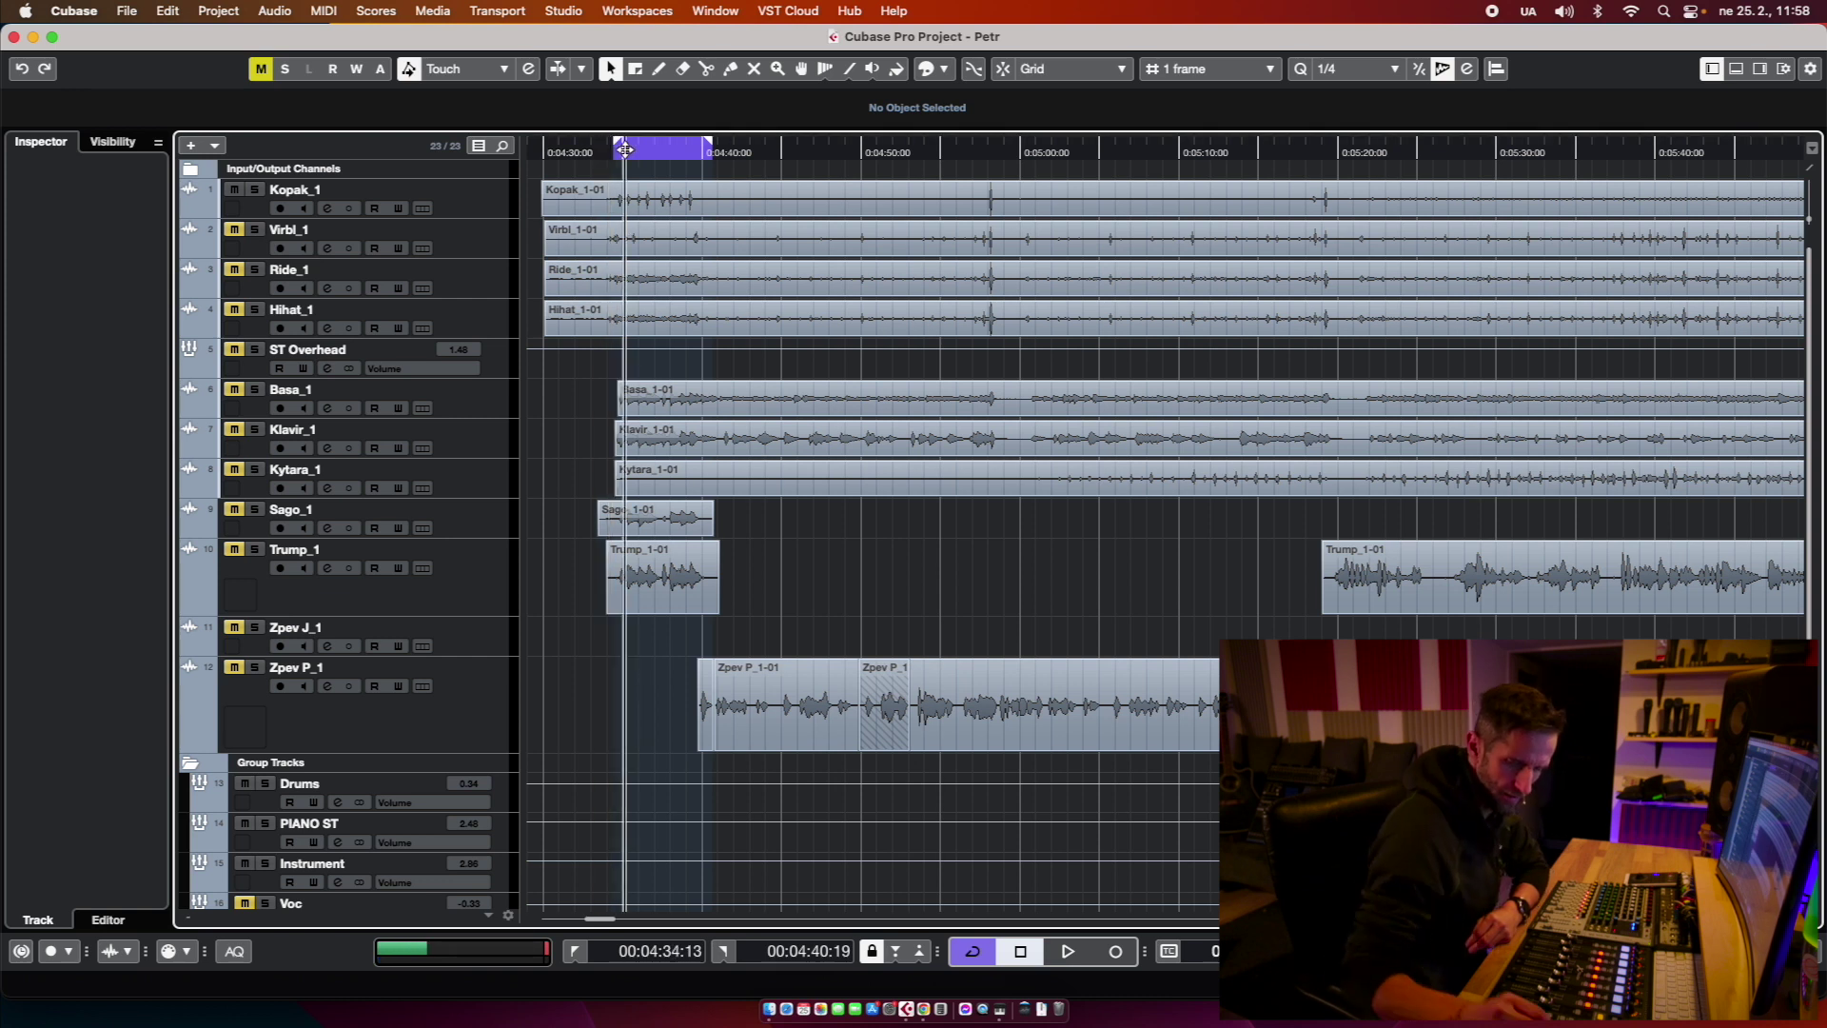
pyautogui.press('space')
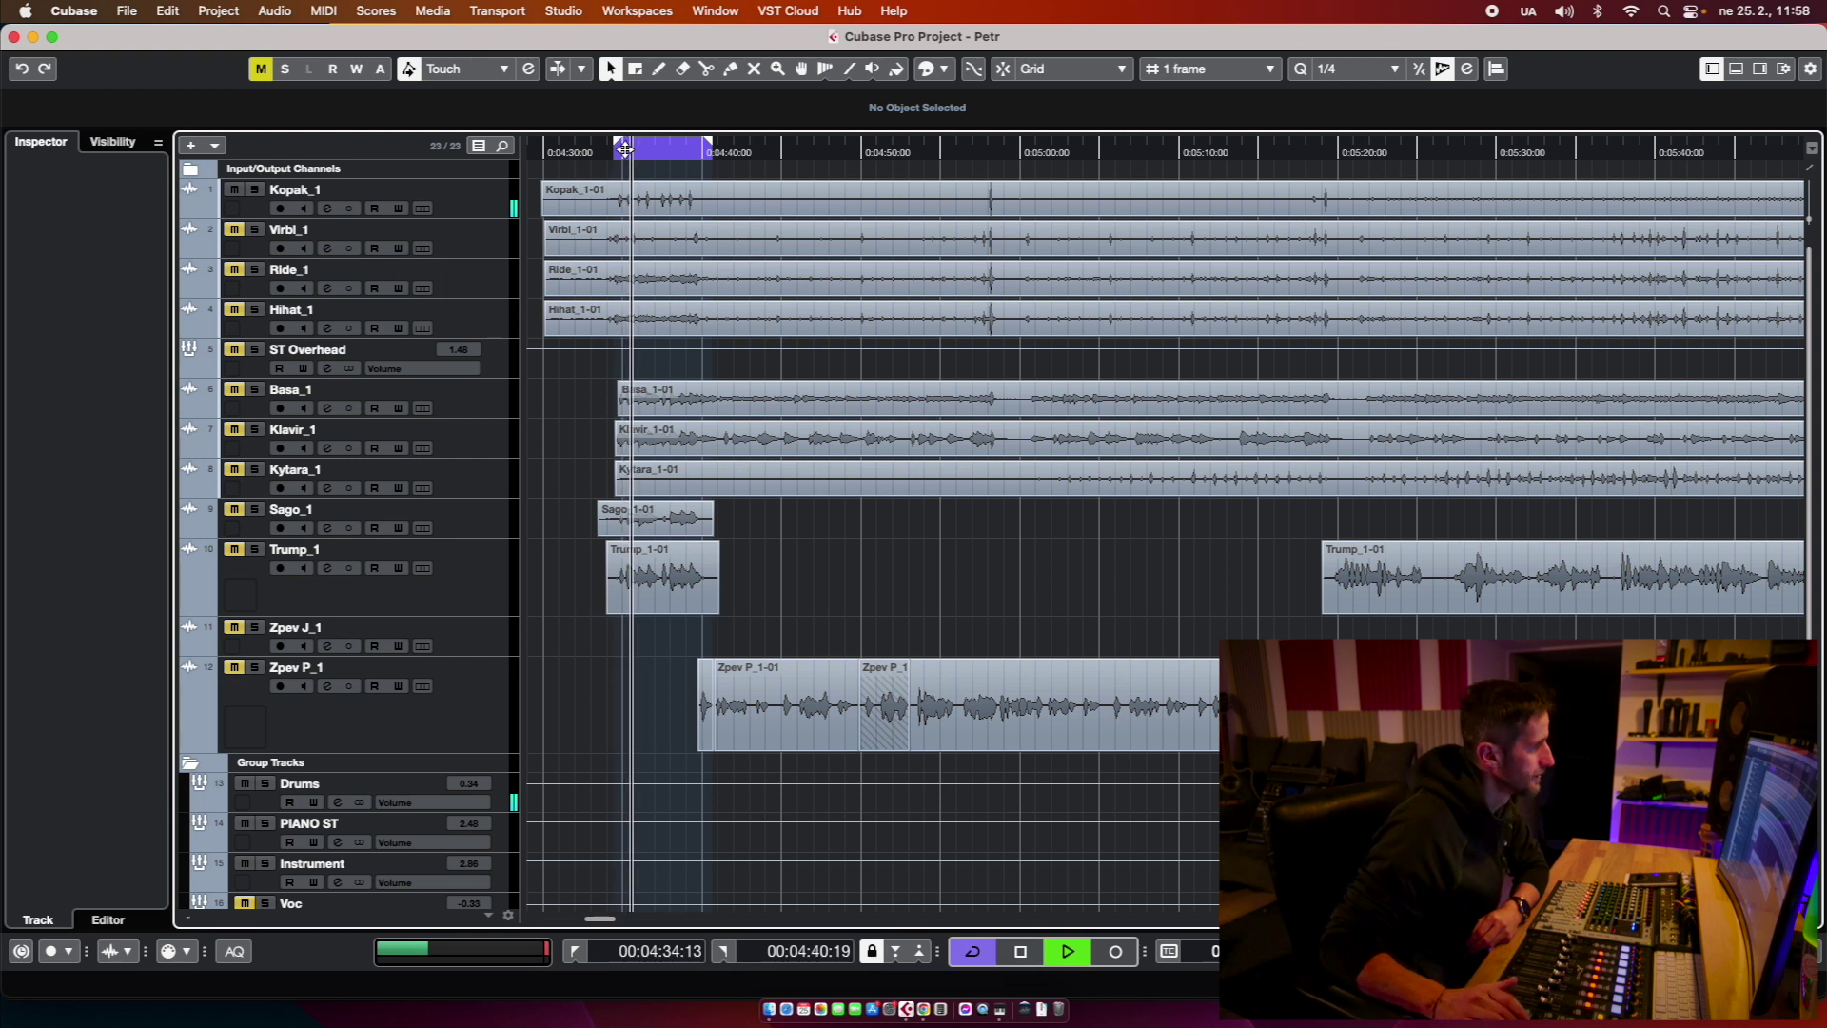
pyautogui.keyDown('ctrl'); pyautogui.click(712, 141); pyautogui.keyUp('ctrl')
pyautogui.moveTo(712, 141); pyautogui.dragTo(611, 142)
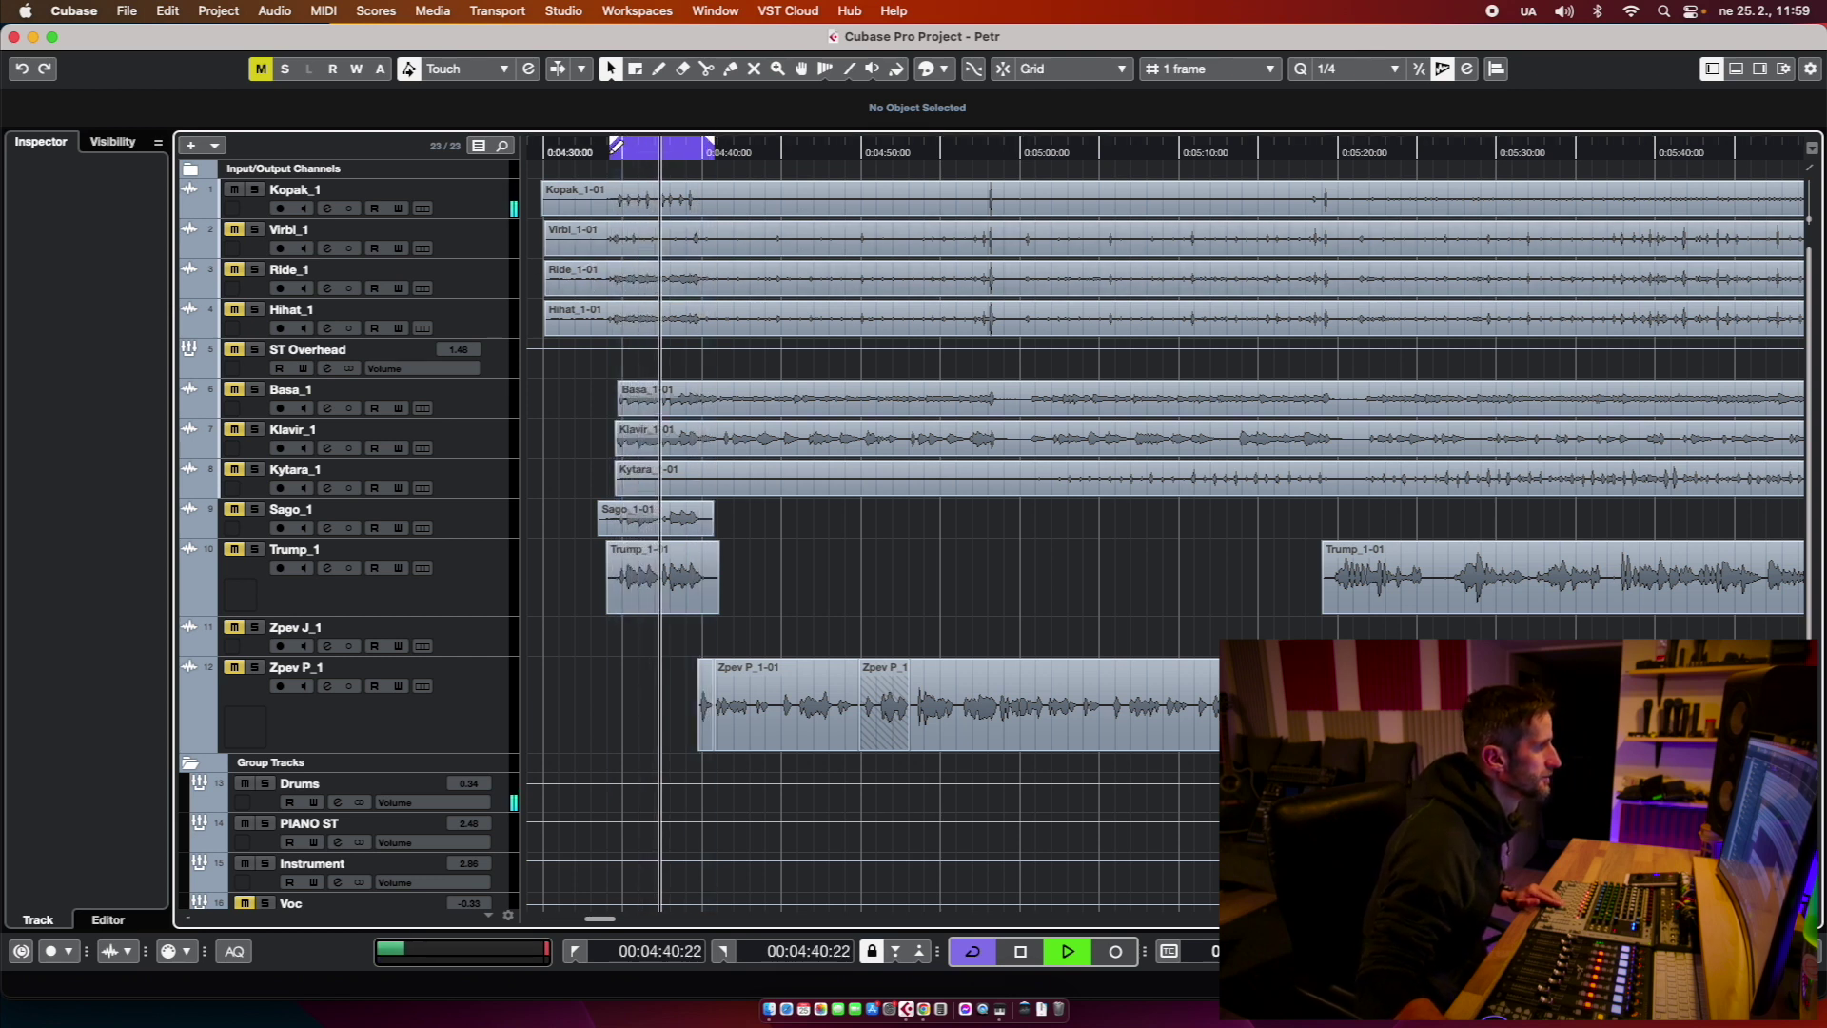
# Step: Open the channel settings of Kopak_1, then activate its SSLChannel Mono insert and open the plug-in's editor beside them
pyautogui.click(457, 217)
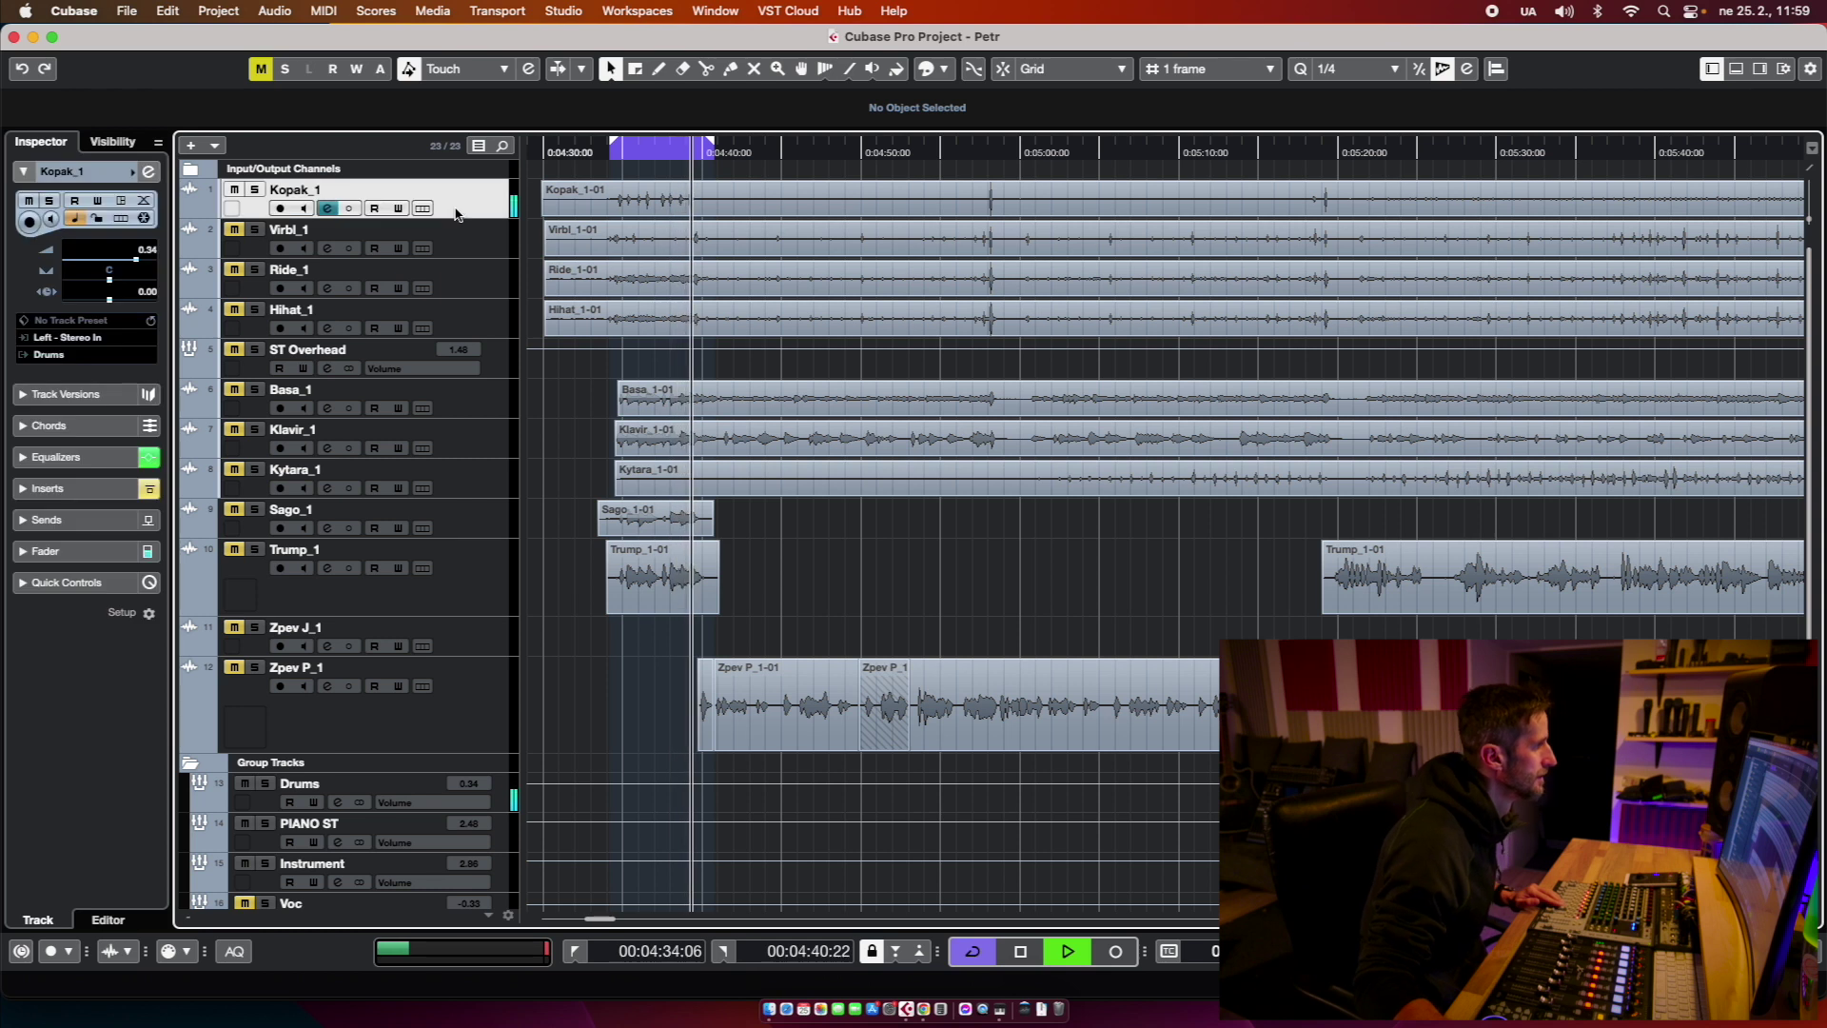
pyautogui.press('e')
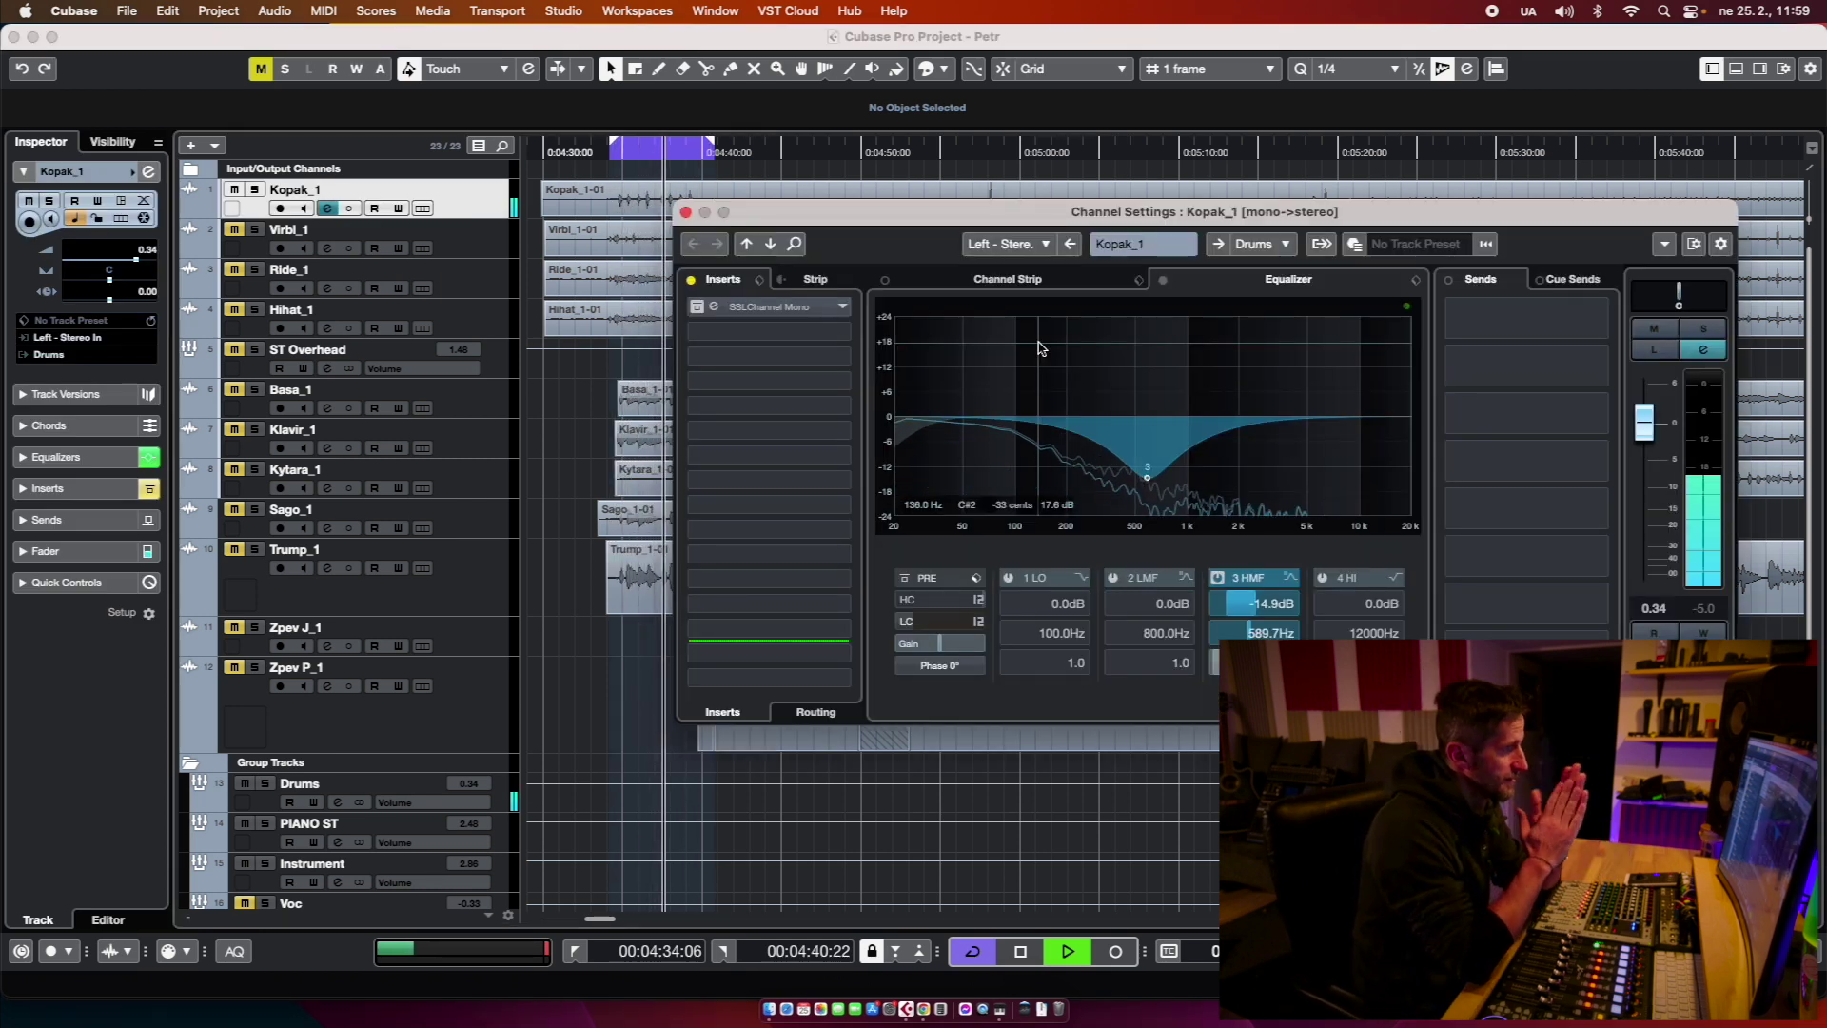
pyautogui.click(700, 309)
pyautogui.click(714, 309)
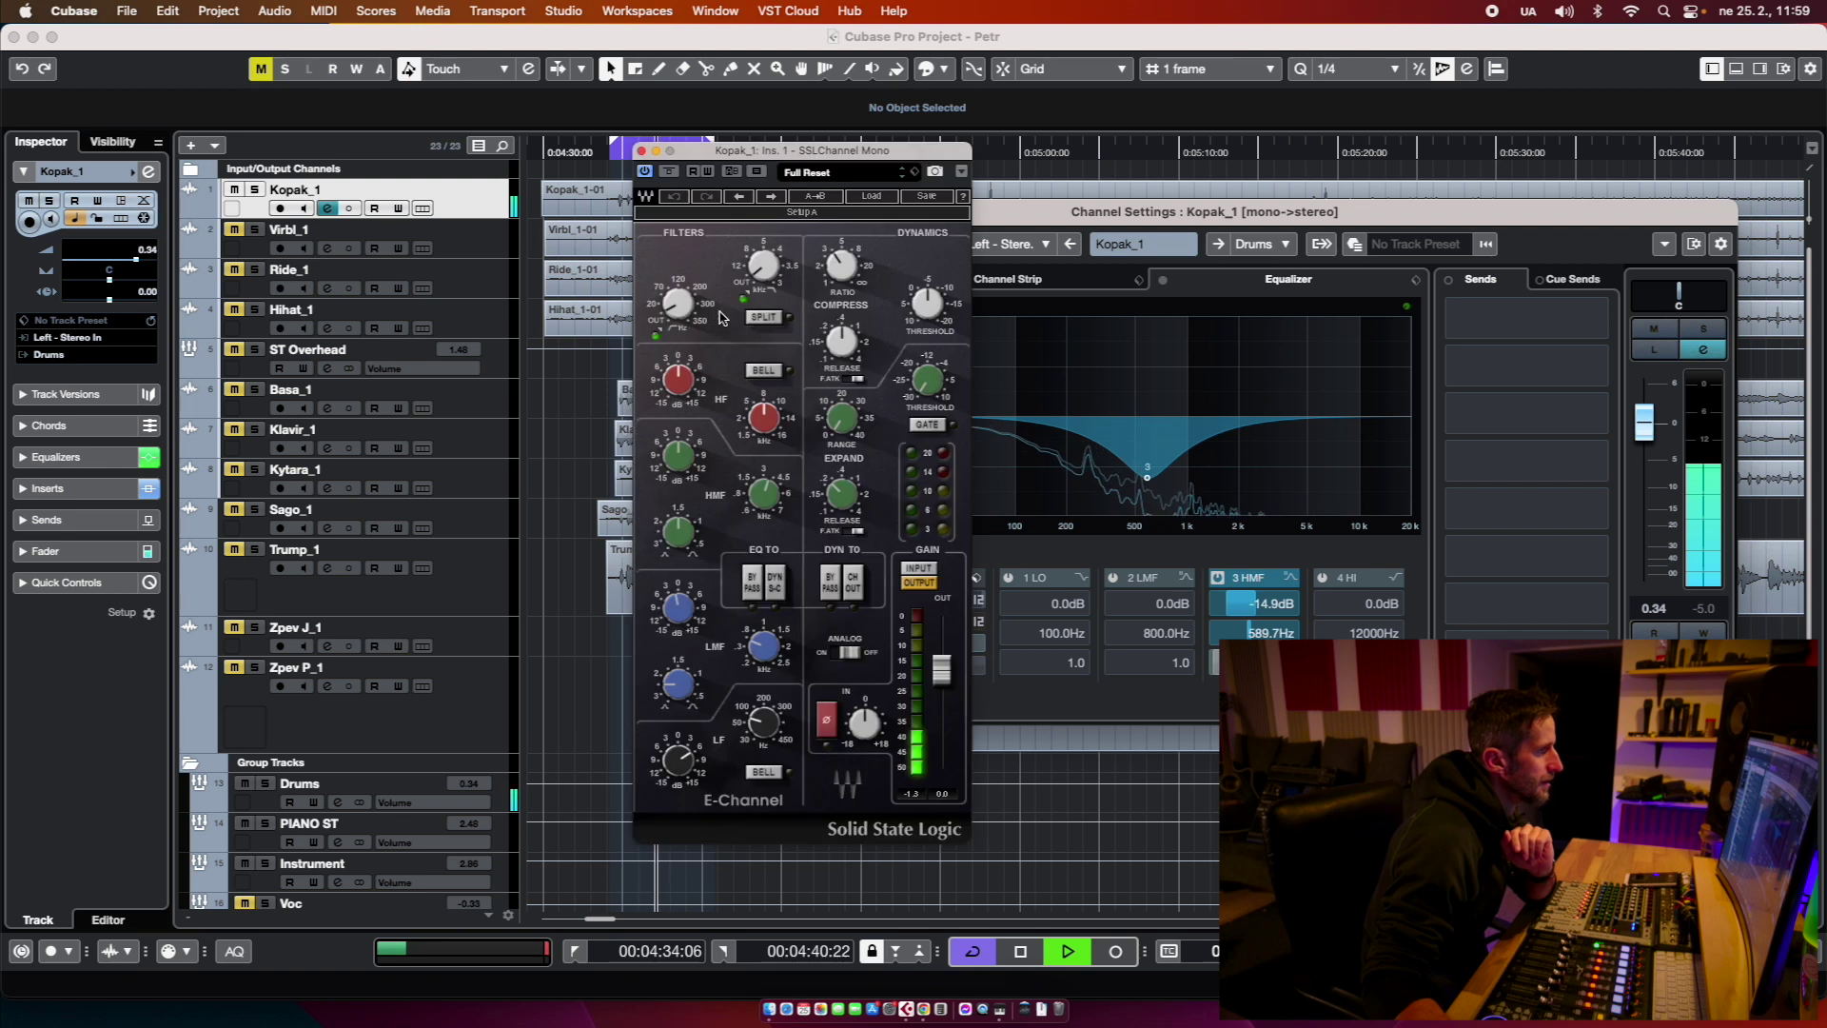
pyautogui.moveTo(775, 150); pyautogui.dragTo(465, 112)
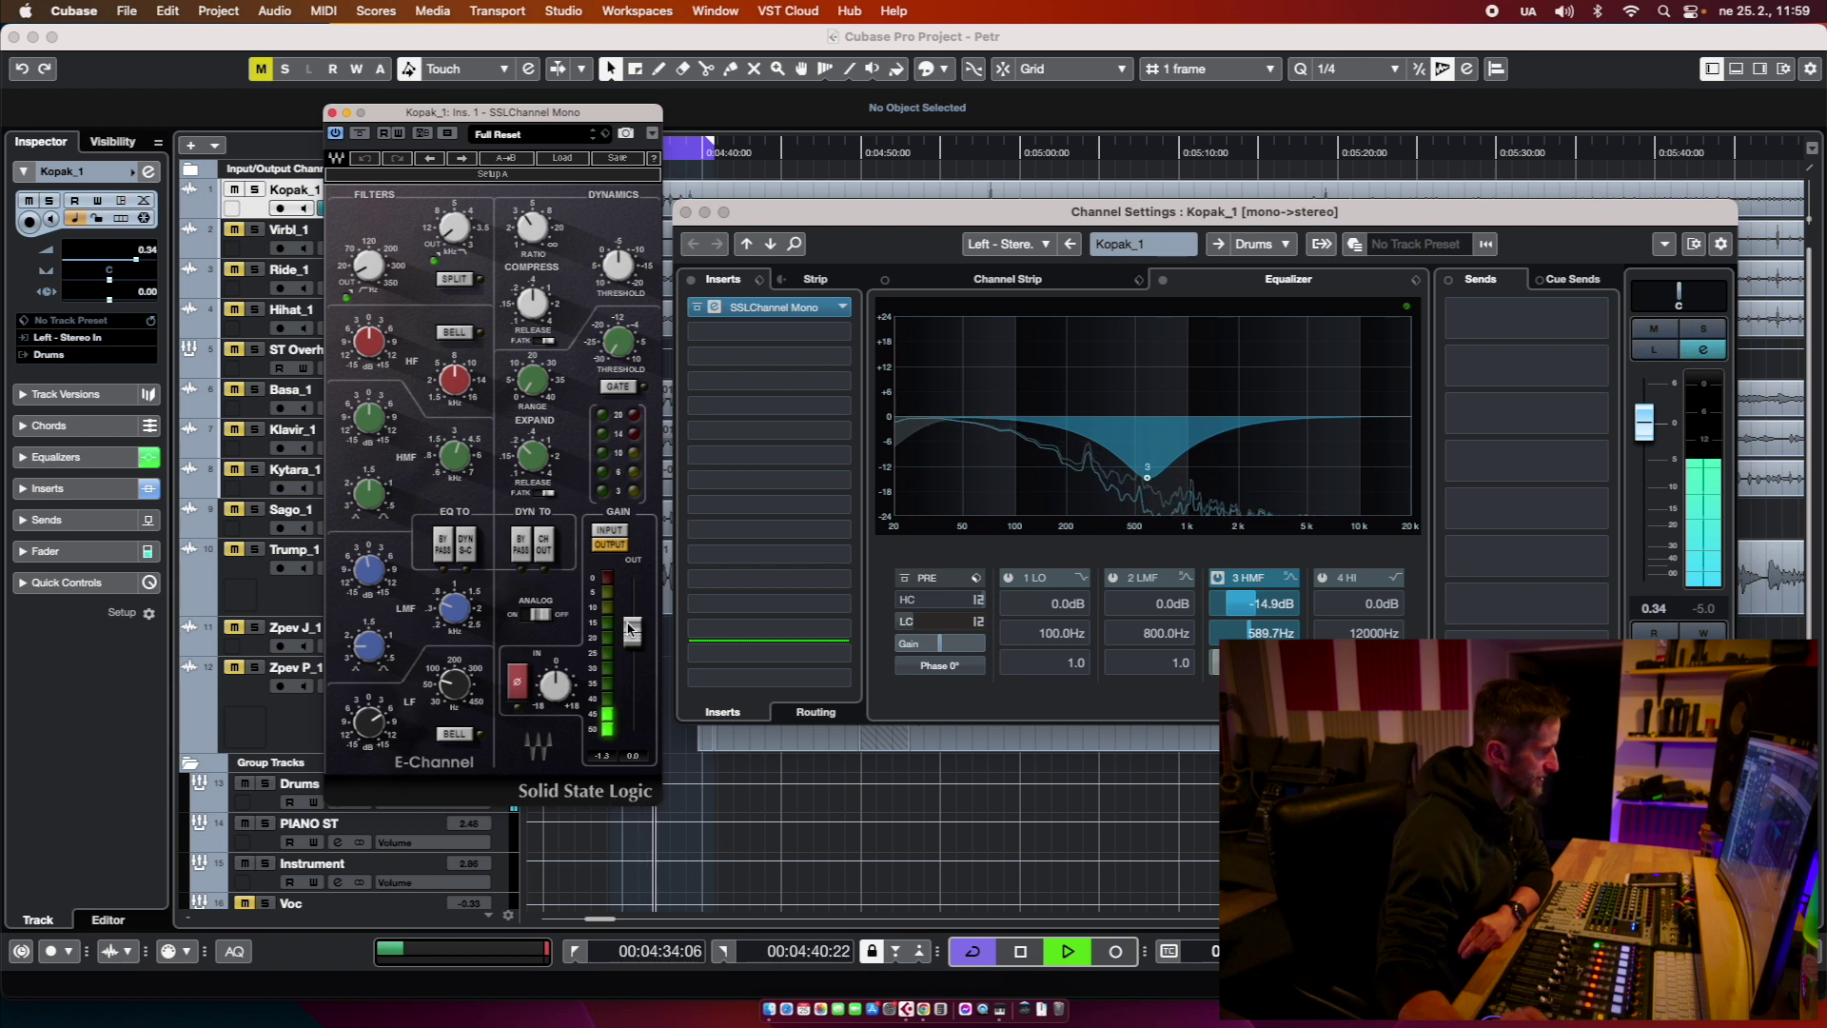
# Step: Compare the kick with the SSL channel's Analog option switched on and off, and stop playback
pyautogui.click(540, 615)
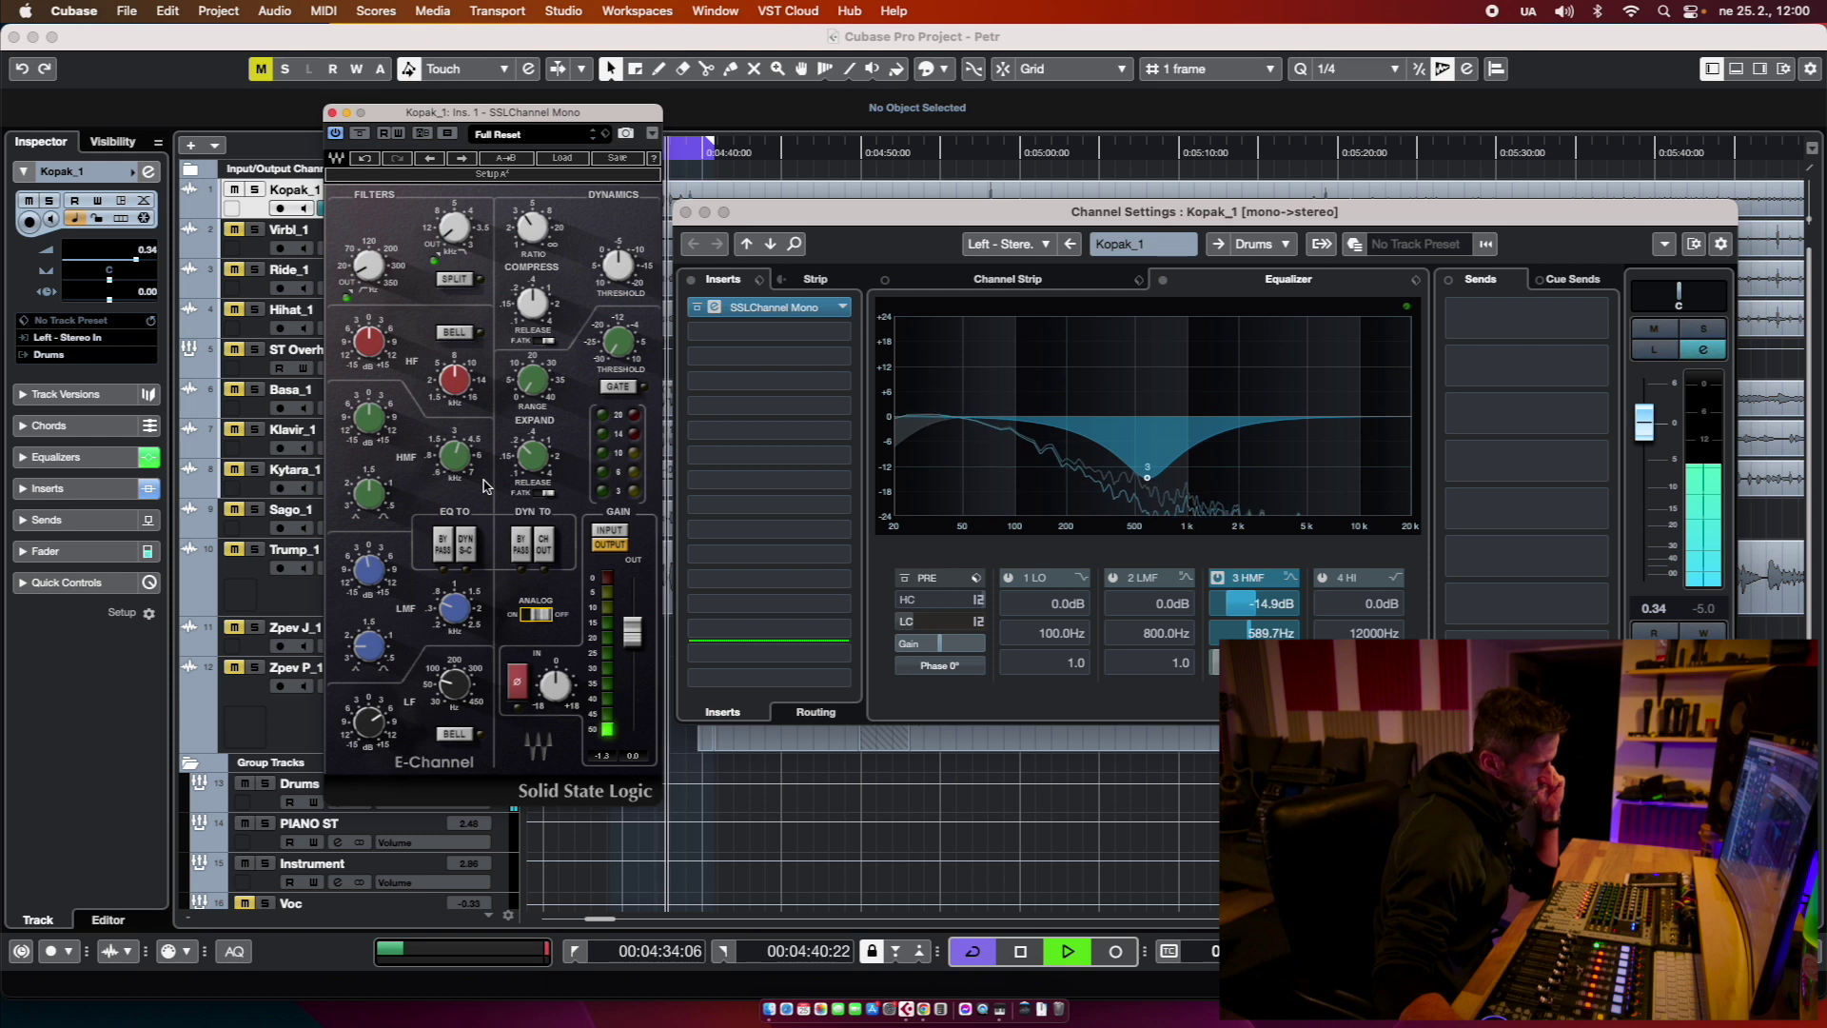
pyautogui.click(535, 622)
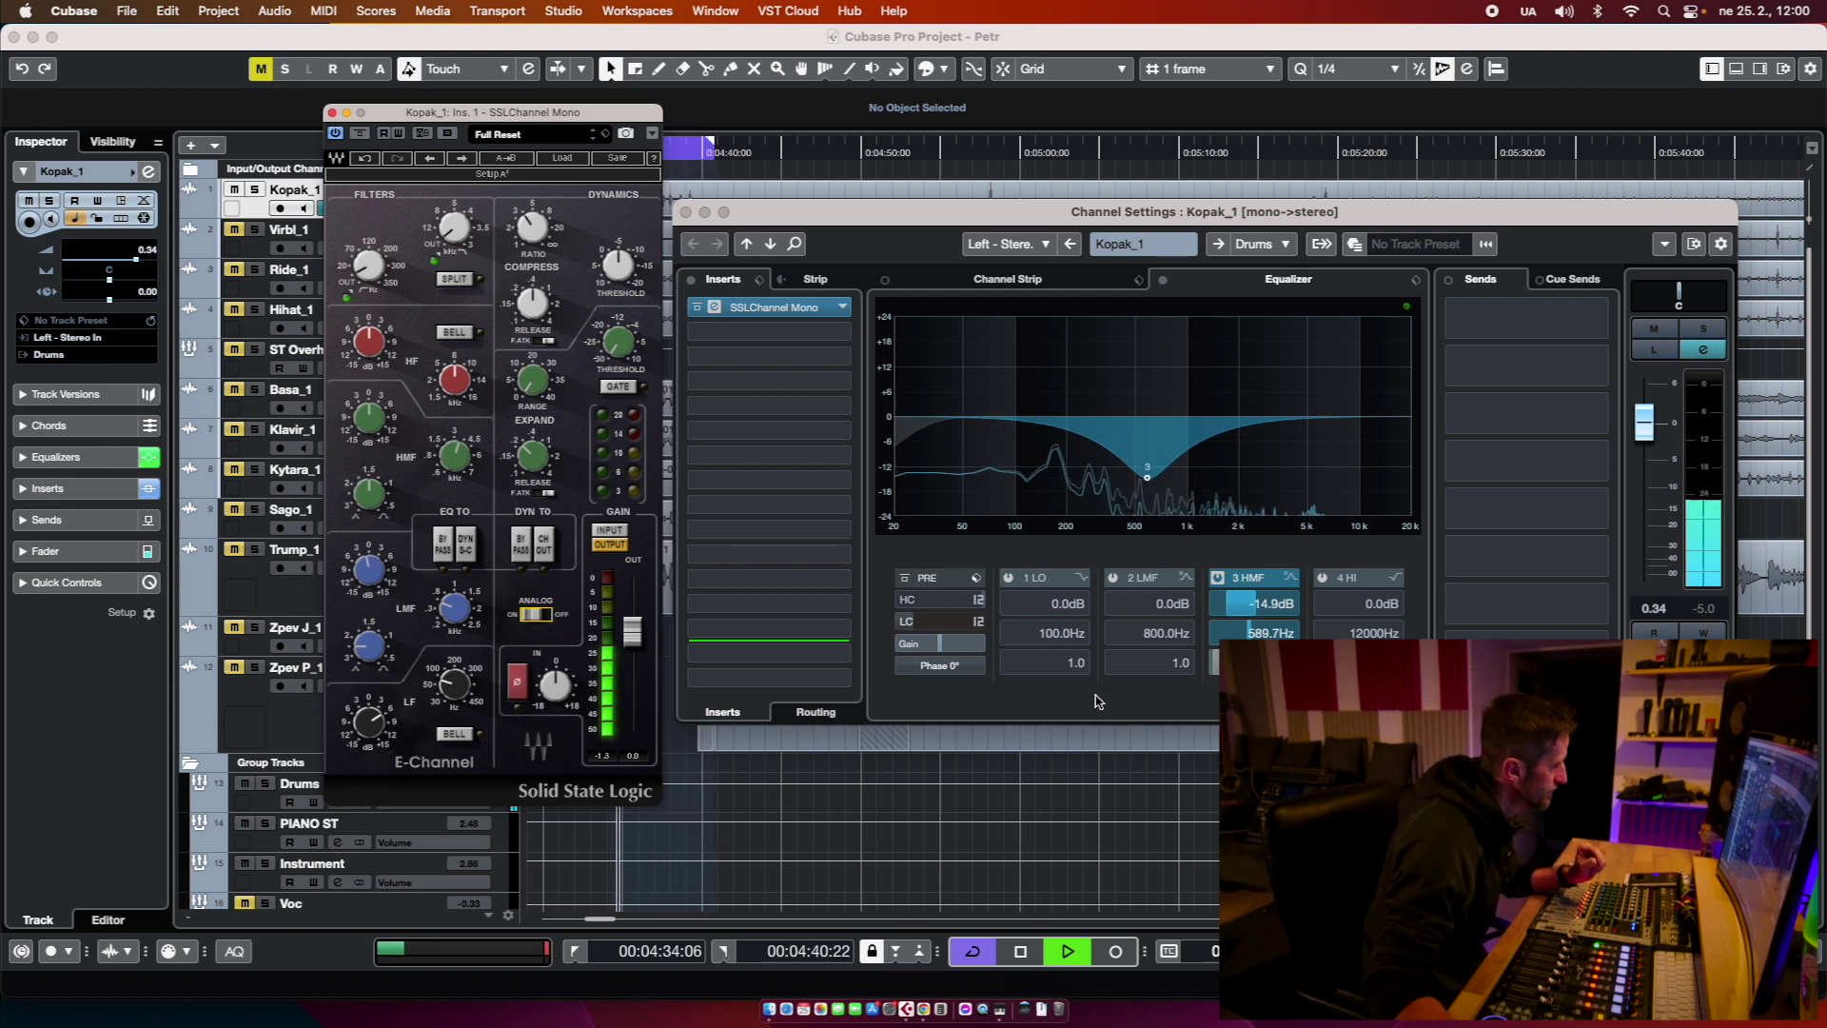
pyautogui.press('space')
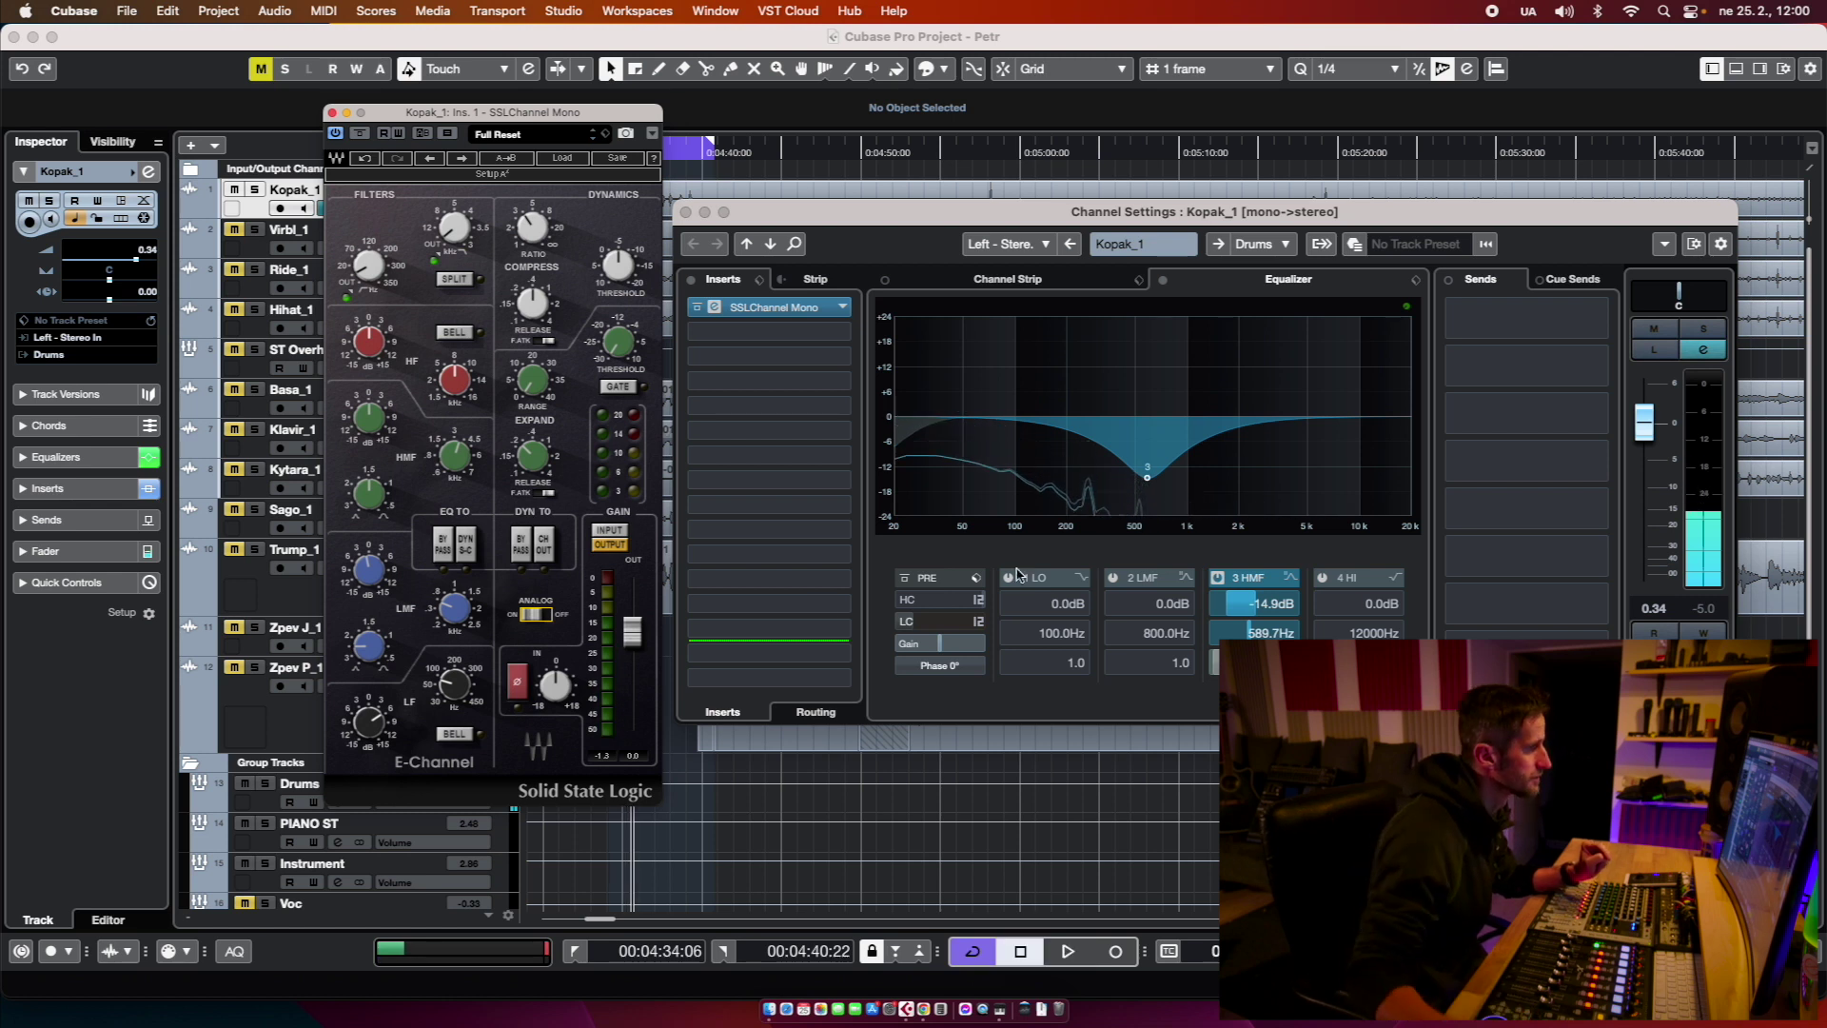
# Step: Check the LMF and LF gain and frequency settings in the kick's SSL channel
pyautogui.moveTo(782, 228); pyautogui.dragTo(809, 197)
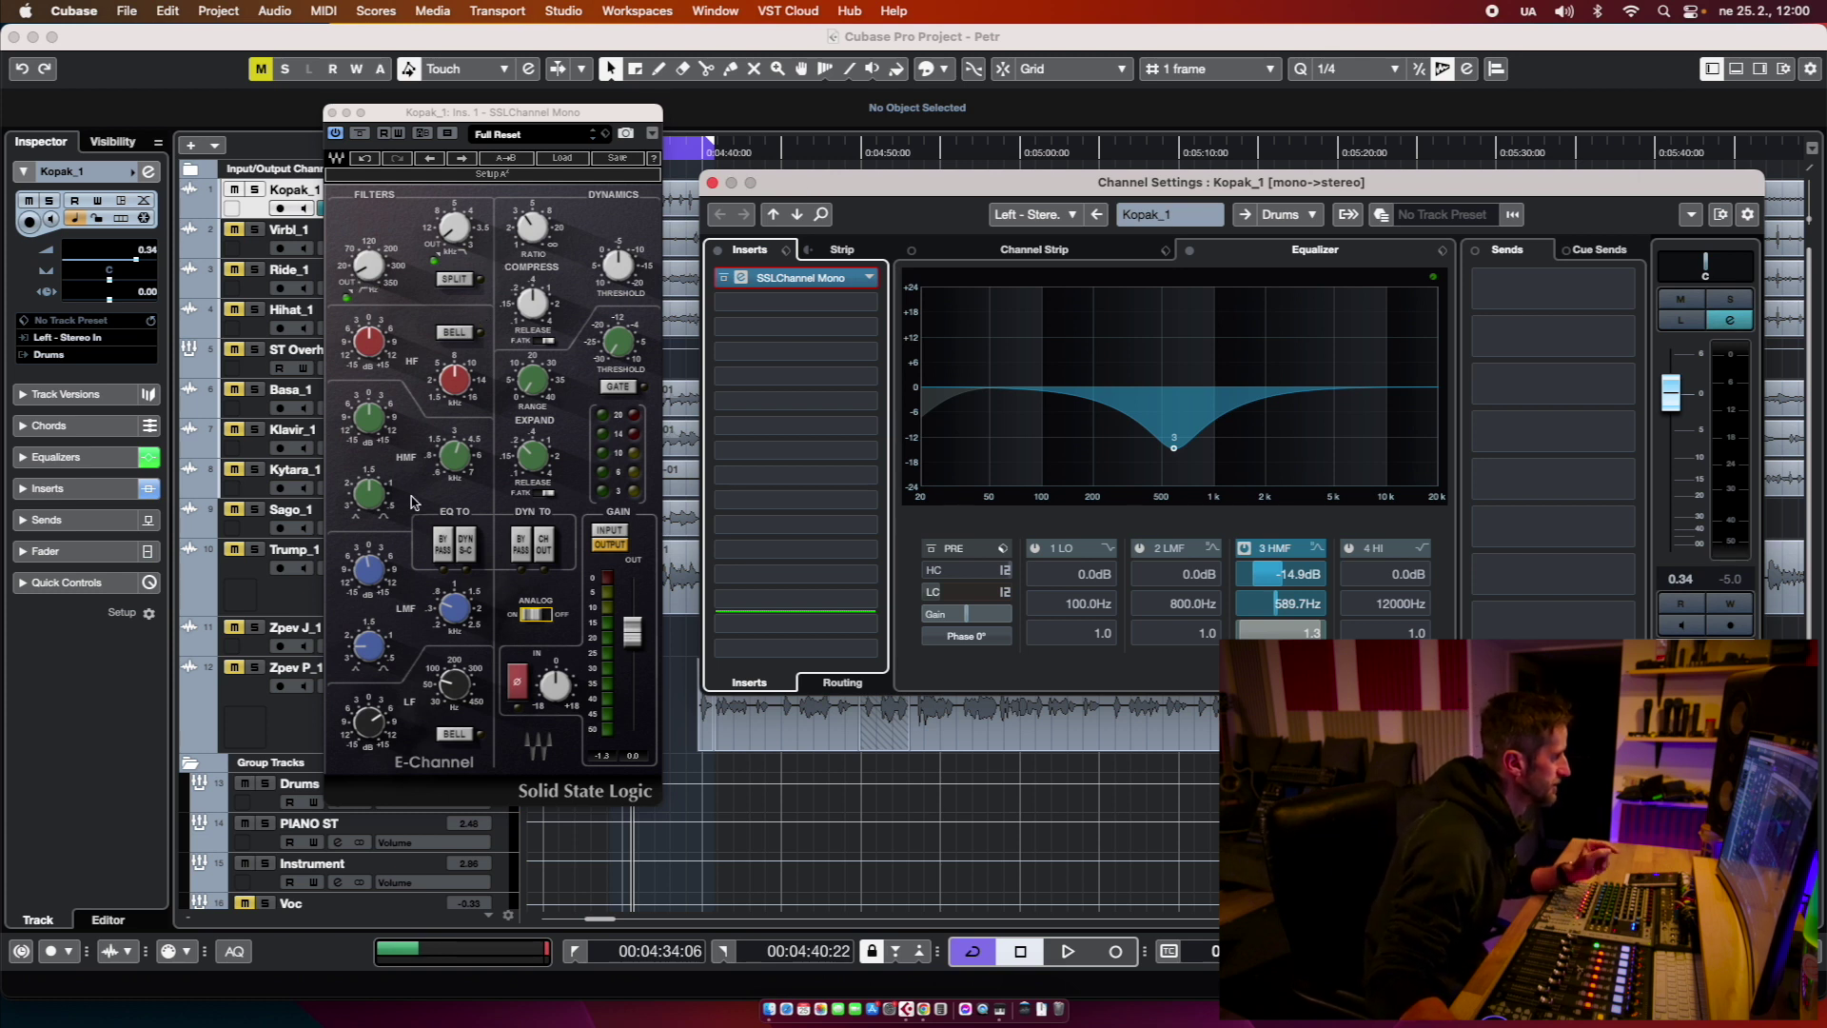
pyautogui.click(367, 571)
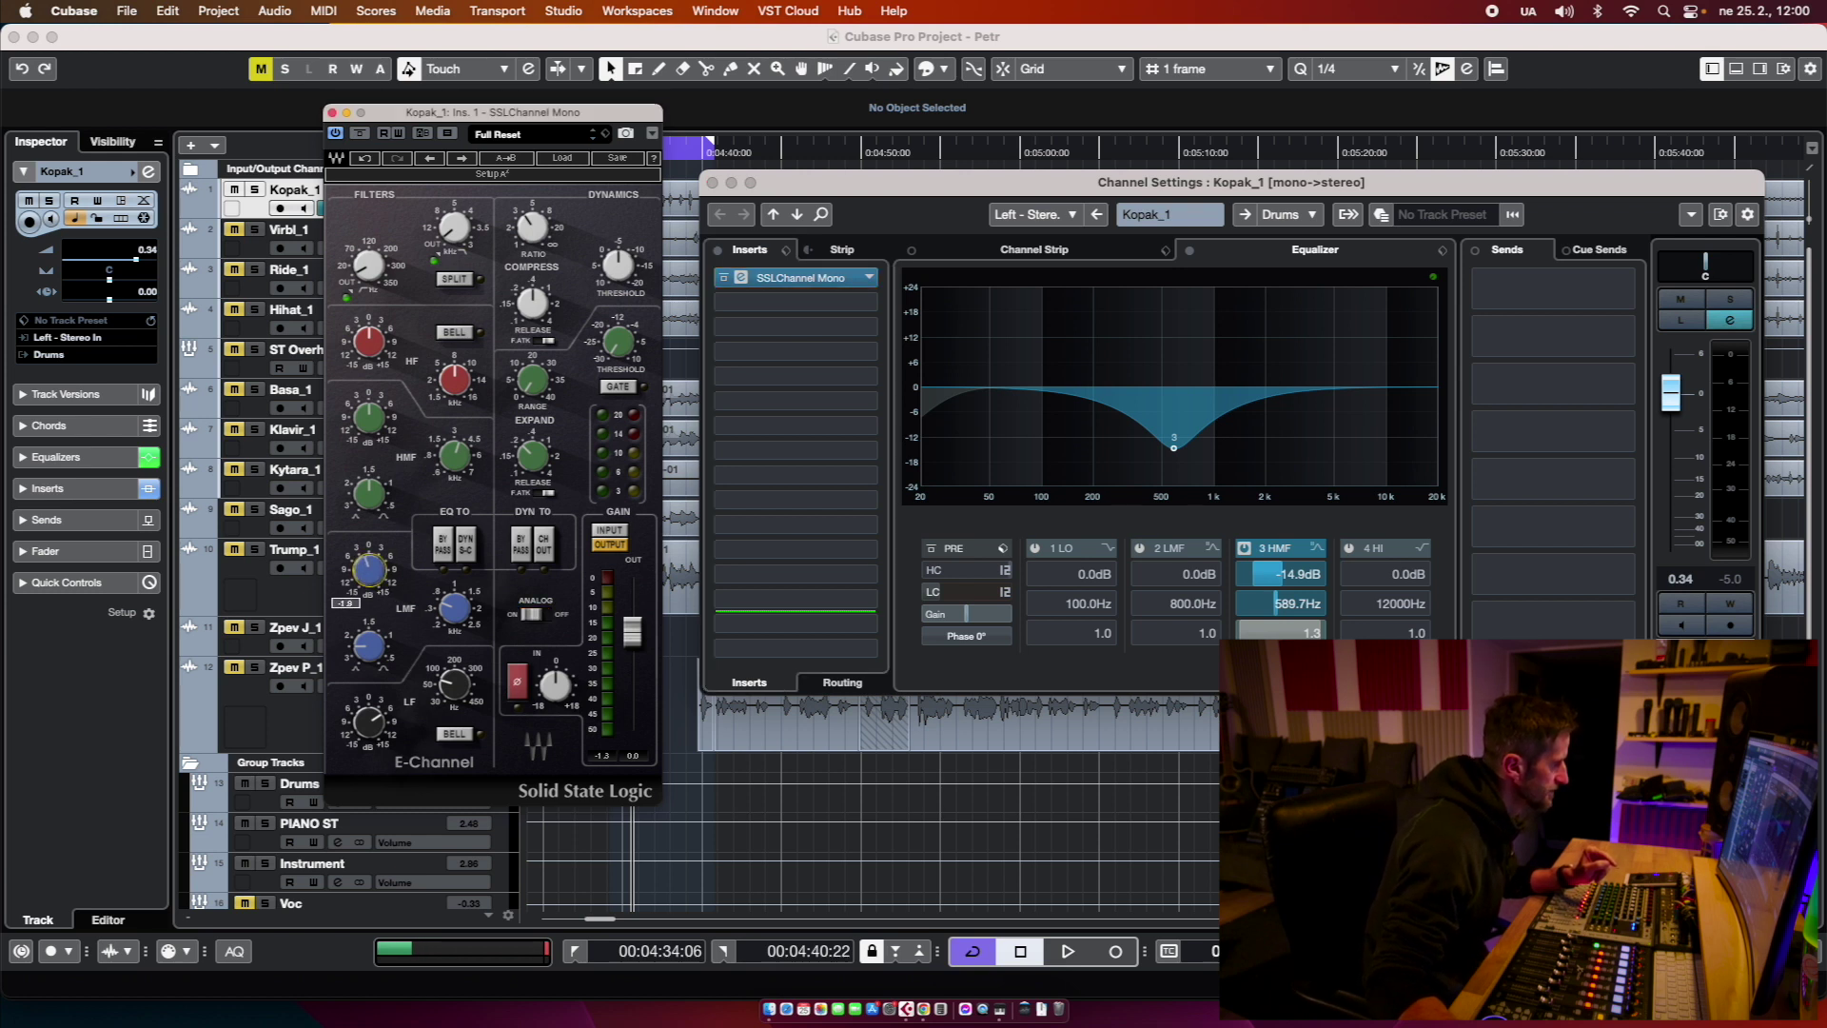
pyautogui.click(454, 619)
pyautogui.click(375, 732)
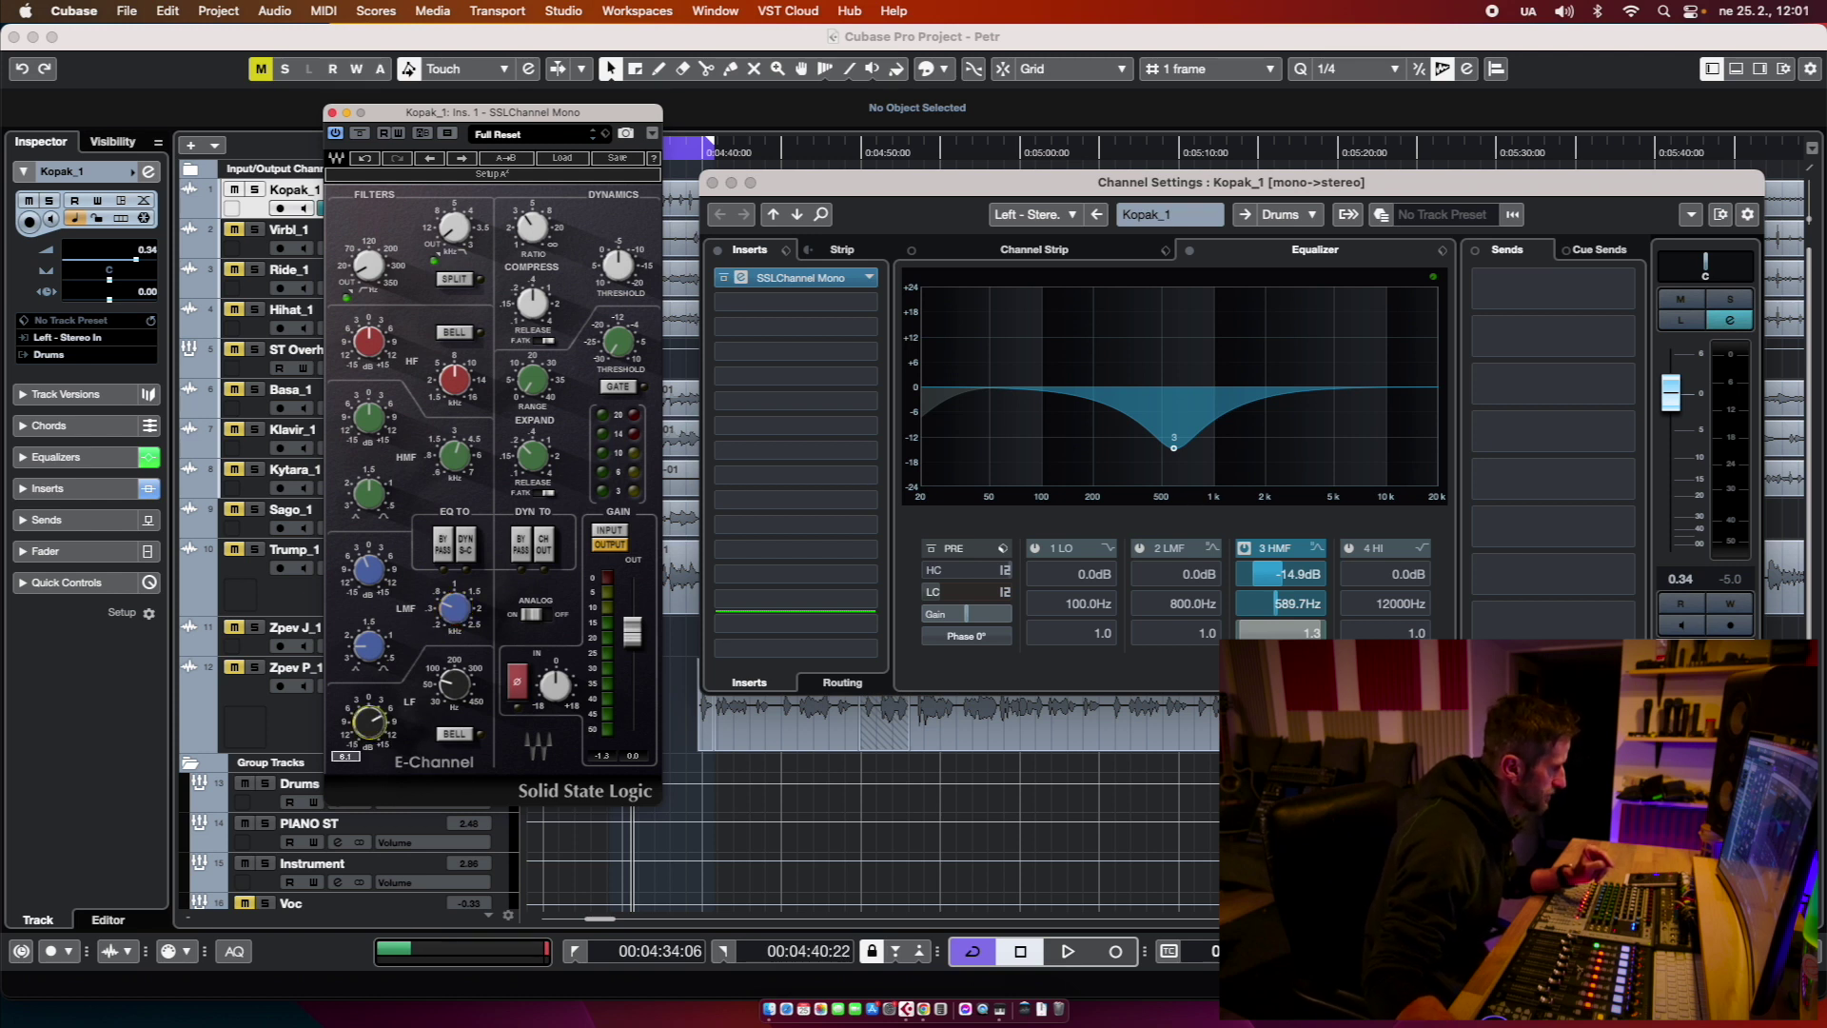
pyautogui.click(446, 699)
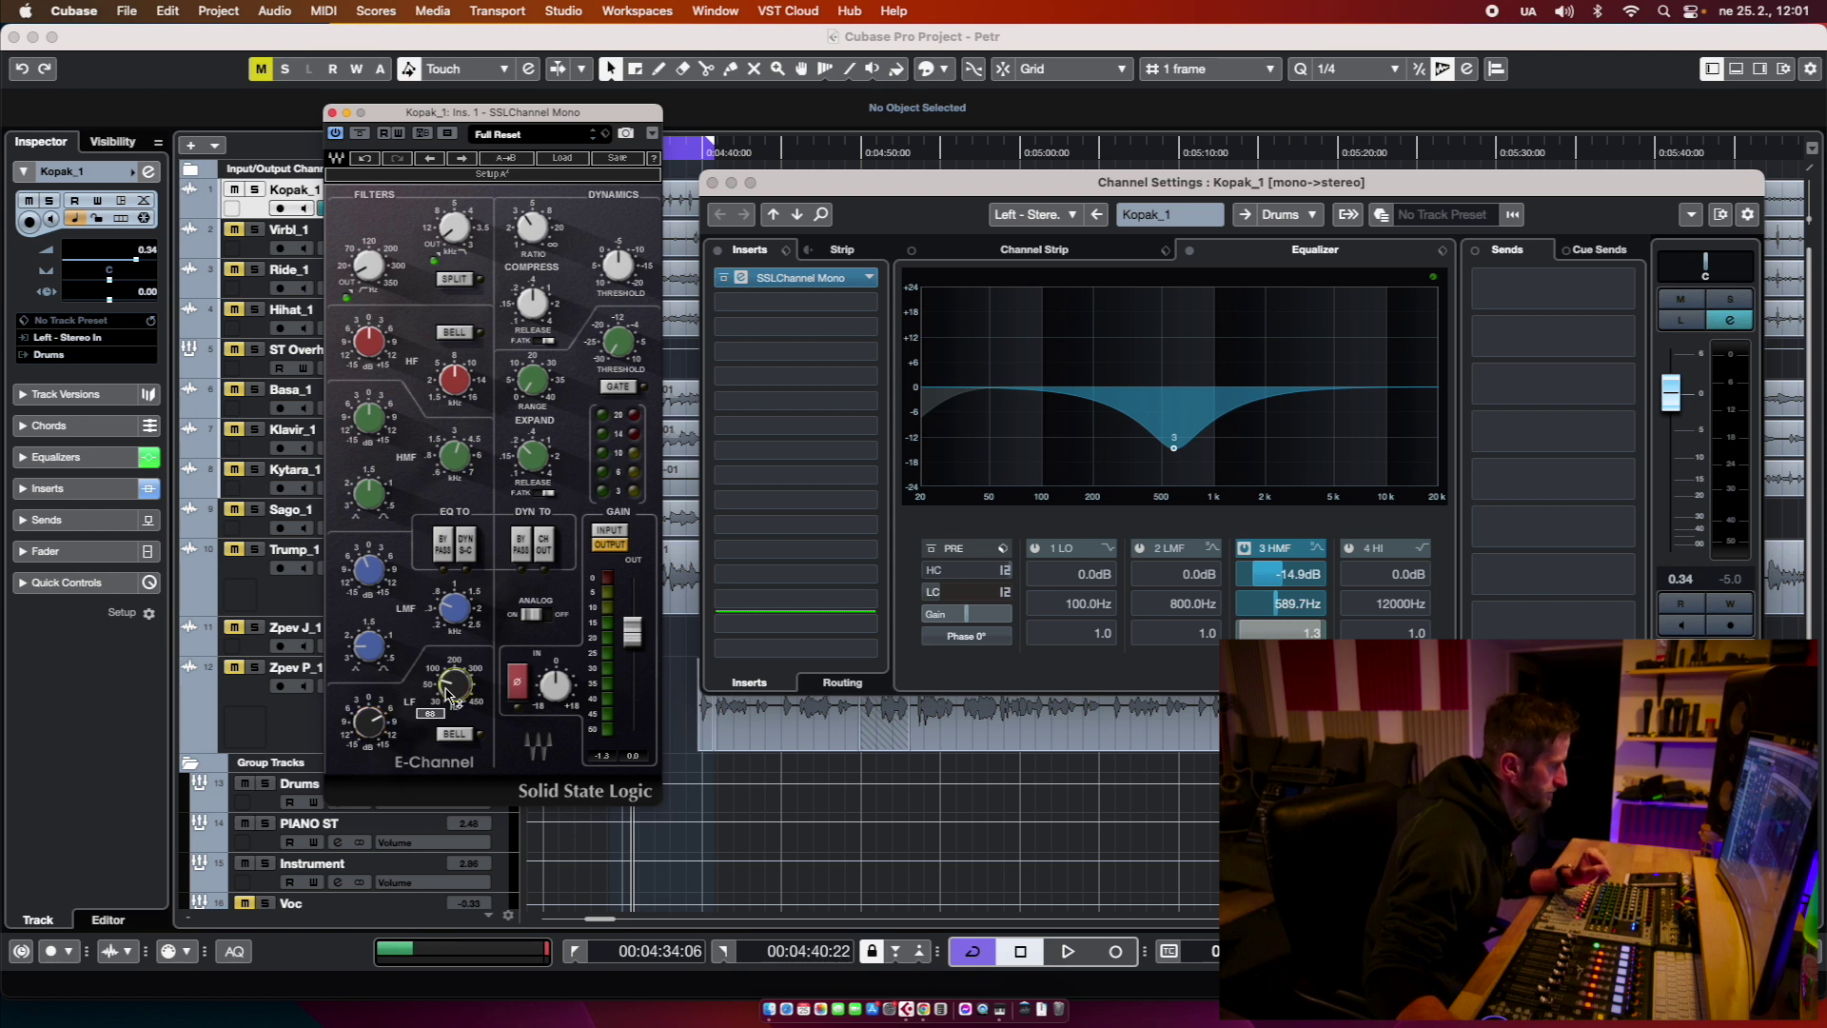
# Step: Restart playback and fine-tune the compressor threshold in the kick's SSL channel
pyautogui.press('space')
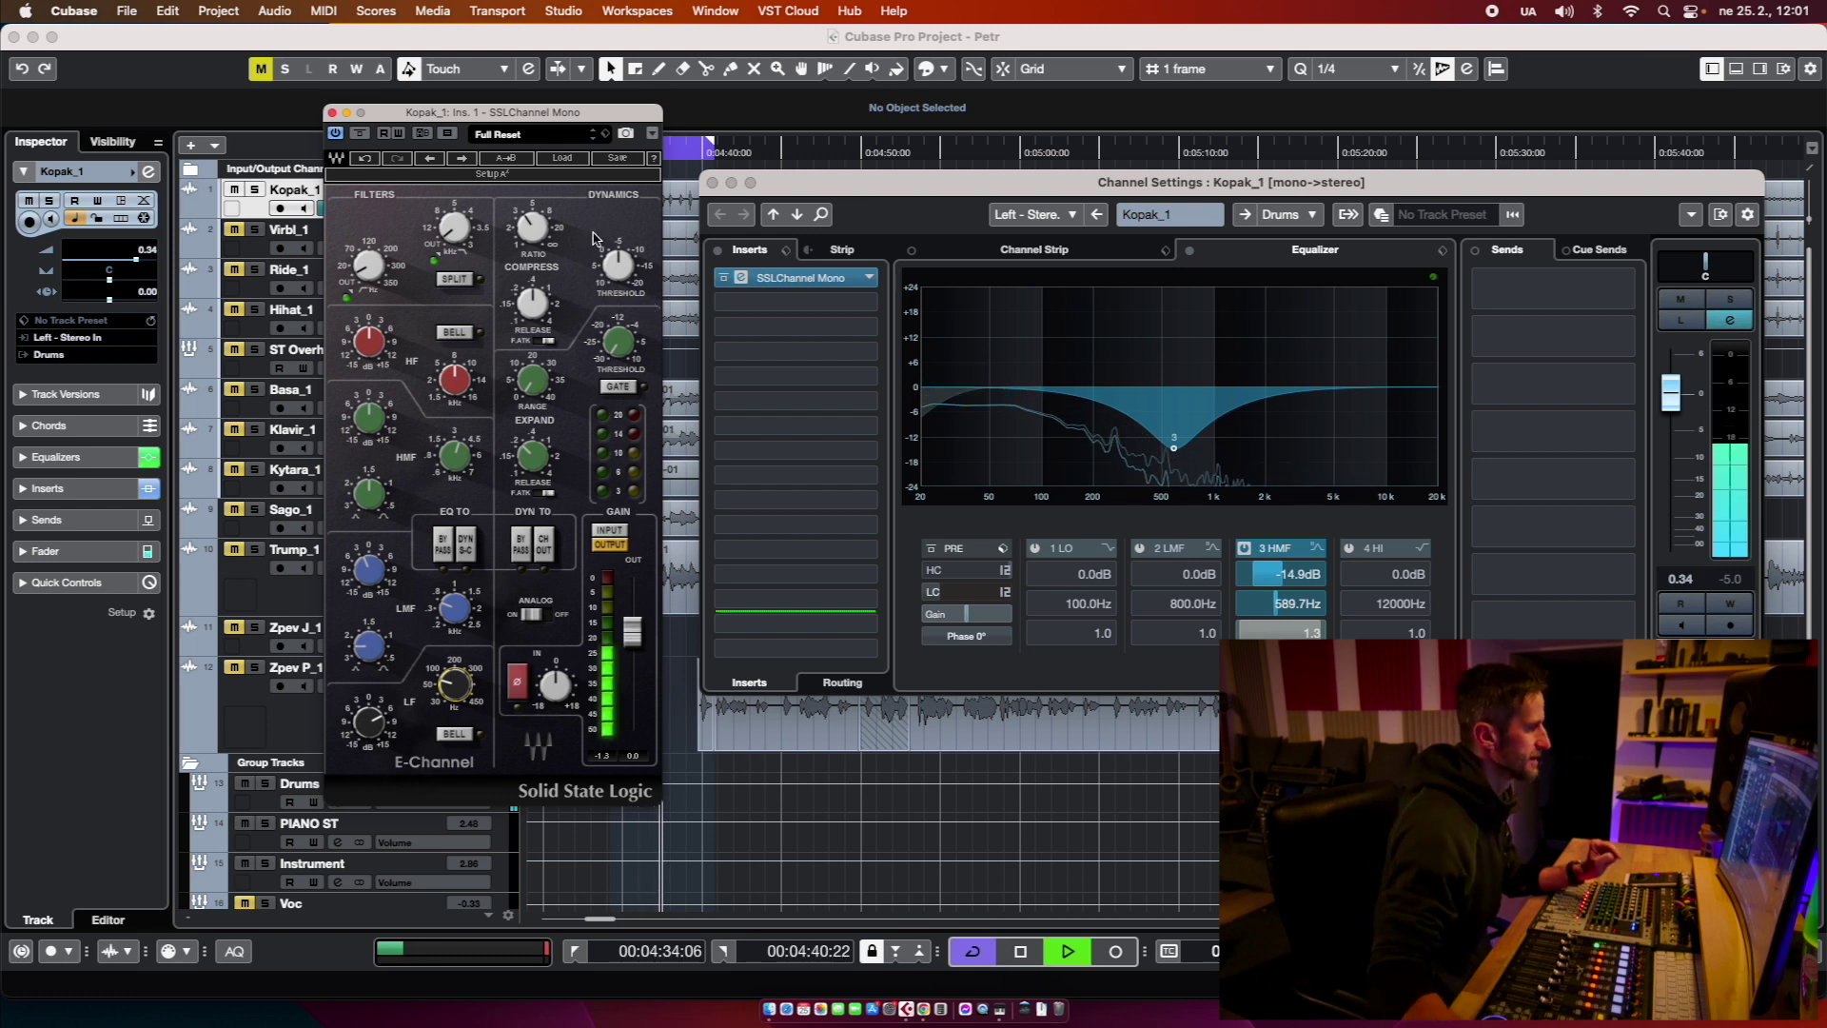
pyautogui.moveTo(612, 272); pyautogui.dragTo(617, 285)
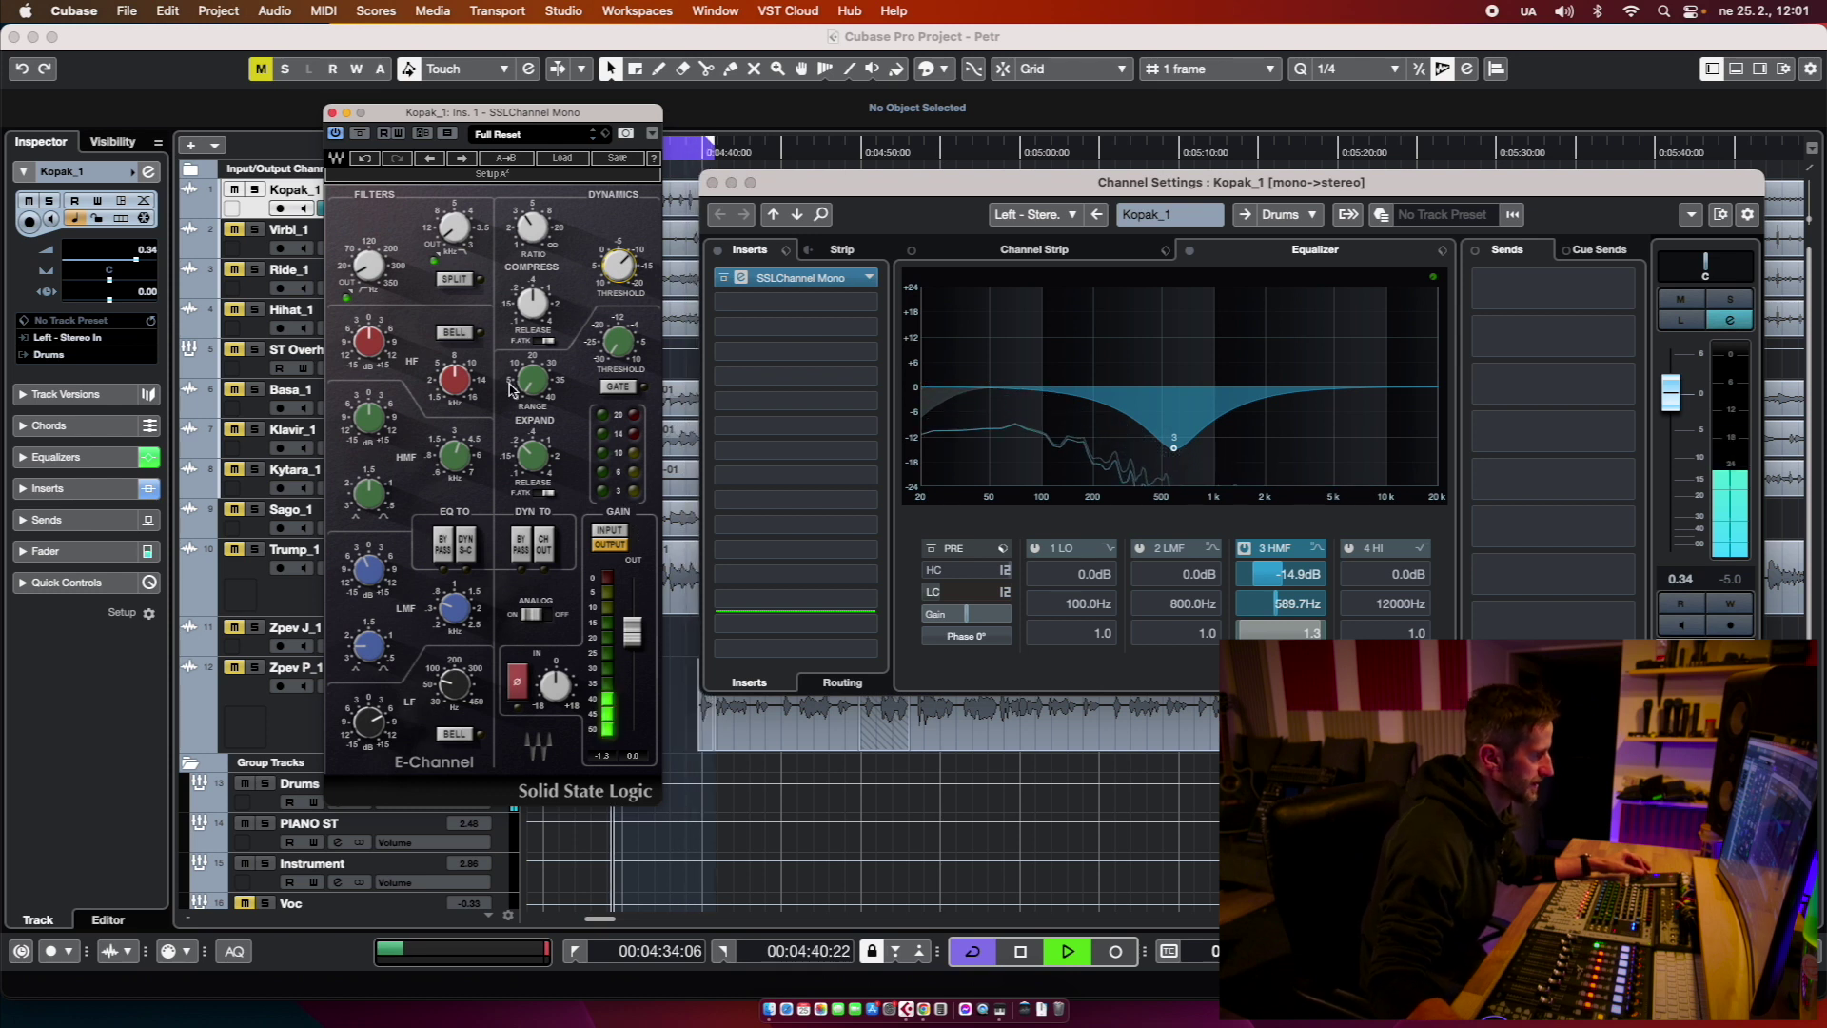
pyautogui.moveTo(625, 270); pyautogui.dragTo(625, 272)
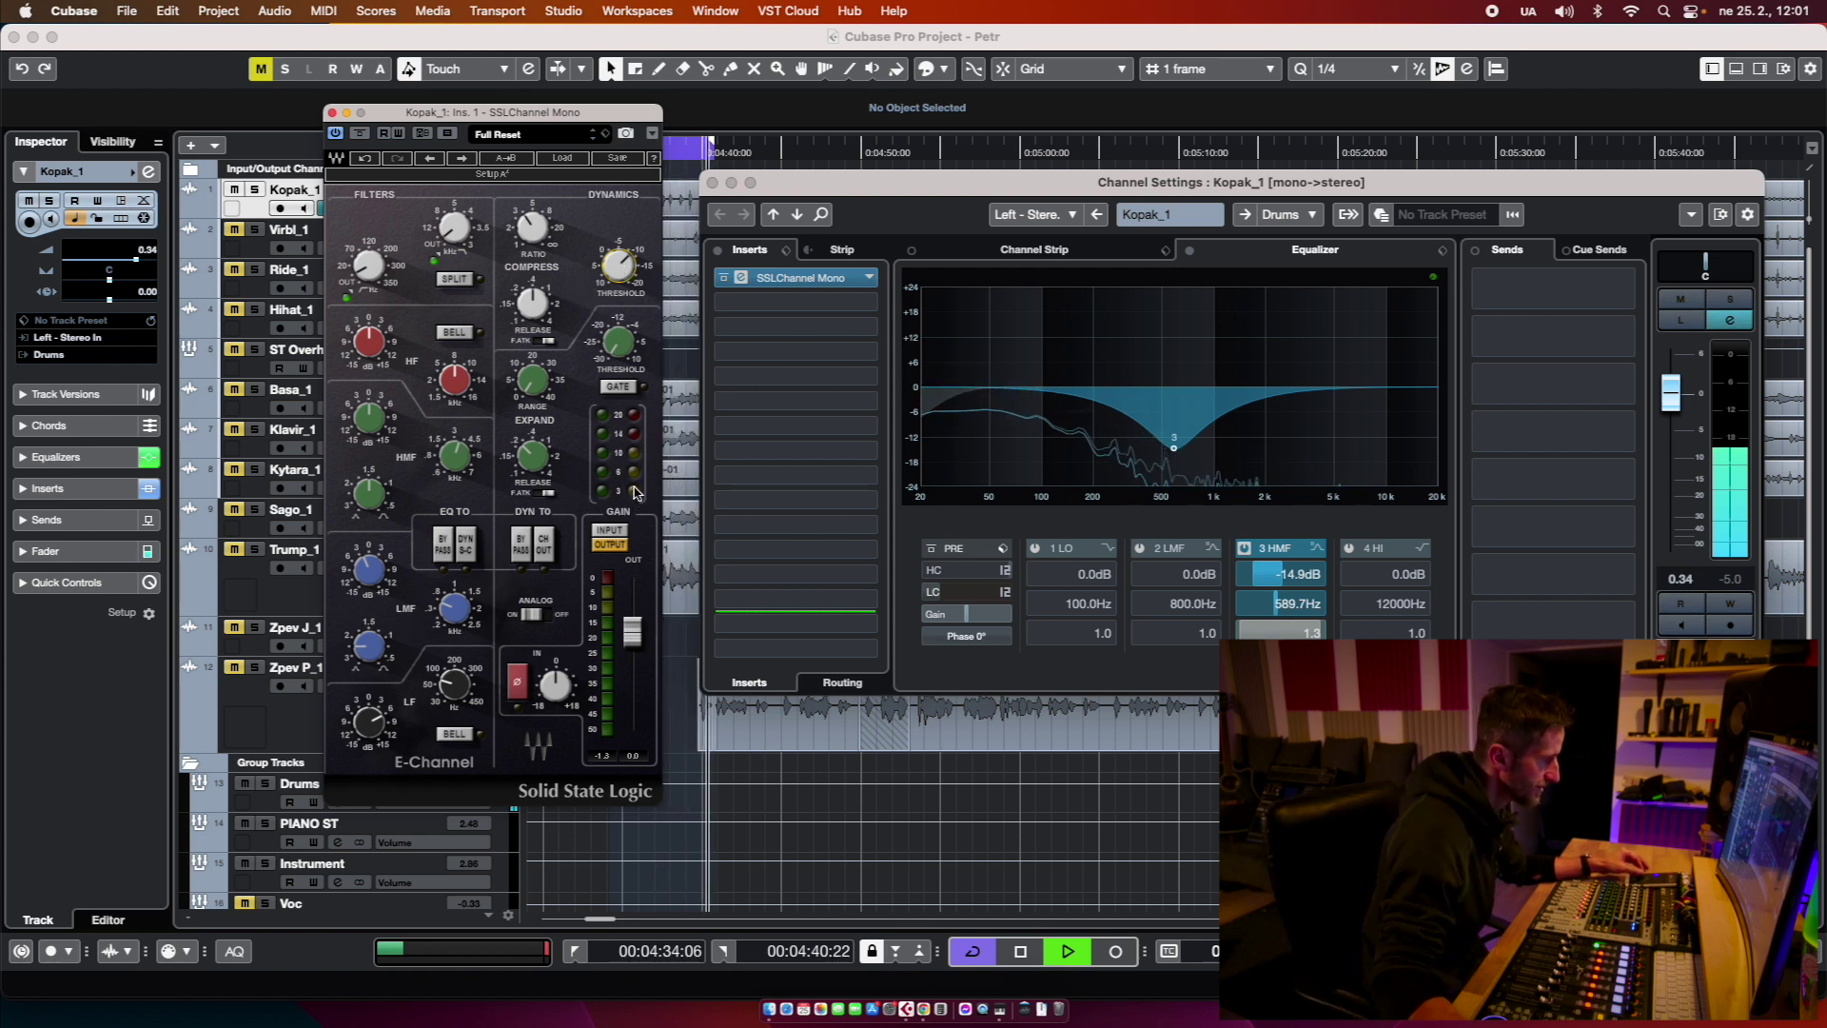
pyautogui.moveTo(620, 269); pyautogui.dragTo(624, 276)
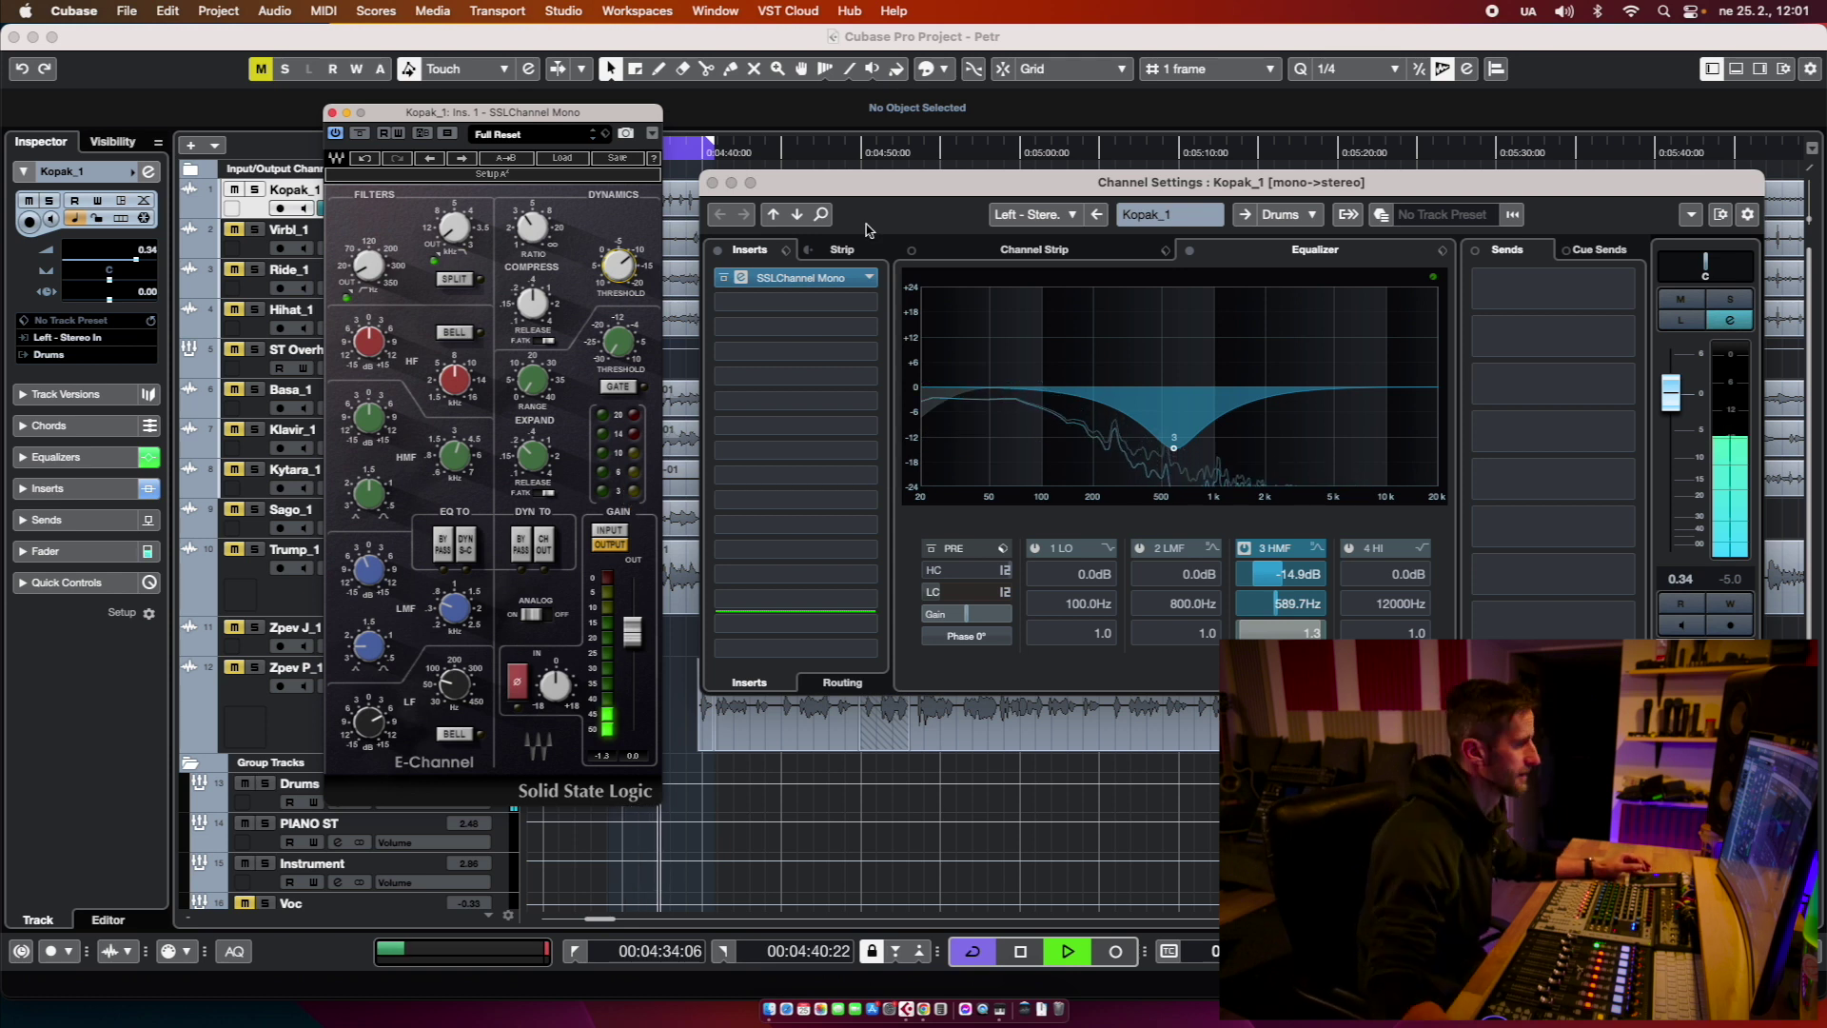
# Step: Set the HMF band of the kick's channel equalizer to about -15.3 dB at 582.3 Hz
pyautogui.moveTo(1009, 182); pyautogui.dragTo(984, 159)
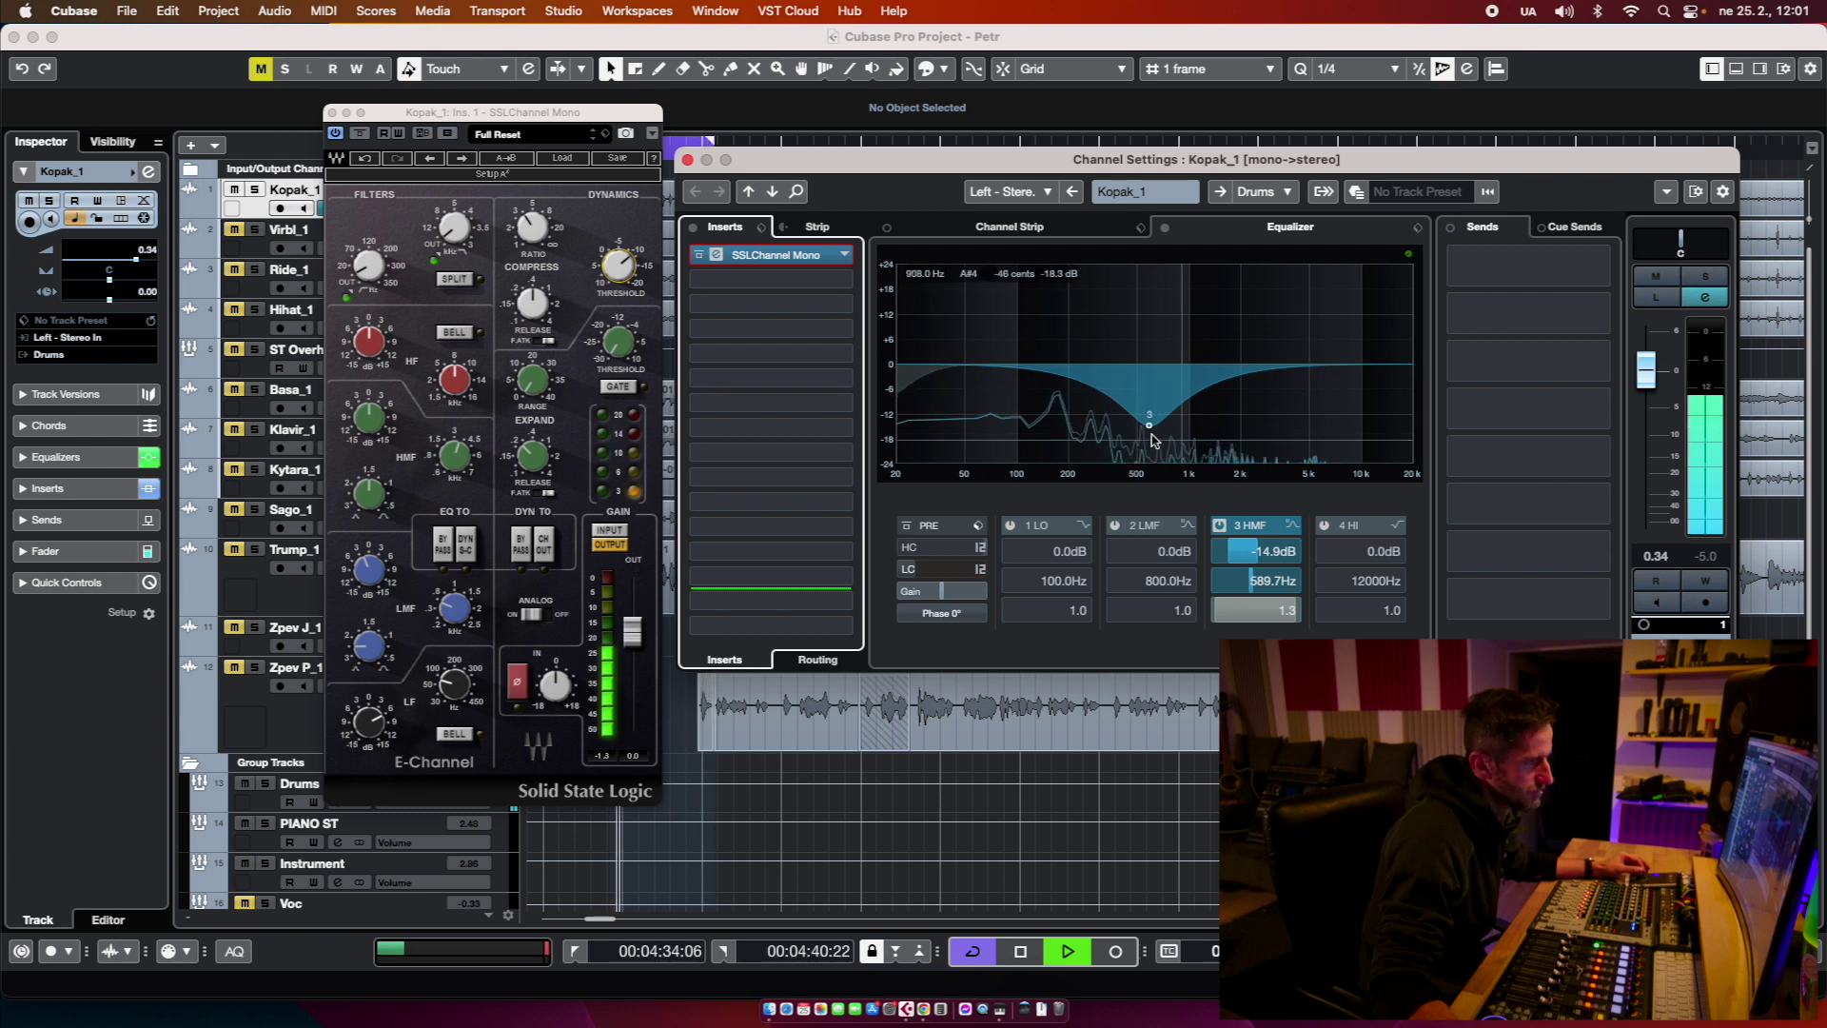
pyautogui.moveTo(1141, 425); pyautogui.dragTo(1149, 431)
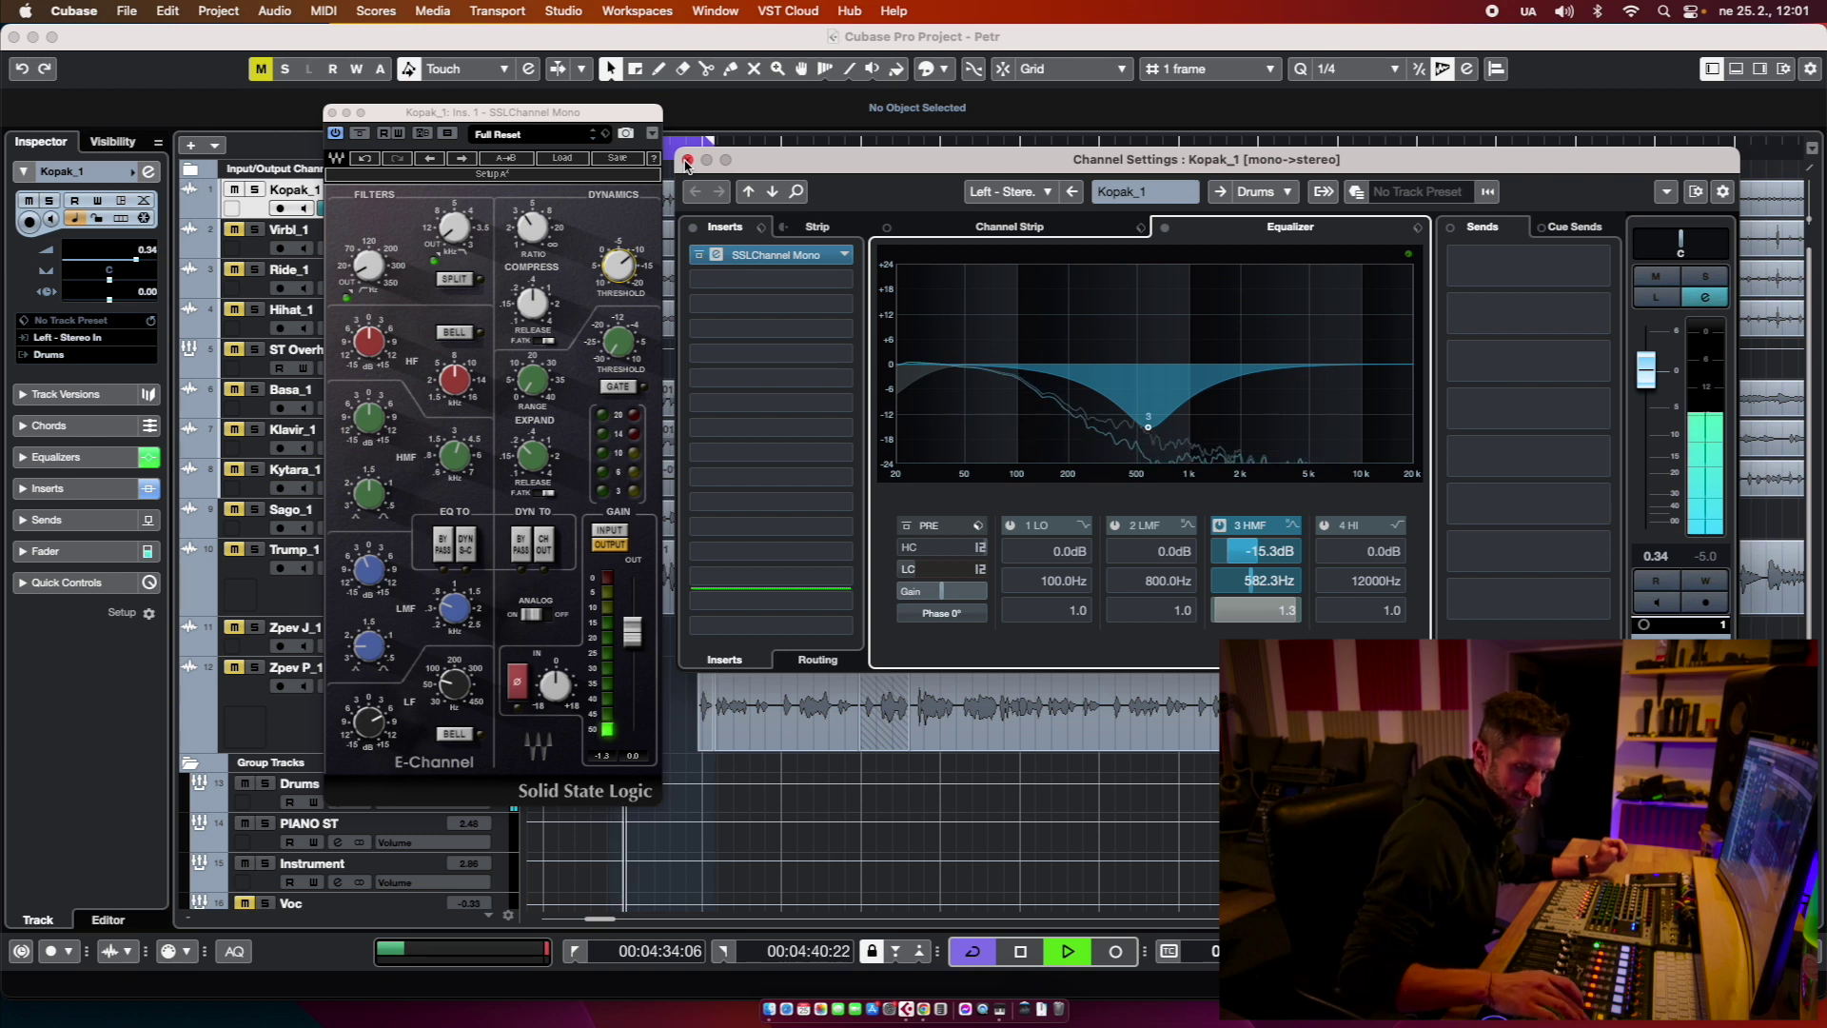
# Step: Show the MixConsole, compare the kick with its SSL channel plug-in switched off and on, and close the plug-in window
pyautogui.press('F3')
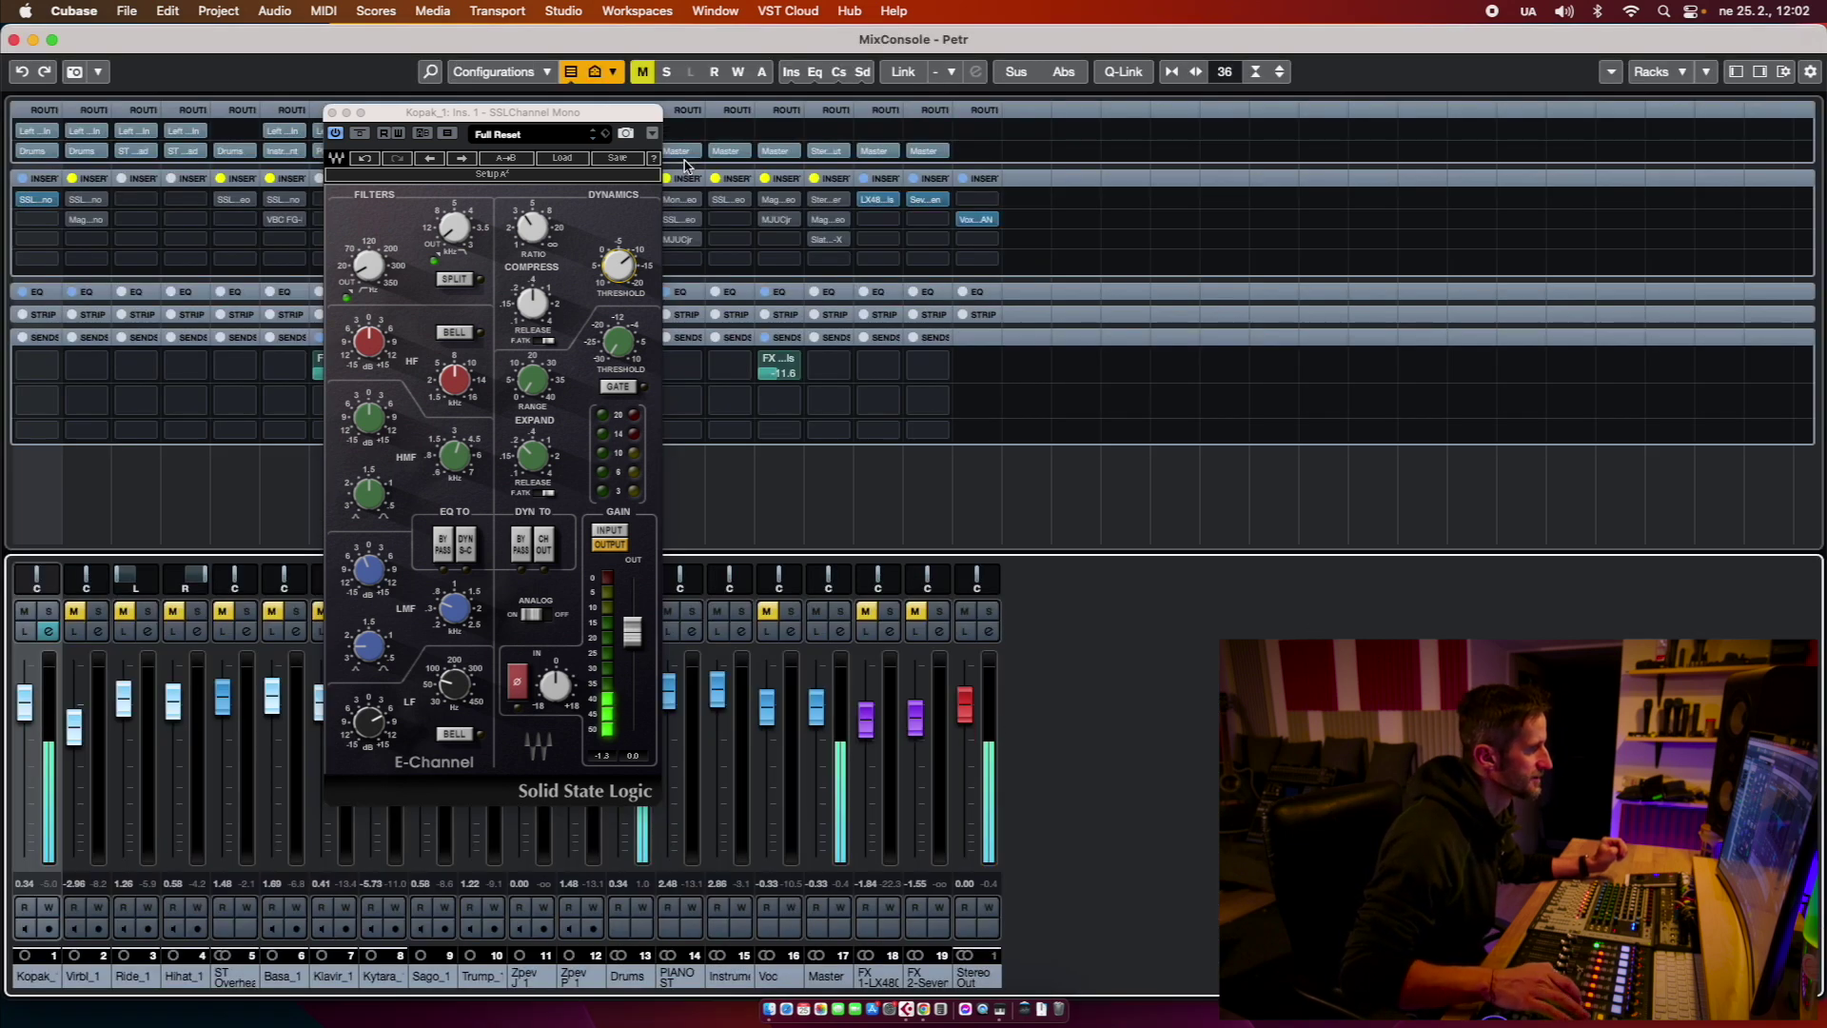
pyautogui.click(337, 138)
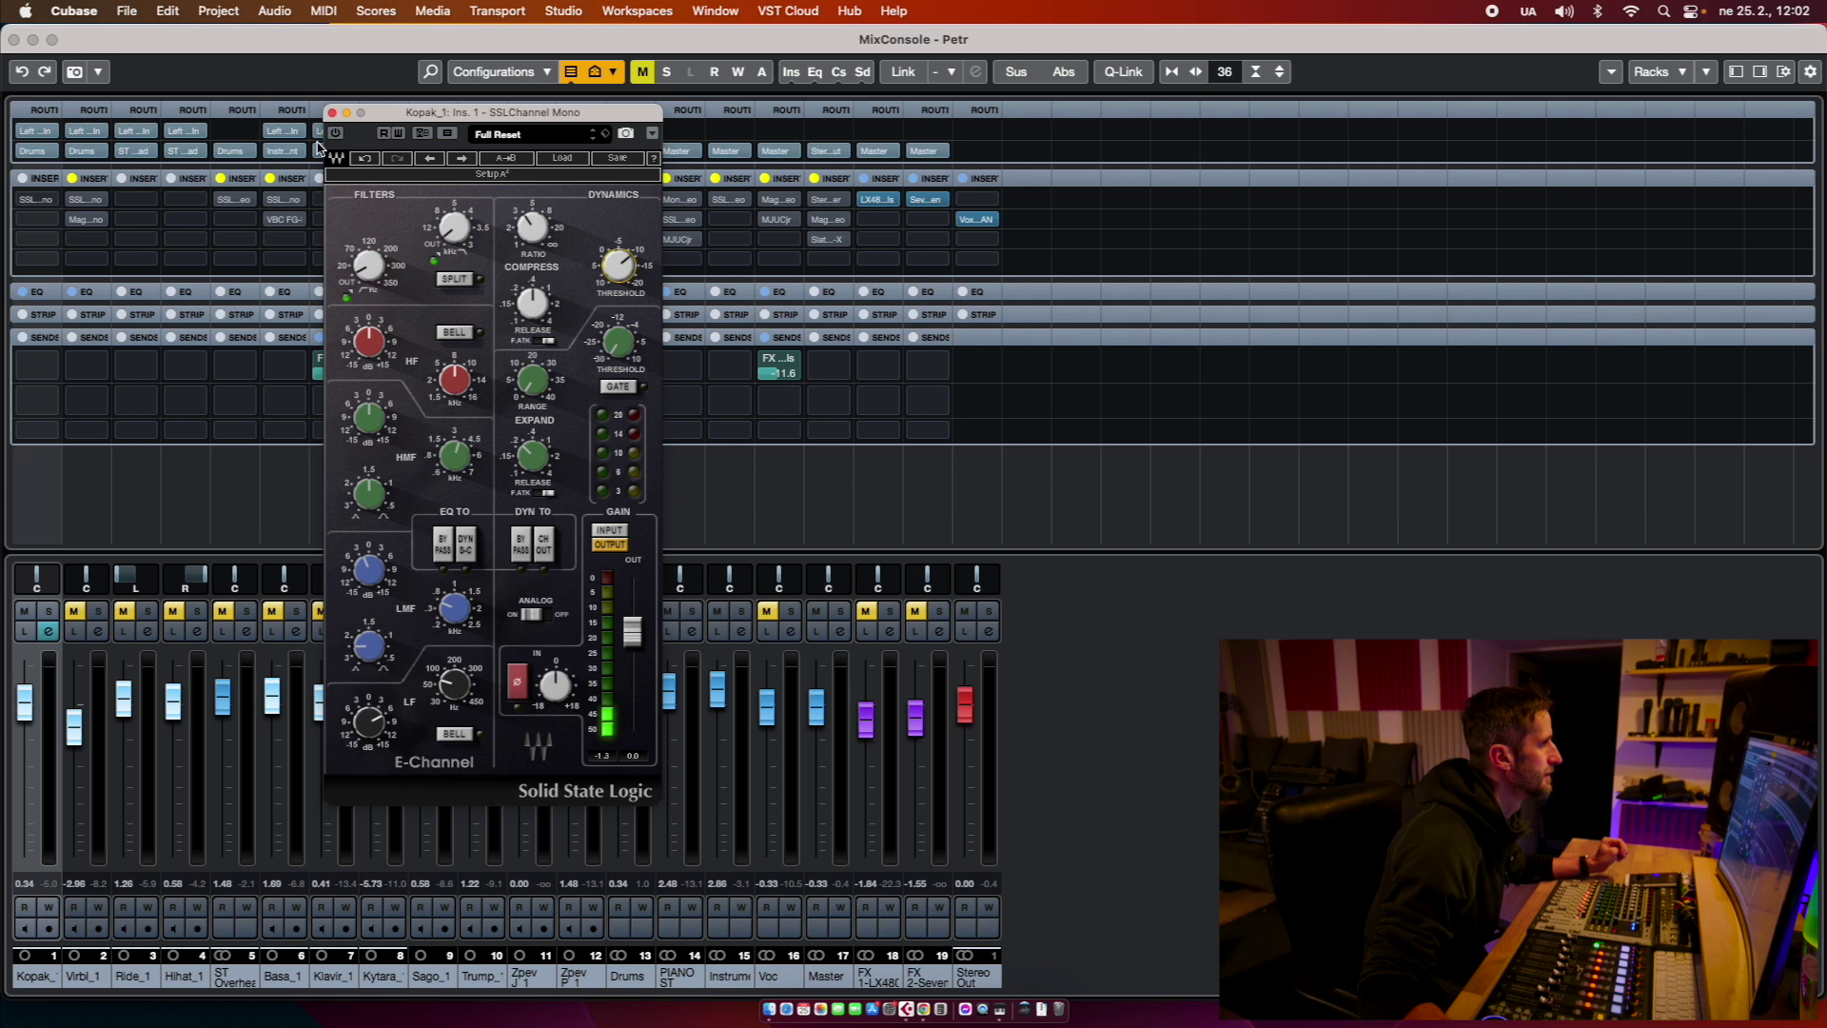
pyautogui.click(332, 112)
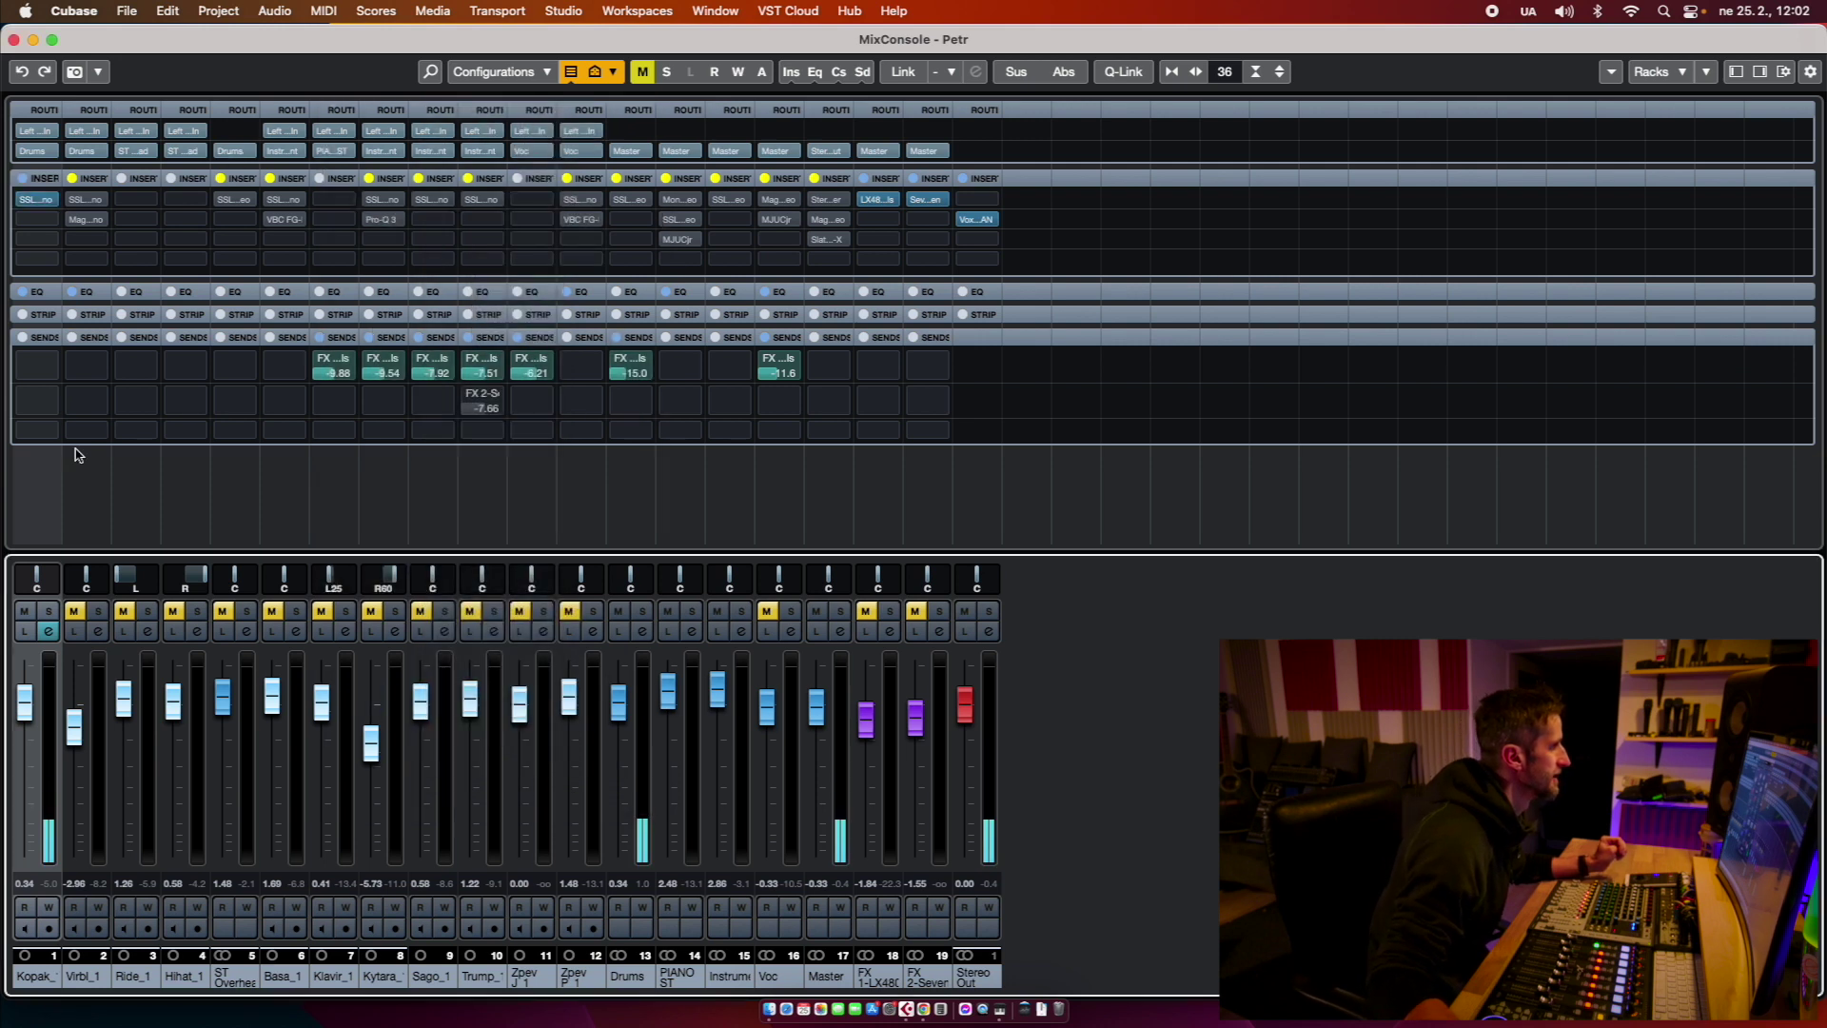
# Step: Unmute the snare channel Virbl_1 and solo it
pyautogui.click(75, 612)
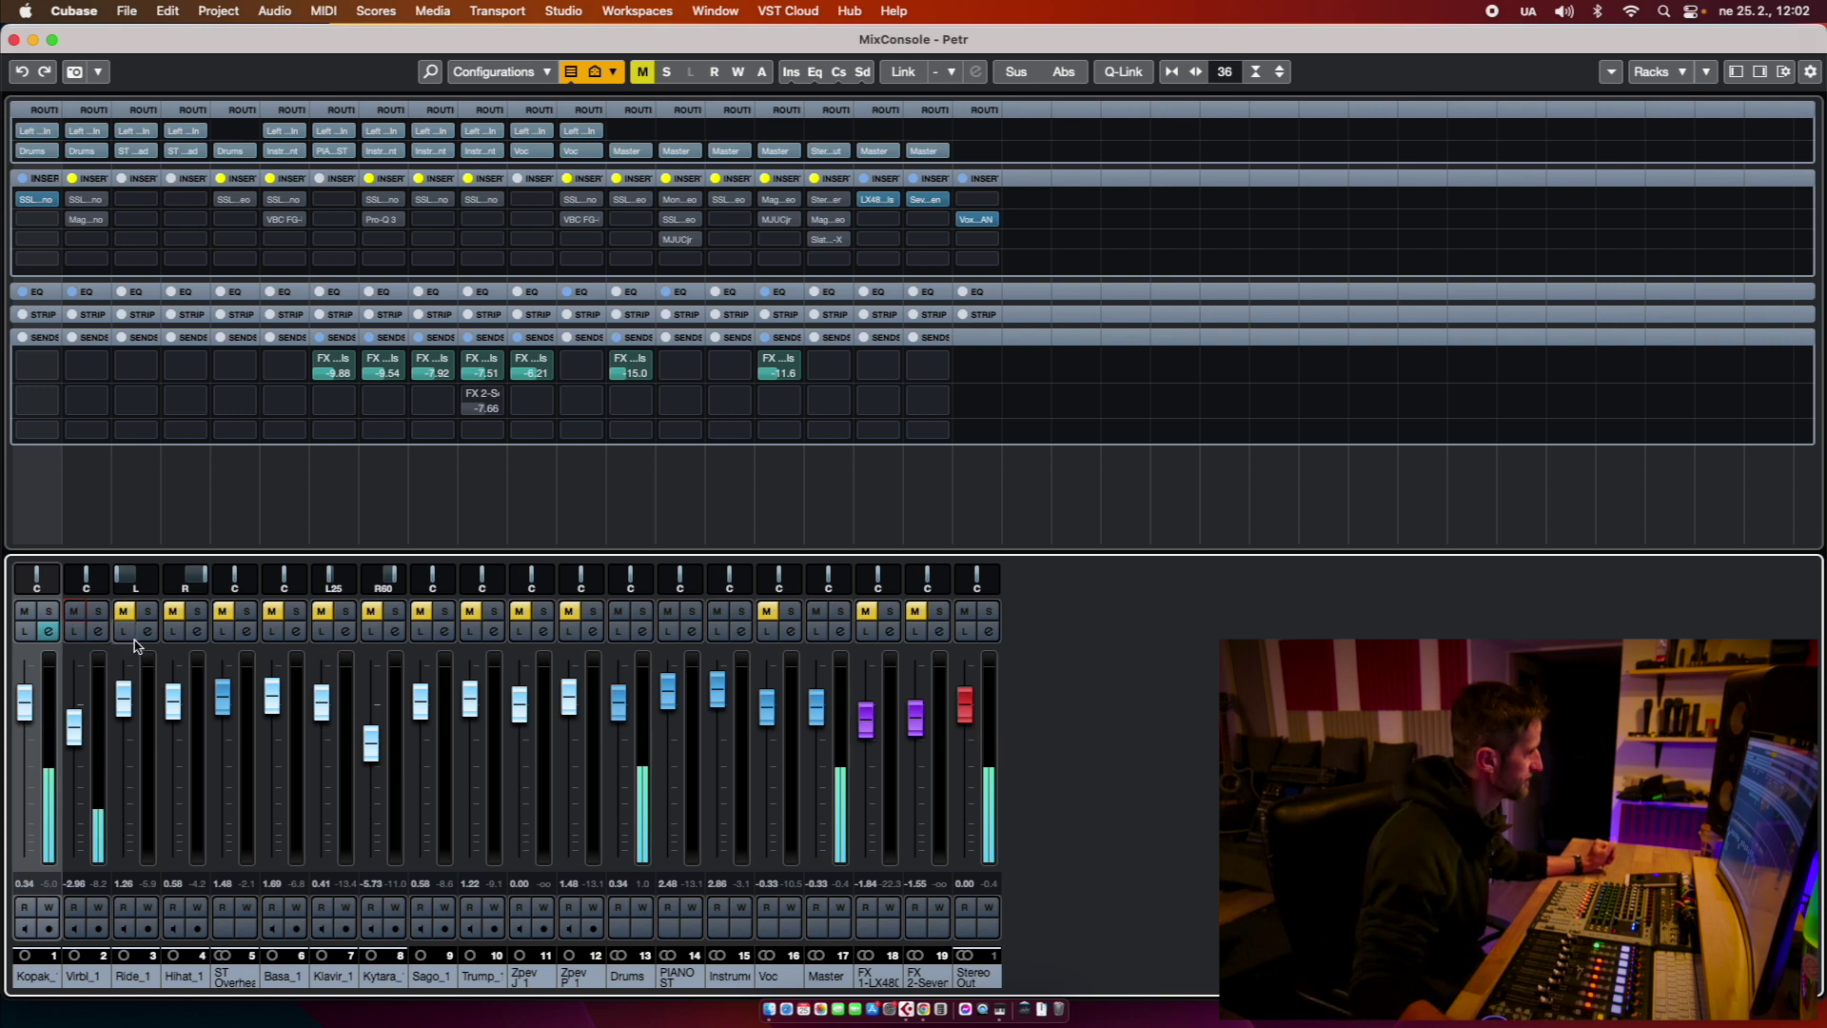
pyautogui.click(74, 729)
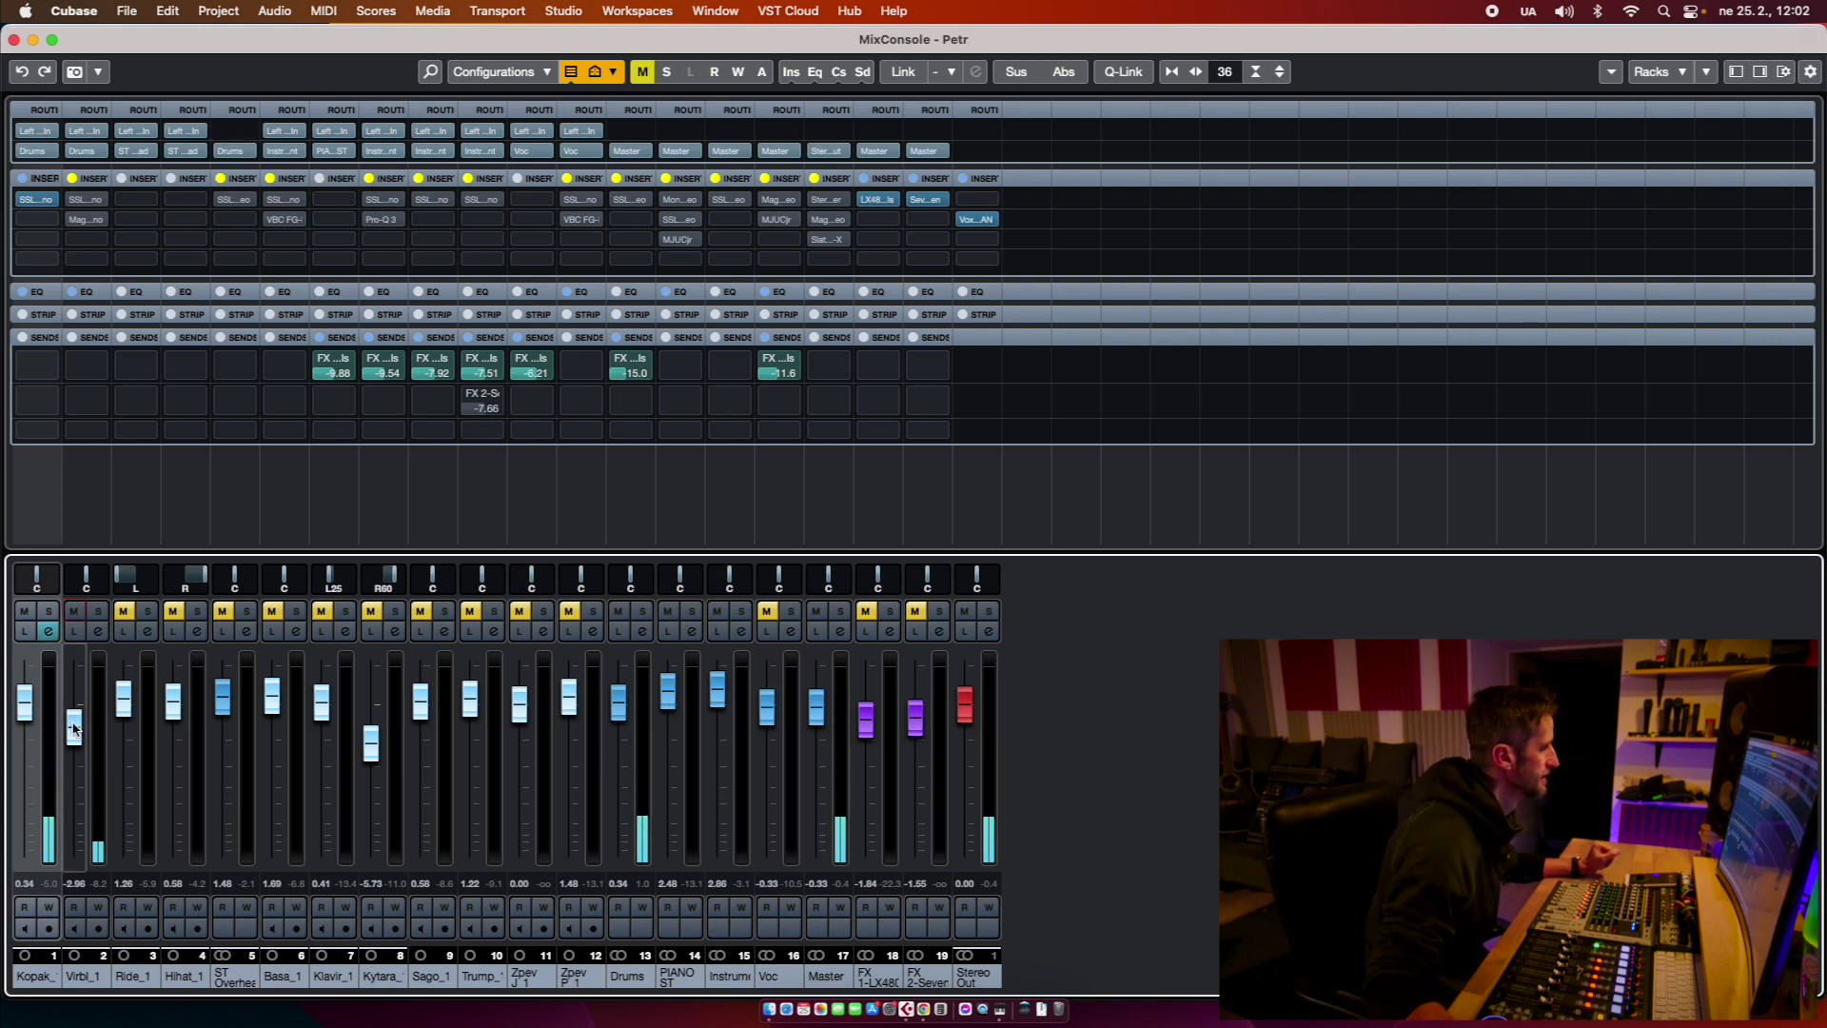
pyautogui.click(98, 613)
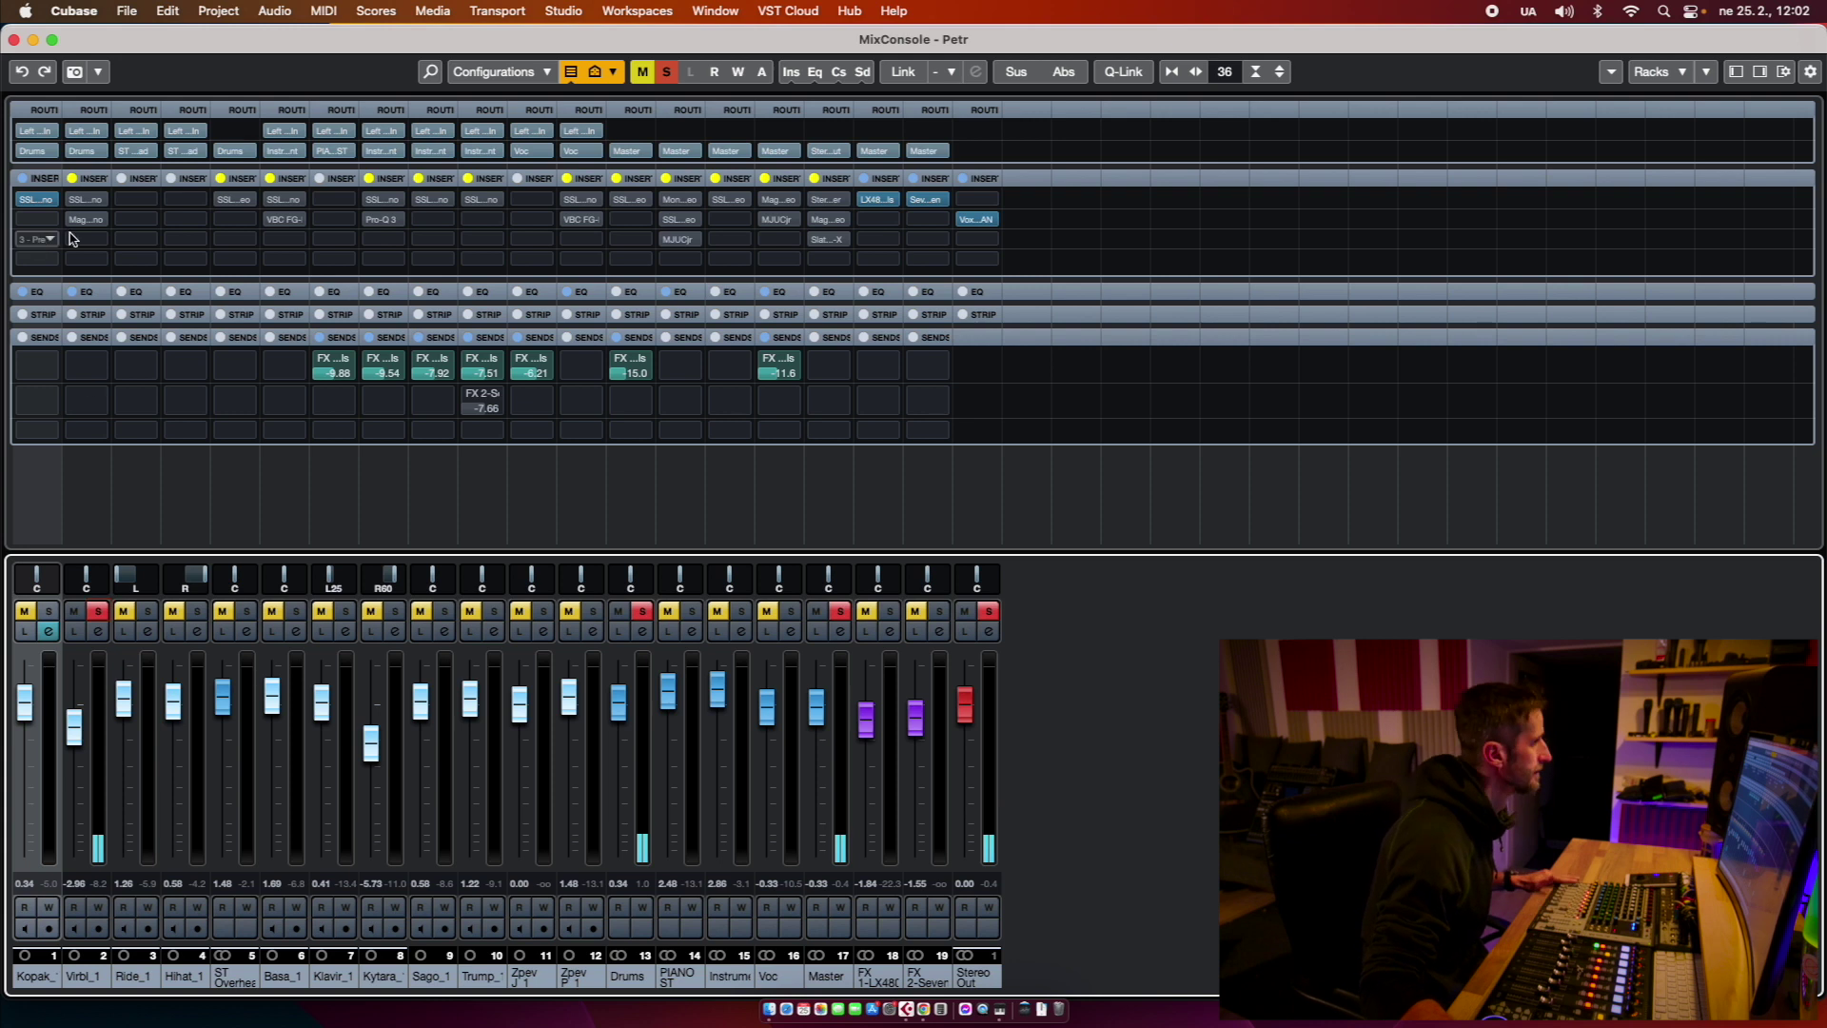
# Step: Activate the SSLChannel Mono insert on Virbl_1 and open its editor, placed nearer the middle of the mixer
pyautogui.click(88, 206)
pyautogui.click(86, 203)
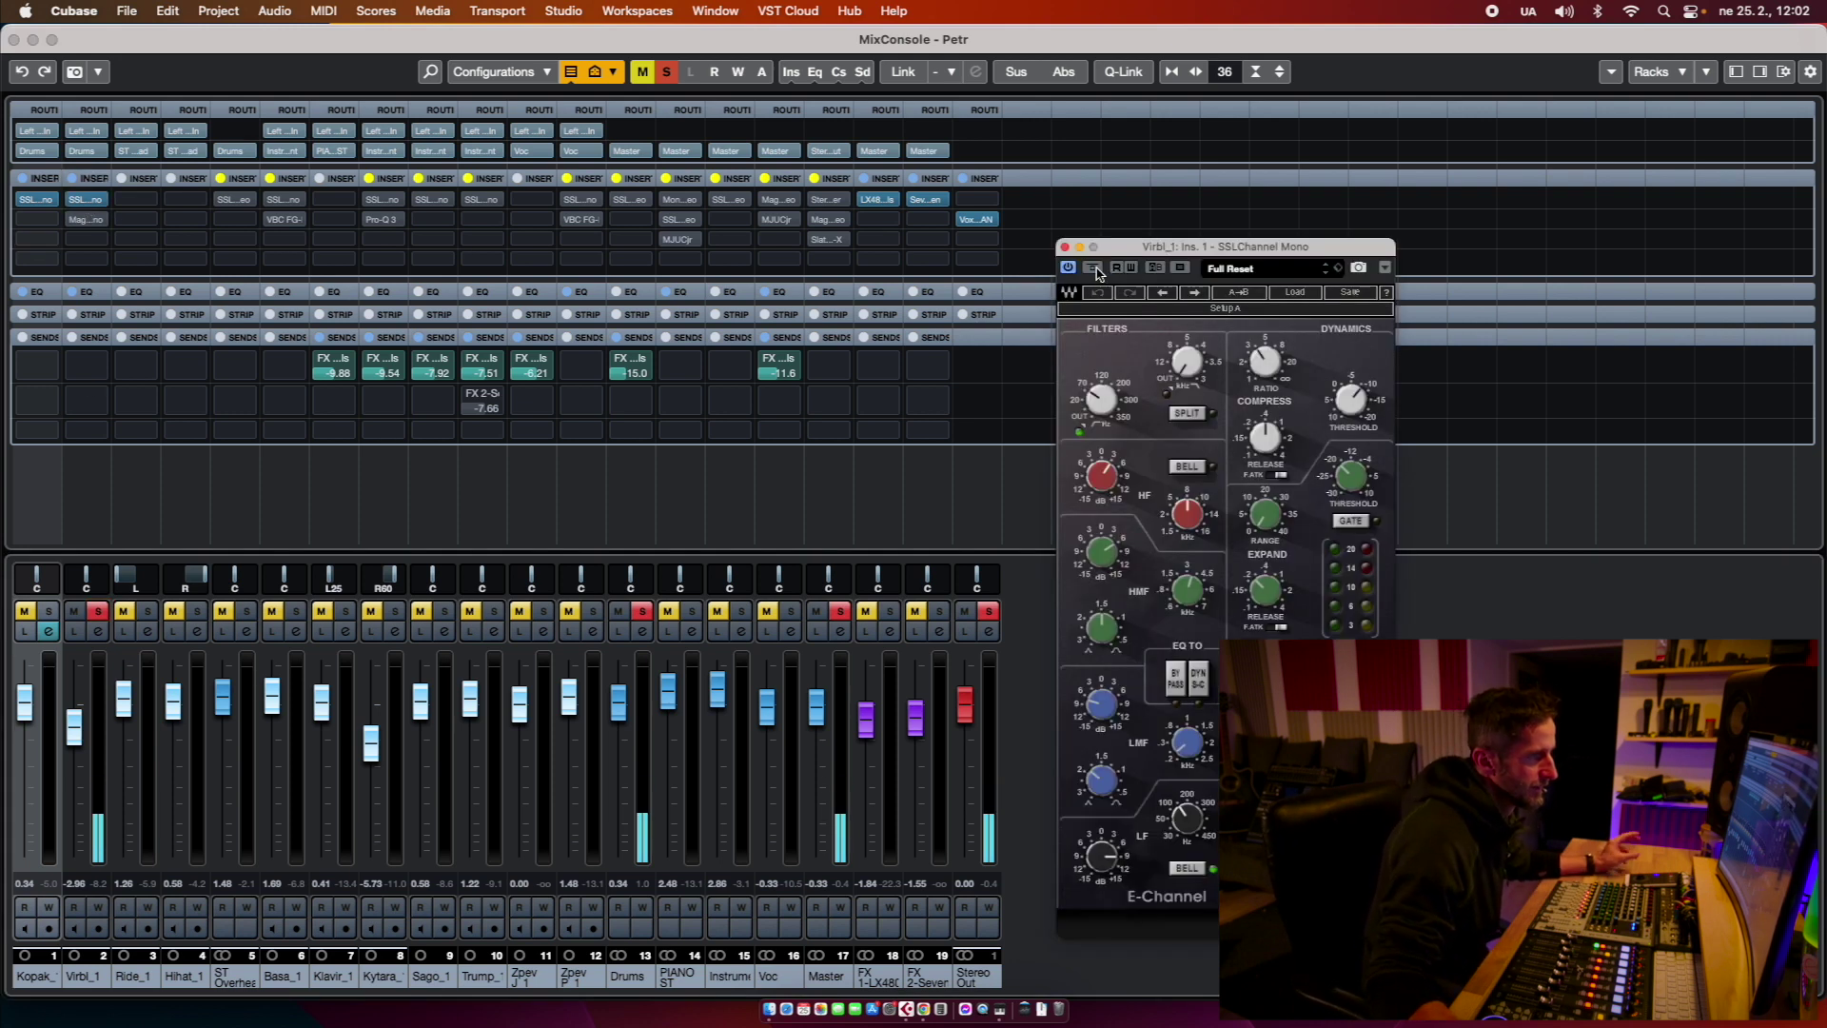
pyautogui.moveTo(1104, 246); pyautogui.dragTo(837, 155)
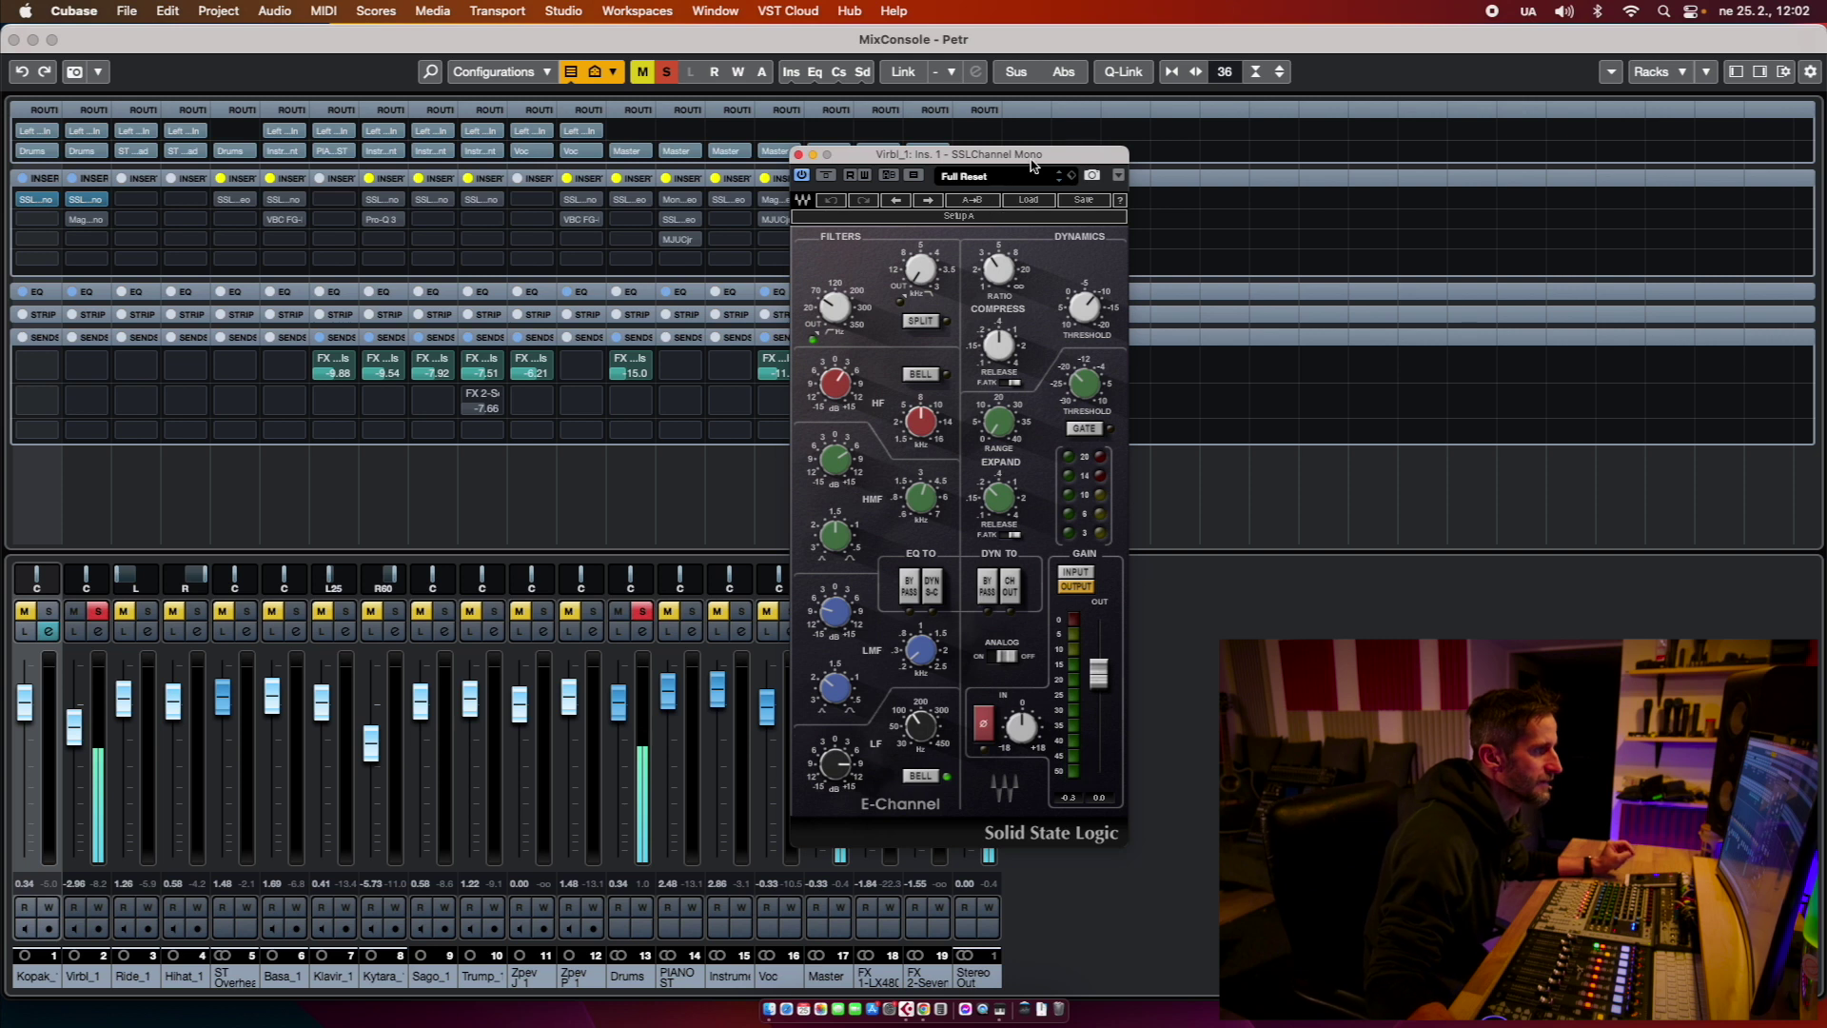
# Step: Go over the snare's high-pass filter, HF gain, HMF gain and compressor threshold in SSLChannel, comparing the sound with the plug-in bypassed
pyautogui.click(835, 308)
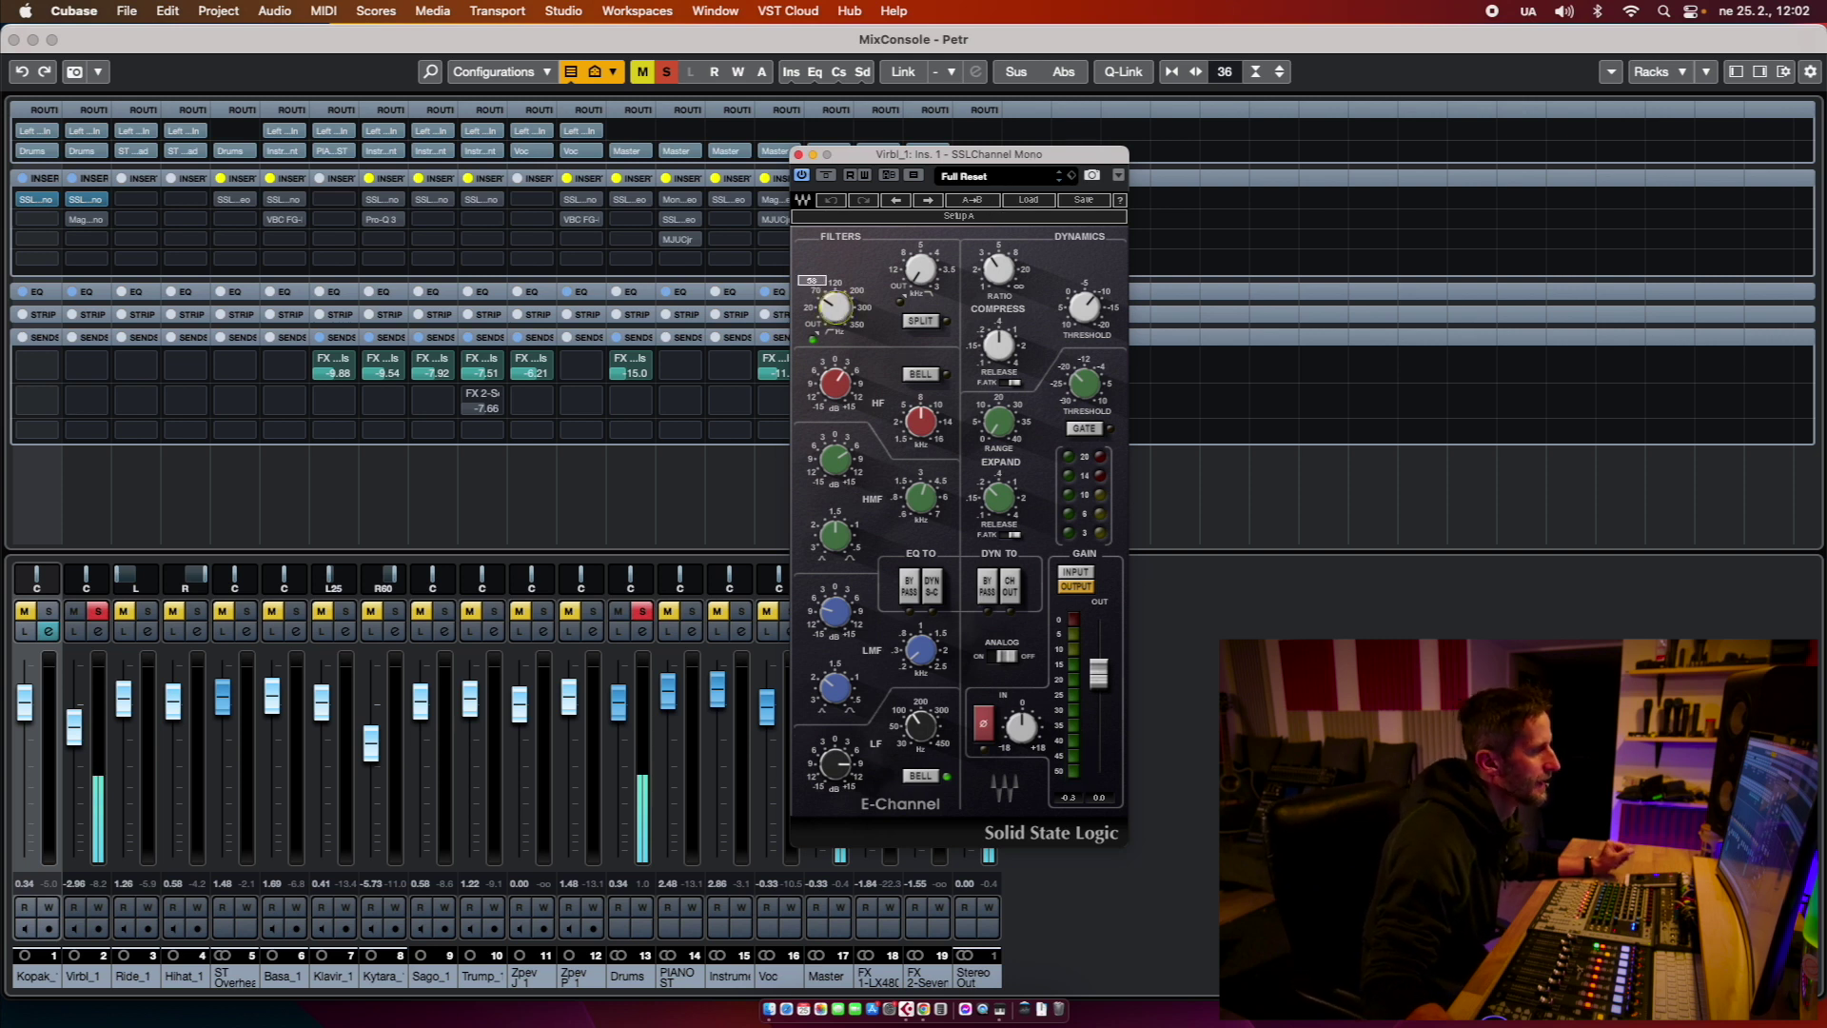
pyautogui.click(835, 382)
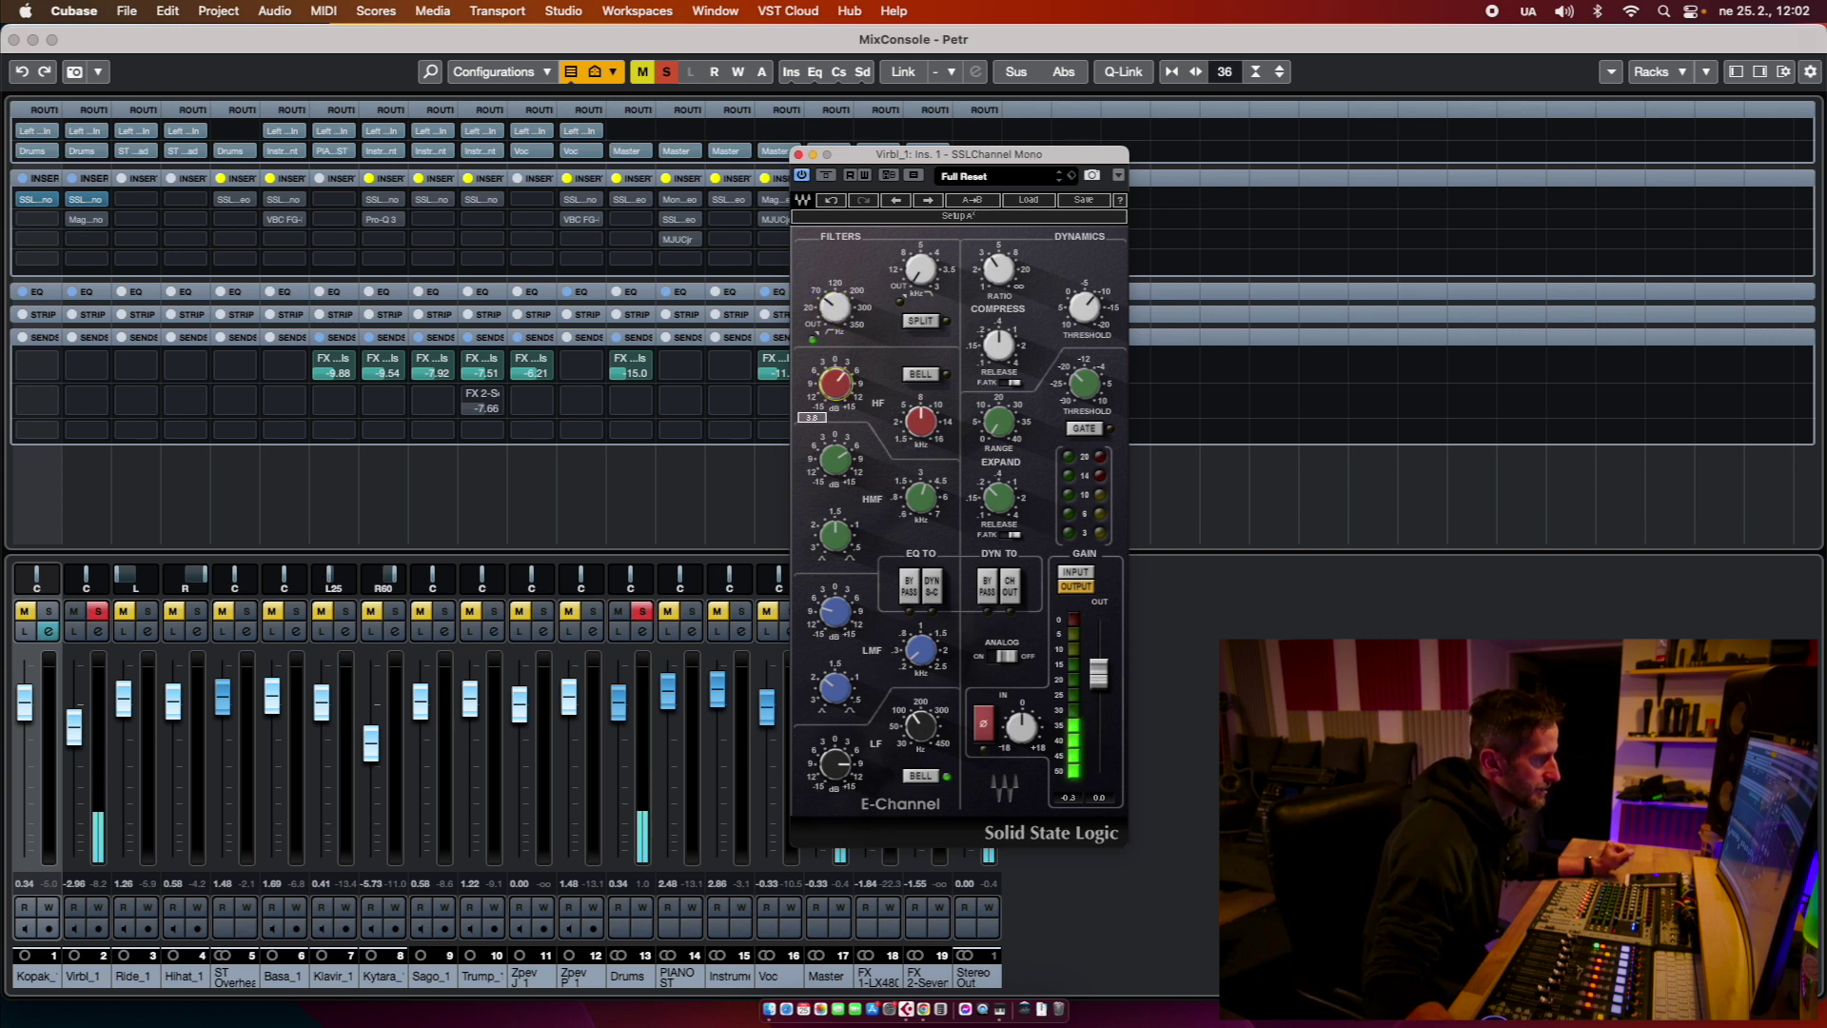
pyautogui.click(836, 461)
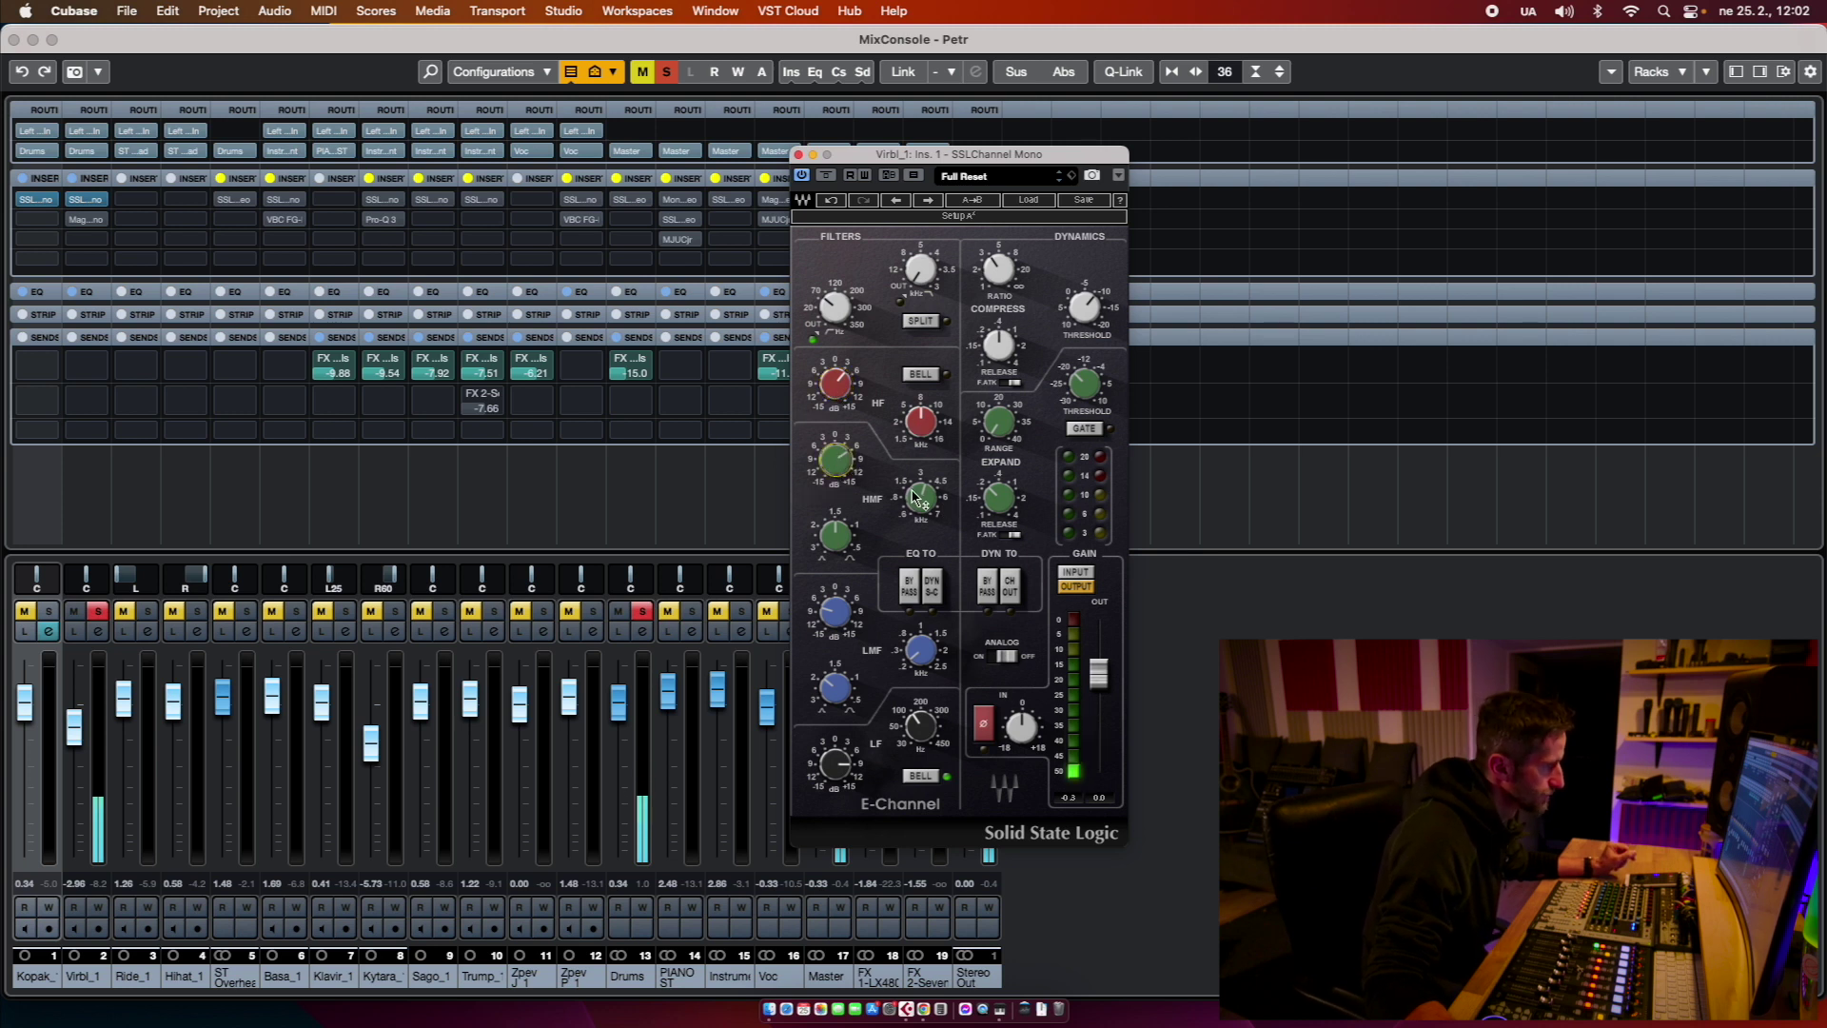
pyautogui.click(835, 461)
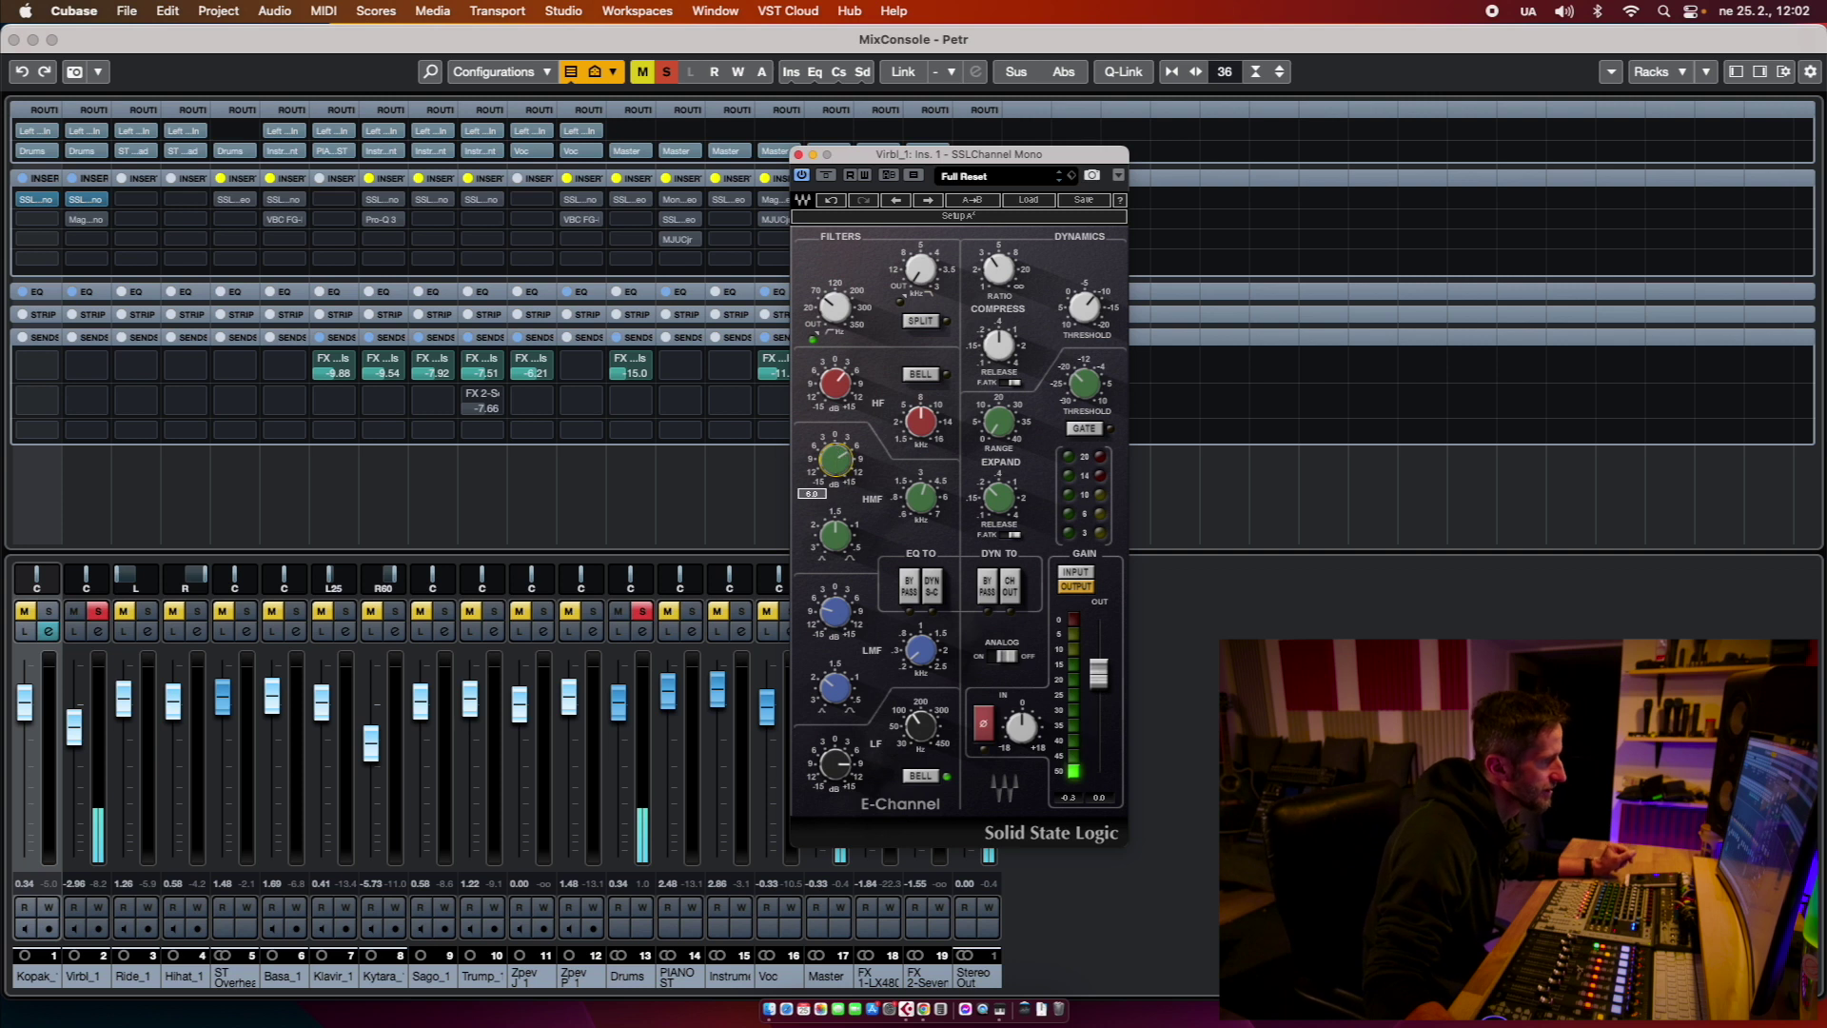
pyautogui.click(825, 176)
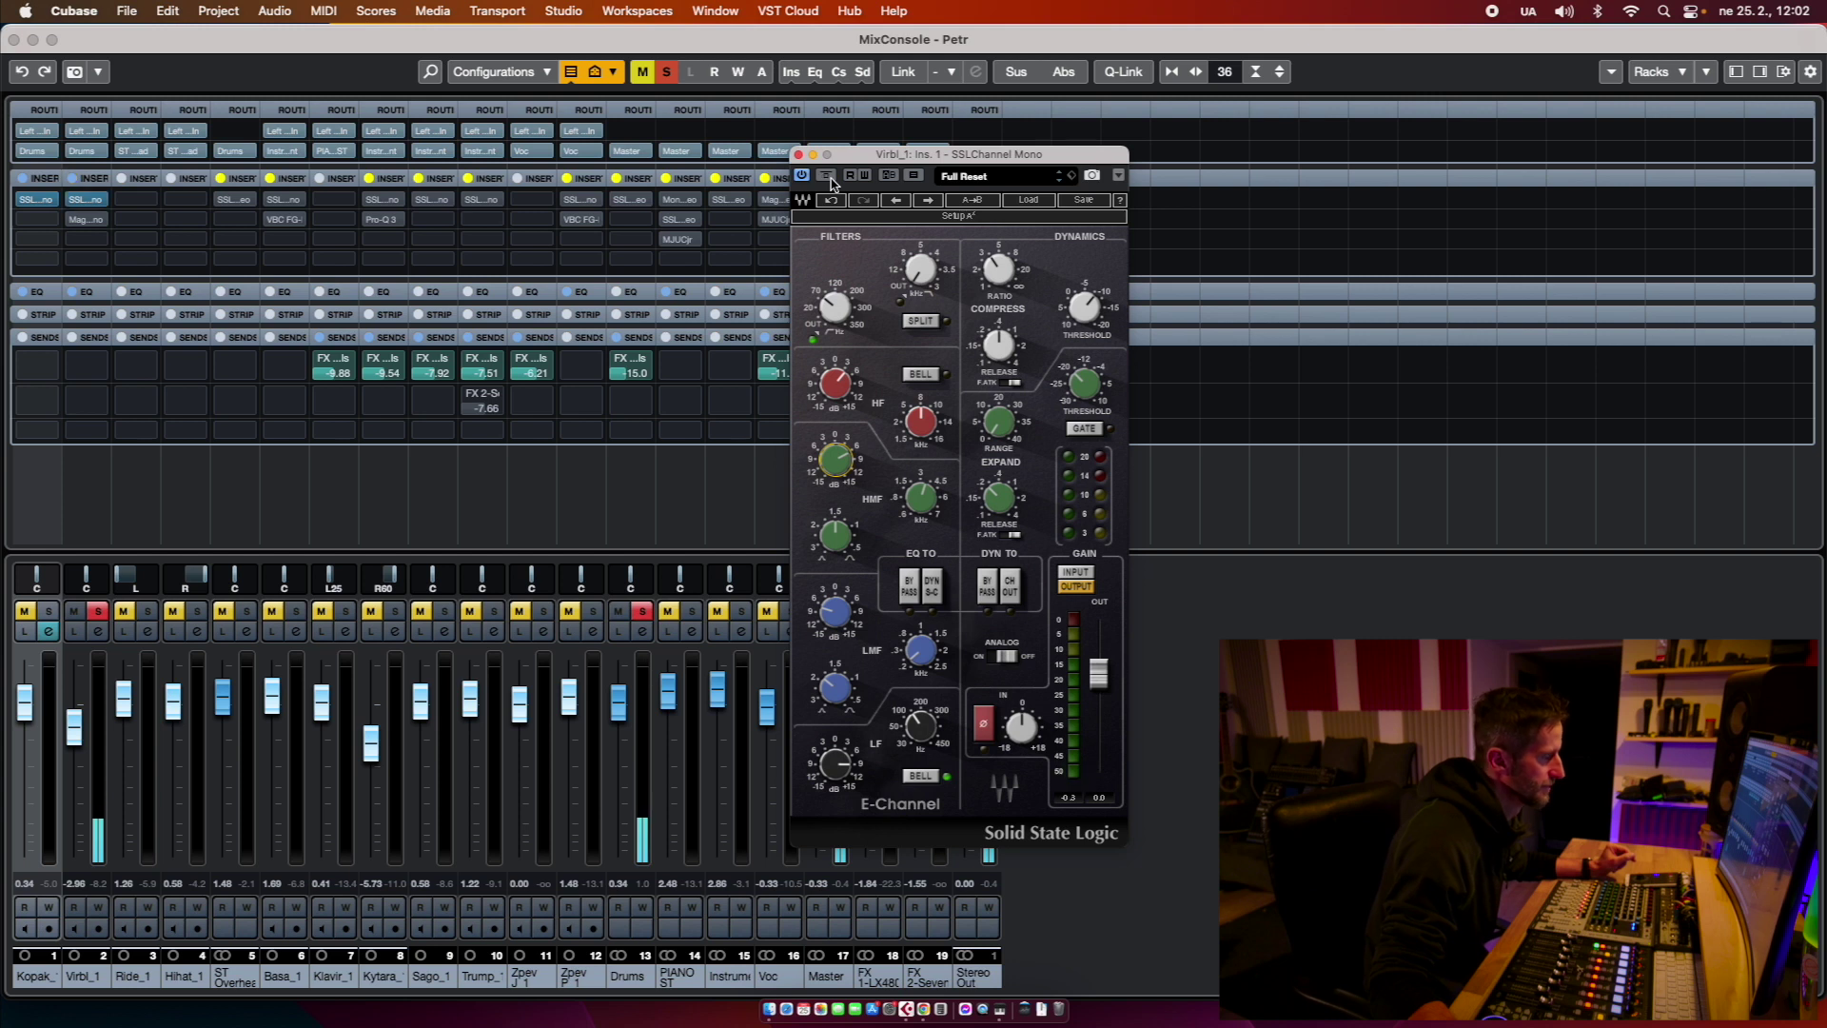
pyautogui.click(1084, 307)
# Step: Move the snare's SSLChannel window aside and check its LF gain and LF frequency settings
pyautogui.moveTo(961, 157); pyautogui.dragTo(1135, 149)
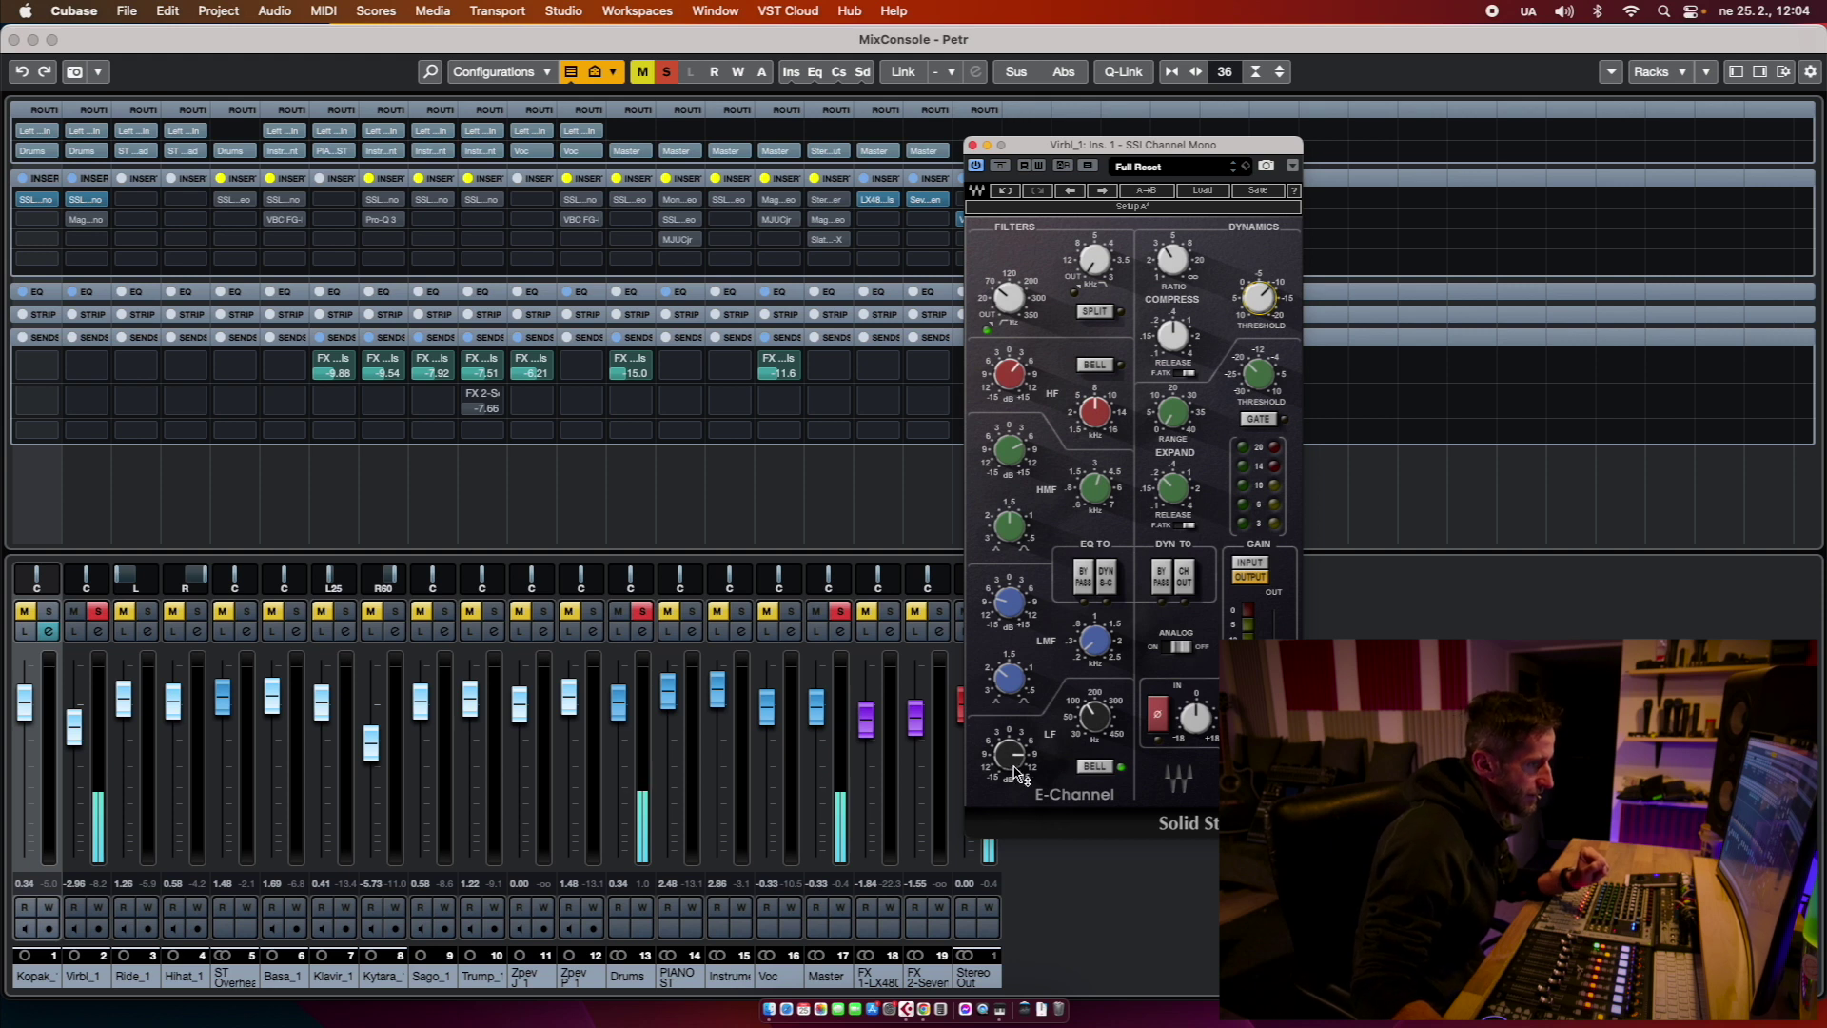
pyautogui.moveTo(1023, 764); pyautogui.dragTo(1094, 709)
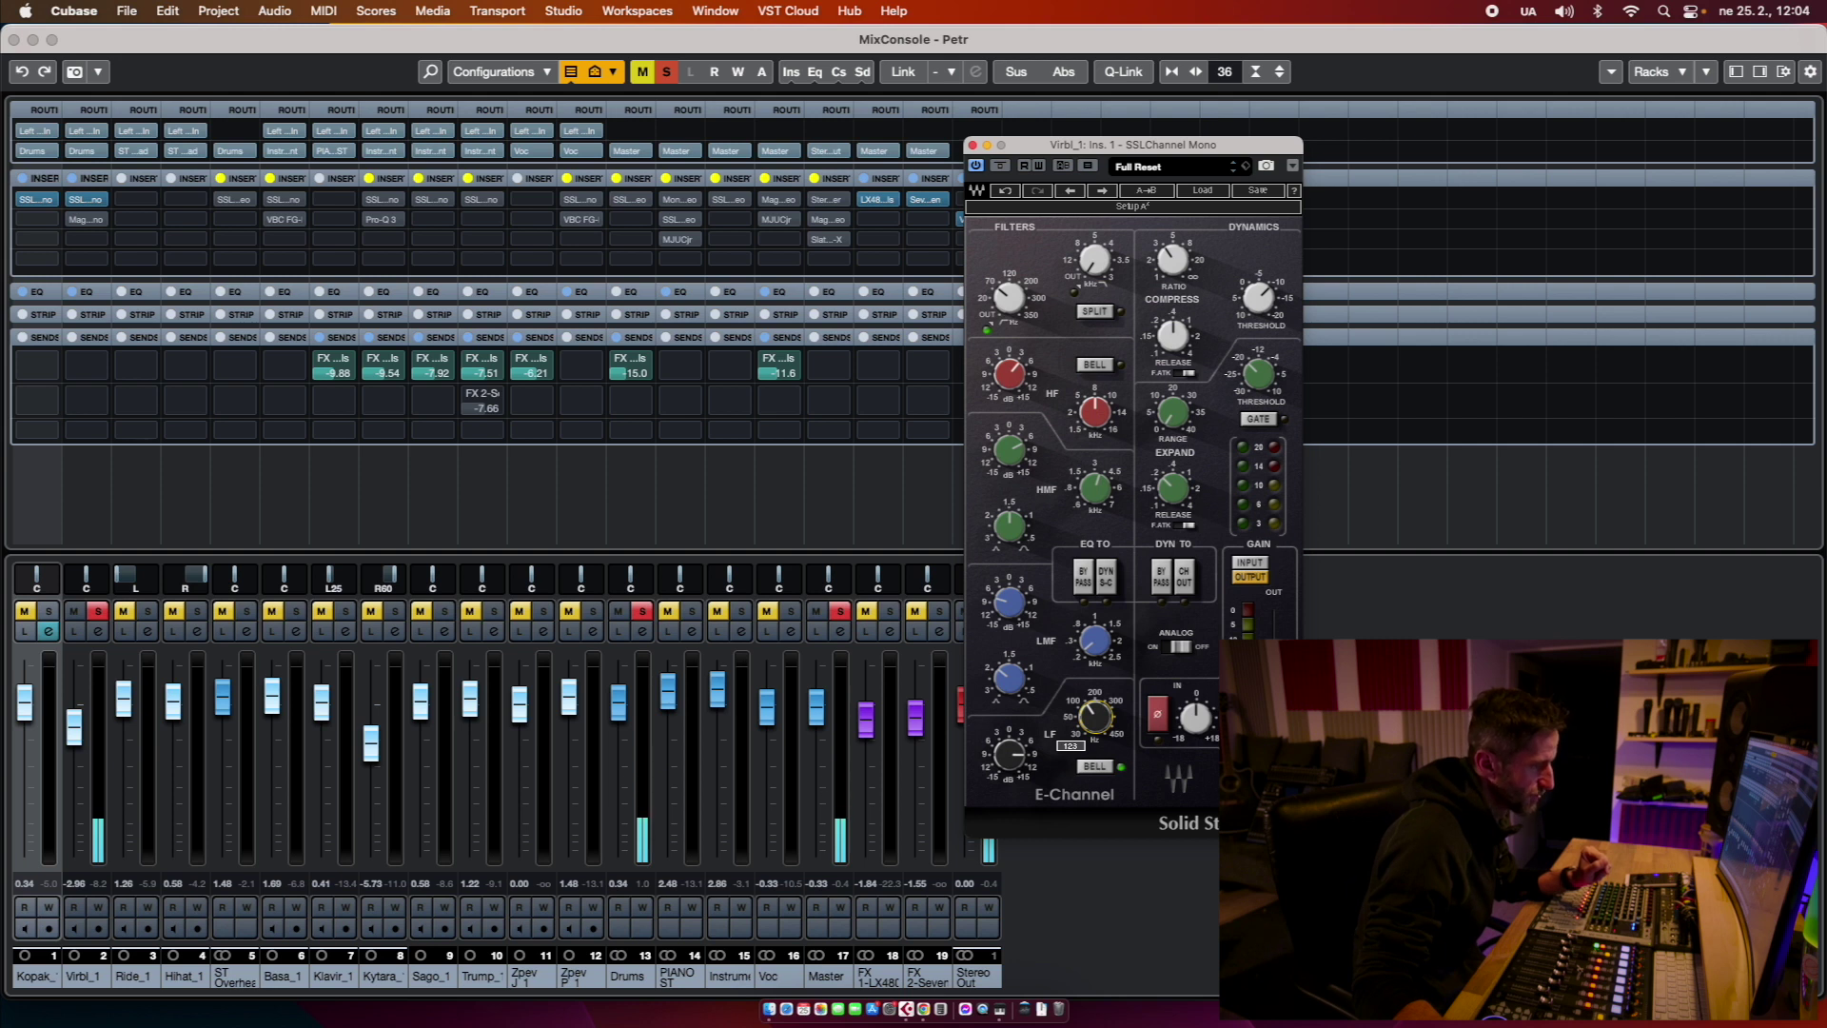
pyautogui.moveTo(1094, 708); pyautogui.dragTo(1095, 707)
pyautogui.moveTo(1011, 777); pyautogui.dragTo(1012, 775)
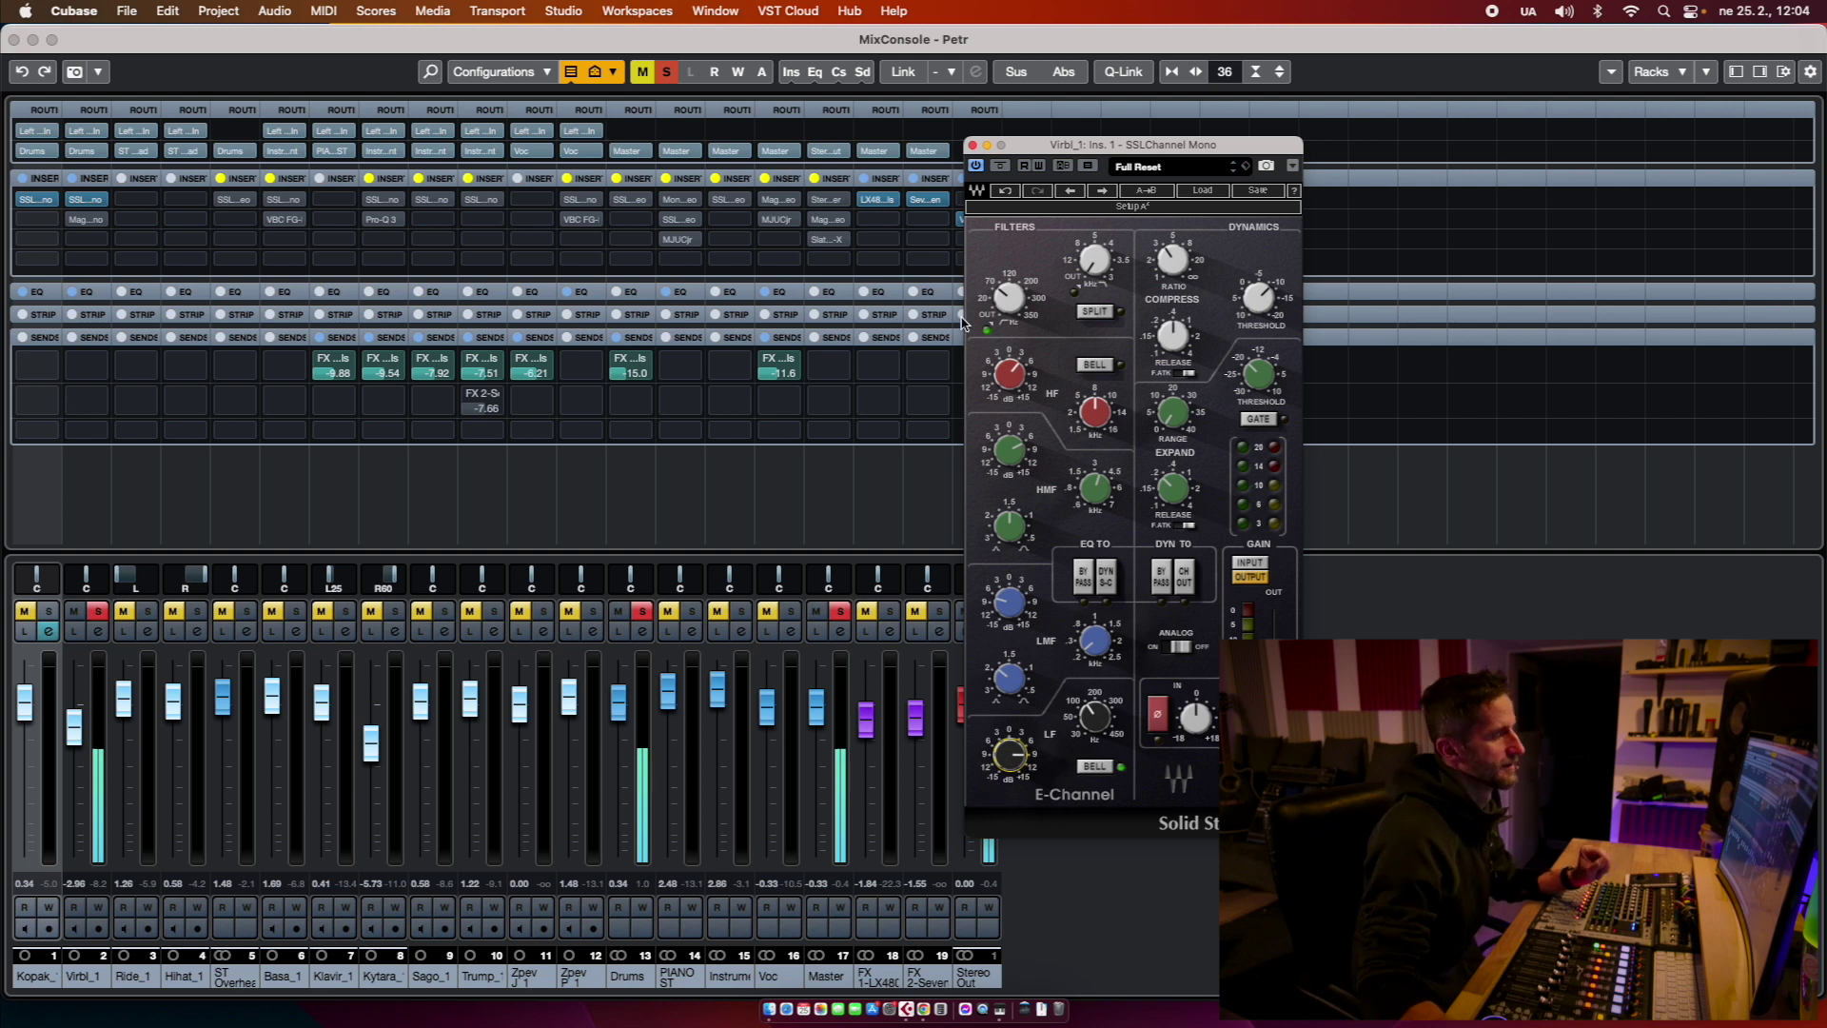
# Step: Activate the Magma BB Tubes Mono insert on Virbl_1 and open its editor, placed just above the mixer faders
pyautogui.click(85, 219)
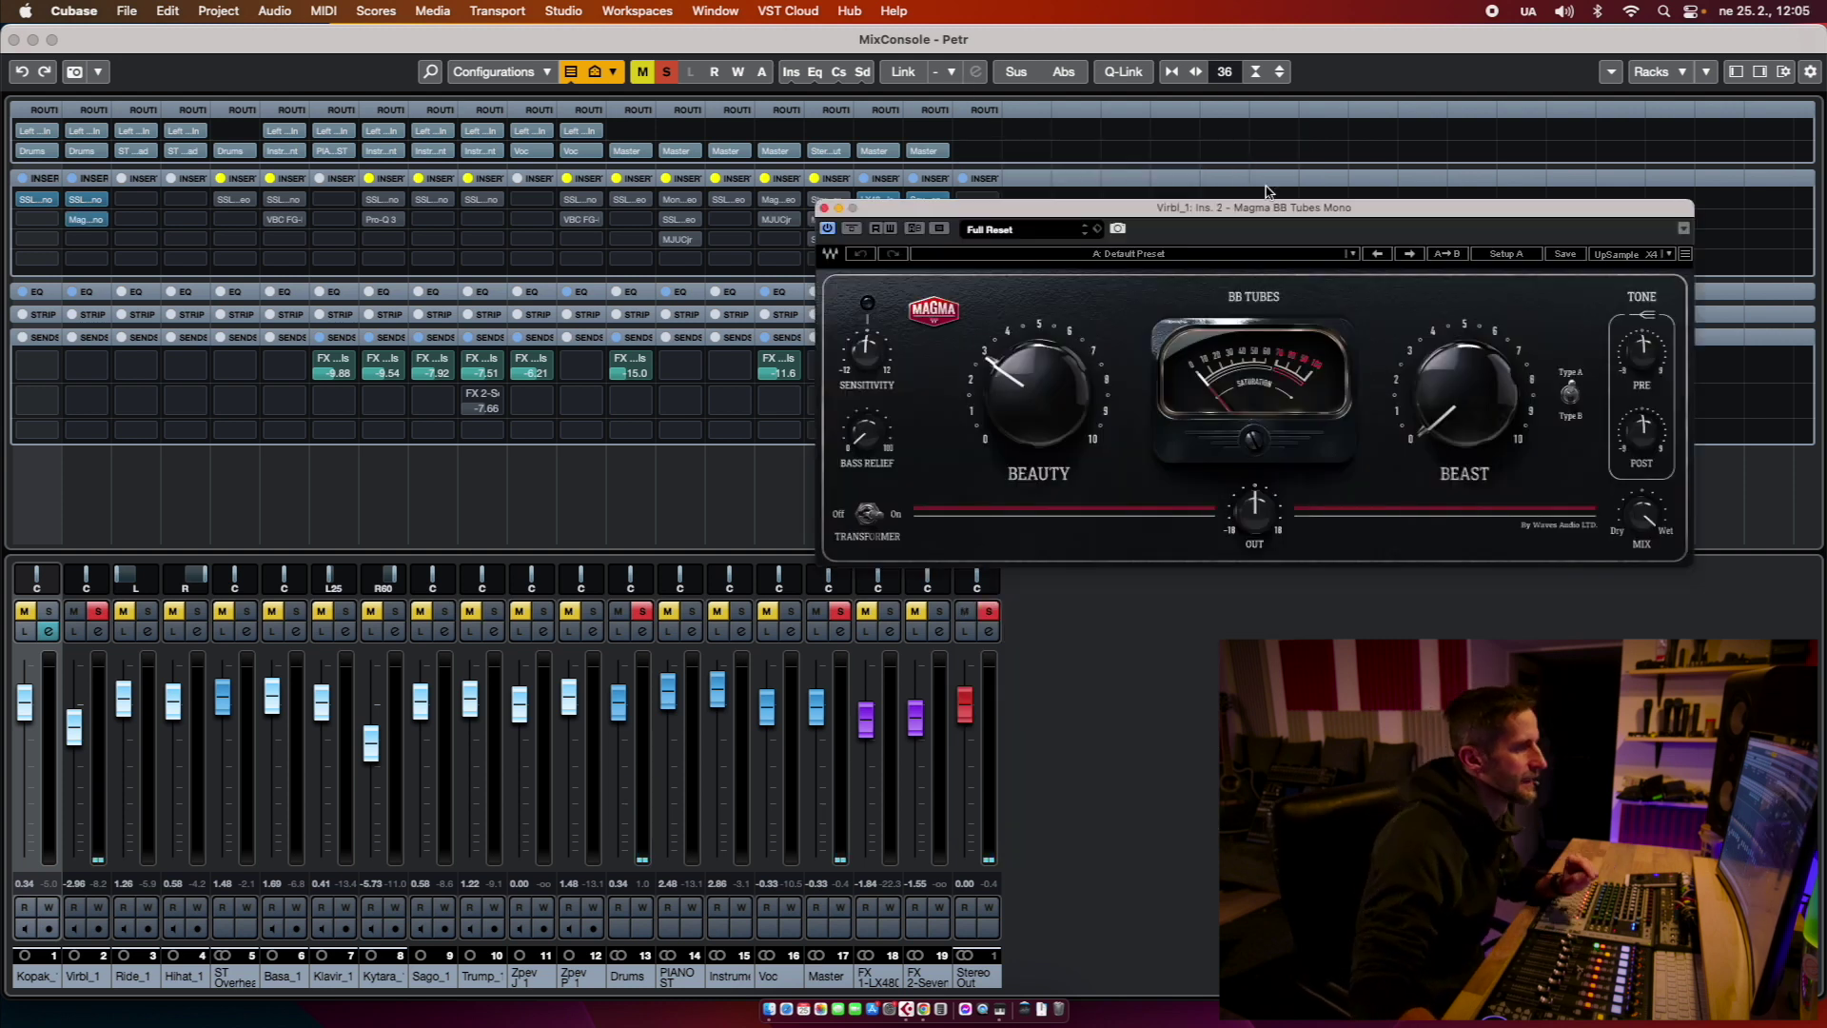
pyautogui.moveTo(1132, 202)
pyautogui.mouseDown()
pyautogui.moveTo(1221, 273)
pyautogui.moveTo(1110, 176)
pyautogui.mouseUp()
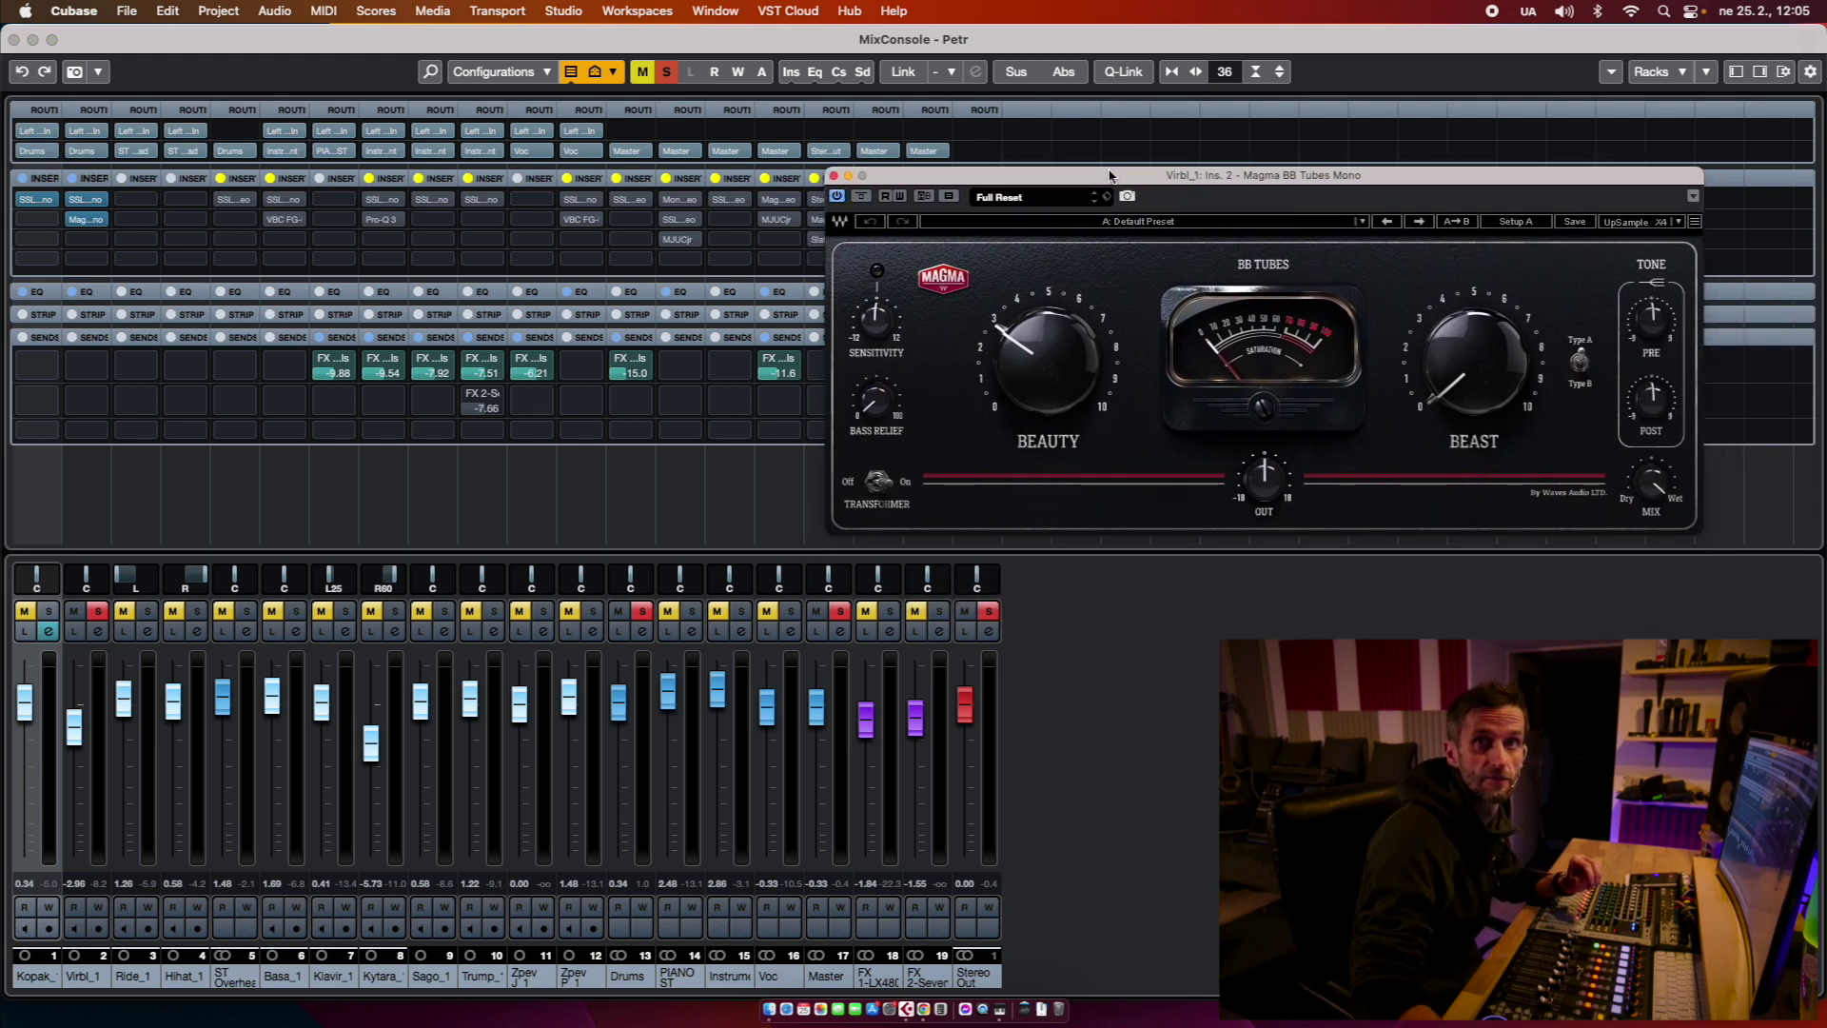
pyautogui.moveTo(1133, 183); pyautogui.dragTo(1095, 168)
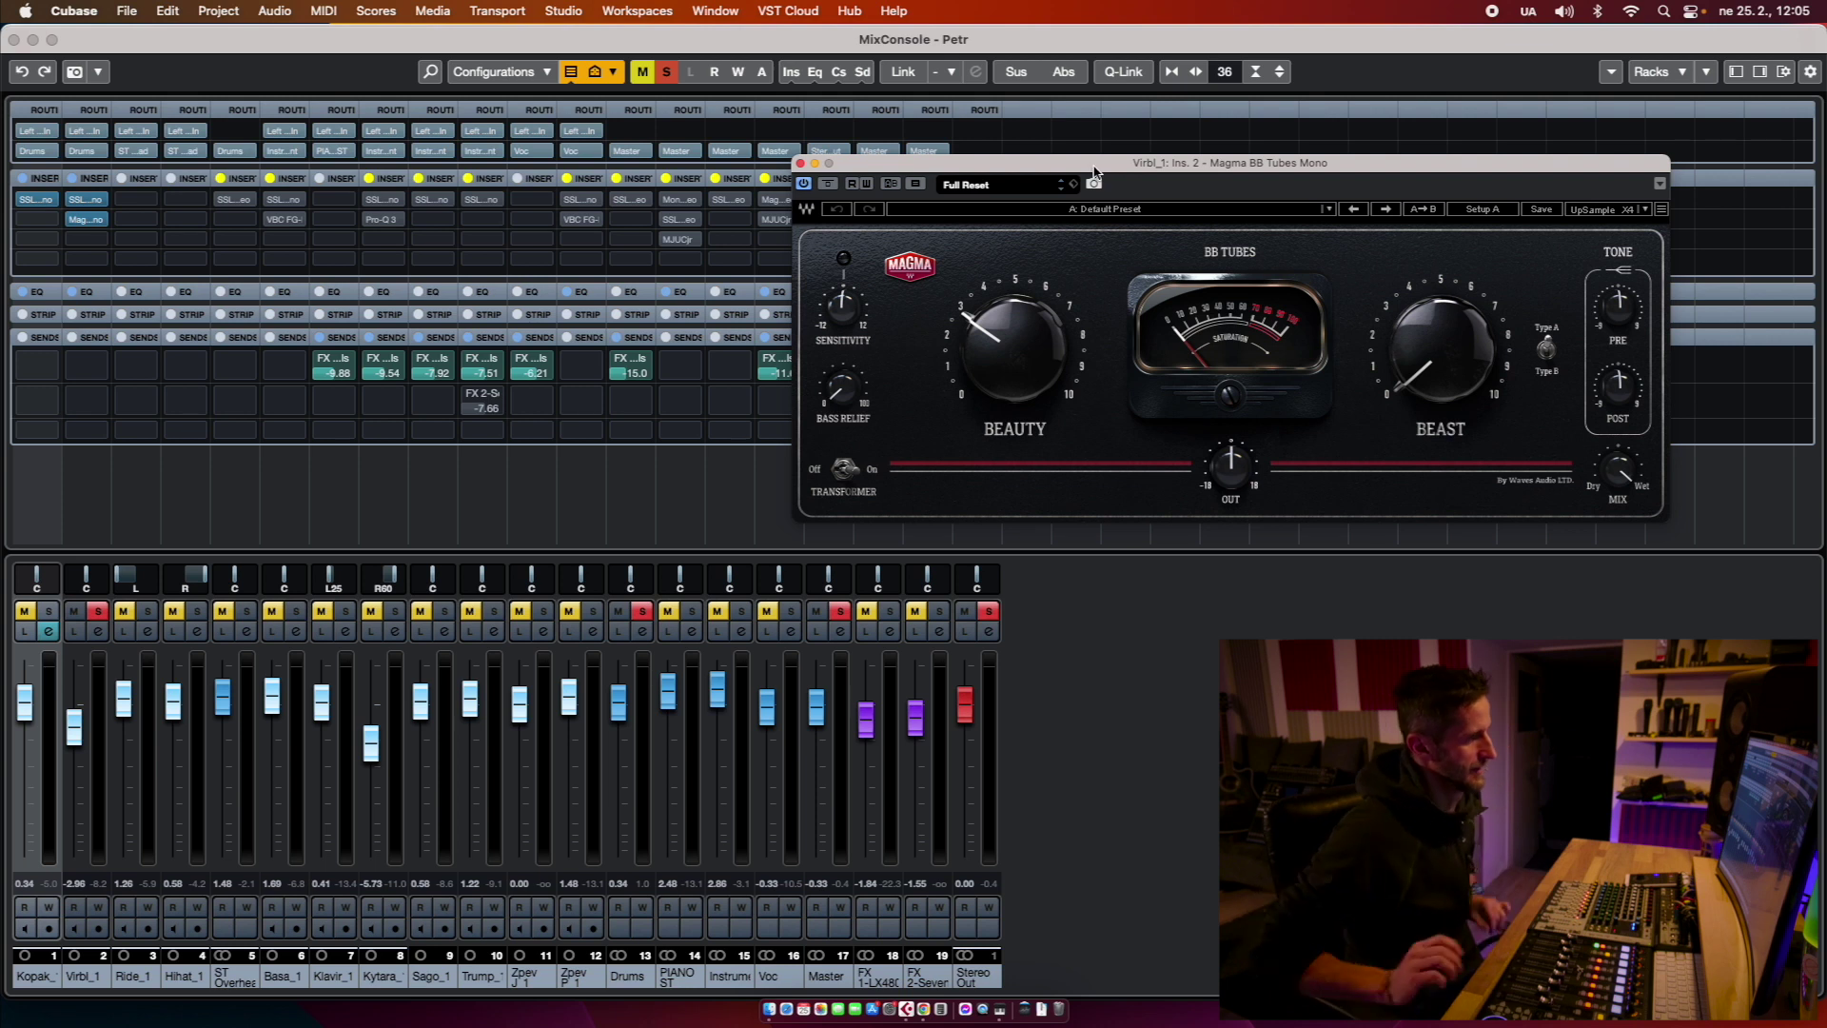
pyautogui.moveTo(1094, 173); pyautogui.dragTo(1062, 174)
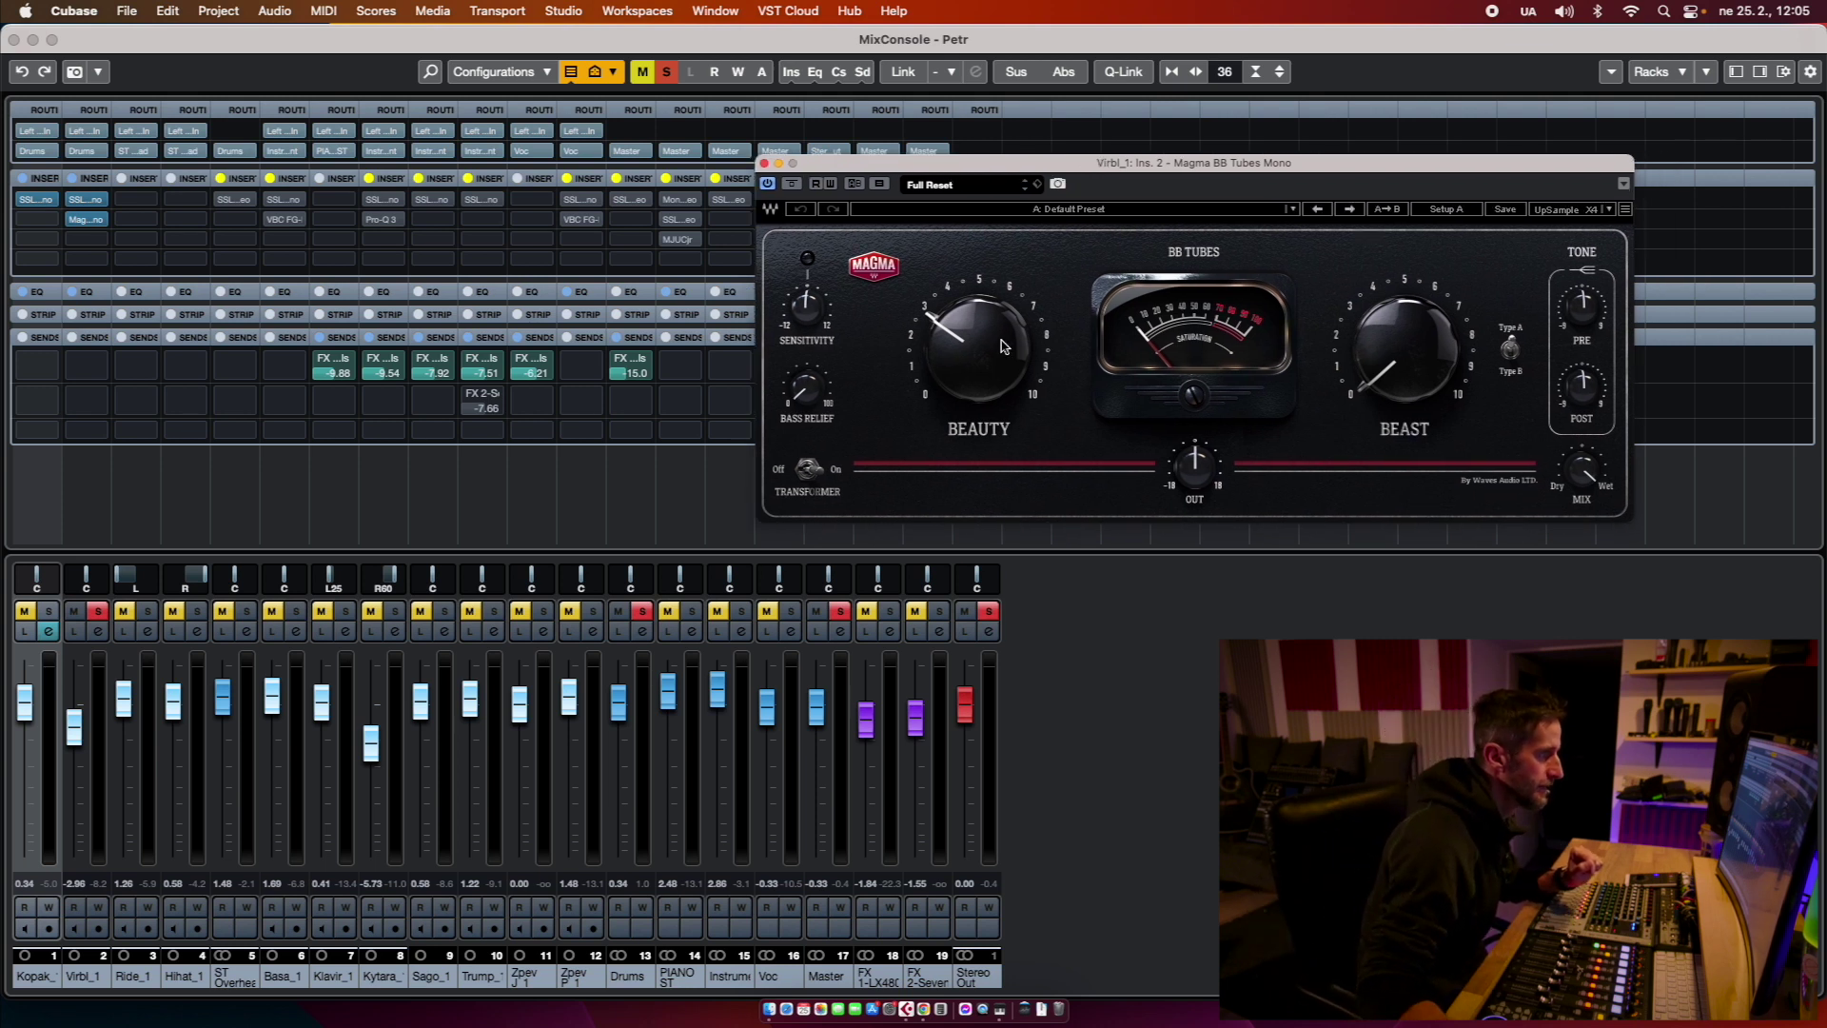
# Step: Raise the snare's Beauty saturation to about 3, and set the Virbl_1 fader to -2.35 dB during playback
pyautogui.click(938, 369)
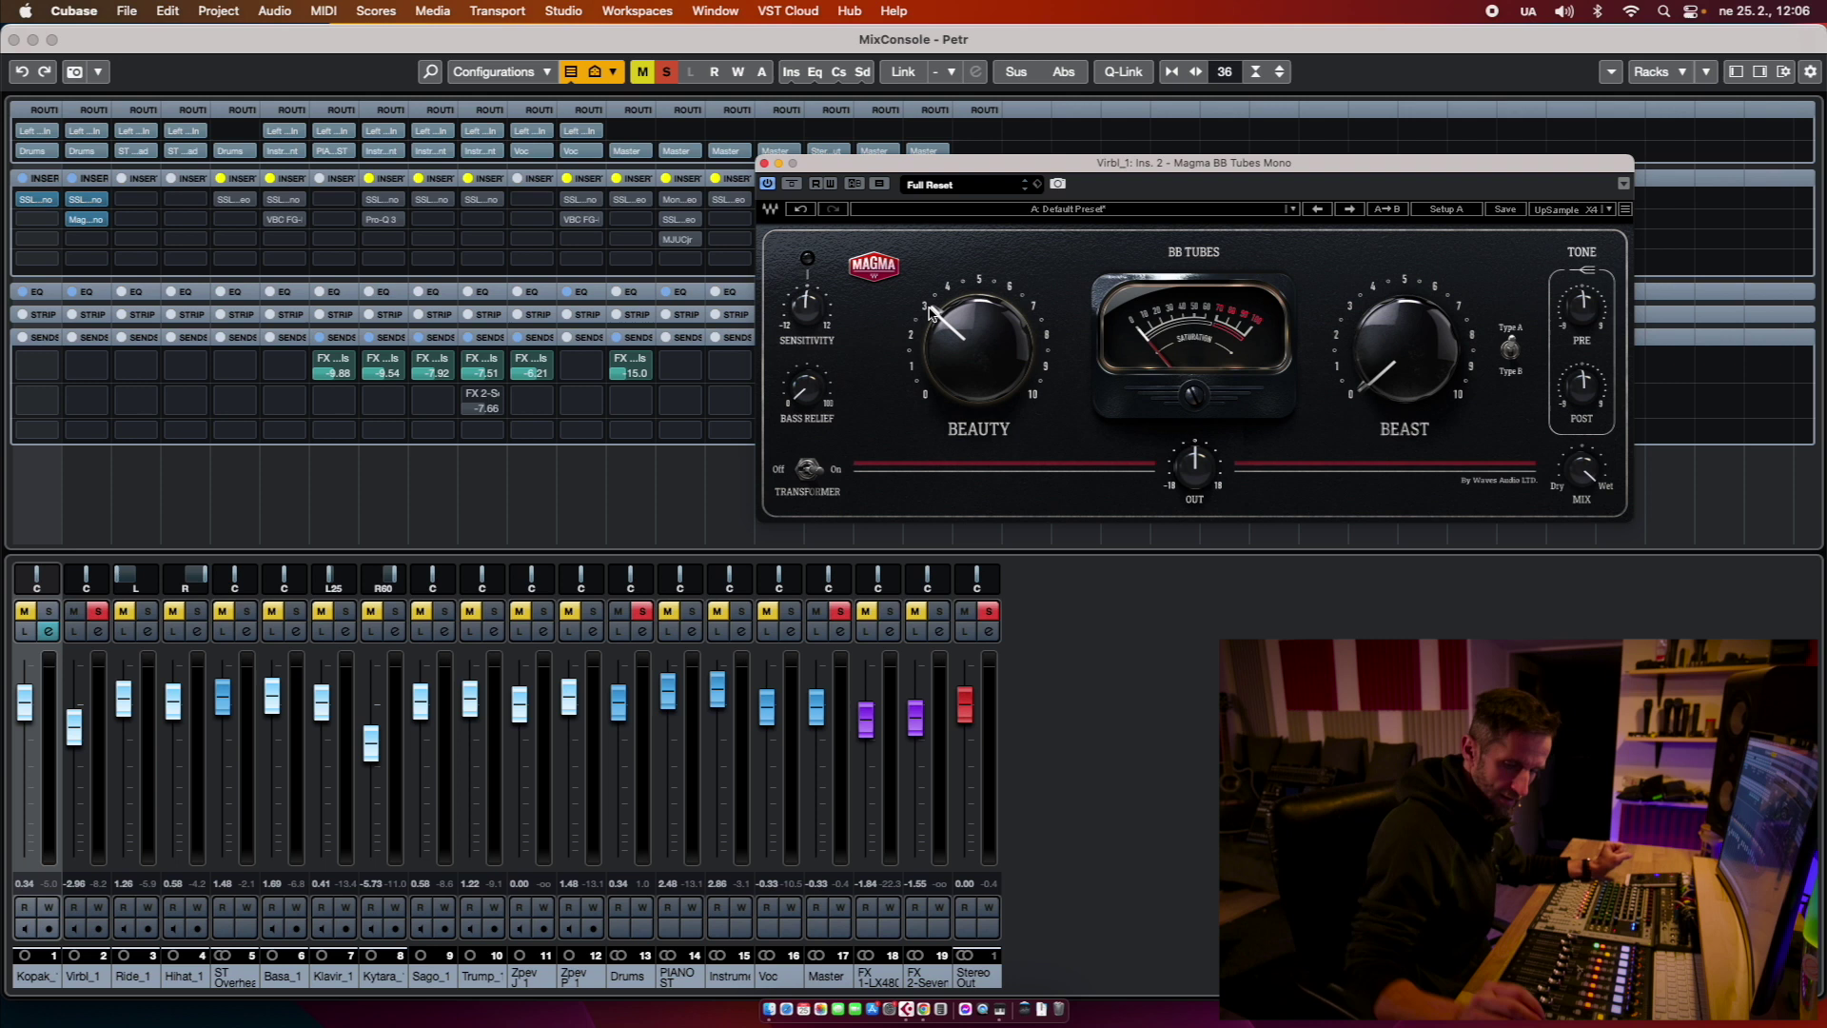
pyautogui.press('space')
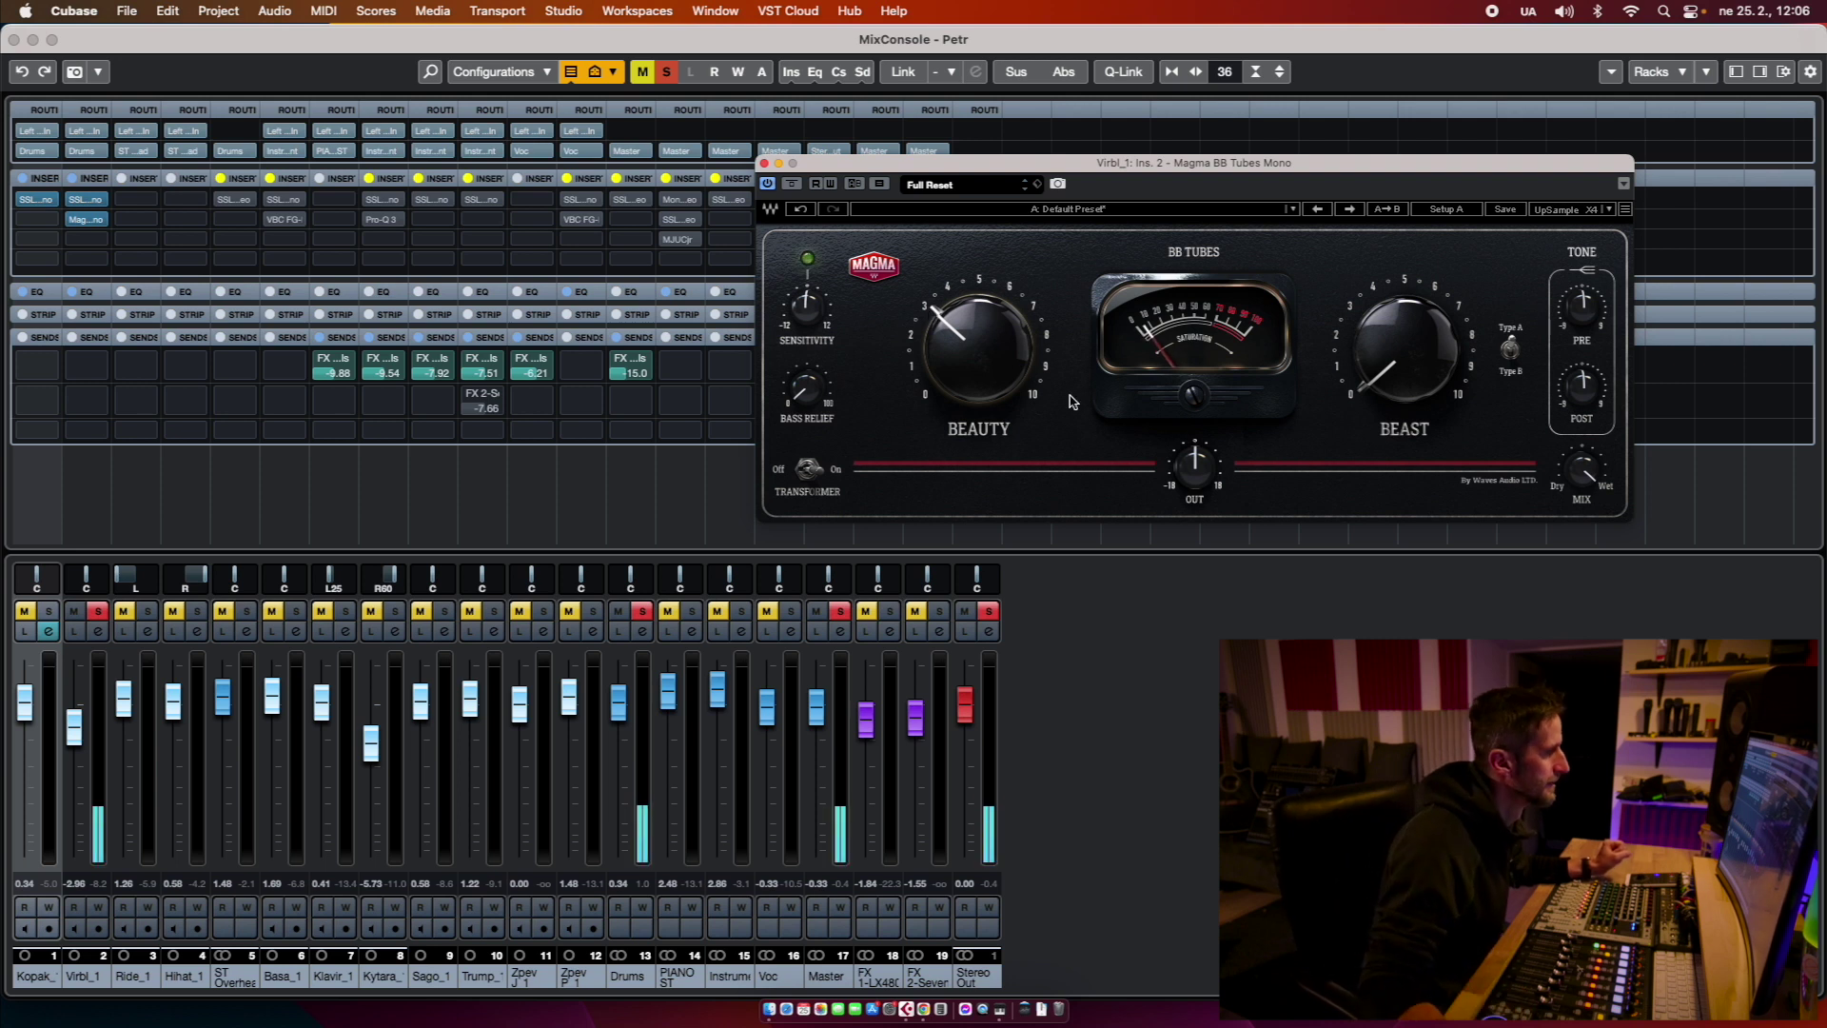
pyautogui.moveTo(961, 381)
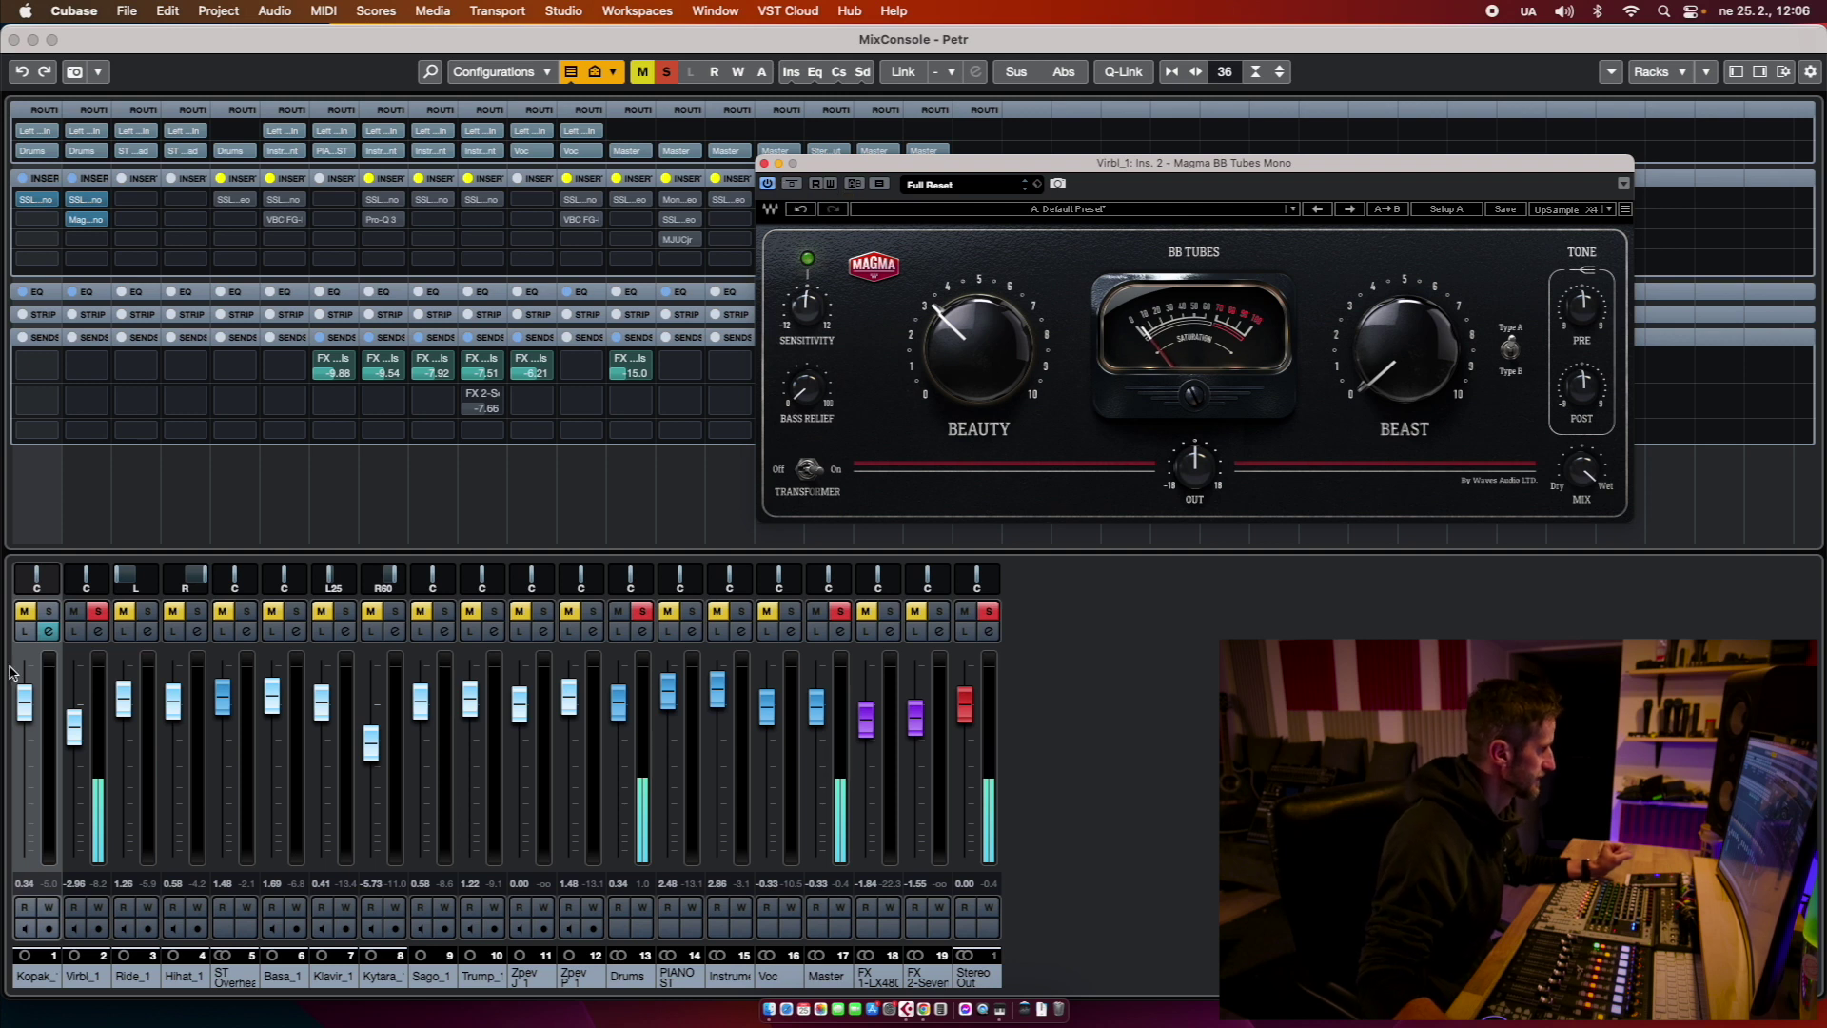
pyautogui.click(390, 540)
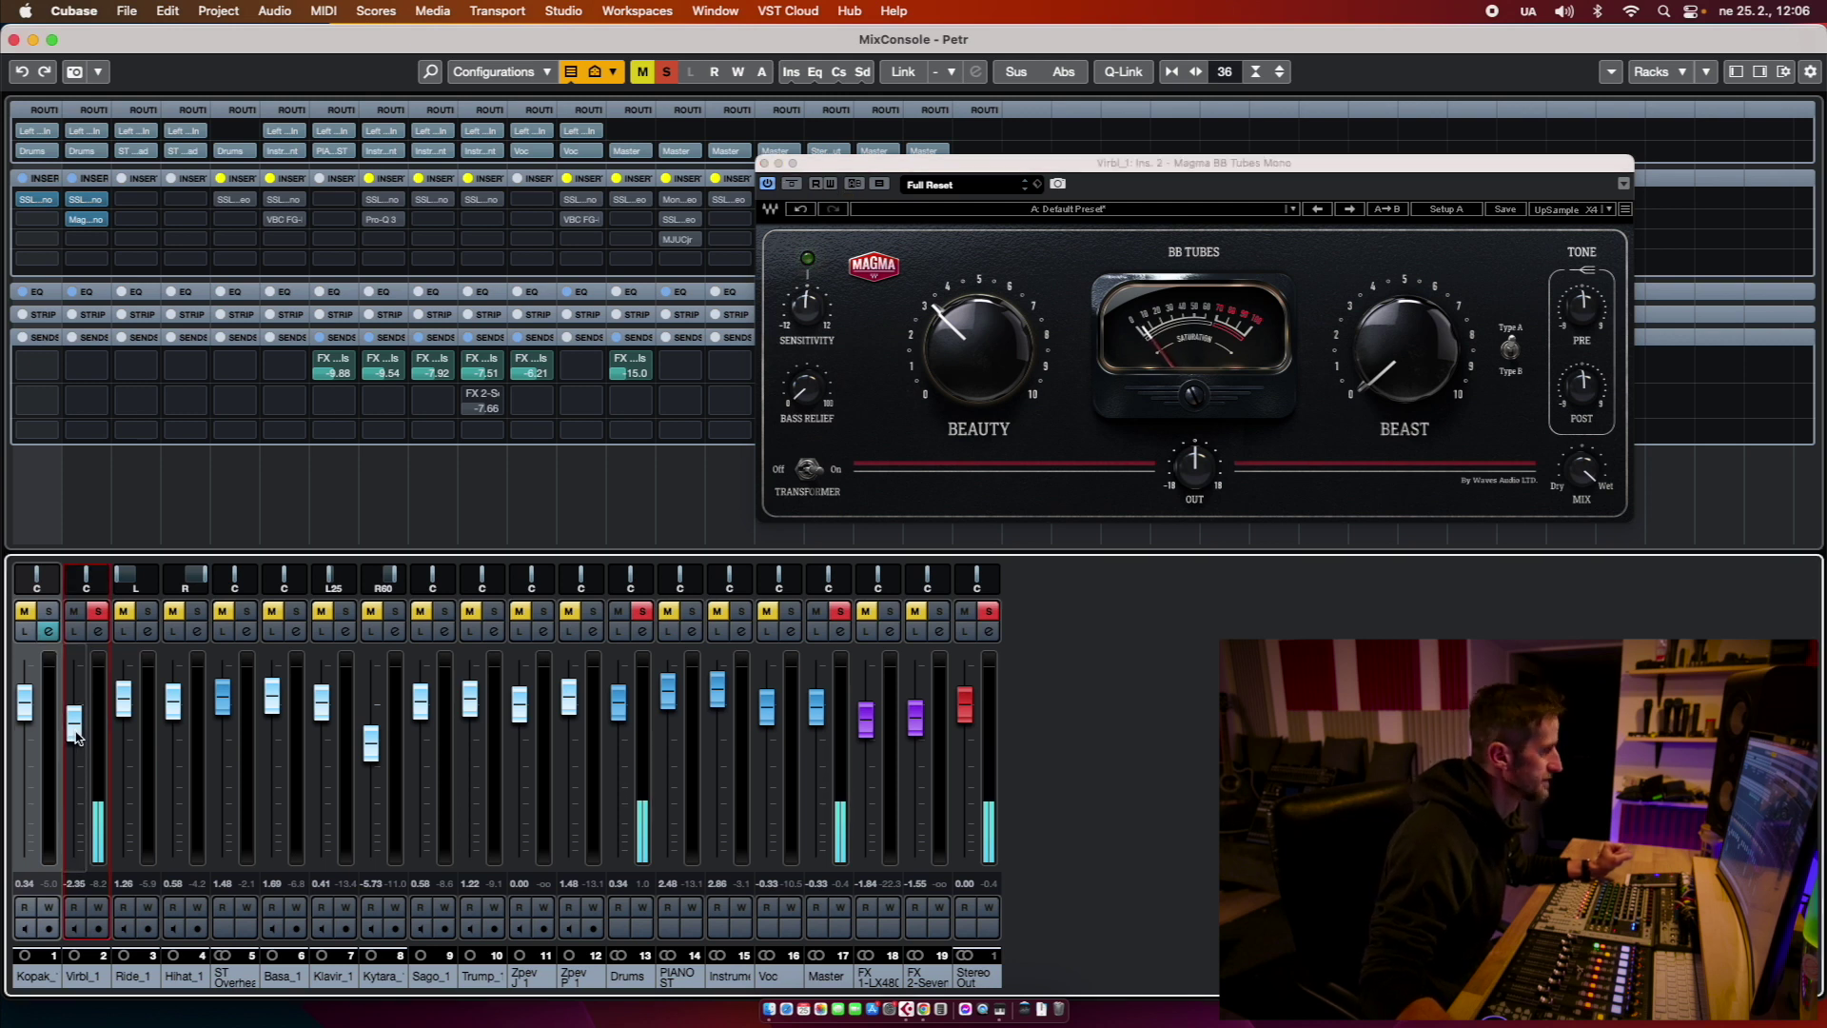
# Step: Compare the snare with Magma BB Tubes bypassed and engaged, leave it engaged, and close the plug-in window
pyautogui.click(794, 188)
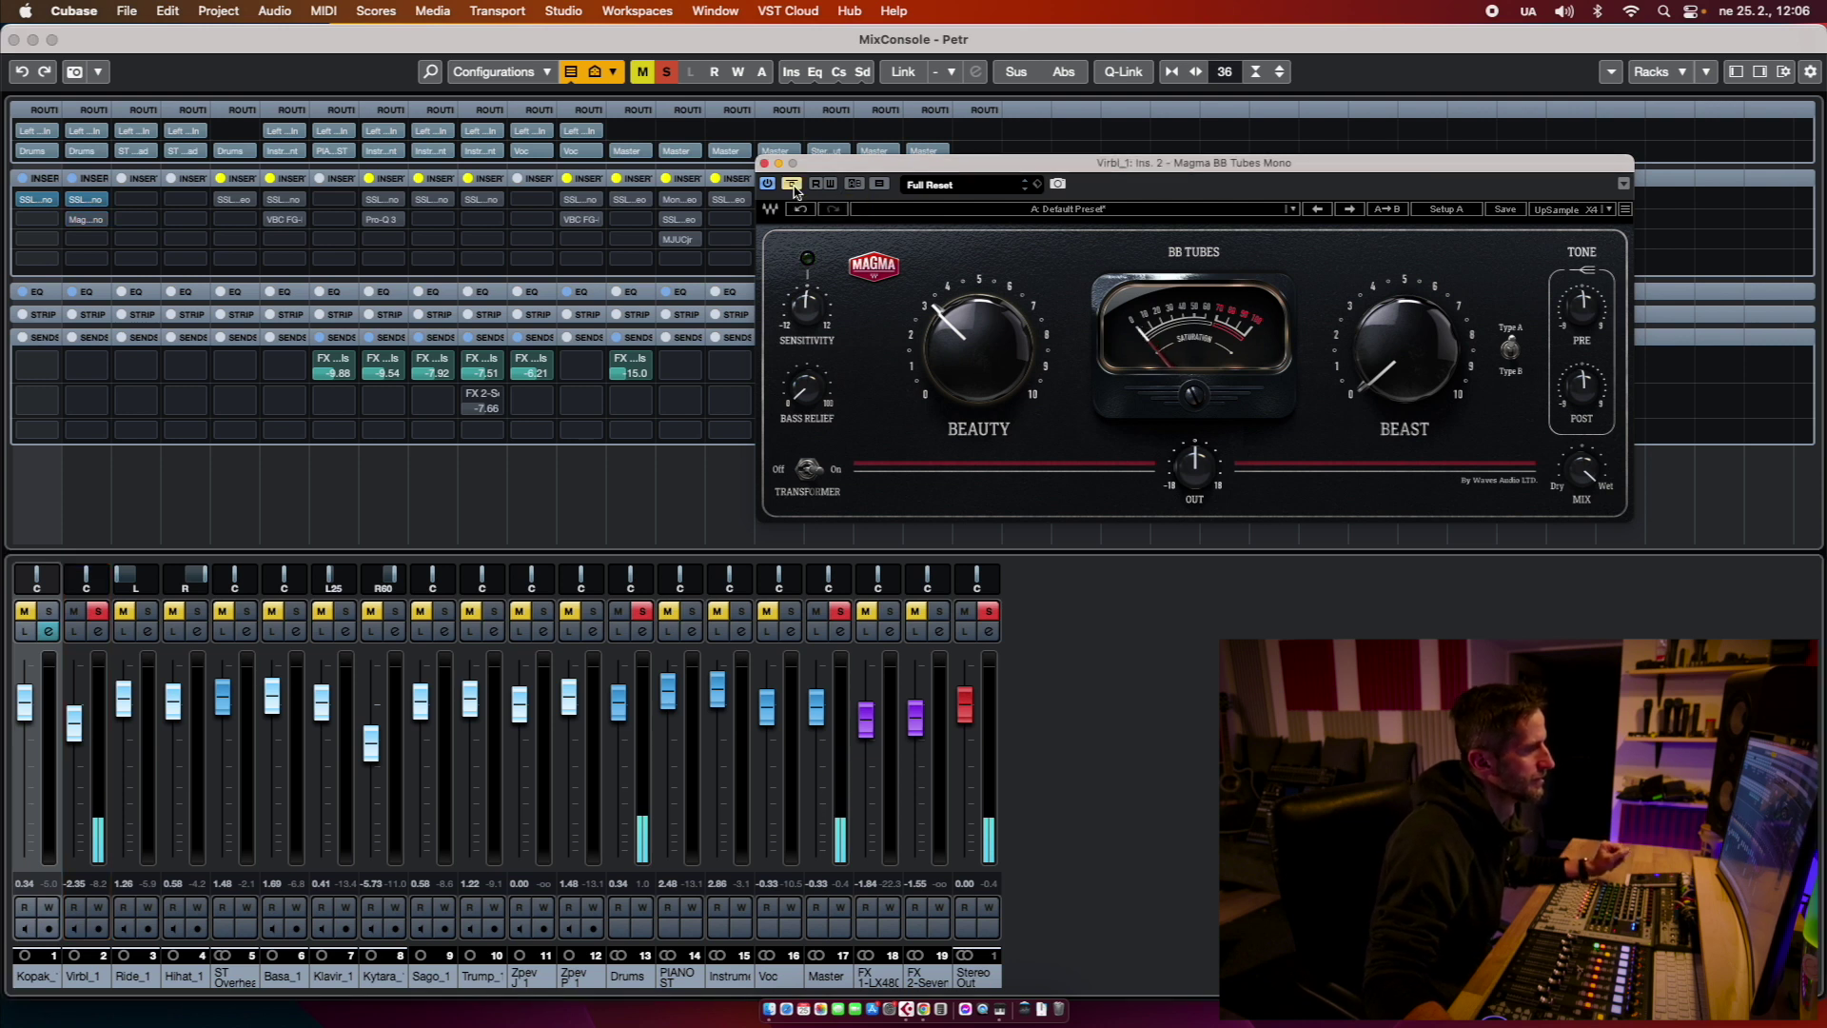
pyautogui.click(793, 188)
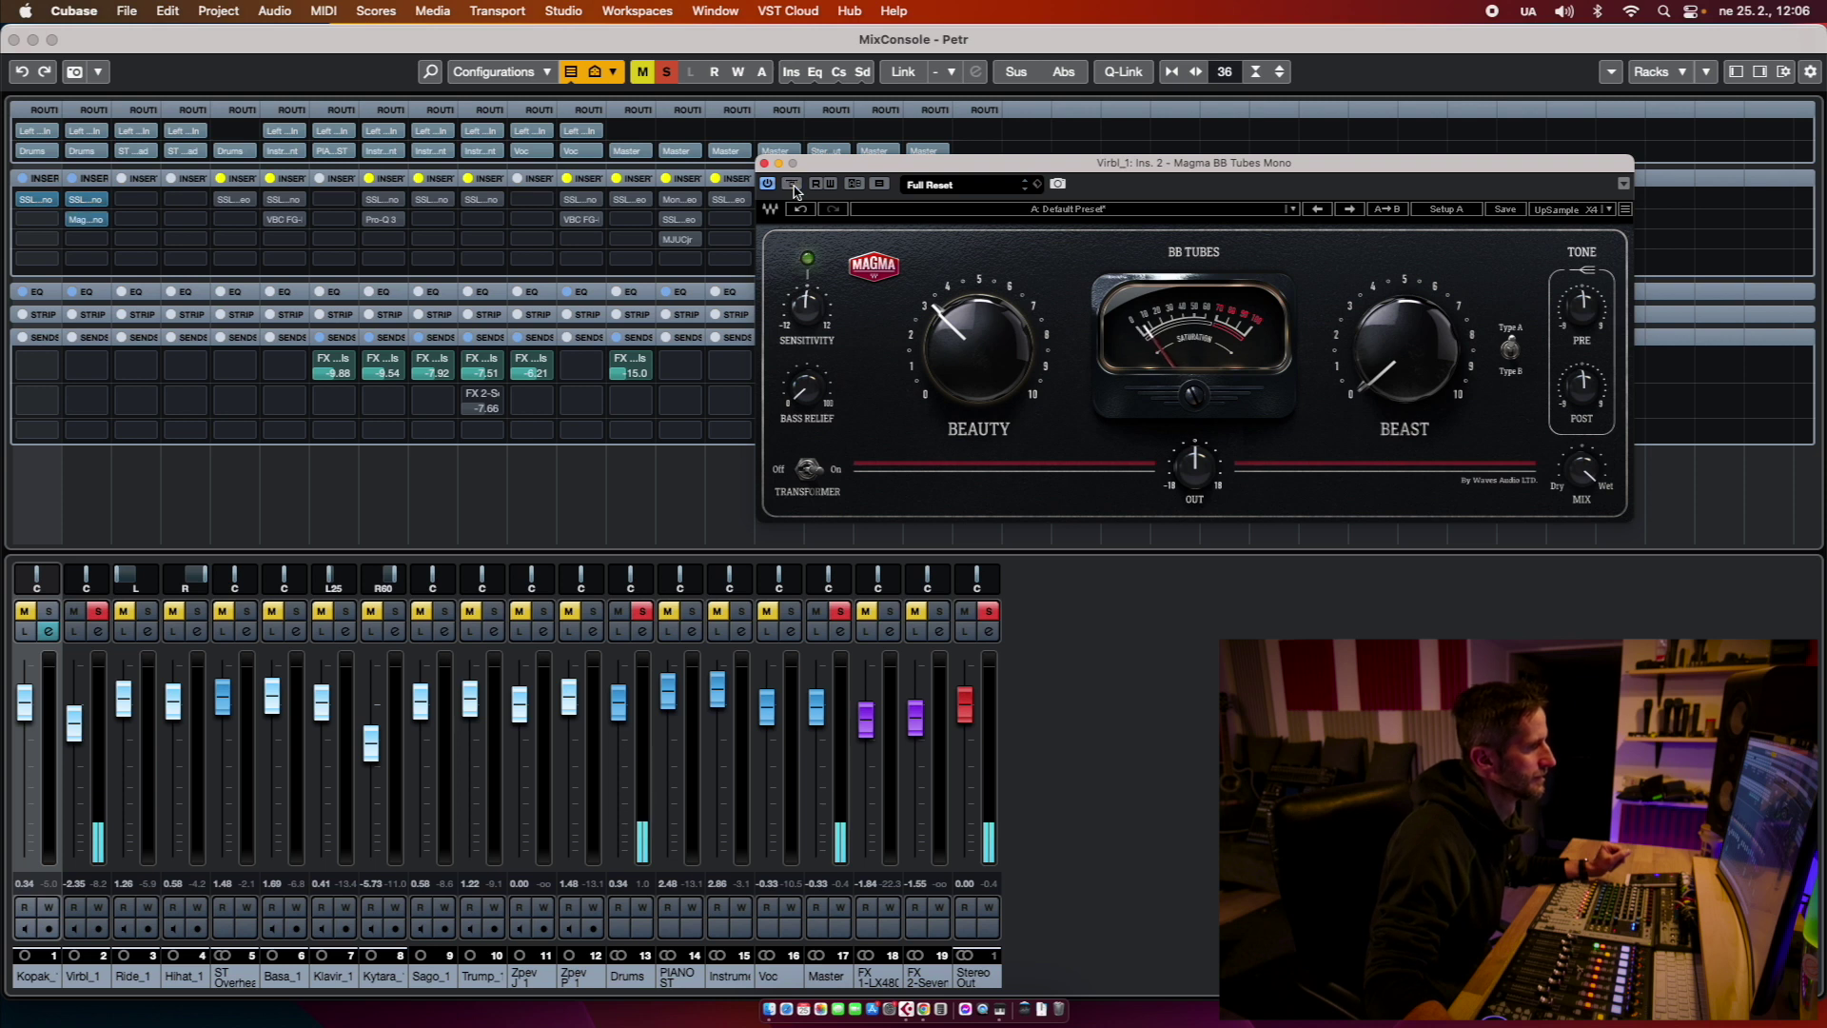
pyautogui.click(794, 188)
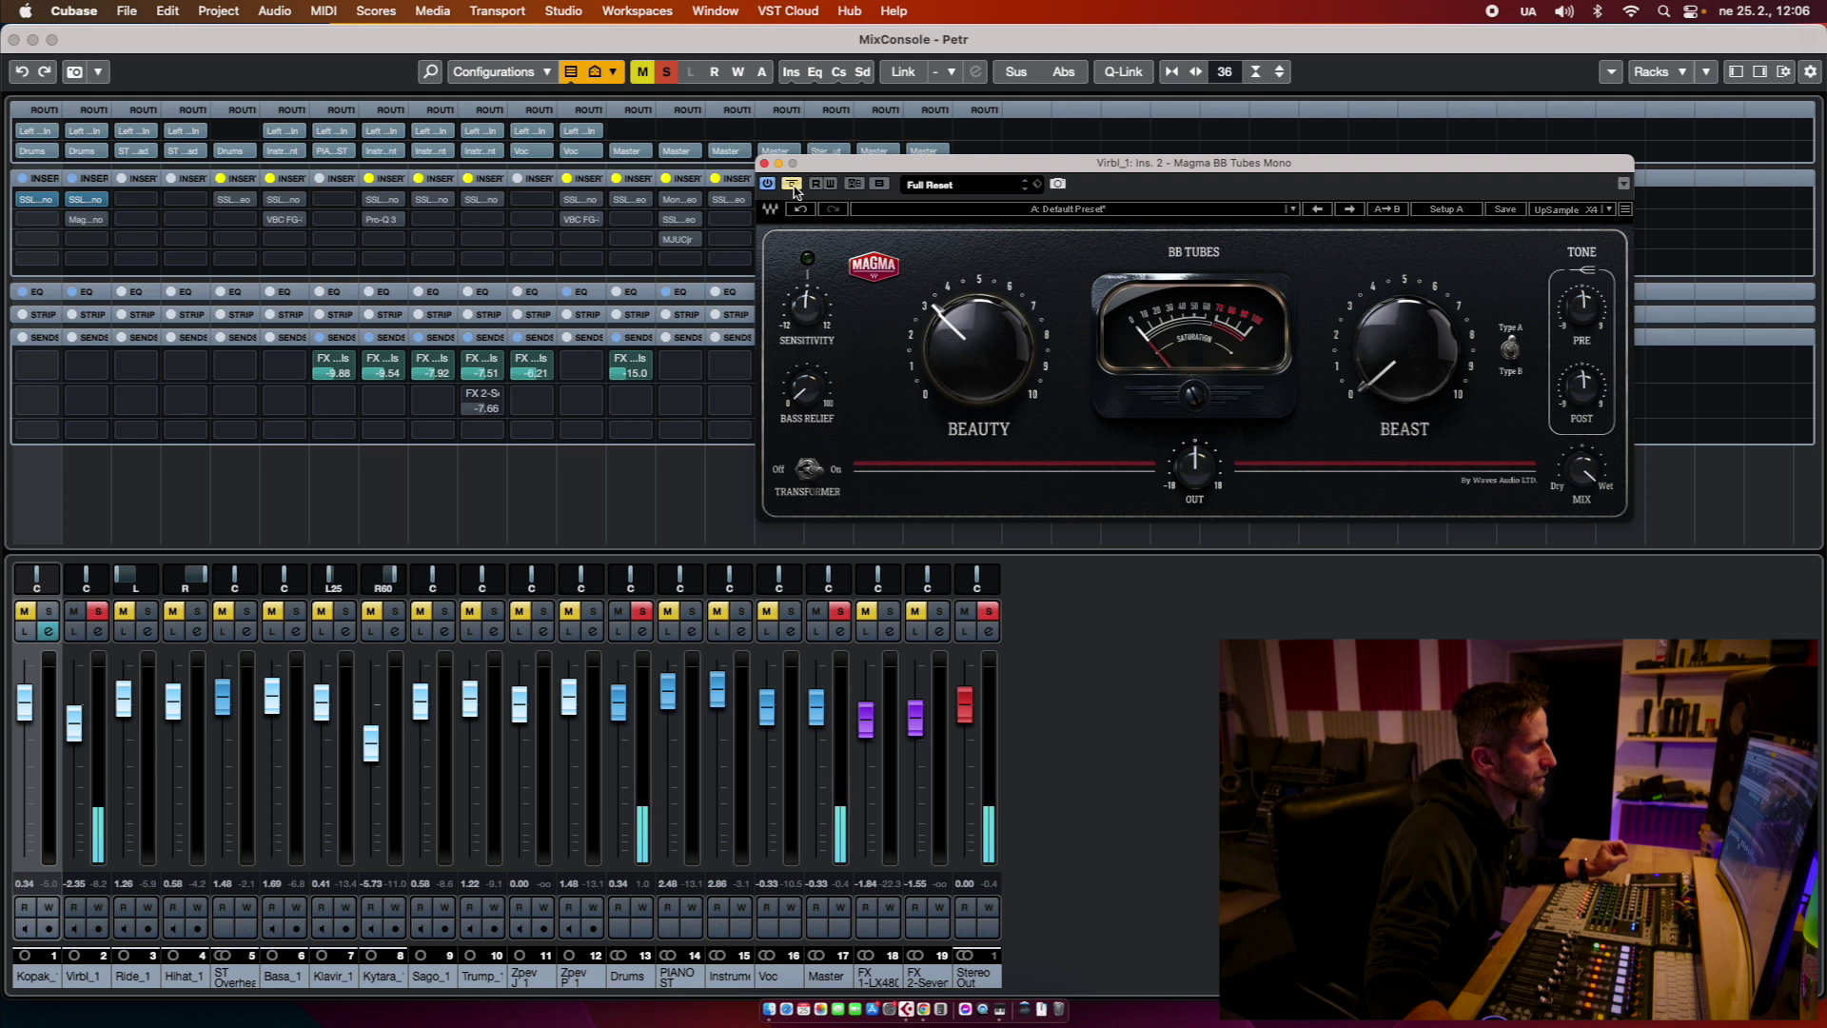
pyautogui.click(794, 189)
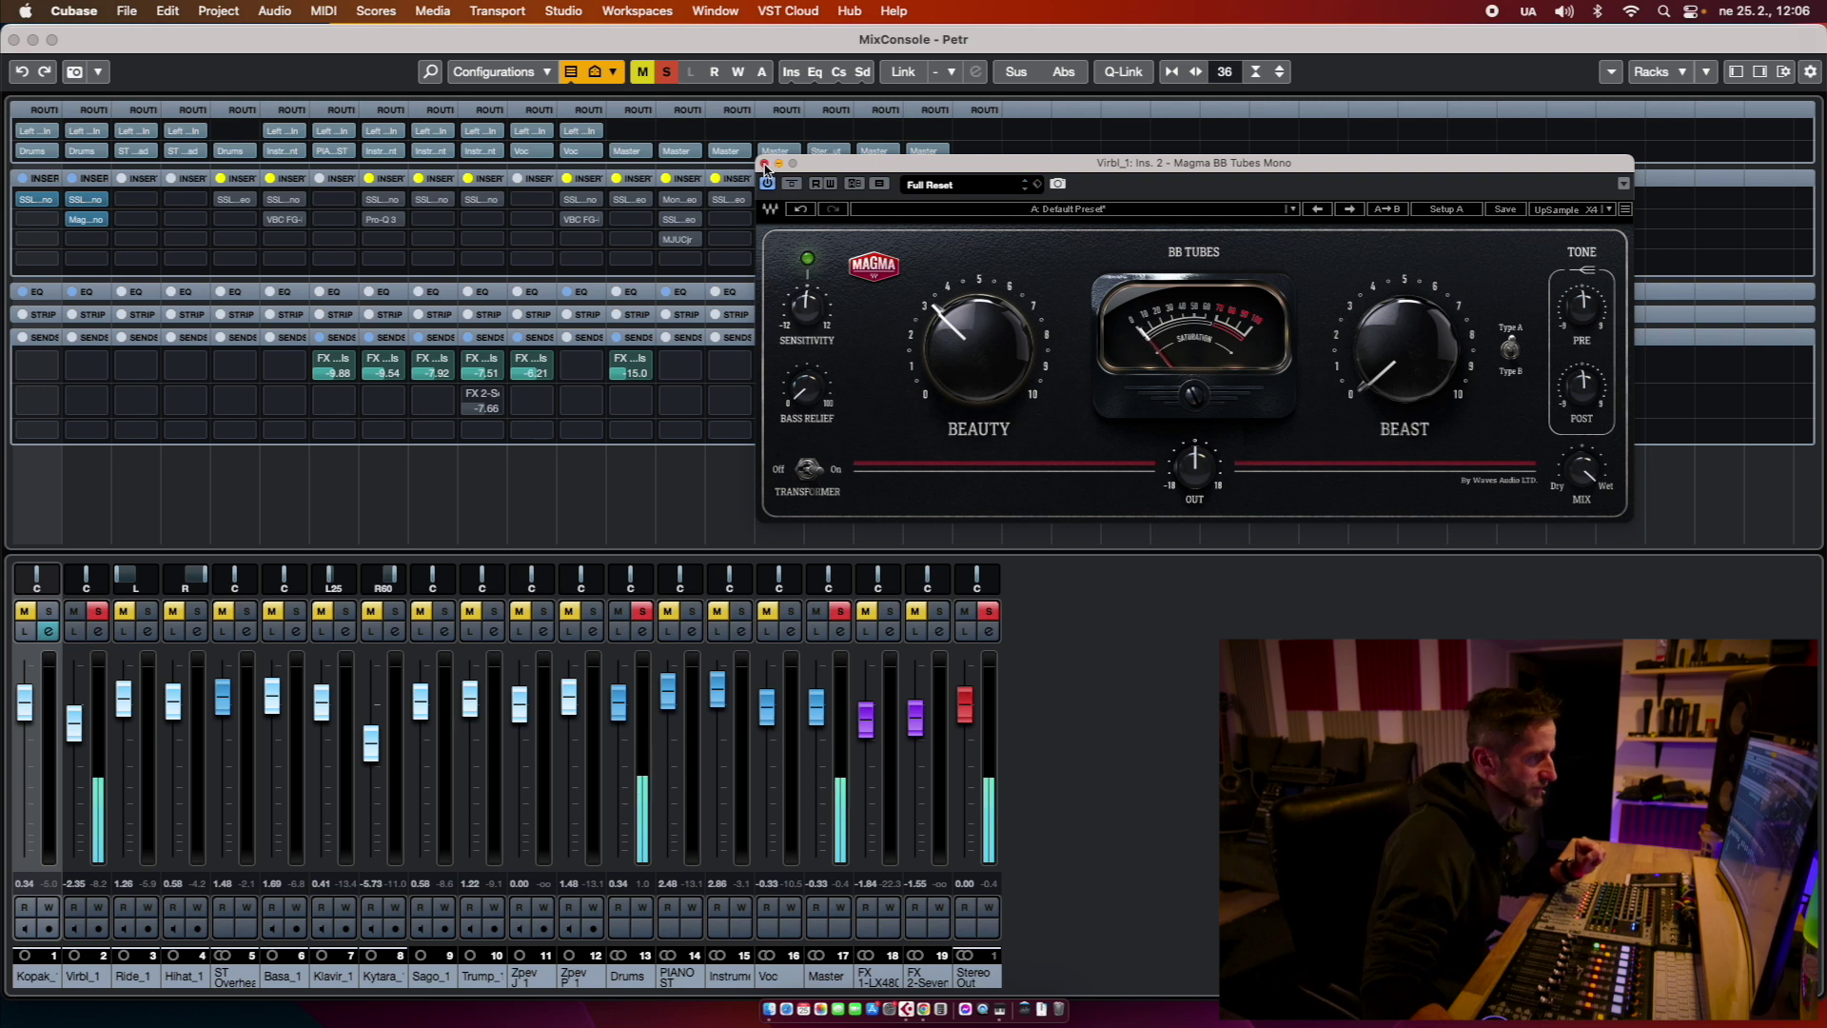
pyautogui.click(765, 164)
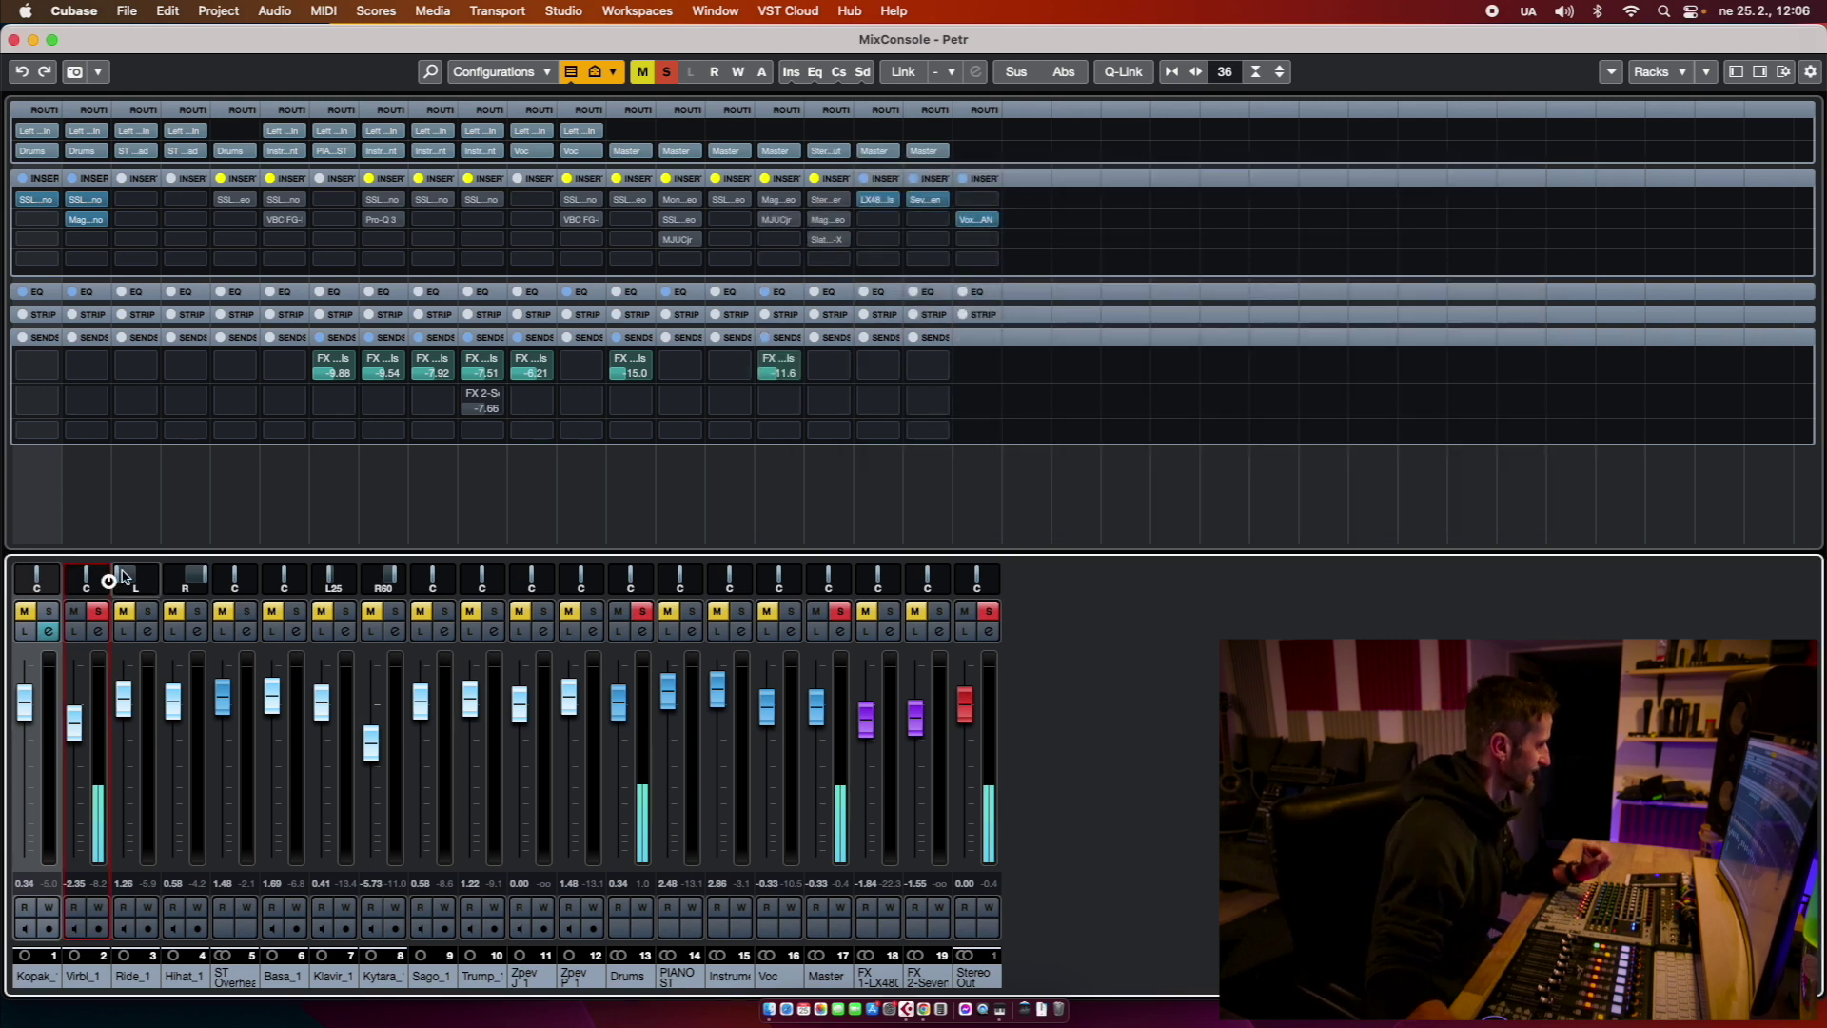
# Step: Add Kopak_1, Ride_1, Hihat_1 and ST Overhead to the soloed channels, and set the ST Overhead fader to 0.00 dB
pyautogui.click(26, 611)
pyautogui.click(49, 611)
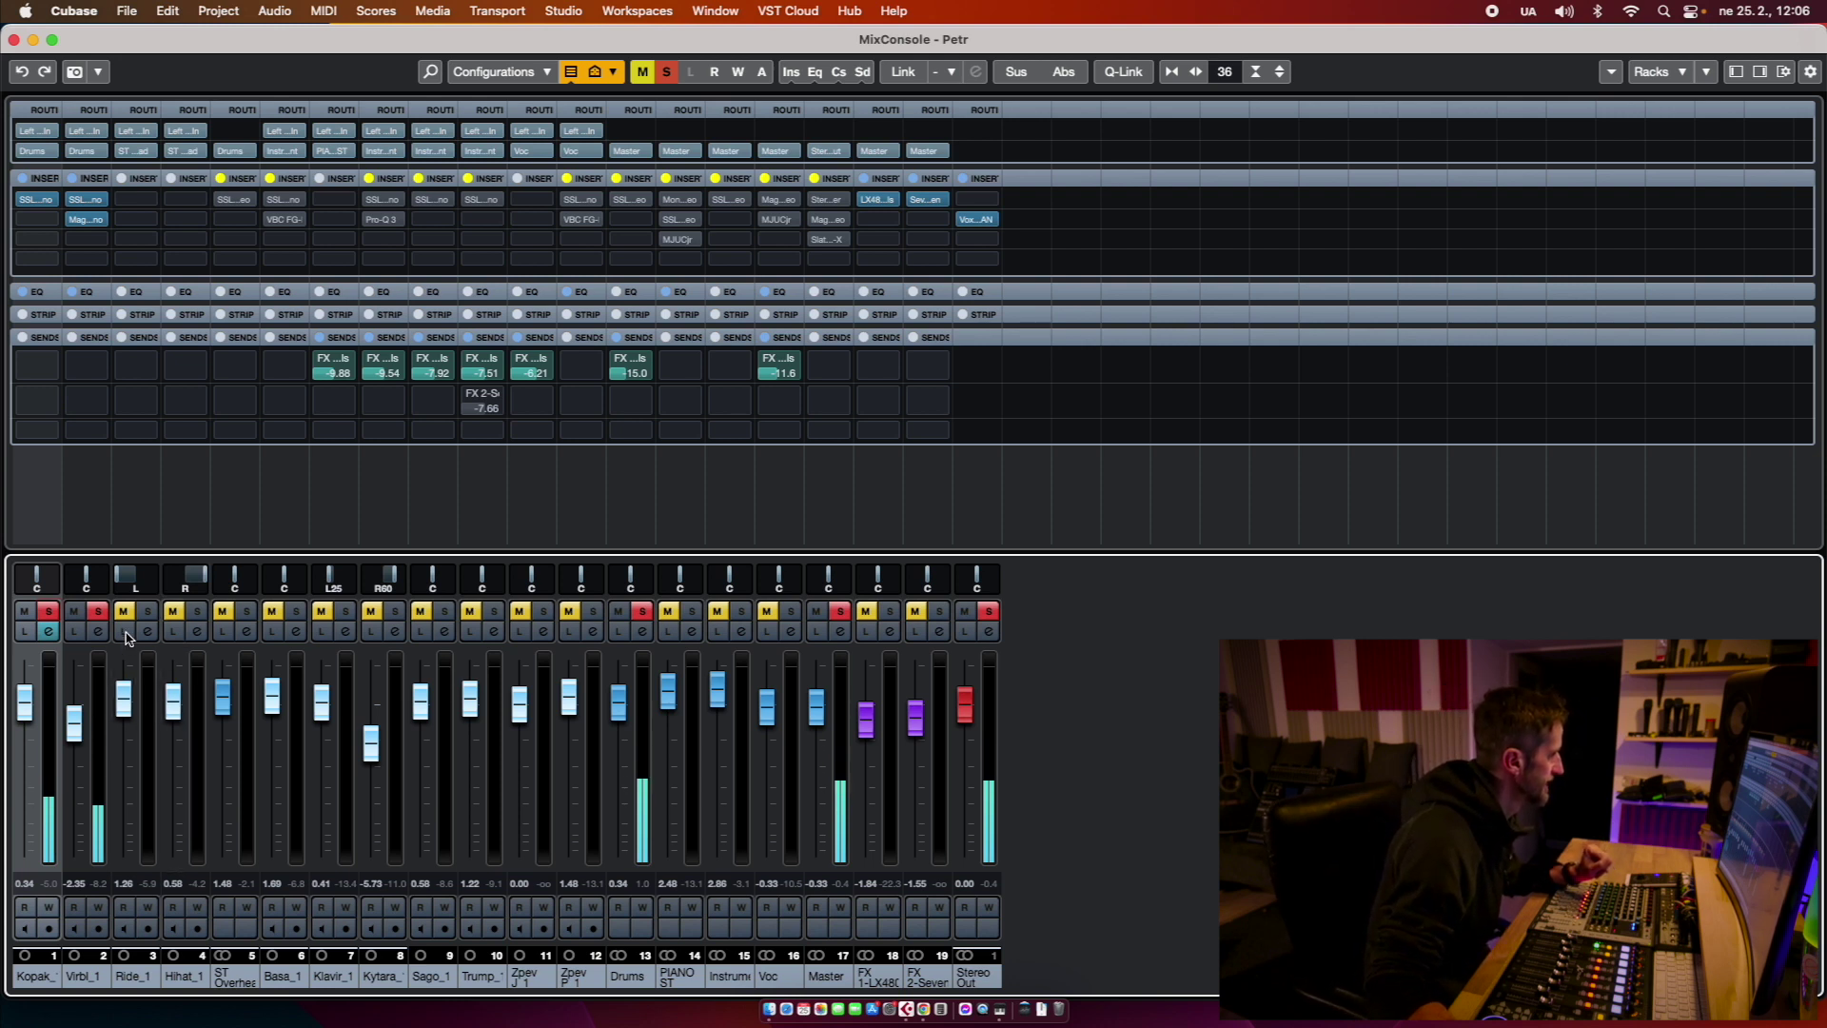
pyautogui.click(147, 610)
pyautogui.click(197, 610)
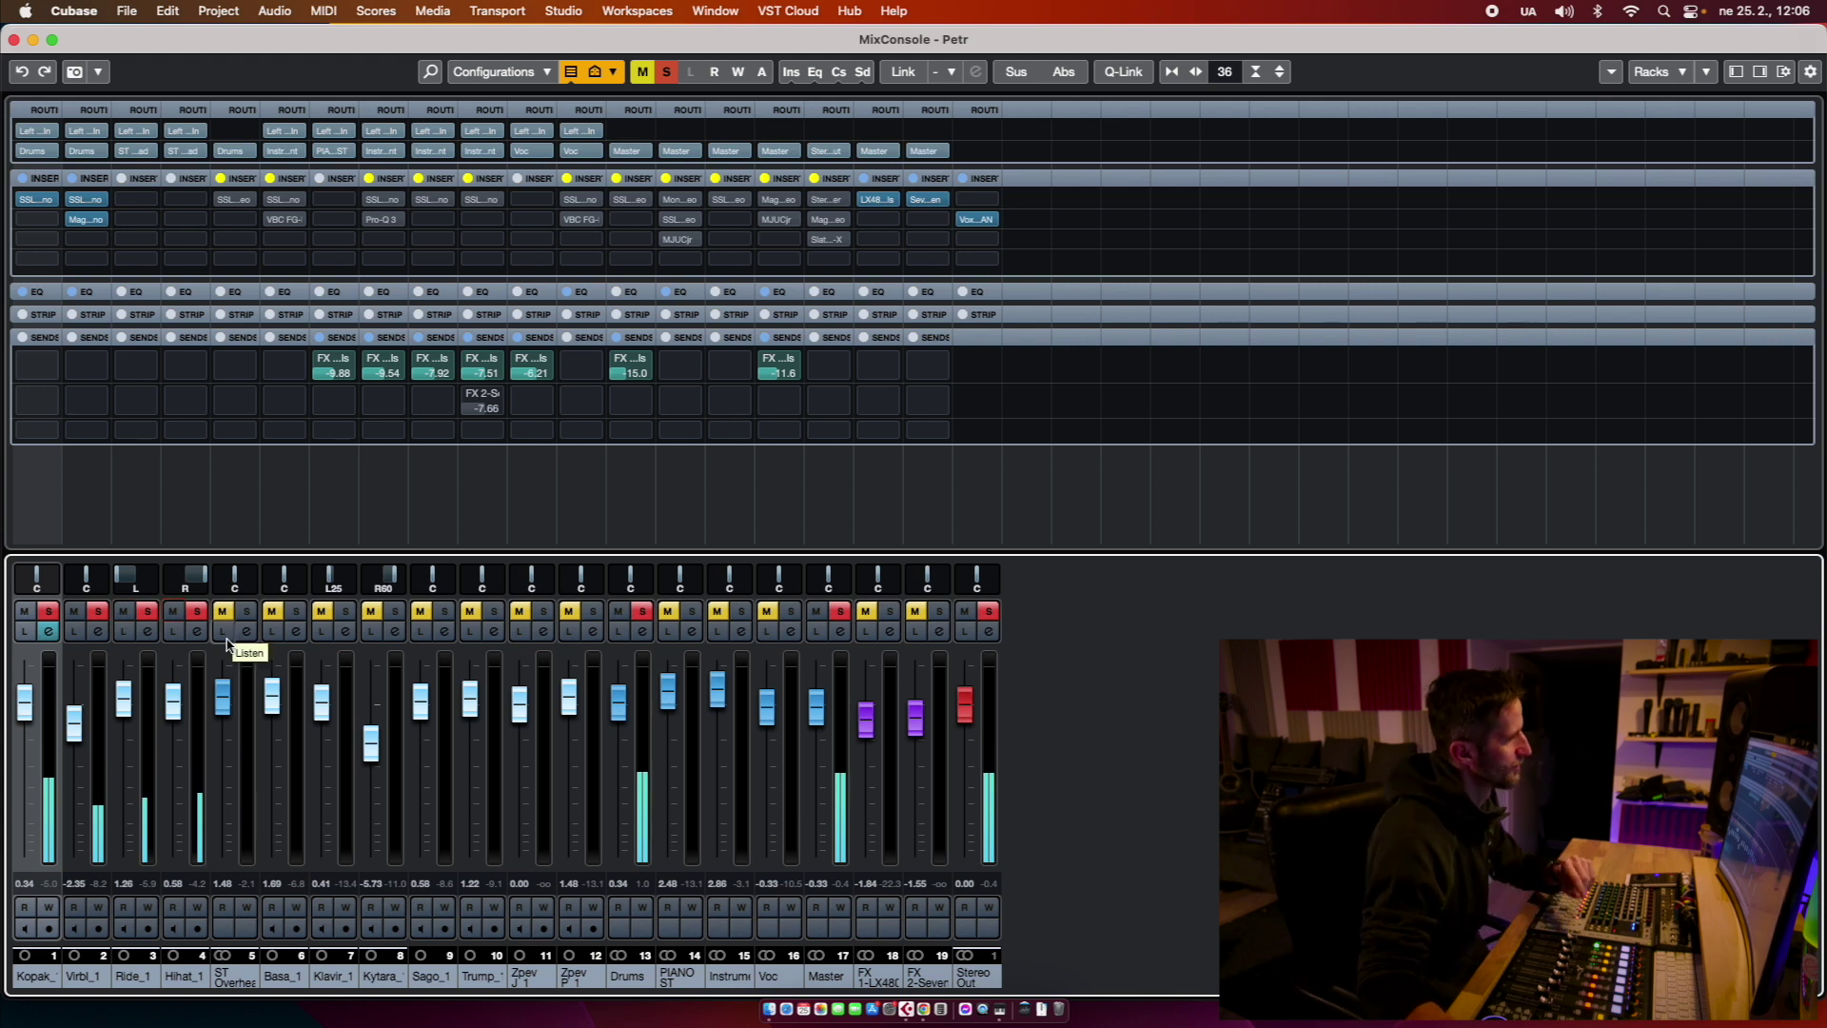
pyautogui.click(245, 611)
pyautogui.moveTo(225, 715); pyautogui.dragTo(225, 718)
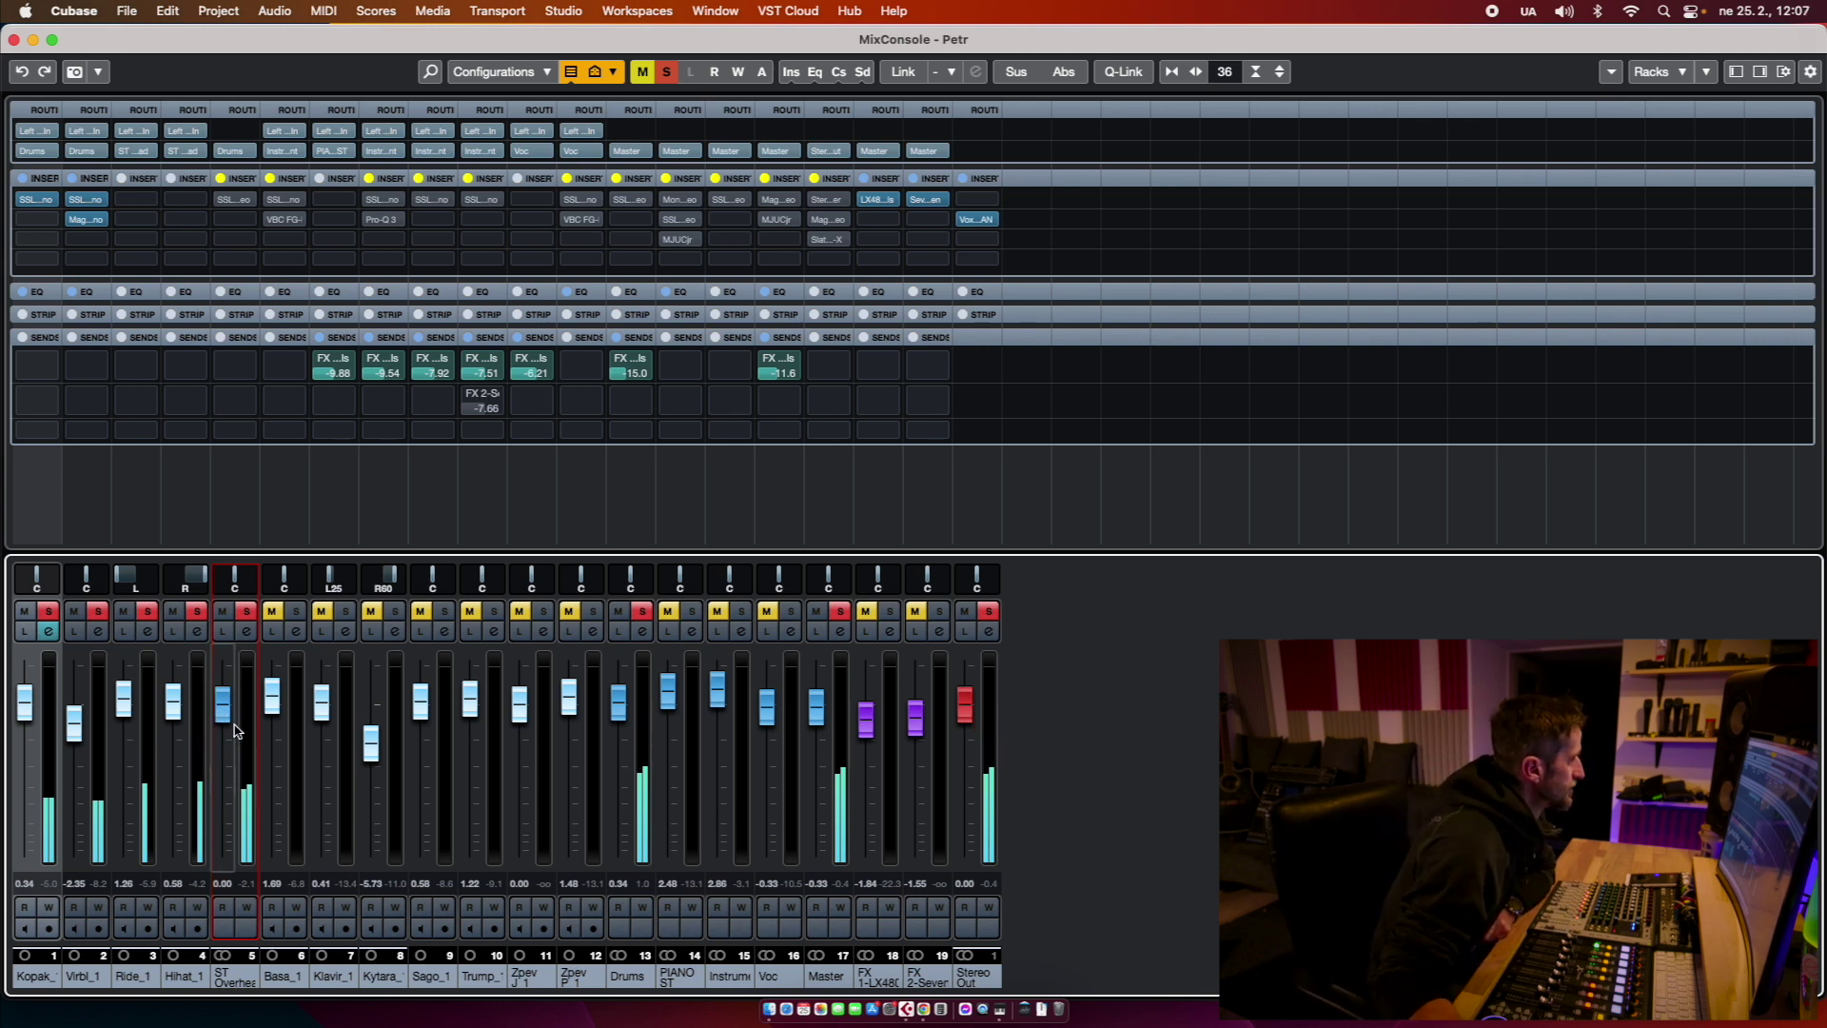
# Step: Activate the SSLChannel Stereo insert on ST Overhead and open its editor, placed nearer the middle of the mixer
pyautogui.click(227, 203)
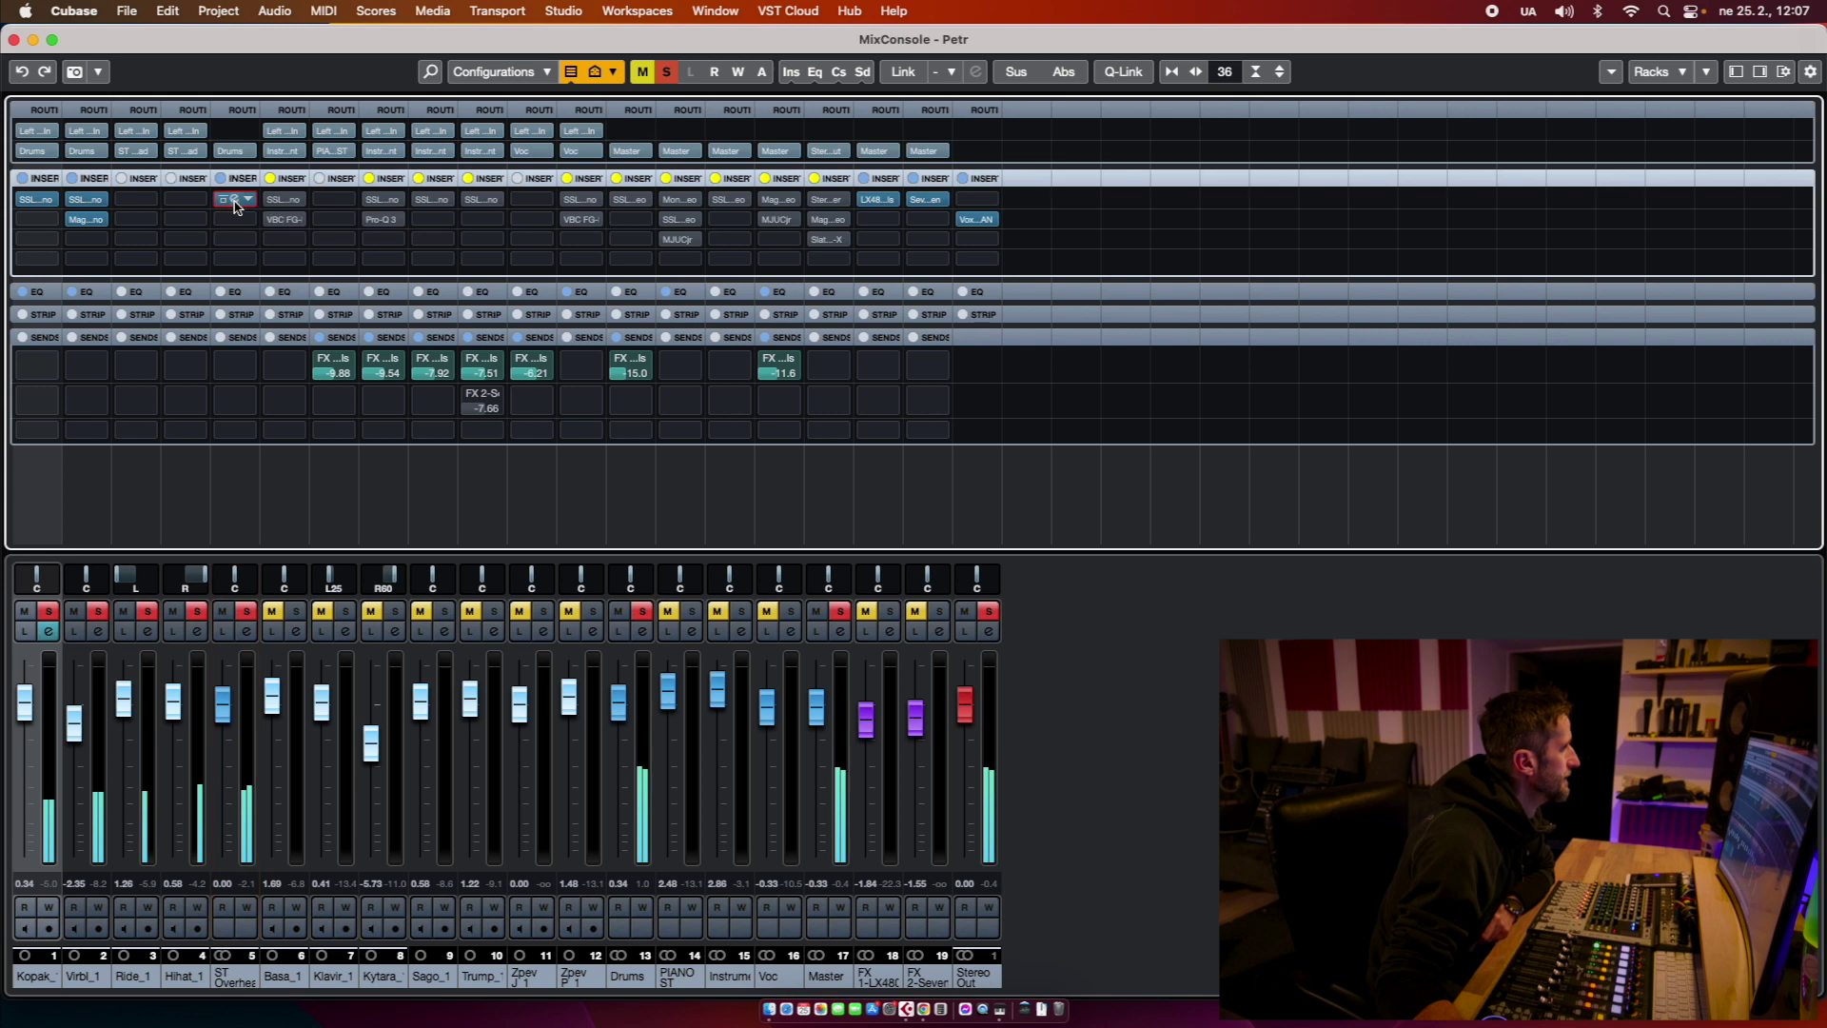
pyautogui.click(235, 203)
pyautogui.moveTo(909, 225); pyautogui.dragTo(1077, 185)
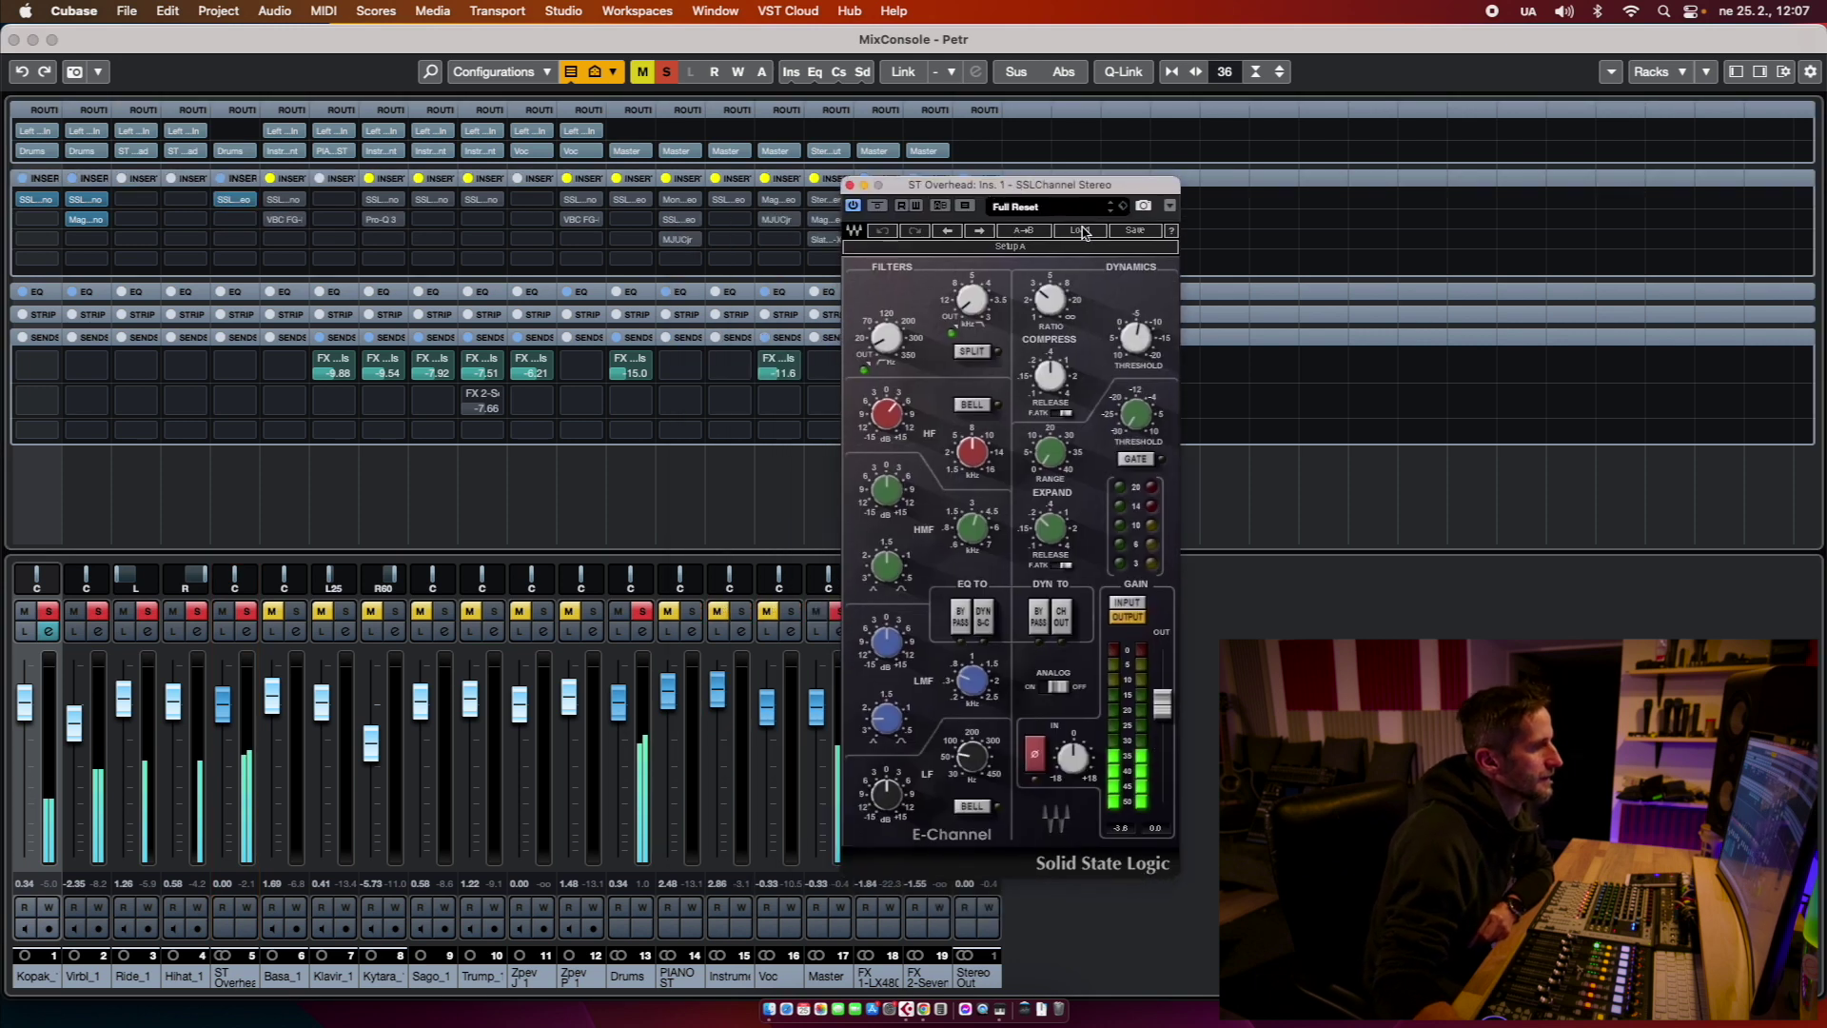
# Step: Raise the high-pass filter frequency of the ST Overhead channel in SSLChannel while listening to the drums
pyautogui.click(885, 336)
pyautogui.moveTo(885, 336); pyautogui.dragTo(890, 350)
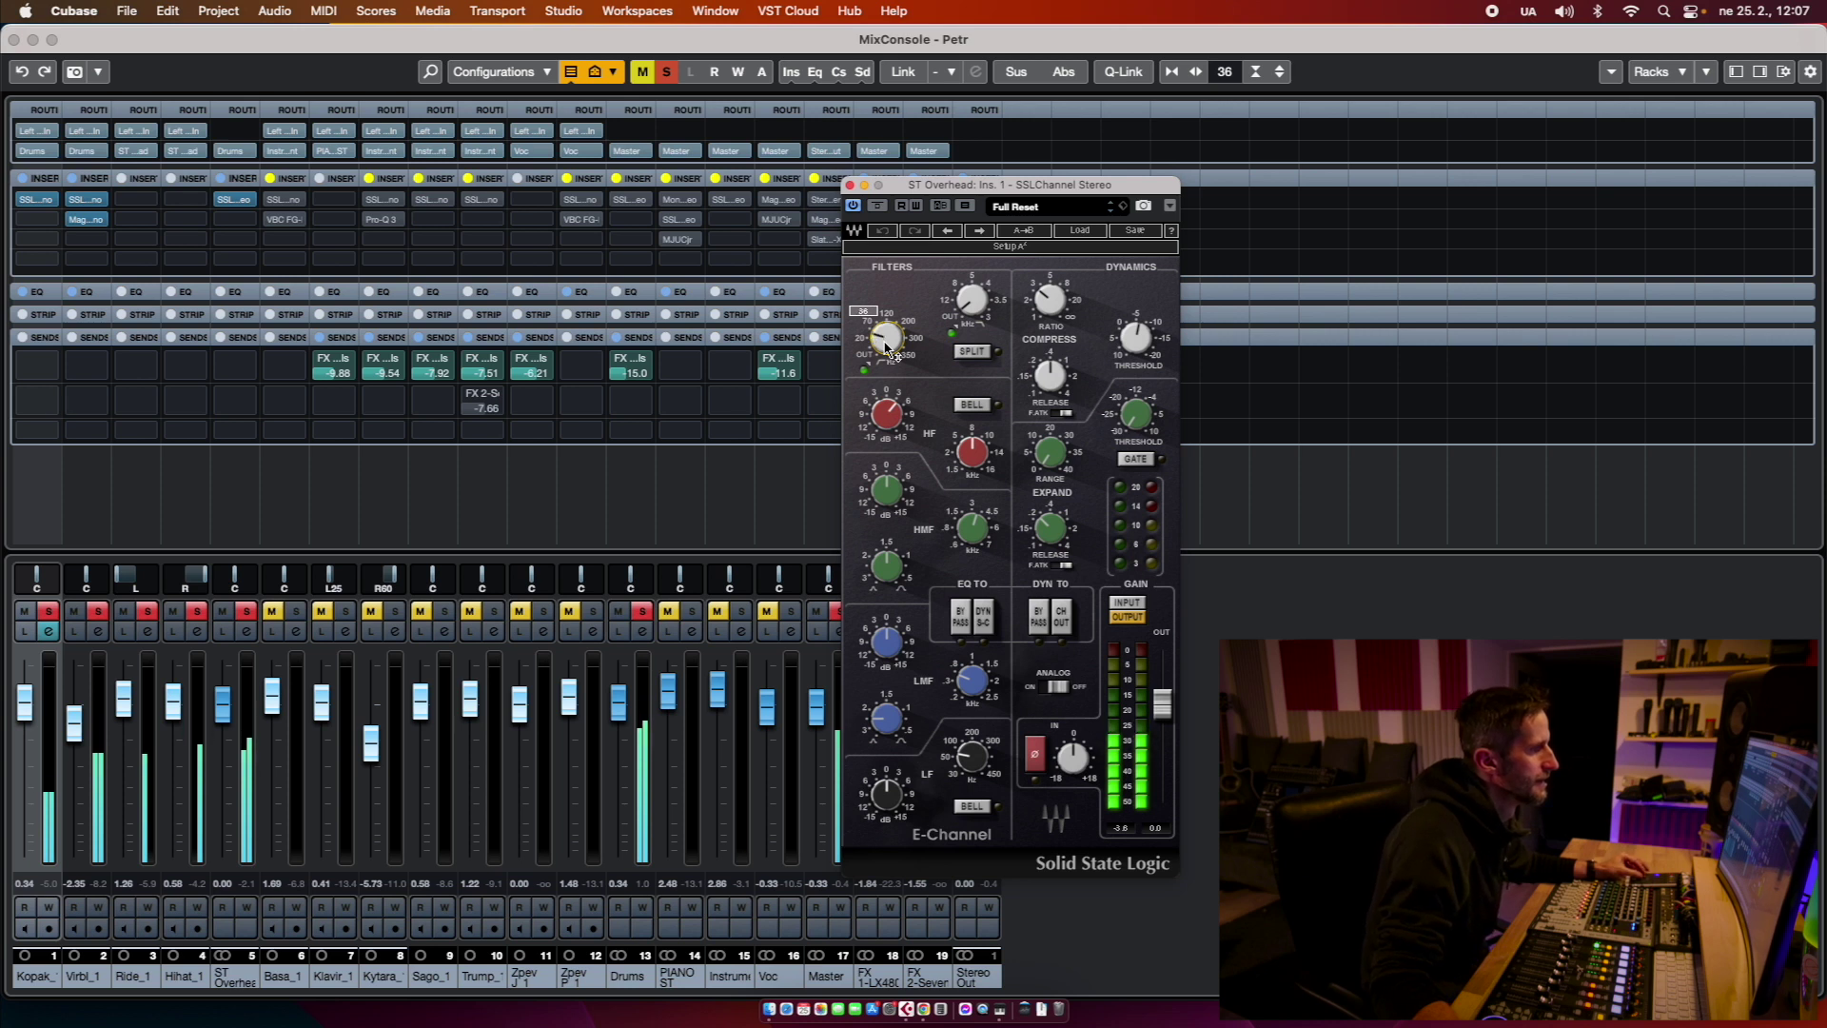
pyautogui.scroll(2, 890, 350)
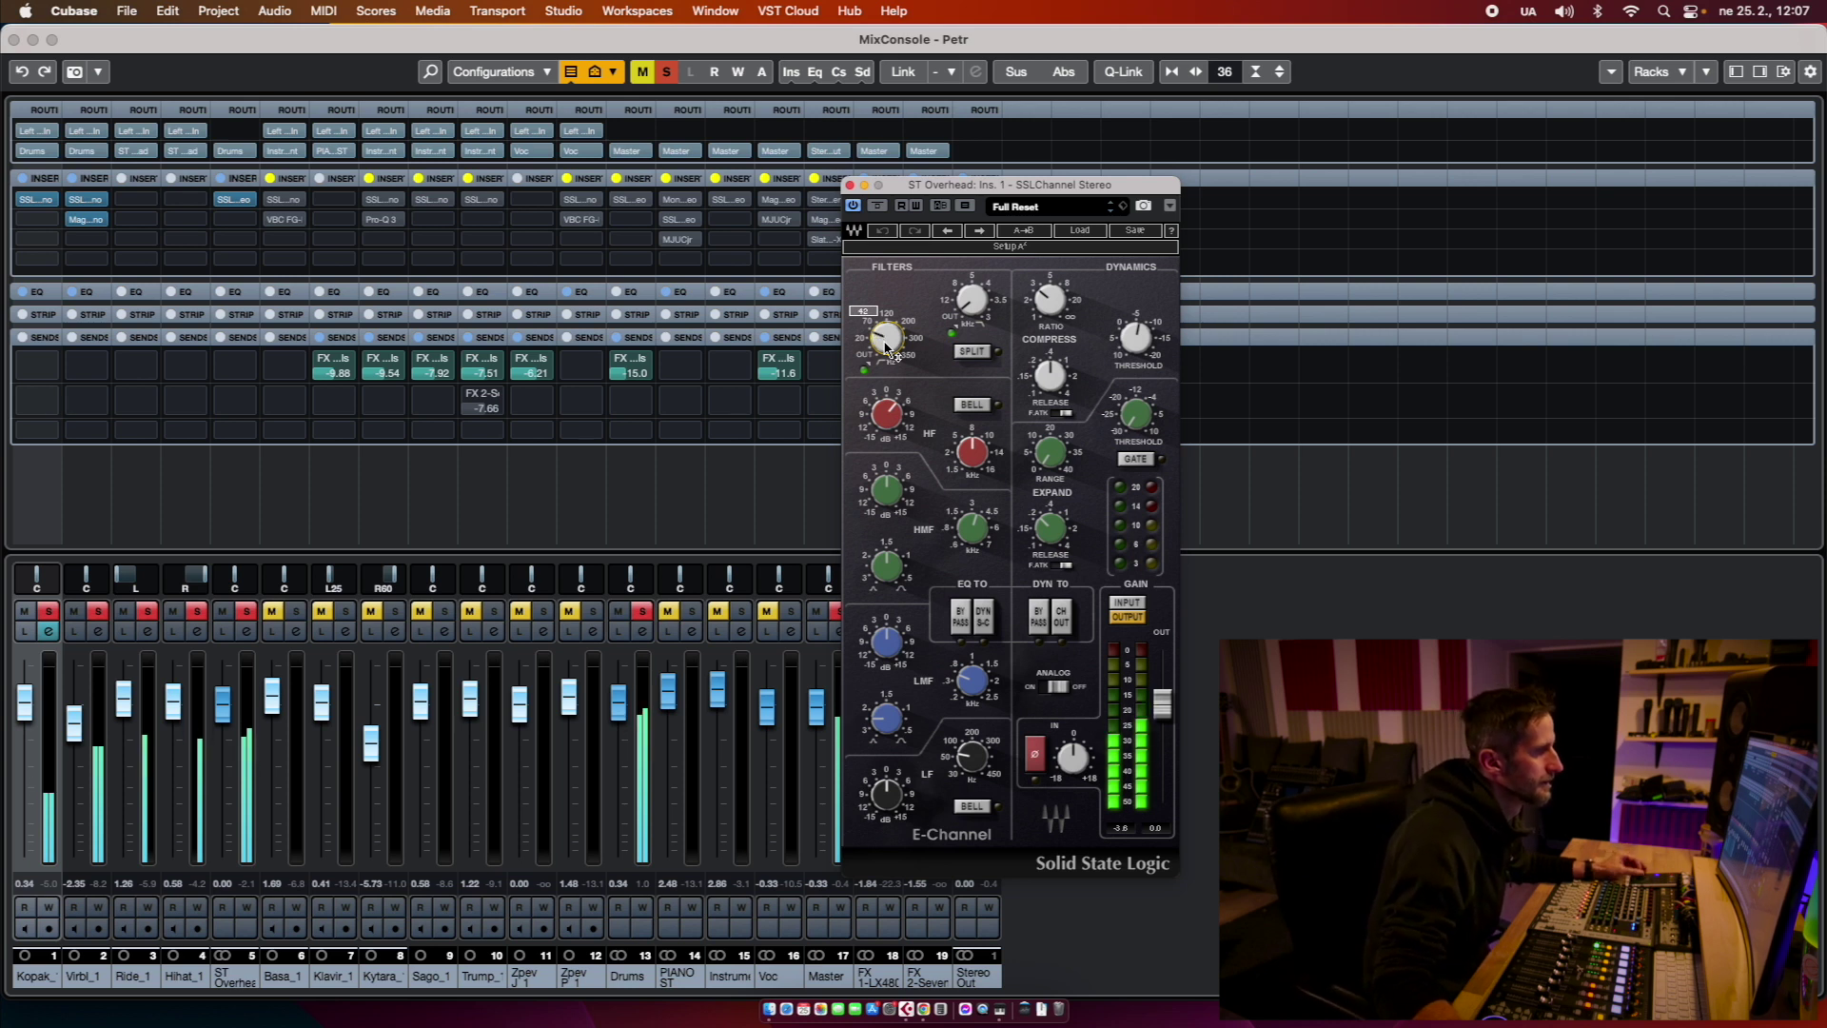
pyautogui.scroll(4, 887, 344)
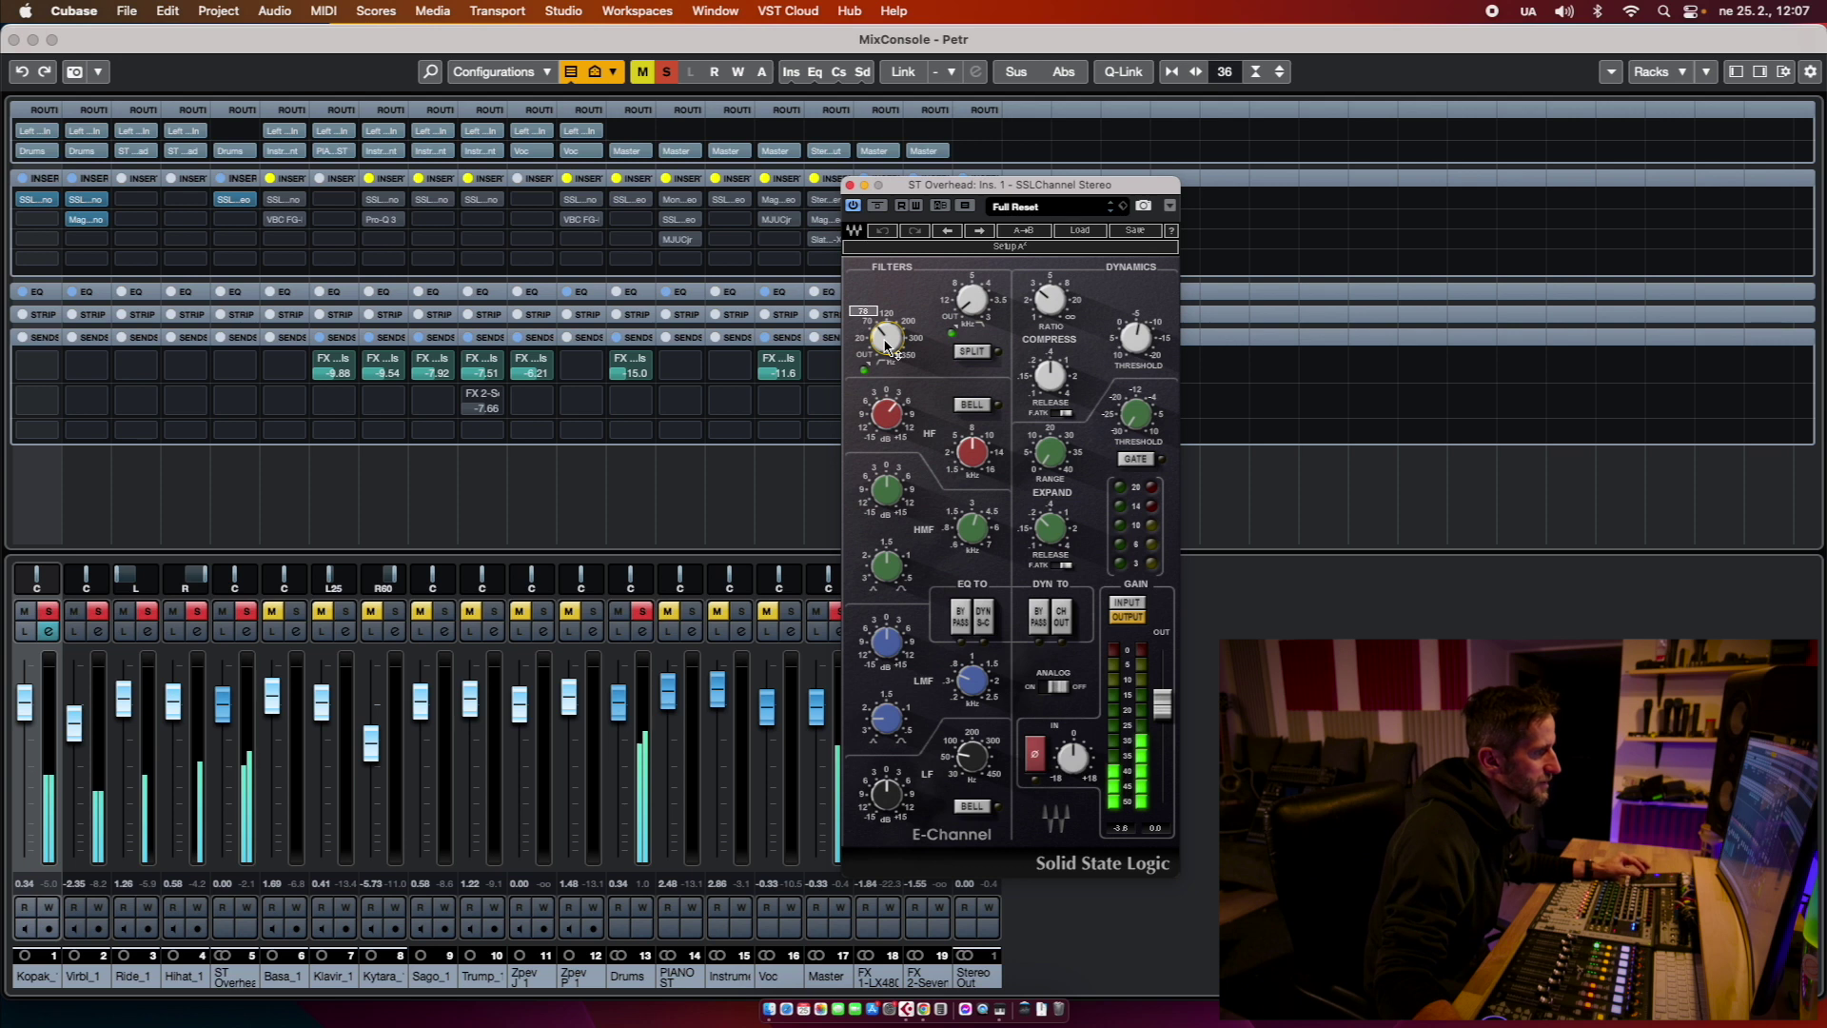
pyautogui.scroll(2, 887, 347)
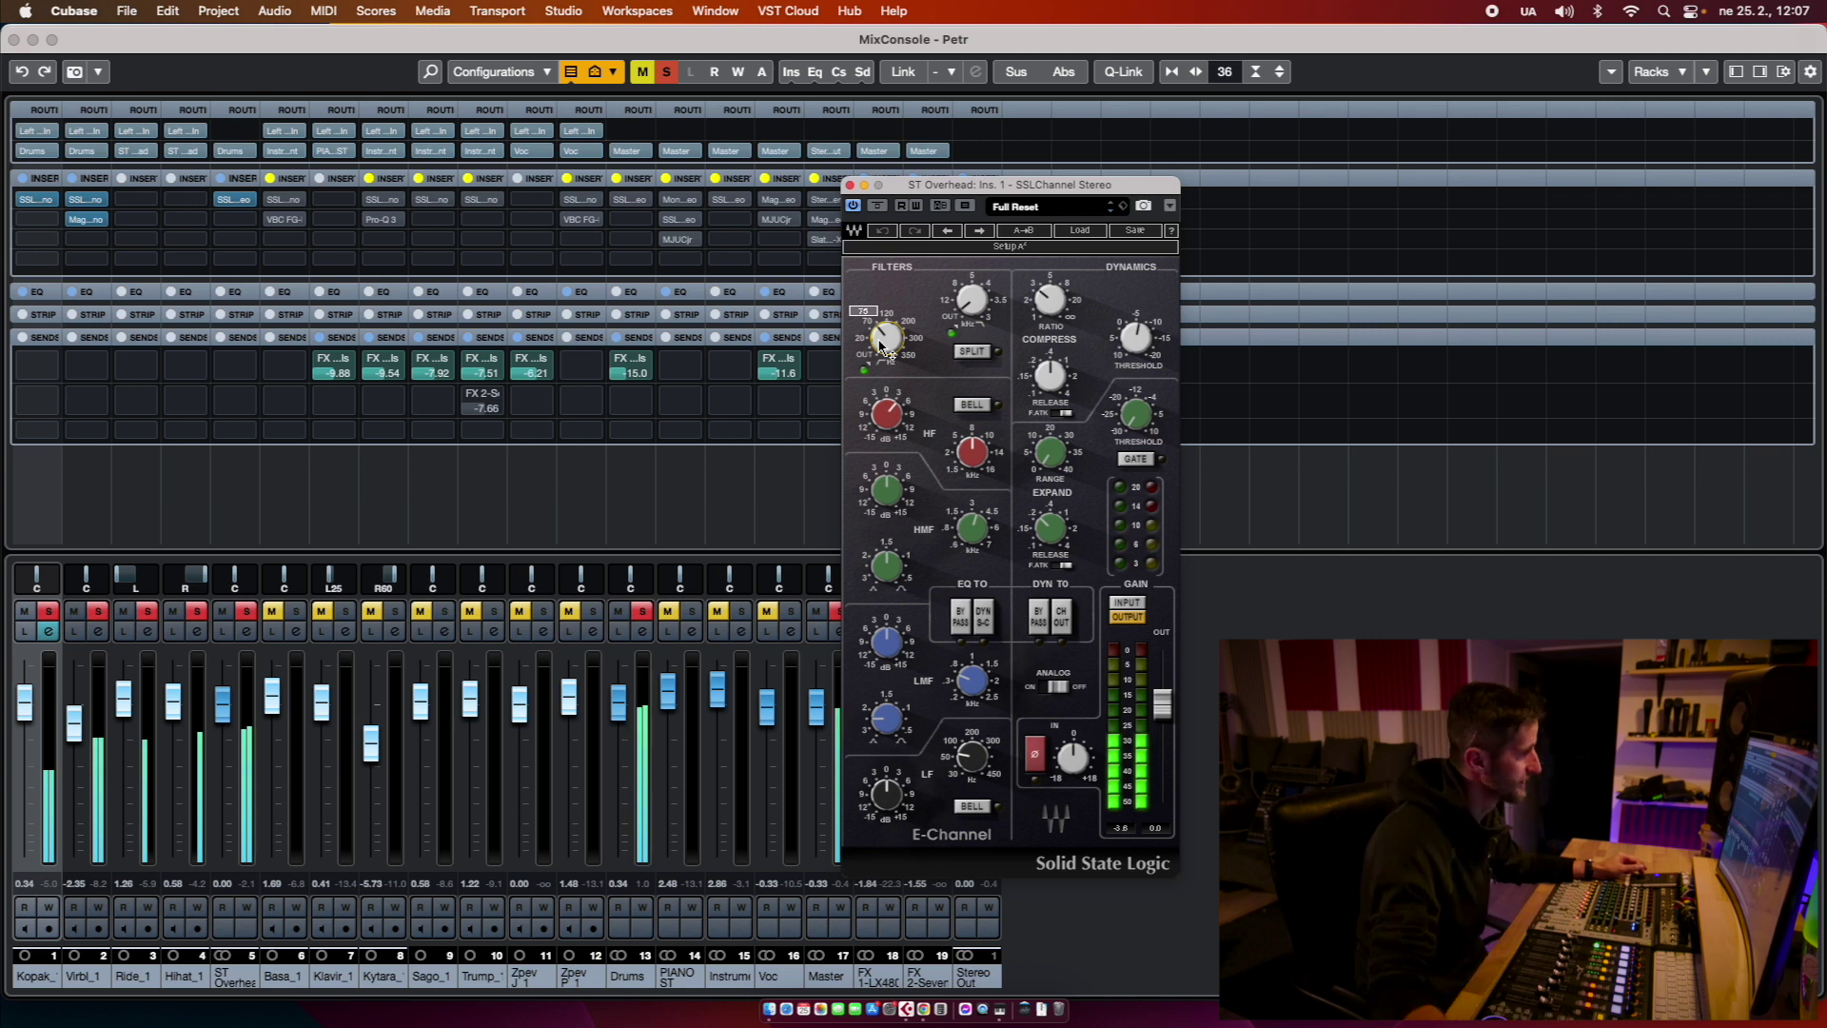
# Step: Move the overhead's SSLChannel window aside and check its HF gain, compressor threshold and ratio
pyautogui.moveTo(993, 181); pyautogui.dragTo(1055, 196)
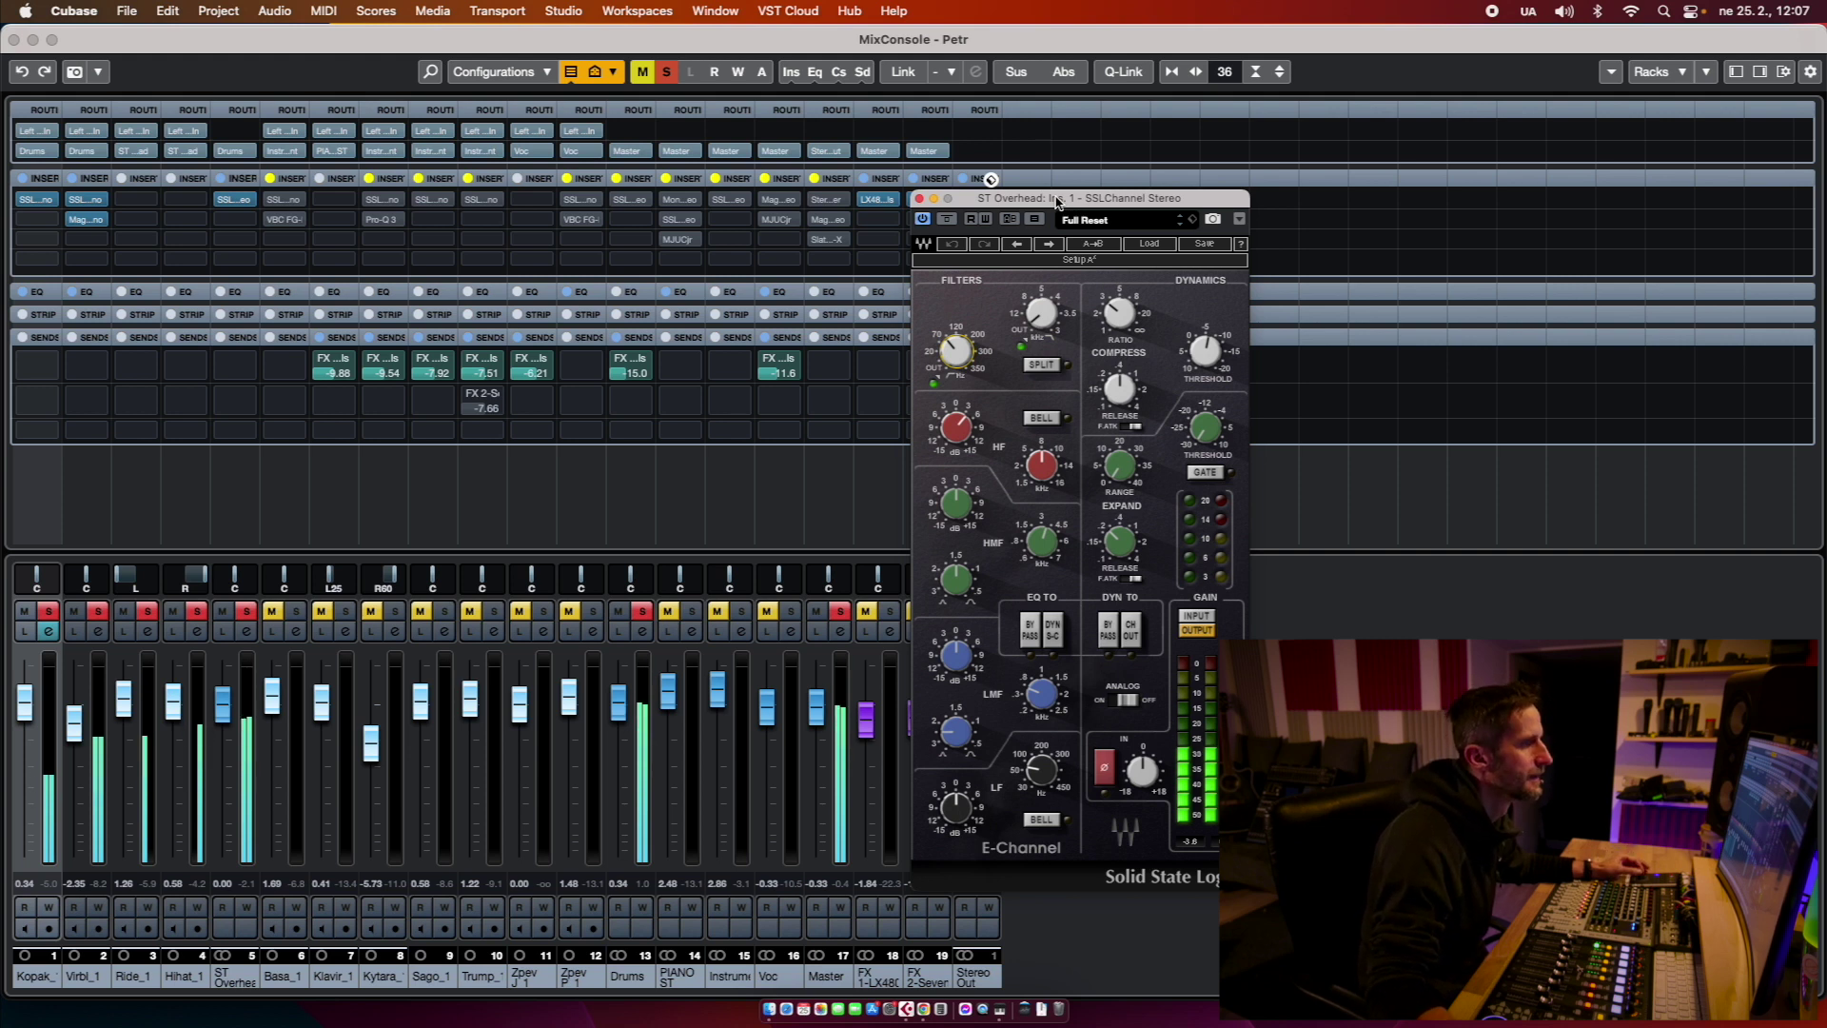
pyautogui.click(961, 436)
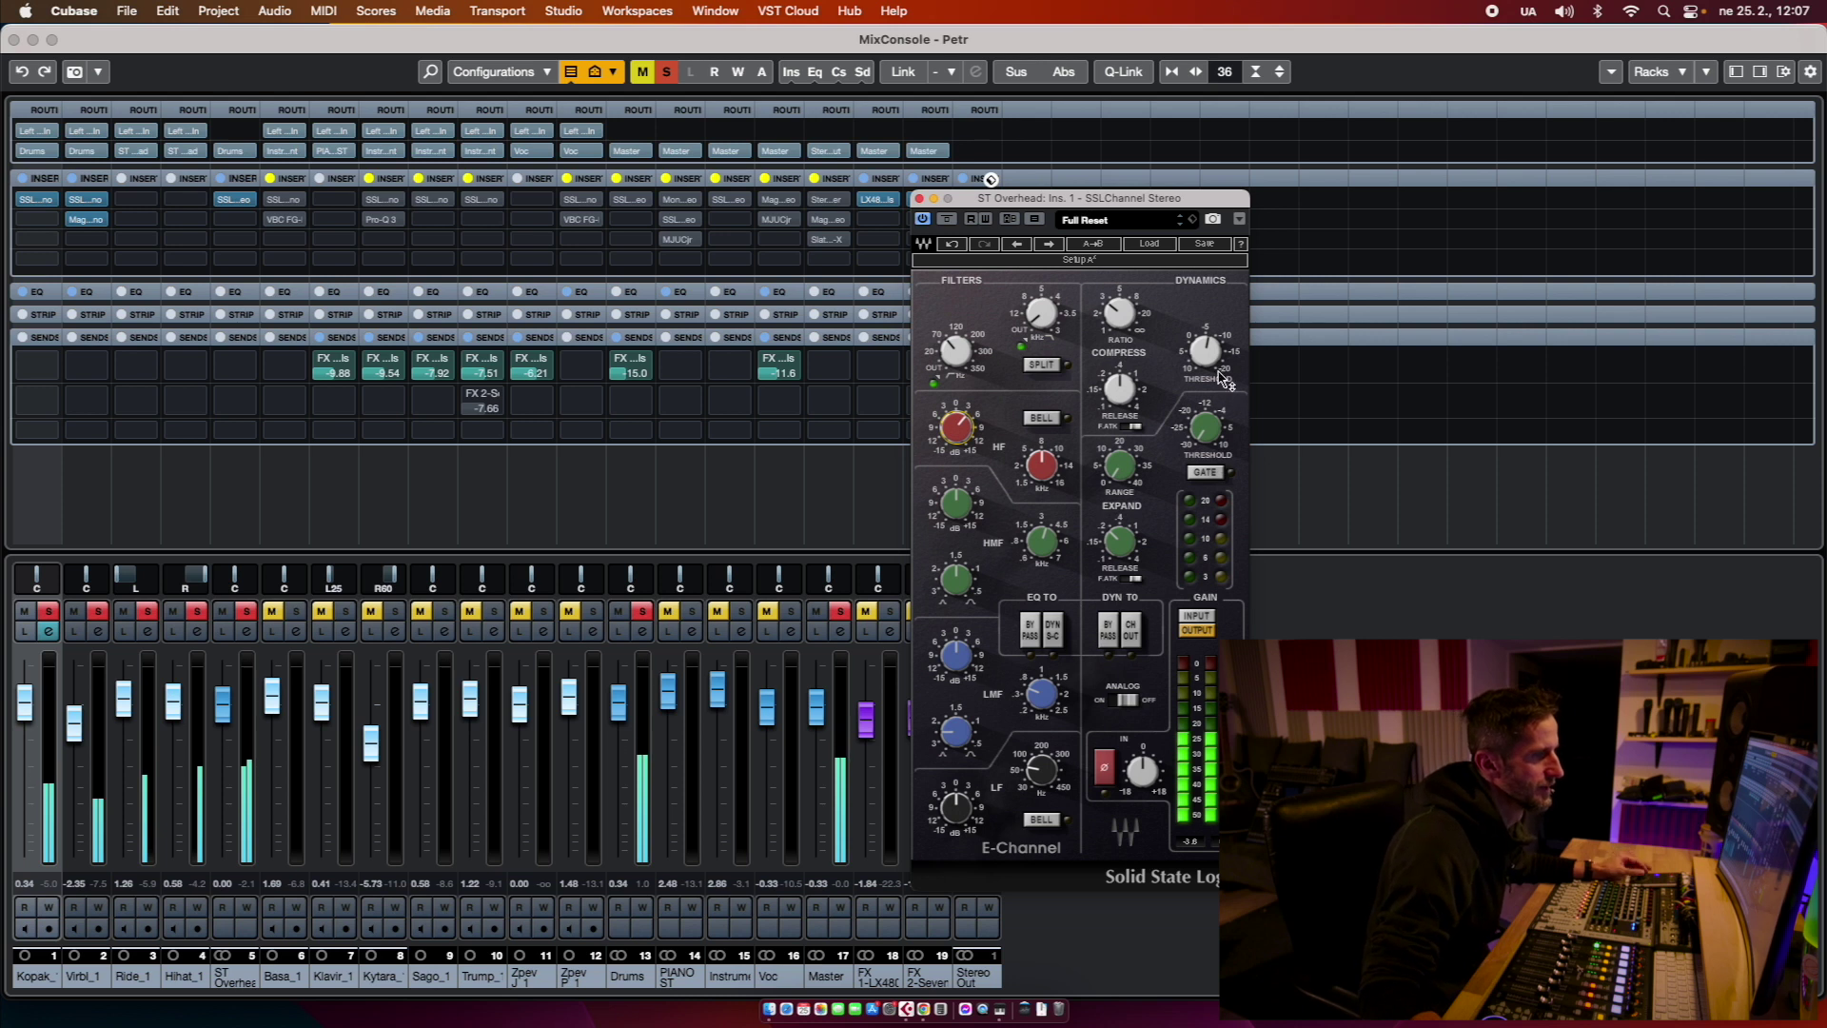
pyautogui.moveTo(1207, 364)
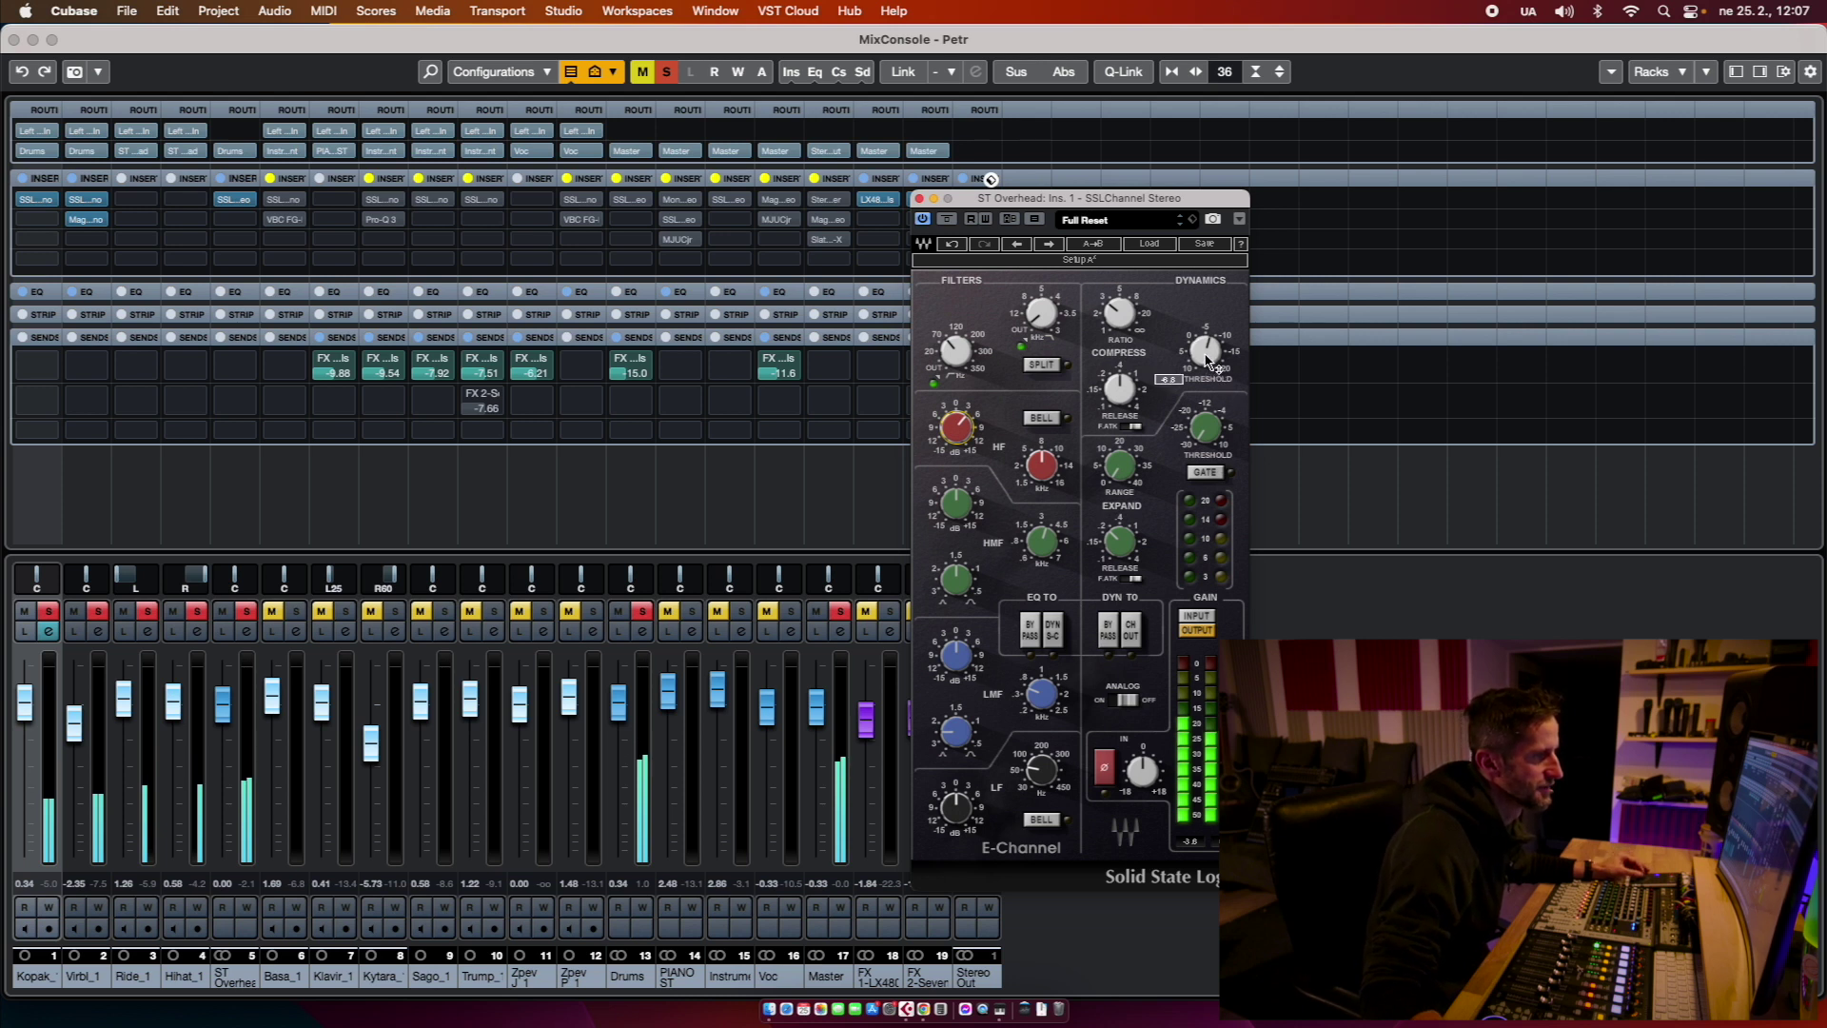
pyautogui.moveTo(1120, 318)
pyautogui.scroll(-2, 1120, 319)
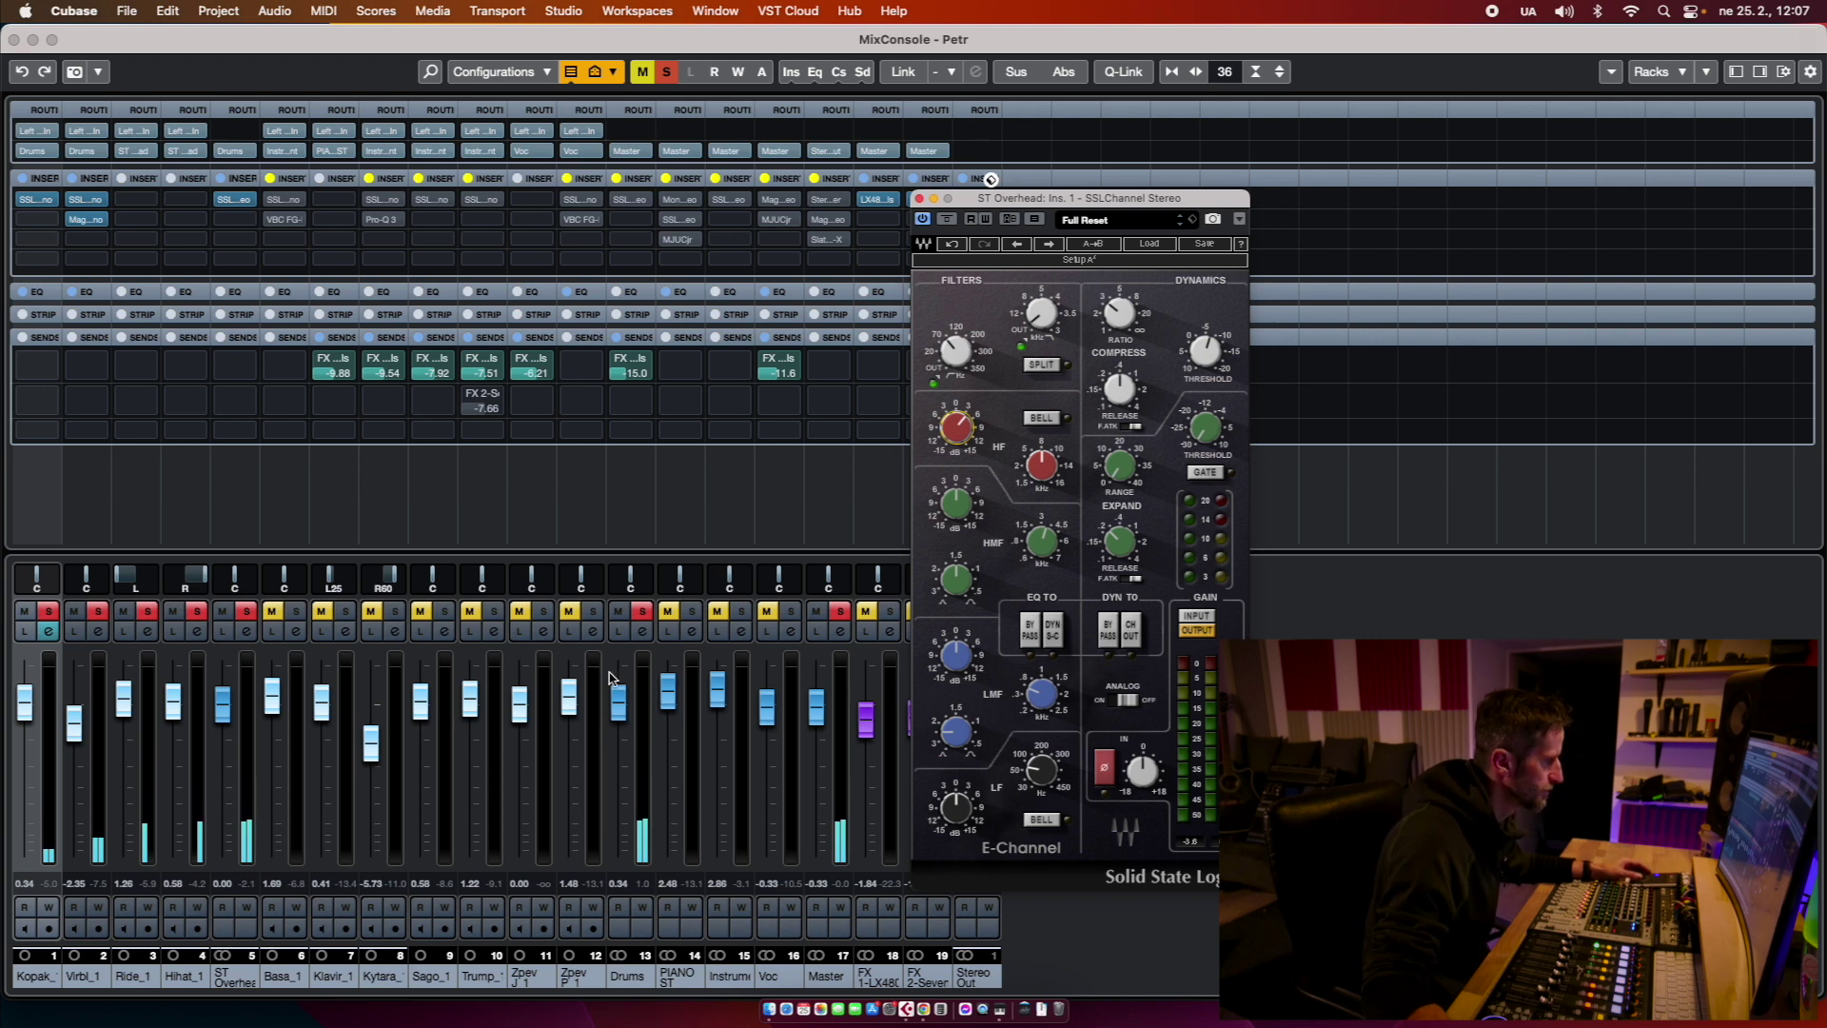
# Step: Open the SSLComp Stereo editor of the Drums group, close the ST Overhead editor, and check the compressor's threshold
pyautogui.click(621, 200)
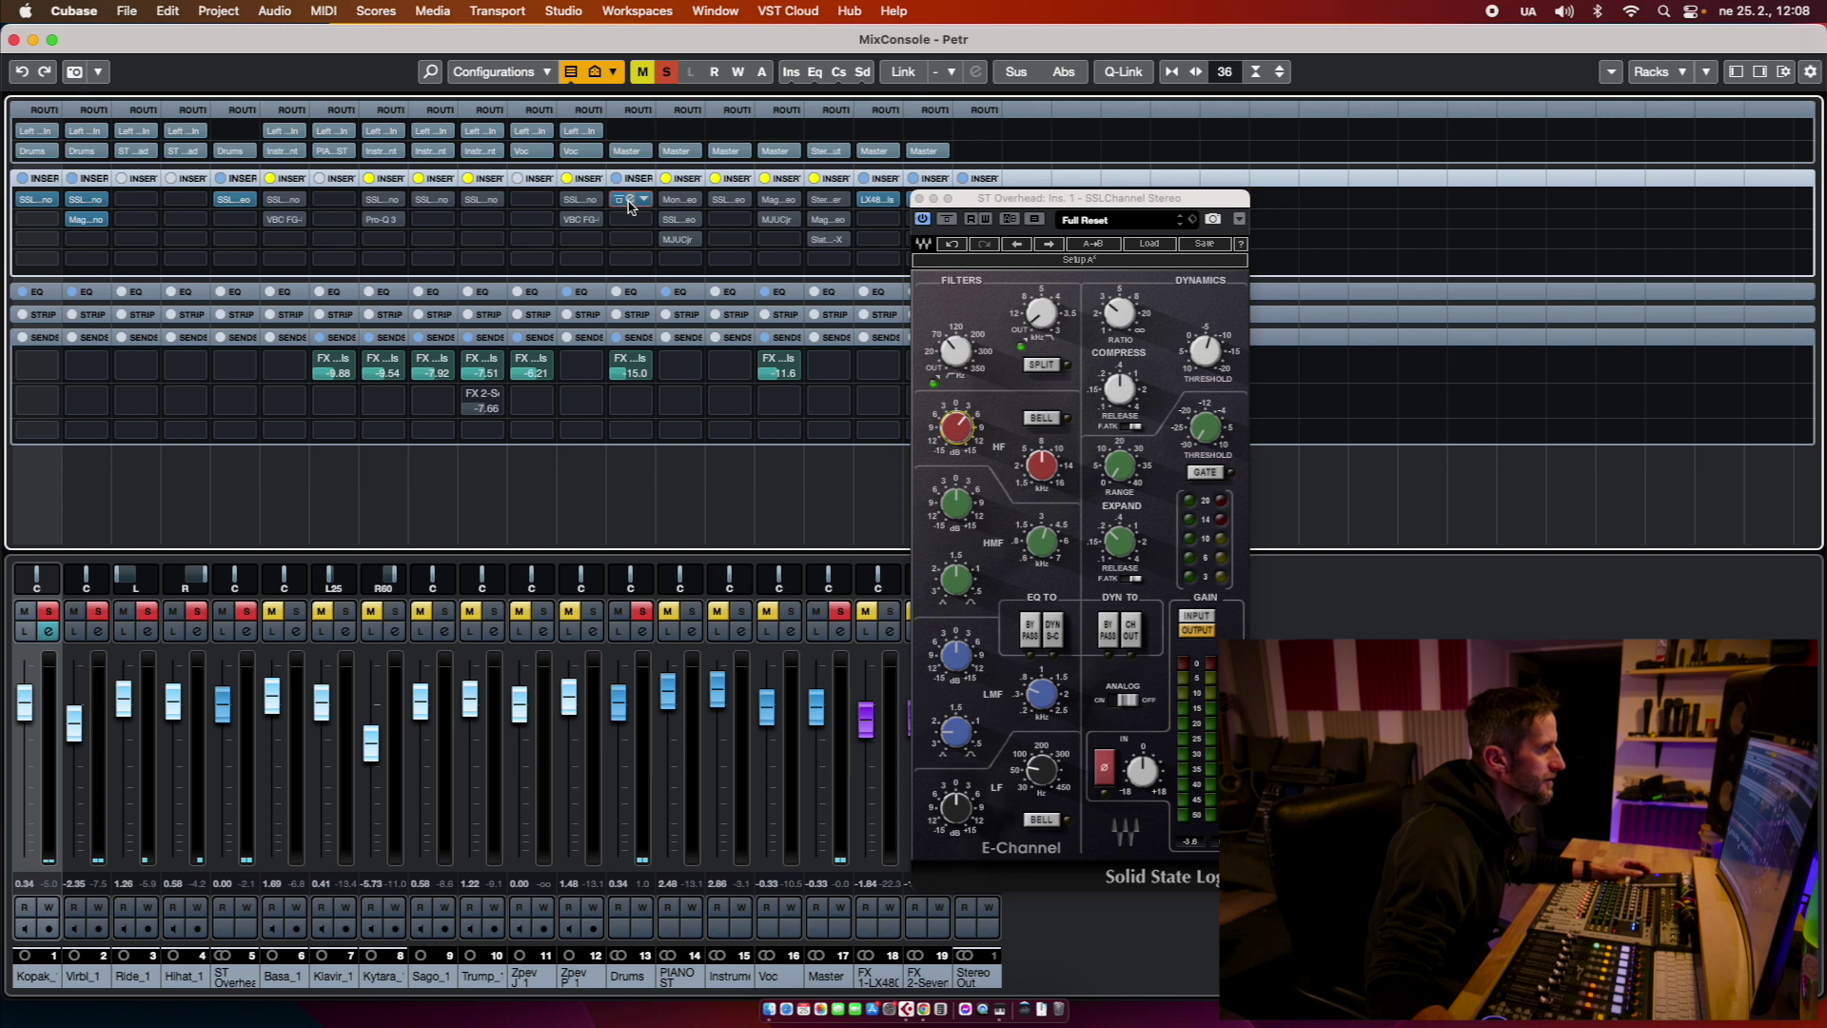
pyautogui.click(628, 202)
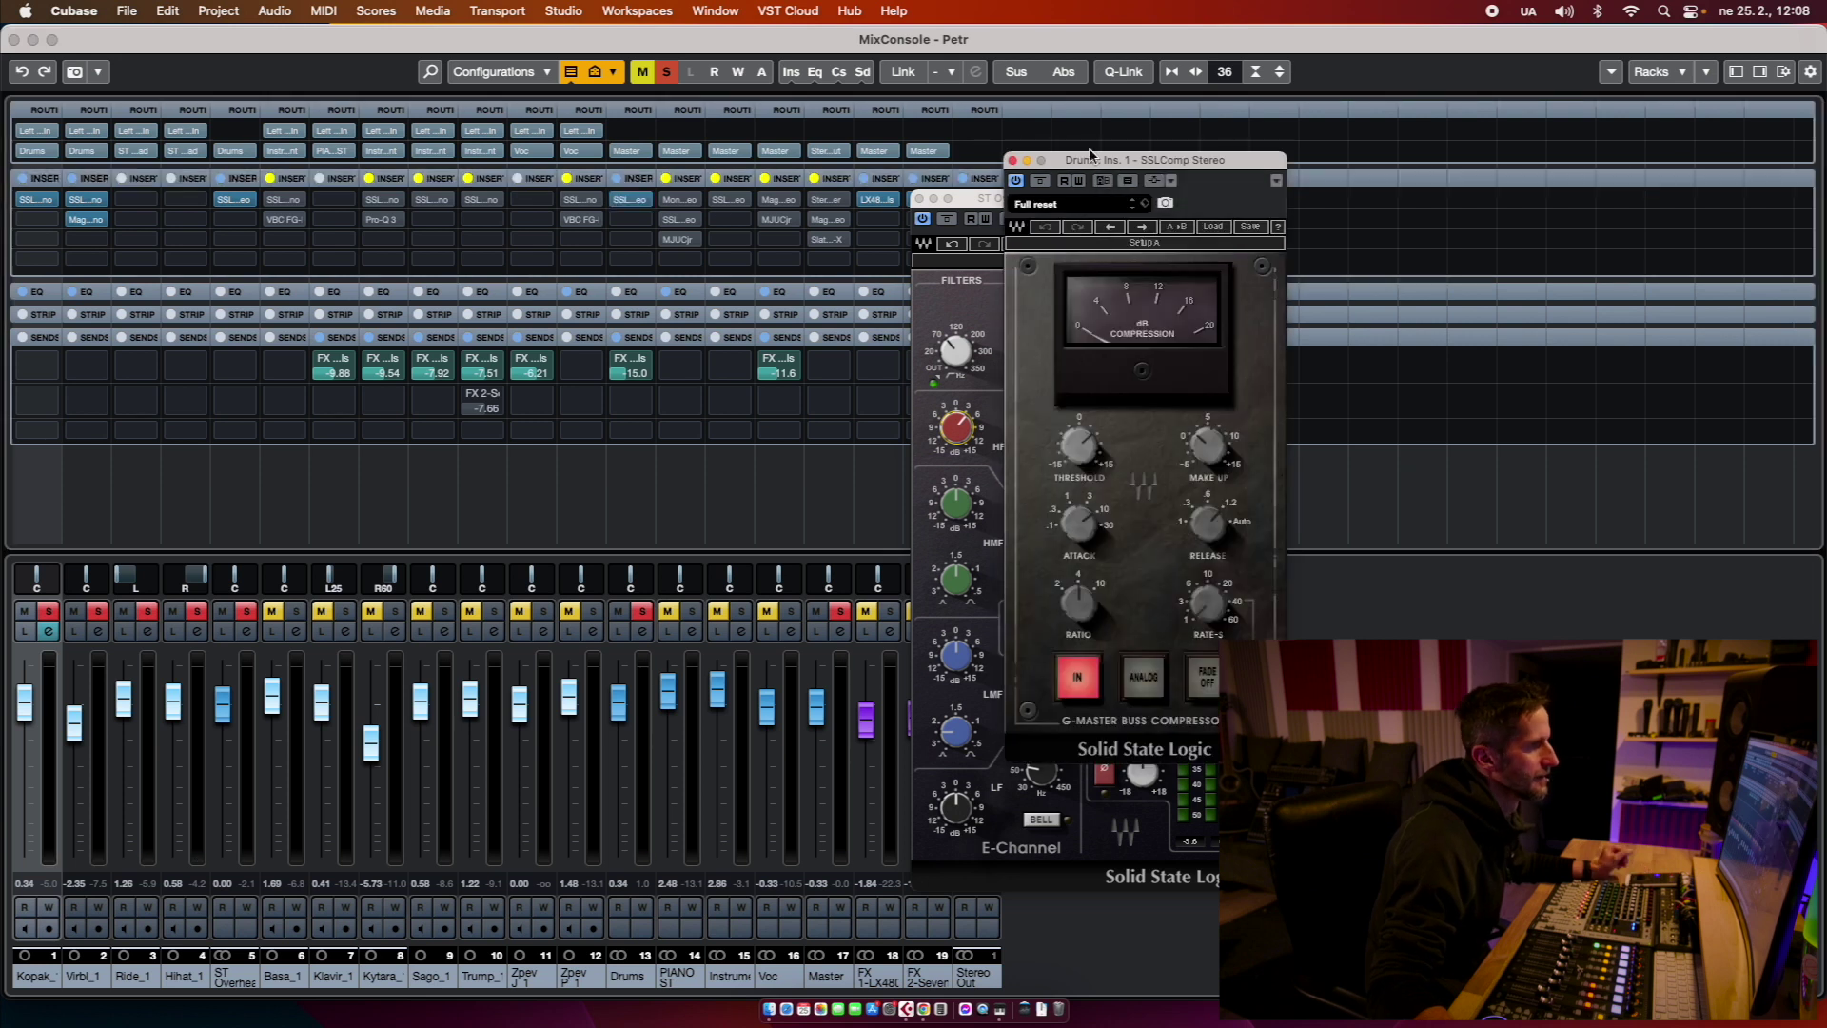
pyautogui.moveTo(1089, 167); pyautogui.dragTo(1395, 148)
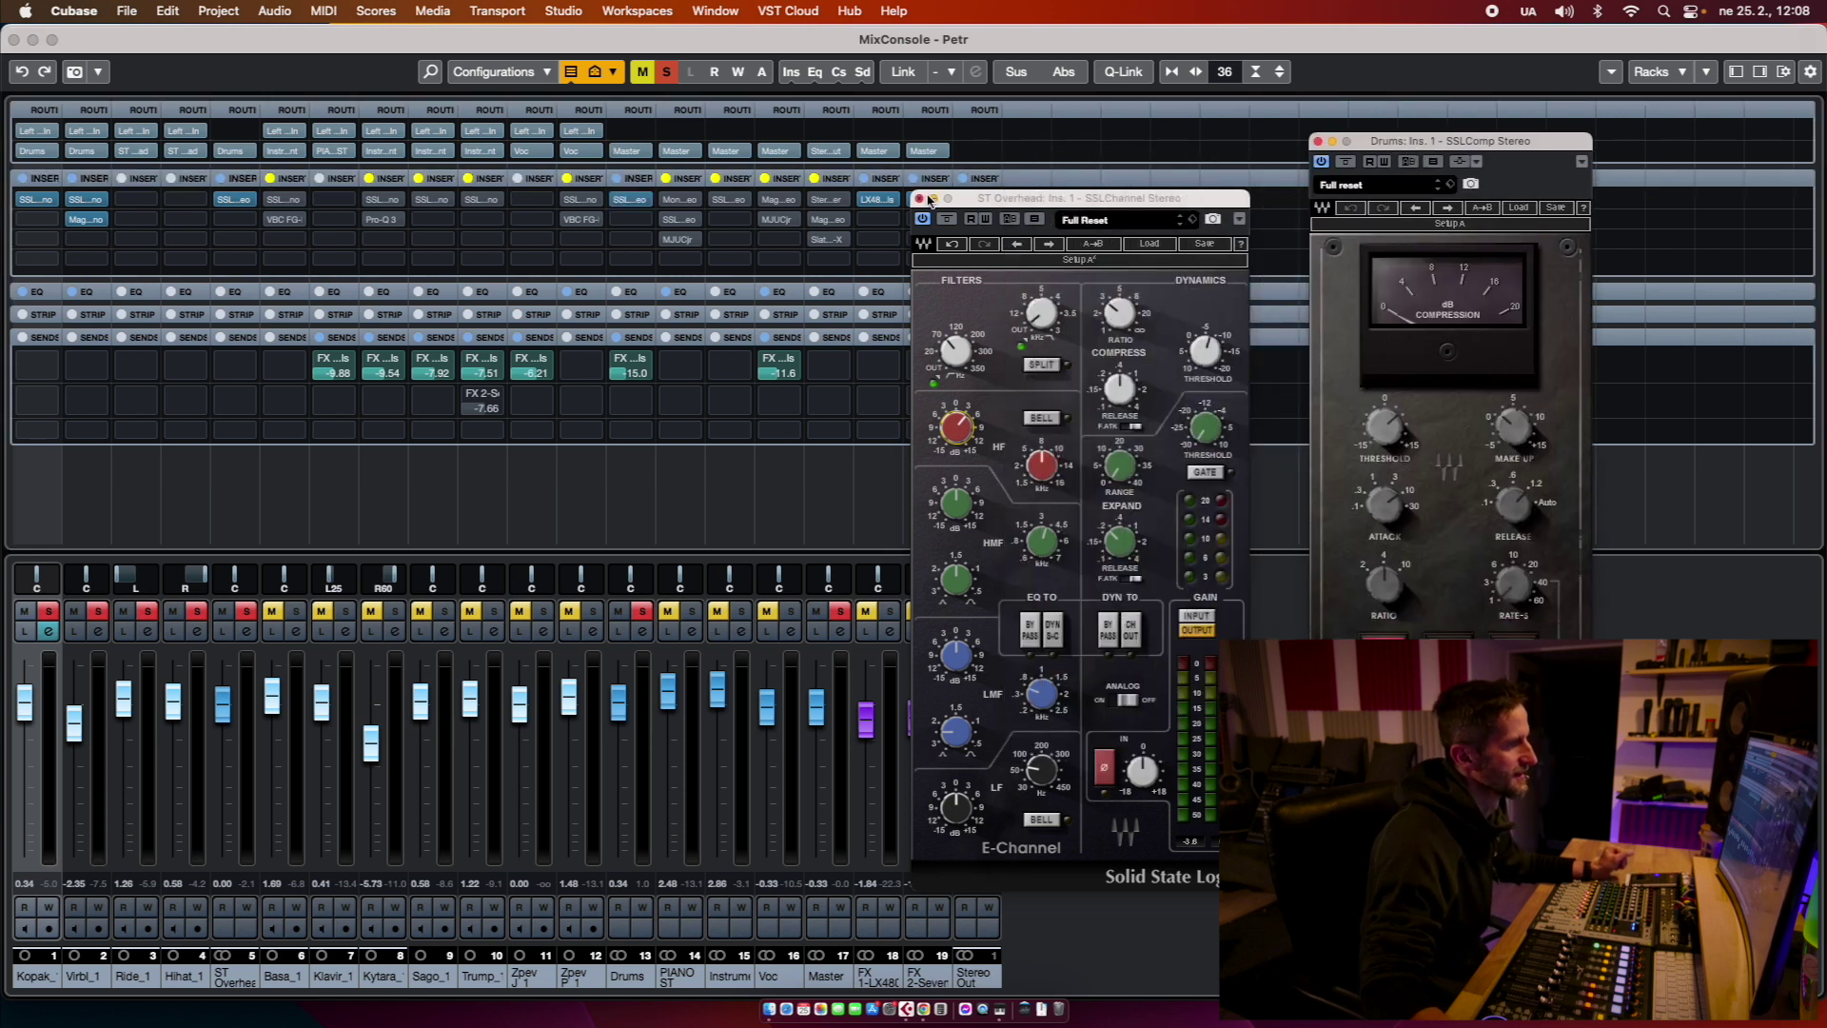
pyautogui.click(919, 200)
pyautogui.moveTo(1473, 143); pyautogui.dragTo(1250, 187)
pyautogui.moveTo(1127, 478); pyautogui.dragTo(1125, 472)
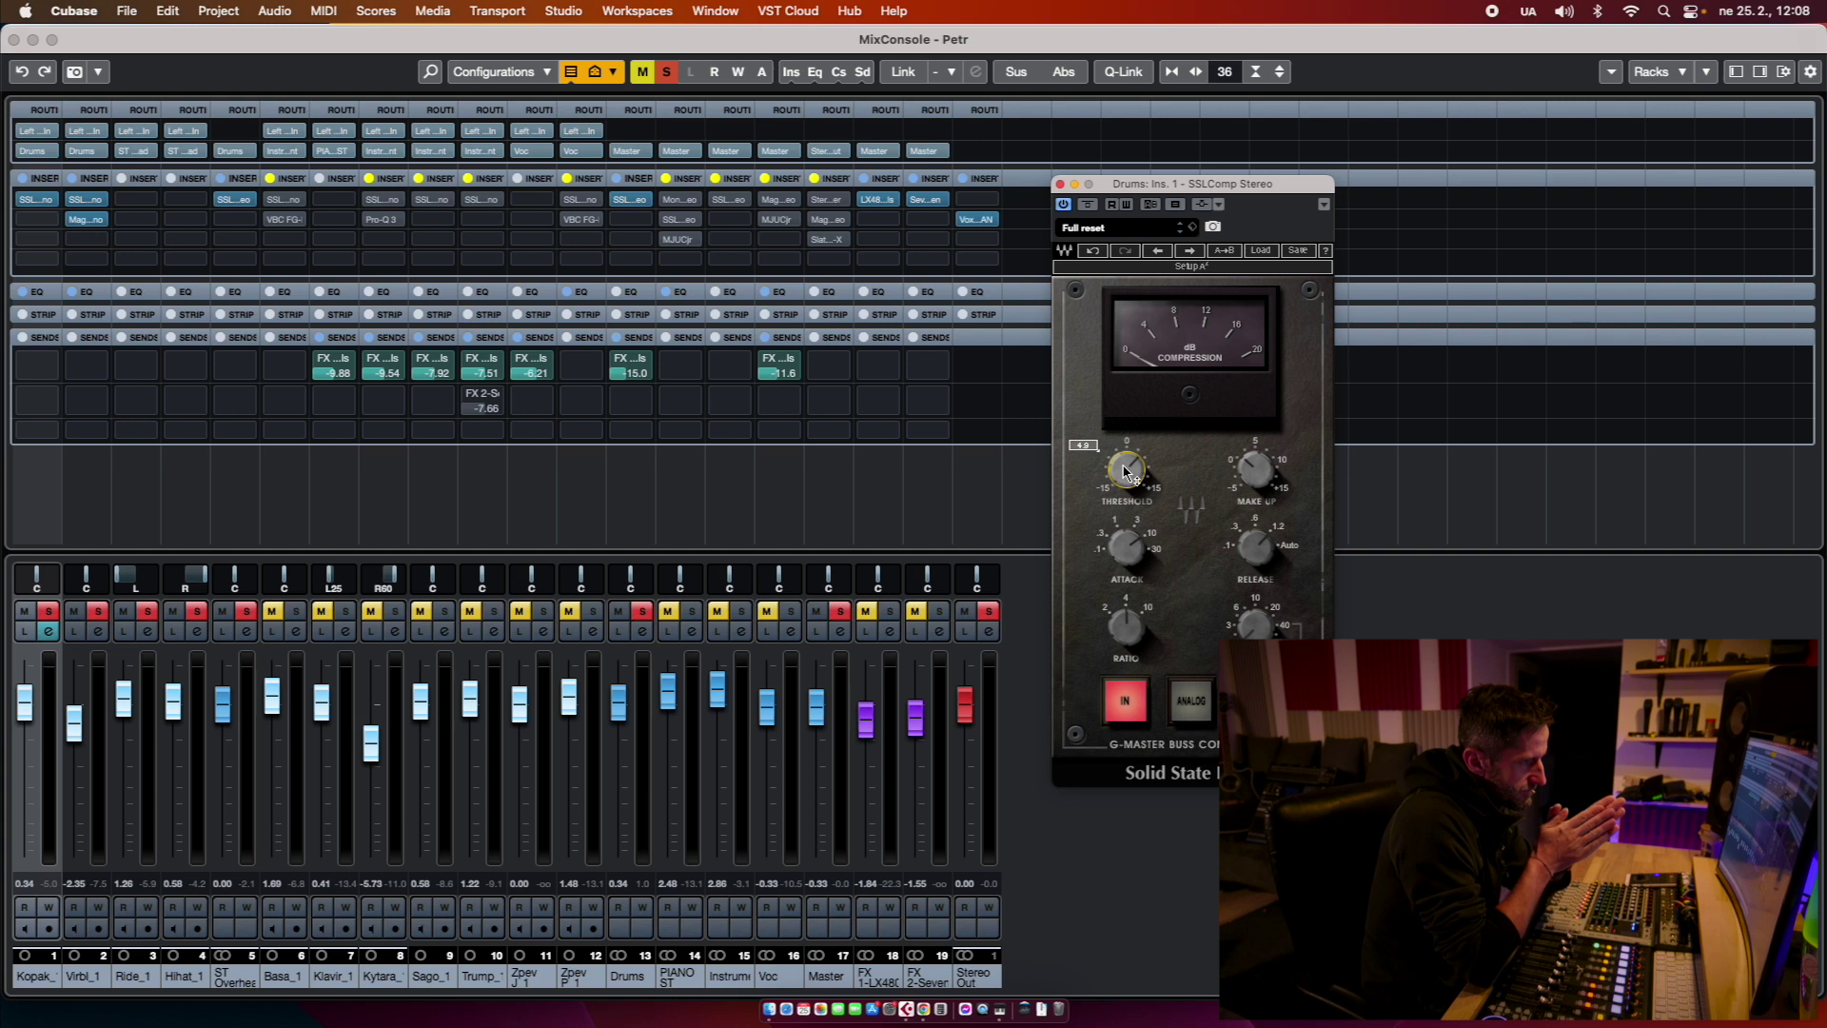
pyautogui.moveTo(1206, 187); pyautogui.dragTo(1172, 233)
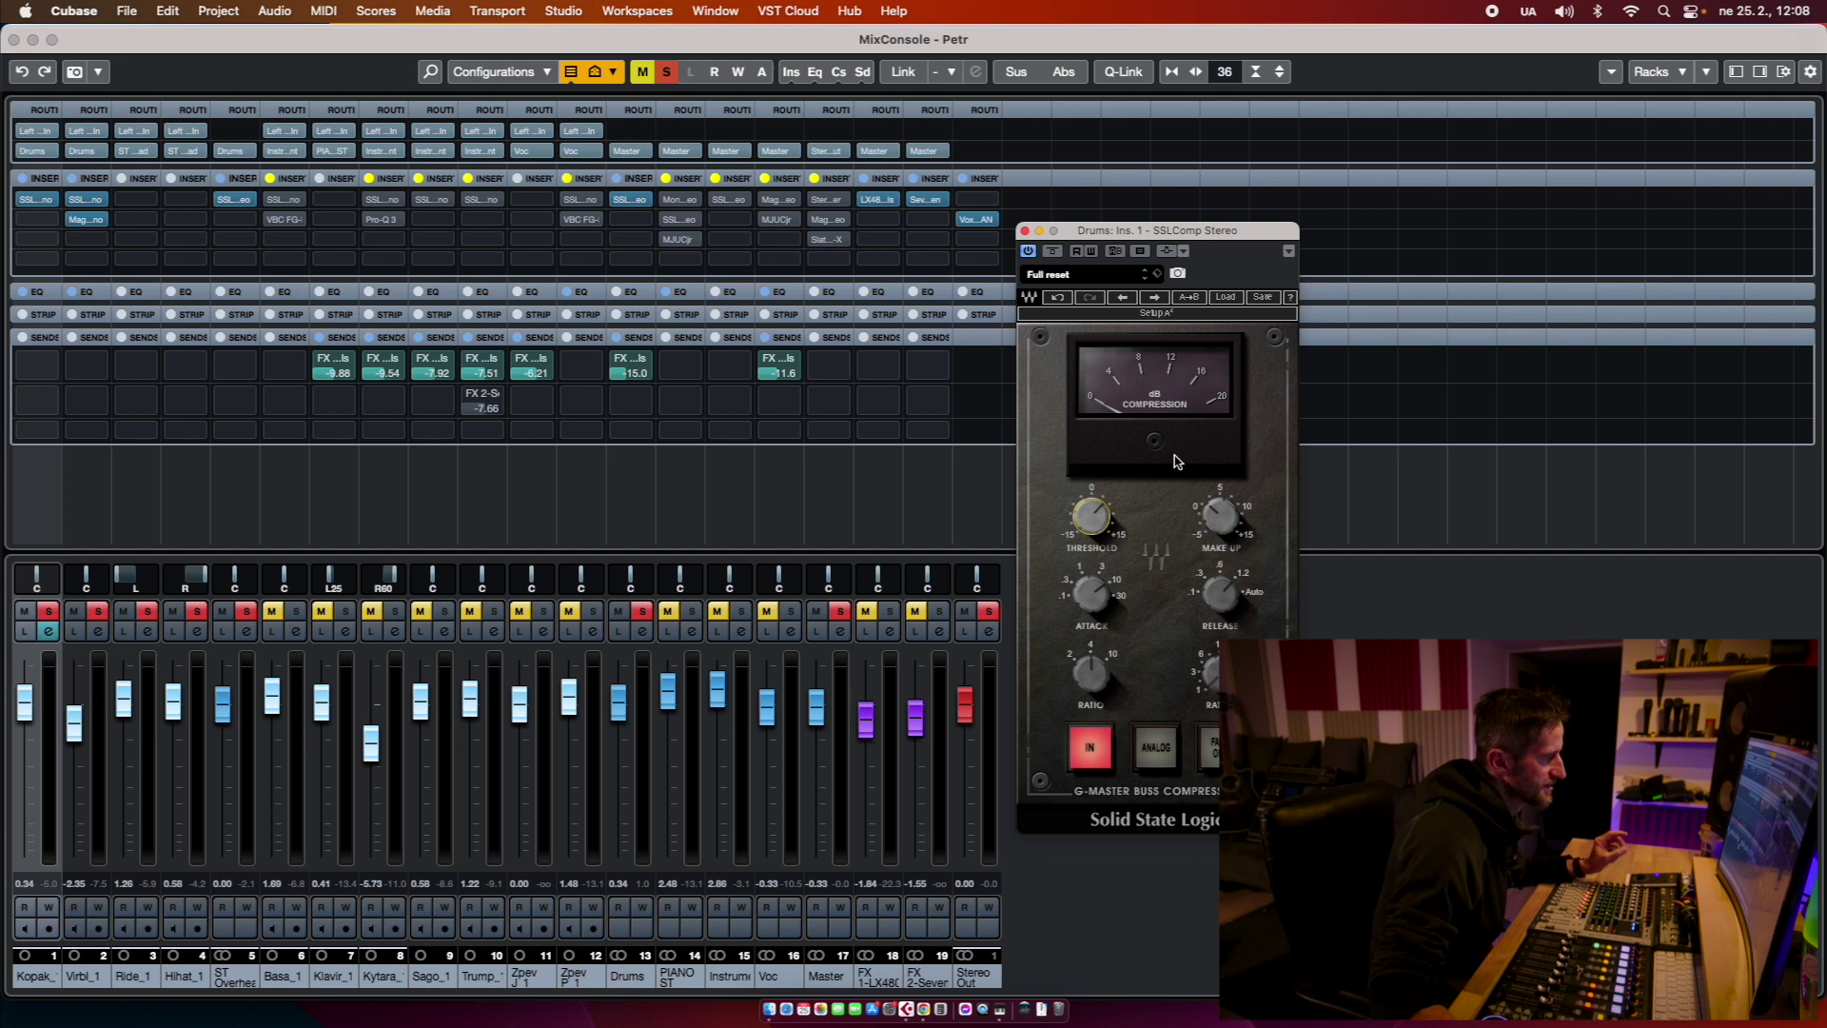
# Step: Try VBC FG-MU from Slate Digital in the second insert slot of Drums, with its threshold at -9.4
pyautogui.click(645, 221)
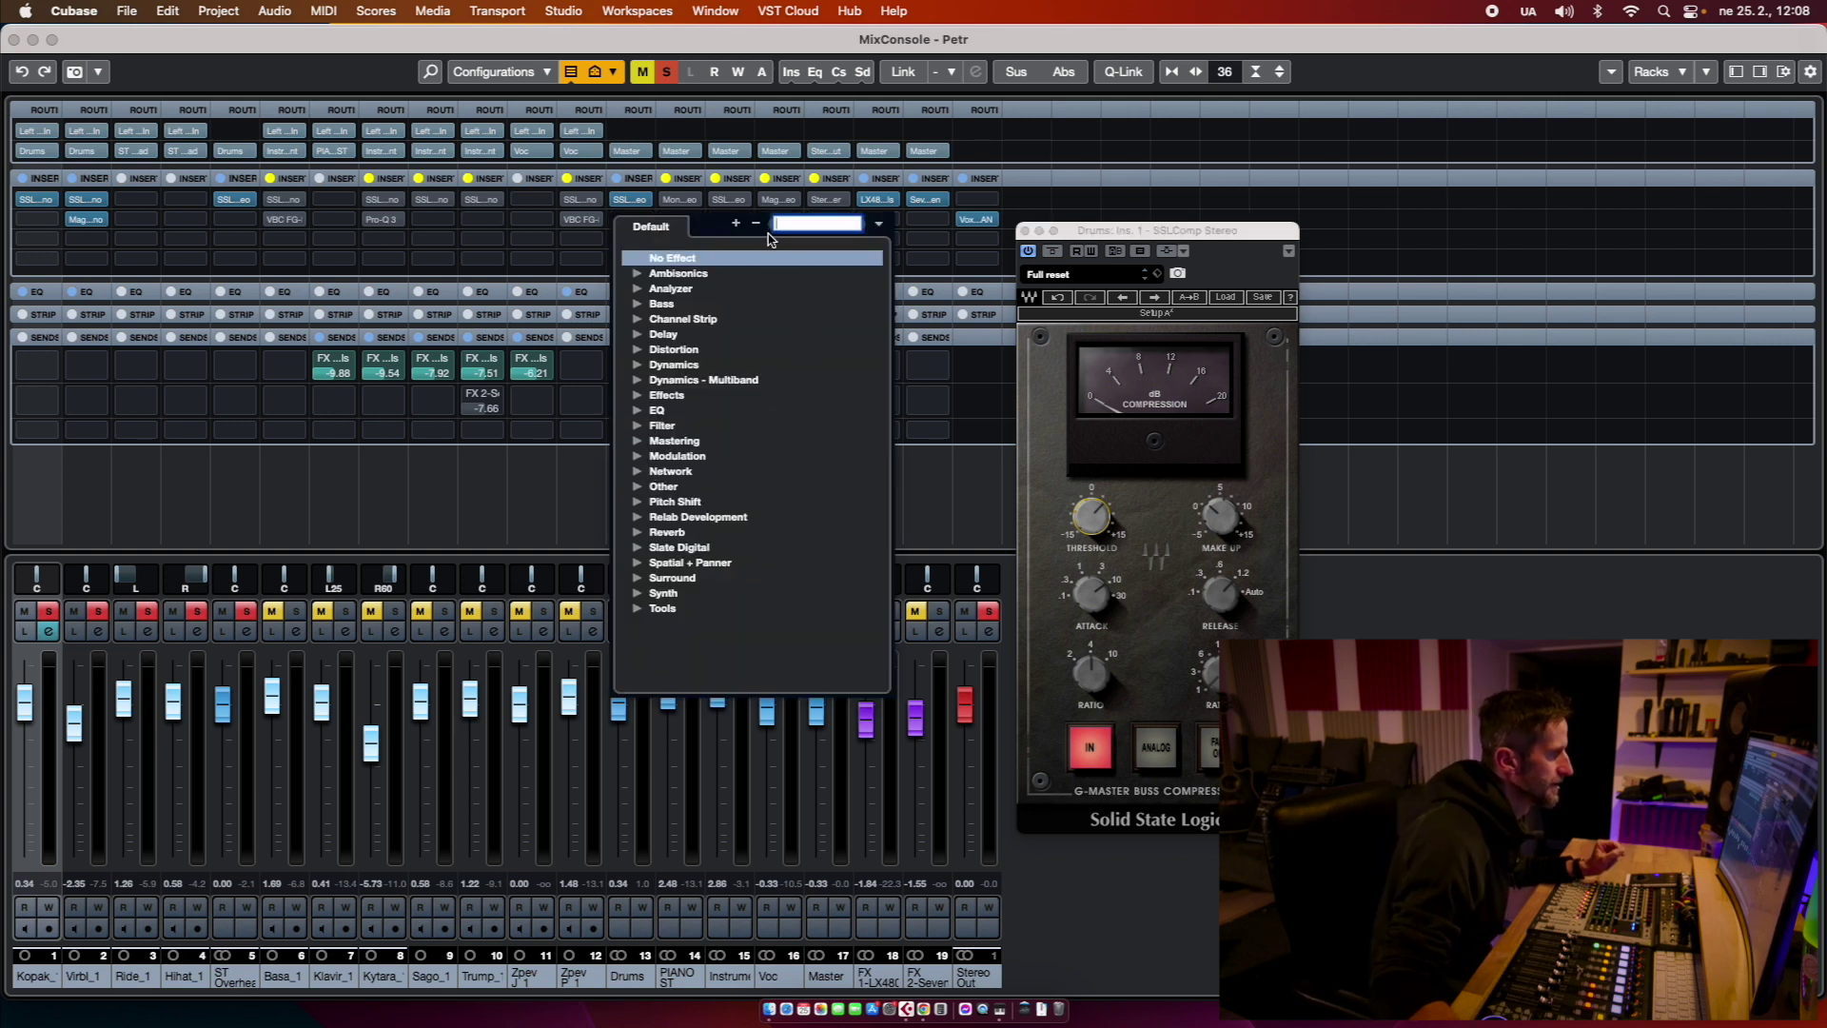
pyautogui.click(637, 548)
pyautogui.click(703, 578)
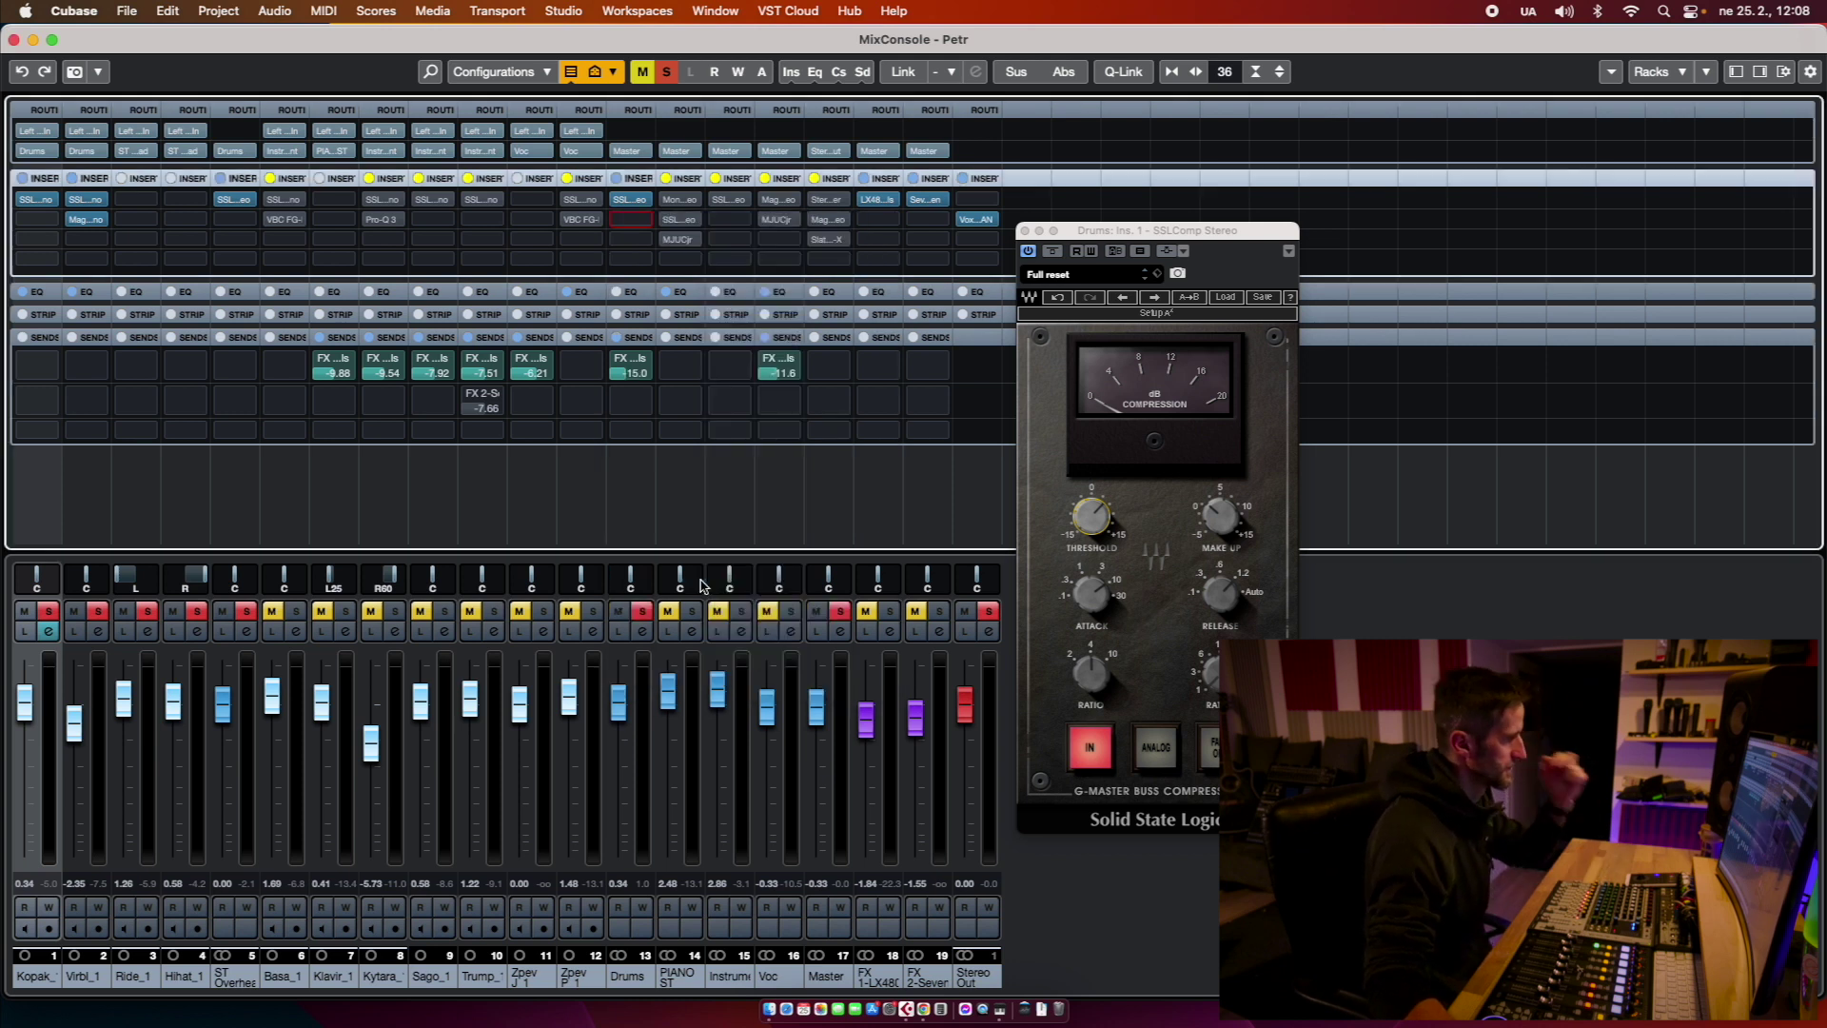
pyautogui.moveTo(617, 475); pyautogui.dragTo(564, 212)
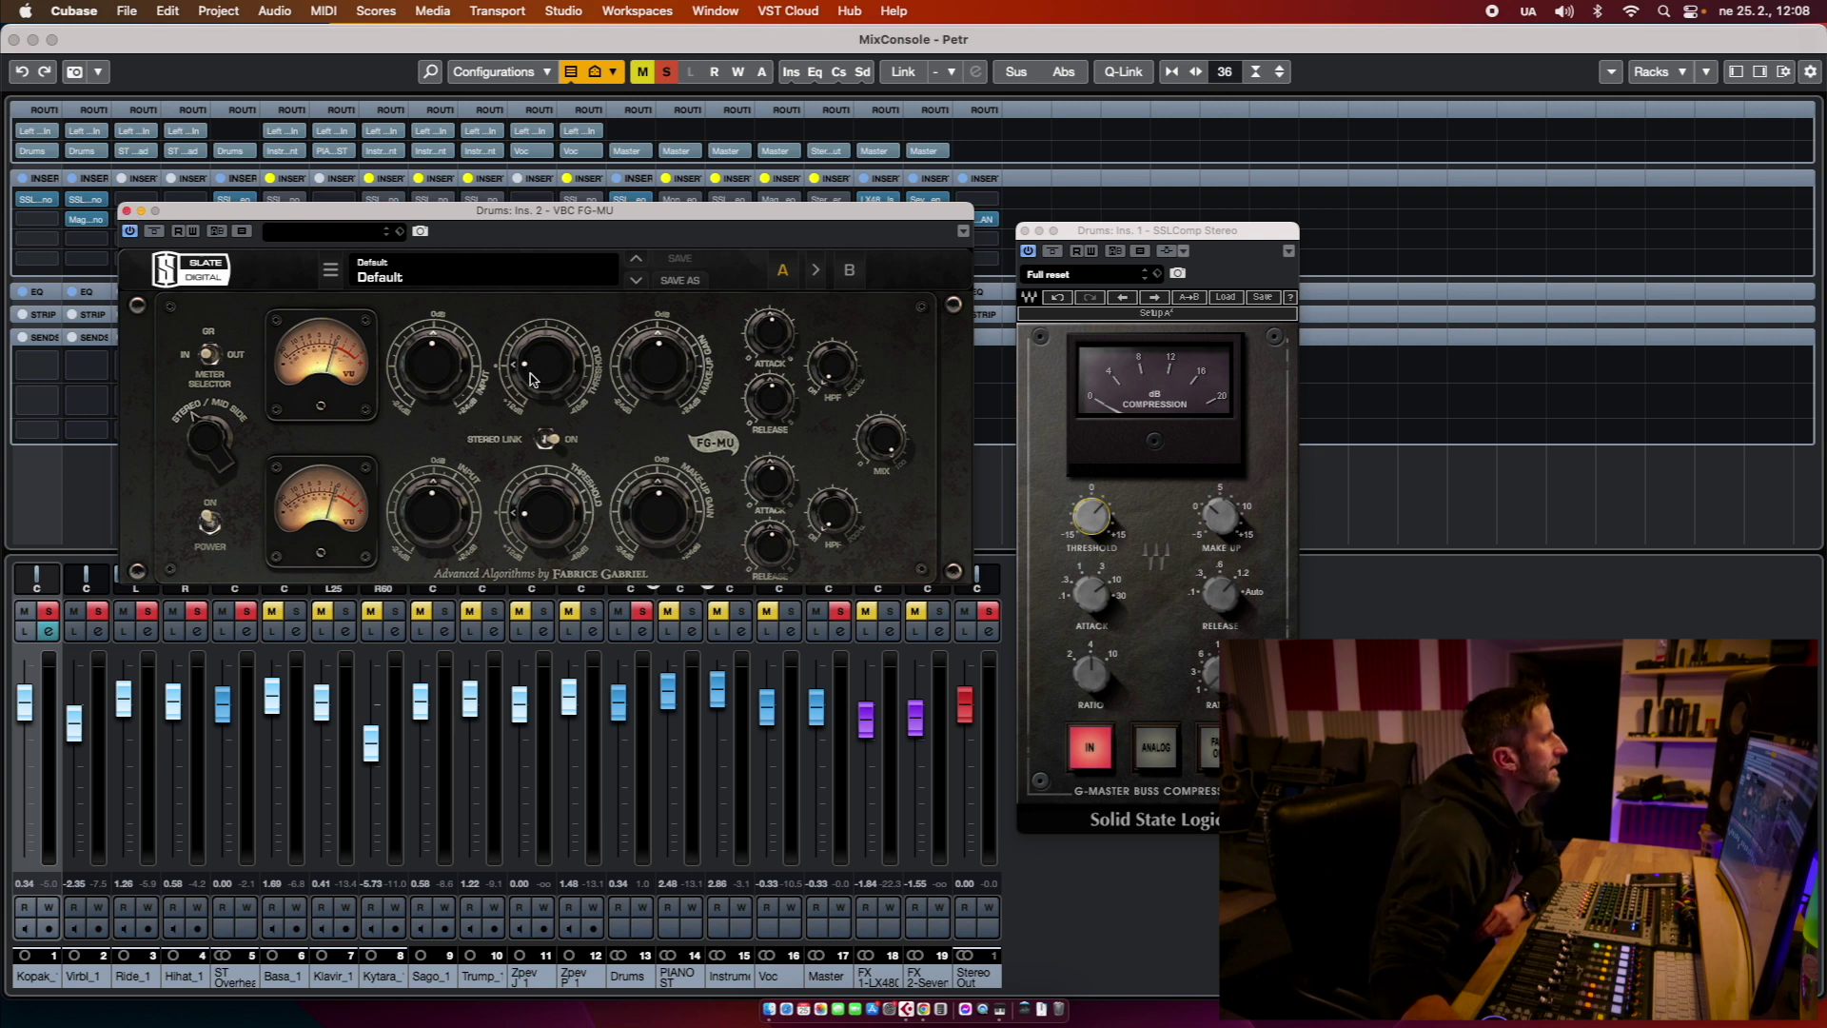
pyautogui.moveTo(530, 381); pyautogui.dragTo(533, 345)
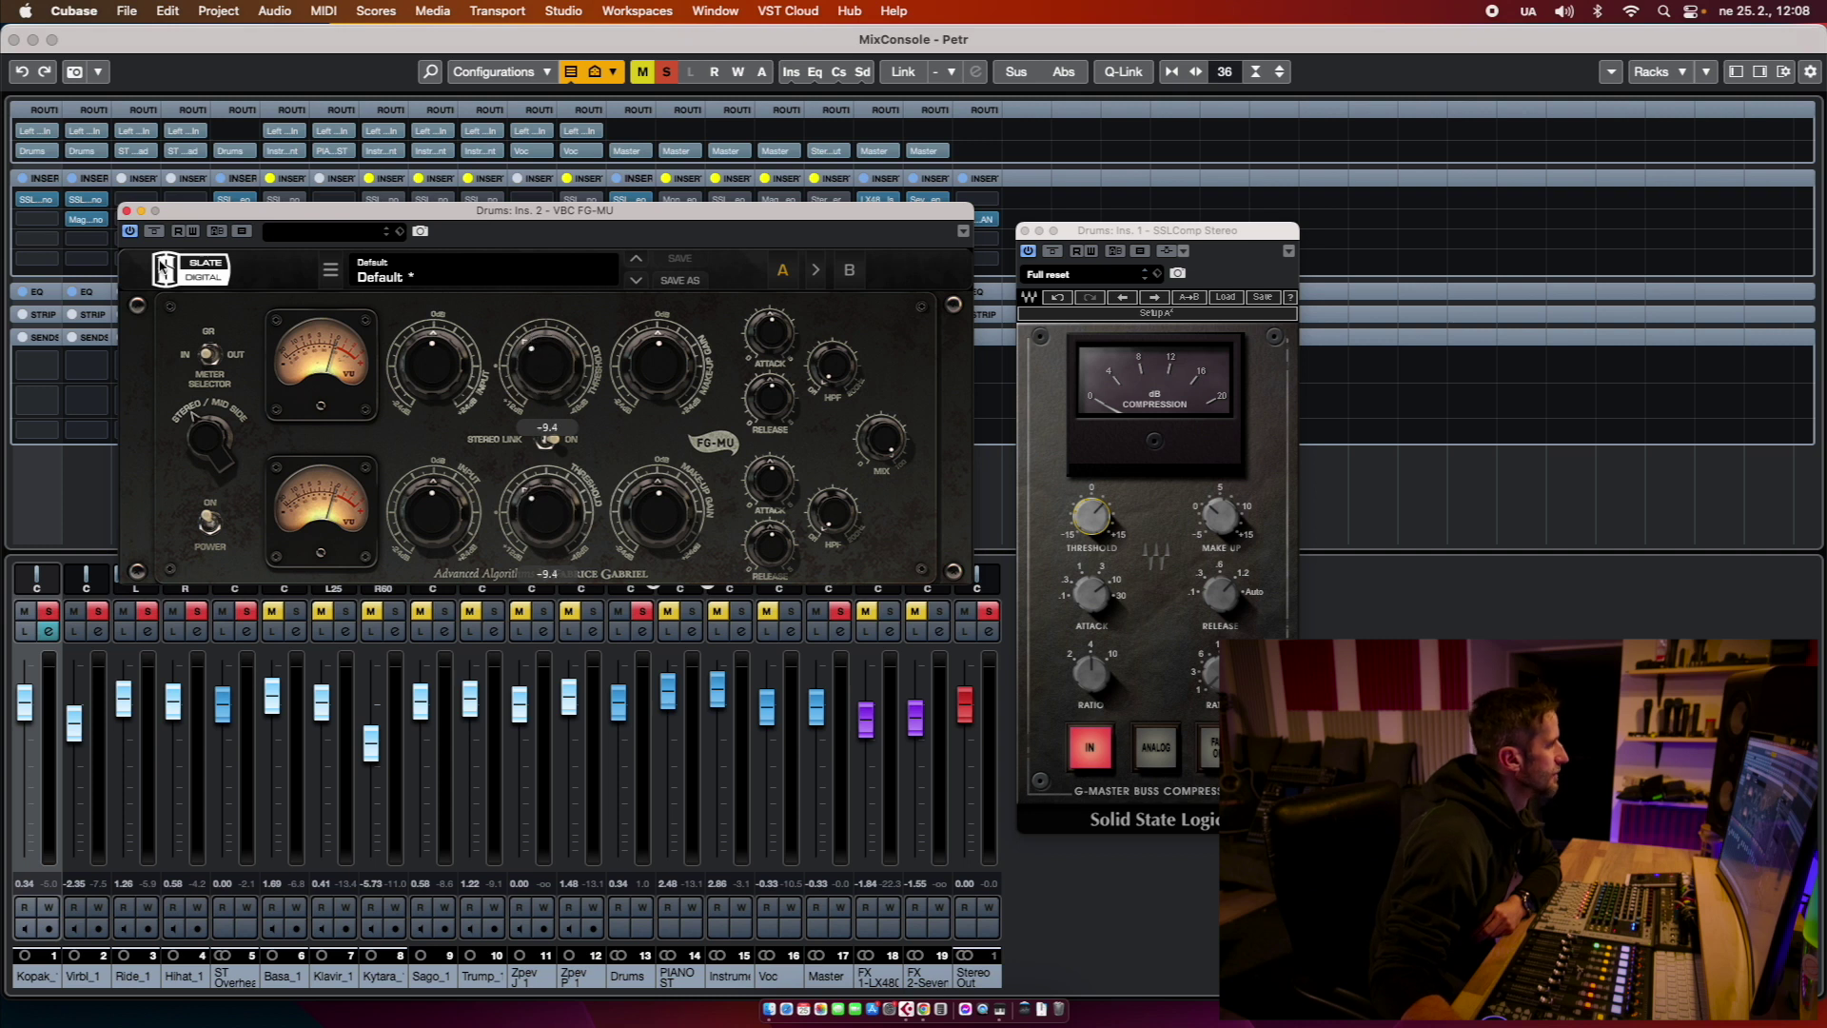
# Step: Close the VBC FG-MU editor and remove that plug-in from the second insert slot of Drums
pyautogui.click(126, 211)
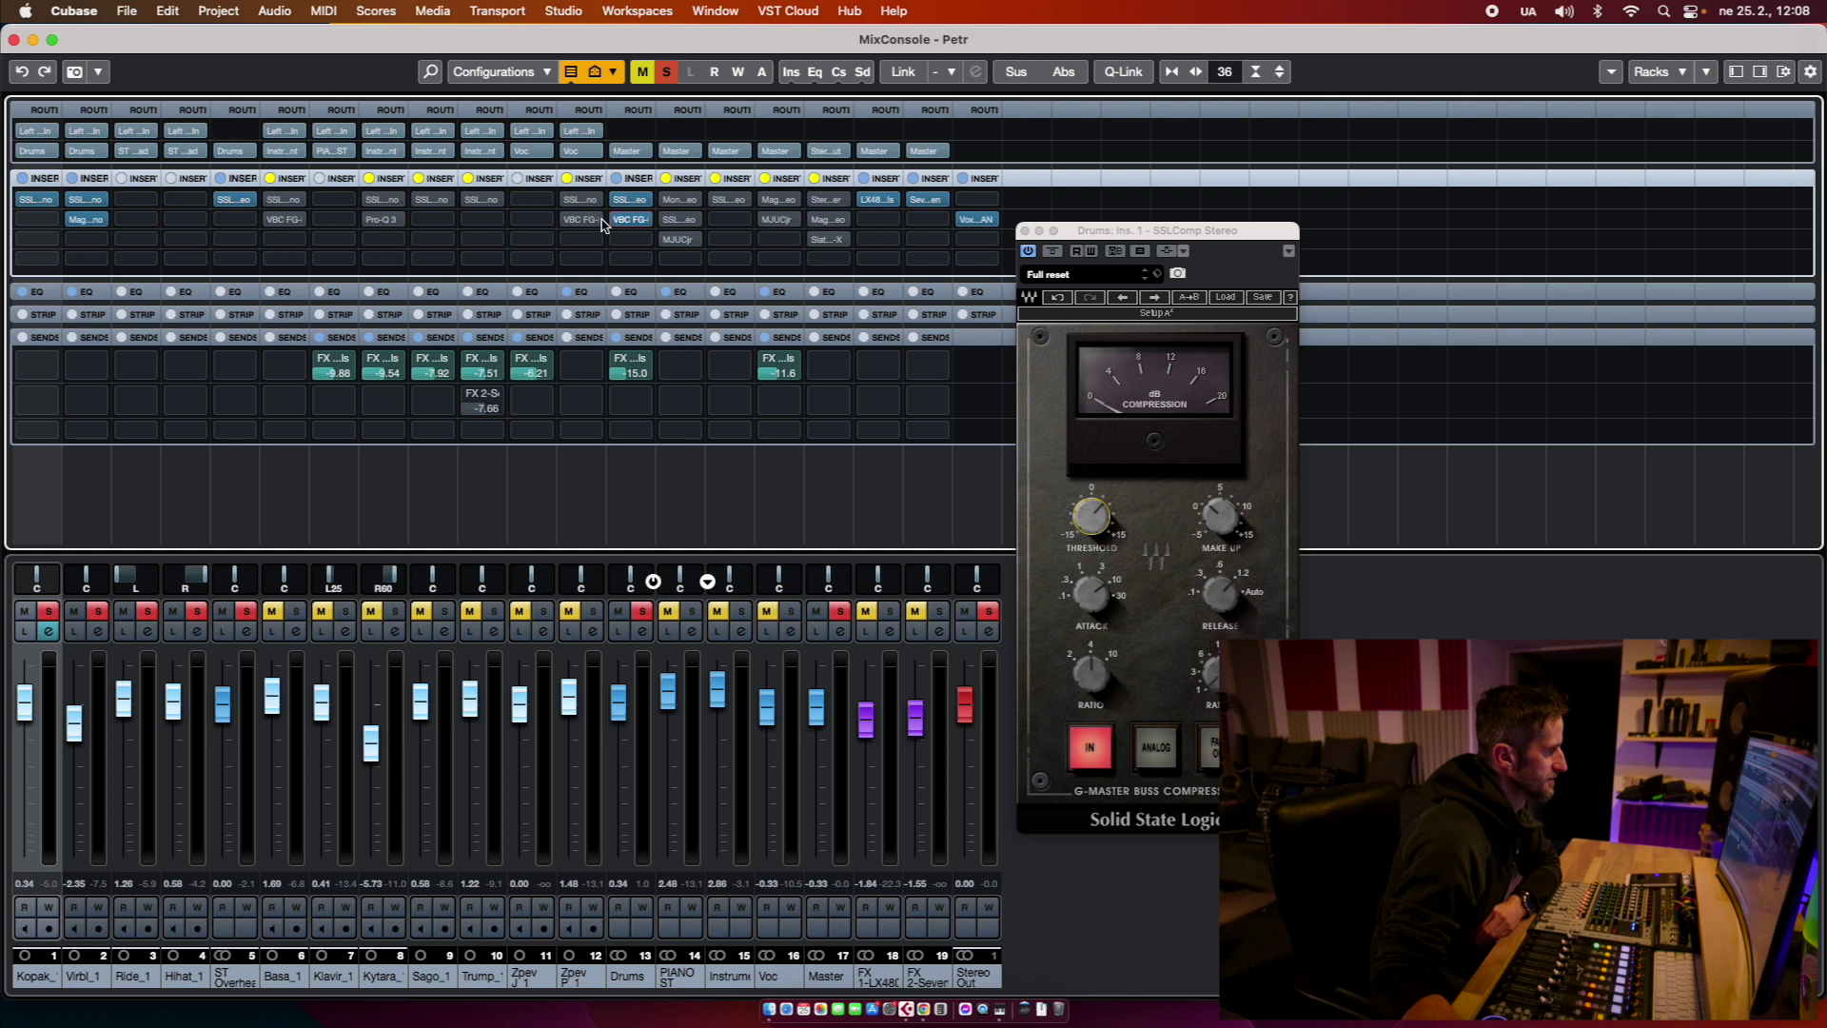
pyautogui.click(647, 224)
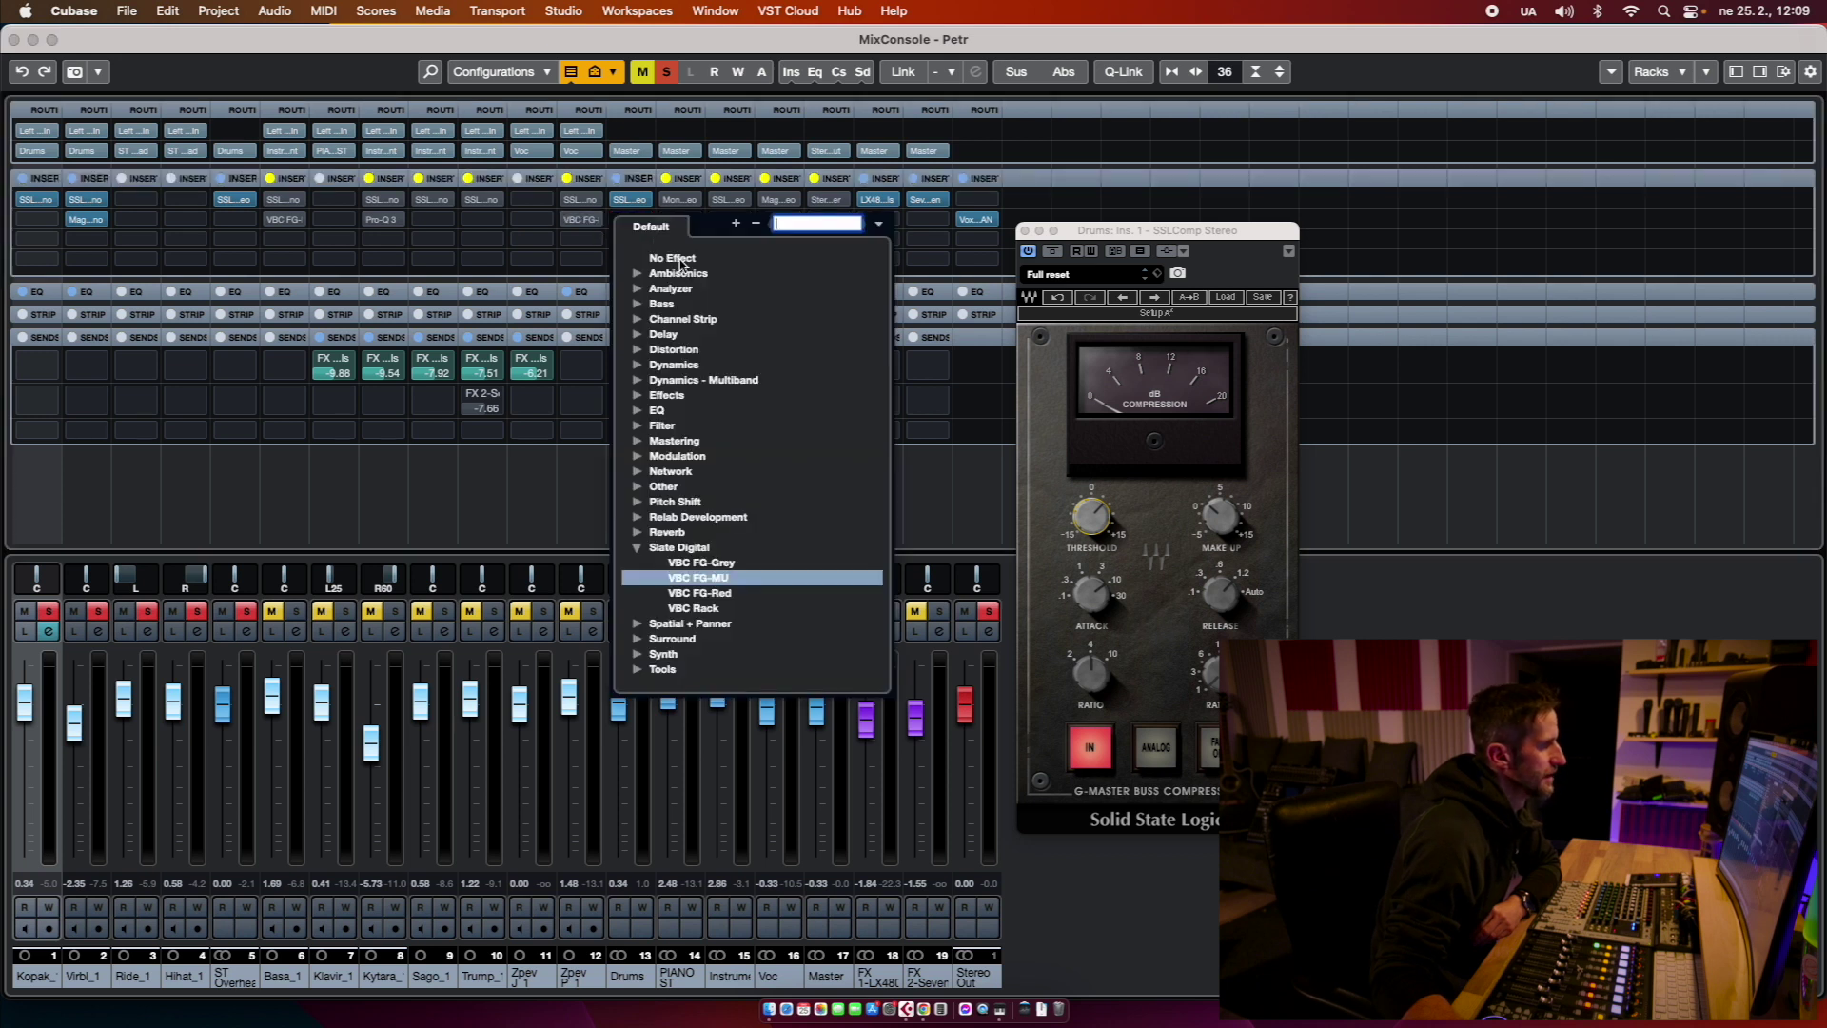
pyautogui.click(666, 211)
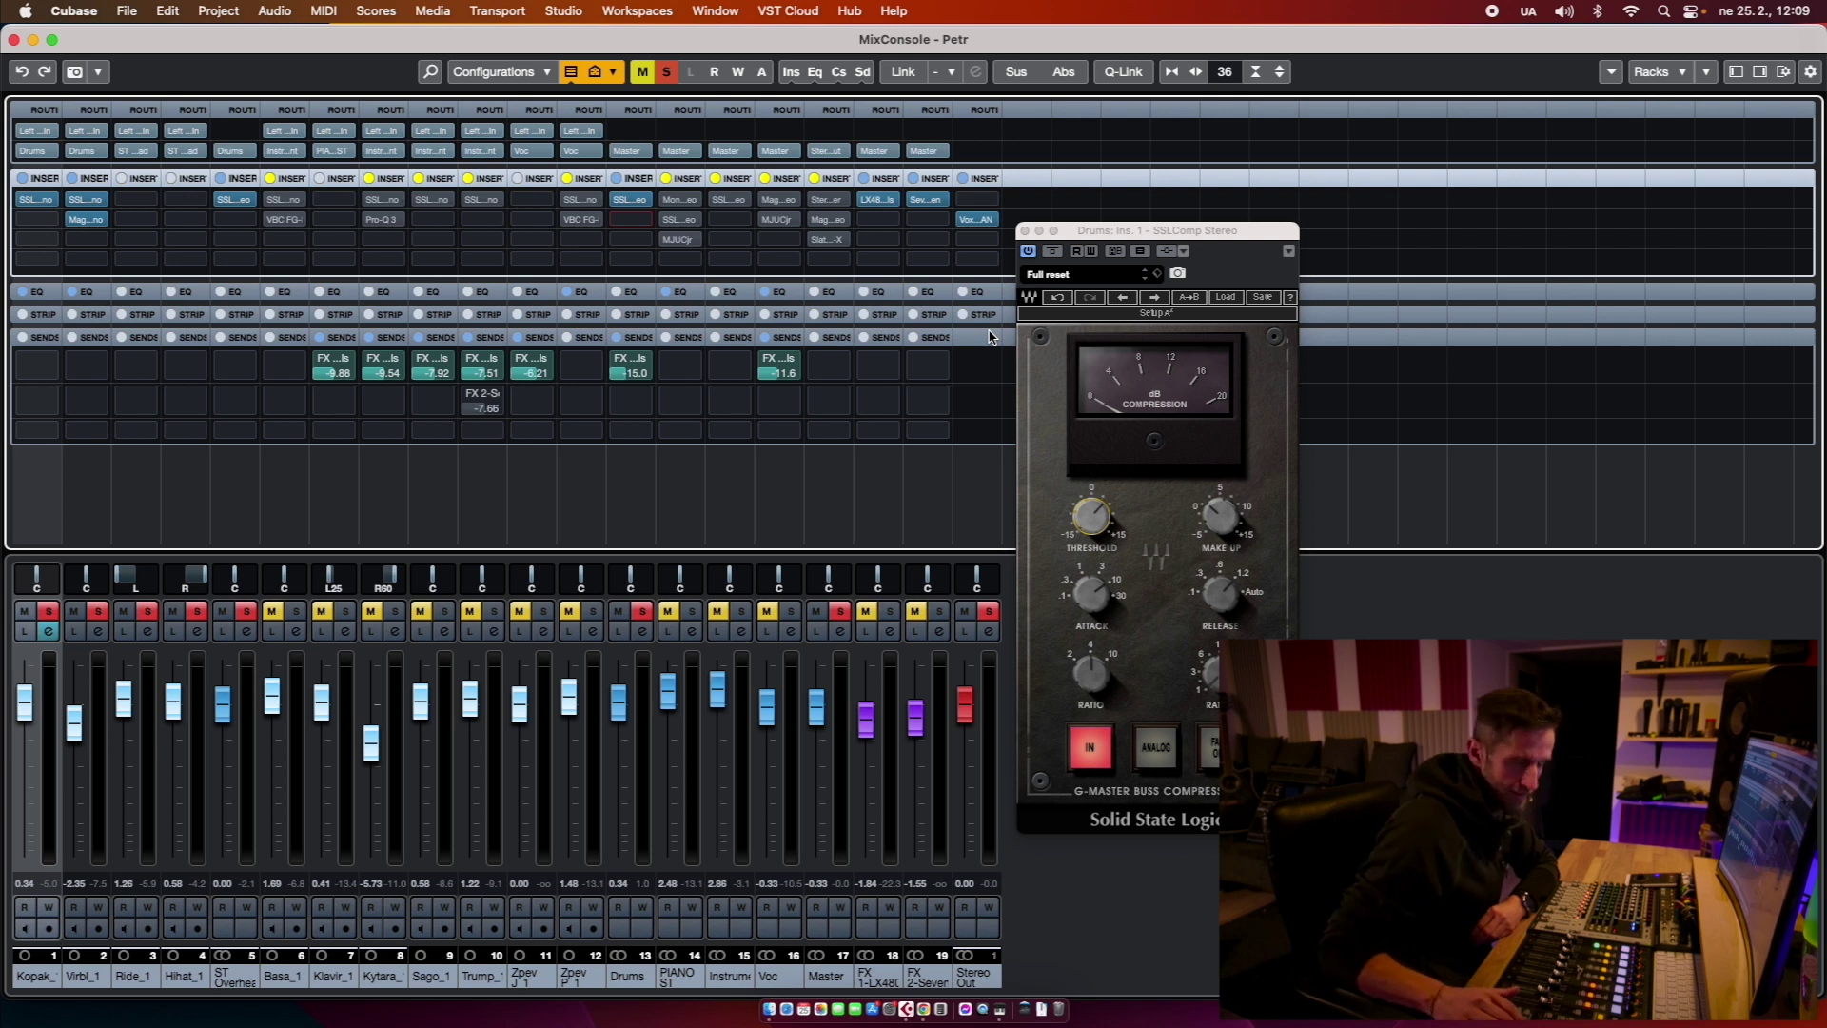
# Step: Play the drums, fine-tune the SSLComp threshold on the Drums group, and lower the Kopak_1 fader to -0.65 dB
pyautogui.press('space')
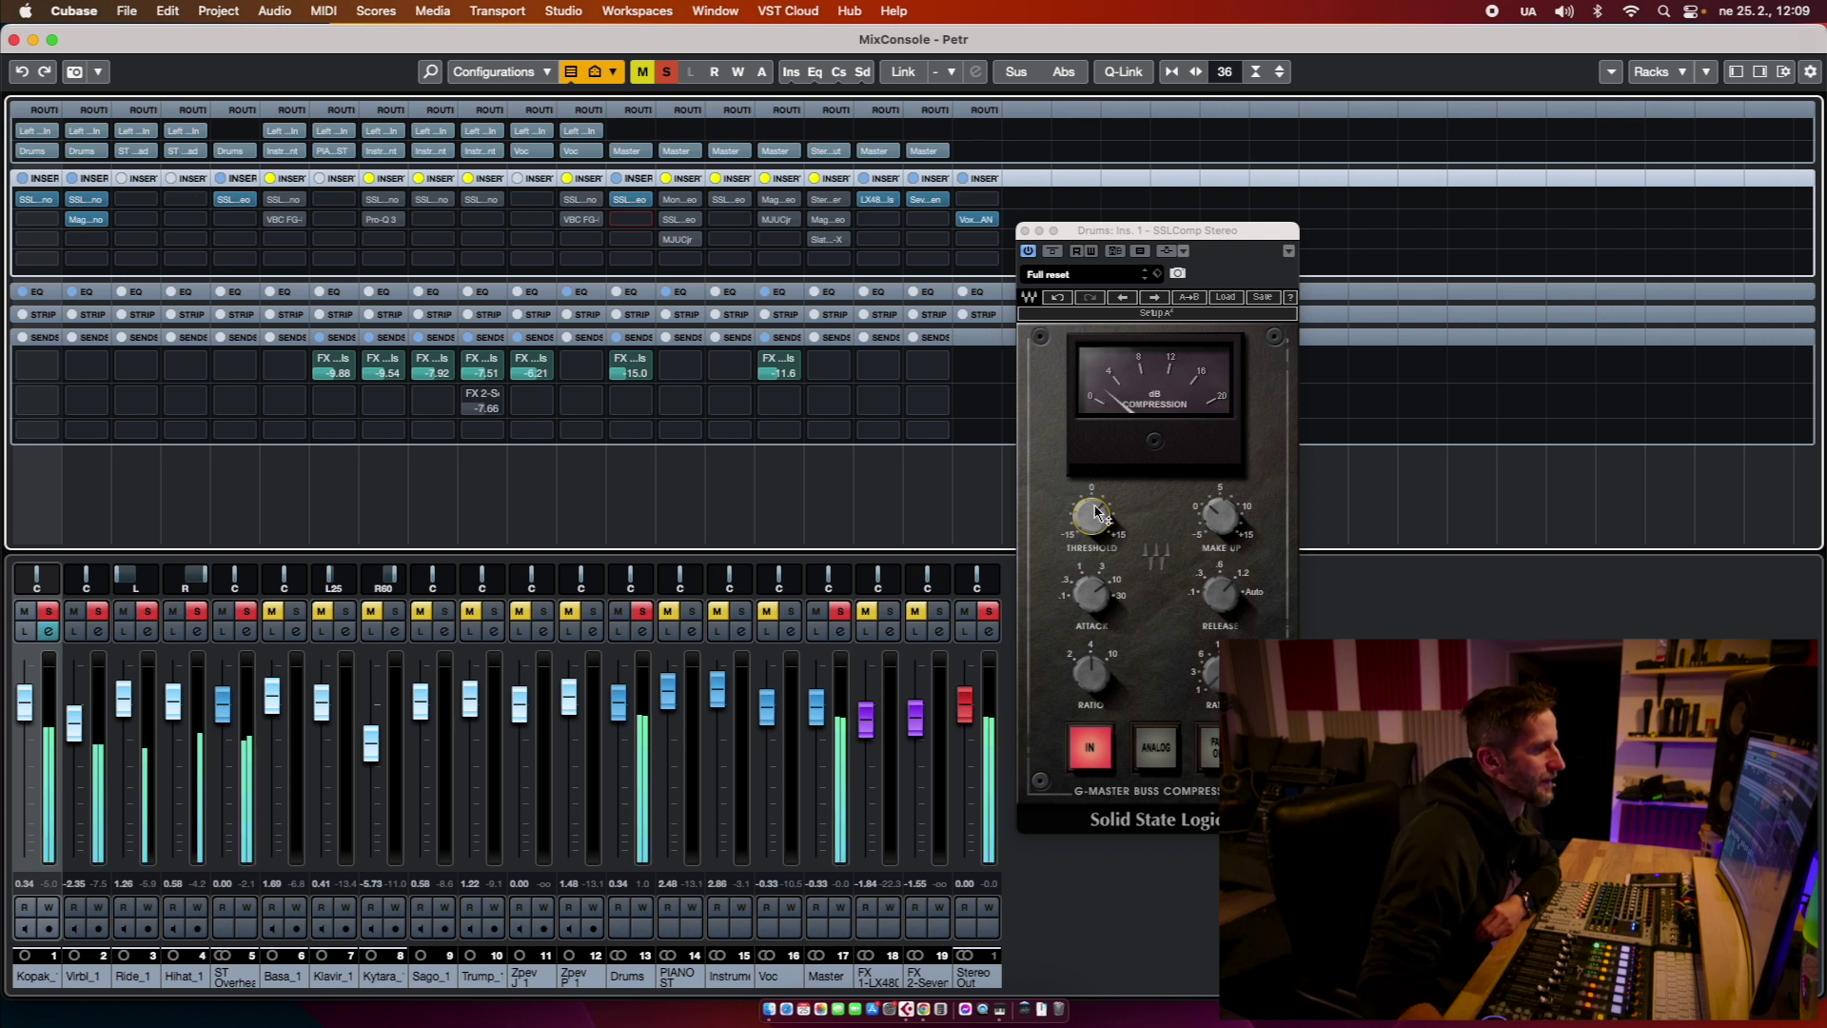
pyautogui.click(1092, 518)
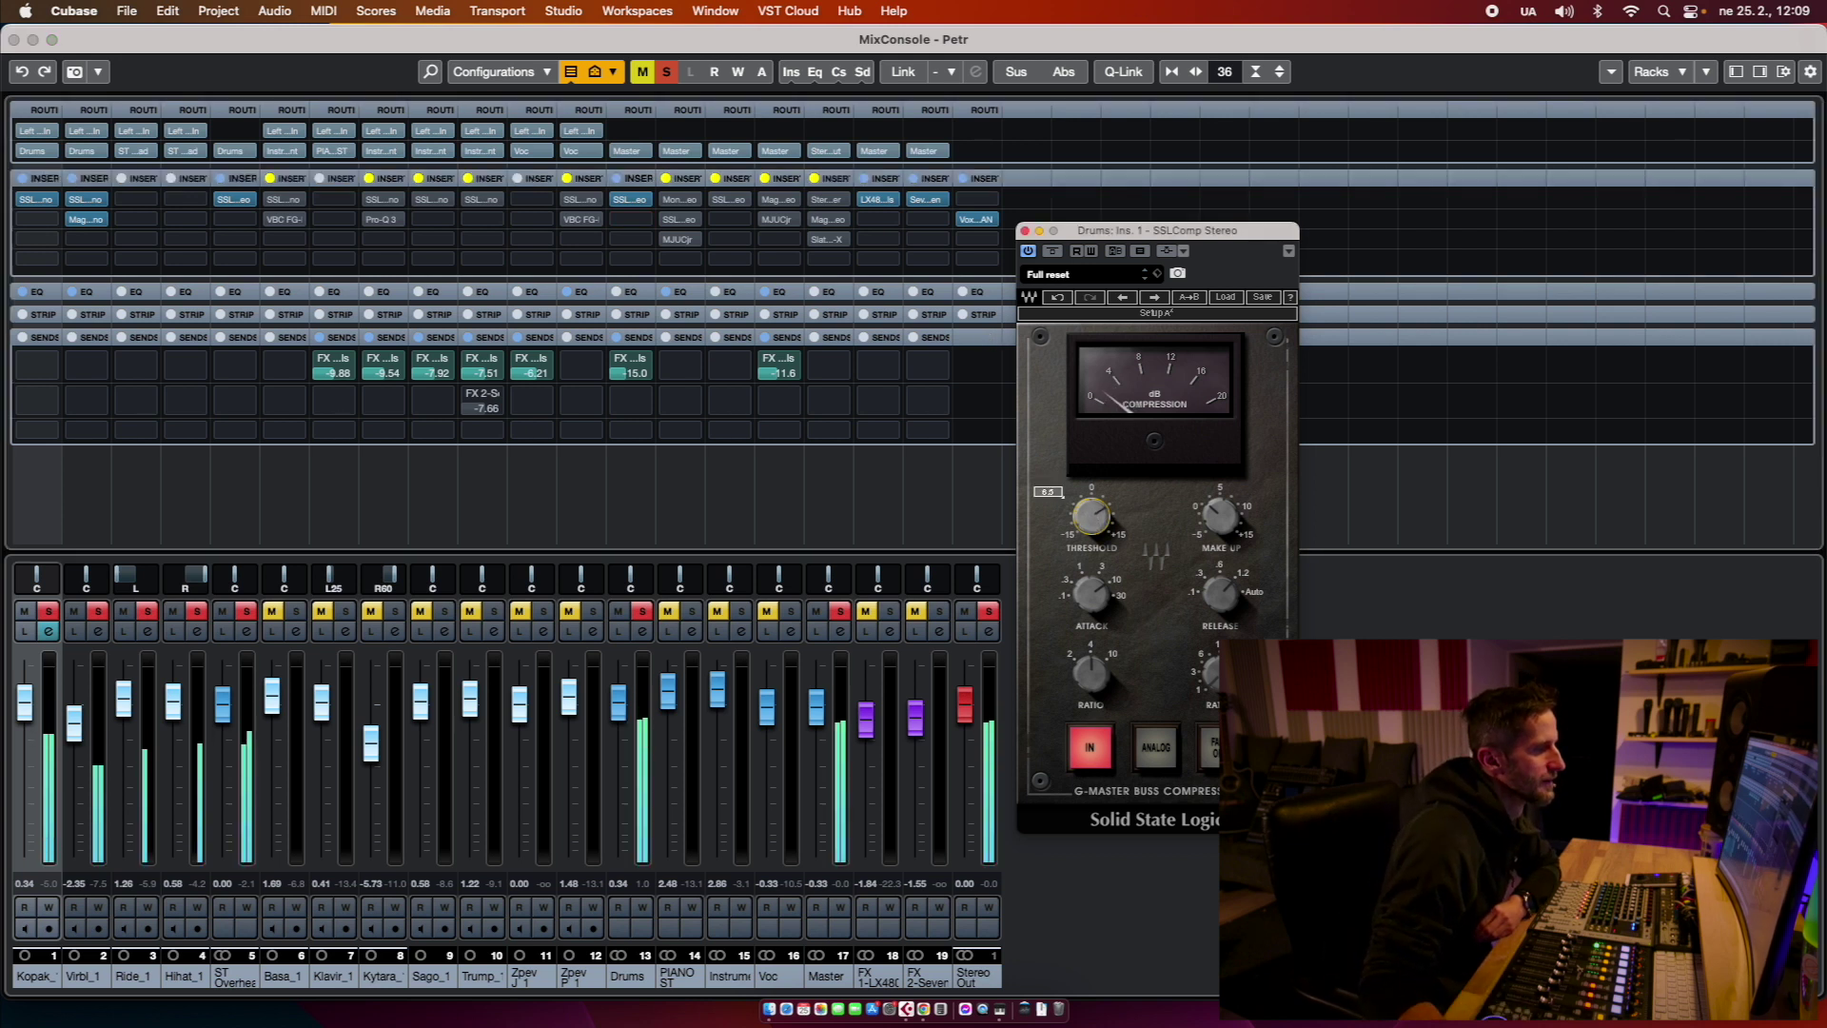
pyautogui.moveTo(1104, 522); pyautogui.dragTo(1102, 517)
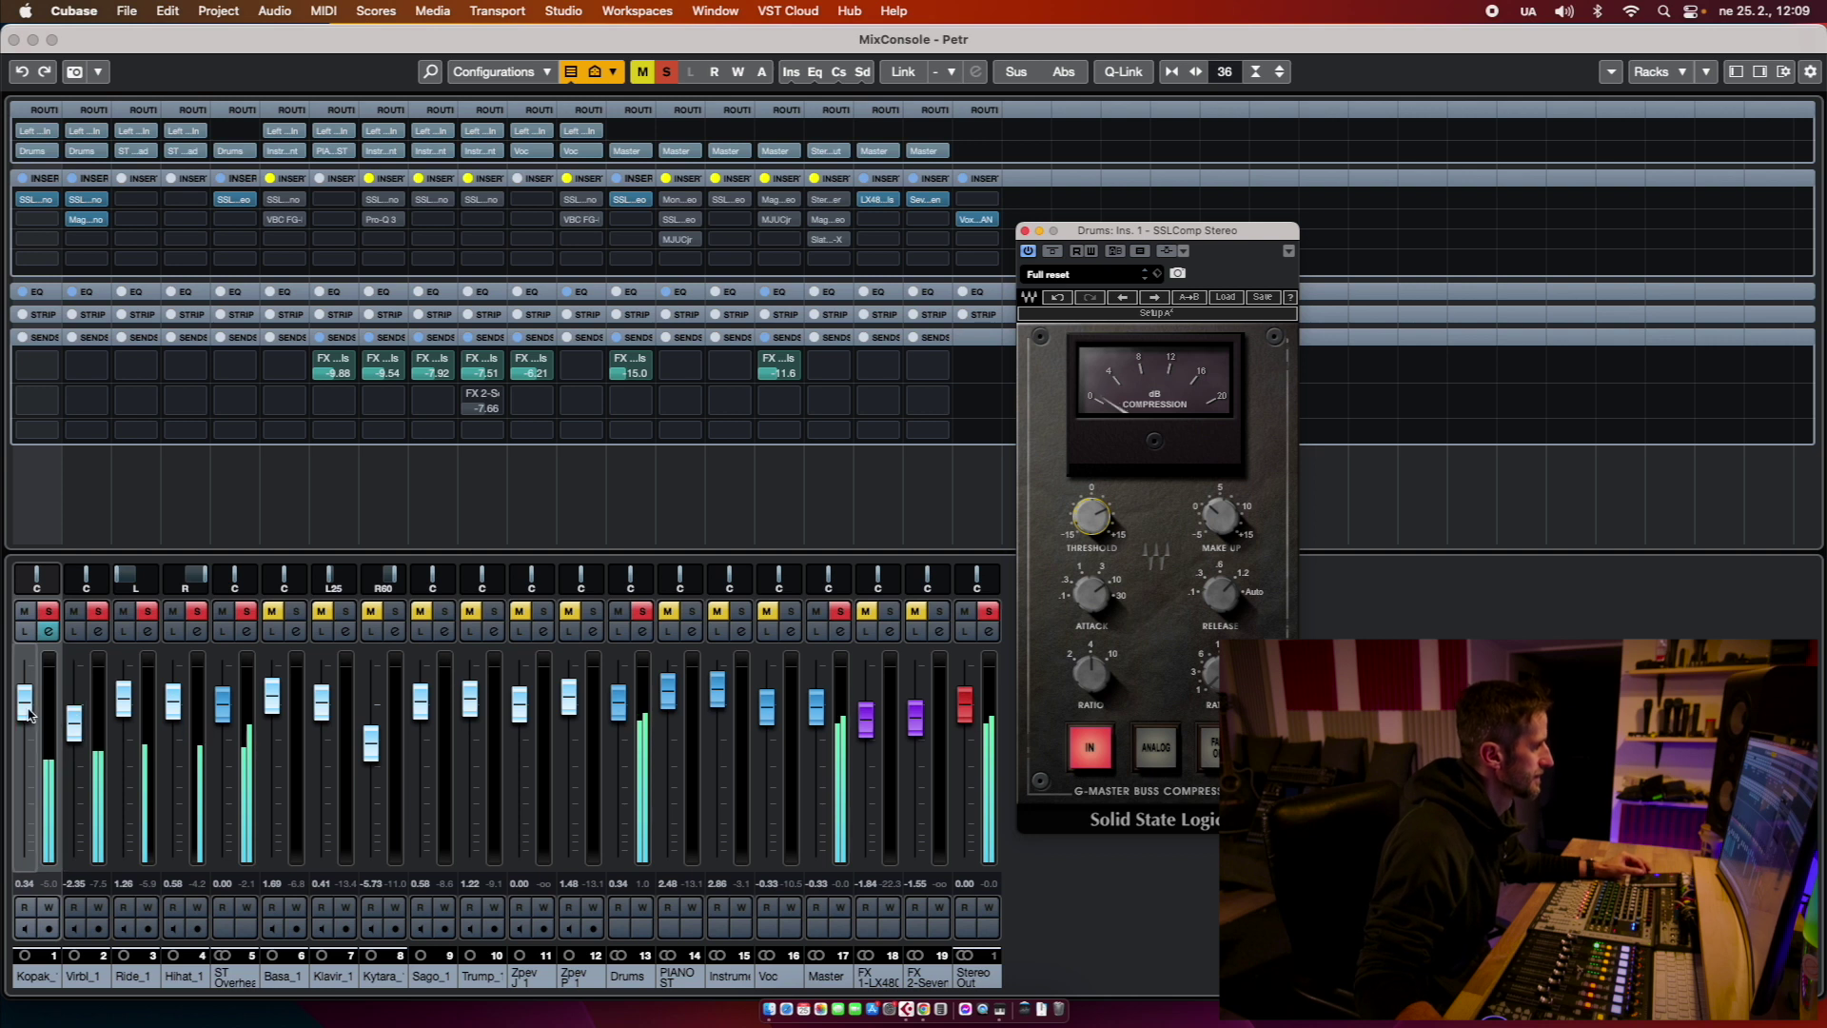
pyautogui.moveTo(27, 716); pyautogui.dragTo(29, 720)
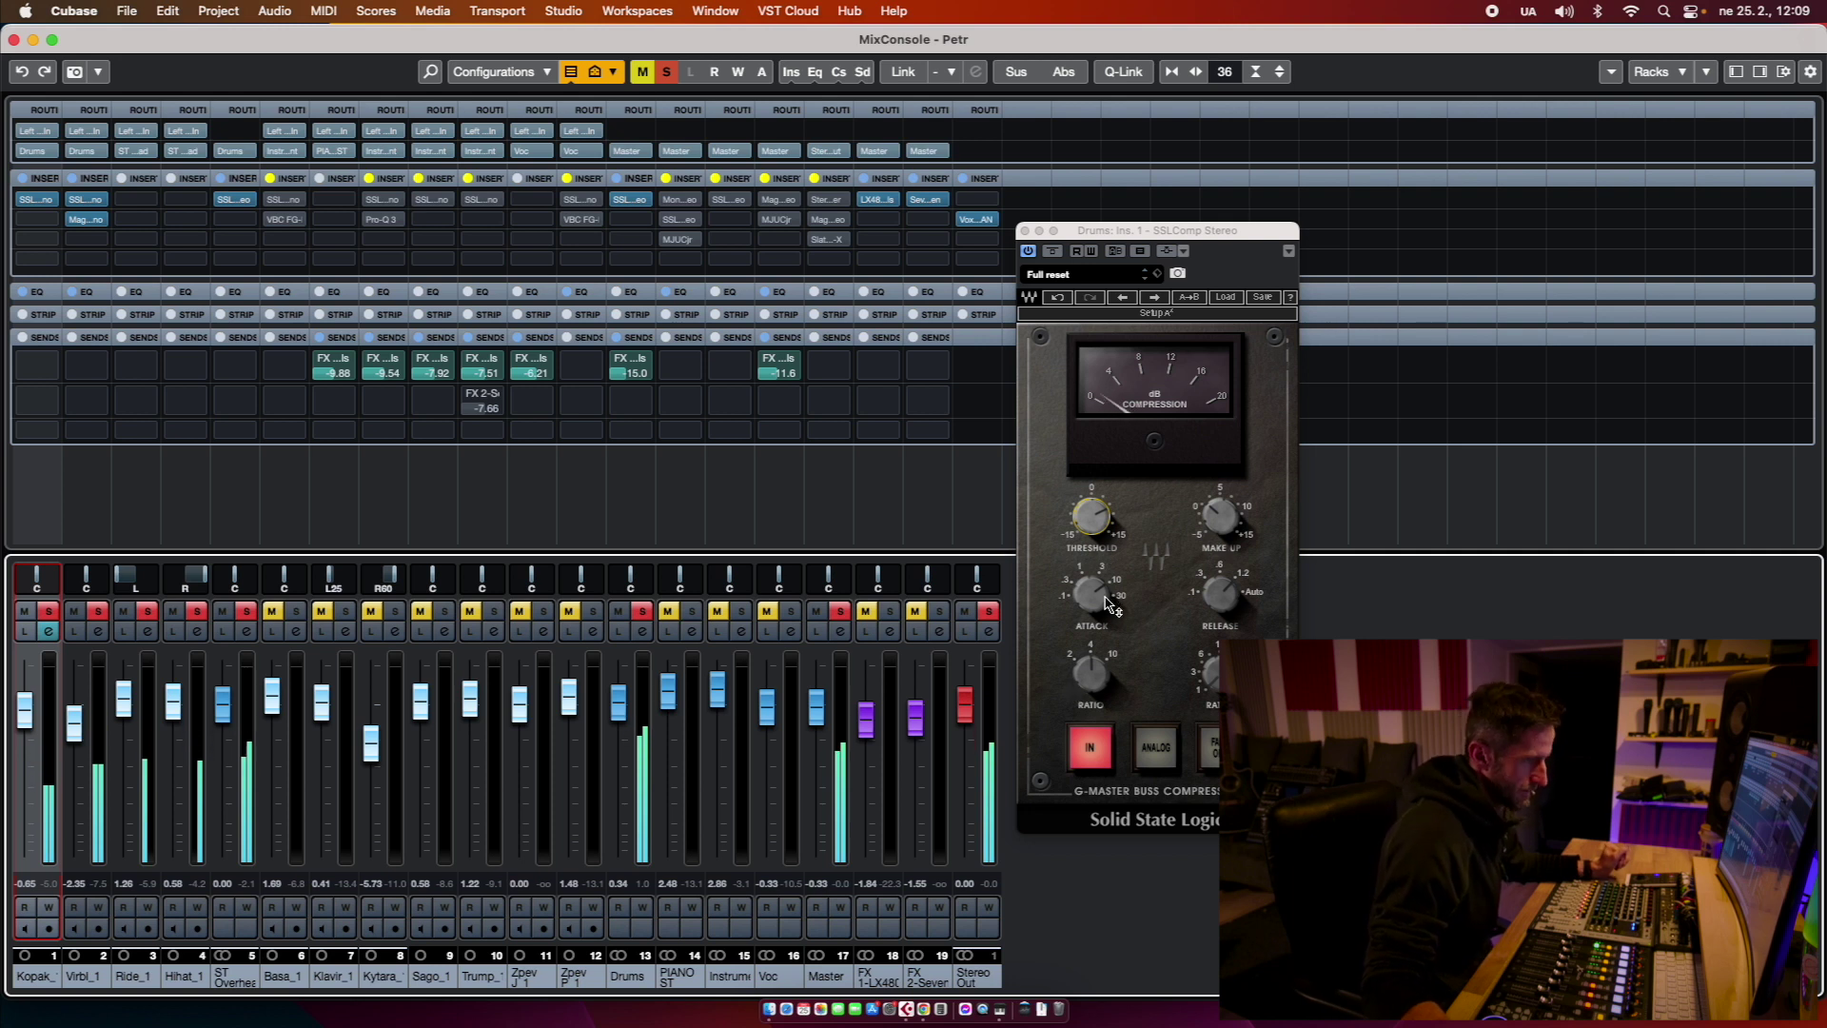
# Step: Check the attack and release of SSLComp on Drums, compare Analog mode on and off, and close the editor
pyautogui.moveTo(1118, 601)
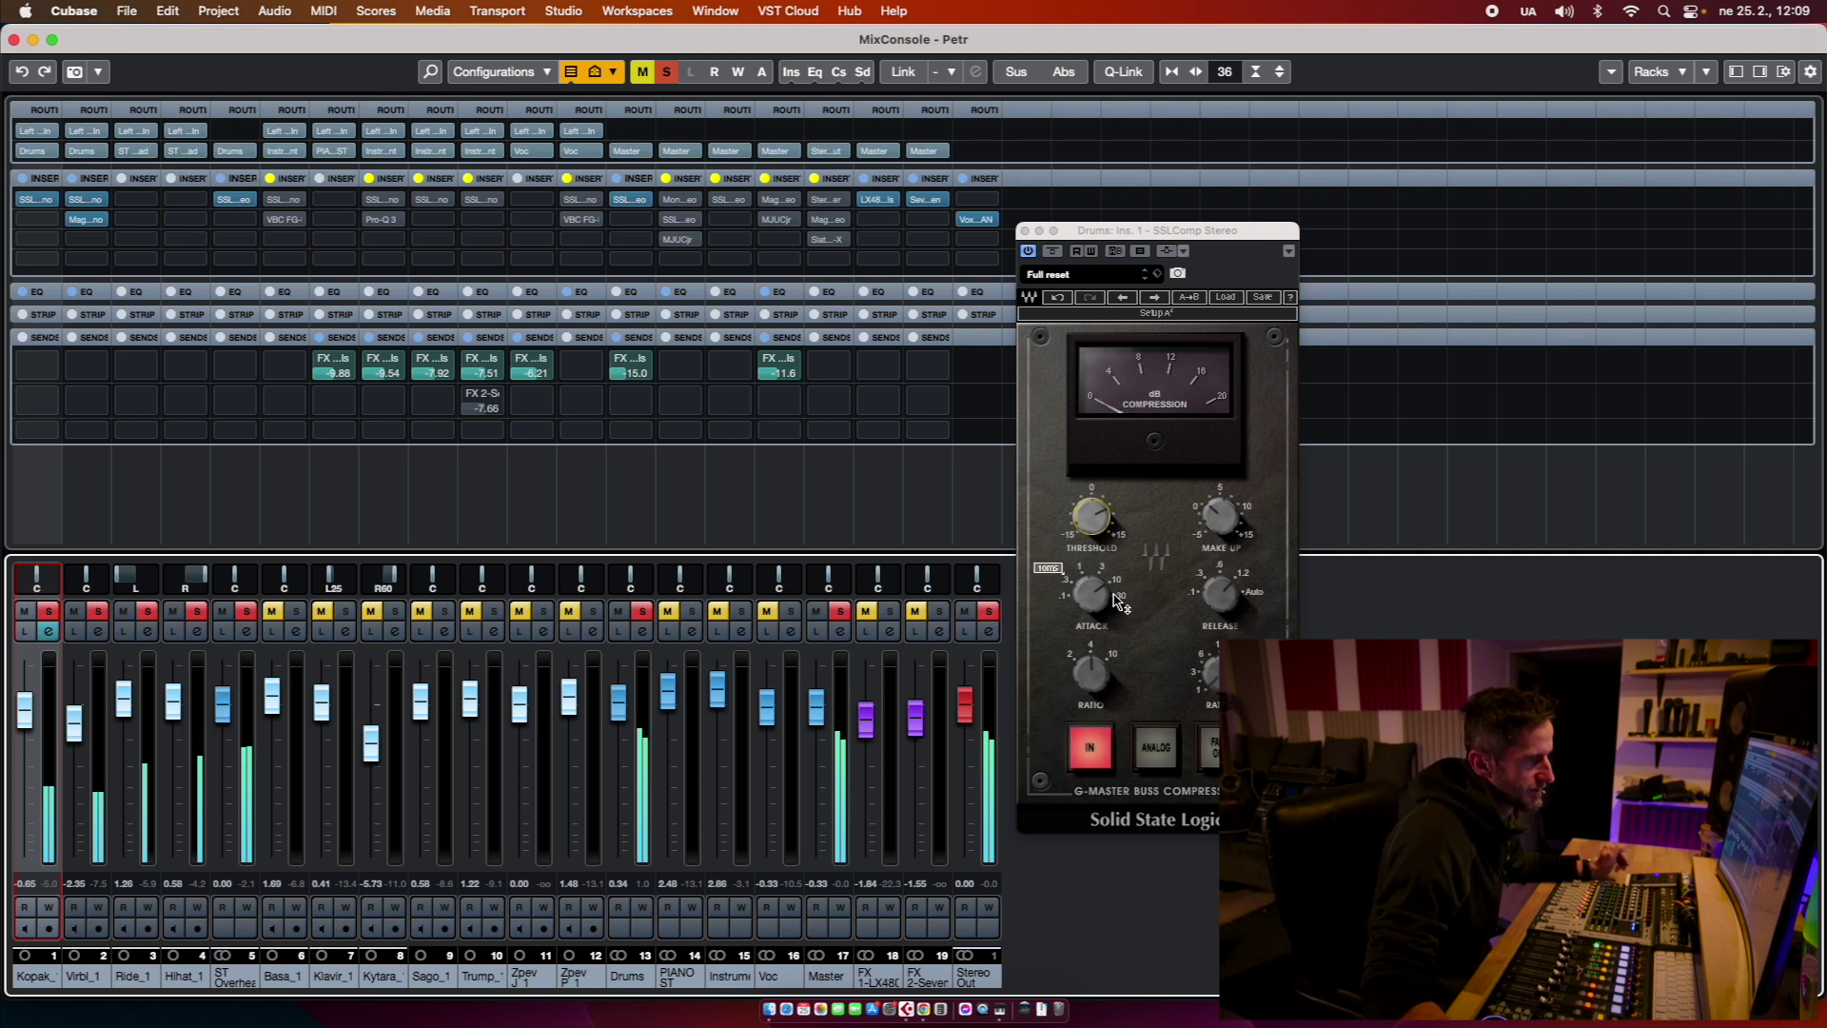
pyautogui.click(1221, 594)
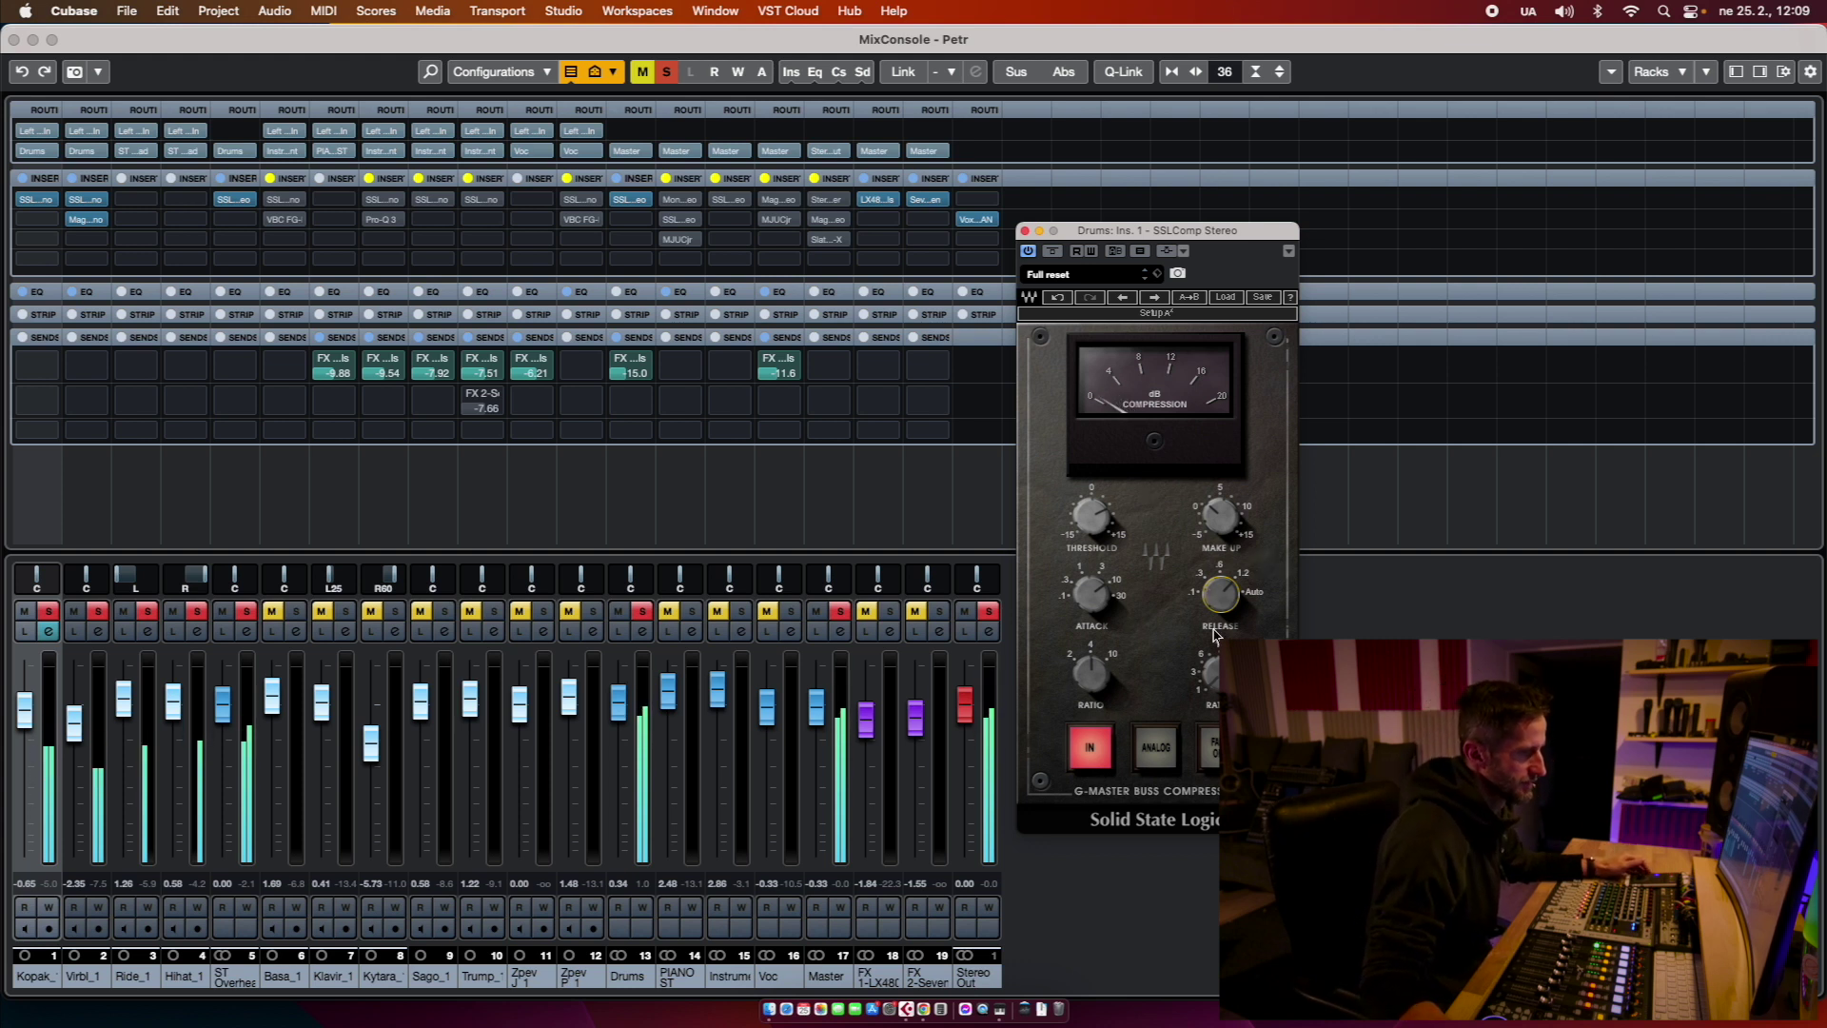
pyautogui.click(1157, 751)
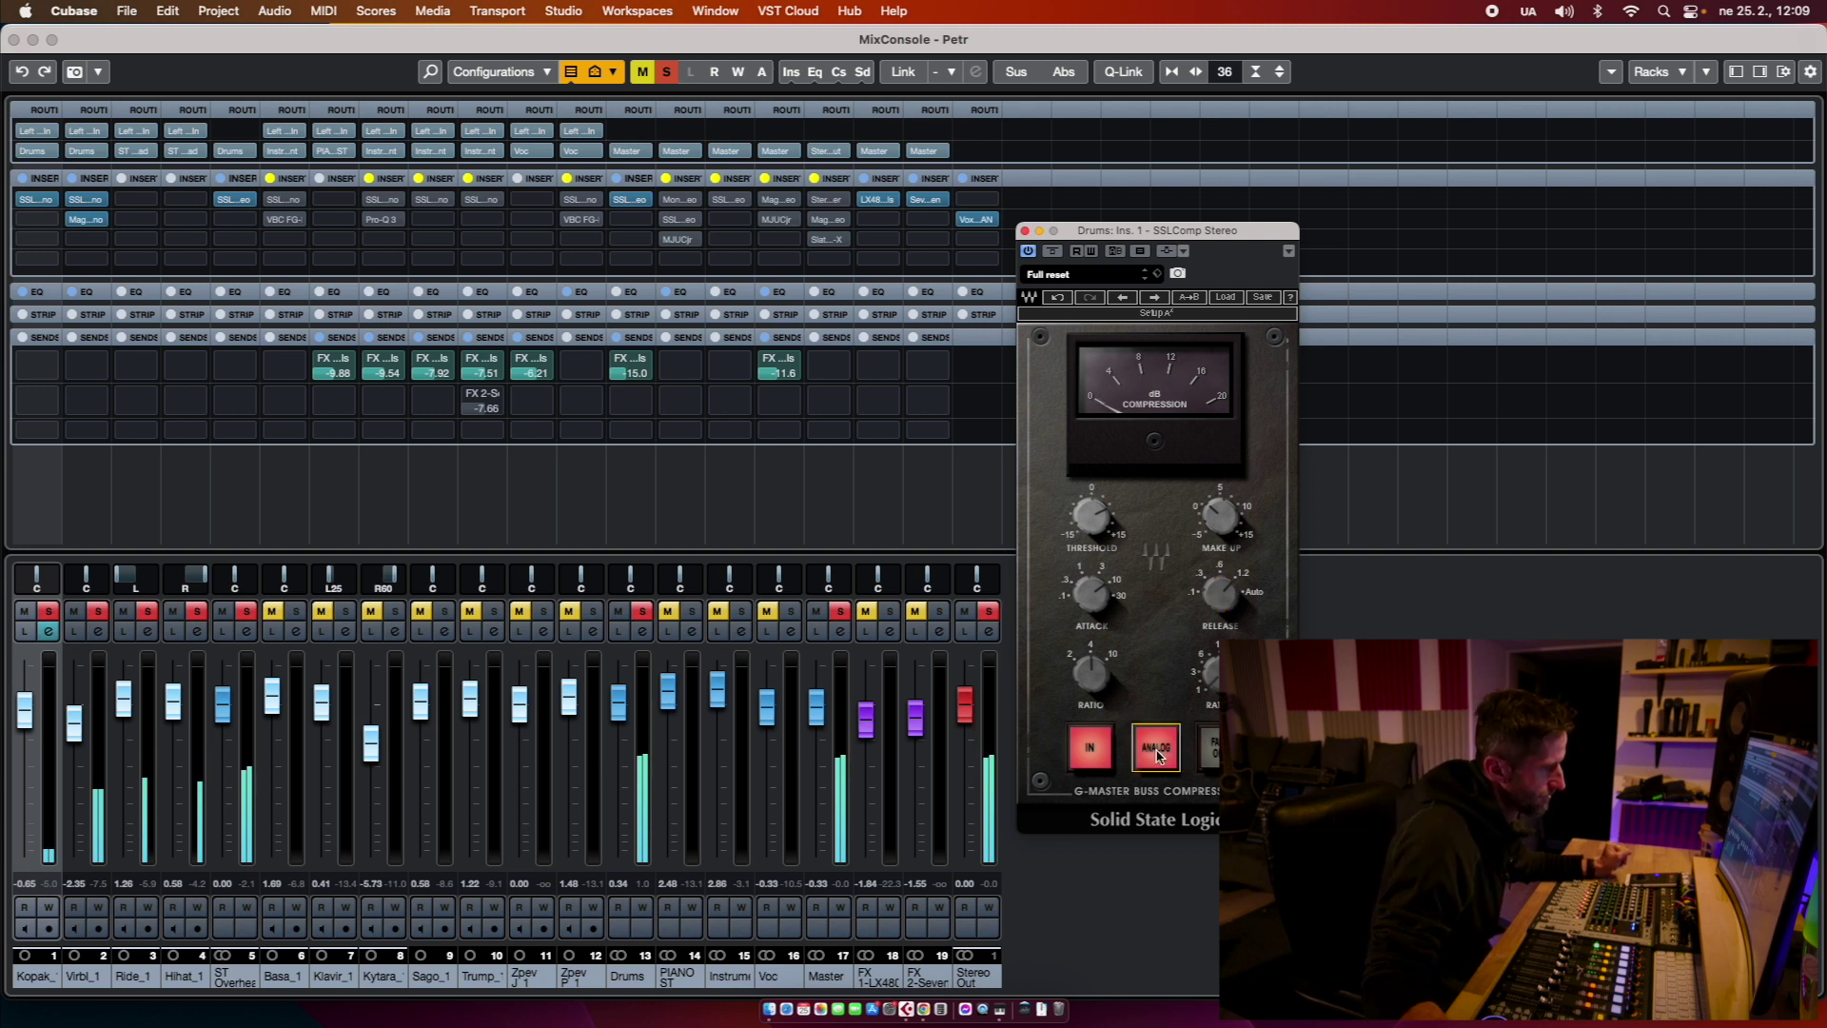
pyautogui.click(1157, 752)
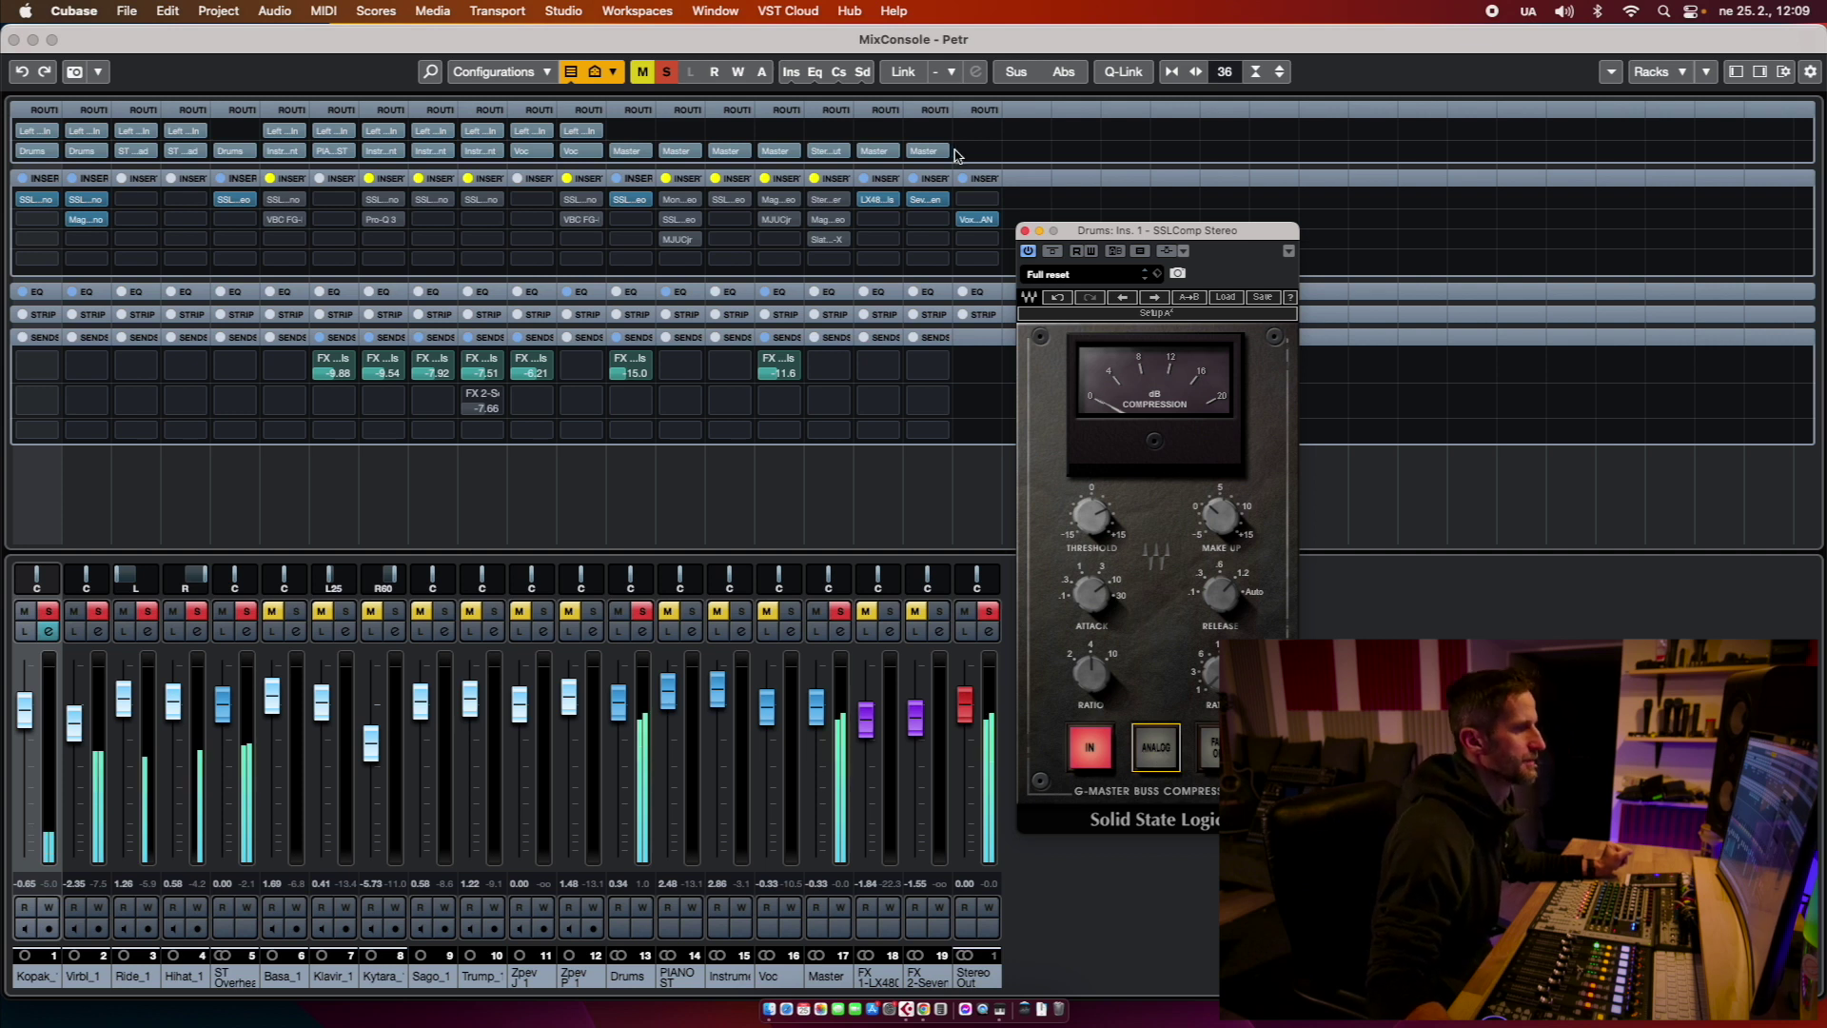
pyautogui.click(1025, 232)
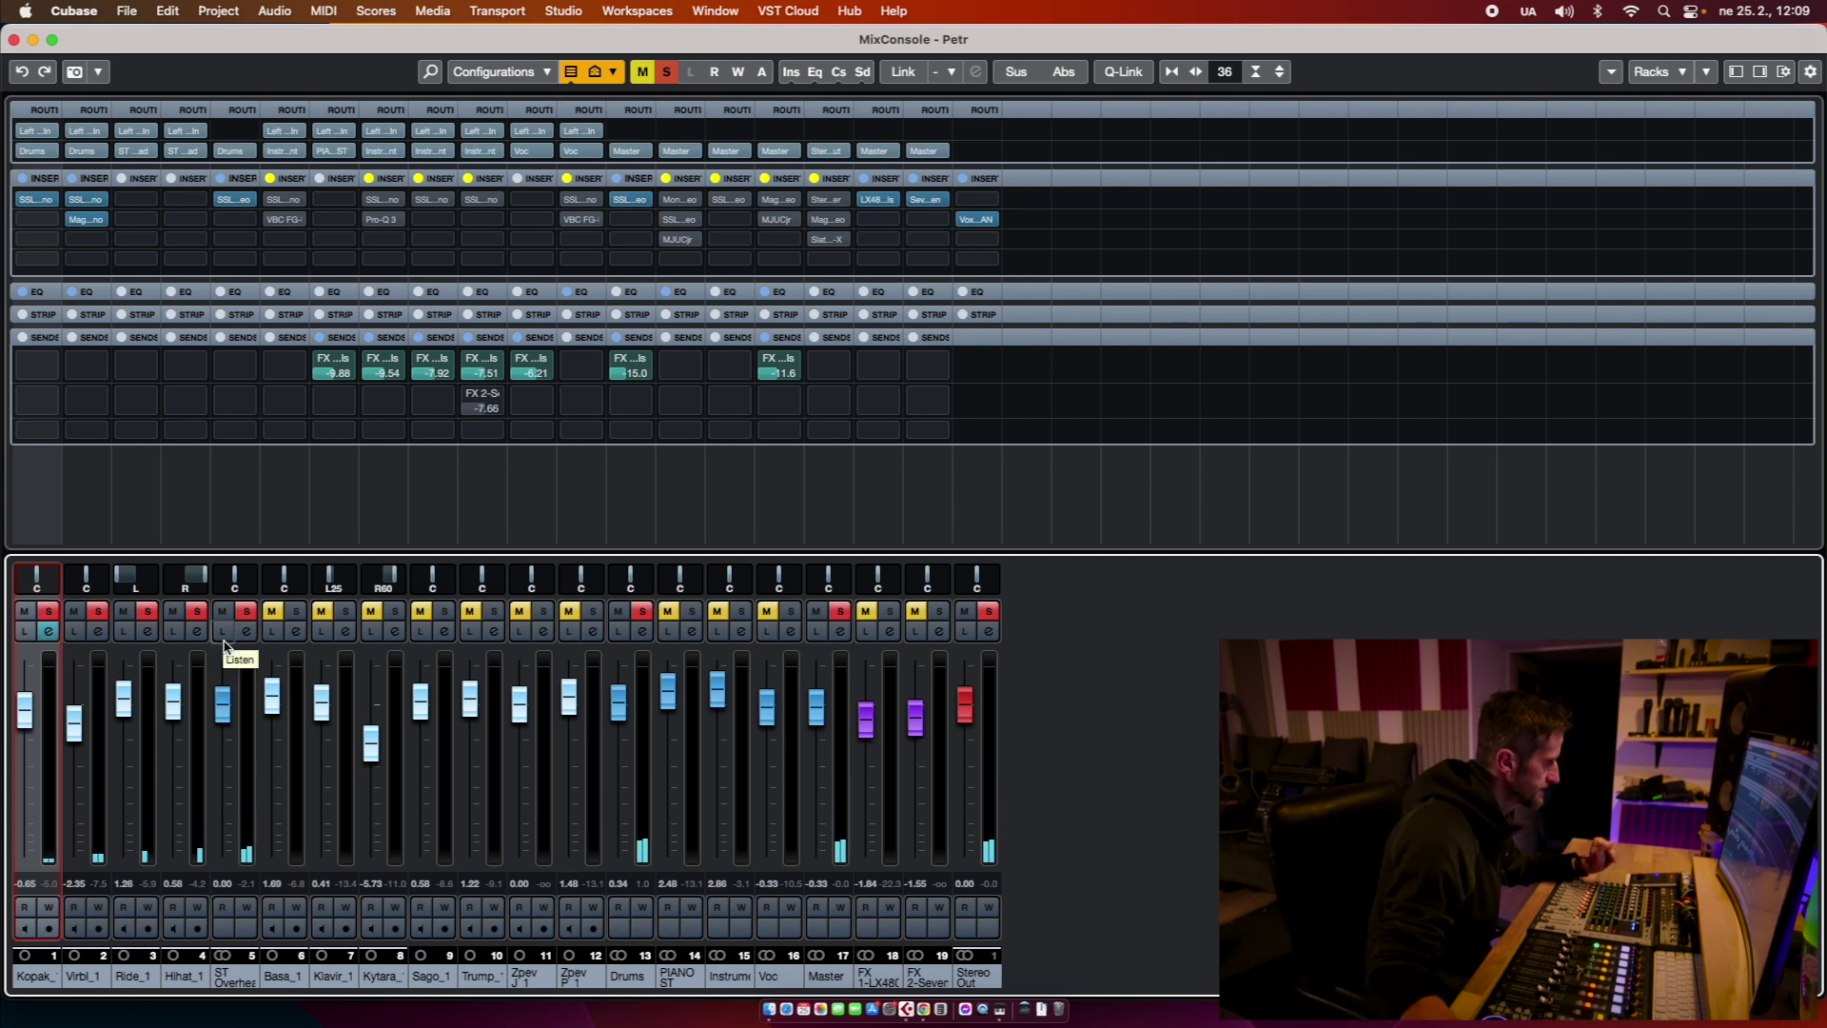
# Step: Solo Basa_1 and take ST Overhead, Hihat_1, Ride_1, Virbl_1 and Kopak_1 out of solo
pyautogui.click(296, 610)
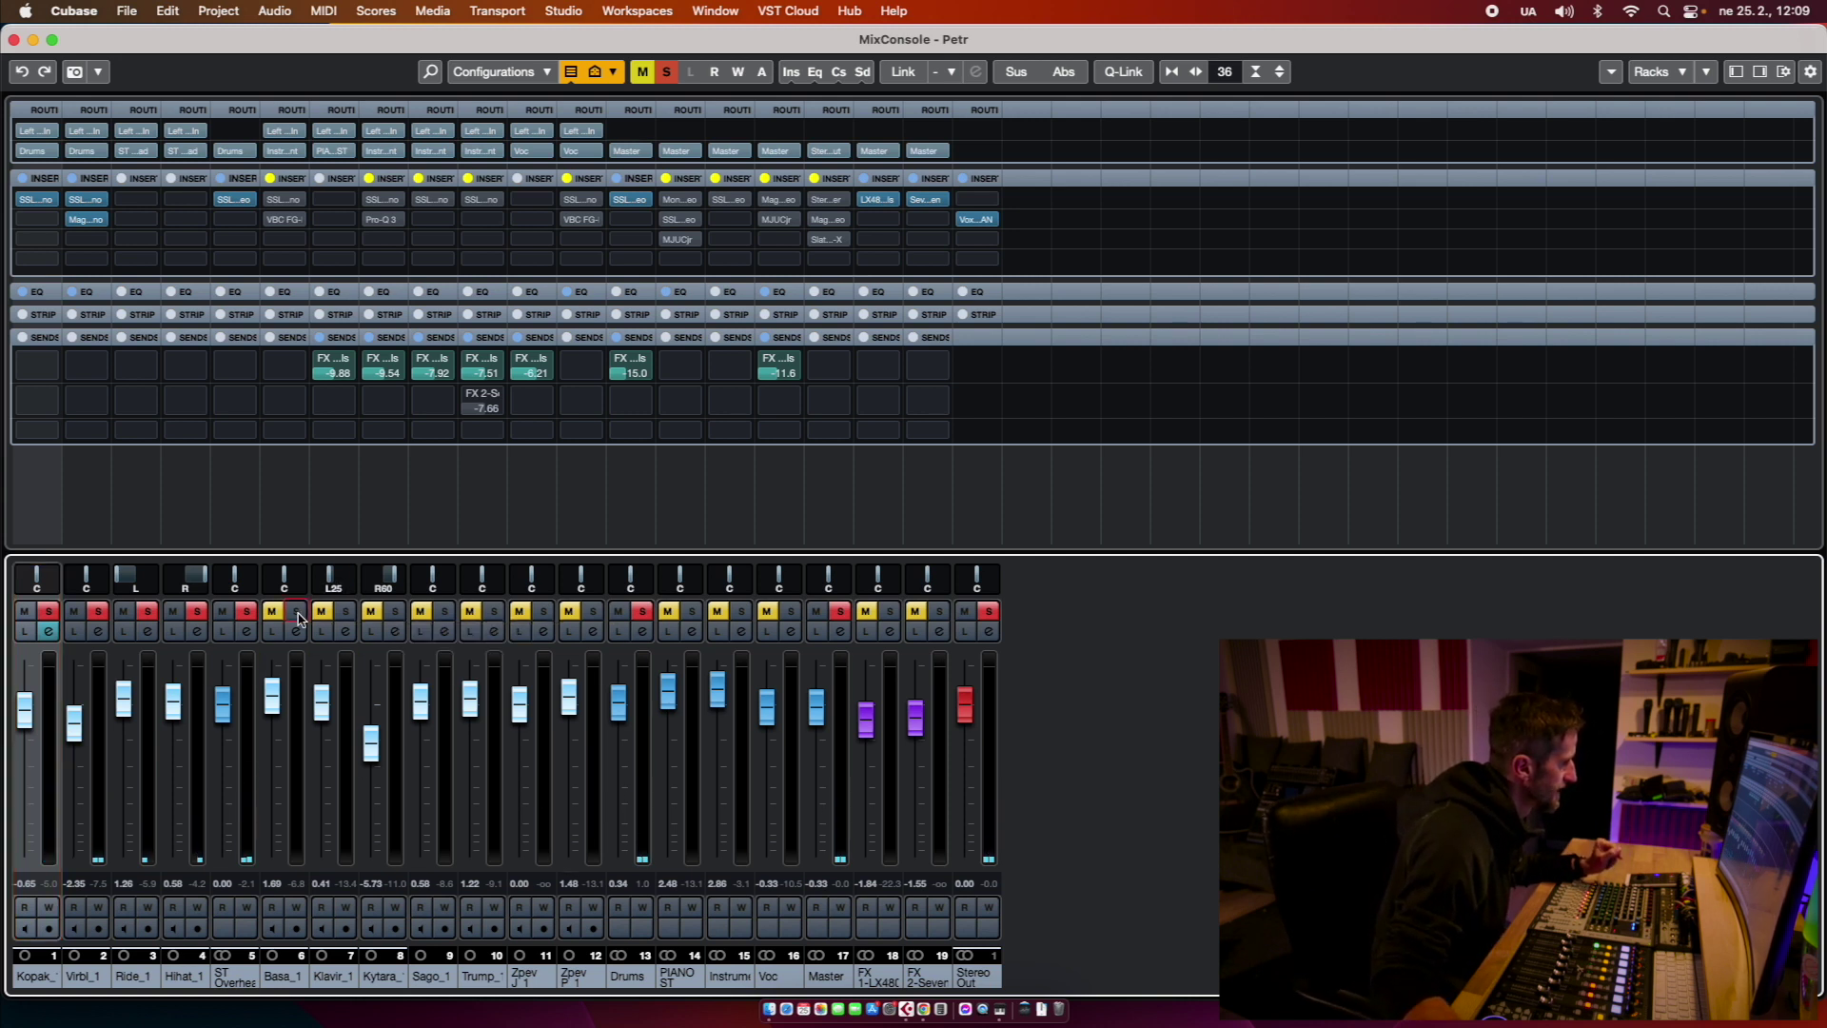
pyautogui.click(246, 610)
pyautogui.click(197, 610)
pyautogui.click(148, 610)
pyautogui.click(98, 610)
pyautogui.click(49, 610)
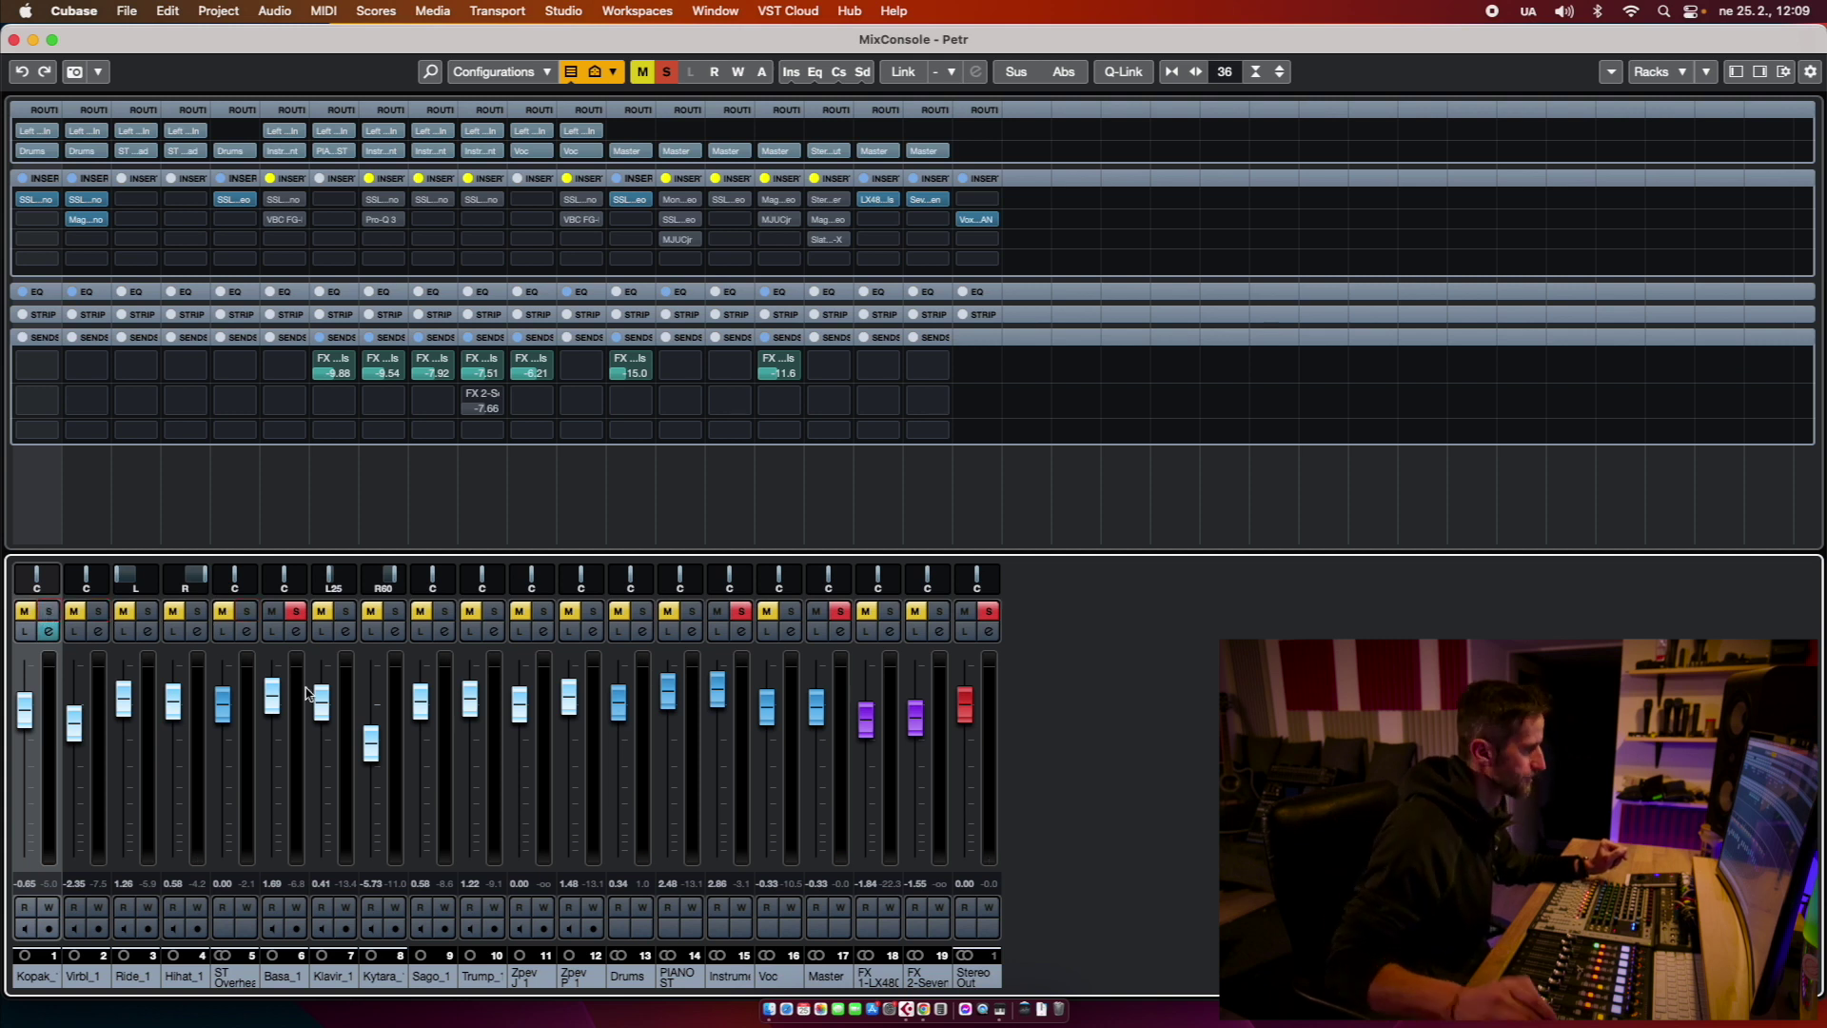
# Step: Activate the SSLChannel Mono insert on Basa_1 and adjust its LMF gain, LMF frequency and LF band while listening to the bass
pyautogui.click(284, 201)
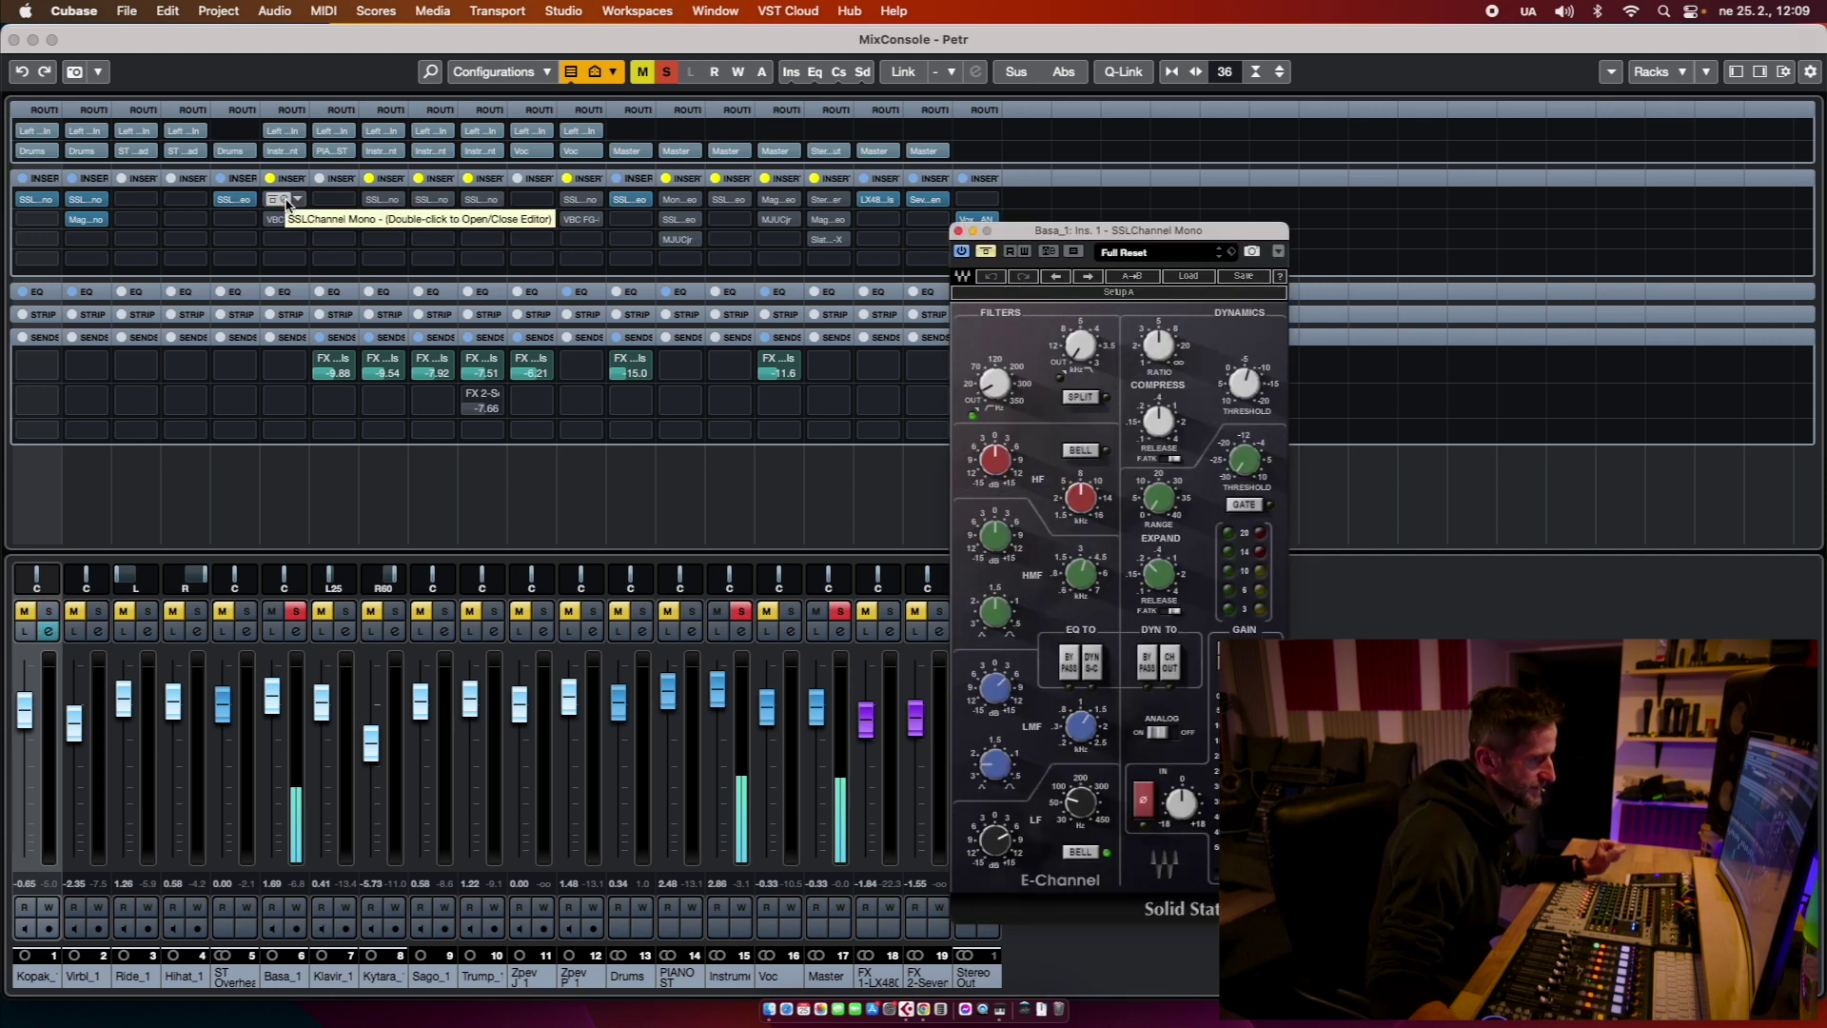
pyautogui.click(987, 252)
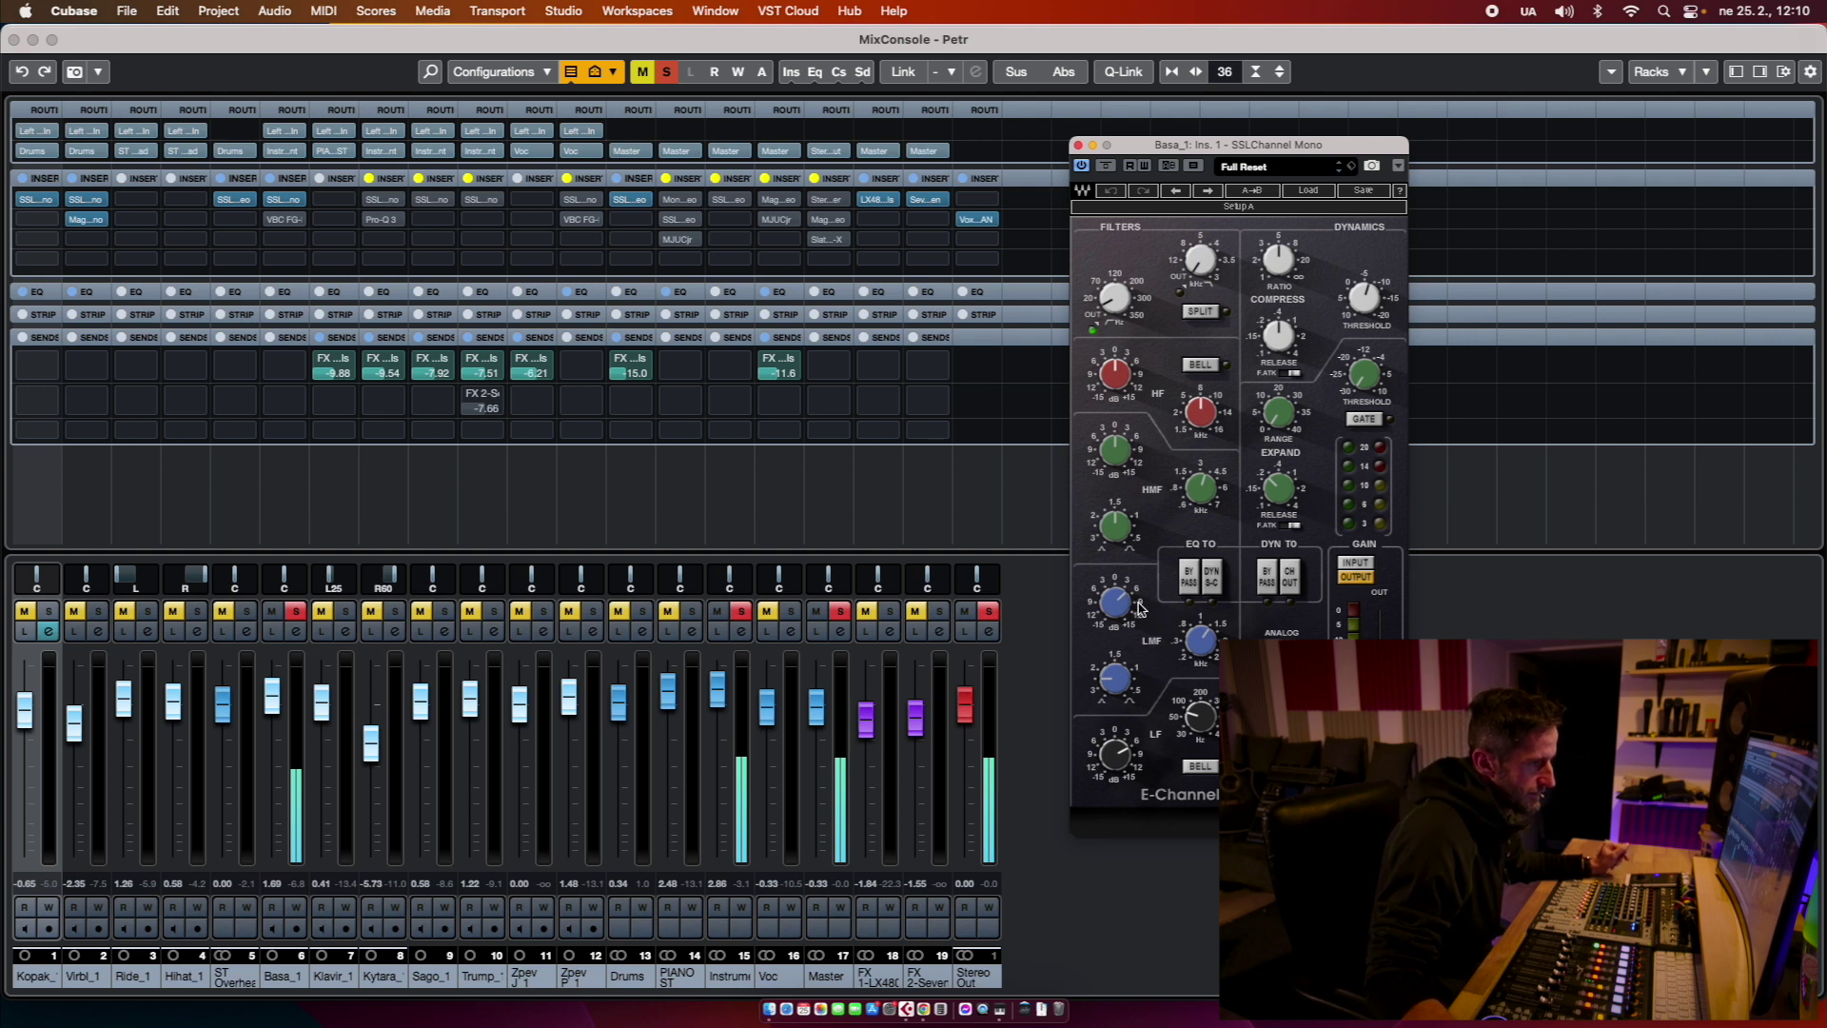
pyautogui.moveTo(1113, 609); pyautogui.dragTo(1113, 601)
pyautogui.moveTo(1201, 641); pyautogui.dragTo(1201, 635)
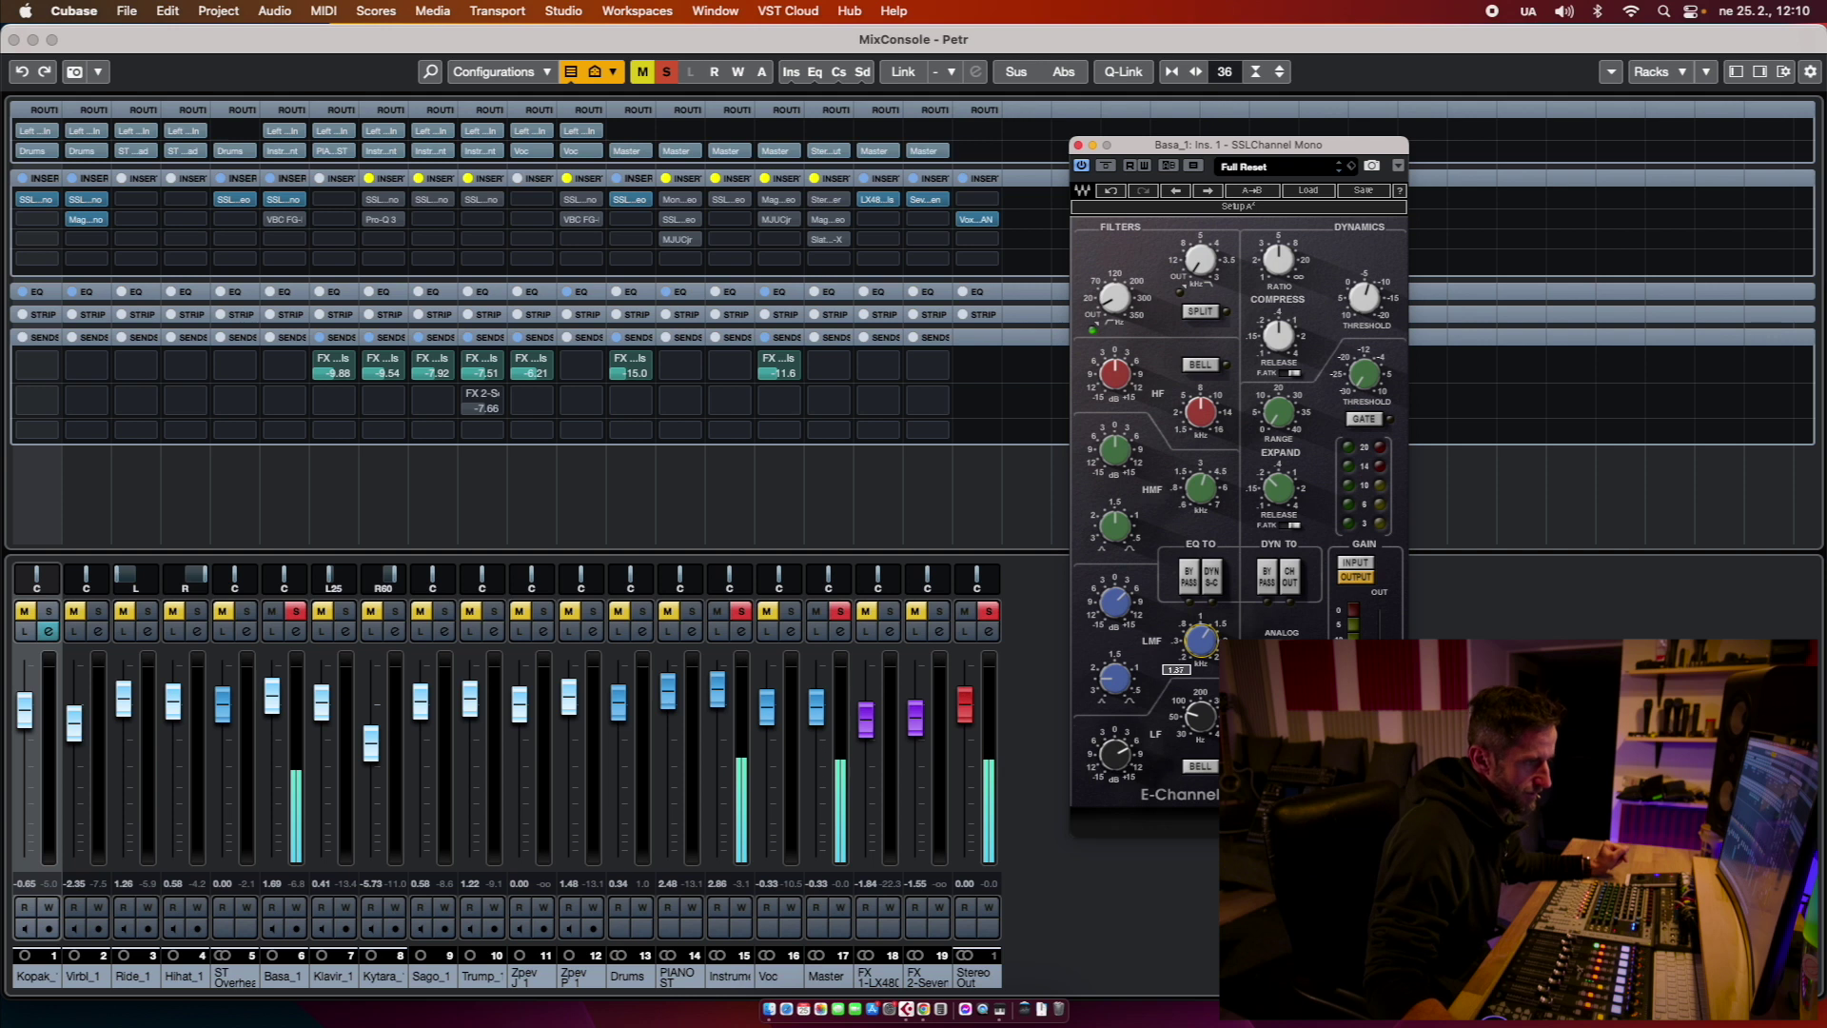
pyautogui.moveTo(1120, 767); pyautogui.dragTo(1211, 725)
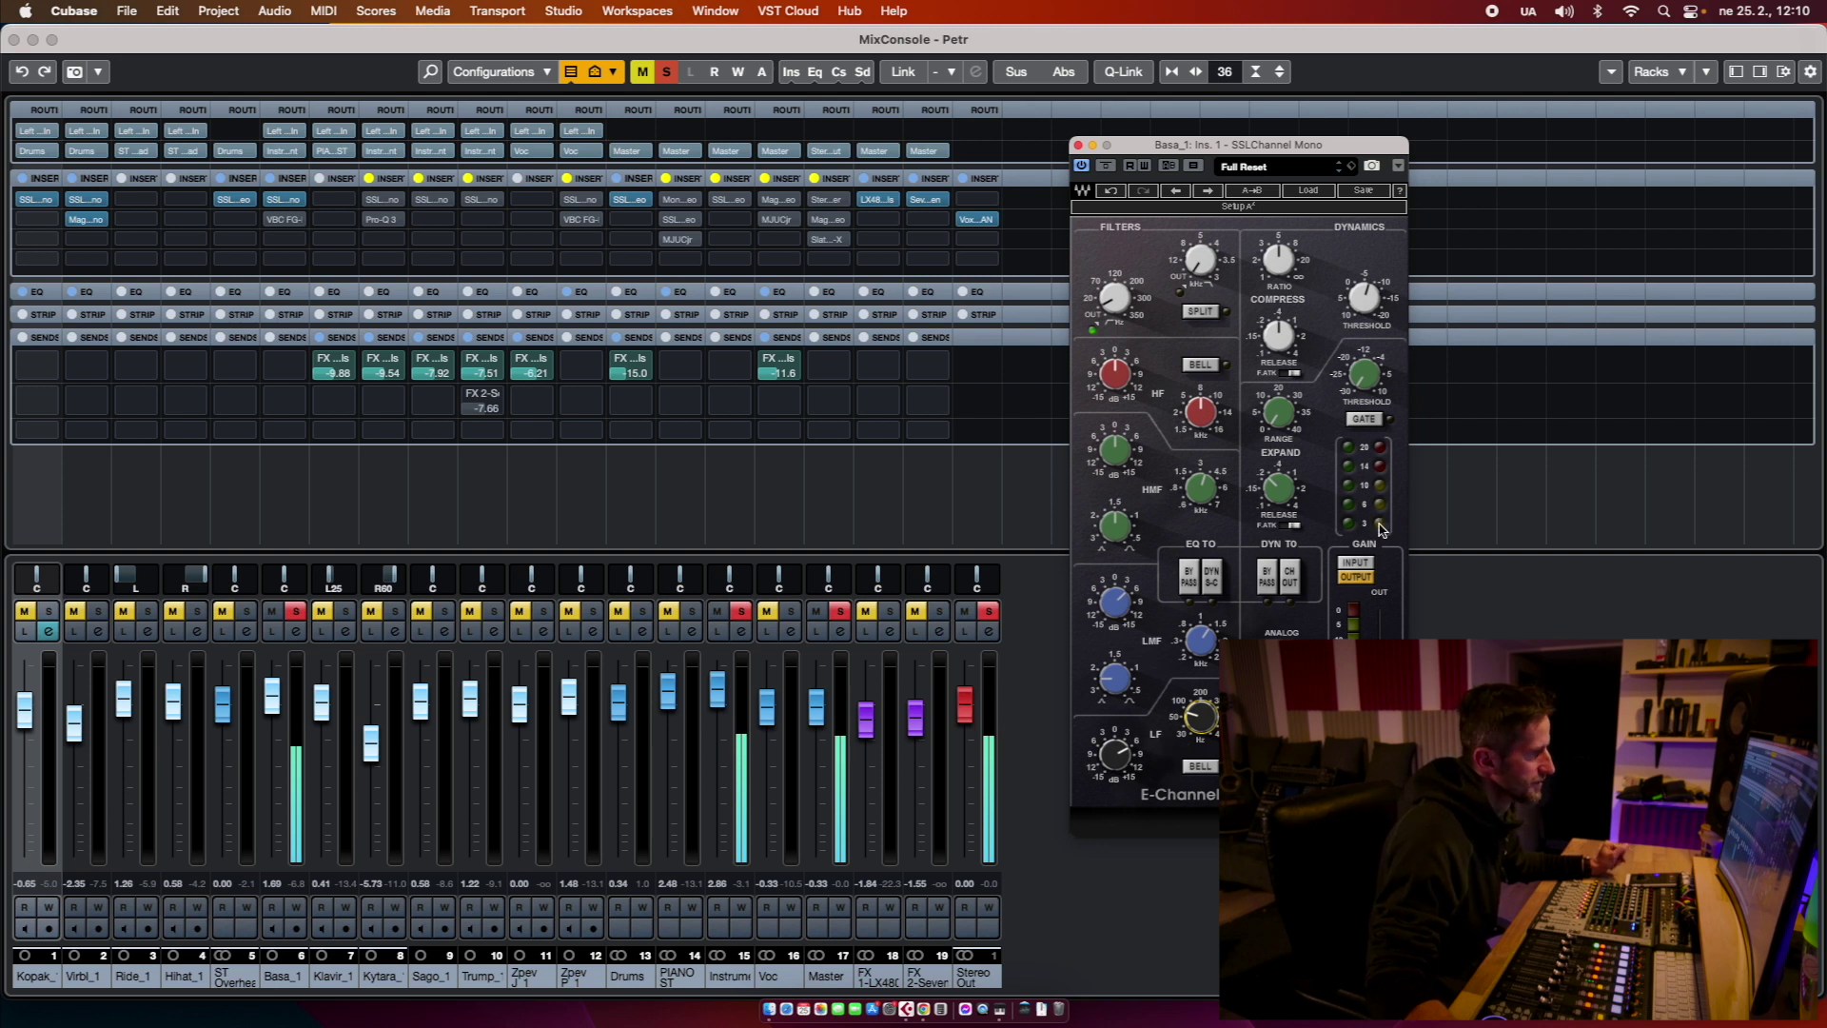
# Step: Activate the VBC FG-MU insert on Basa_1, check its input gain, and compare the bass with the compressor bypassed and active
pyautogui.click(279, 225)
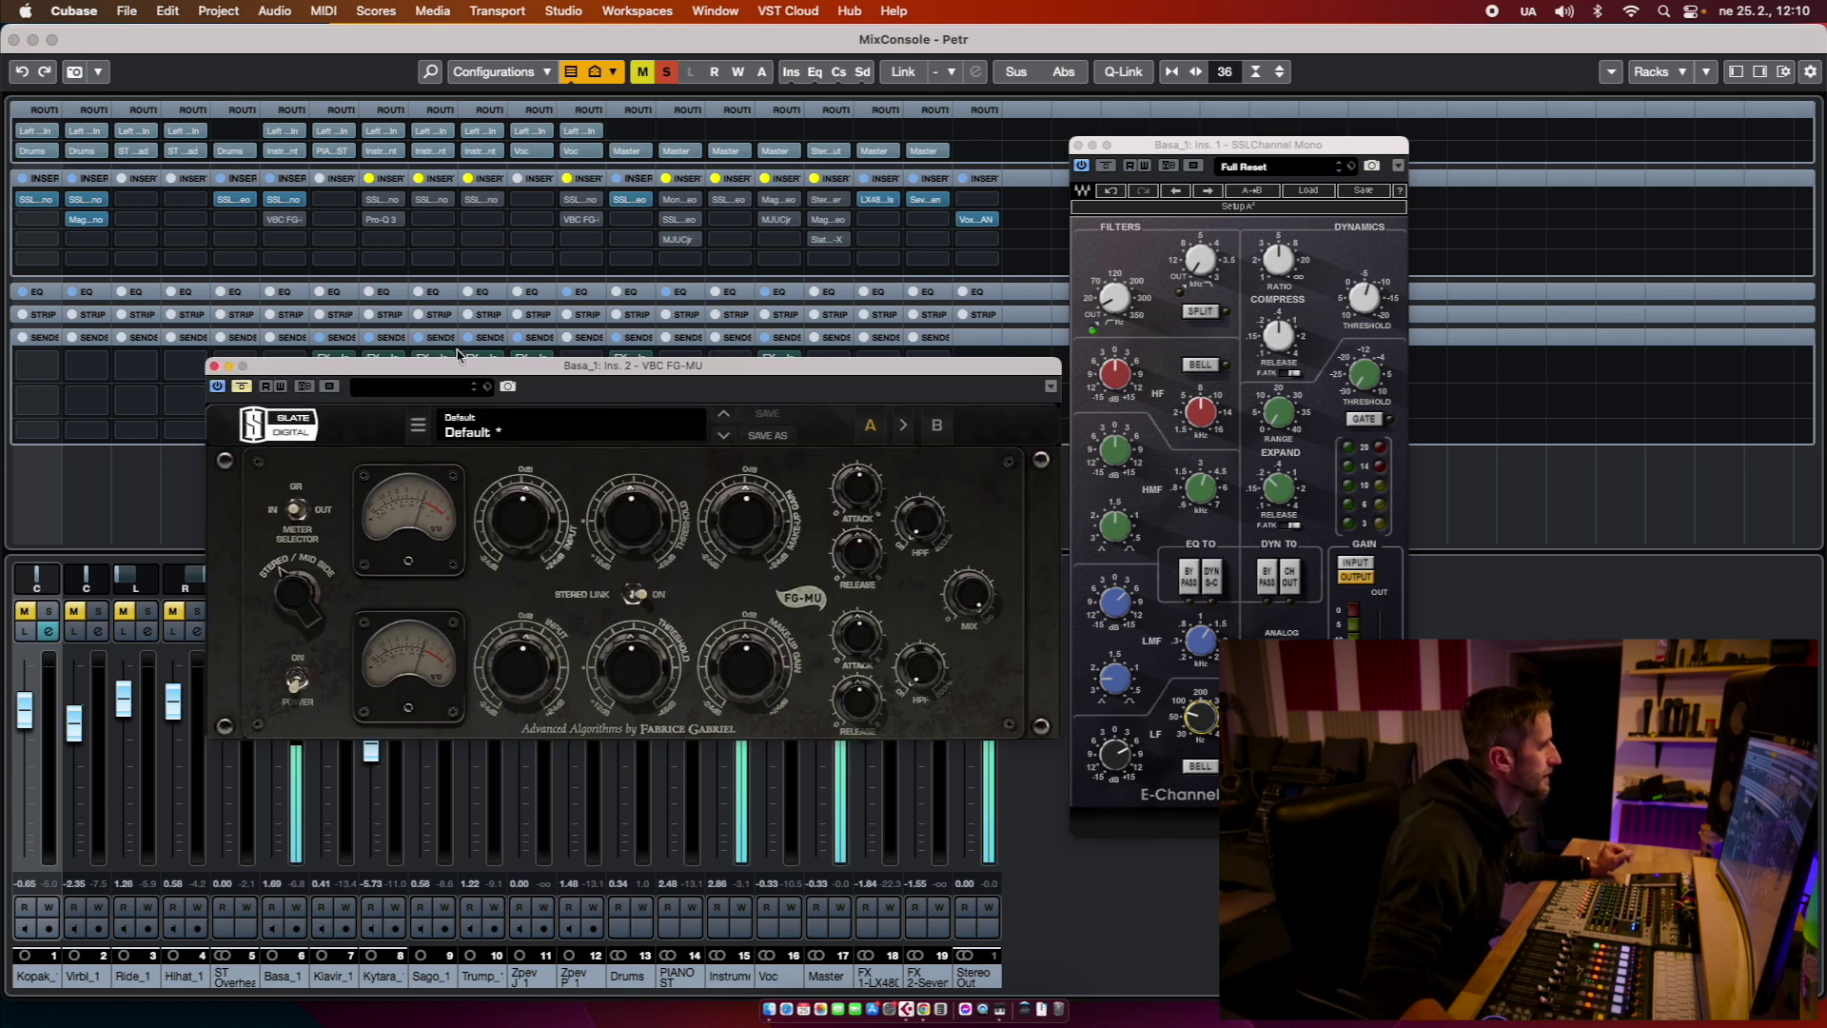
pyautogui.moveTo(540, 367); pyautogui.dragTo(1053, 379)
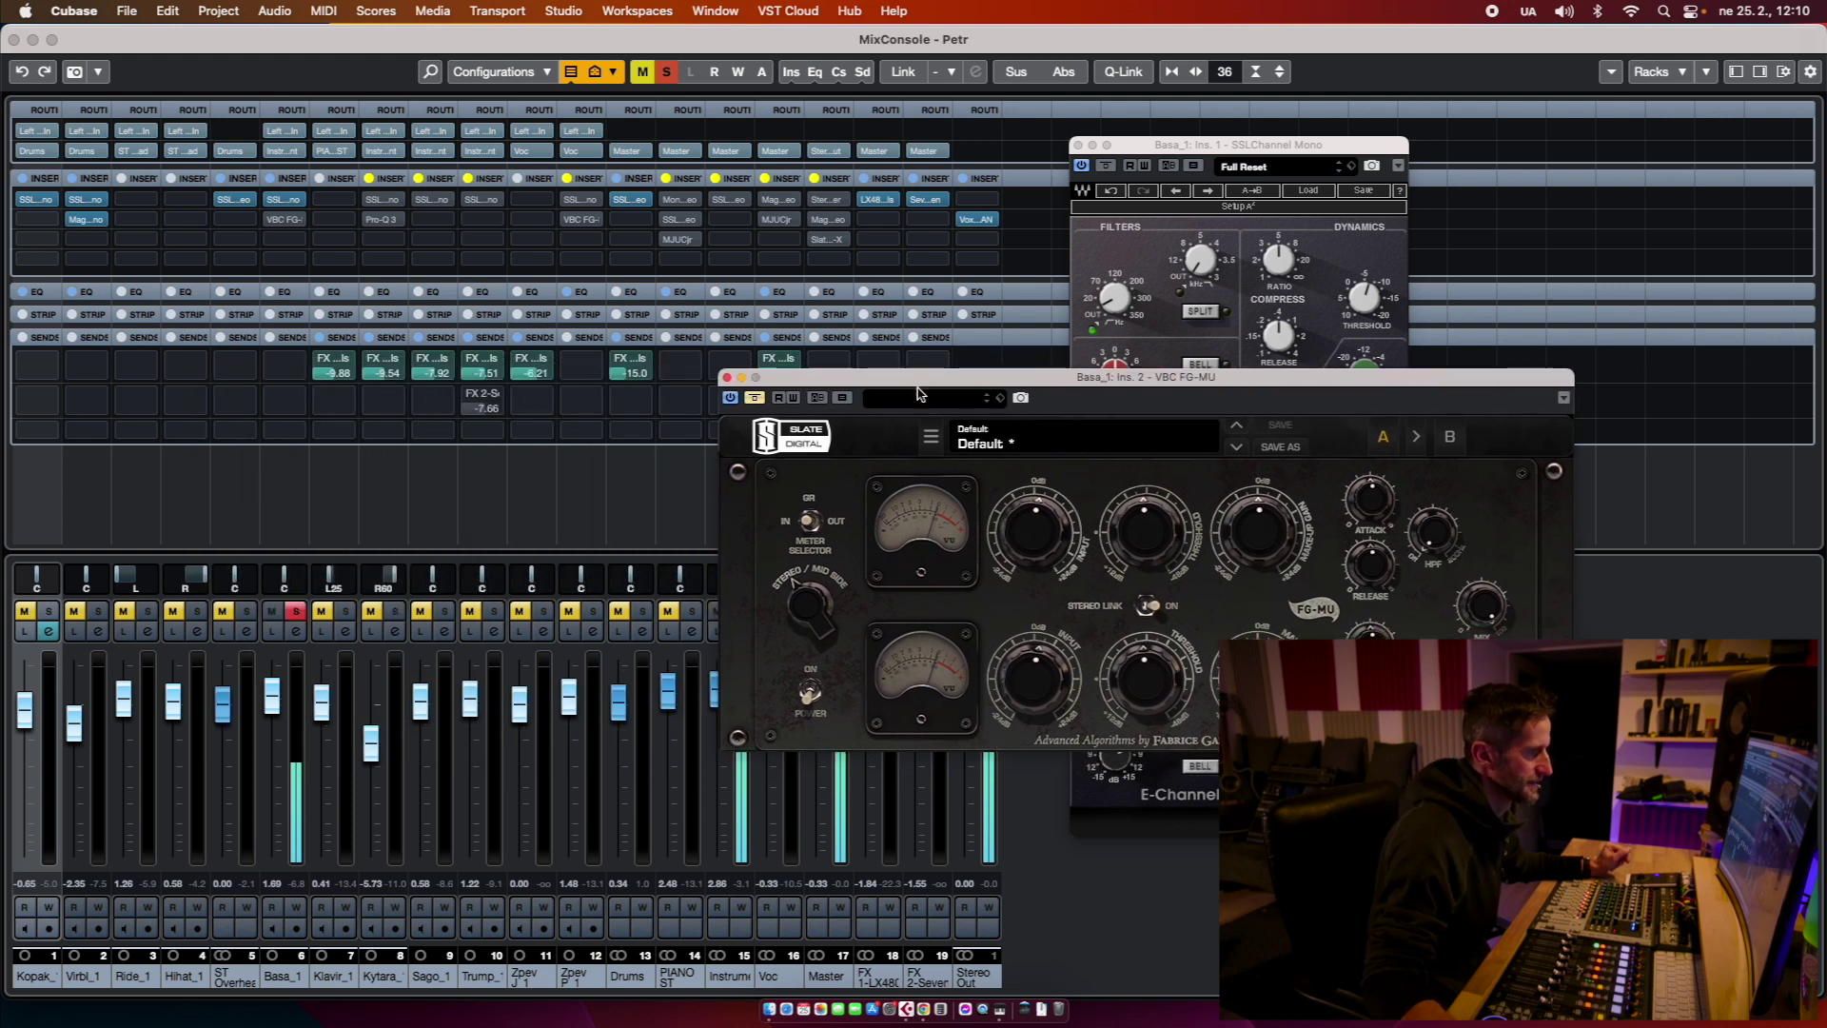
pyautogui.click(755, 398)
pyautogui.moveTo(1013, 535)
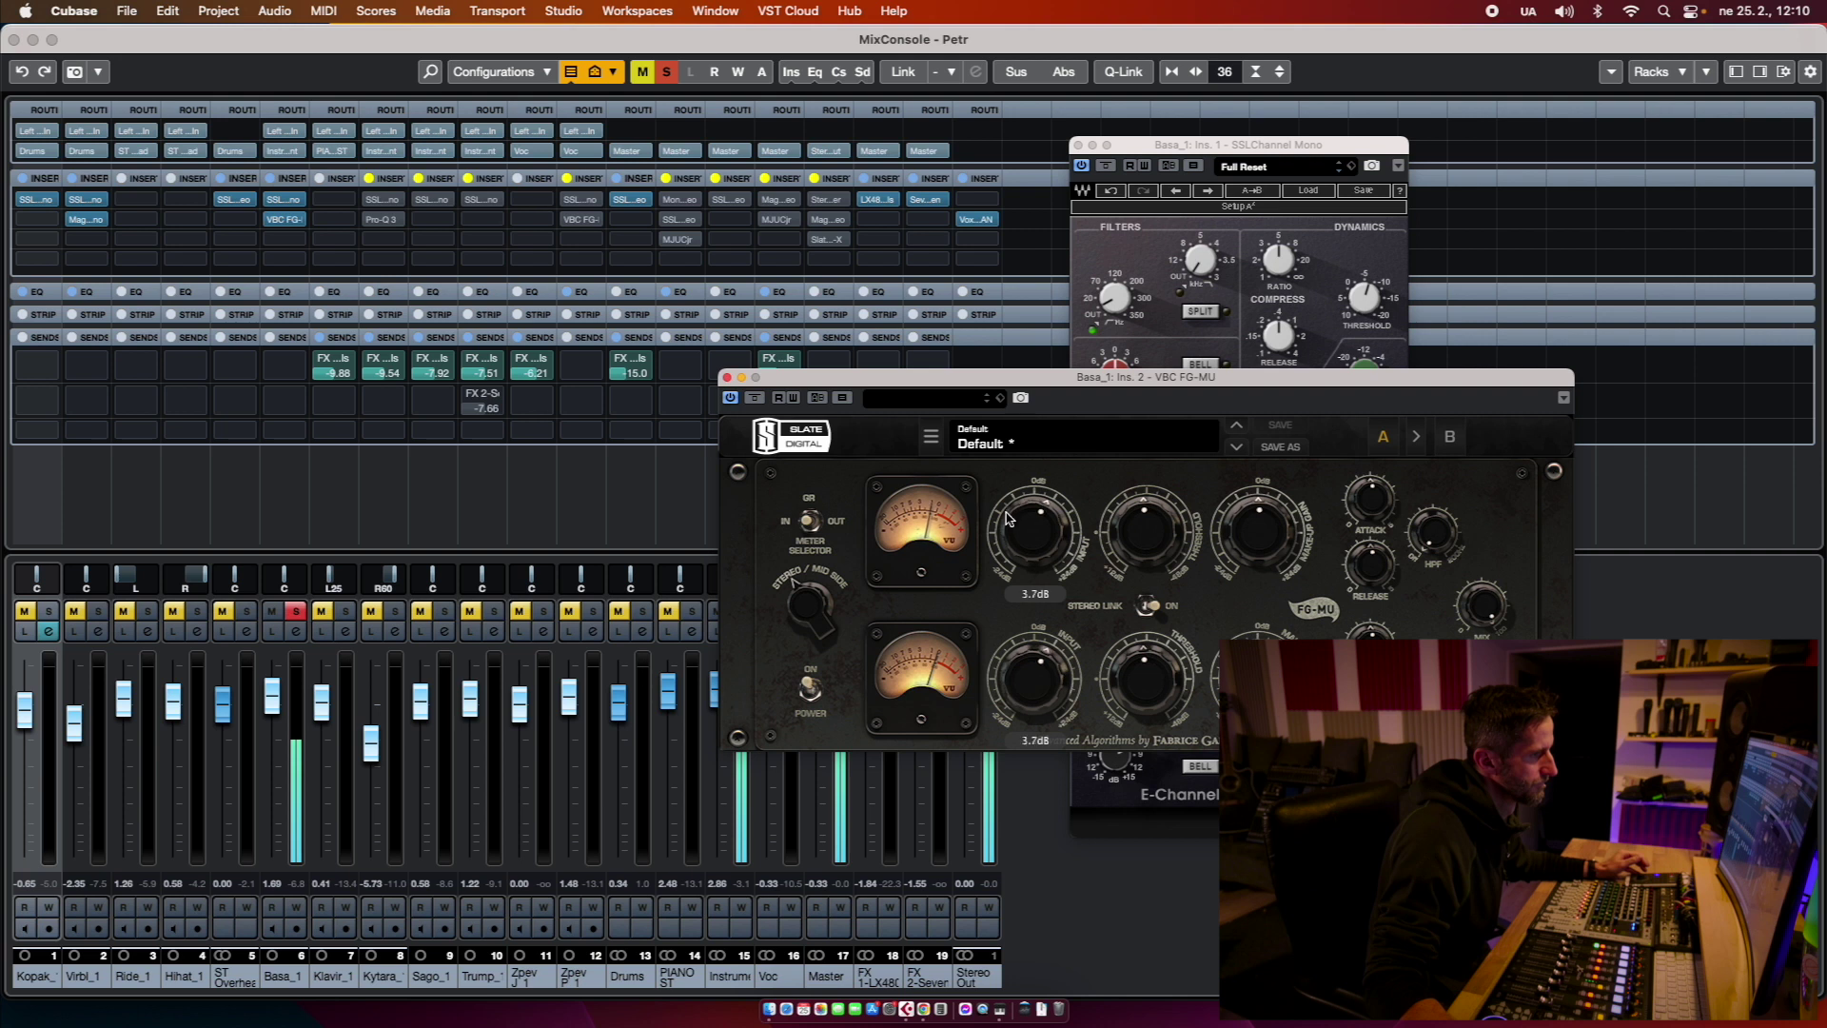
pyautogui.click(755, 399)
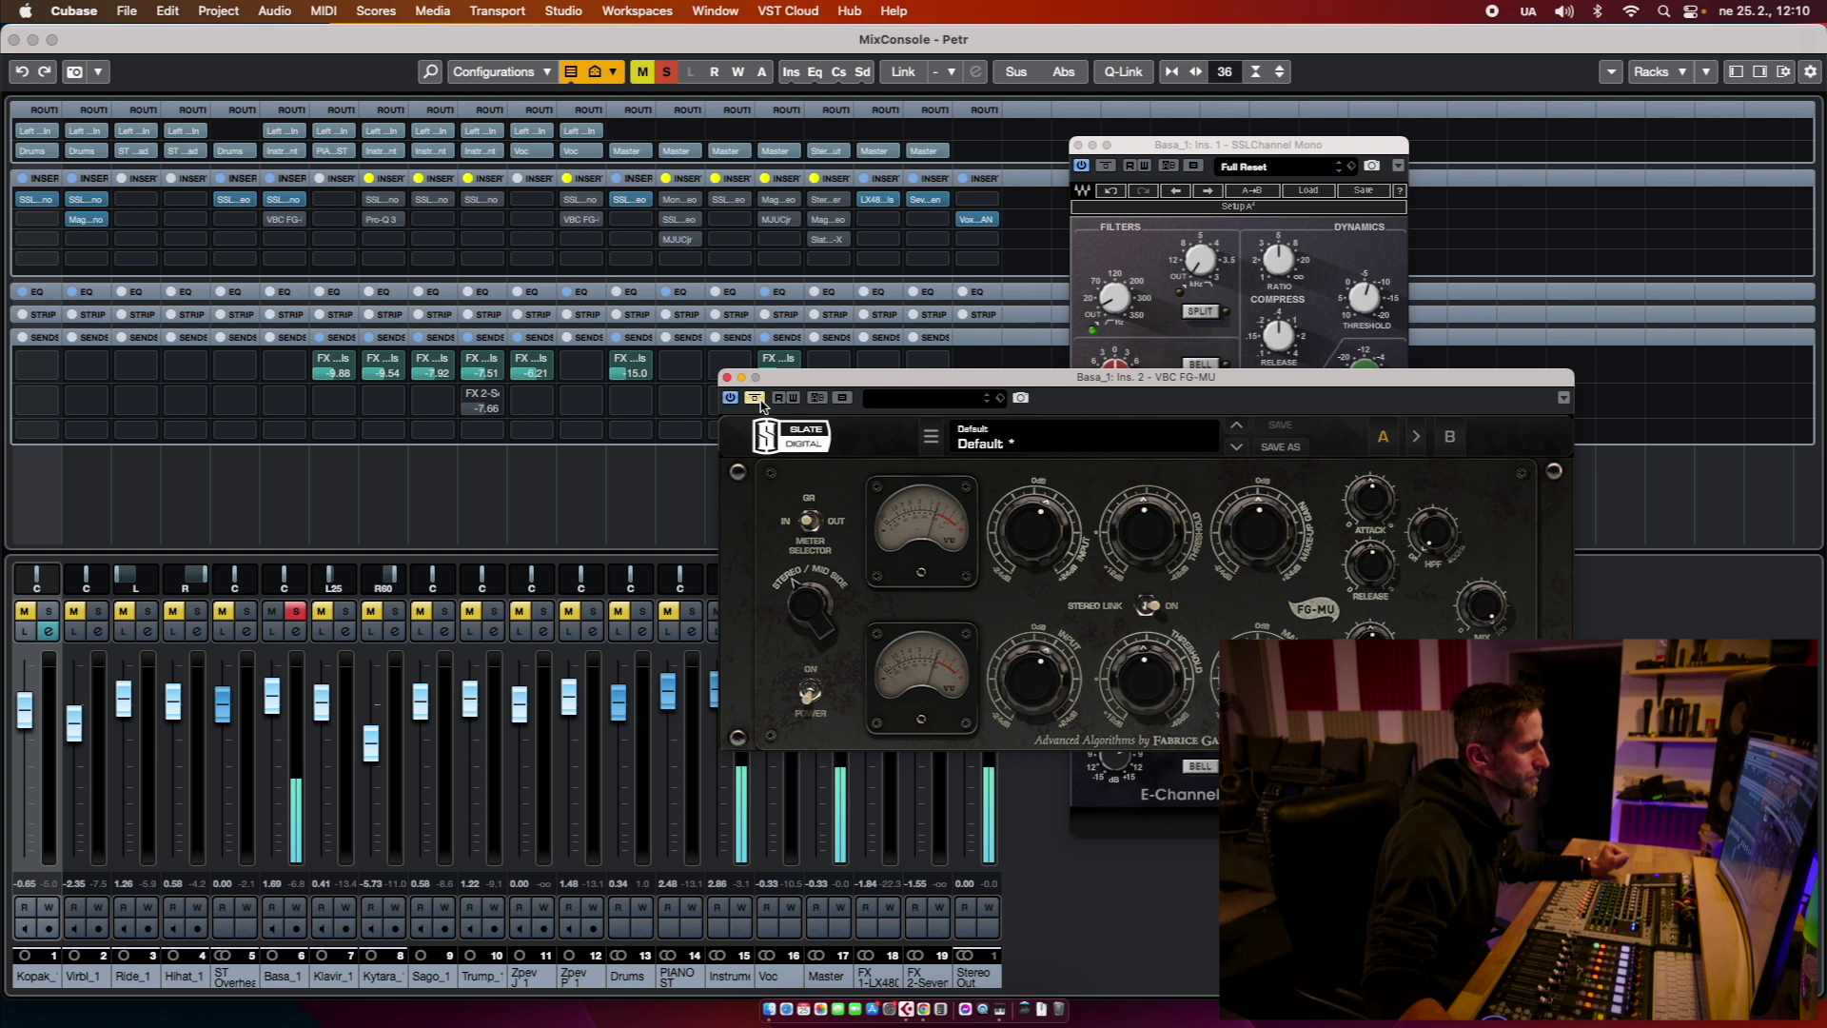
pyautogui.click(755, 398)
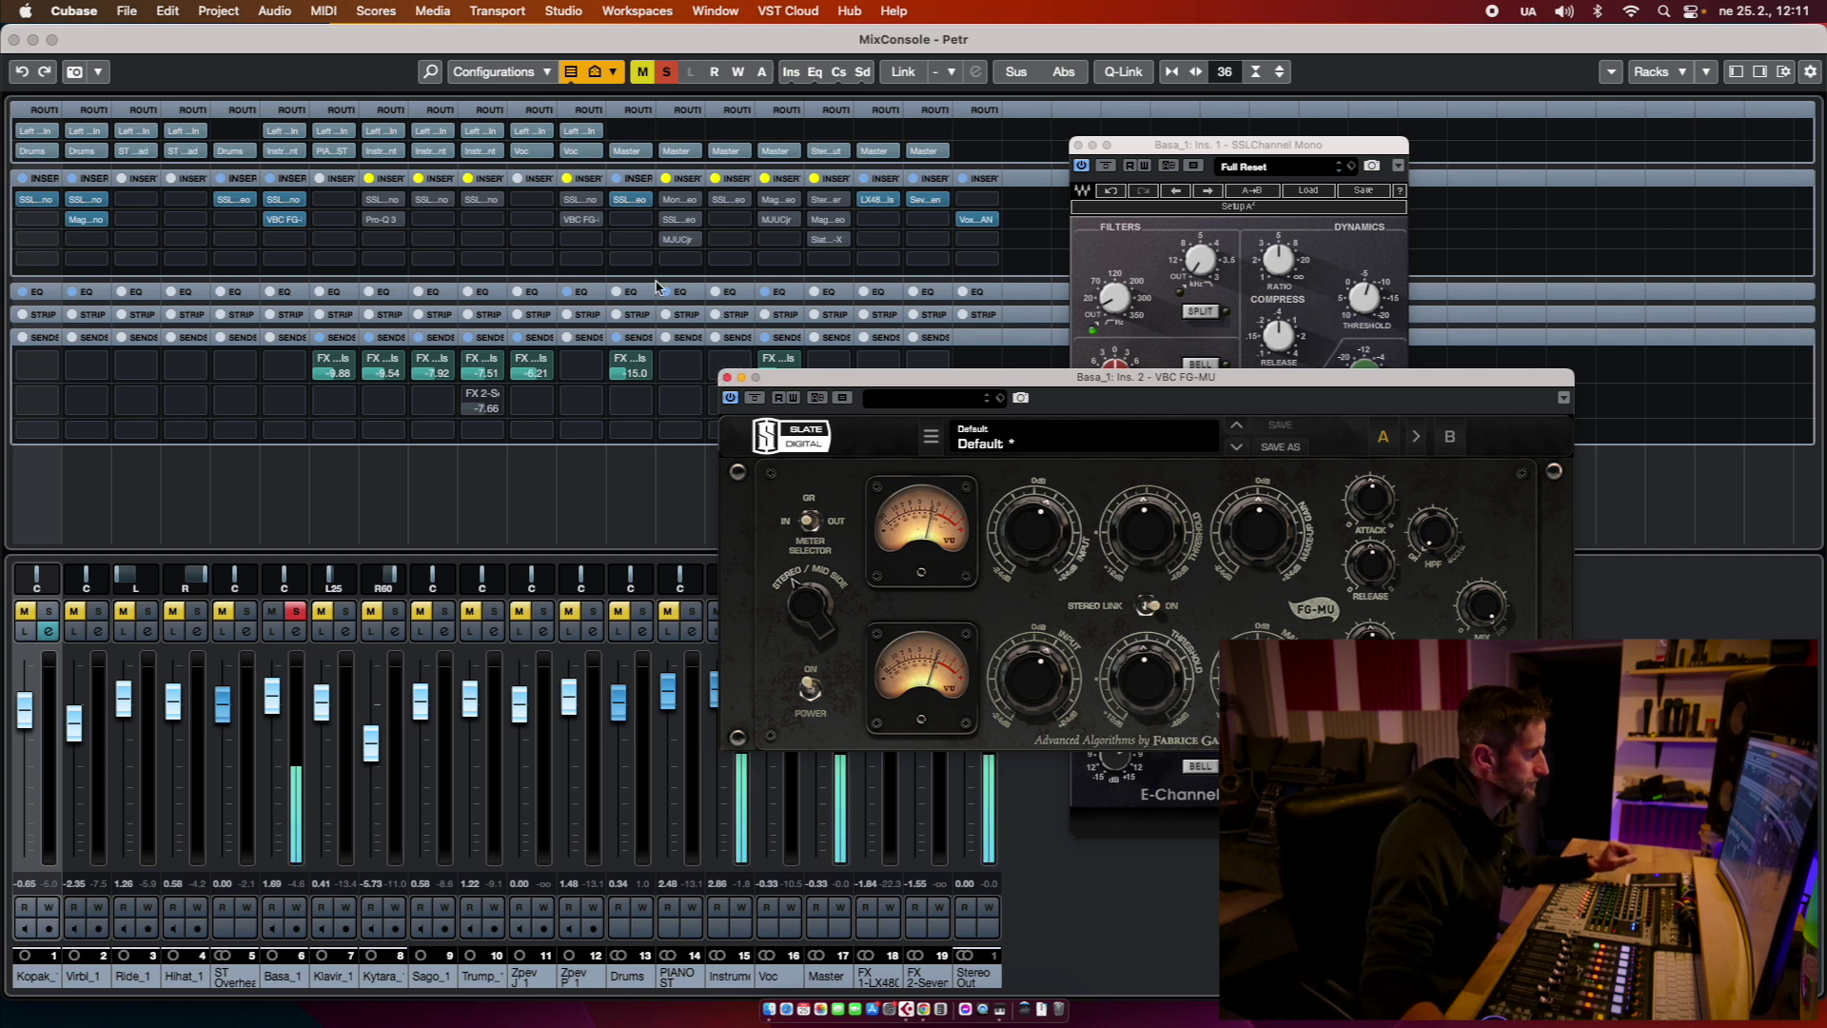
# Step: Set the project's loop range from 00:04:44:04 to 00:05:53:24 and turn on cycle playback
pyautogui.press('F3')
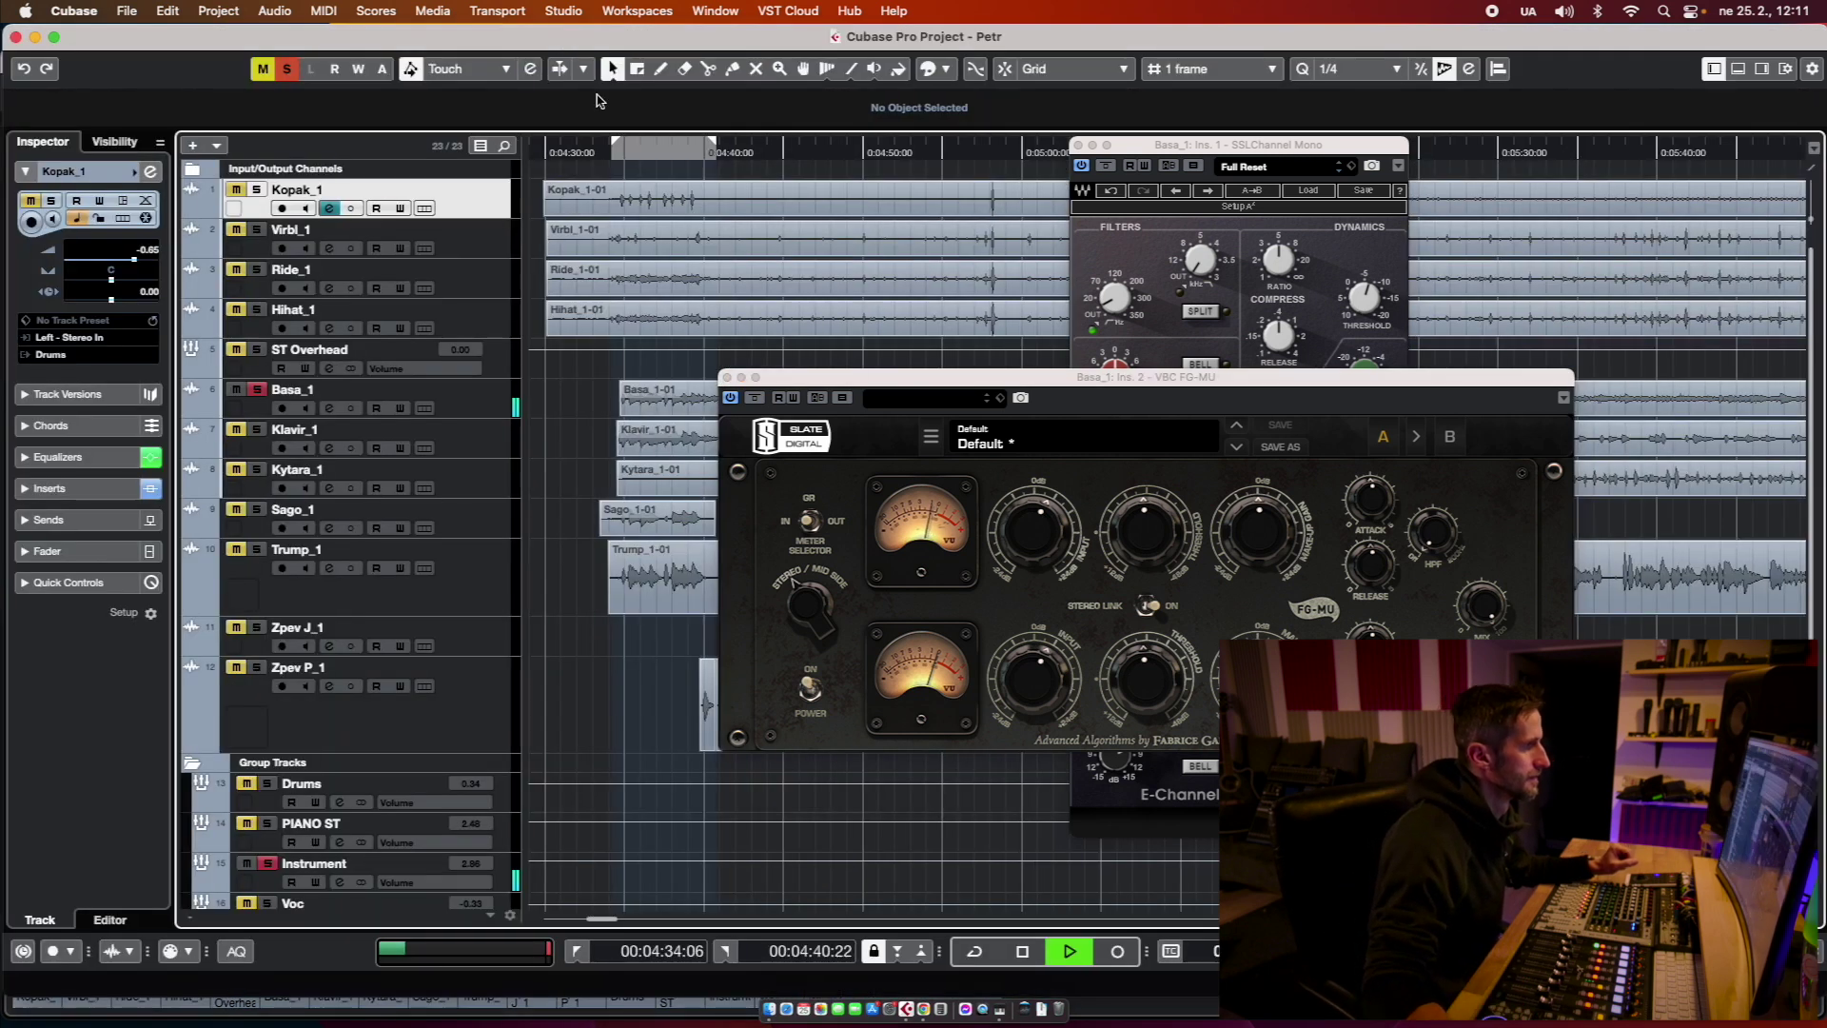
pyautogui.moveTo(714, 145); pyautogui.dragTo(1798, 144)
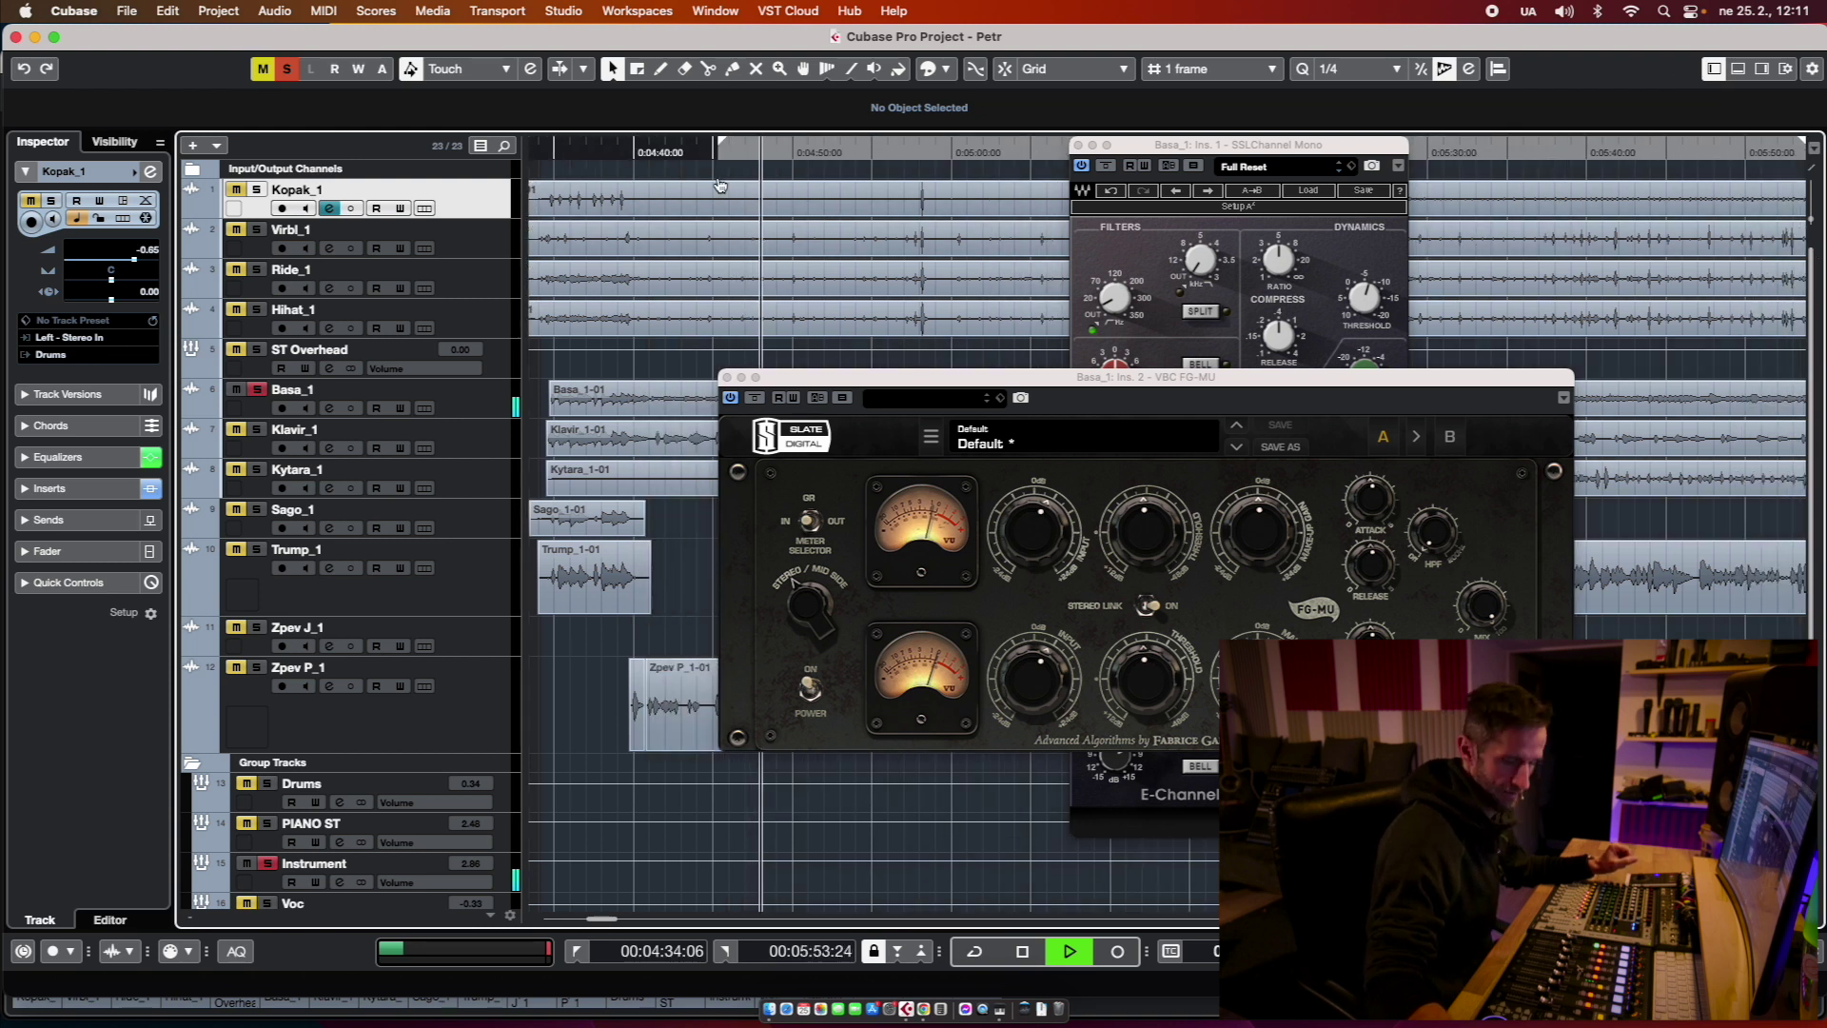
pyautogui.press('/')
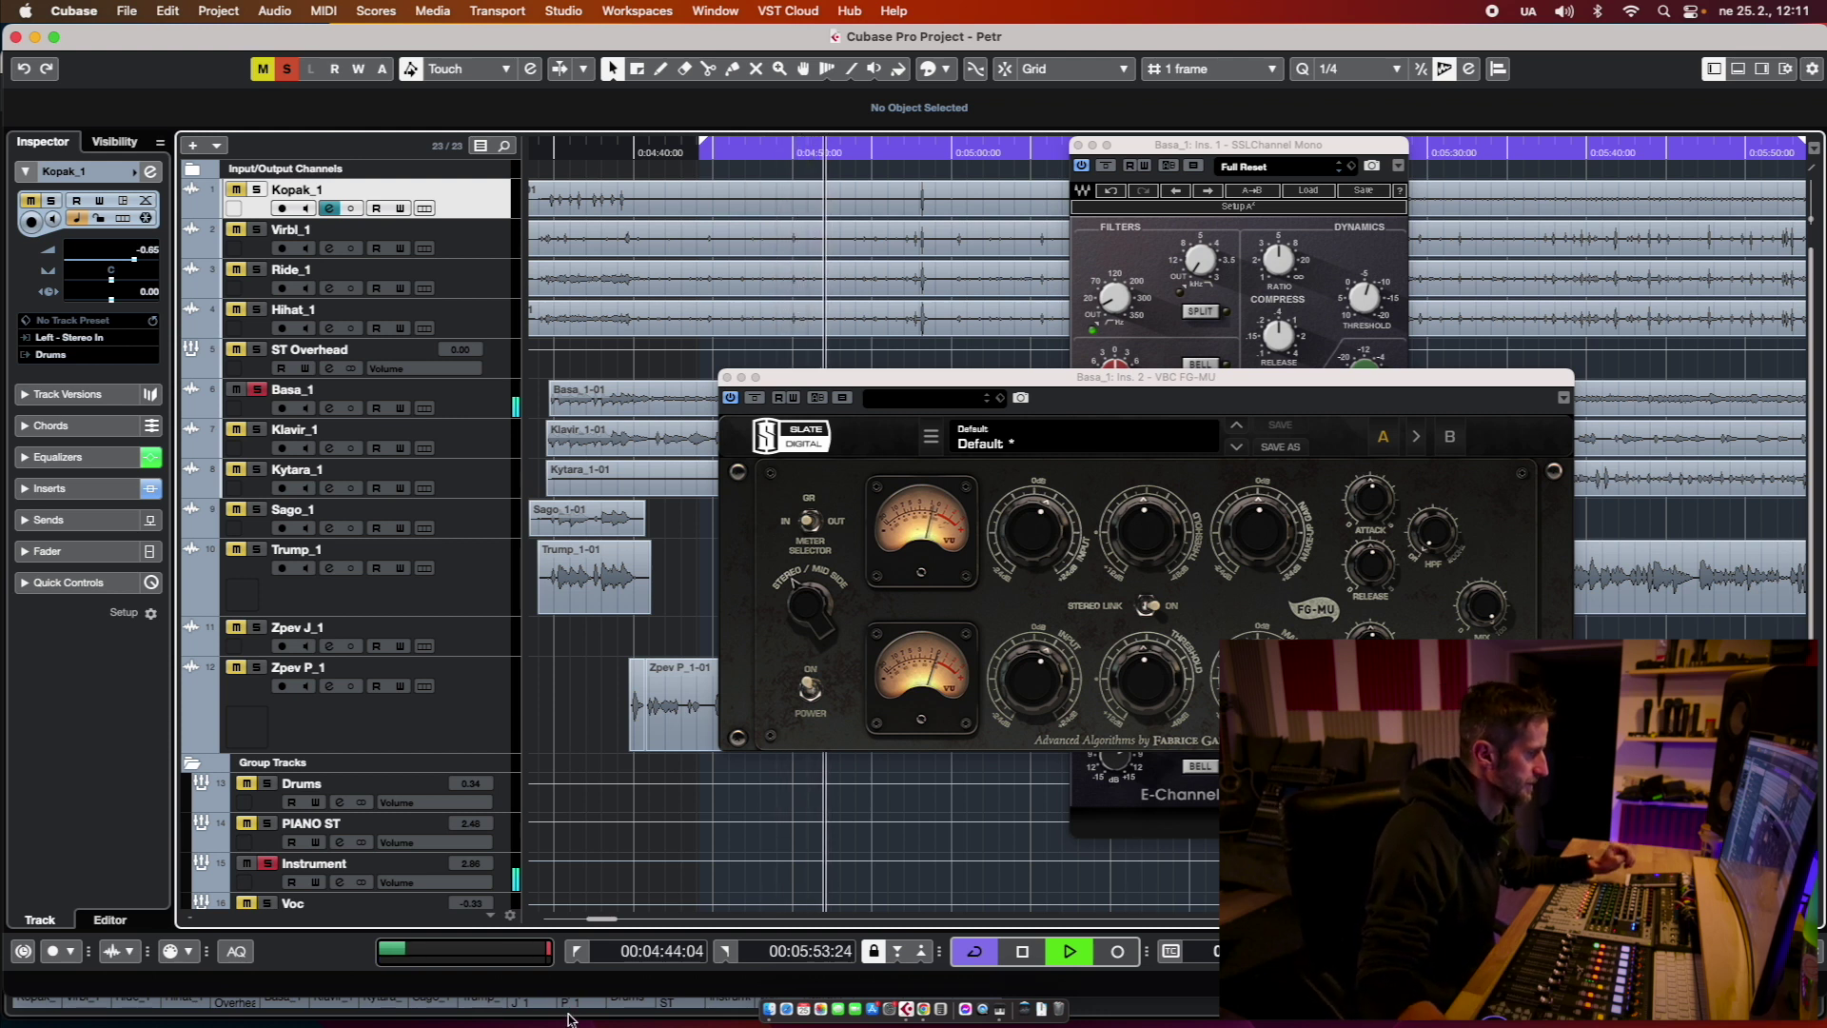
# Step: Bring up the MixConsole, close the Basa_1 plug-in windows, and solo Klavir_1 in place of Basa_1
pyautogui.press('F3')
pyautogui.moveTo(725, 400); pyautogui.dragTo(790, 243)
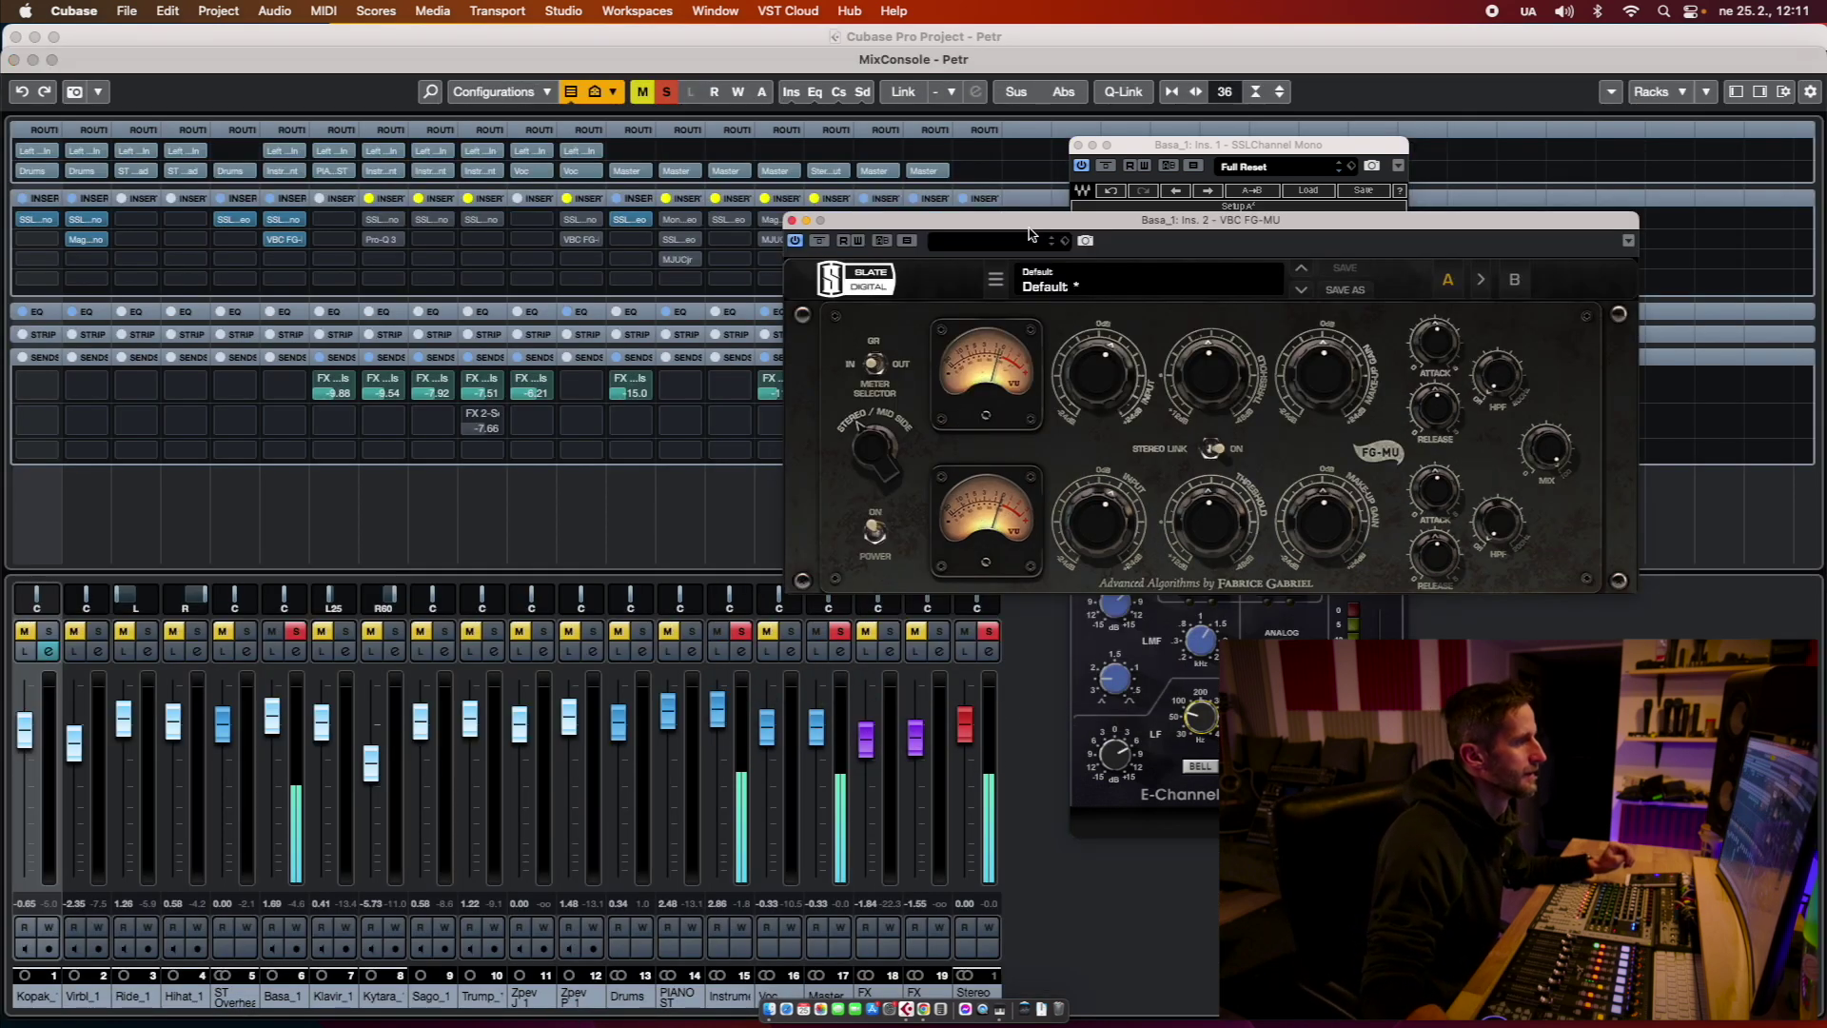
pyautogui.click(791, 220)
pyautogui.click(1075, 146)
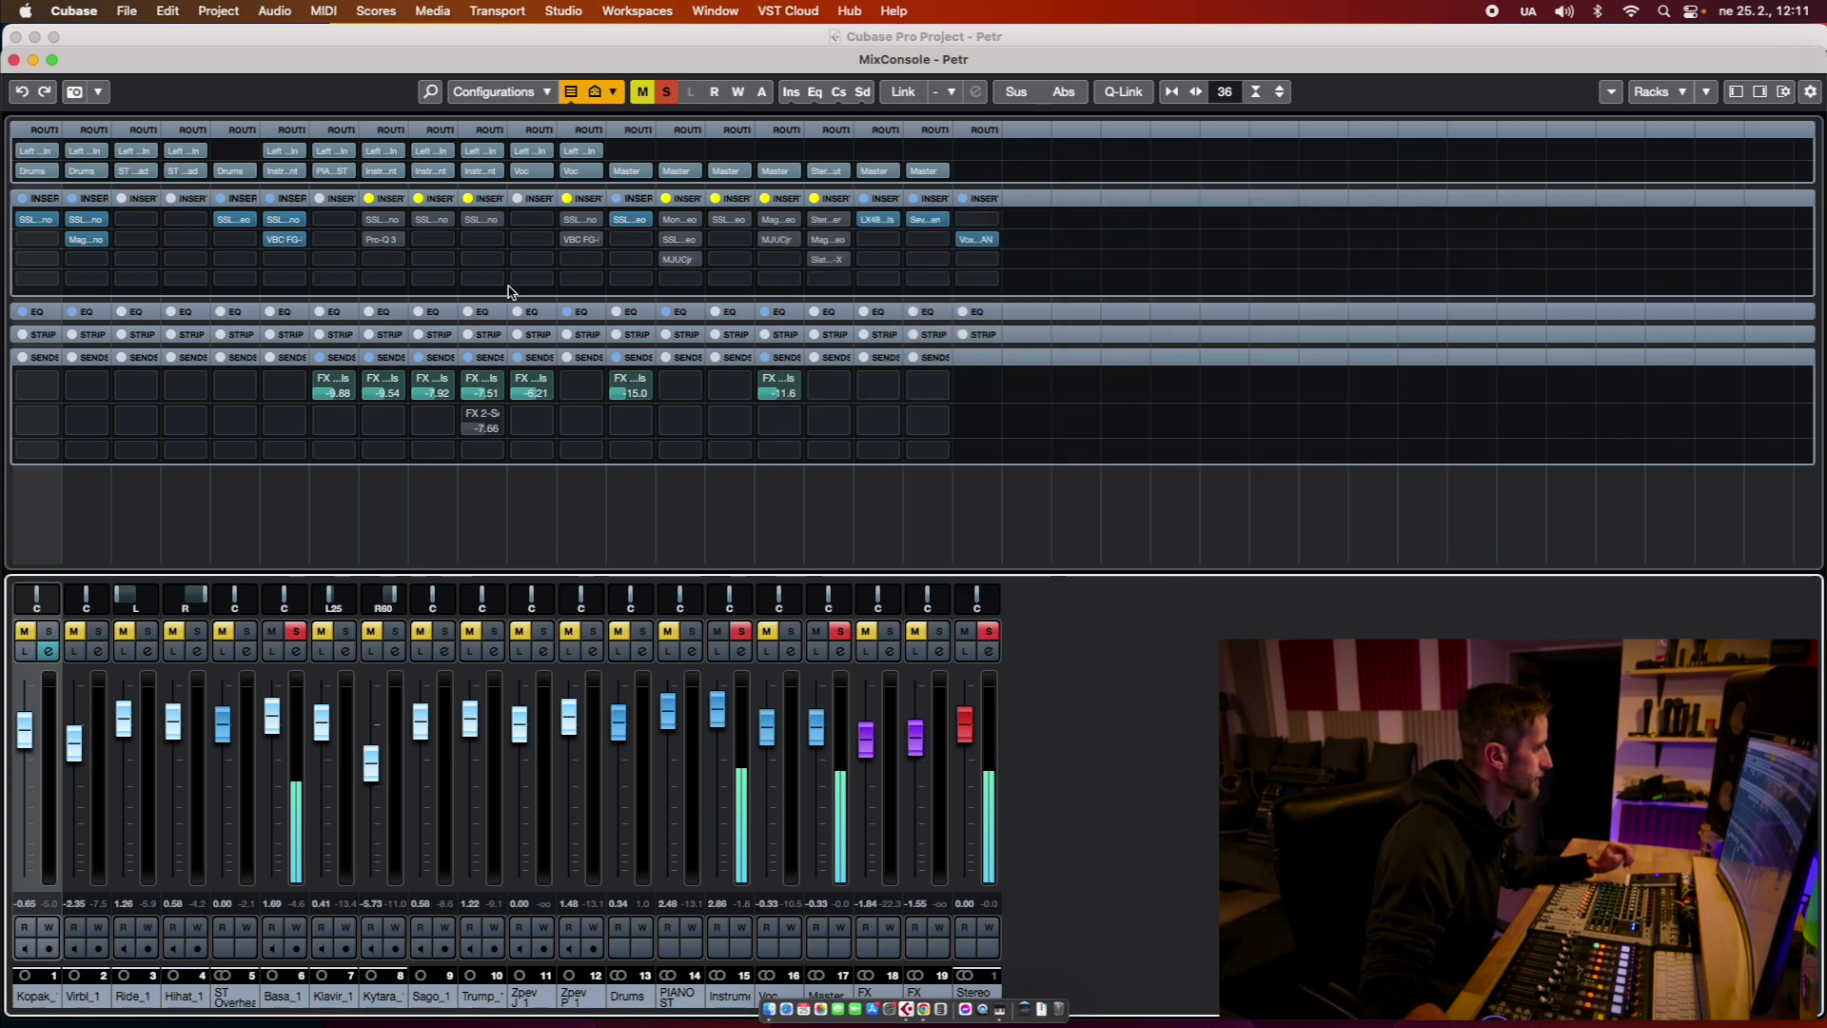
pyautogui.click(345, 631)
pyautogui.click(296, 631)
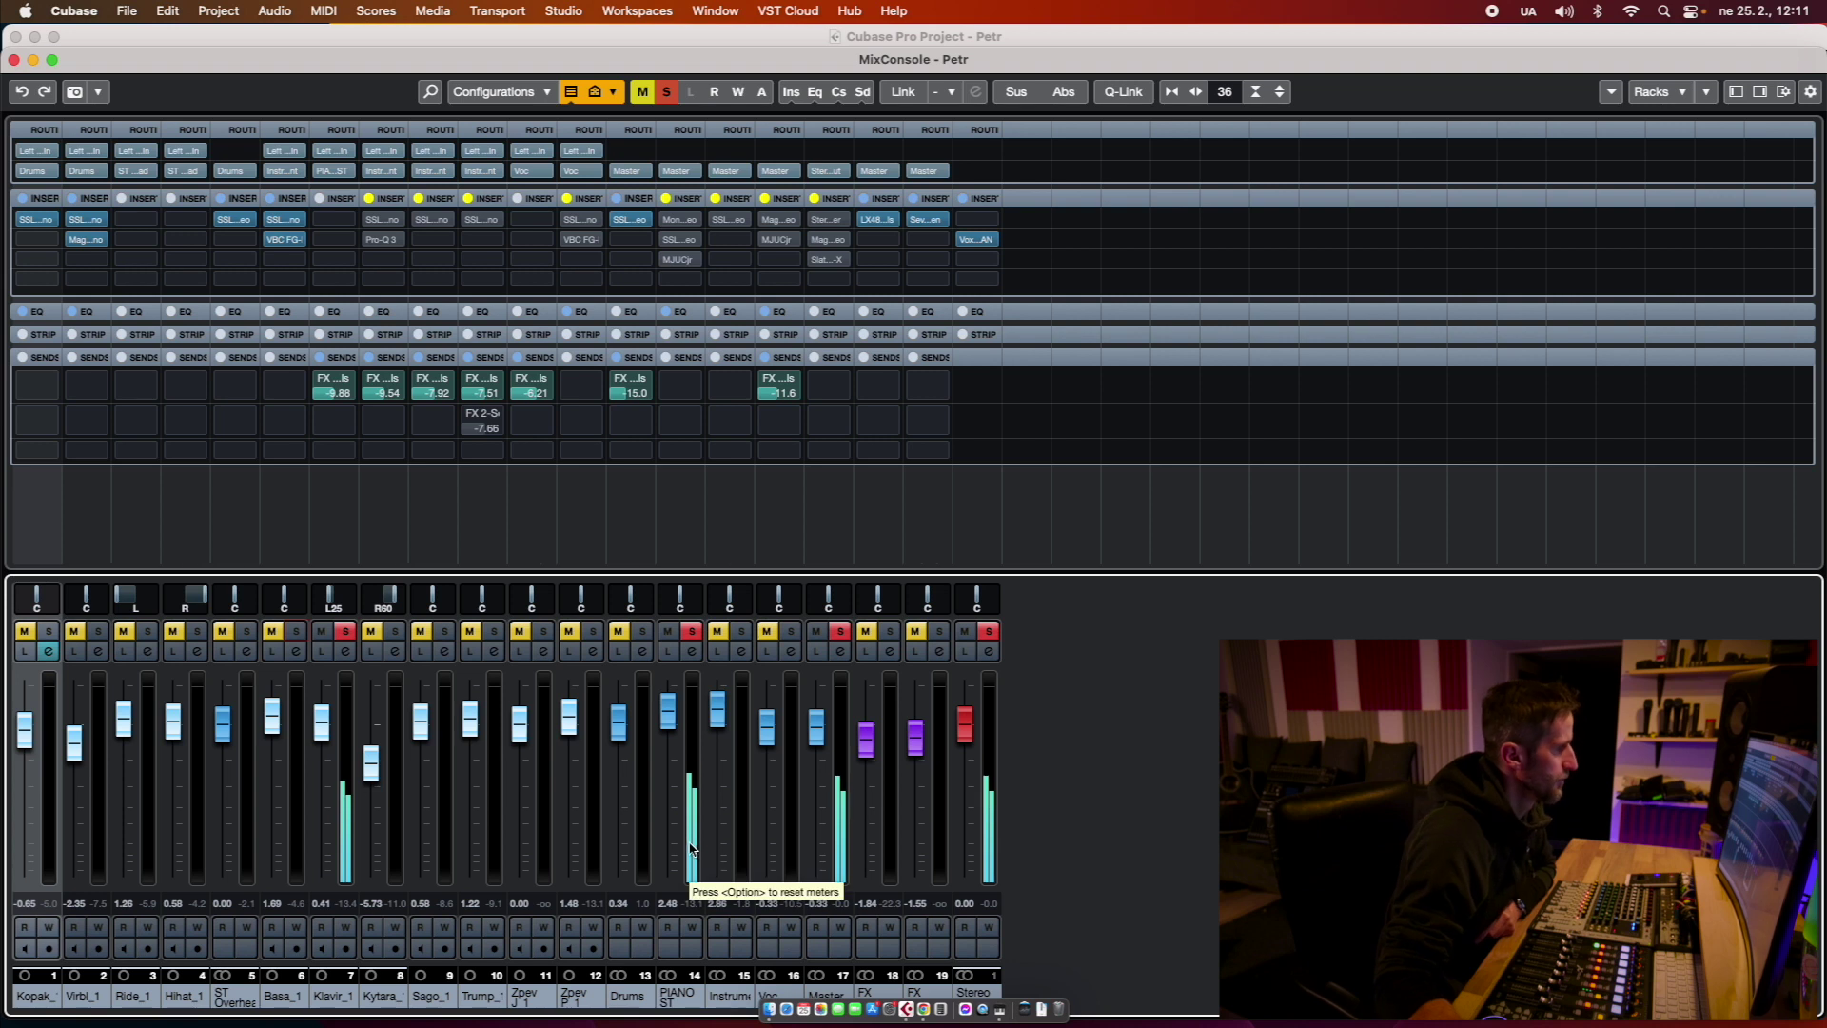
# Step: Activate the MonoToStereo insert on PIANO ST and listen to the piano's stereo width
pyautogui.click(680, 222)
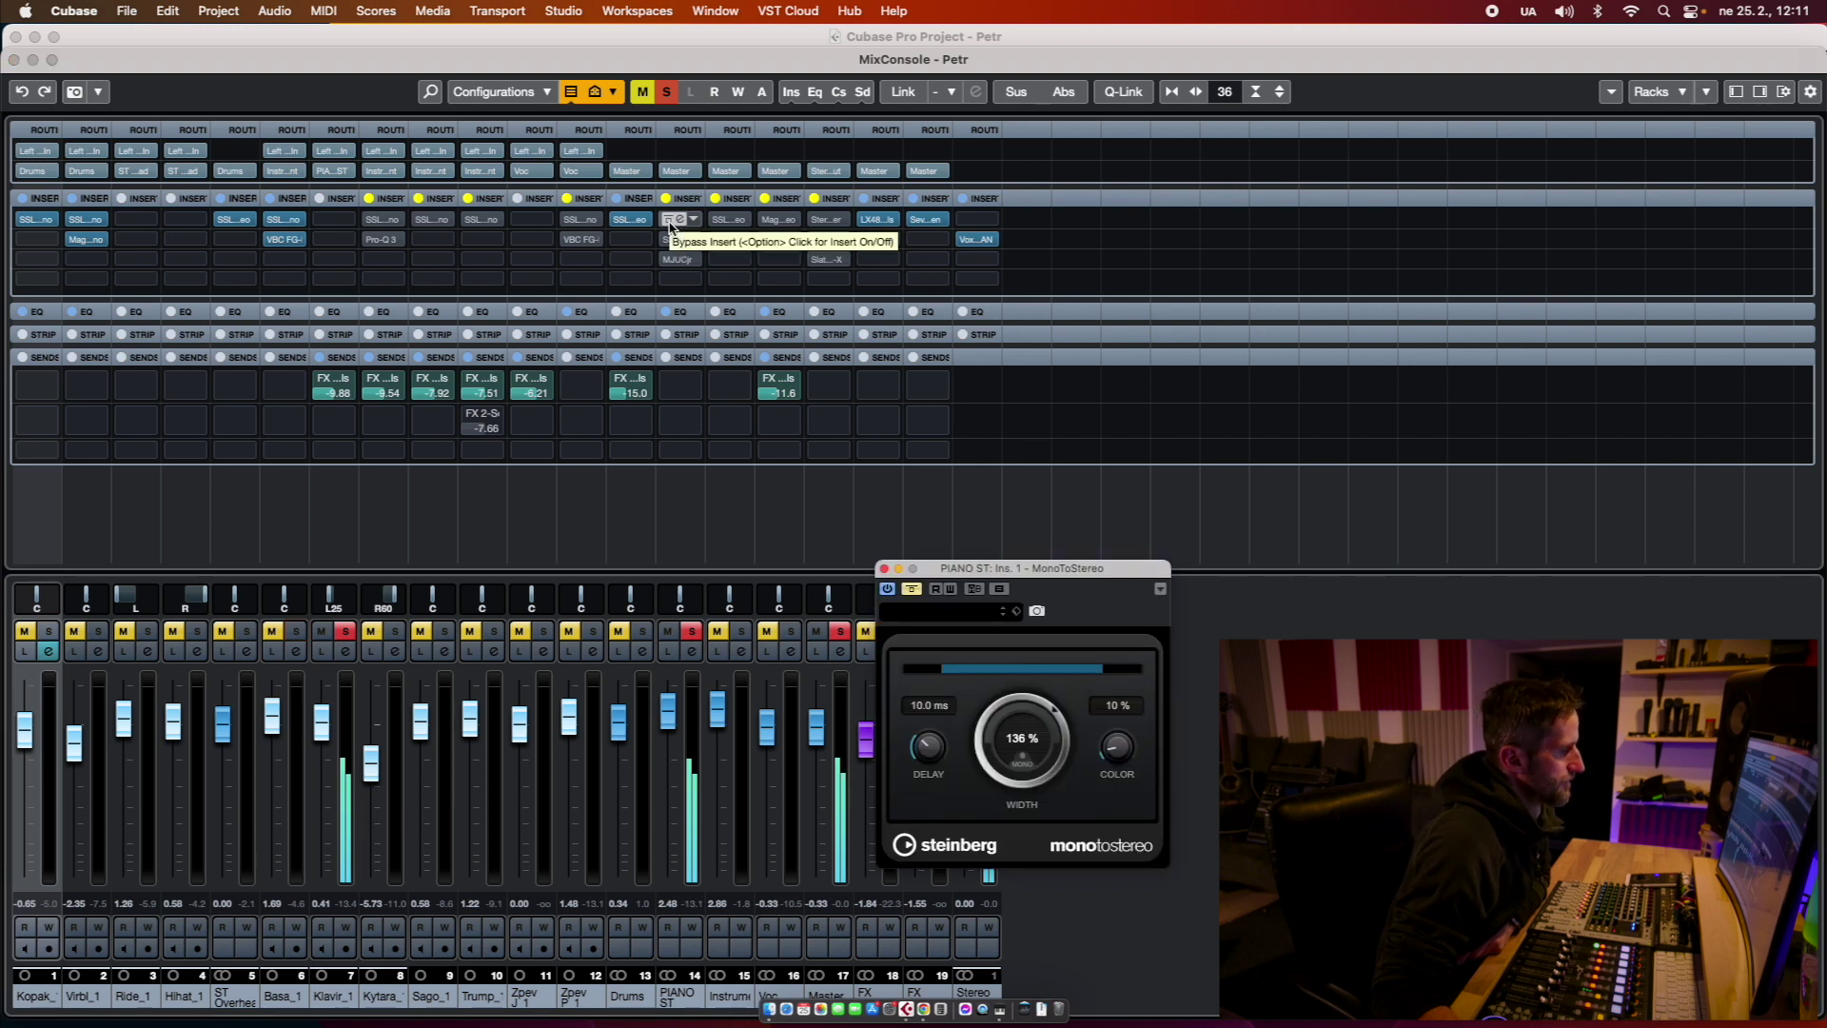
pyautogui.click(915, 590)
pyautogui.moveTo(959, 575); pyautogui.dragTo(1115, 281)
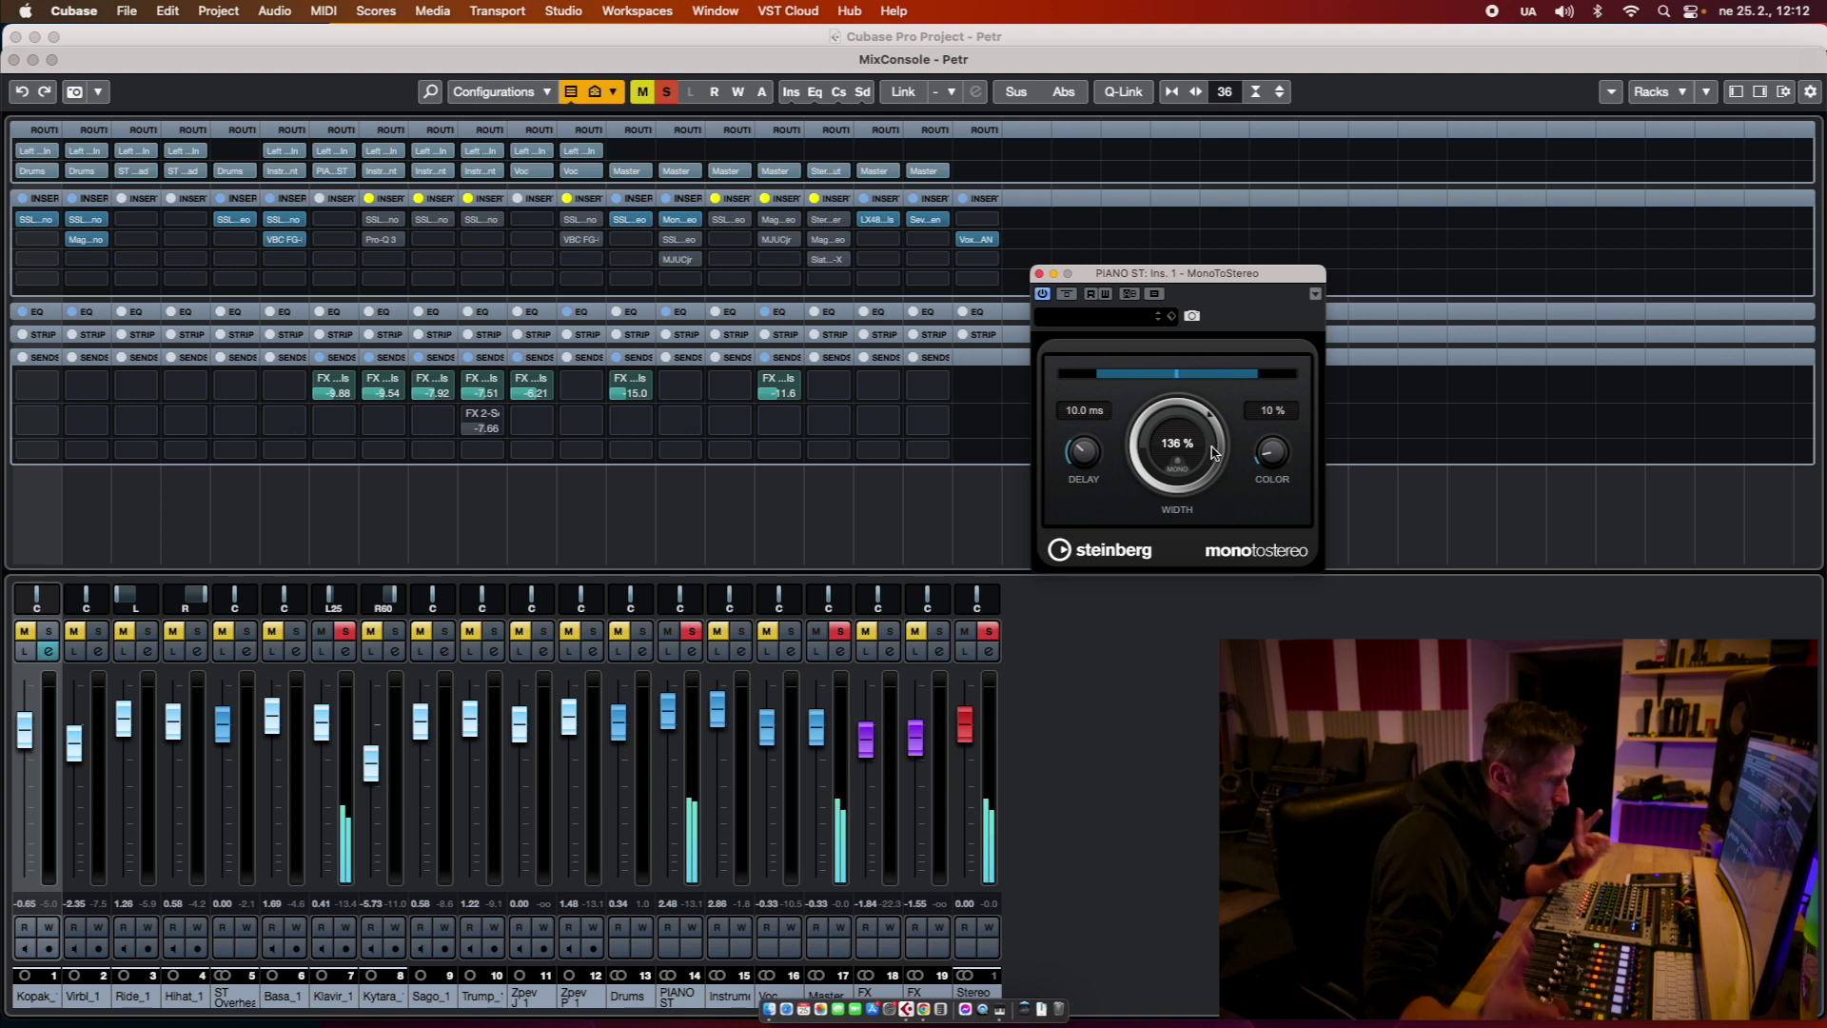
pyautogui.moveTo(1179, 274); pyautogui.dragTo(1217, 146)
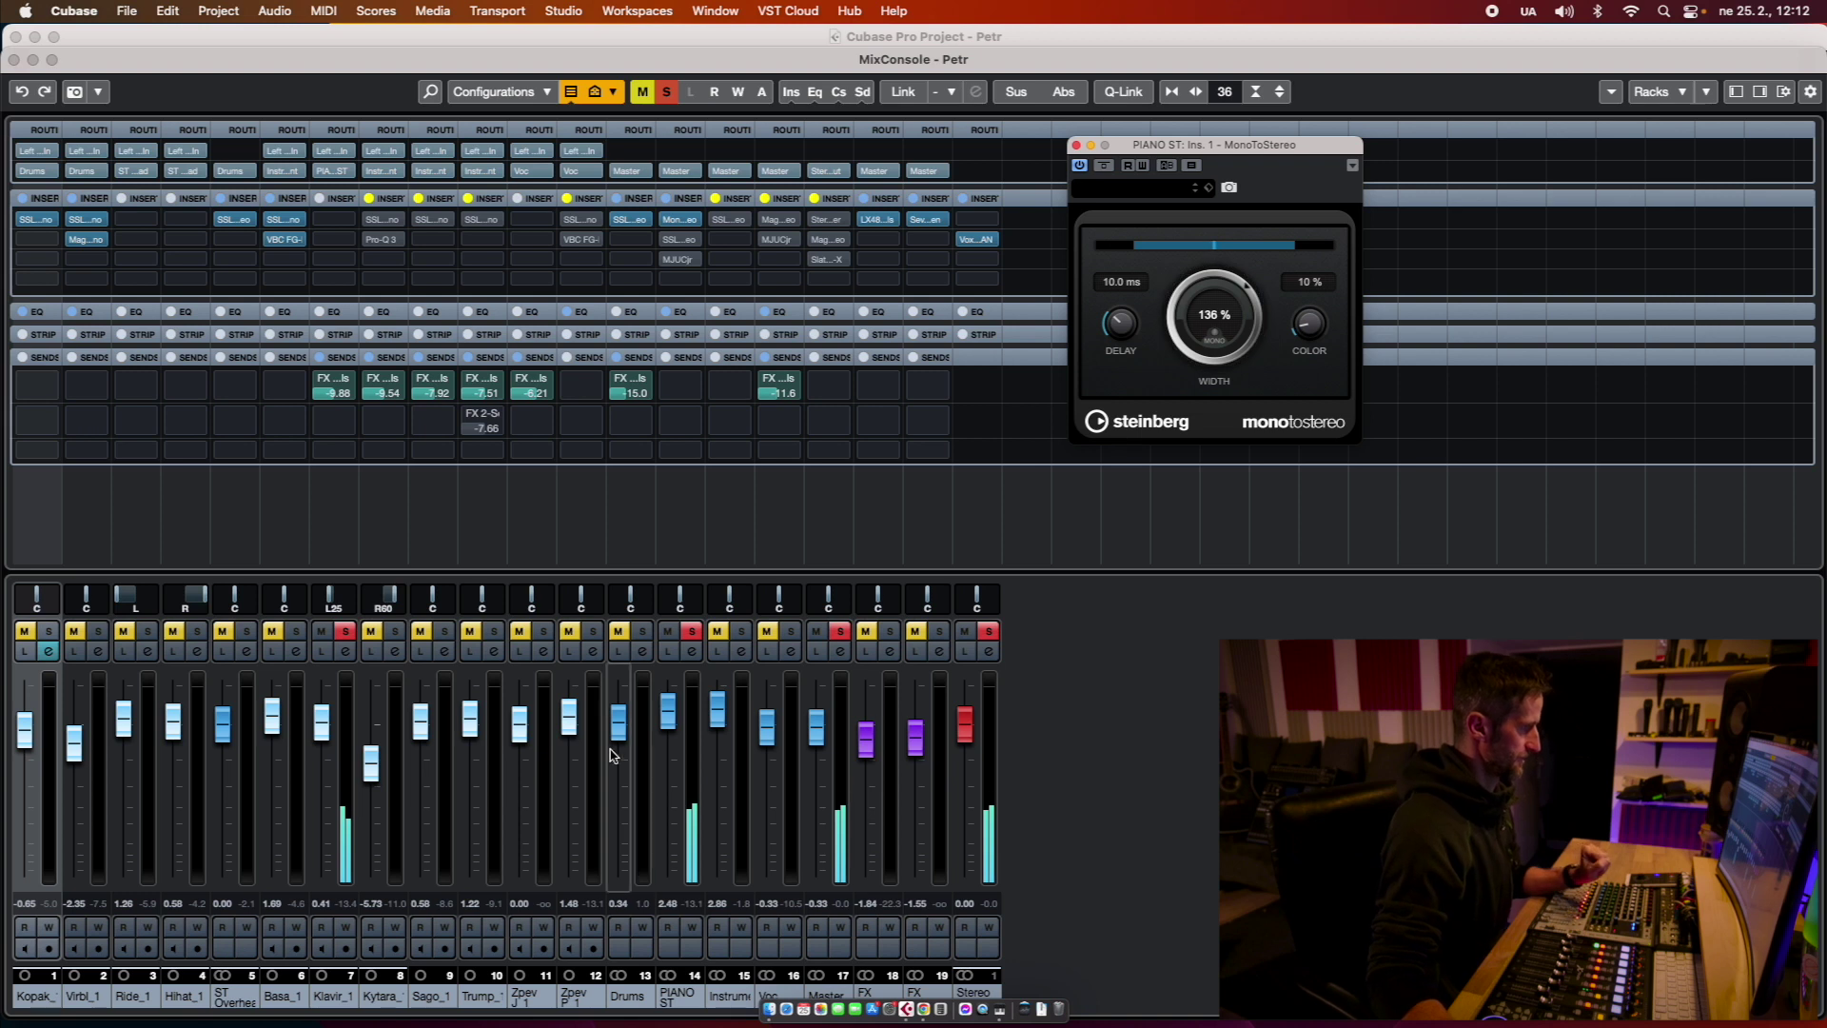
# Step: Activate the SSLChannel Stereo insert on PIANO ST and adjust its HMF gain while checking the piano's high and high-mid EQ
pyautogui.click(681, 237)
pyautogui.moveTo(472, 136); pyautogui.dragTo(1556, 161)
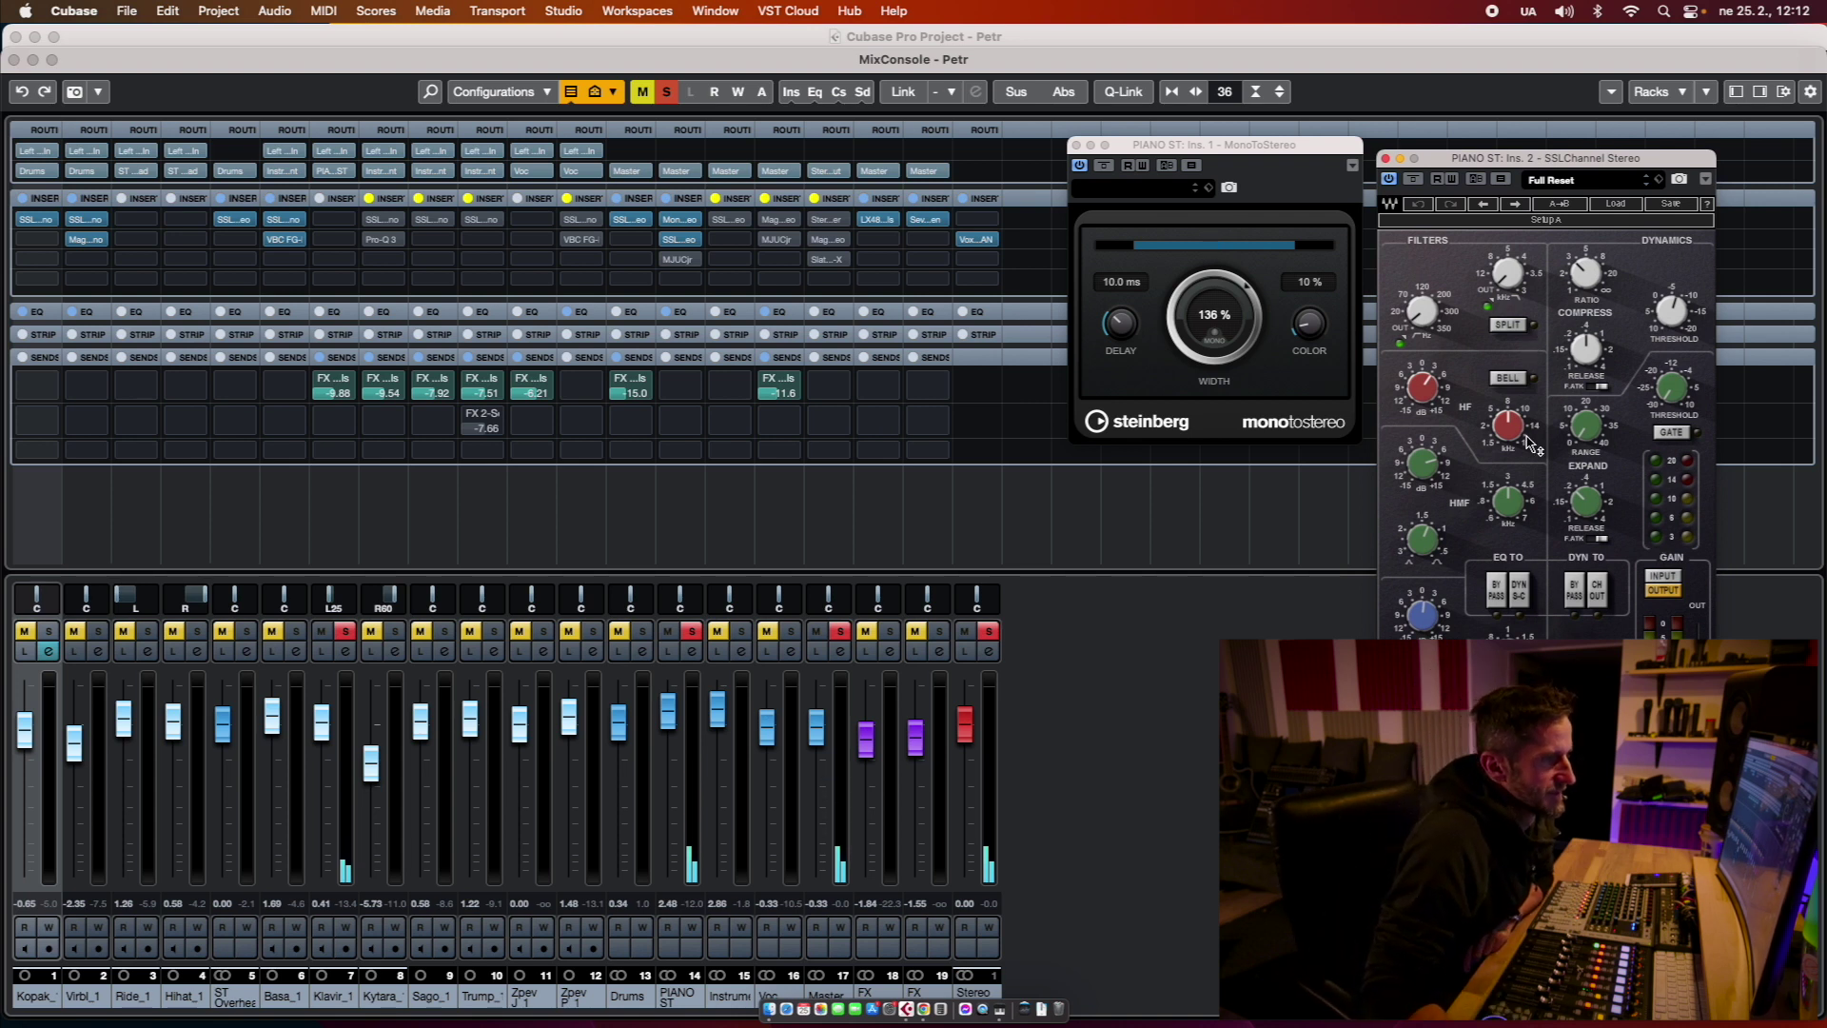
pyautogui.moveTo(1418, 405); pyautogui.dragTo(1418, 400)
pyautogui.moveTo(1422, 463); pyautogui.dragTo(1422, 454)
pyautogui.moveTo(1508, 500); pyautogui.dragTo(1508, 497)
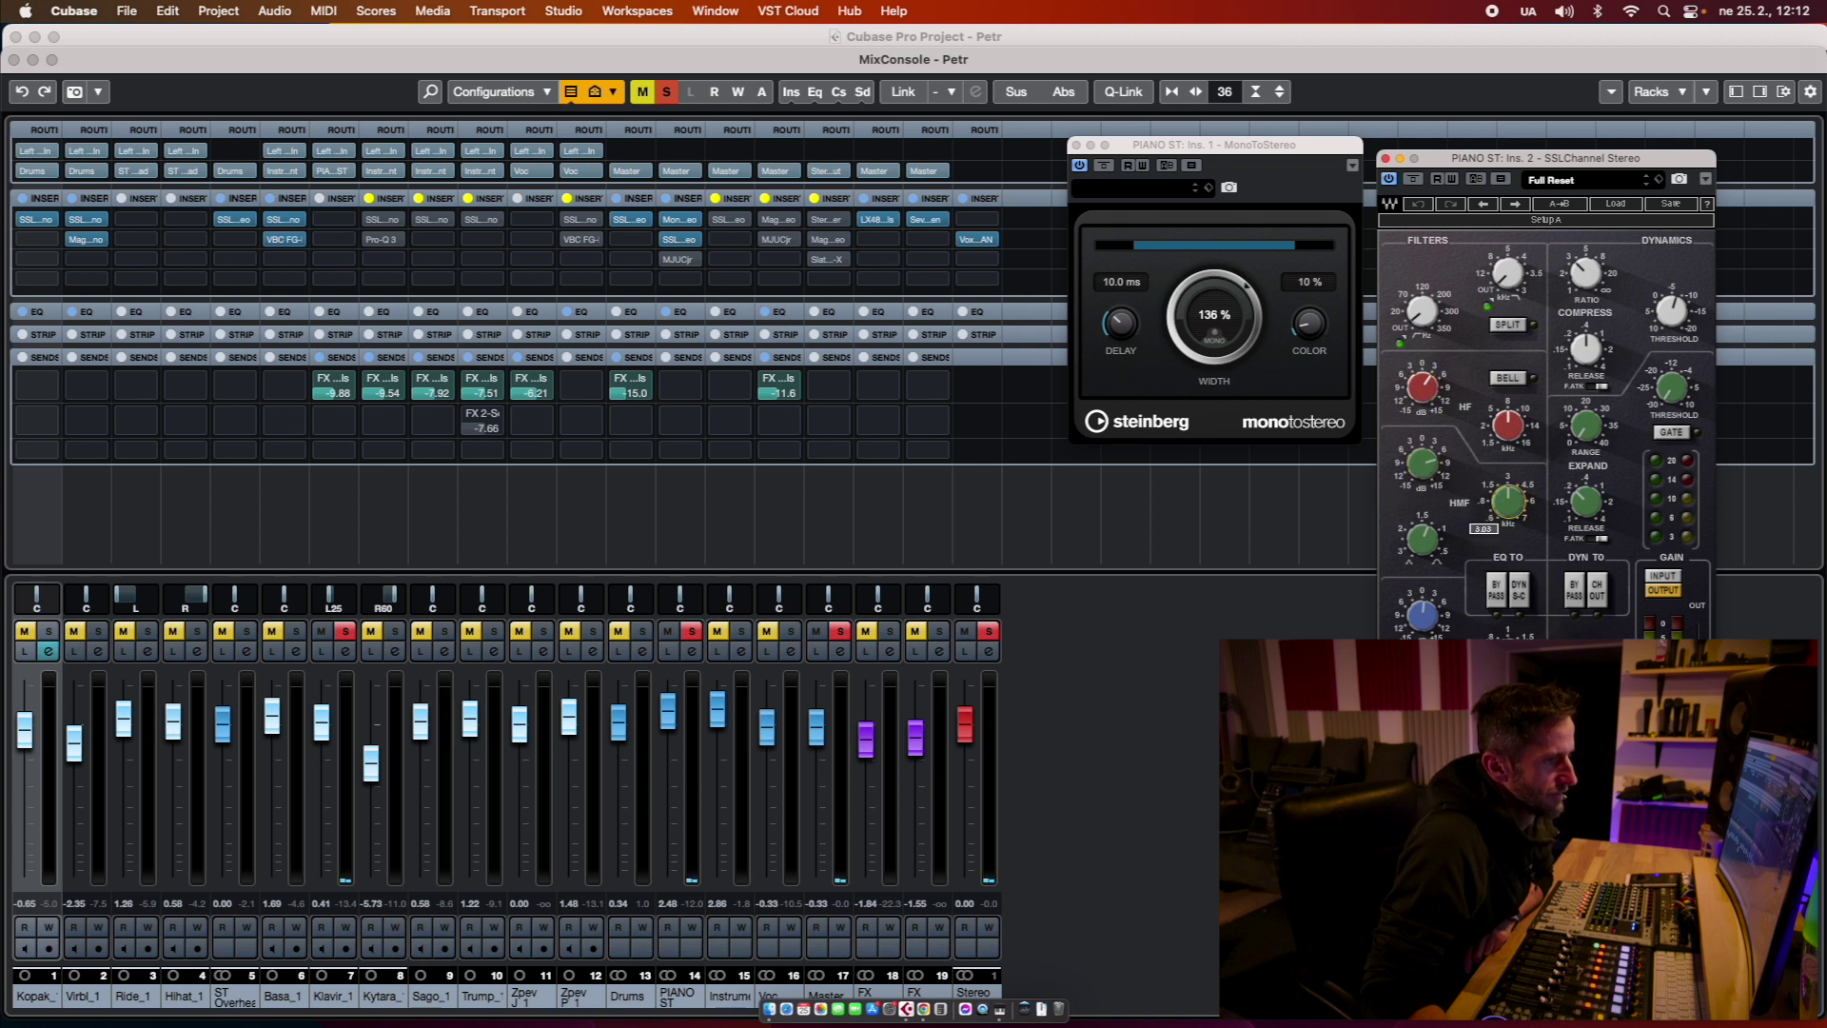
pyautogui.click(1416, 475)
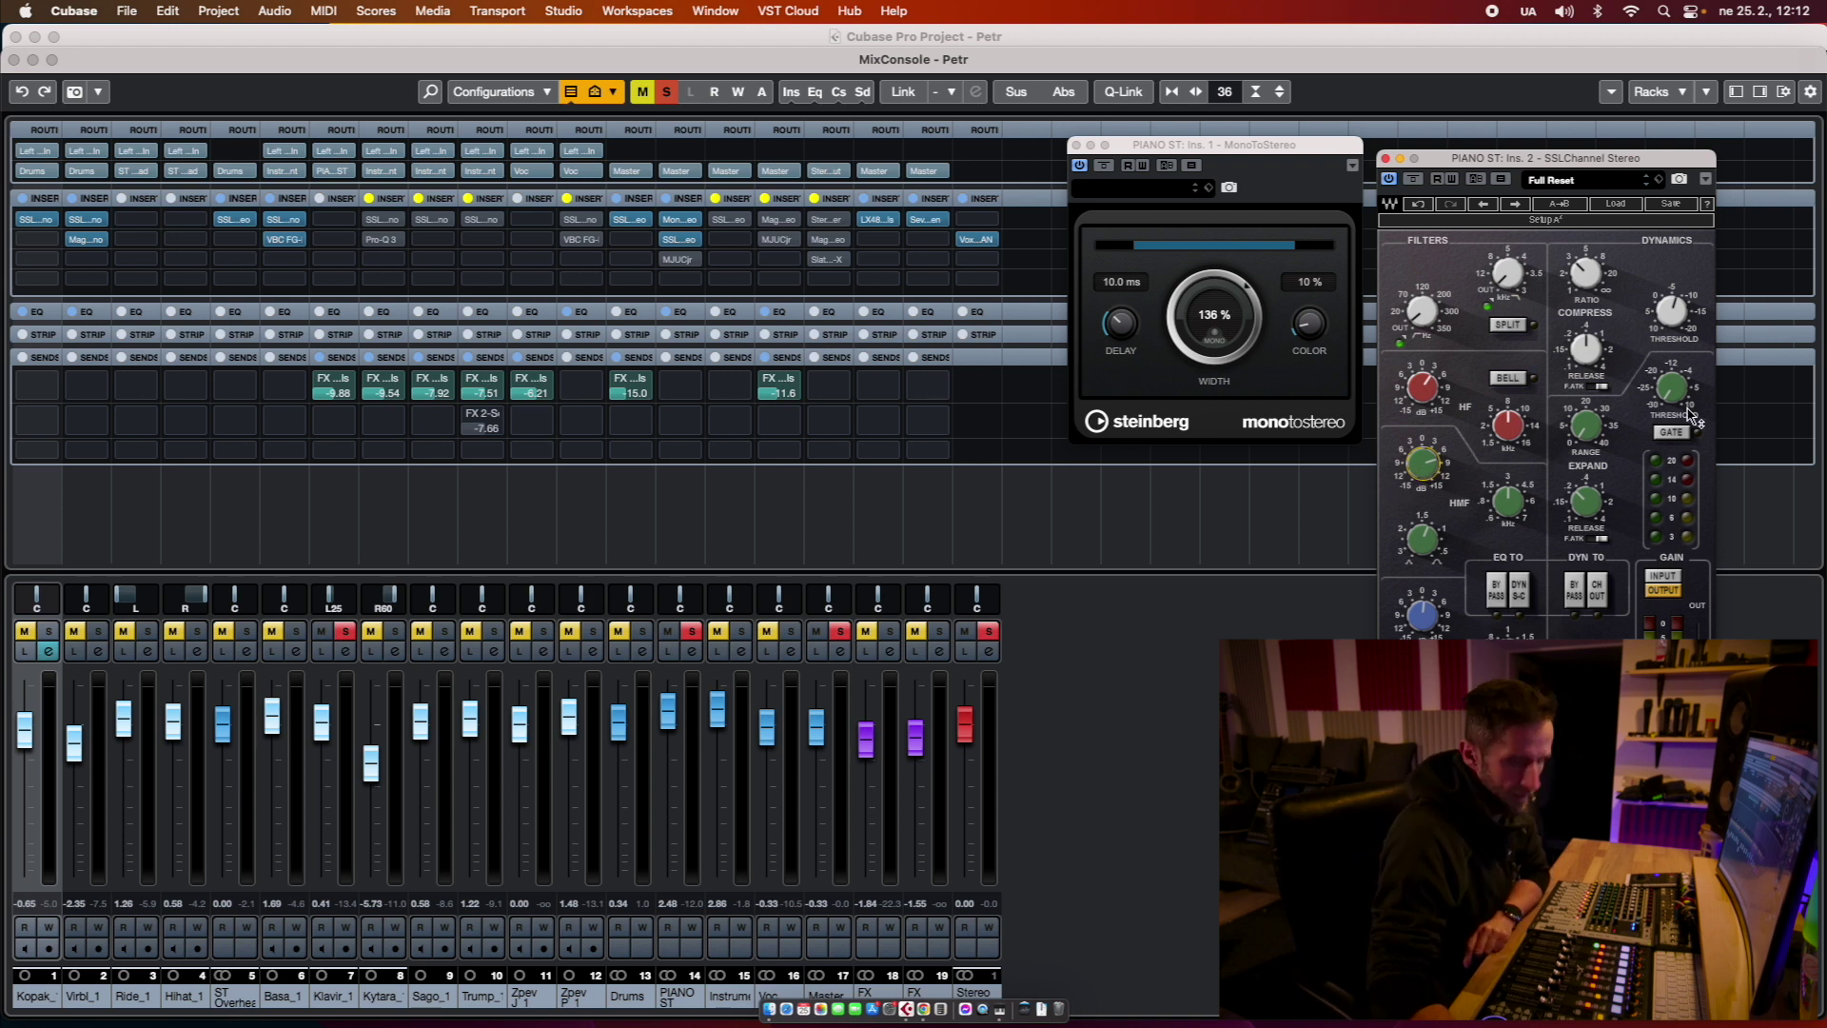
pyautogui.press('space')
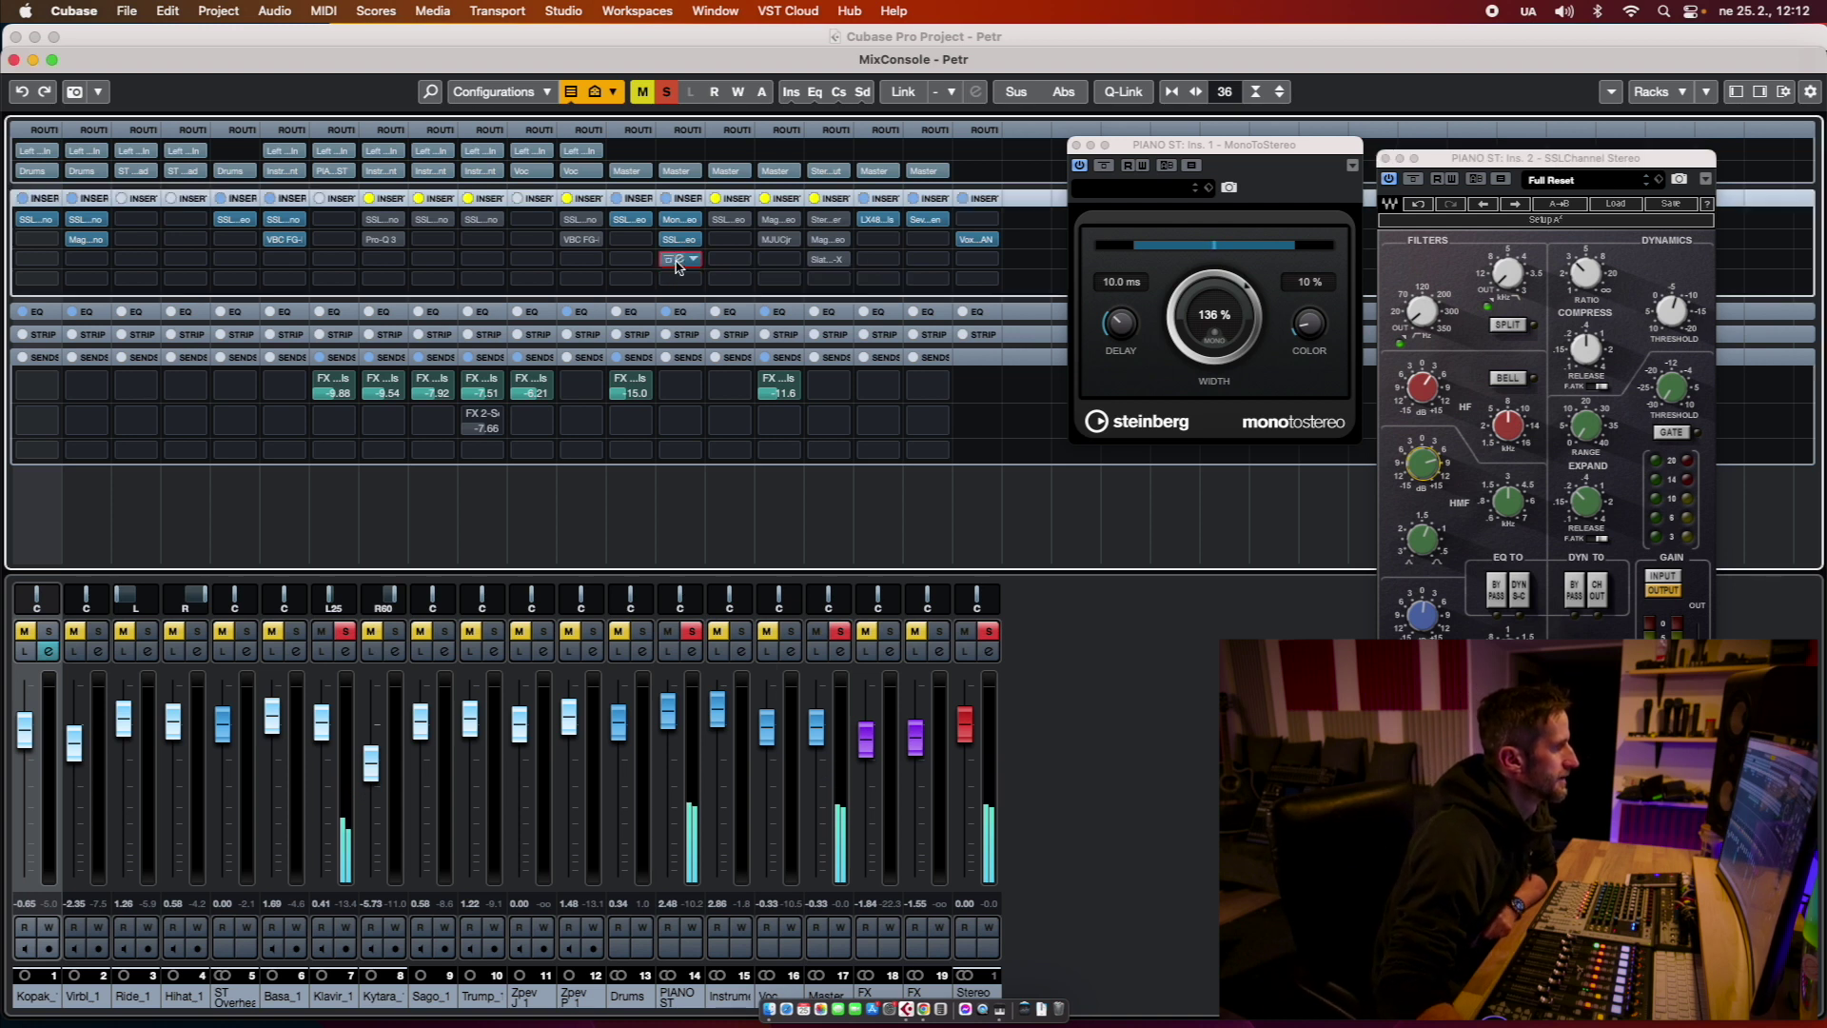
# Step: Activate the MJUCjr compressor on PIANO ST and set its Compress amount to 16.8
pyautogui.doubleClick(677, 264)
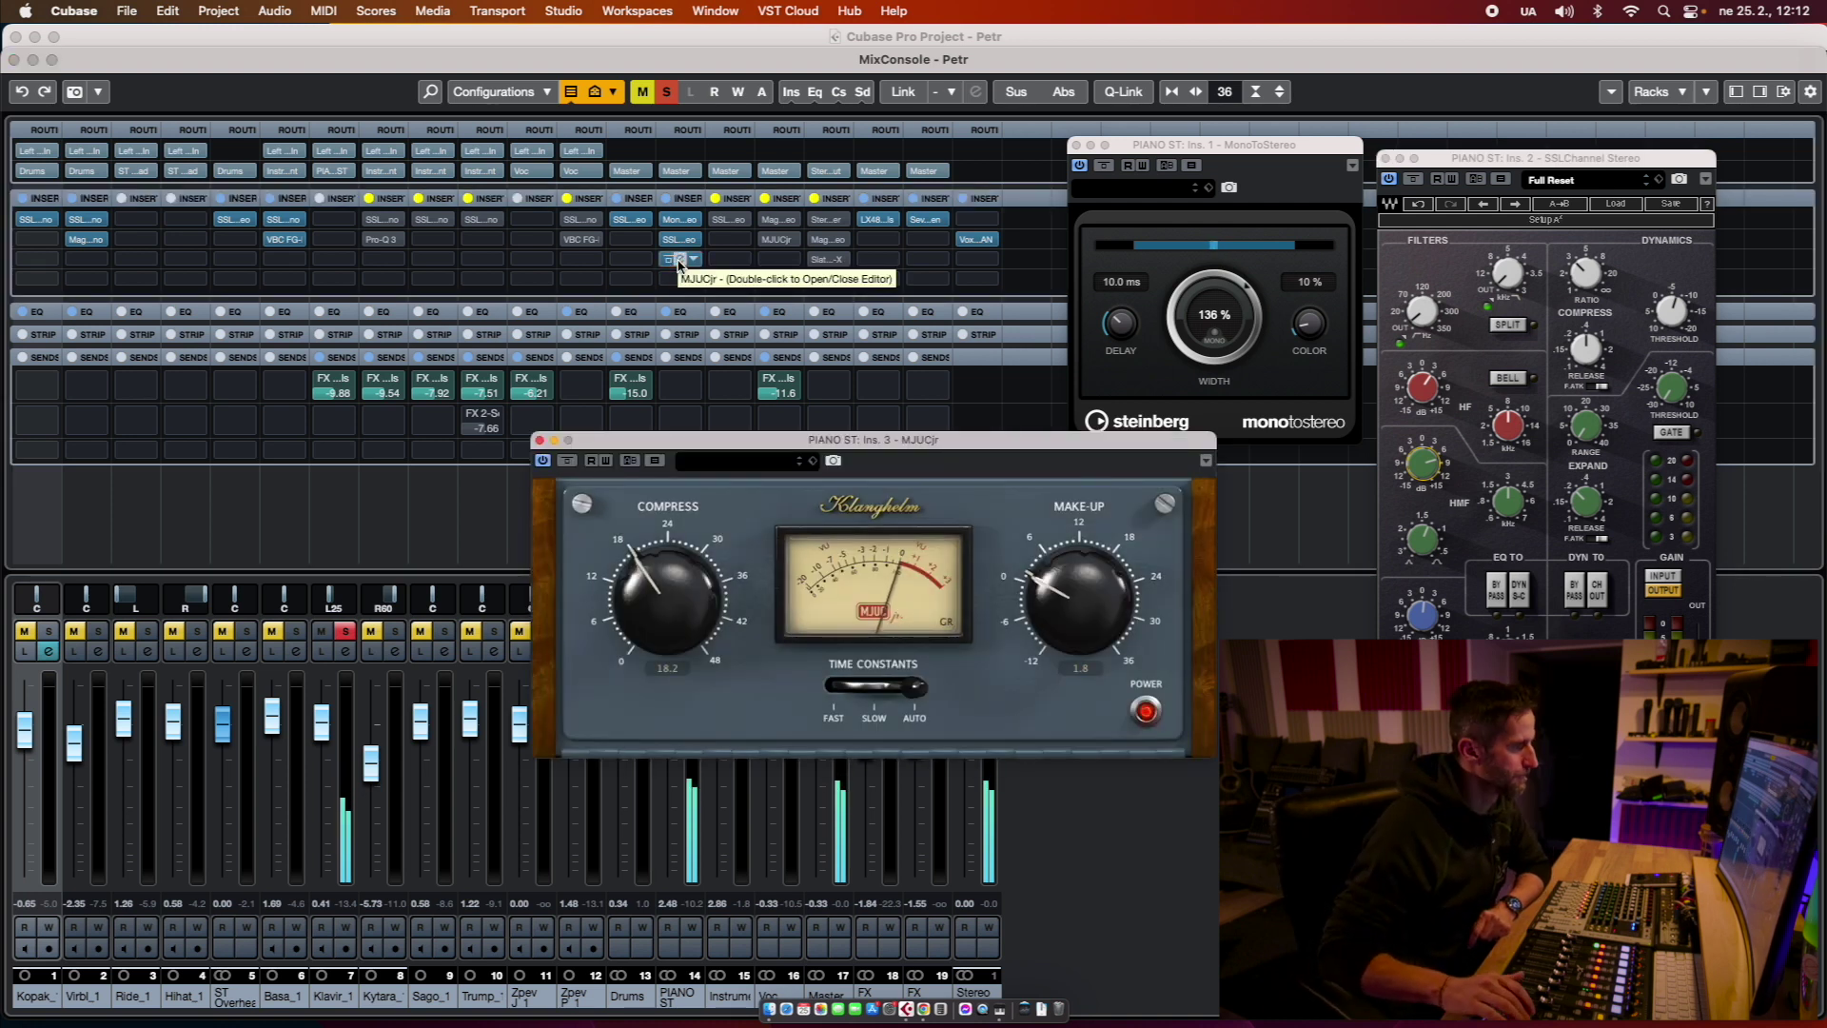
pyautogui.moveTo(891, 449); pyautogui.dragTo(1048, 492)
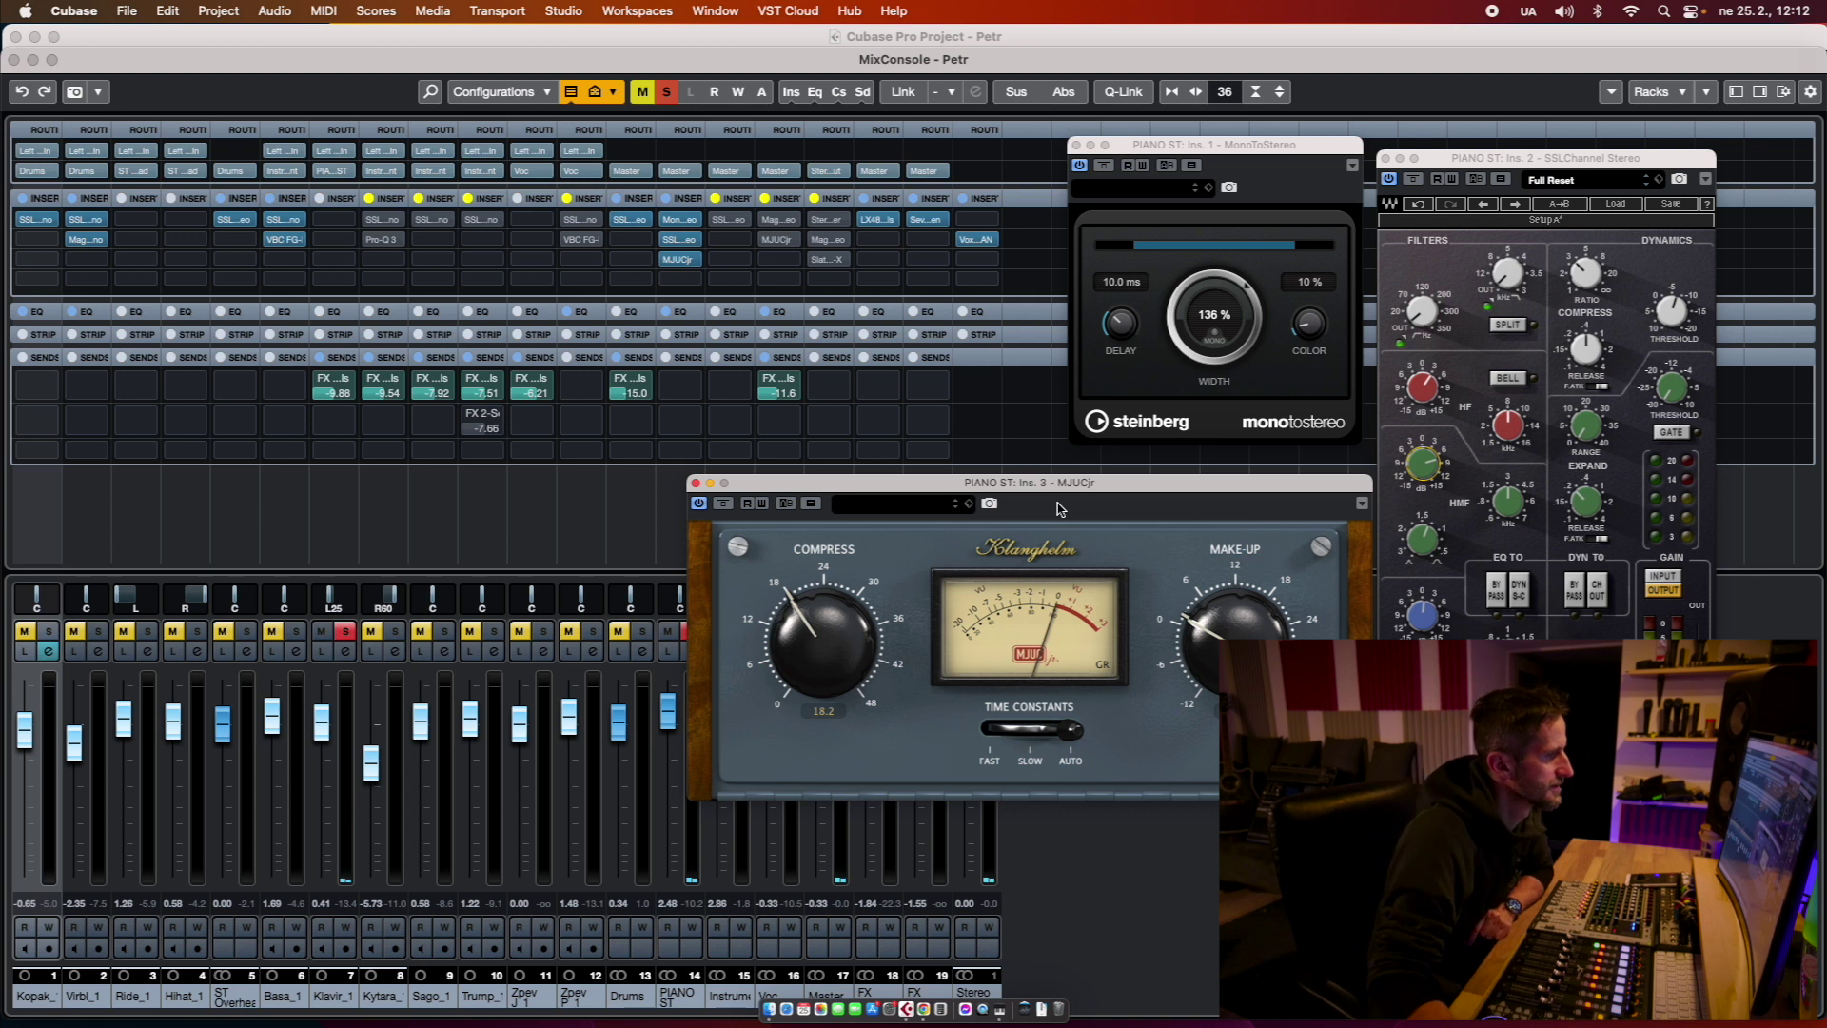
pyautogui.moveTo(1064, 483); pyautogui.dragTo(1054, 469)
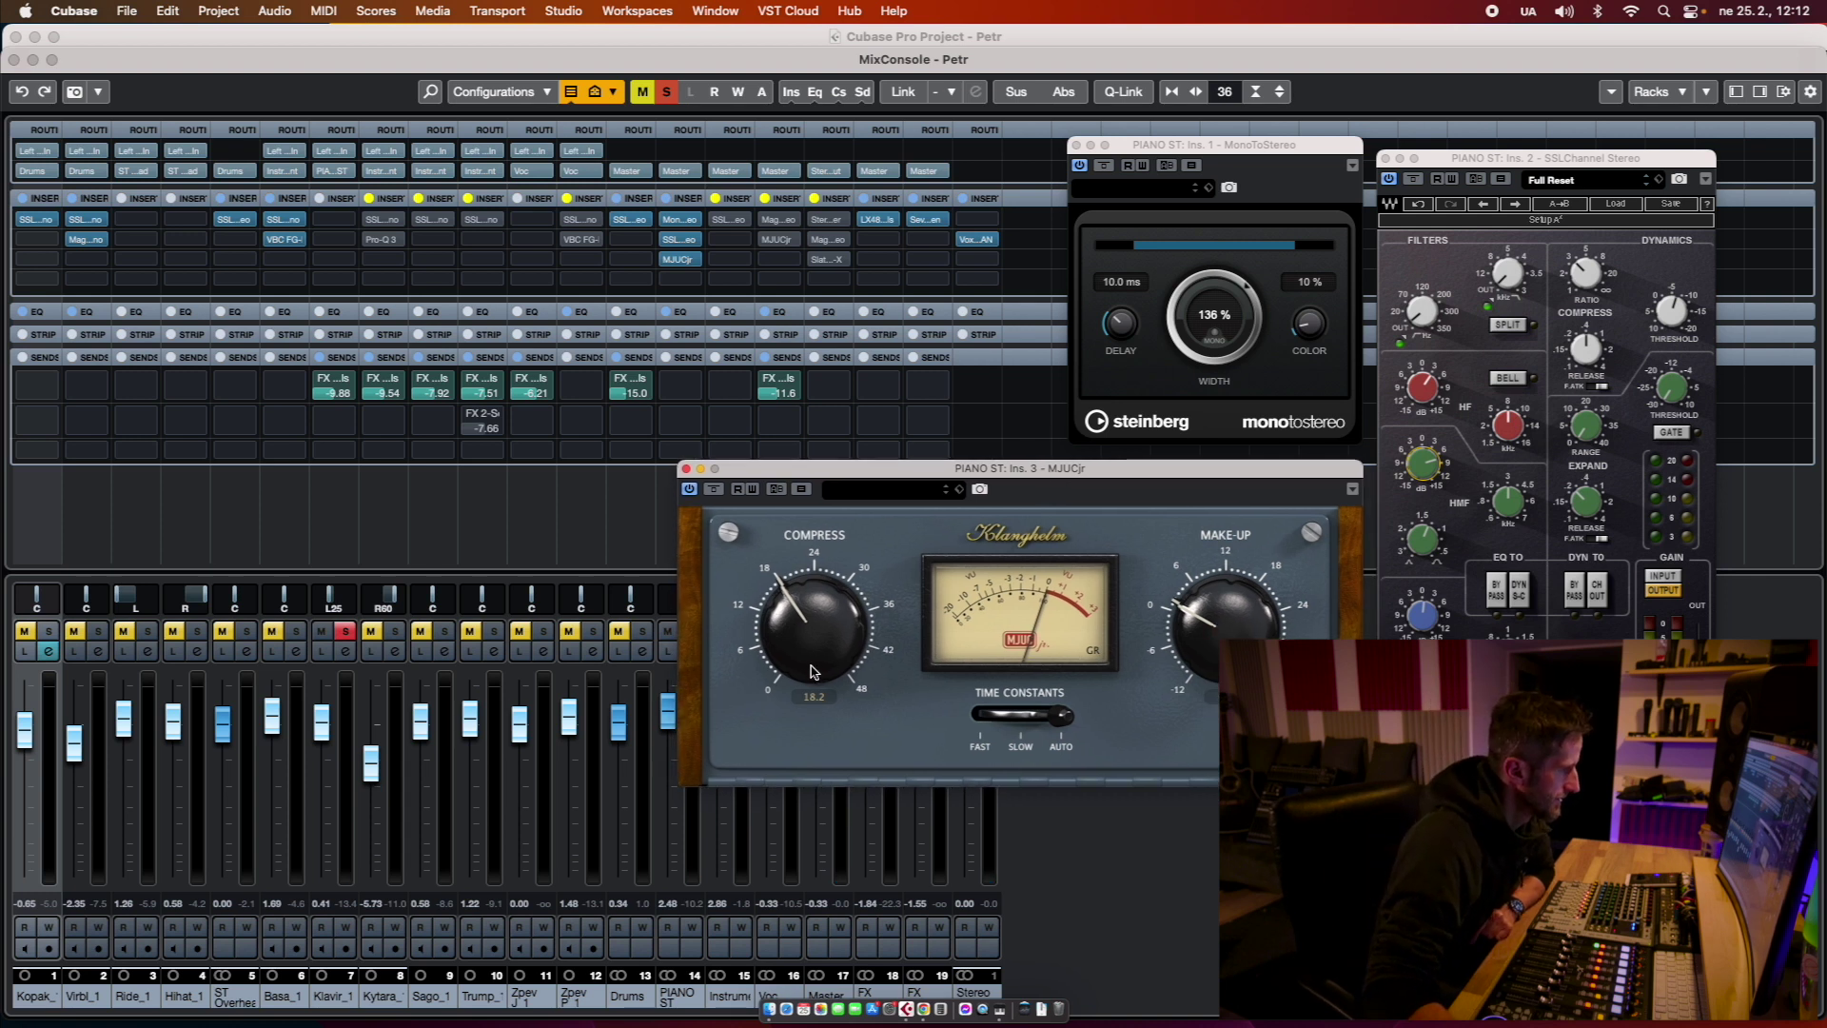
pyautogui.moveTo(788, 645); pyautogui.dragTo(787, 657)
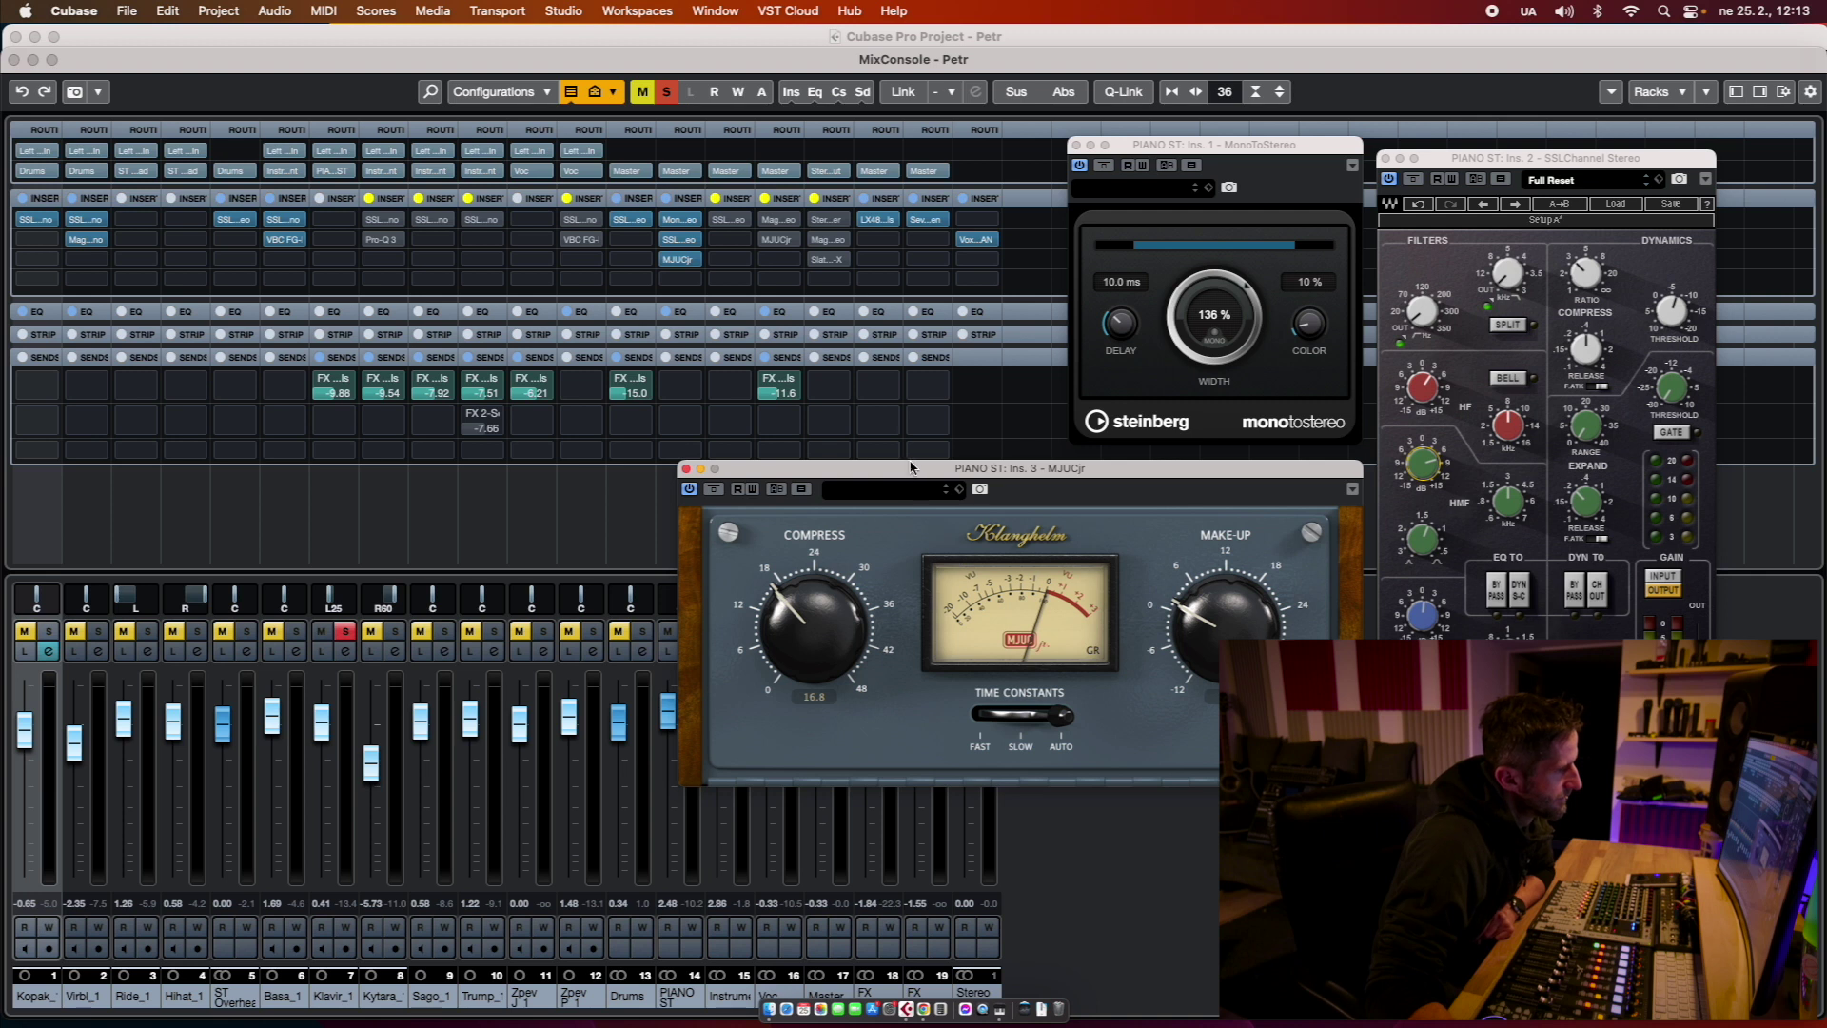
pyautogui.moveTo(911, 467); pyautogui.dragTo(919, 465)
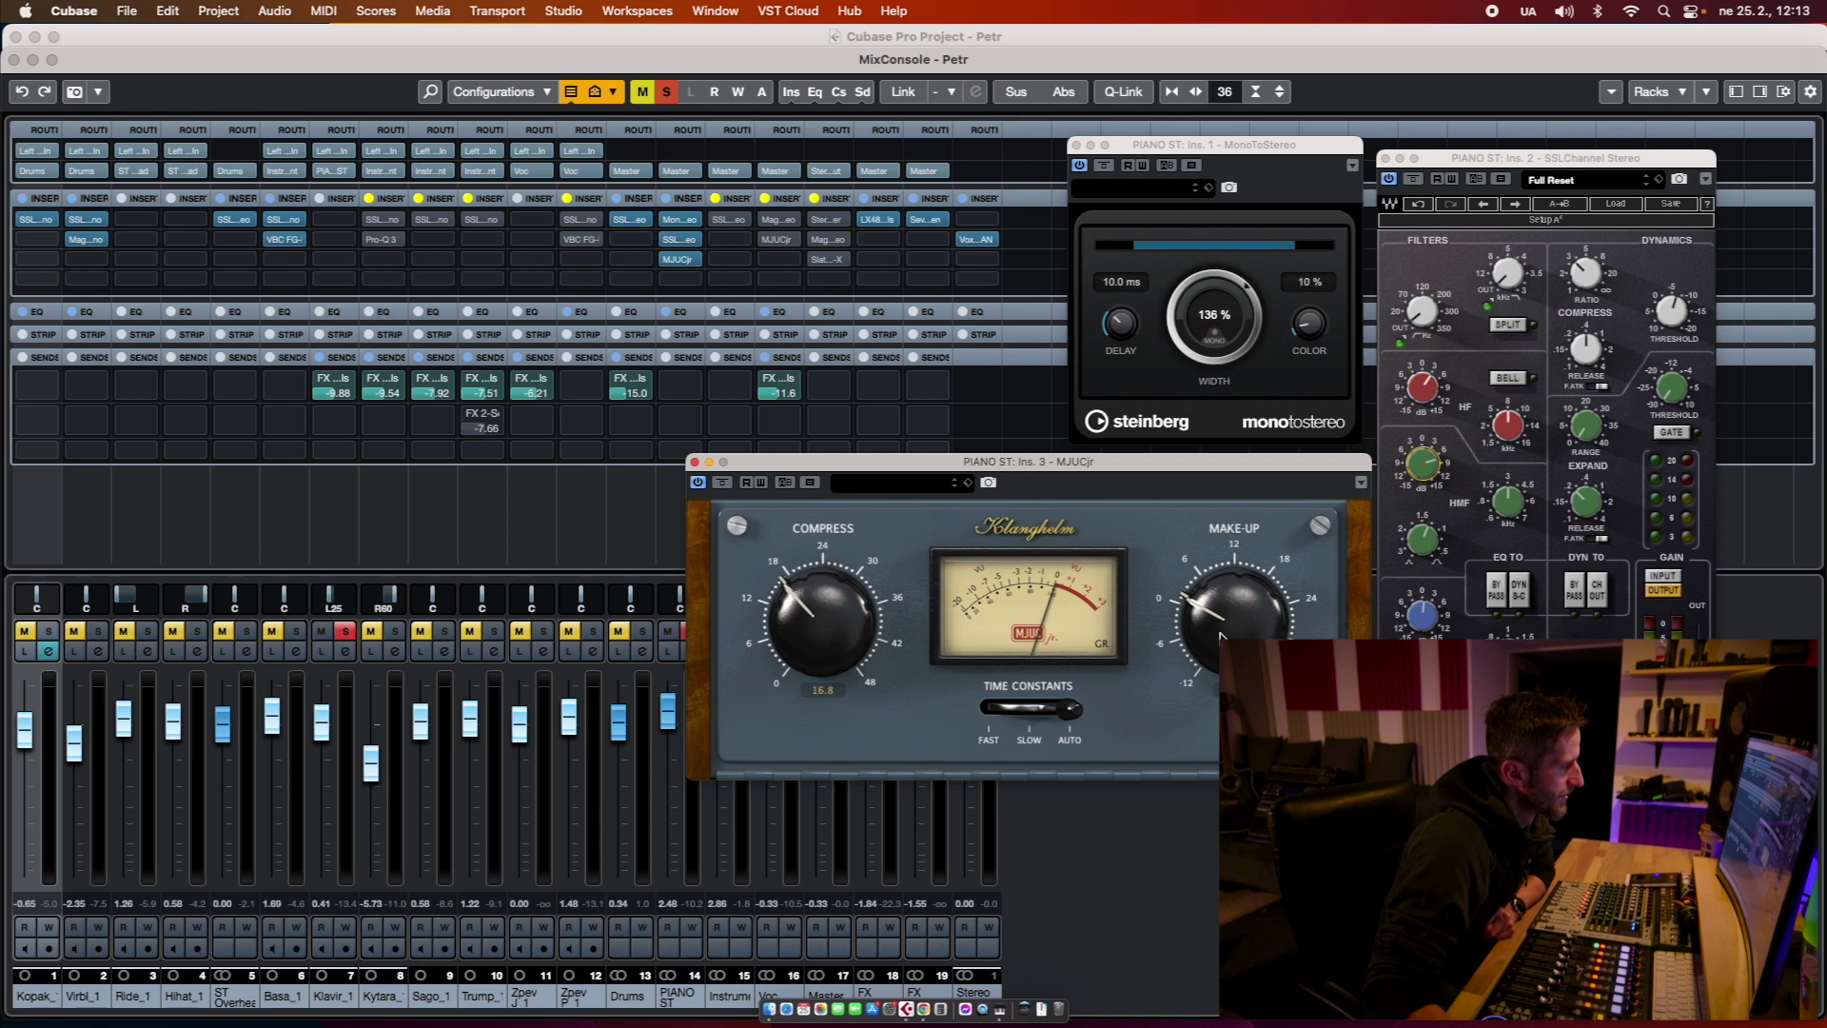
pyautogui.moveTo(909, 466); pyautogui.dragTo(899, 464)
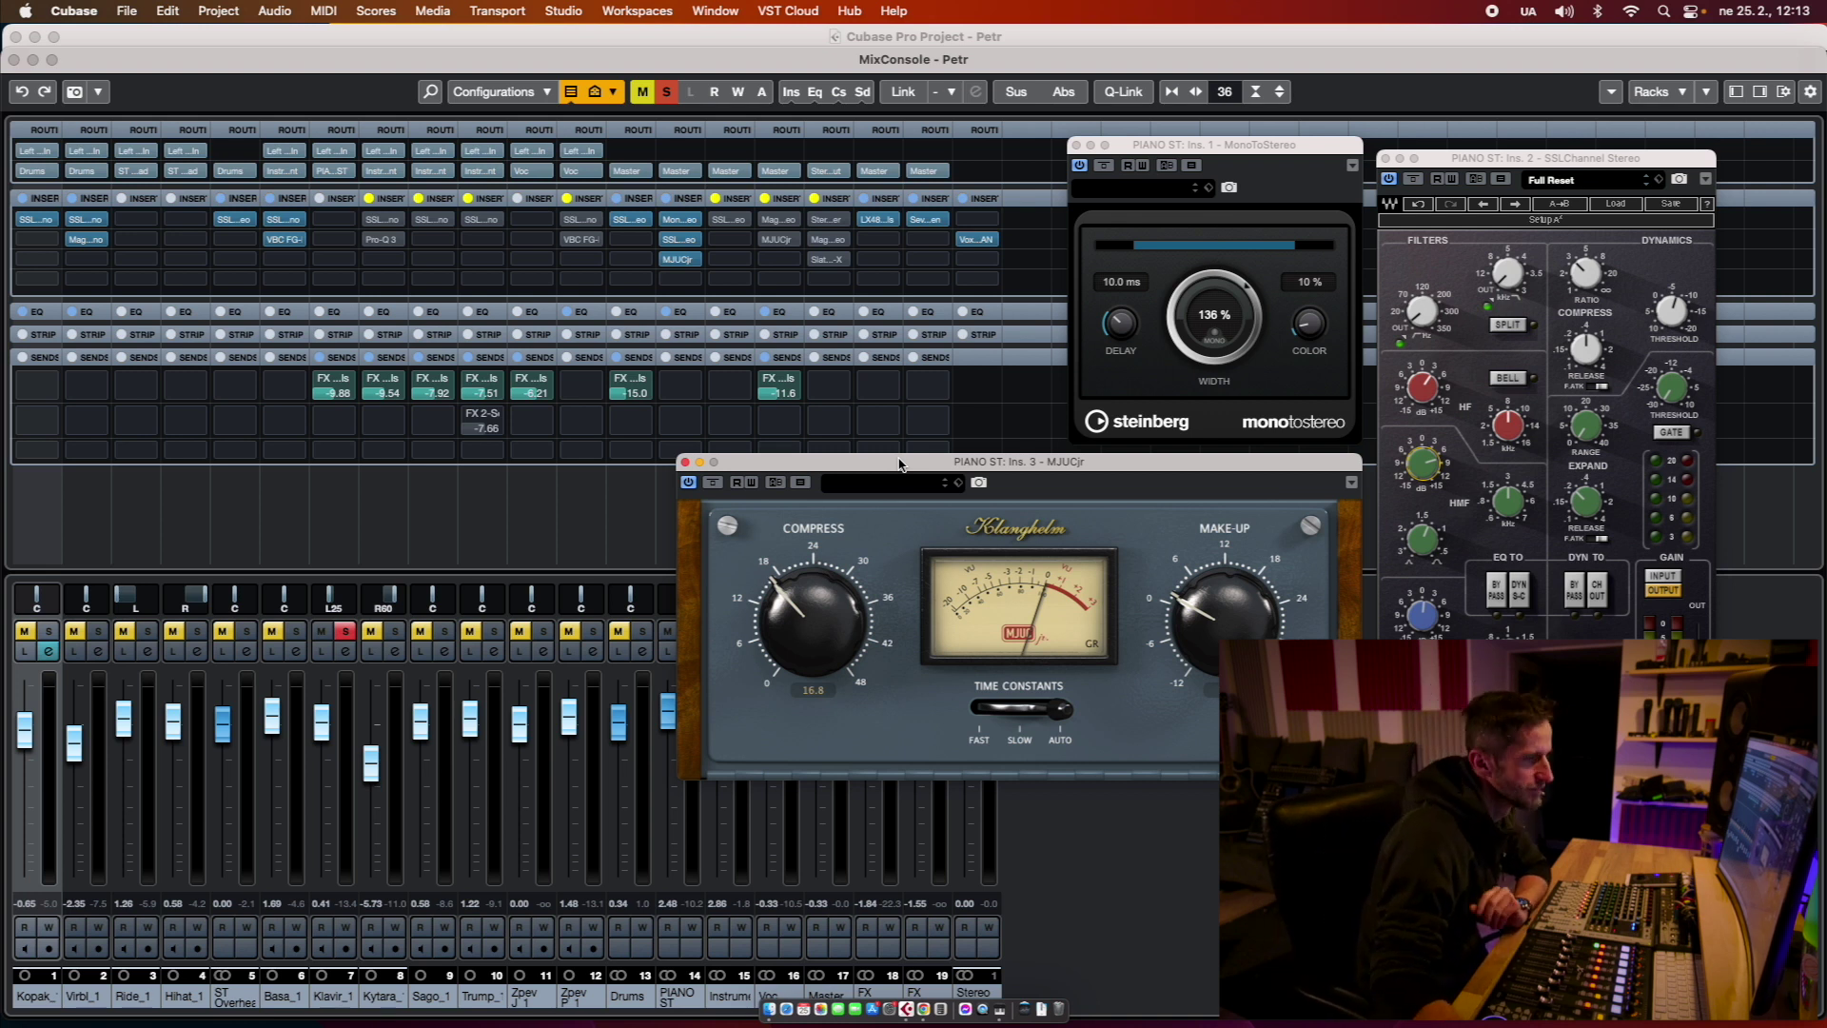
pyautogui.moveTo(899, 464); pyautogui.dragTo(889, 475)
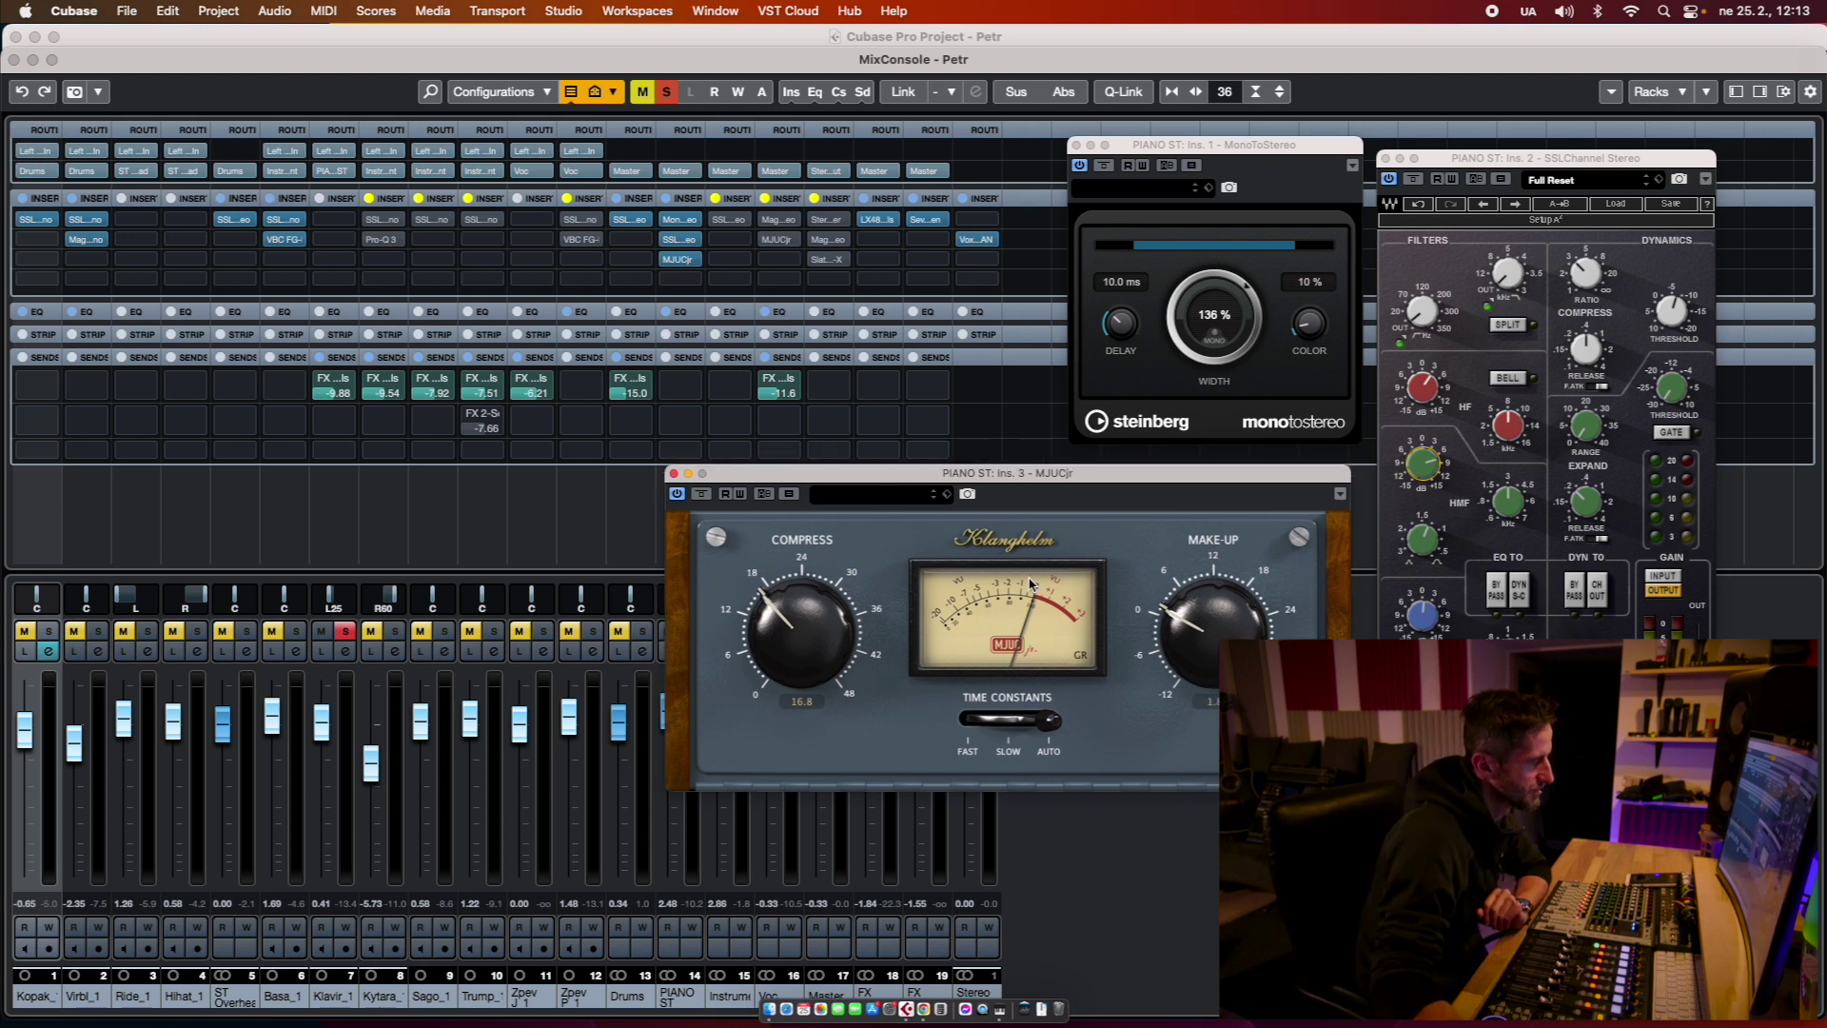
# Step: Play the piano and compare it with MJUCjr bypassed and active on PIANO ST
pyautogui.press('space')
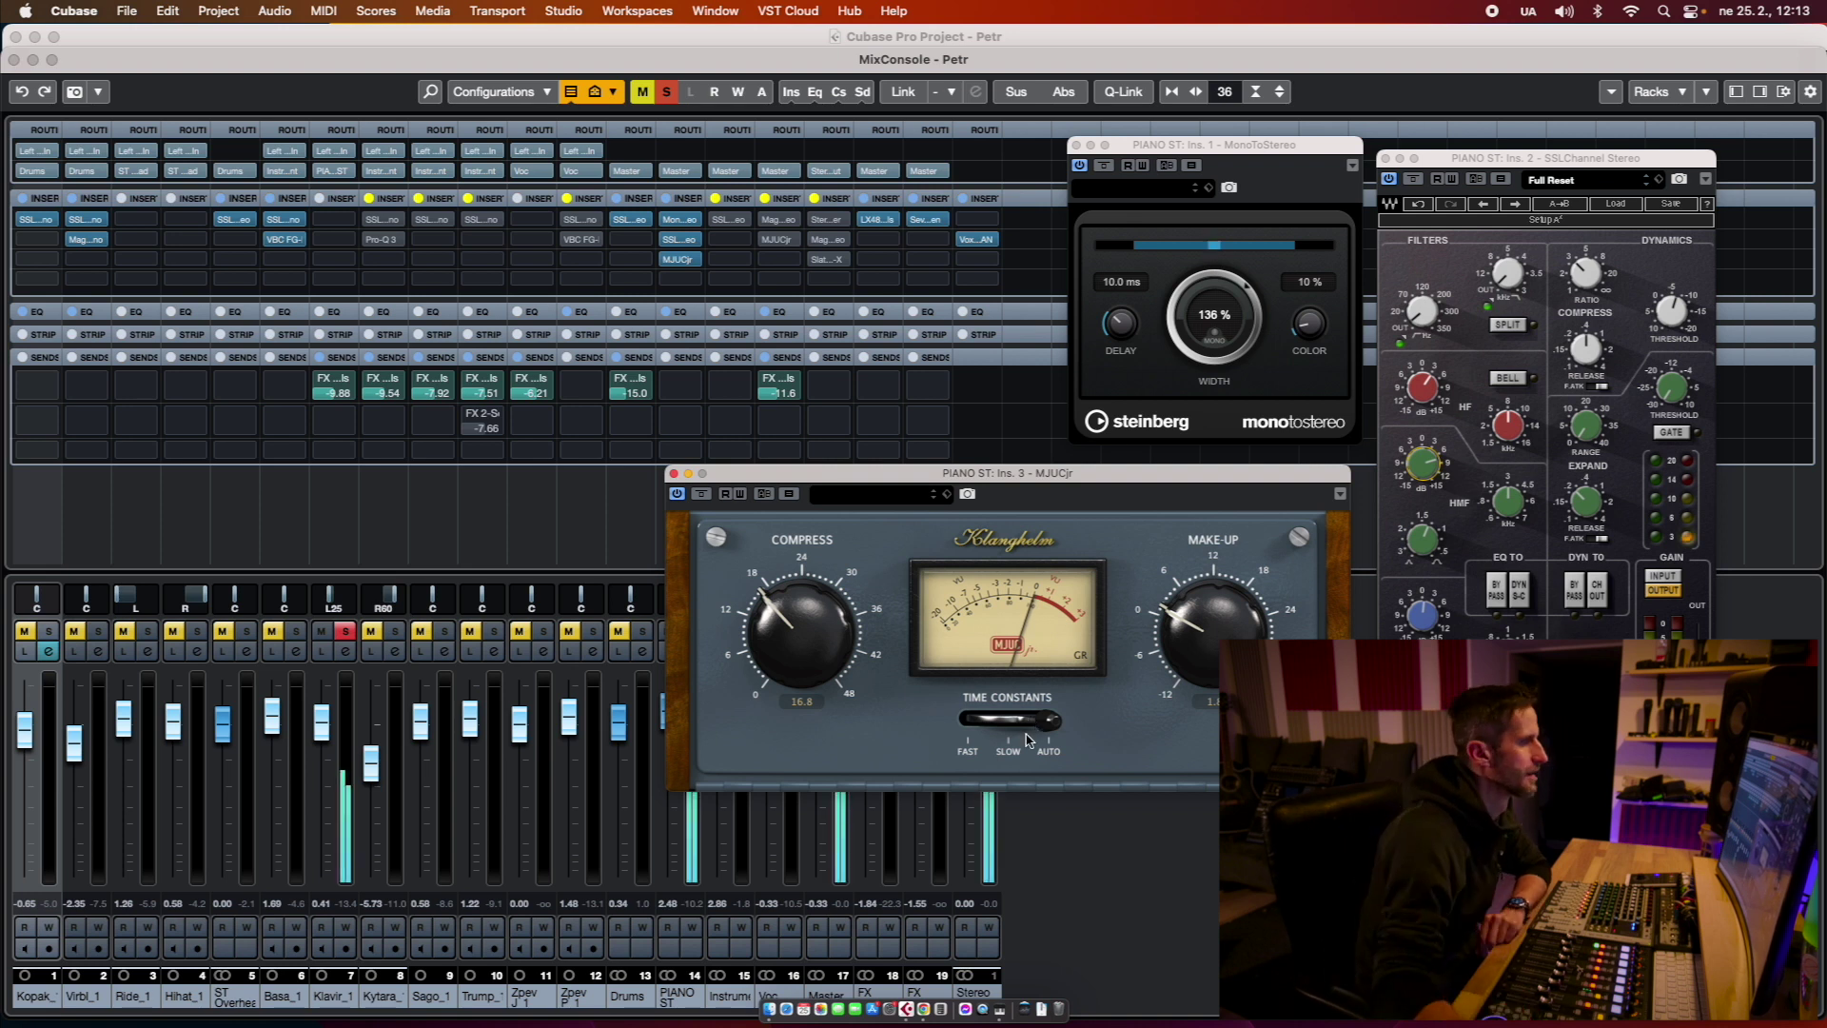
pyautogui.click(703, 497)
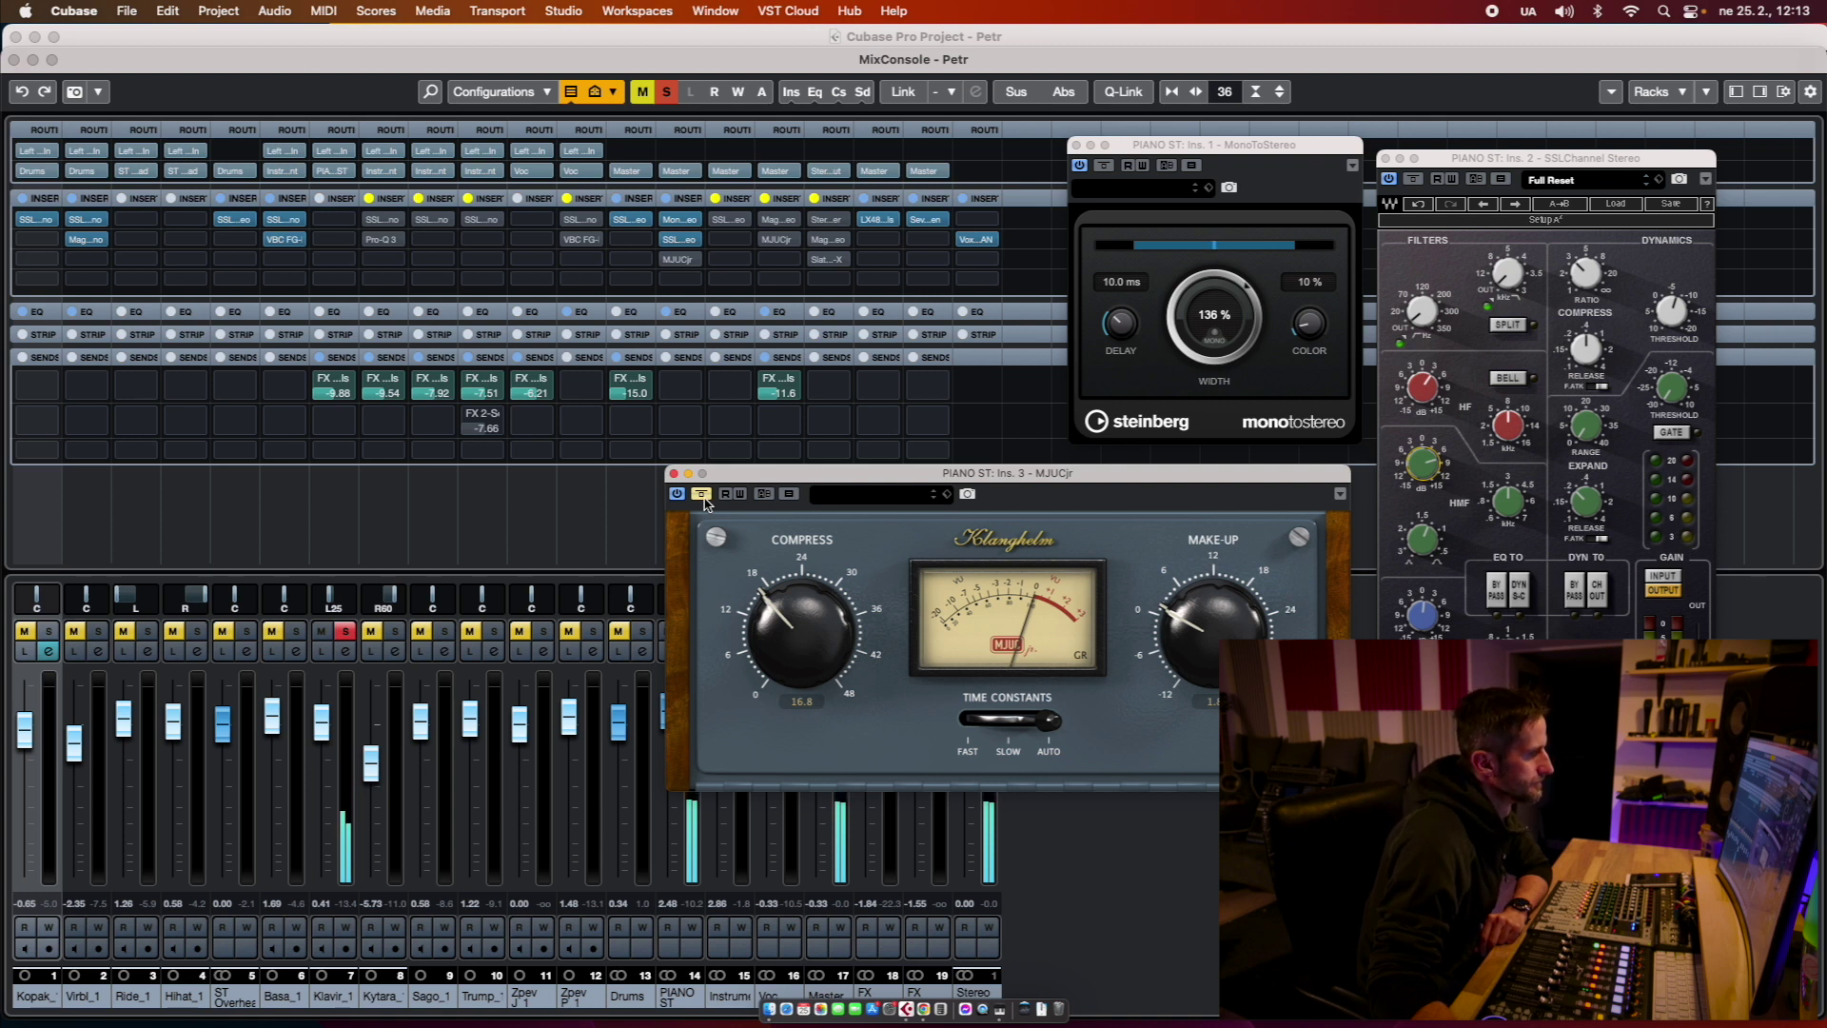
pyautogui.click(704, 499)
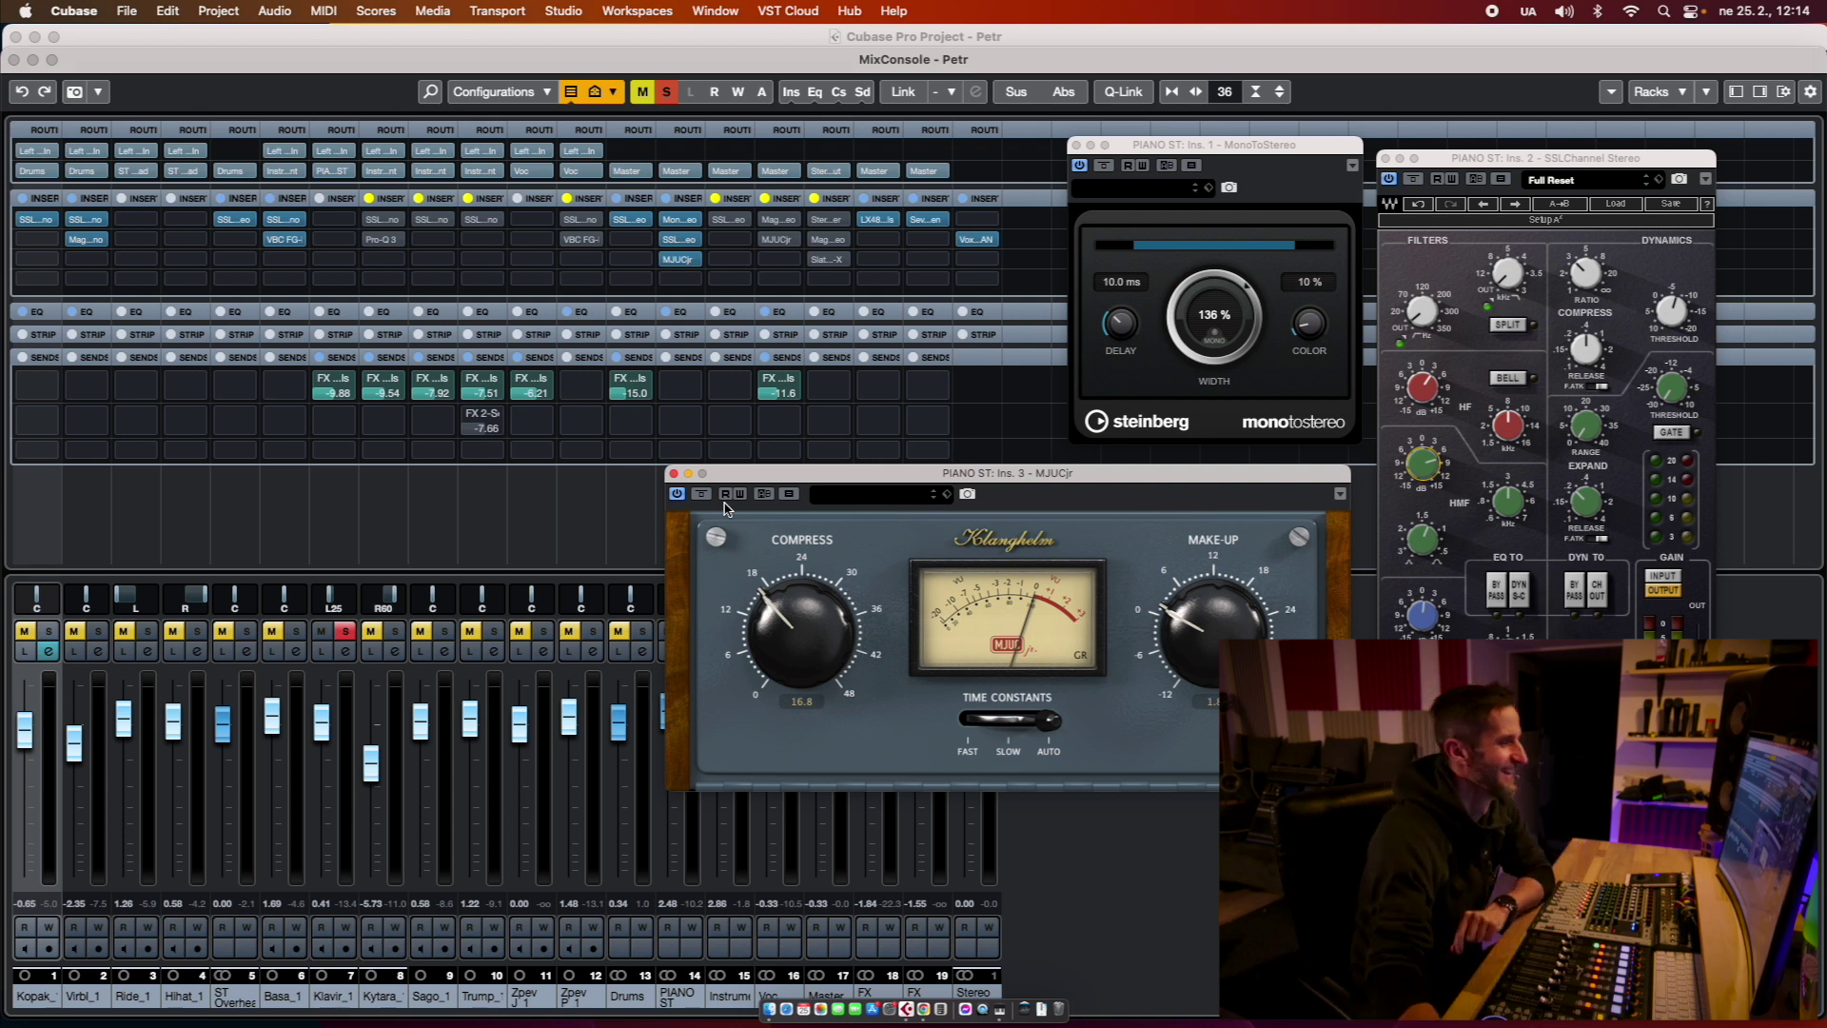
pyautogui.moveTo(853, 480); pyautogui.dragTo(948, 520)
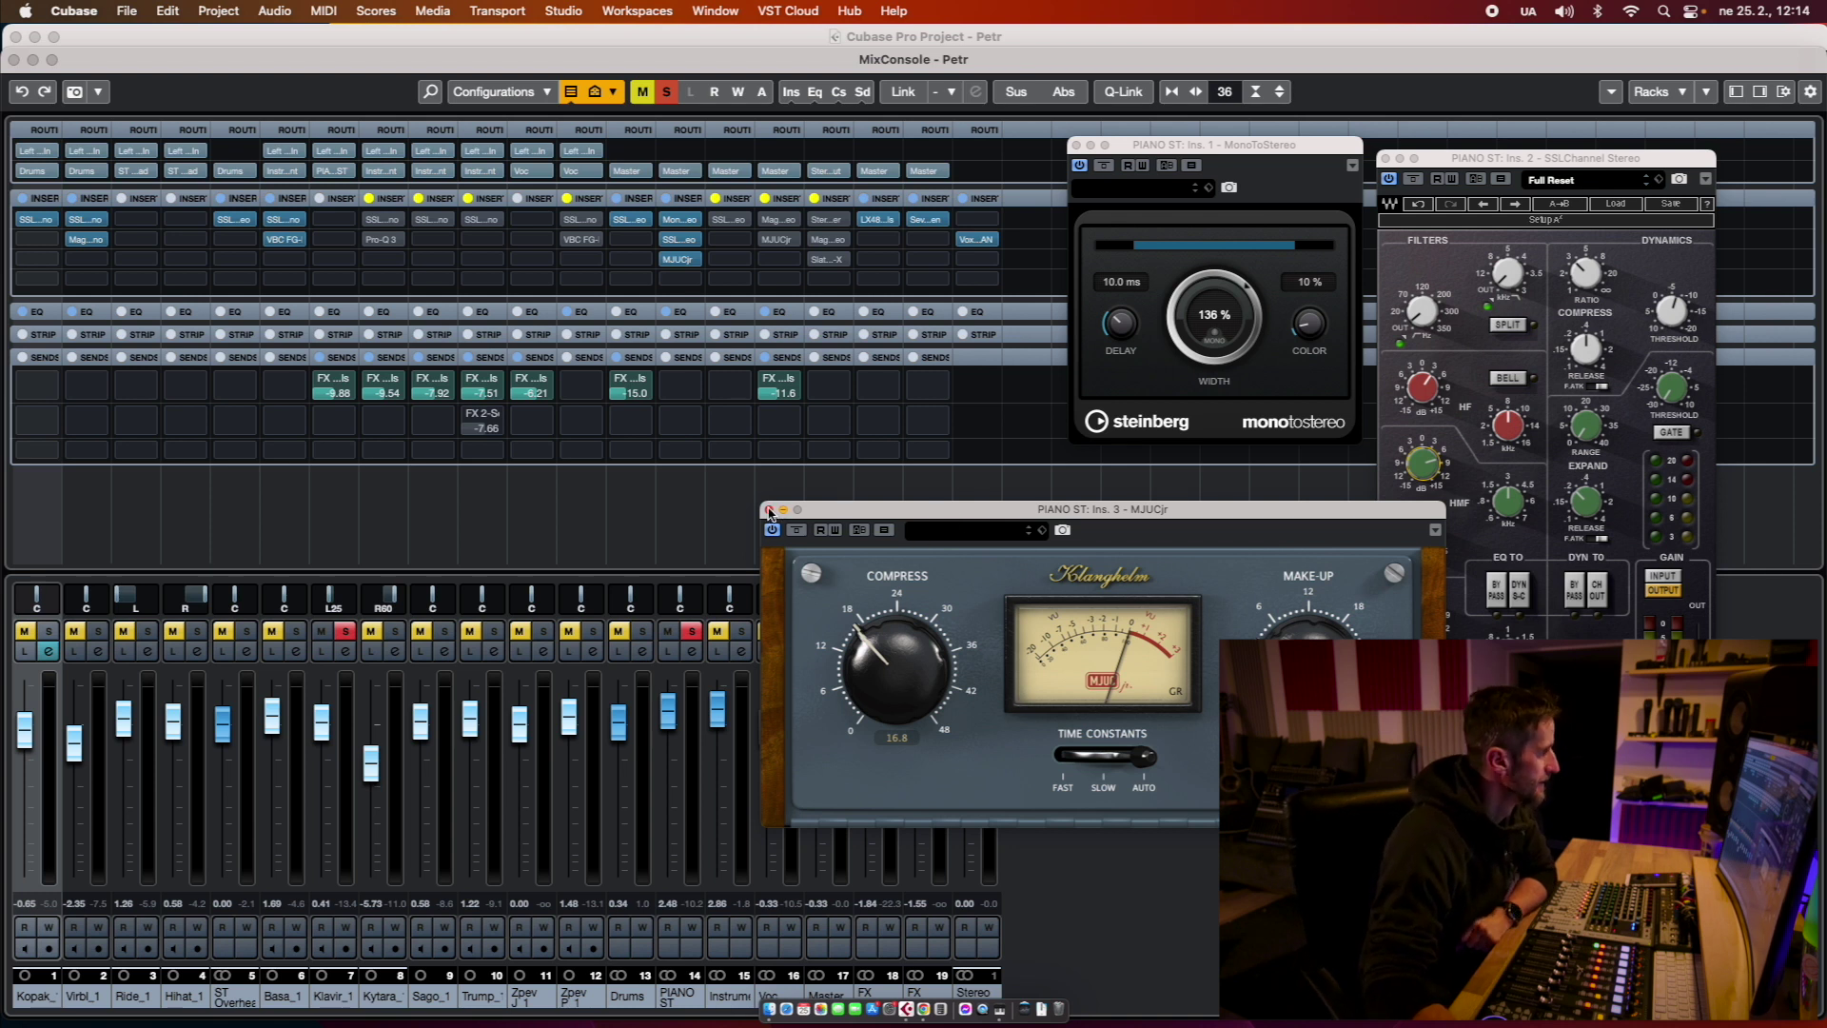
pyautogui.moveTo(885, 508); pyautogui.dragTo(1167, 582)
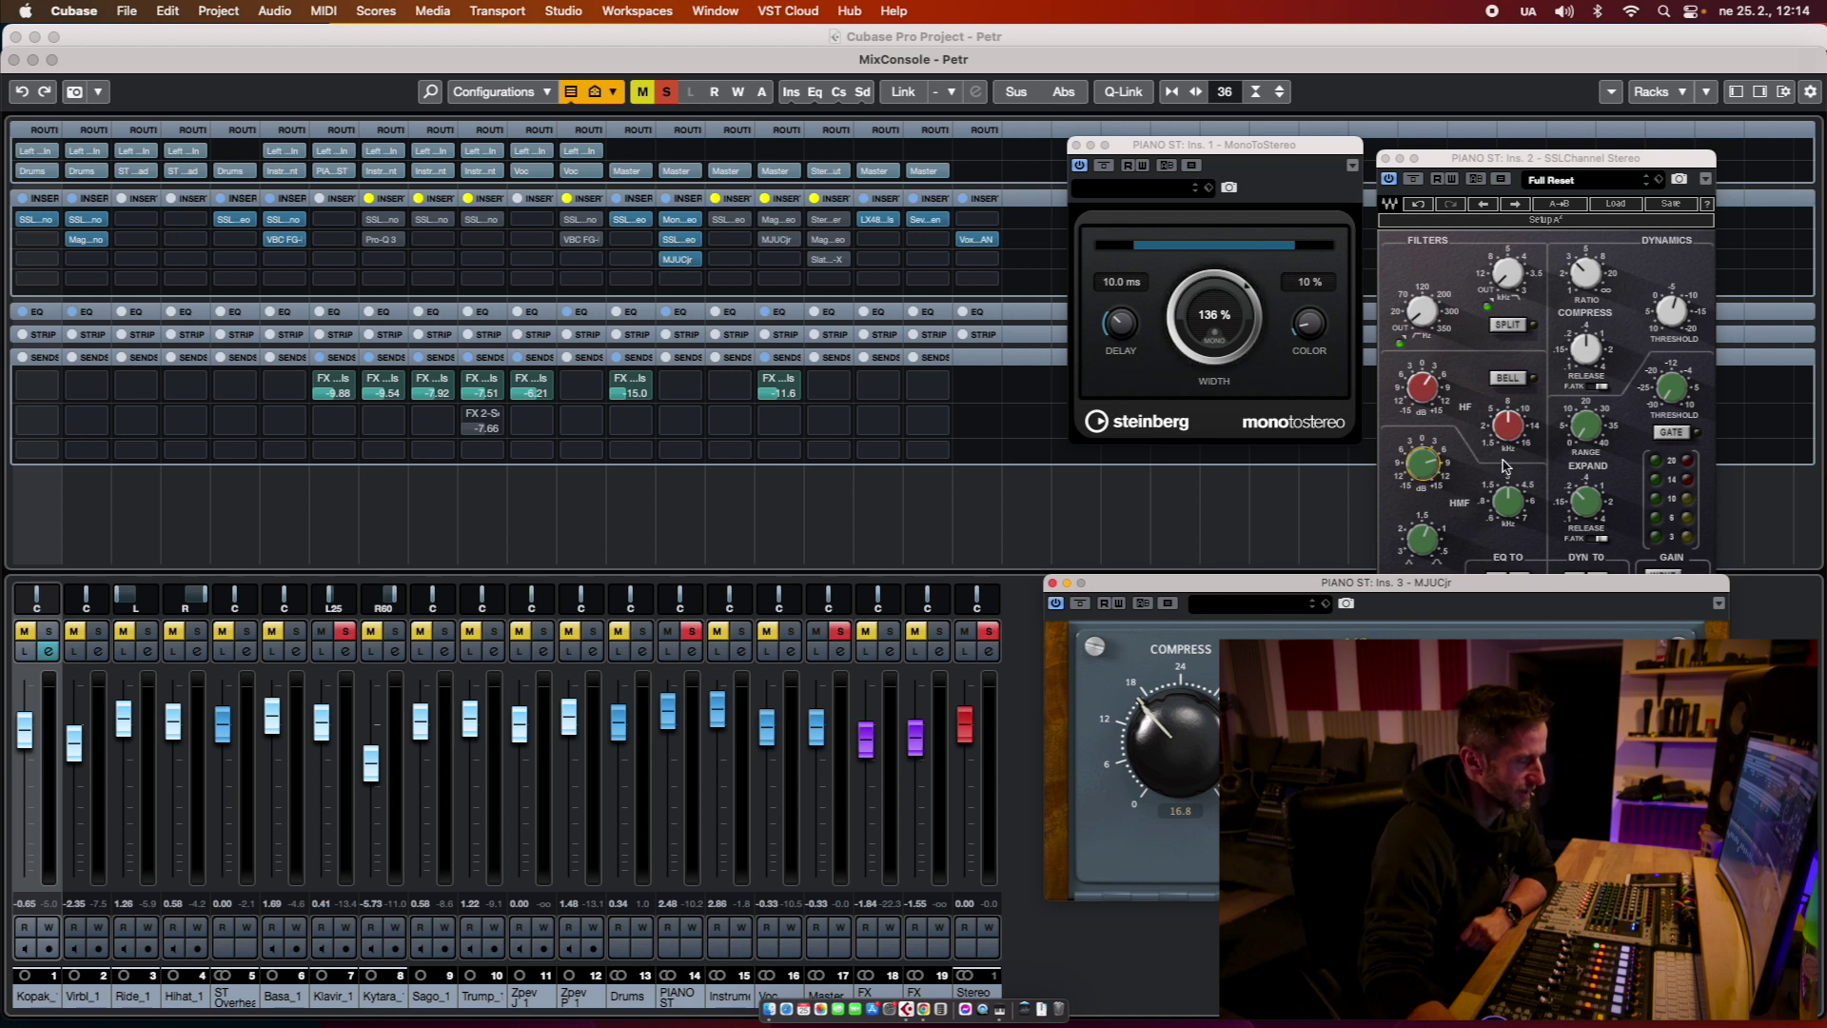
# Step: Adjust the LMF band of PIANO ST's channel equalizer to -4.6 dB at 604.9 Hz and close the channel settings
pyautogui.click(693, 651)
pyautogui.moveTo(951, 160); pyautogui.dragTo(601, 208)
pyautogui.moveTo(804, 430); pyautogui.dragTo(804, 434)
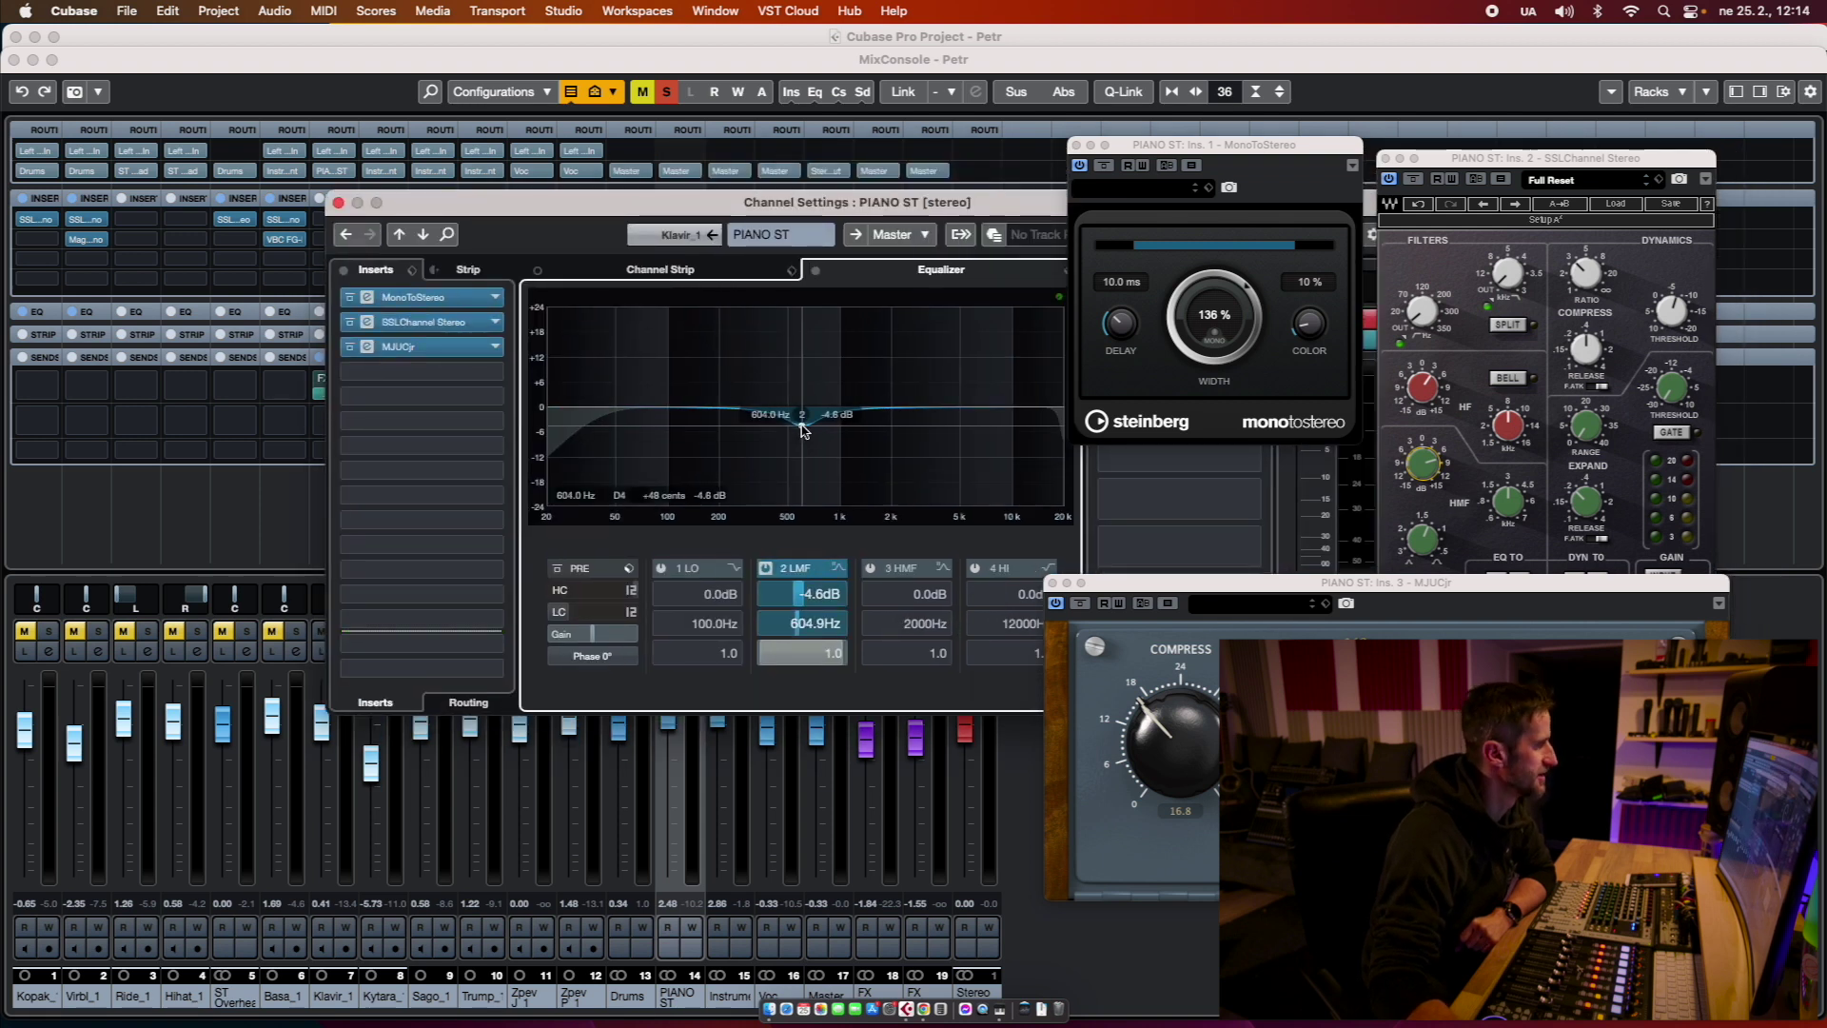
pyautogui.click(339, 203)
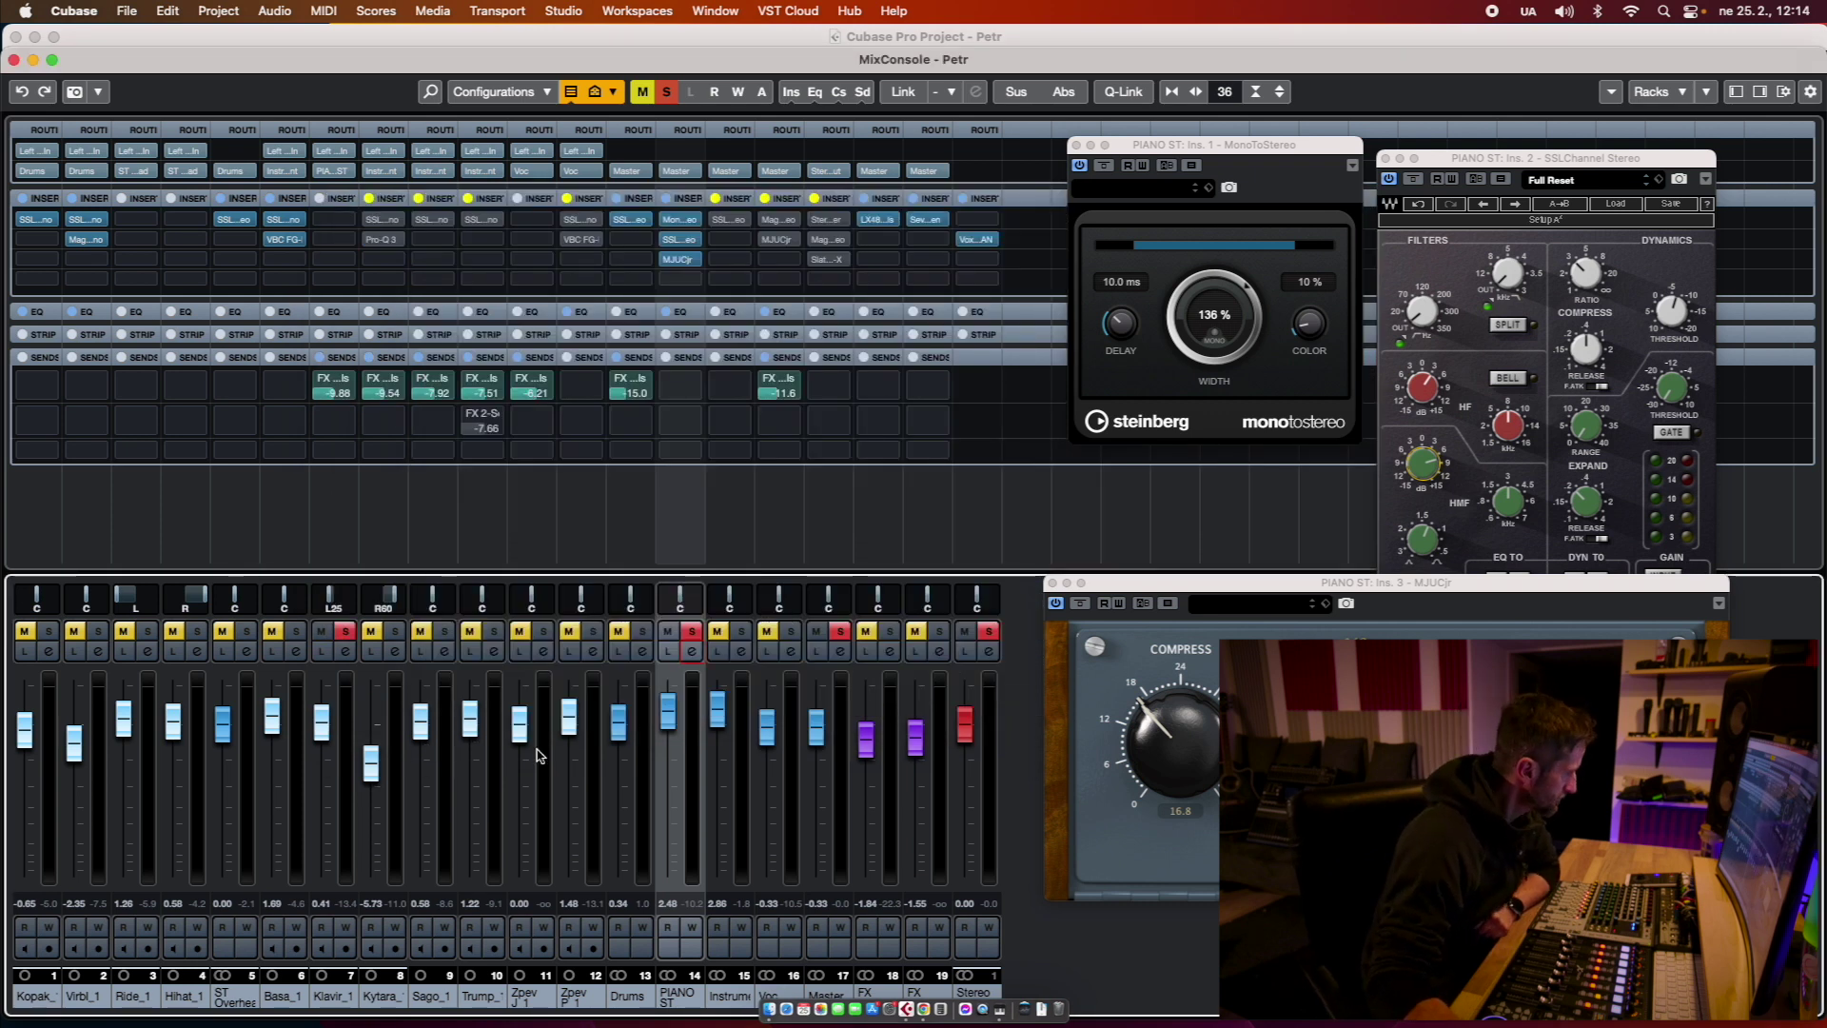
# Step: Solo the Drums group with its drum channels and Basa_1 alongside the piano, and play them together
pyautogui.click(644, 632)
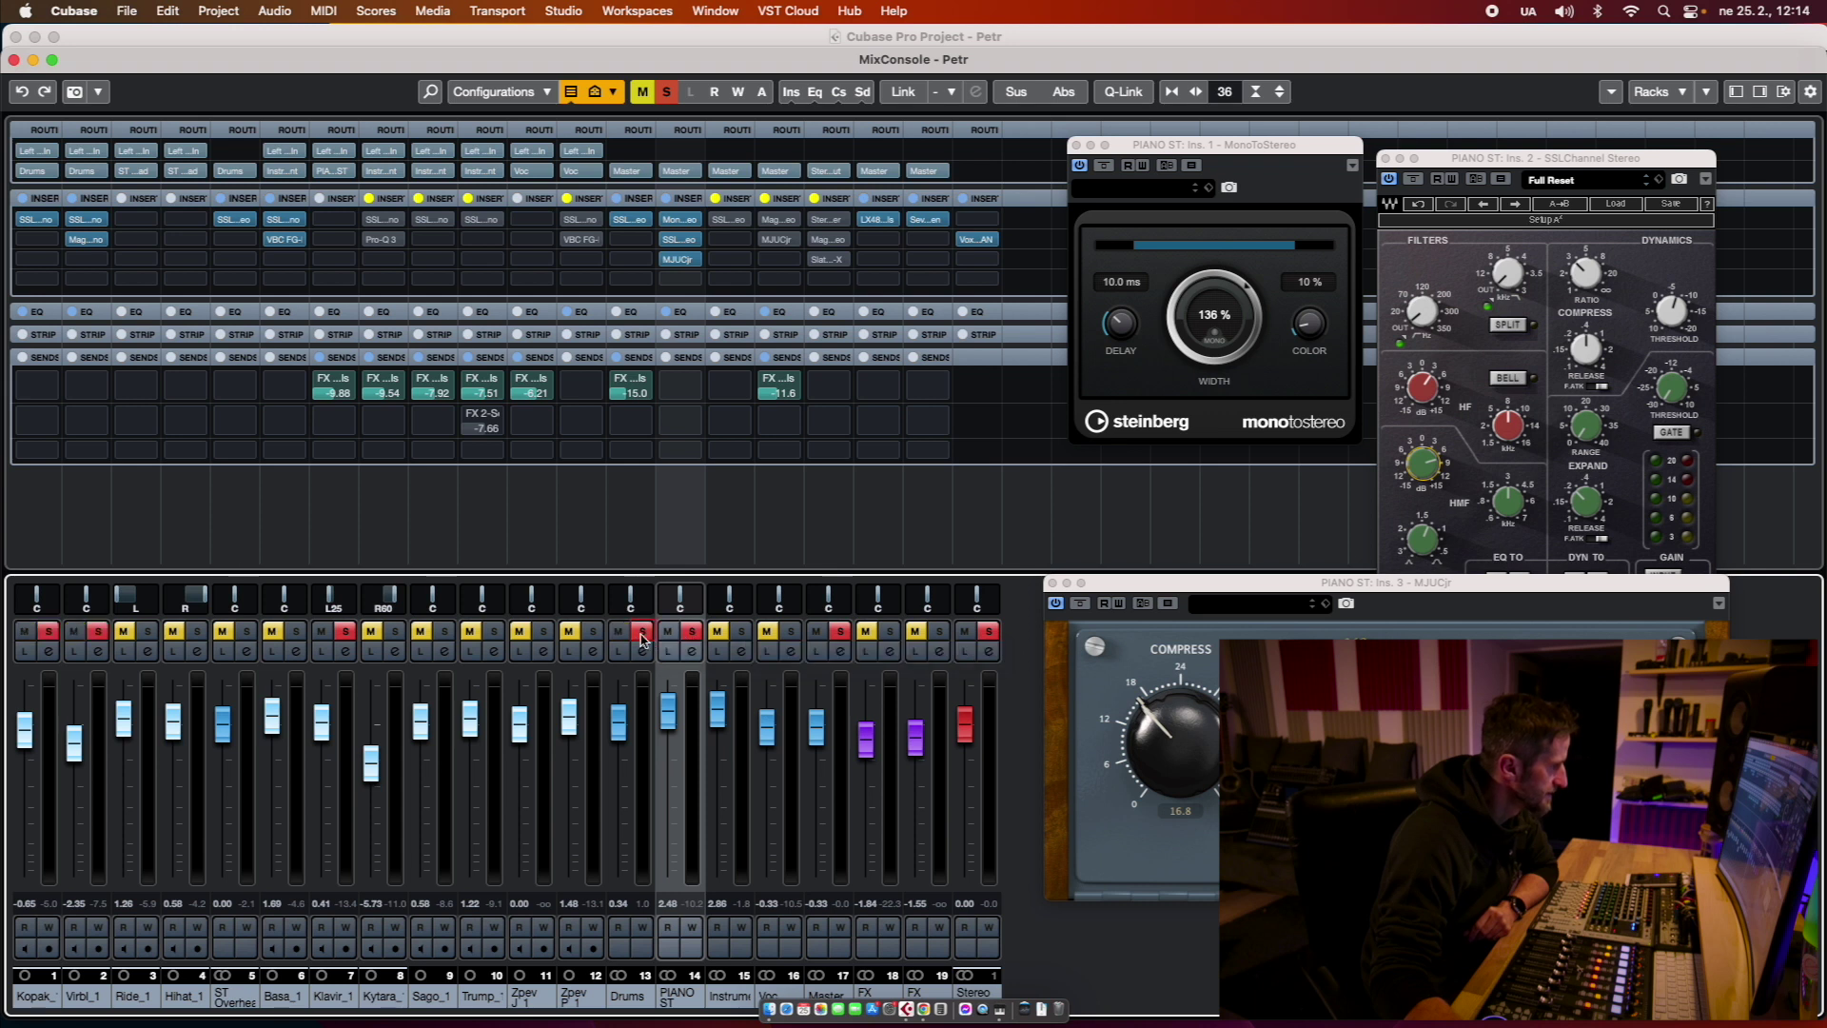
pyautogui.click(296, 632)
pyautogui.click(221, 636)
pyautogui.click(173, 636)
pyautogui.click(127, 636)
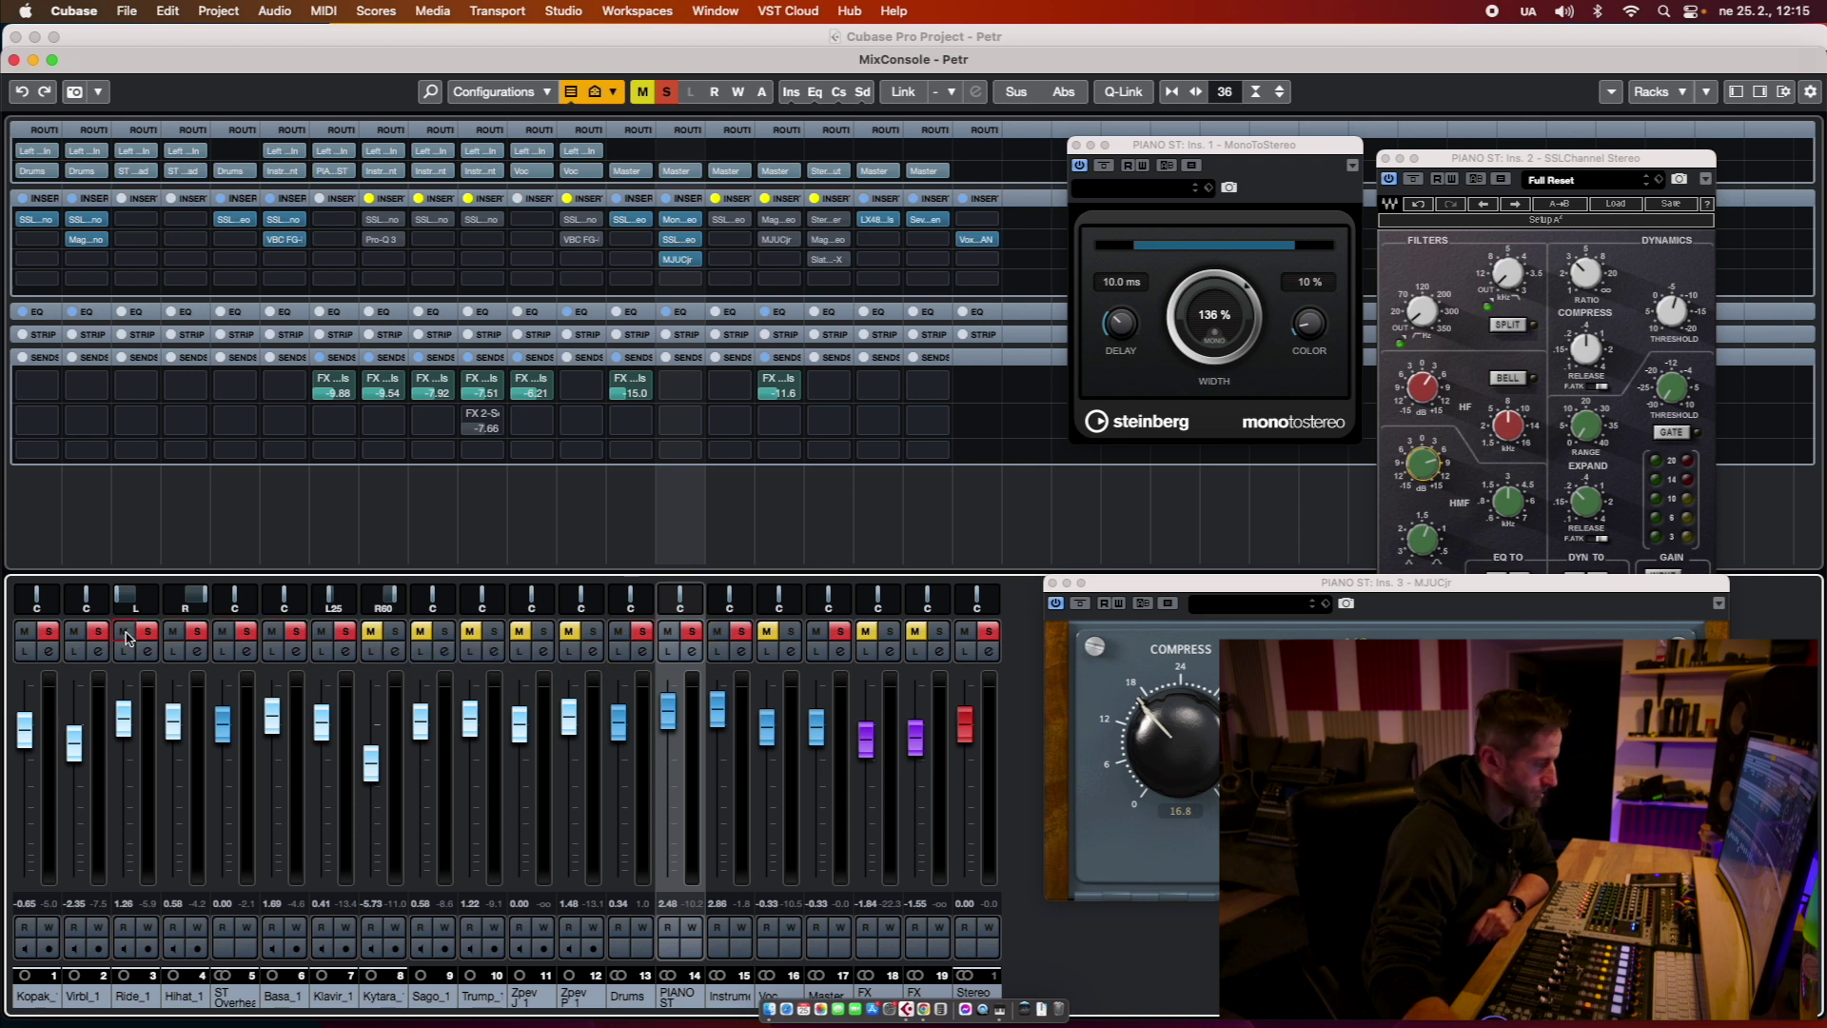
pyautogui.press('space')
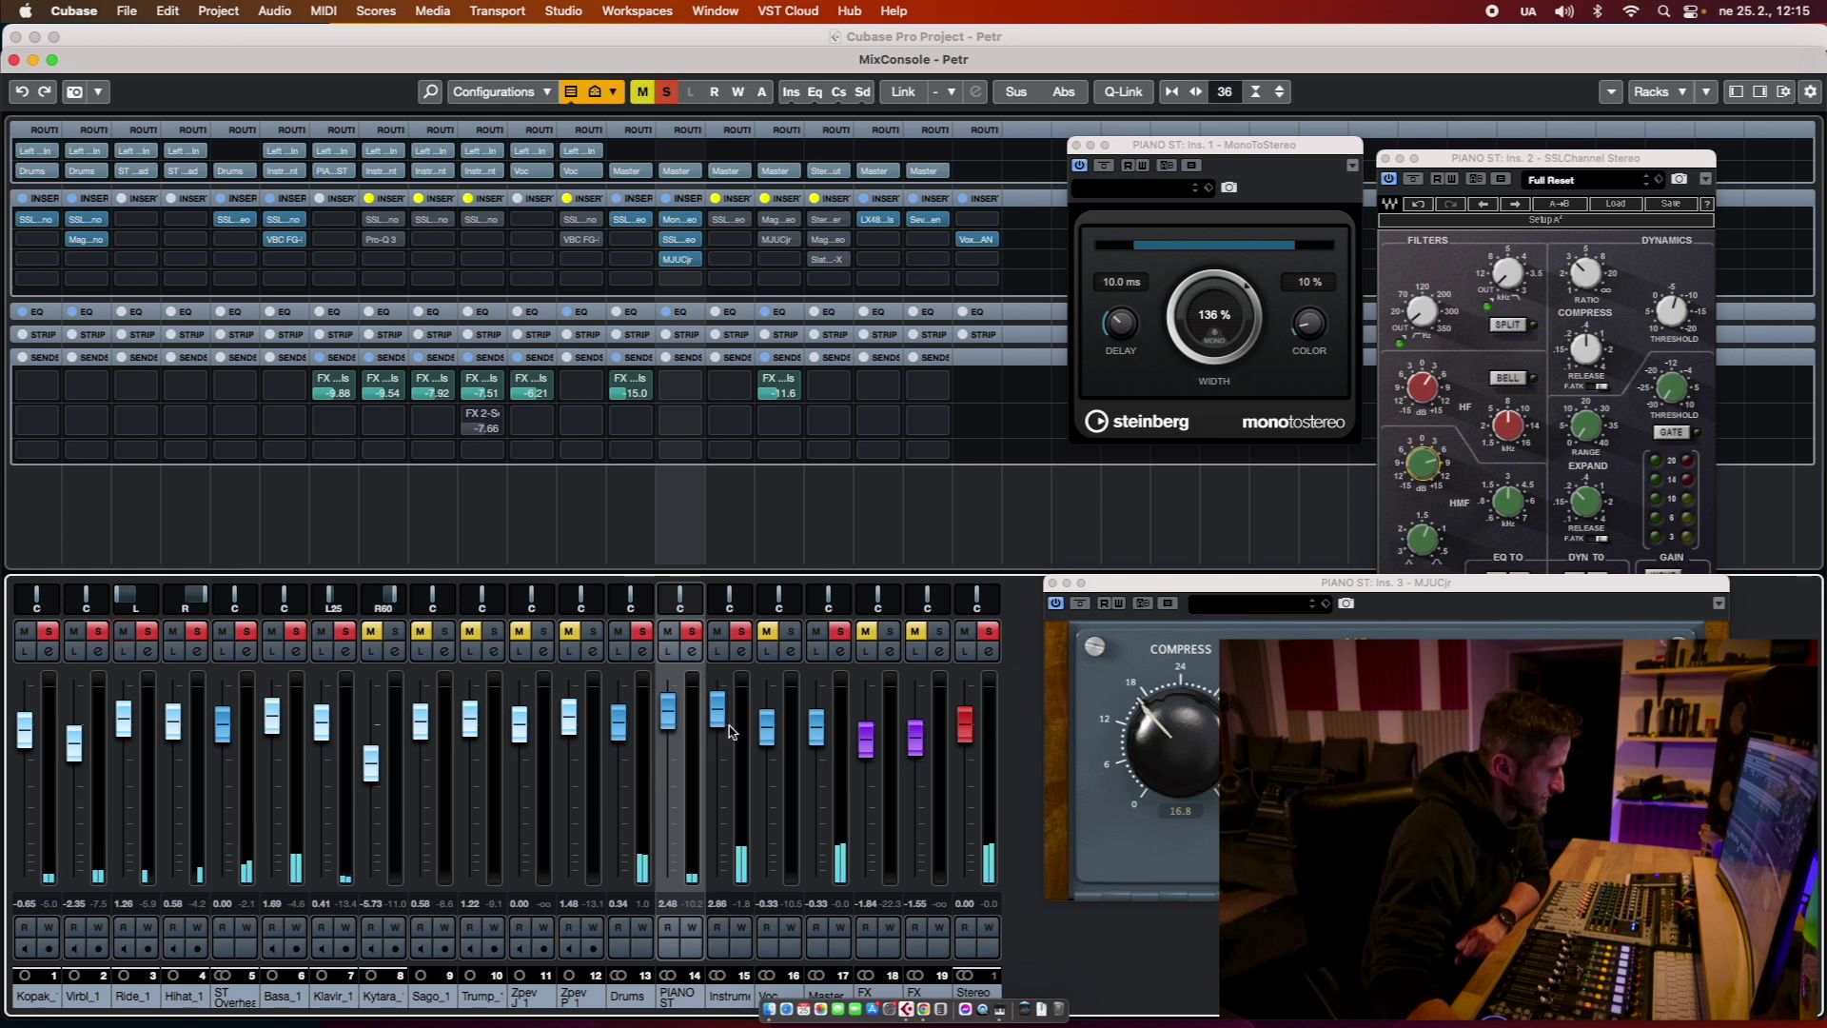
pyautogui.press('space')
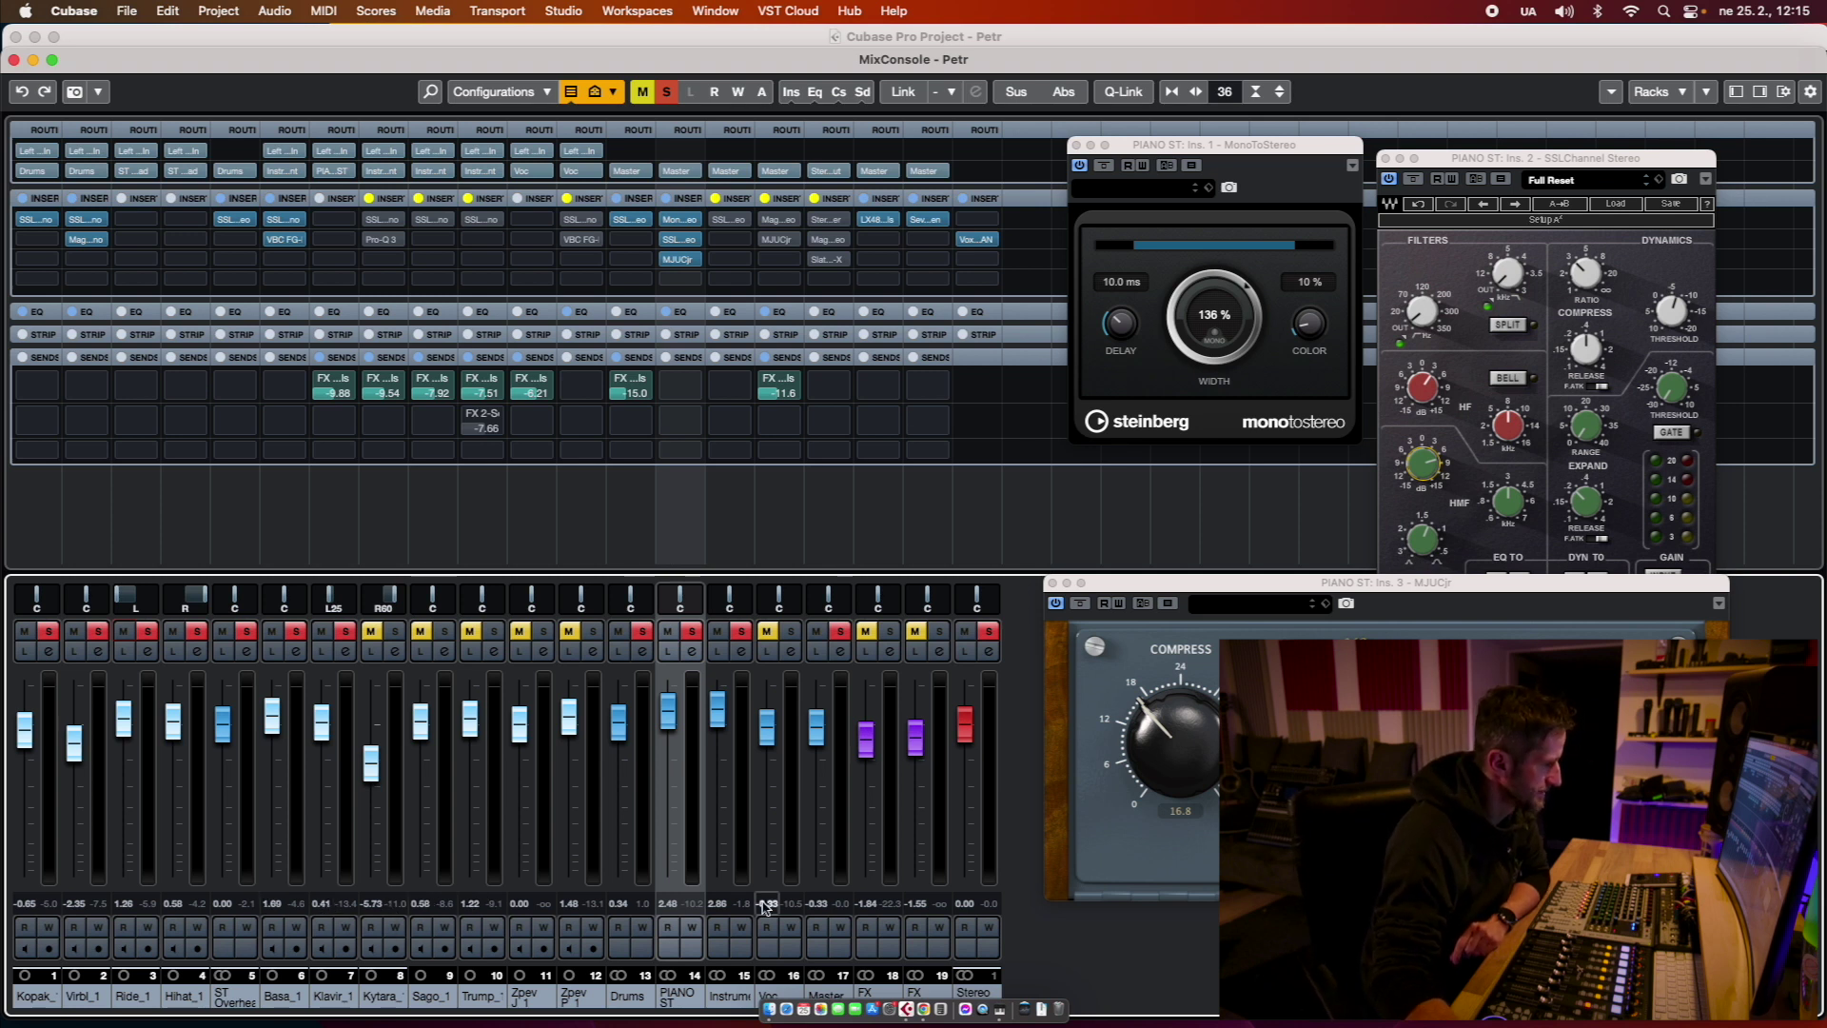
# Step: Activate the SSLComp Stereo insert on the Instrument group and close the three PIANO ST plug-in windows
pyautogui.click(741, 652)
pyautogui.click(350, 299)
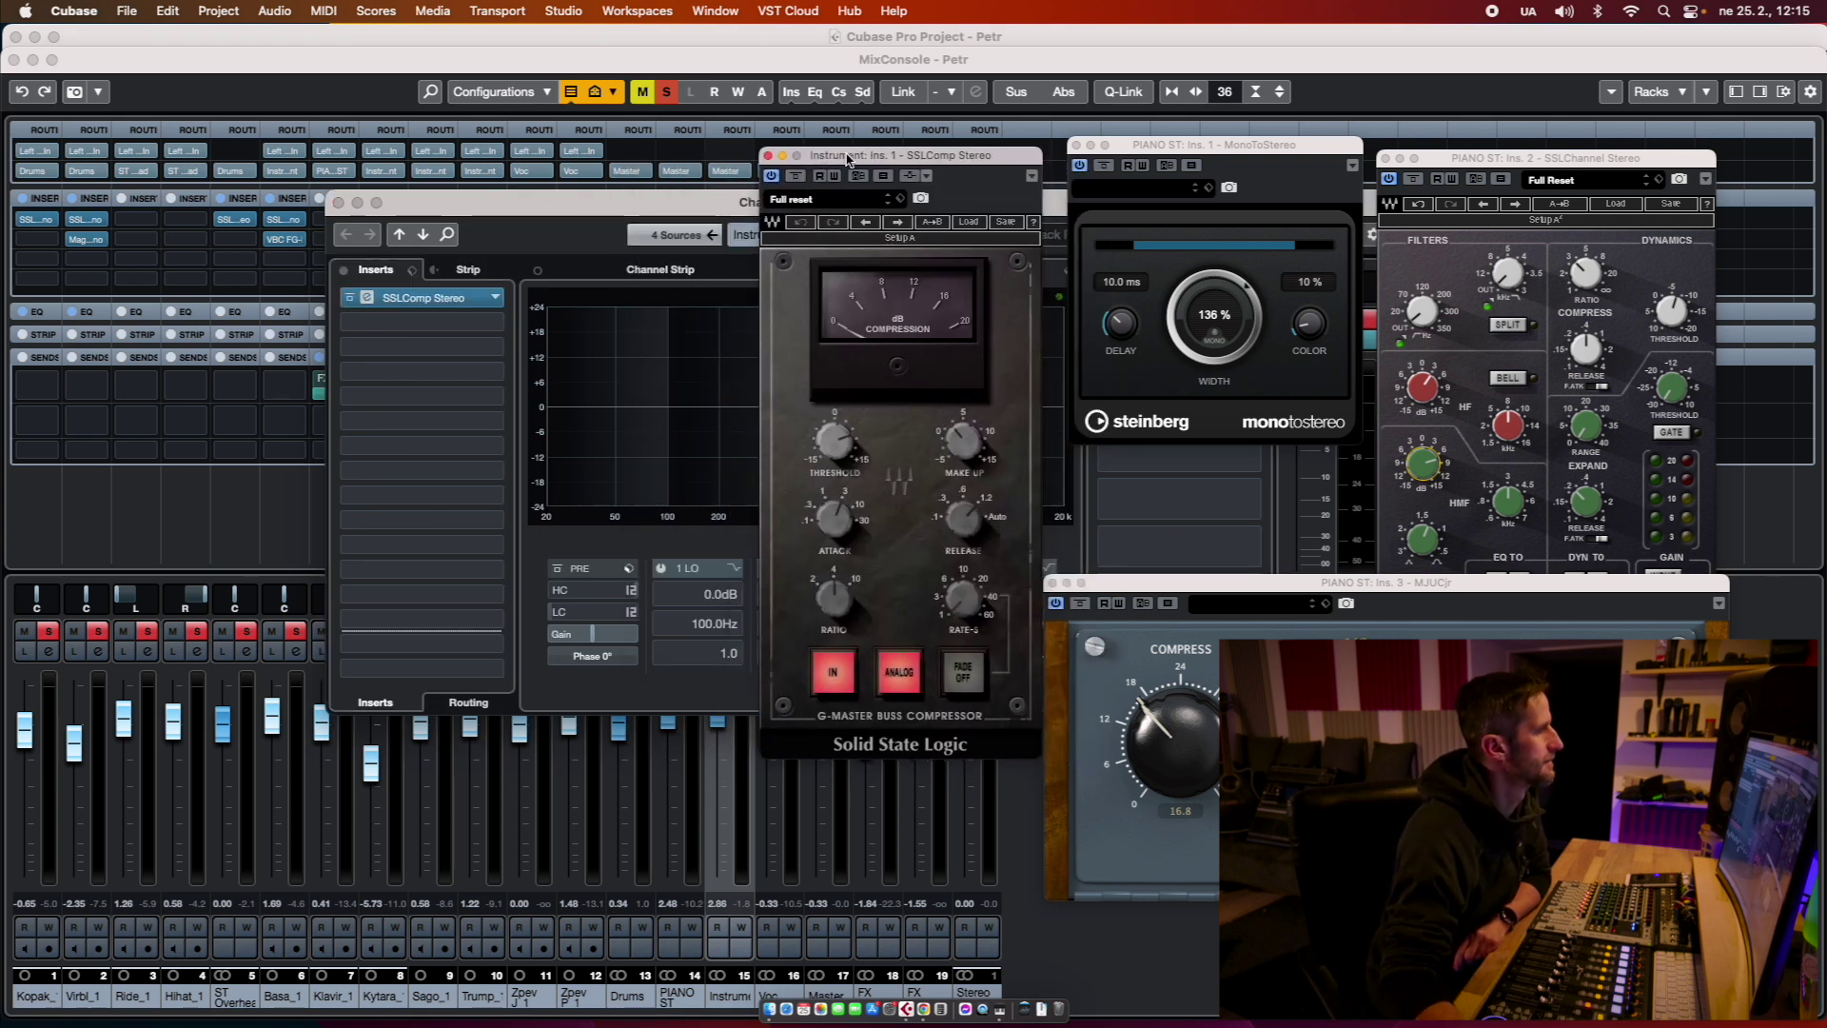
pyautogui.click(338, 204)
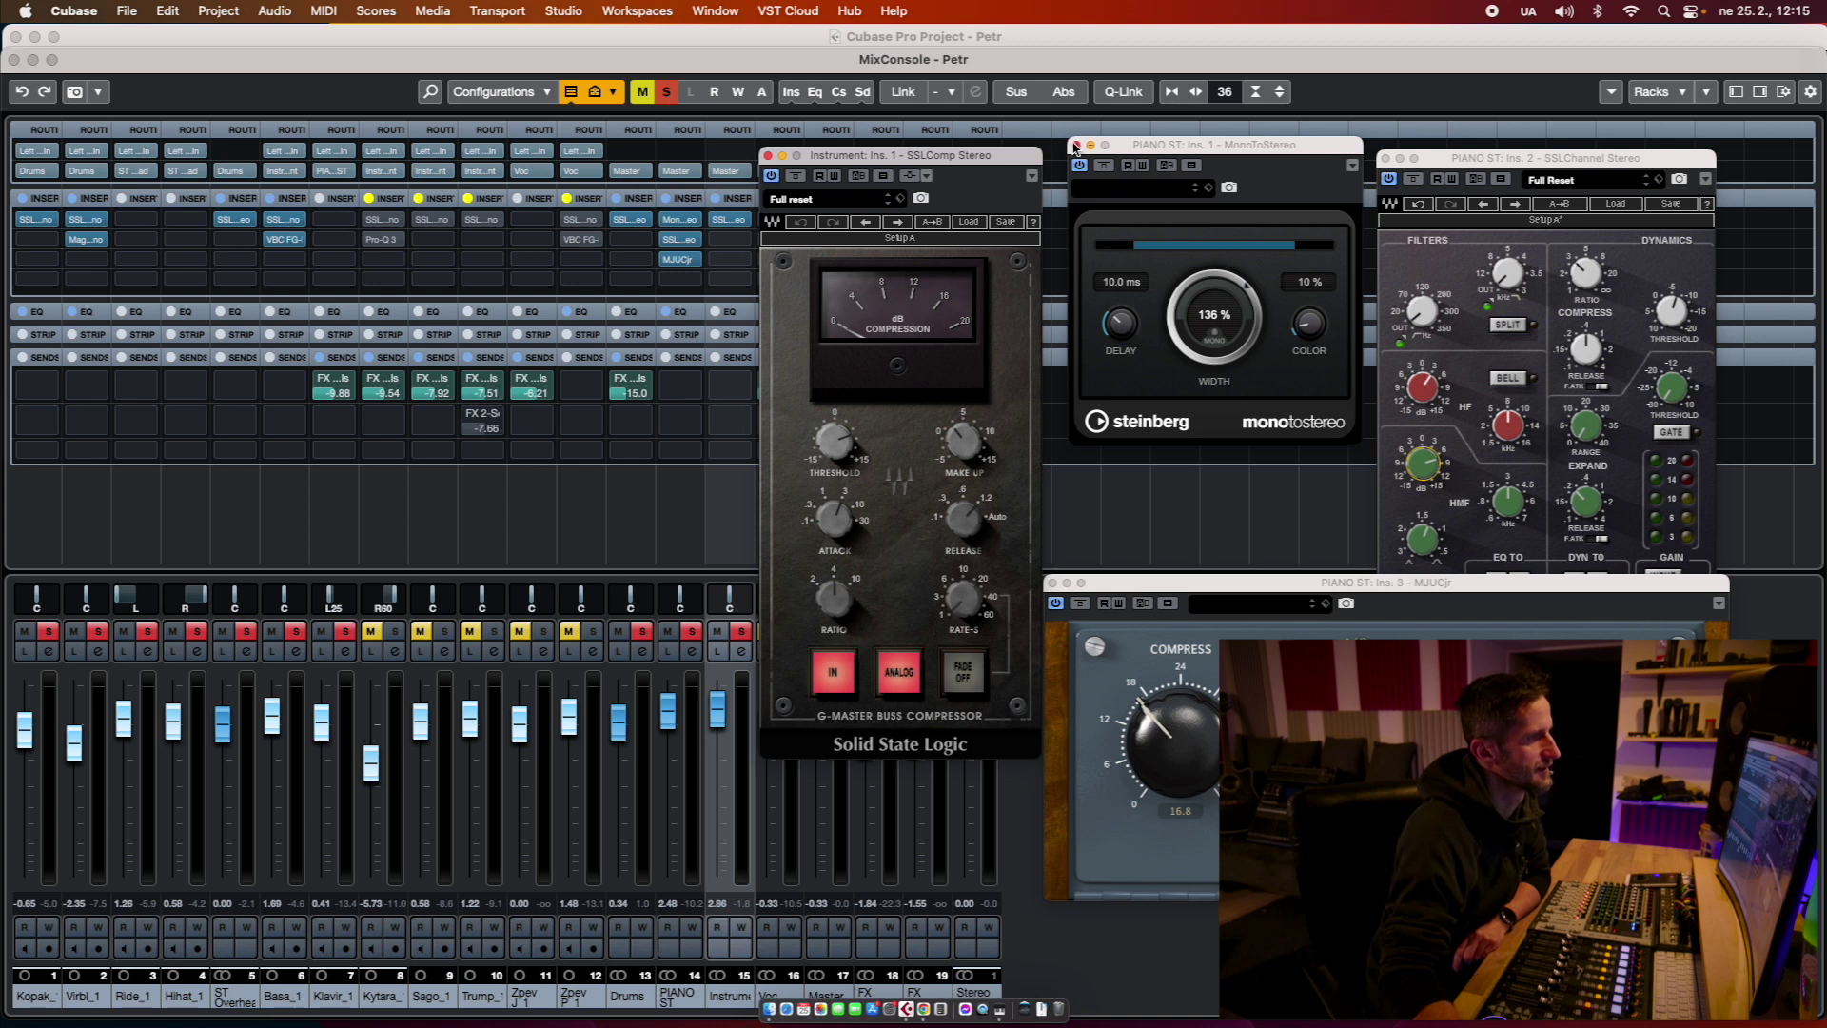
pyautogui.click(1075, 145)
pyautogui.click(1386, 158)
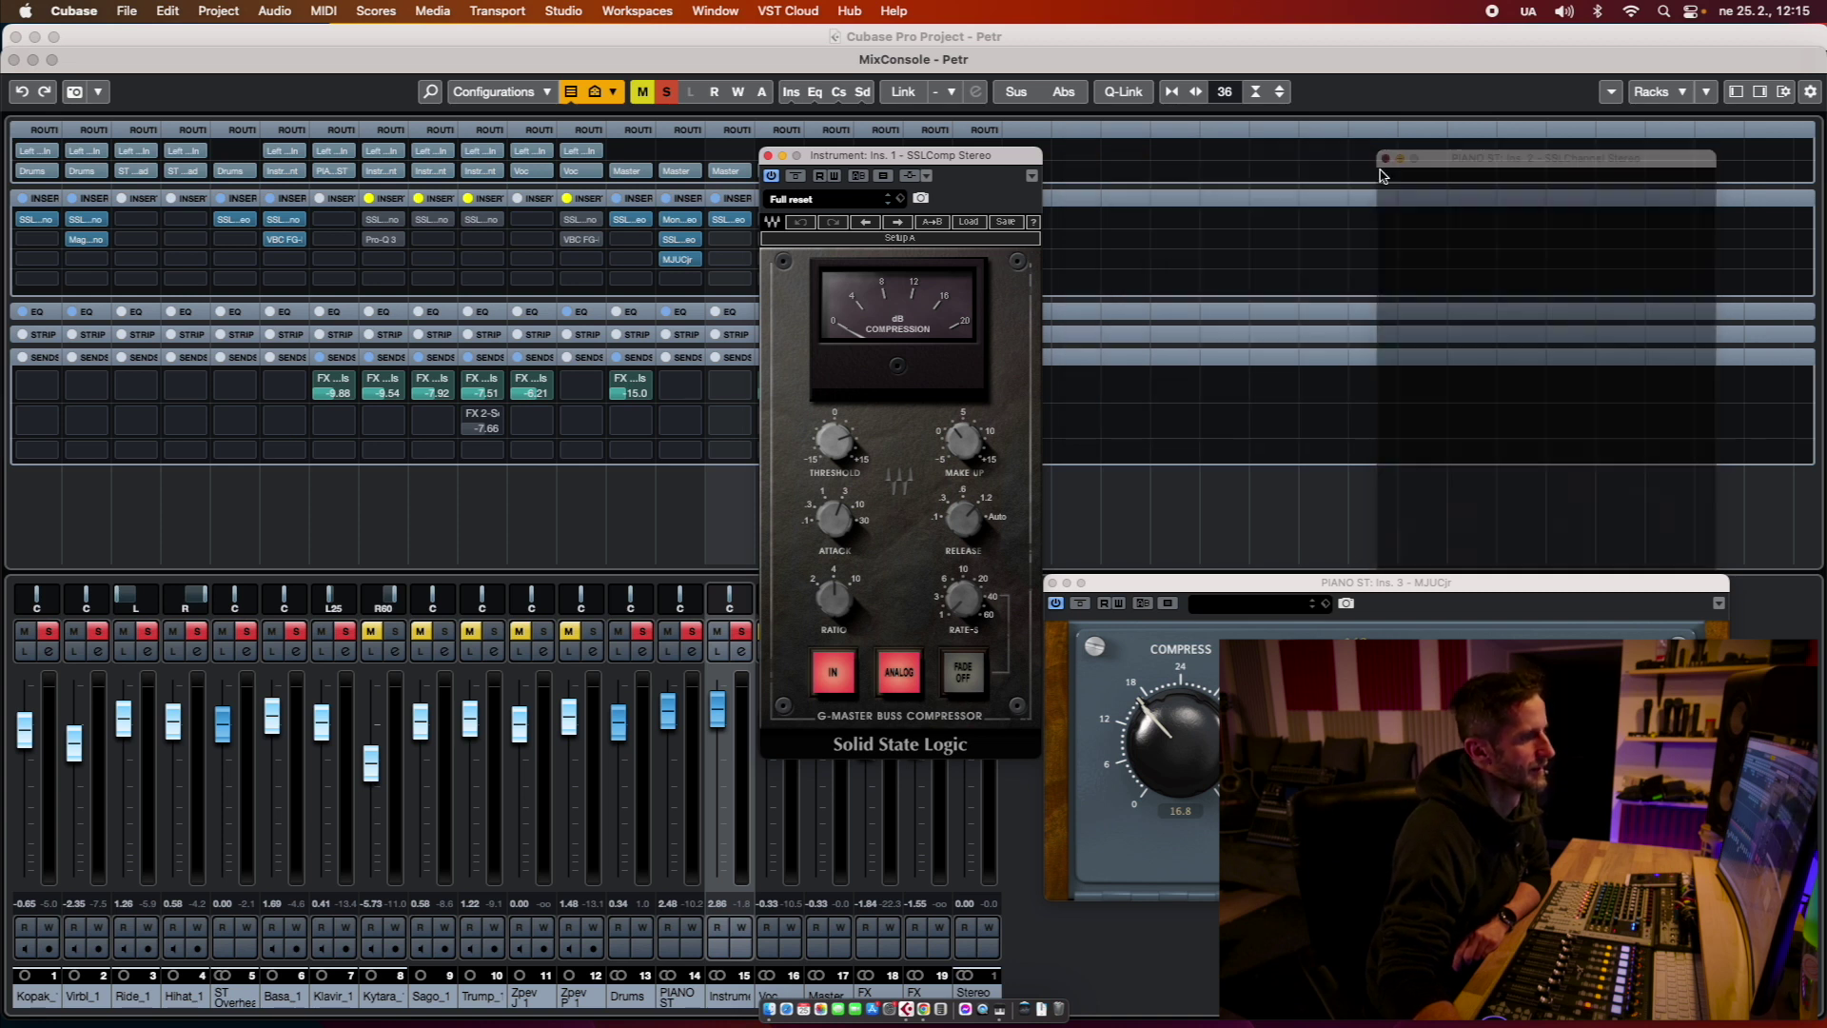
pyautogui.click(1052, 583)
pyautogui.moveTo(867, 160); pyautogui.dragTo(1180, 177)
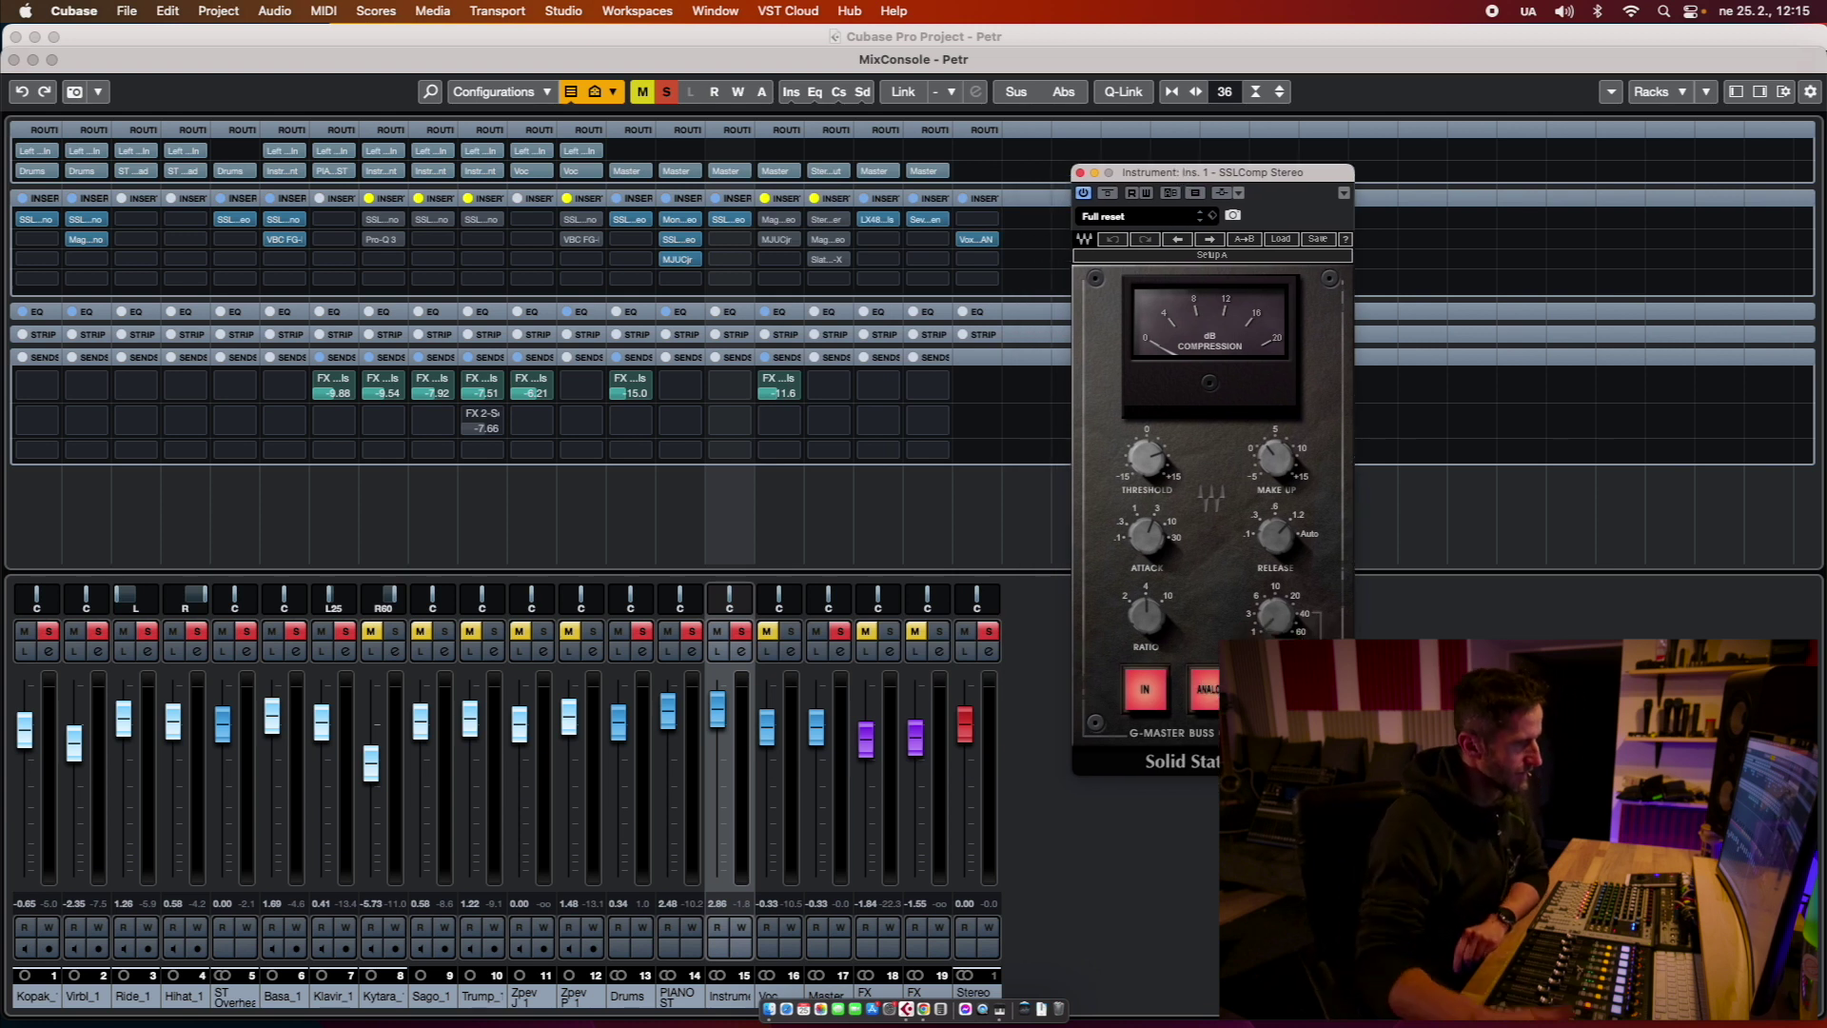
# Step: Listen to the mix through the Instrument group's compressor and solo Kytara_1 in place of the drums, bass and piano
pyautogui.press('space')
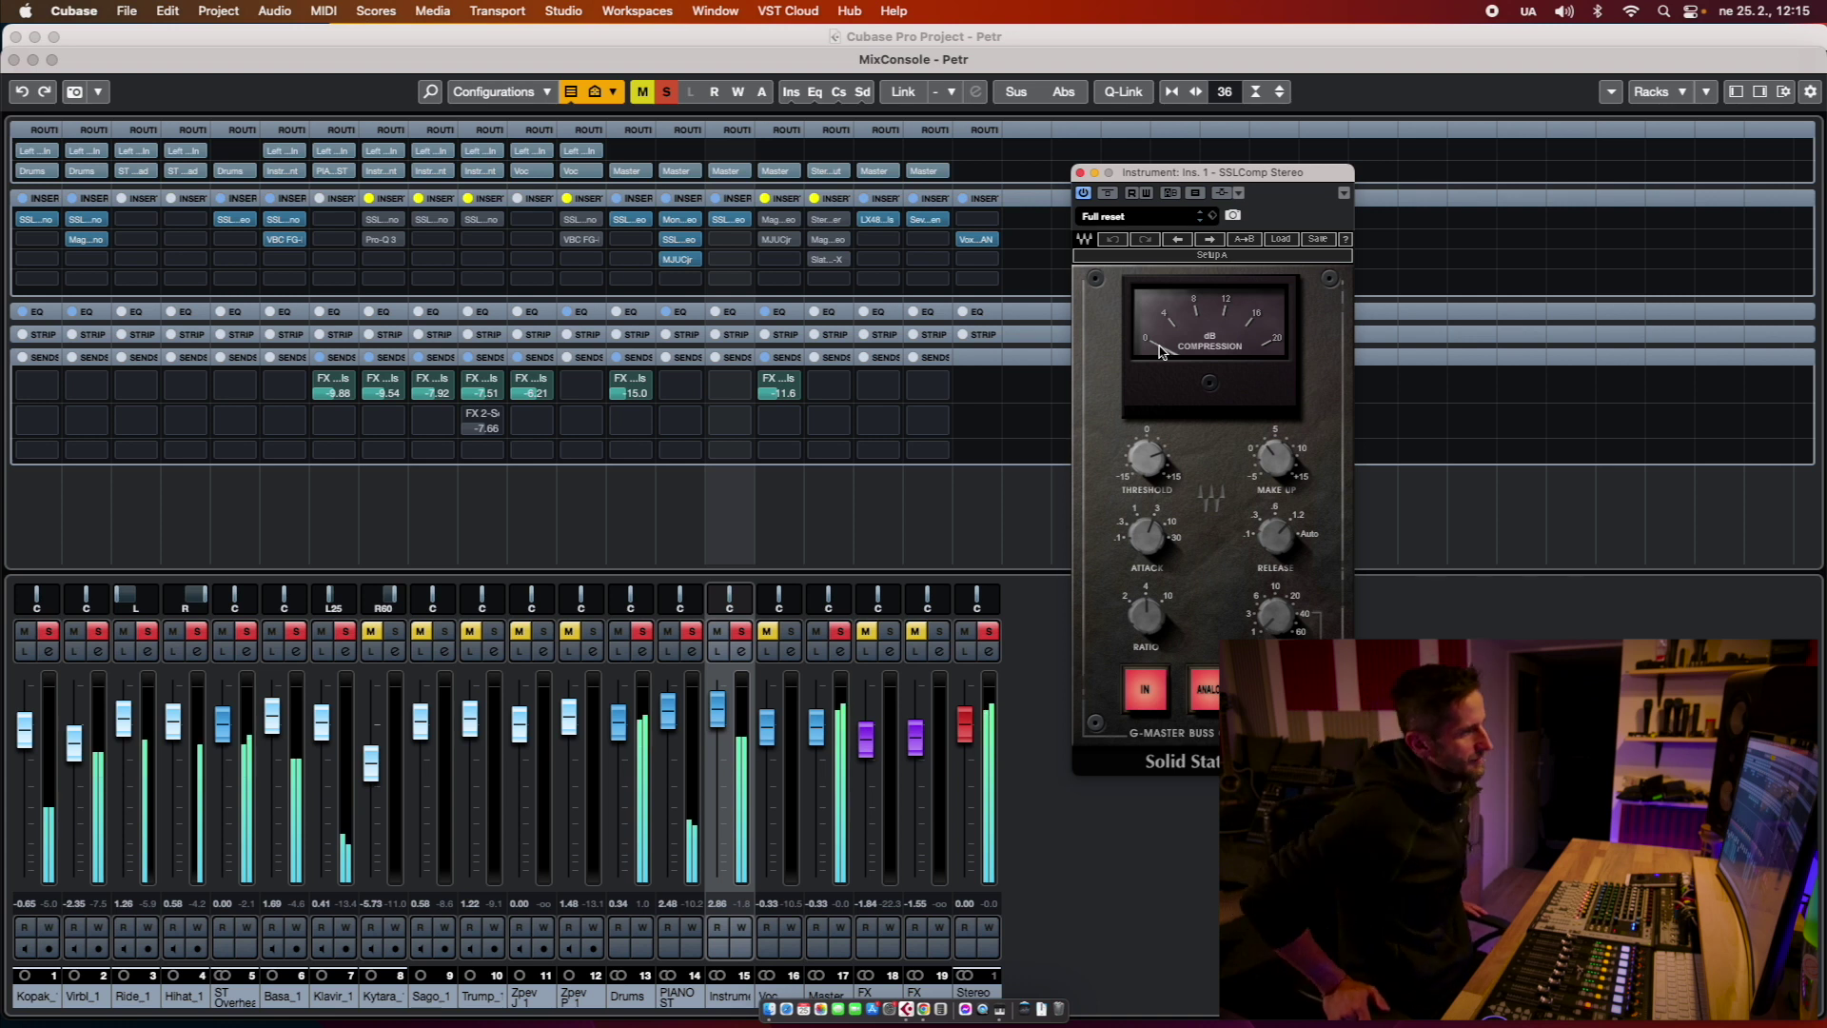
pyautogui.click(520, 635)
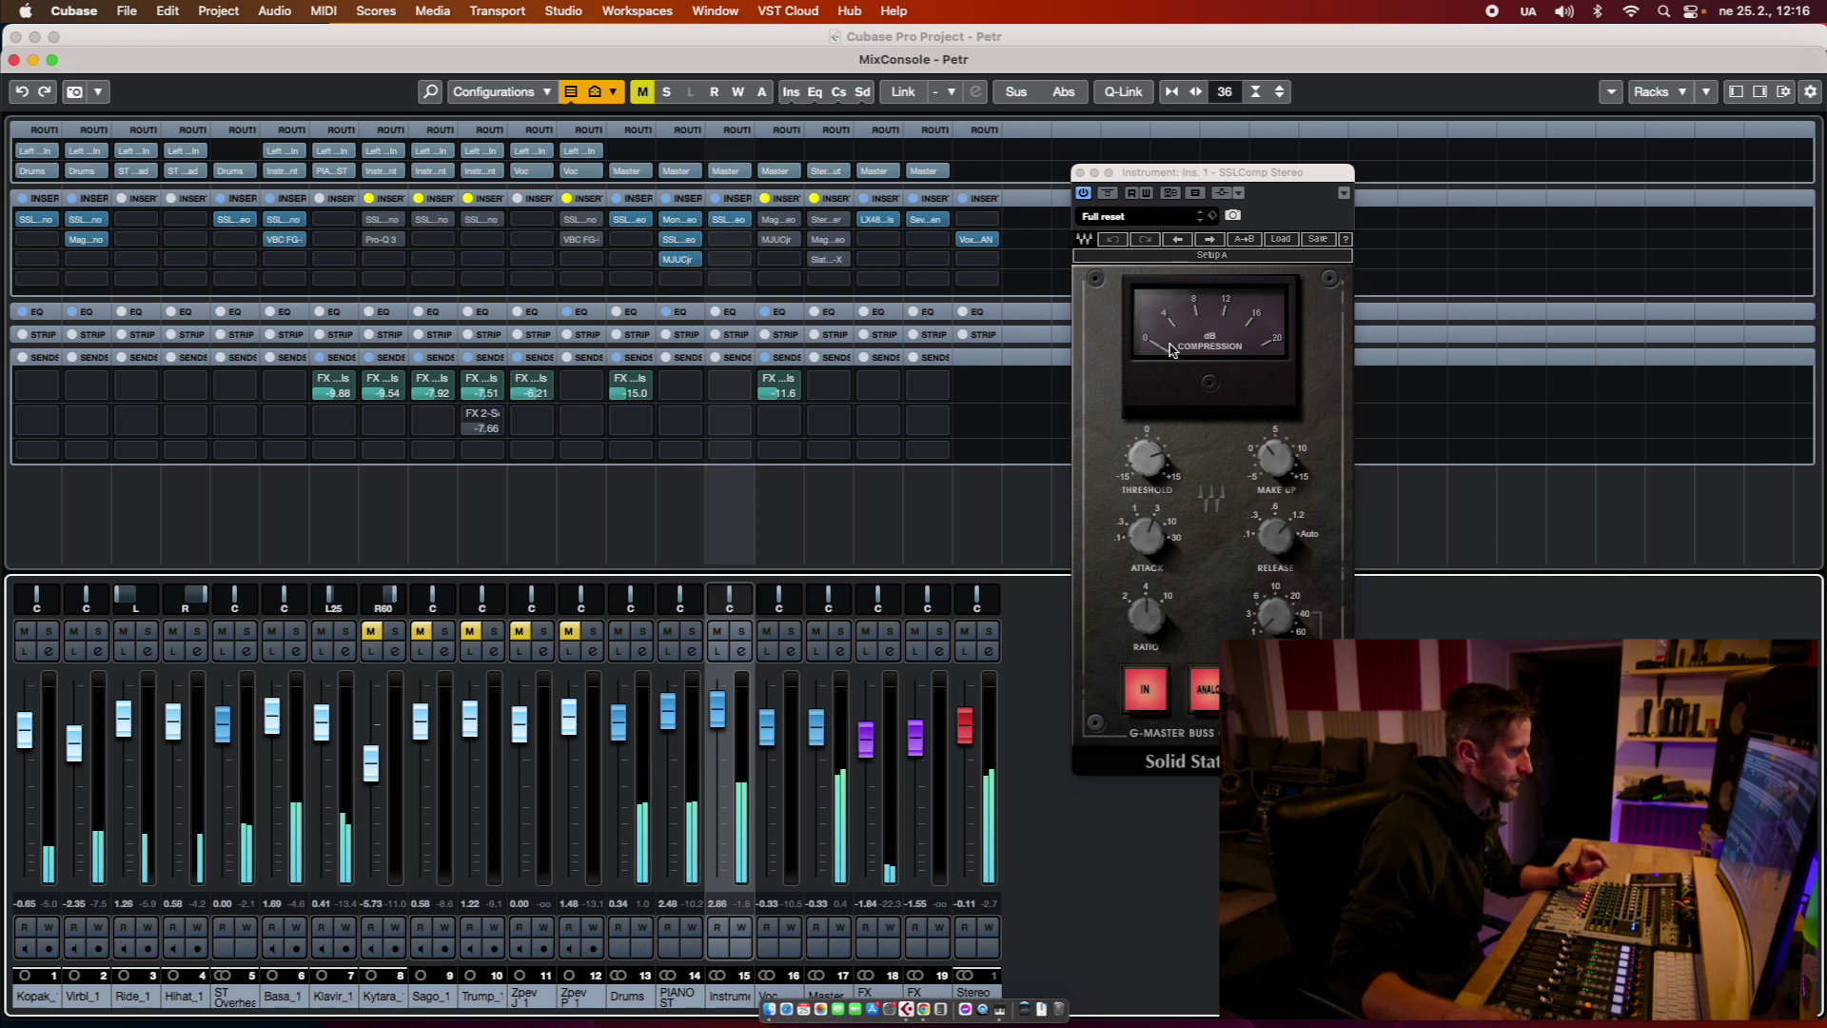
pyautogui.click(390, 635)
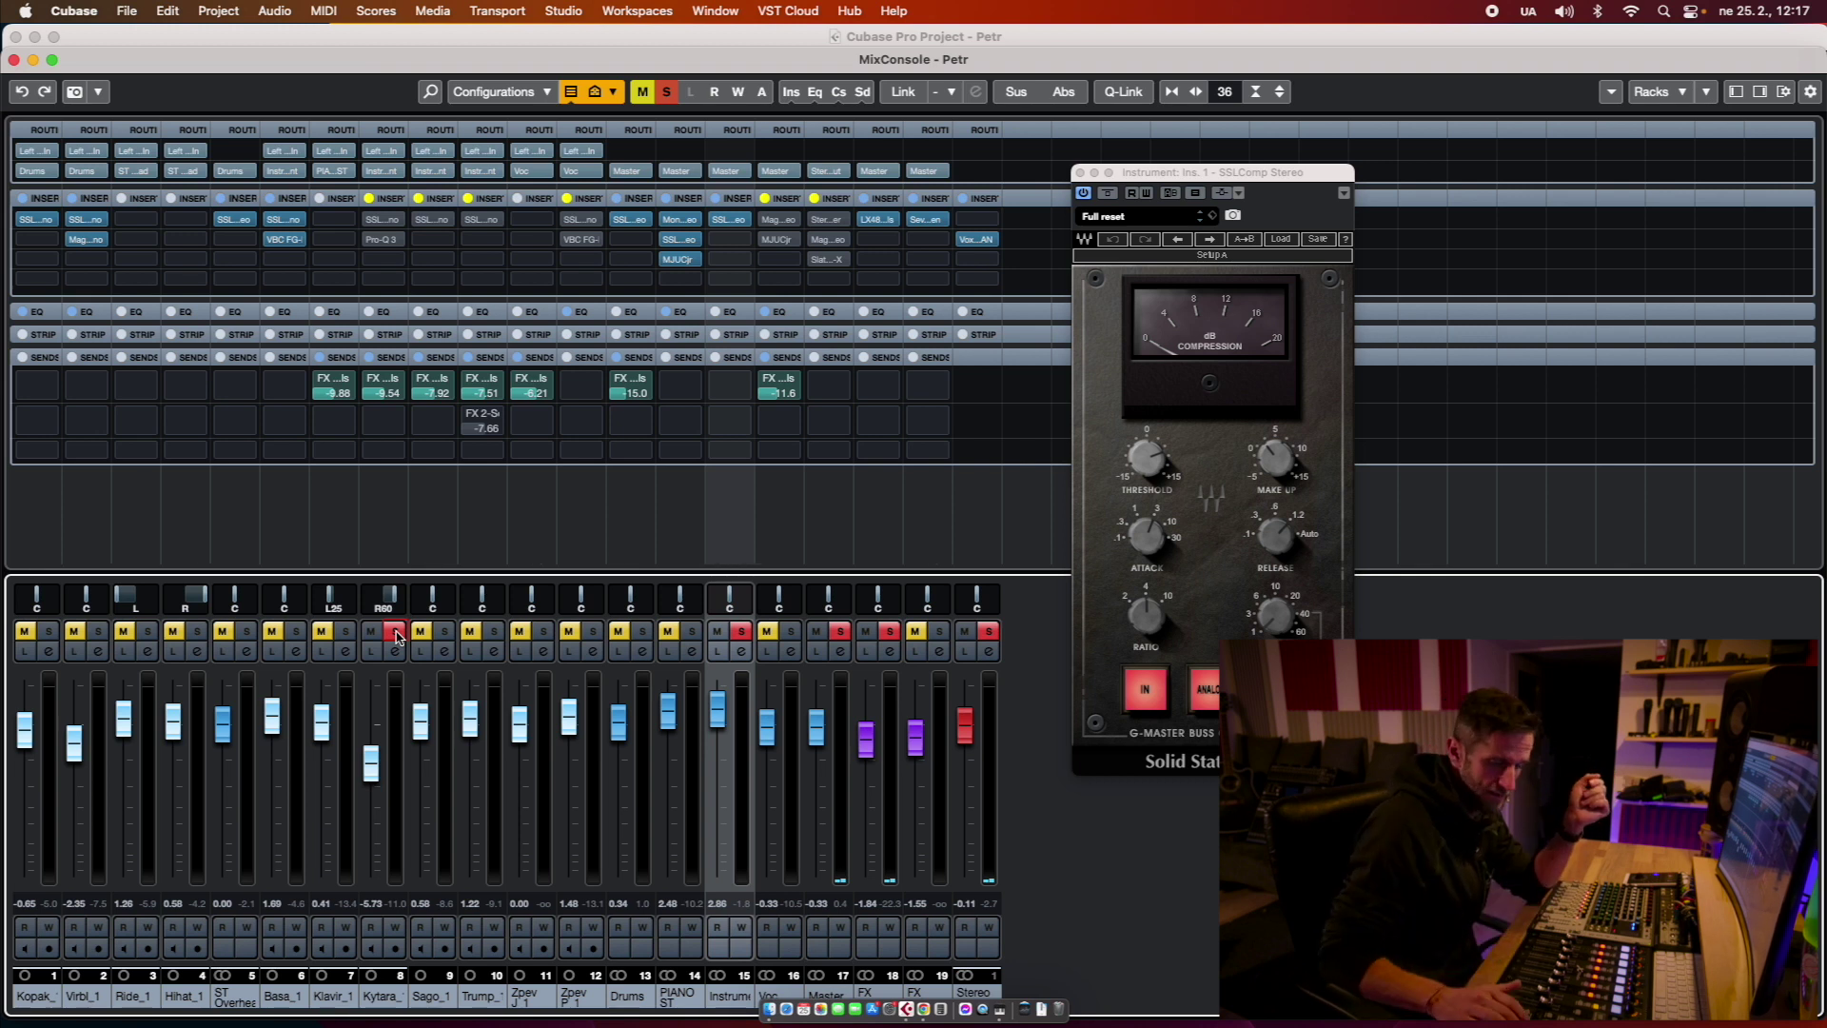
# Step: Play the soloed guitar, close the Instrument group's SSLComp window and activate Kytara_1's SSLChannel Mono insert
pyautogui.press('space')
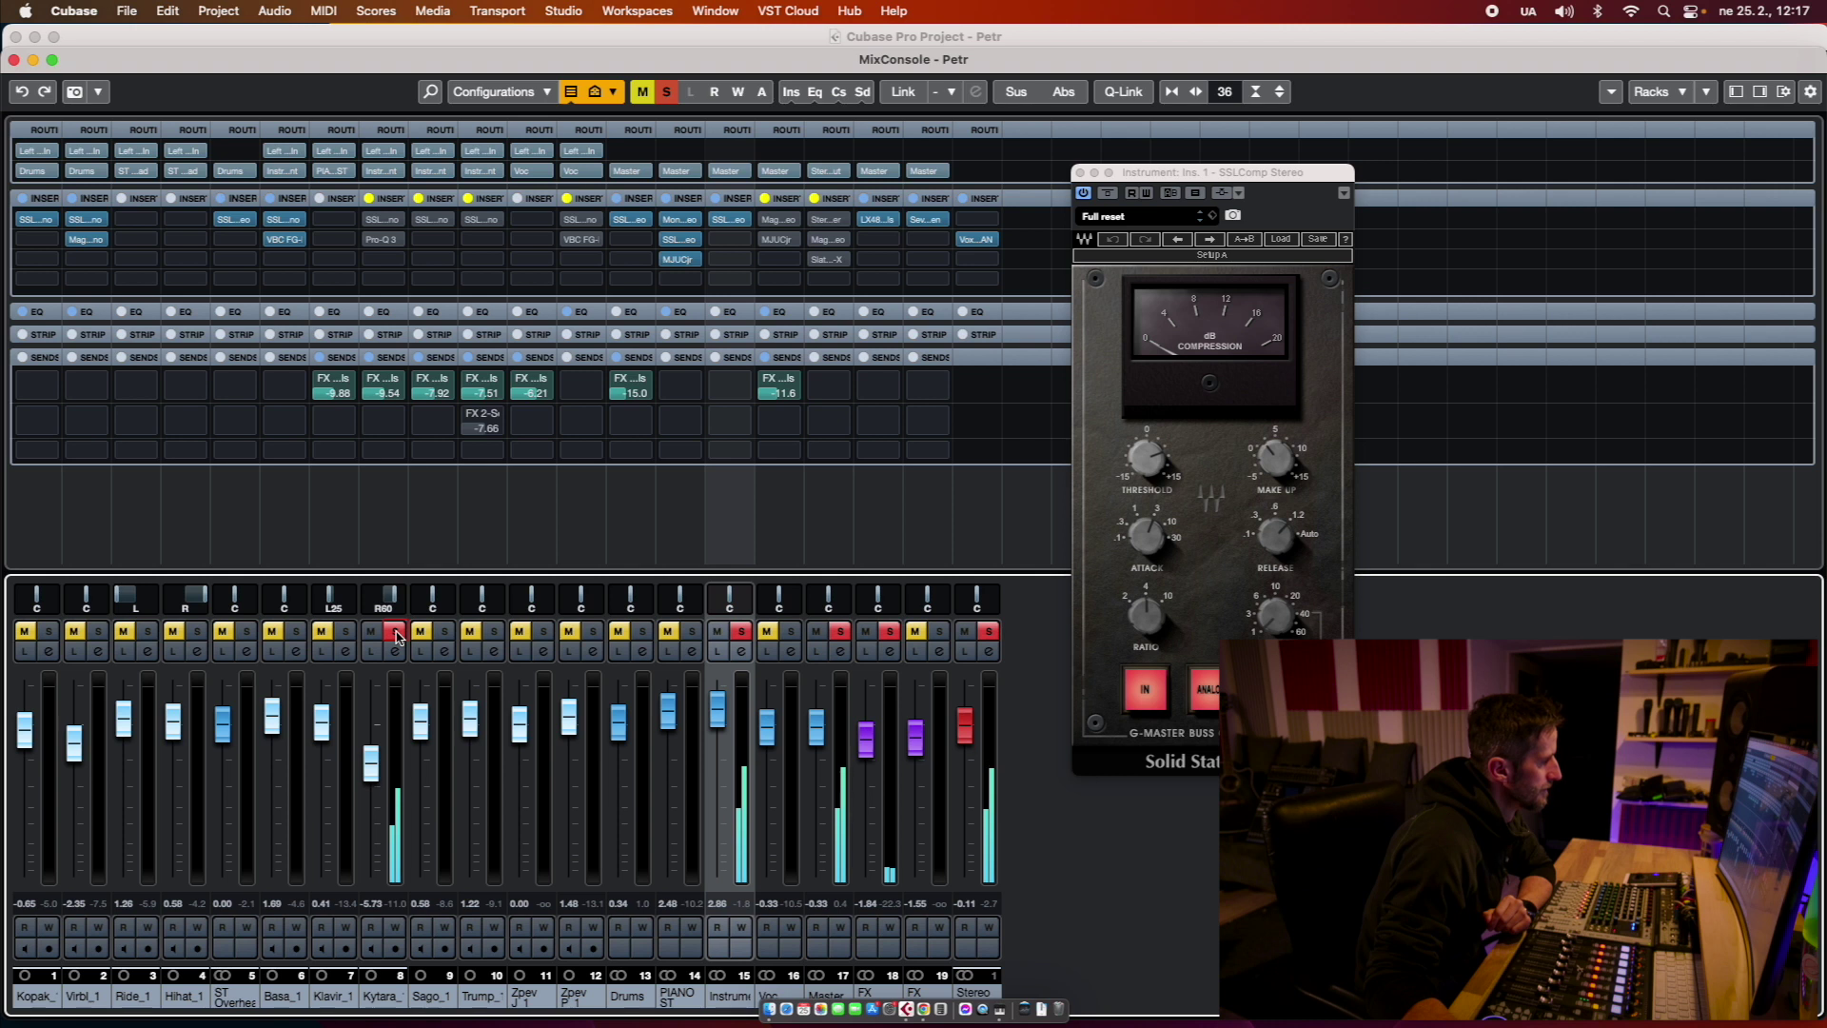
pyautogui.click(1080, 173)
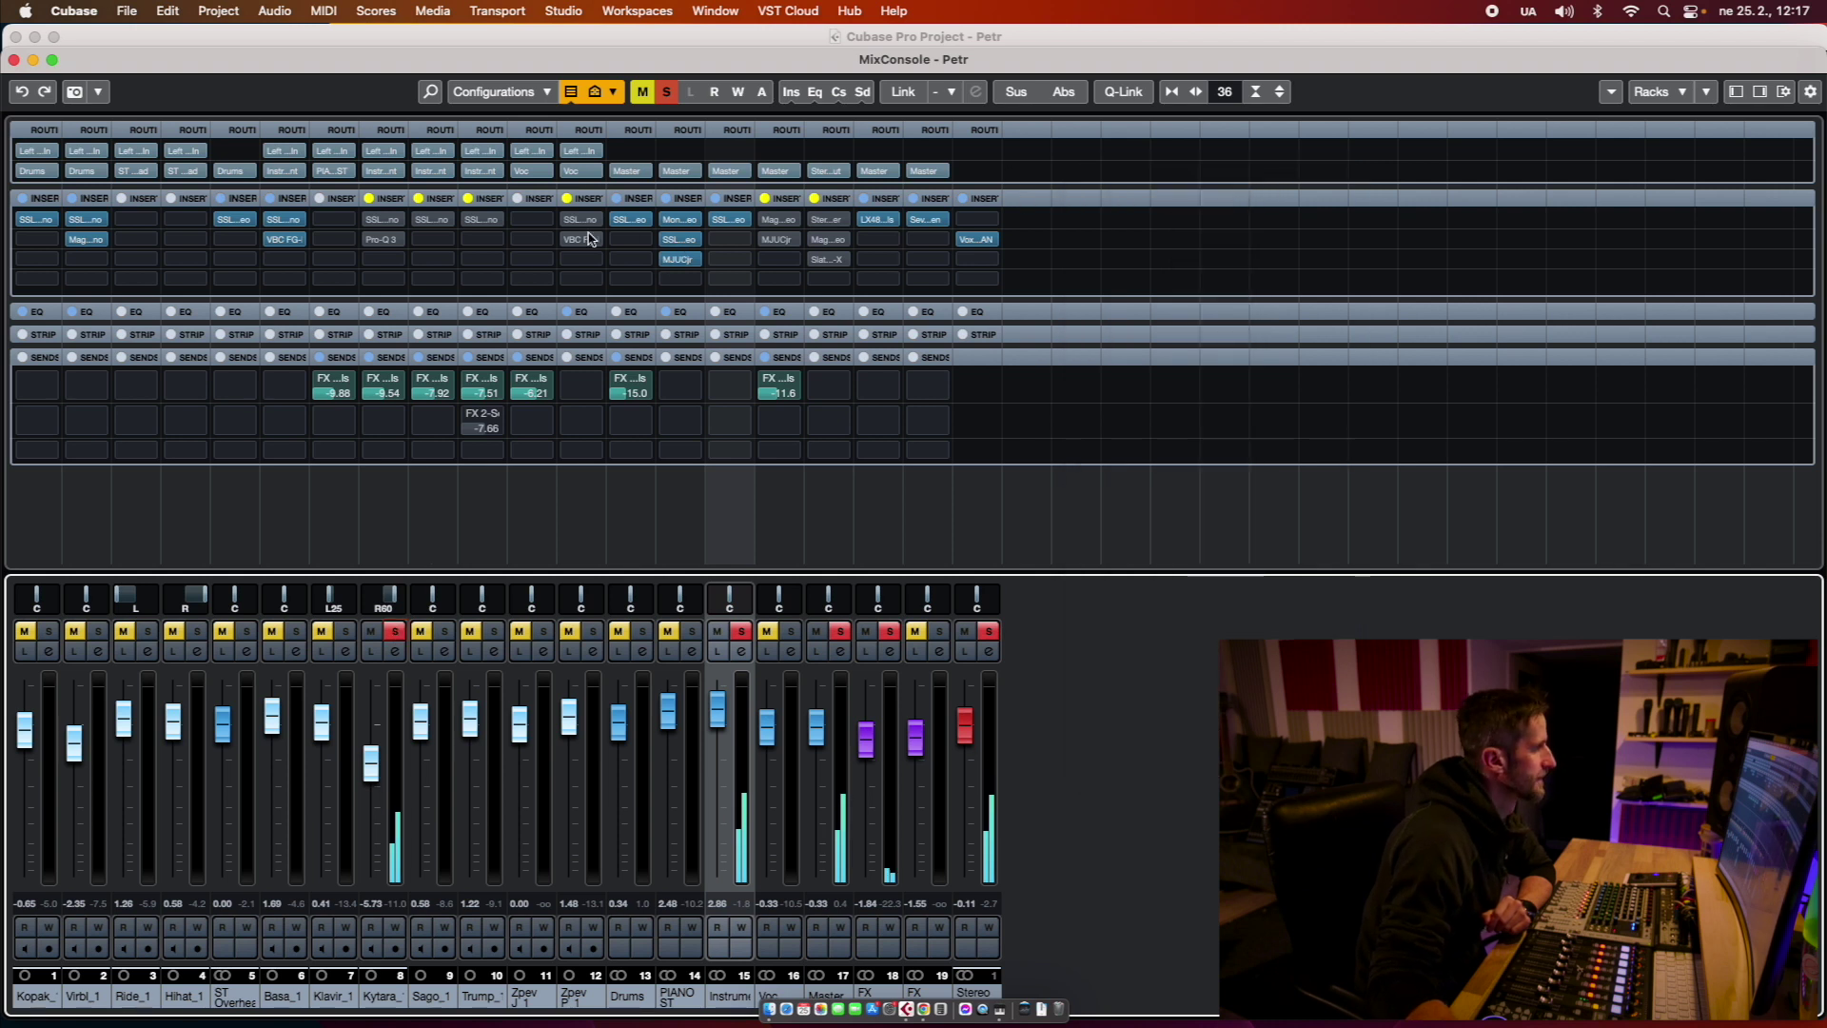
pyautogui.click(377, 219)
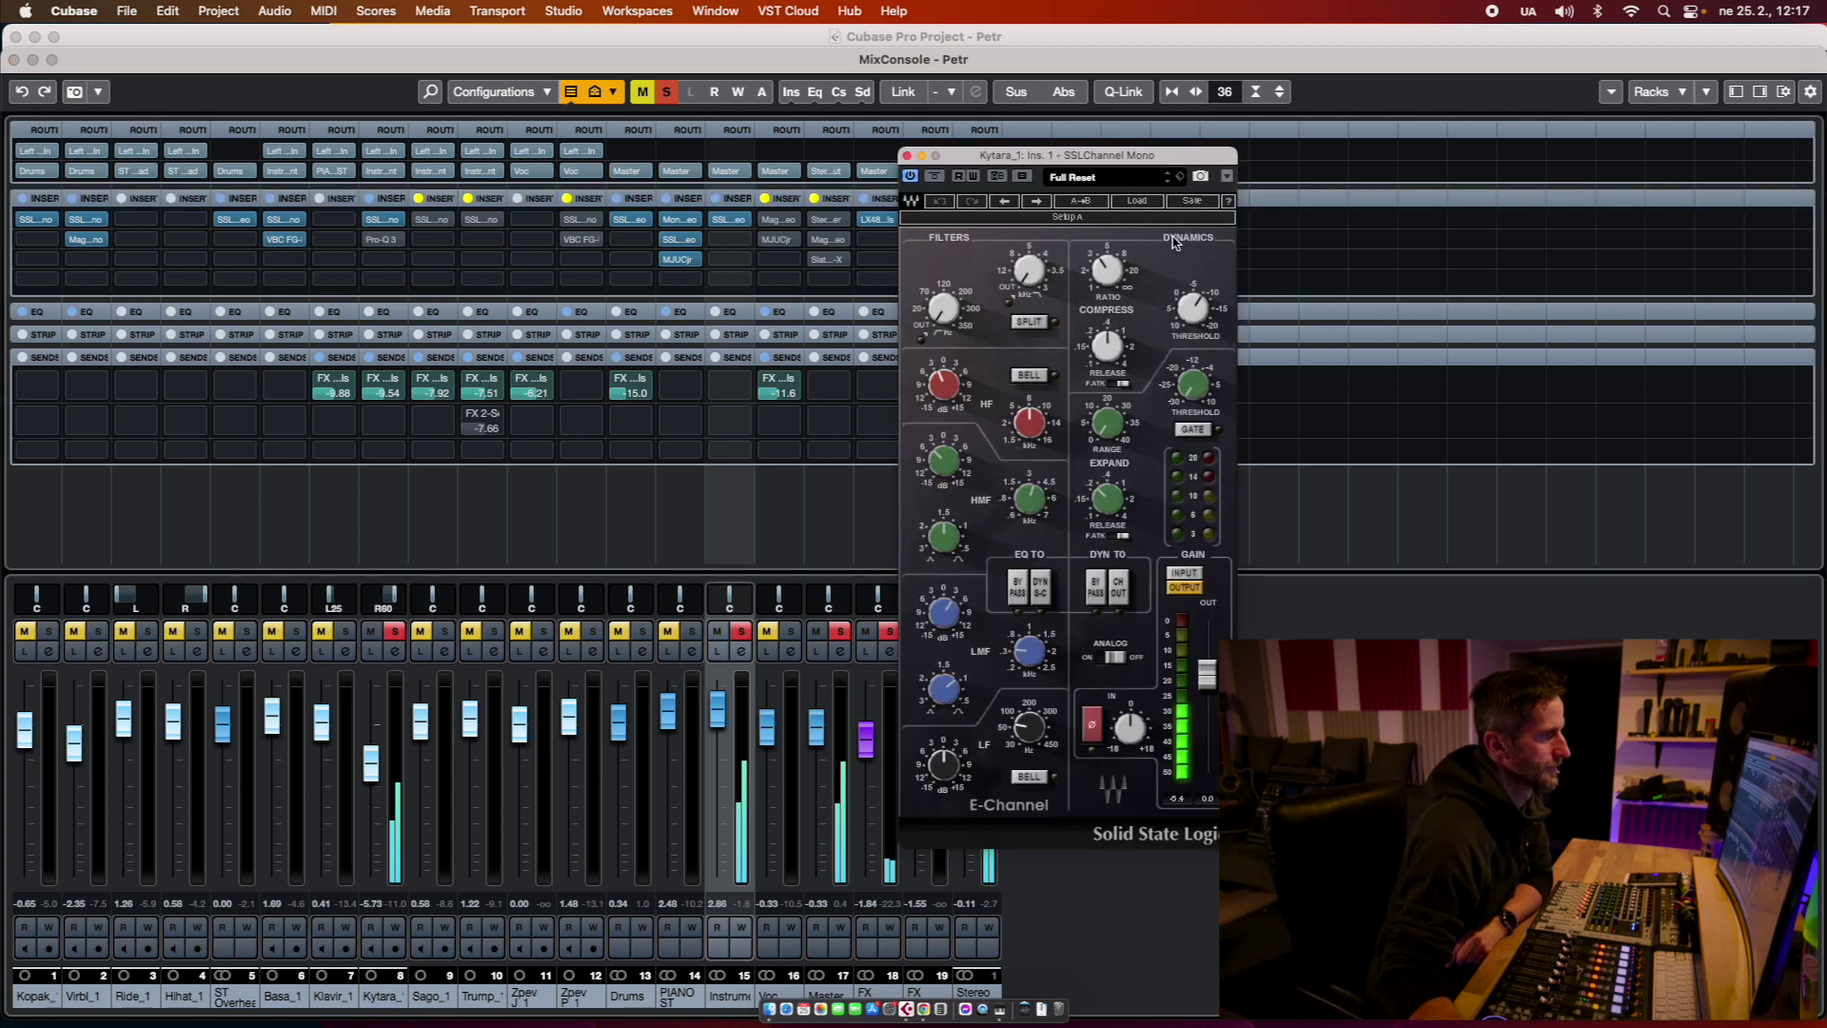
pyautogui.moveTo(1108, 155); pyautogui.dragTo(1256, 153)
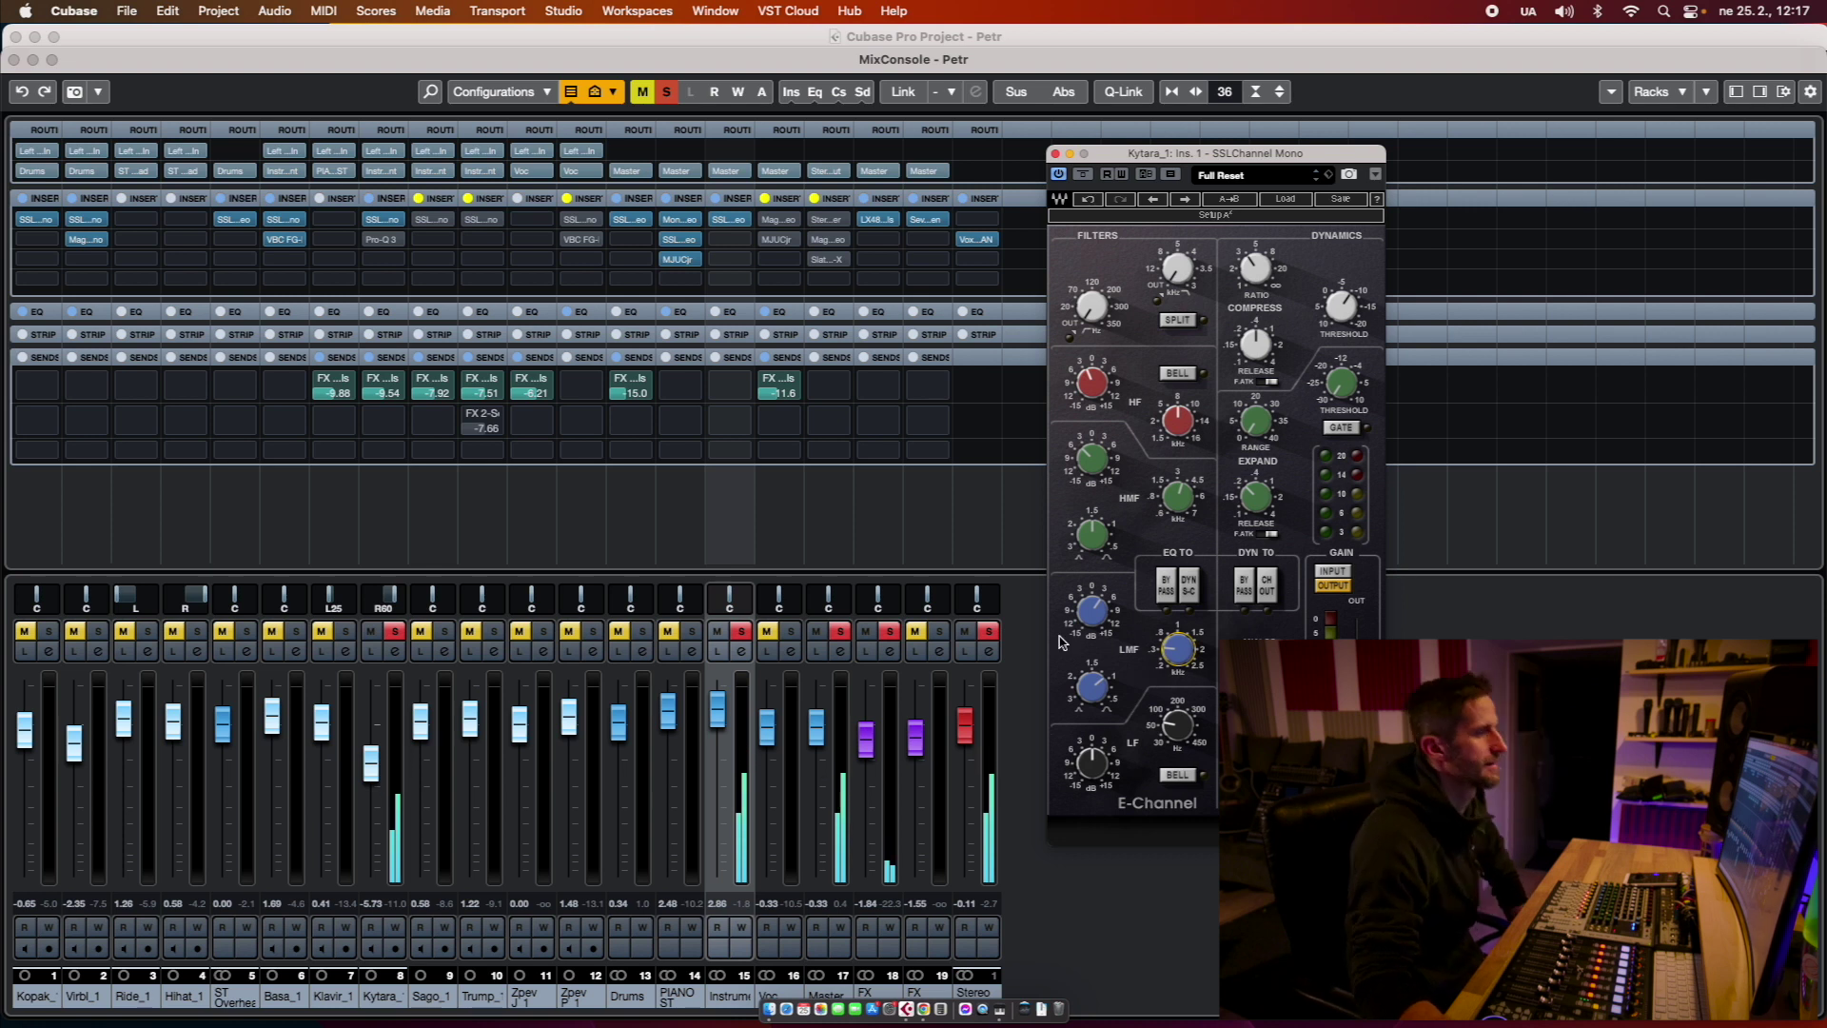
# Step: Go through the LMF, HMF and HF gains of Kytara_1's SSLChannel and fine-tune its high-pass filter during playback
pyautogui.moveTo(1101, 623)
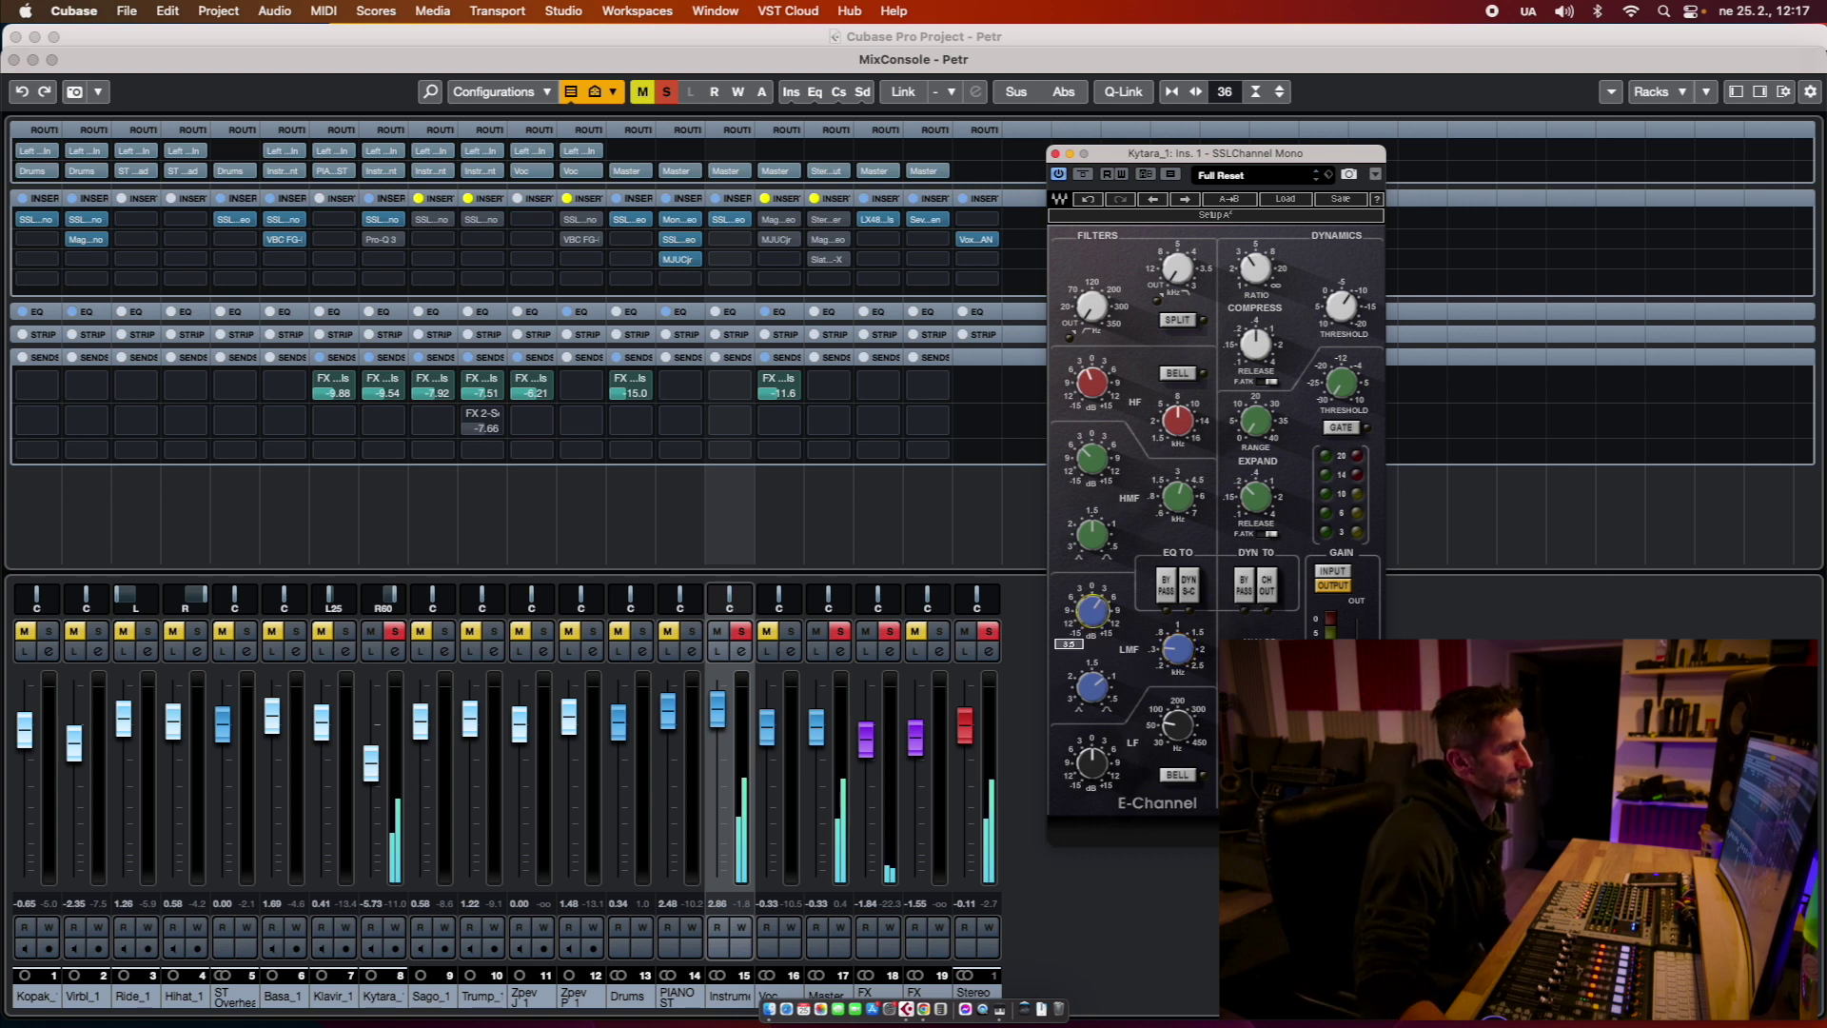
pyautogui.moveTo(1101, 473); pyautogui.dragTo(1101, 480)
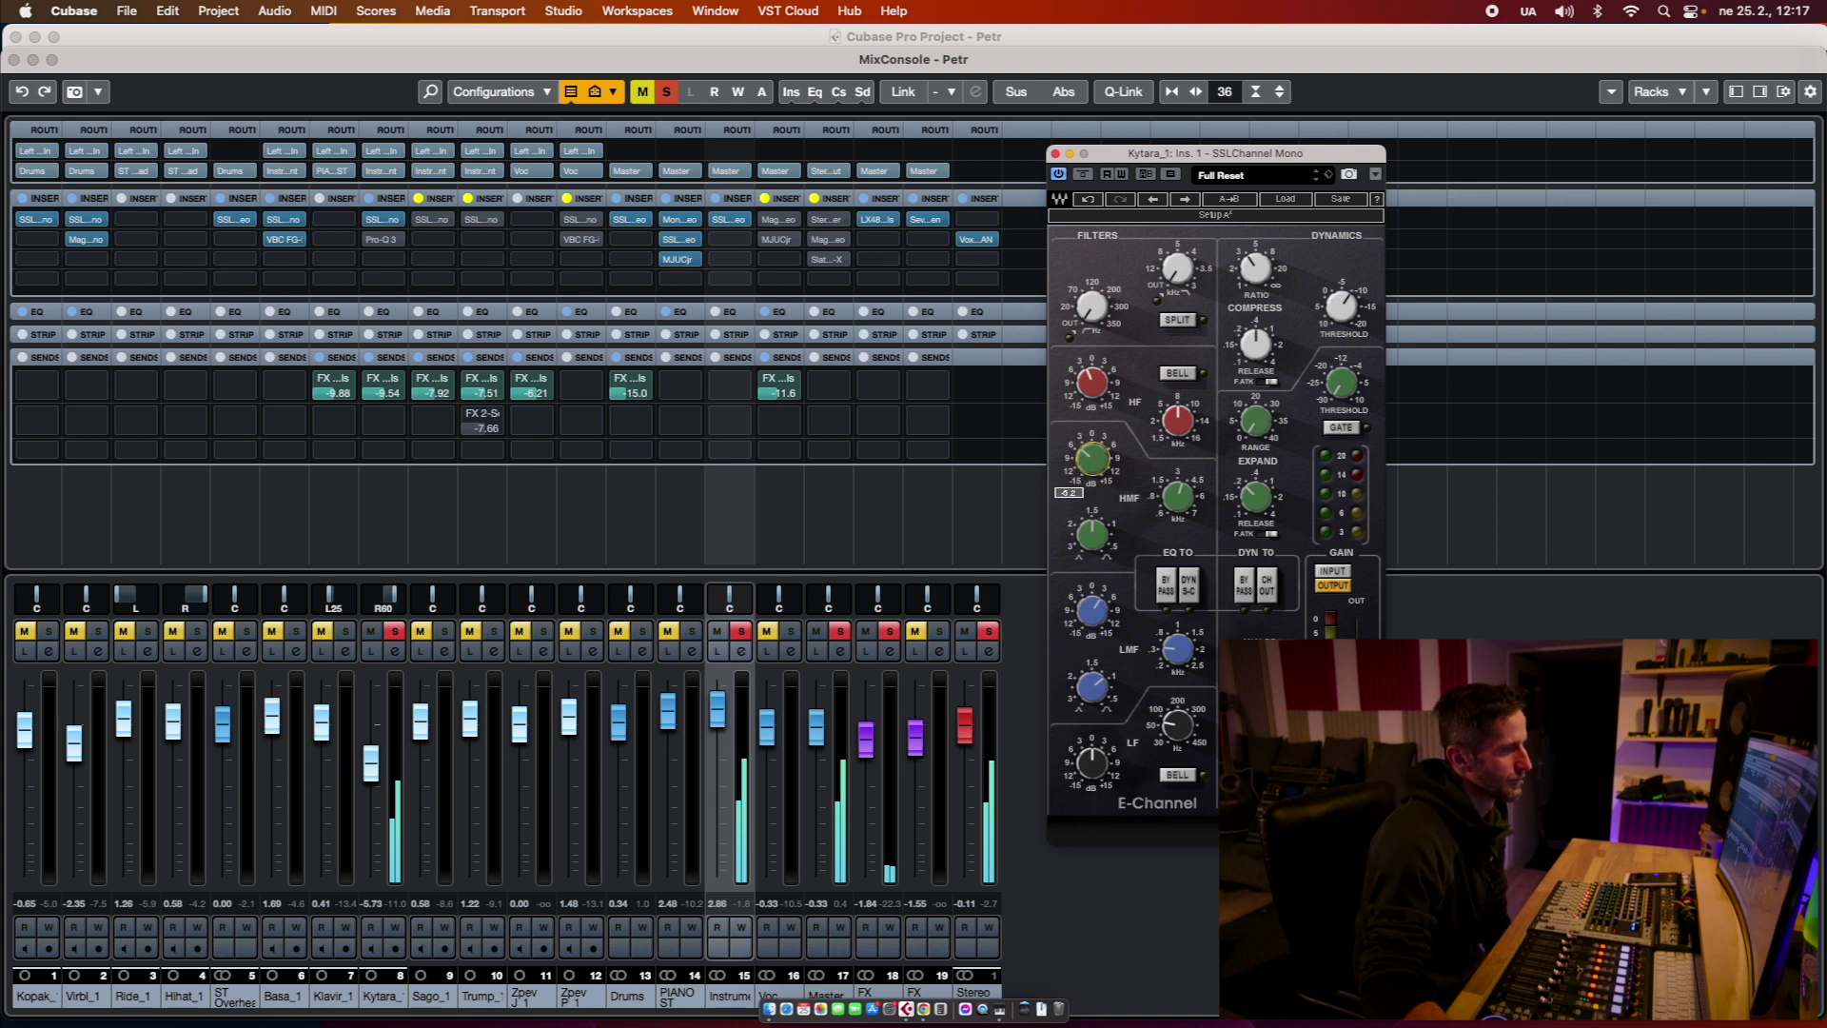
pyautogui.moveTo(1104, 398); pyautogui.dragTo(1104, 400)
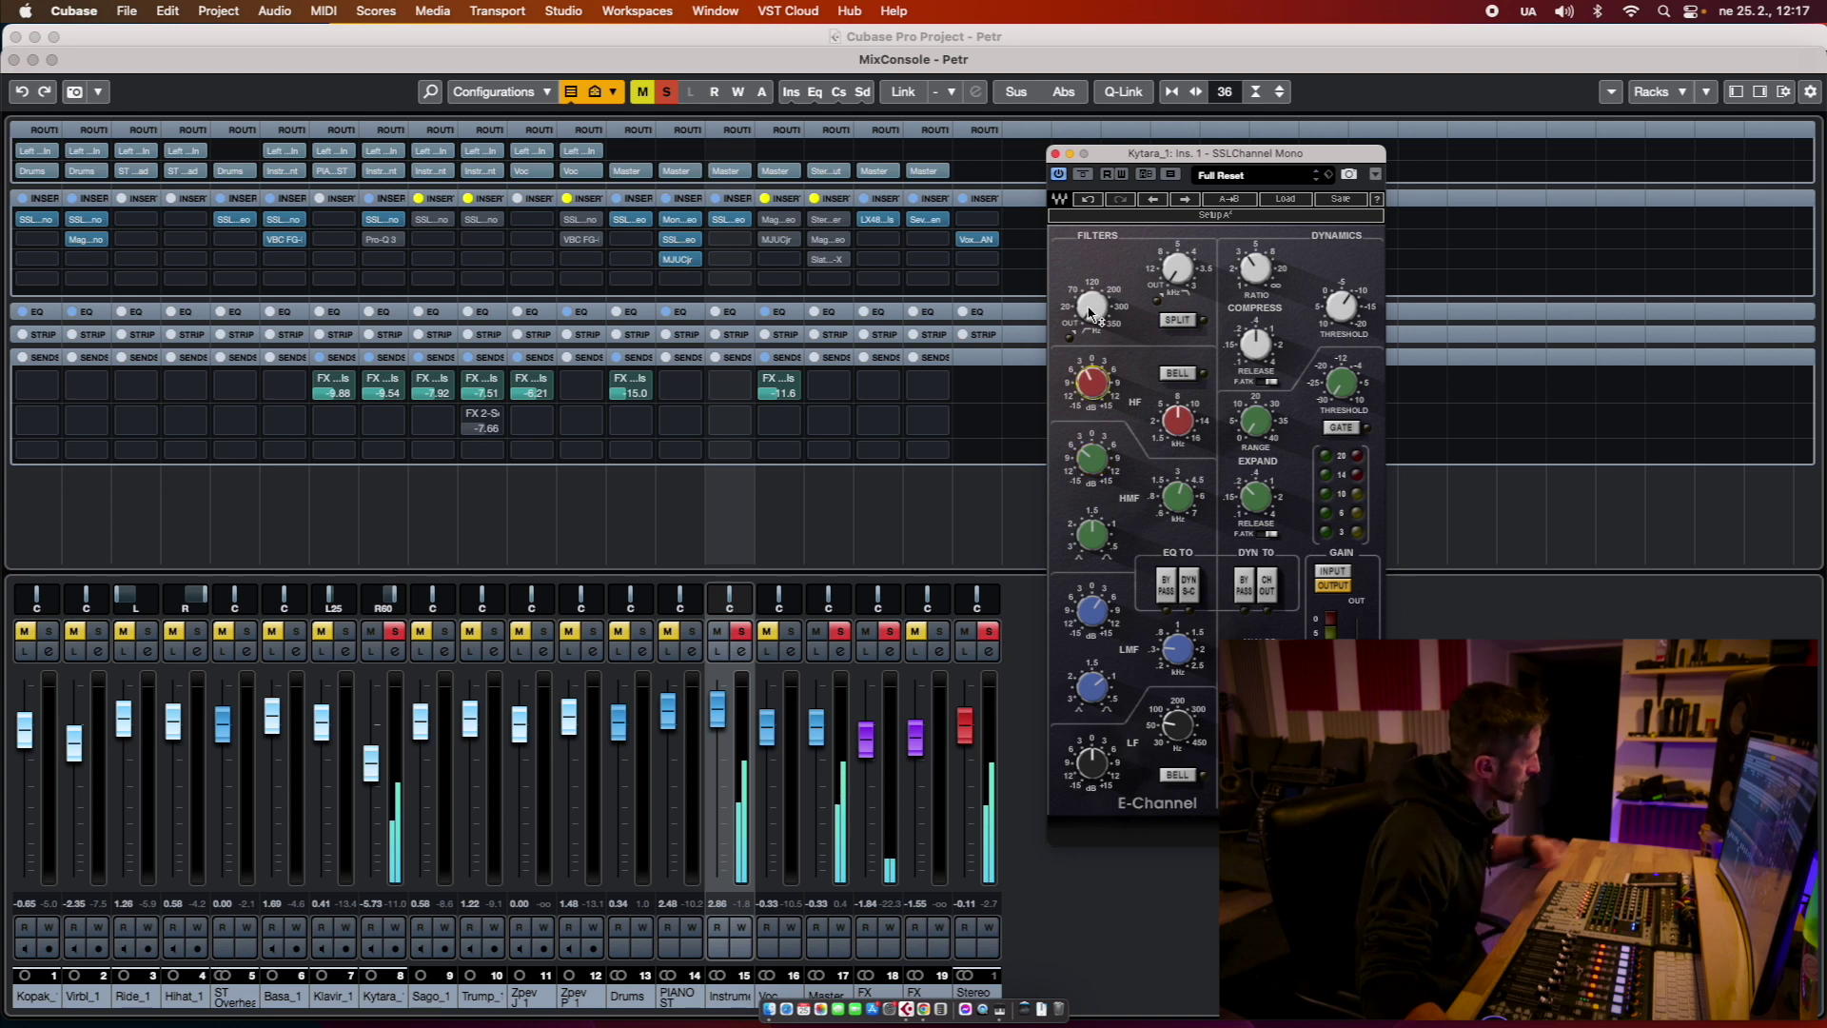
pyautogui.moveTo(1094, 312)
pyautogui.scroll(3, 1095, 312)
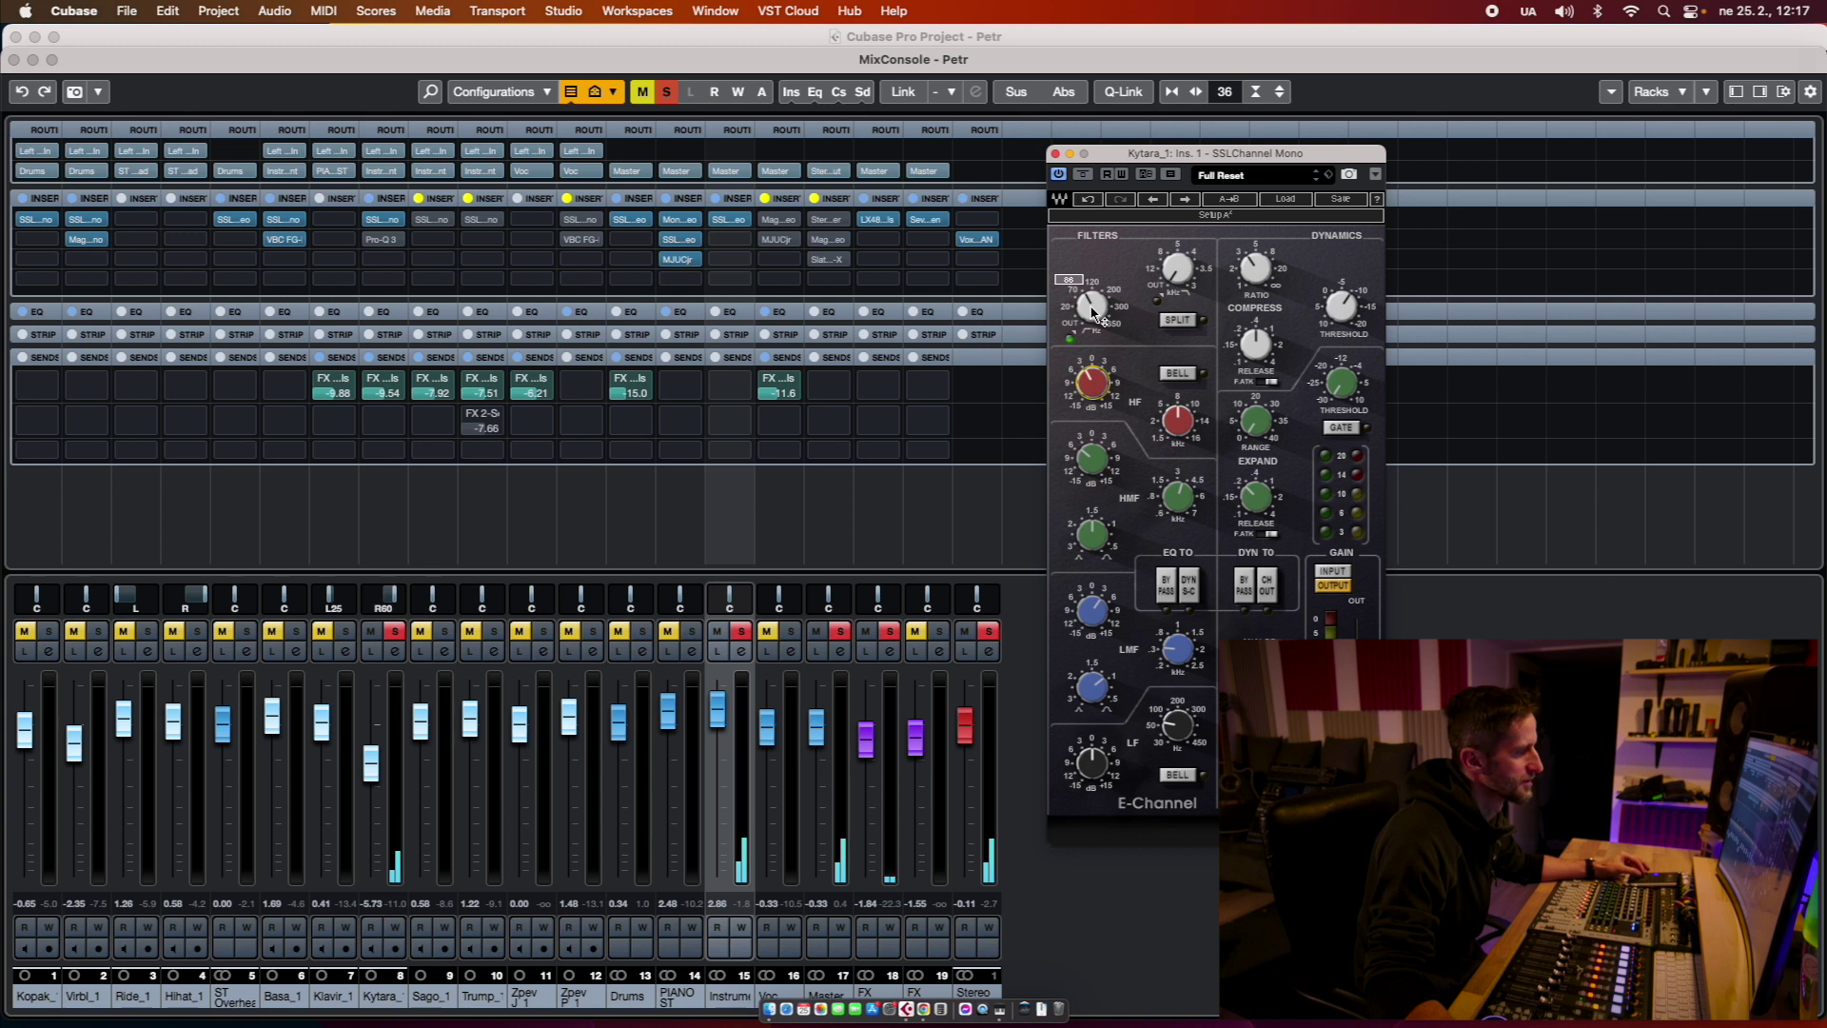
pyautogui.scroll(-1, 1092, 314)
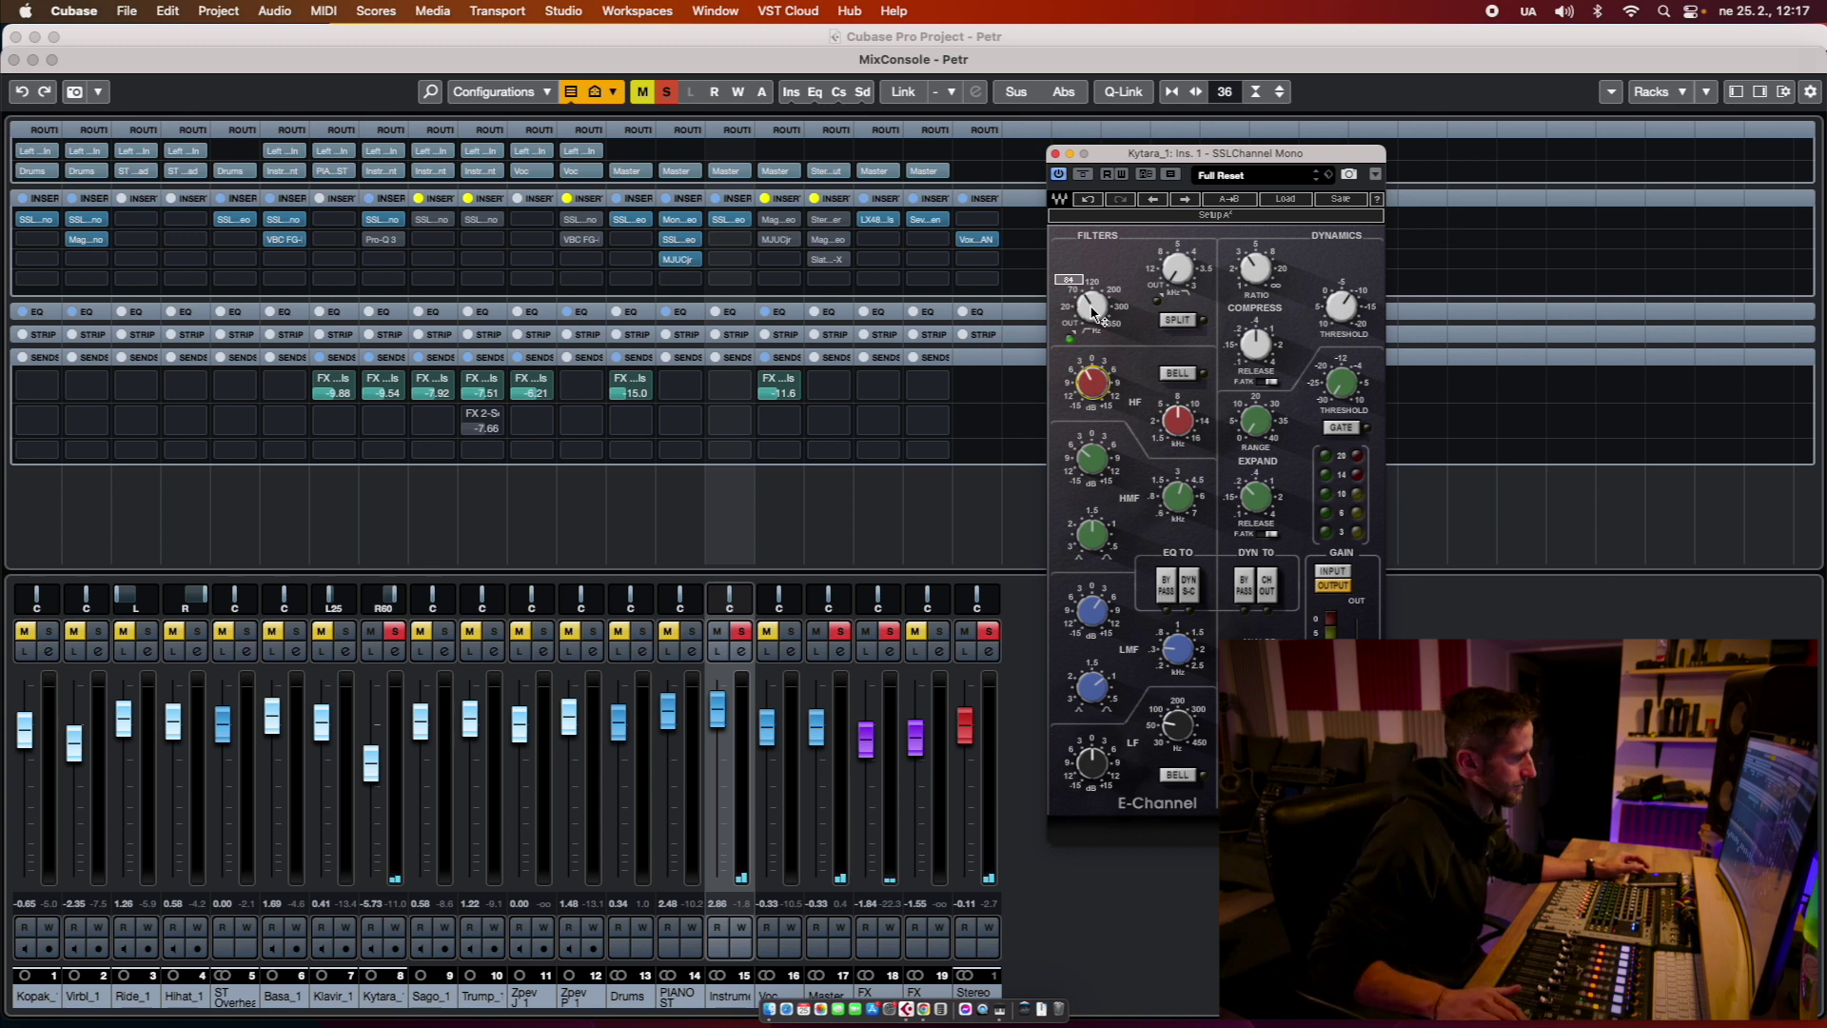
# Step: Glance at the project timeline, activate Kytara_1's Pro-Q 3 insert in the MixConsole and stop playback
pyautogui.click(637, 38)
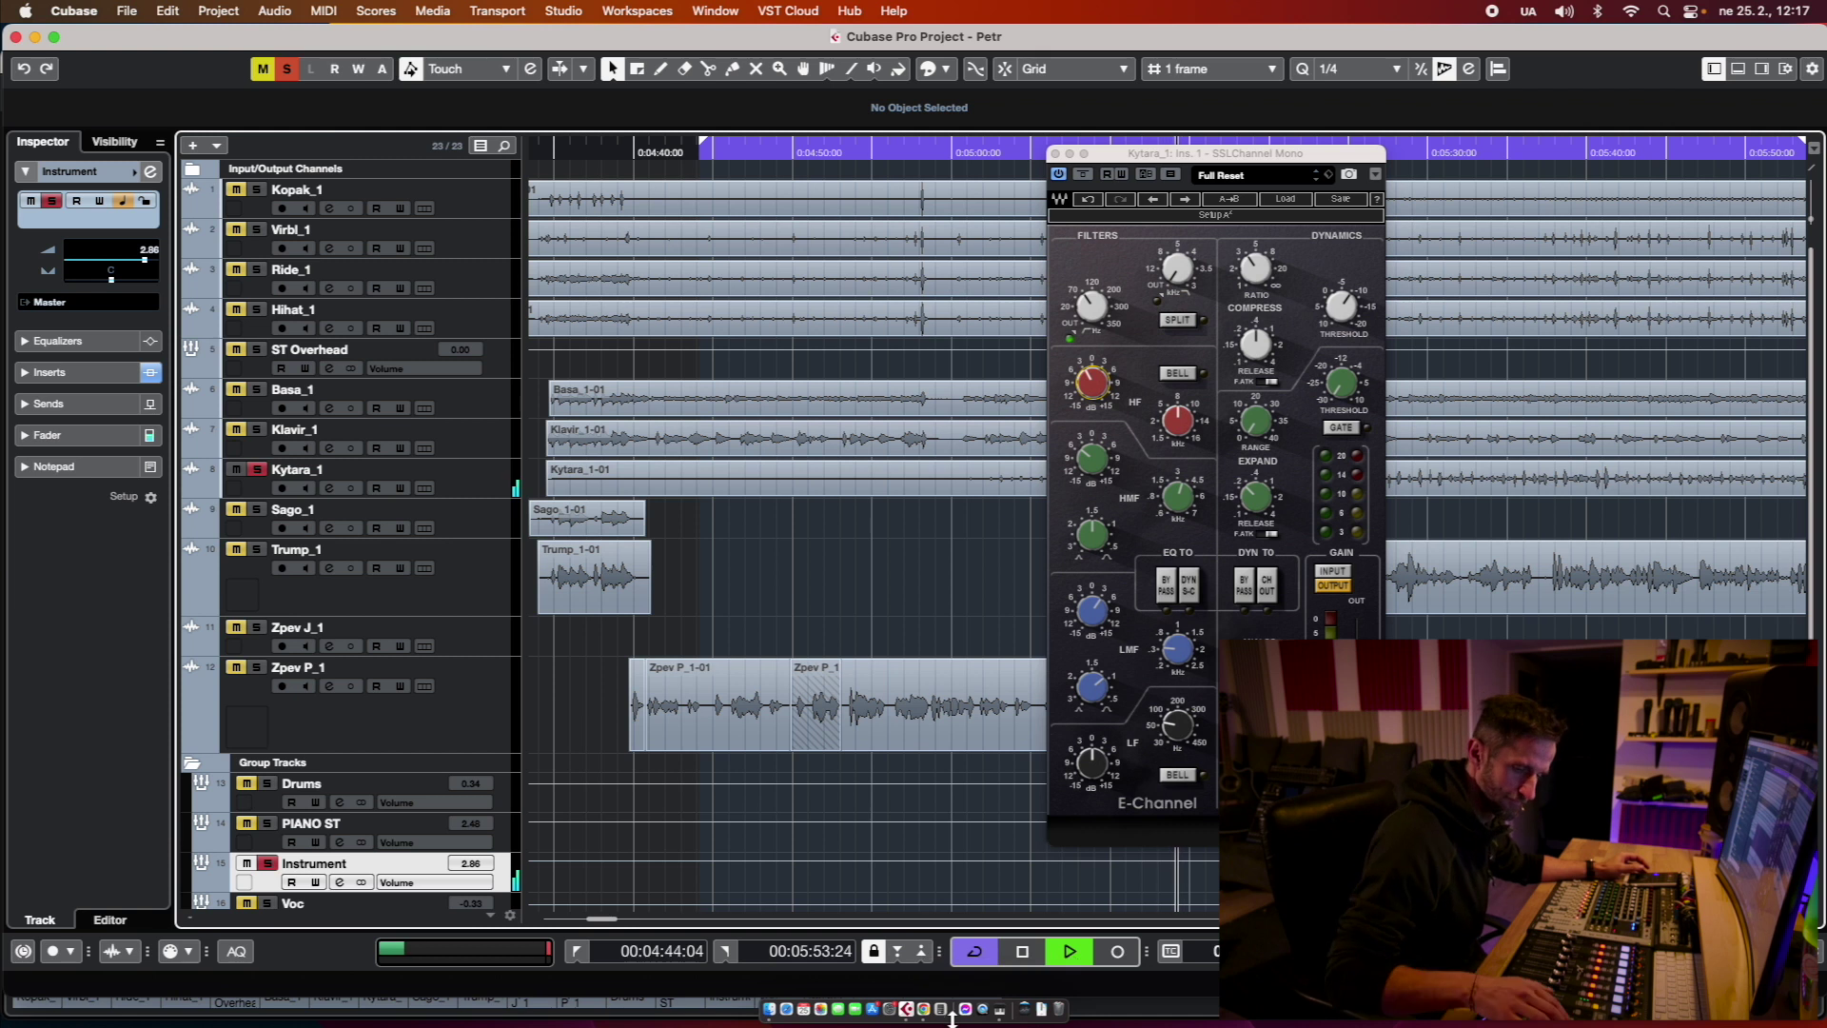
pyautogui.press('F3')
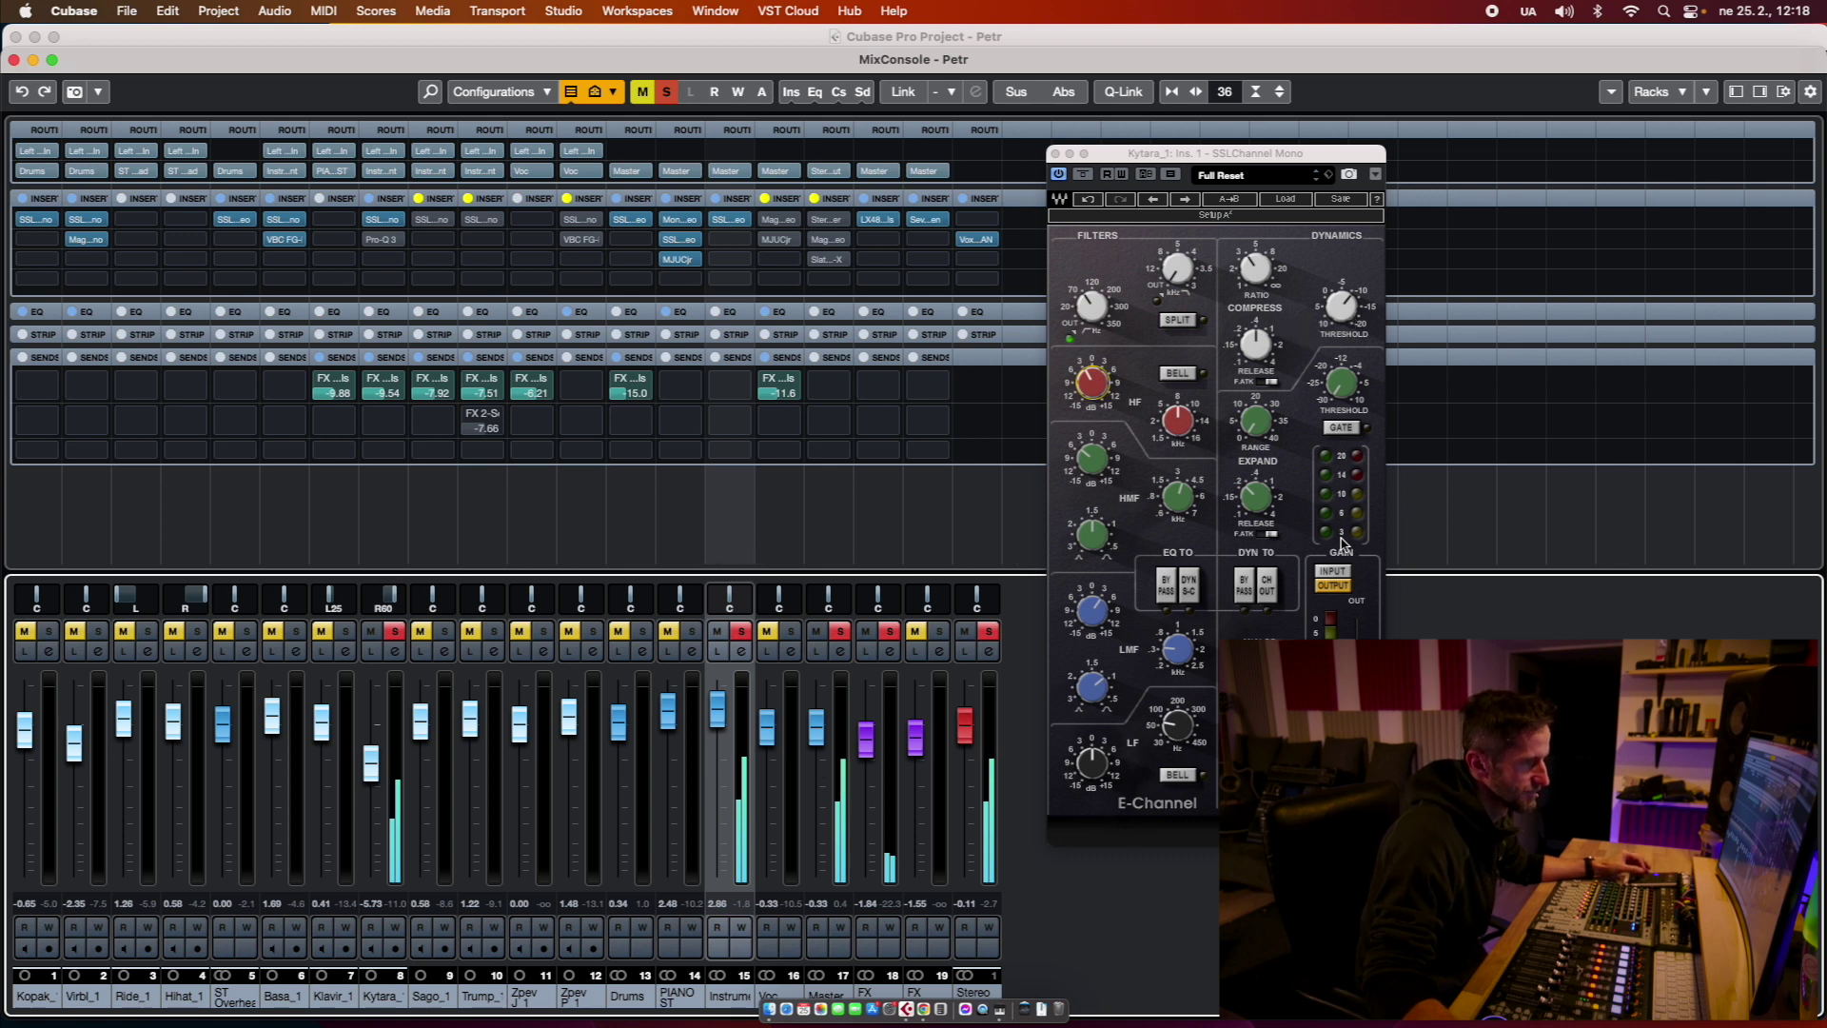
pyautogui.click(383, 241)
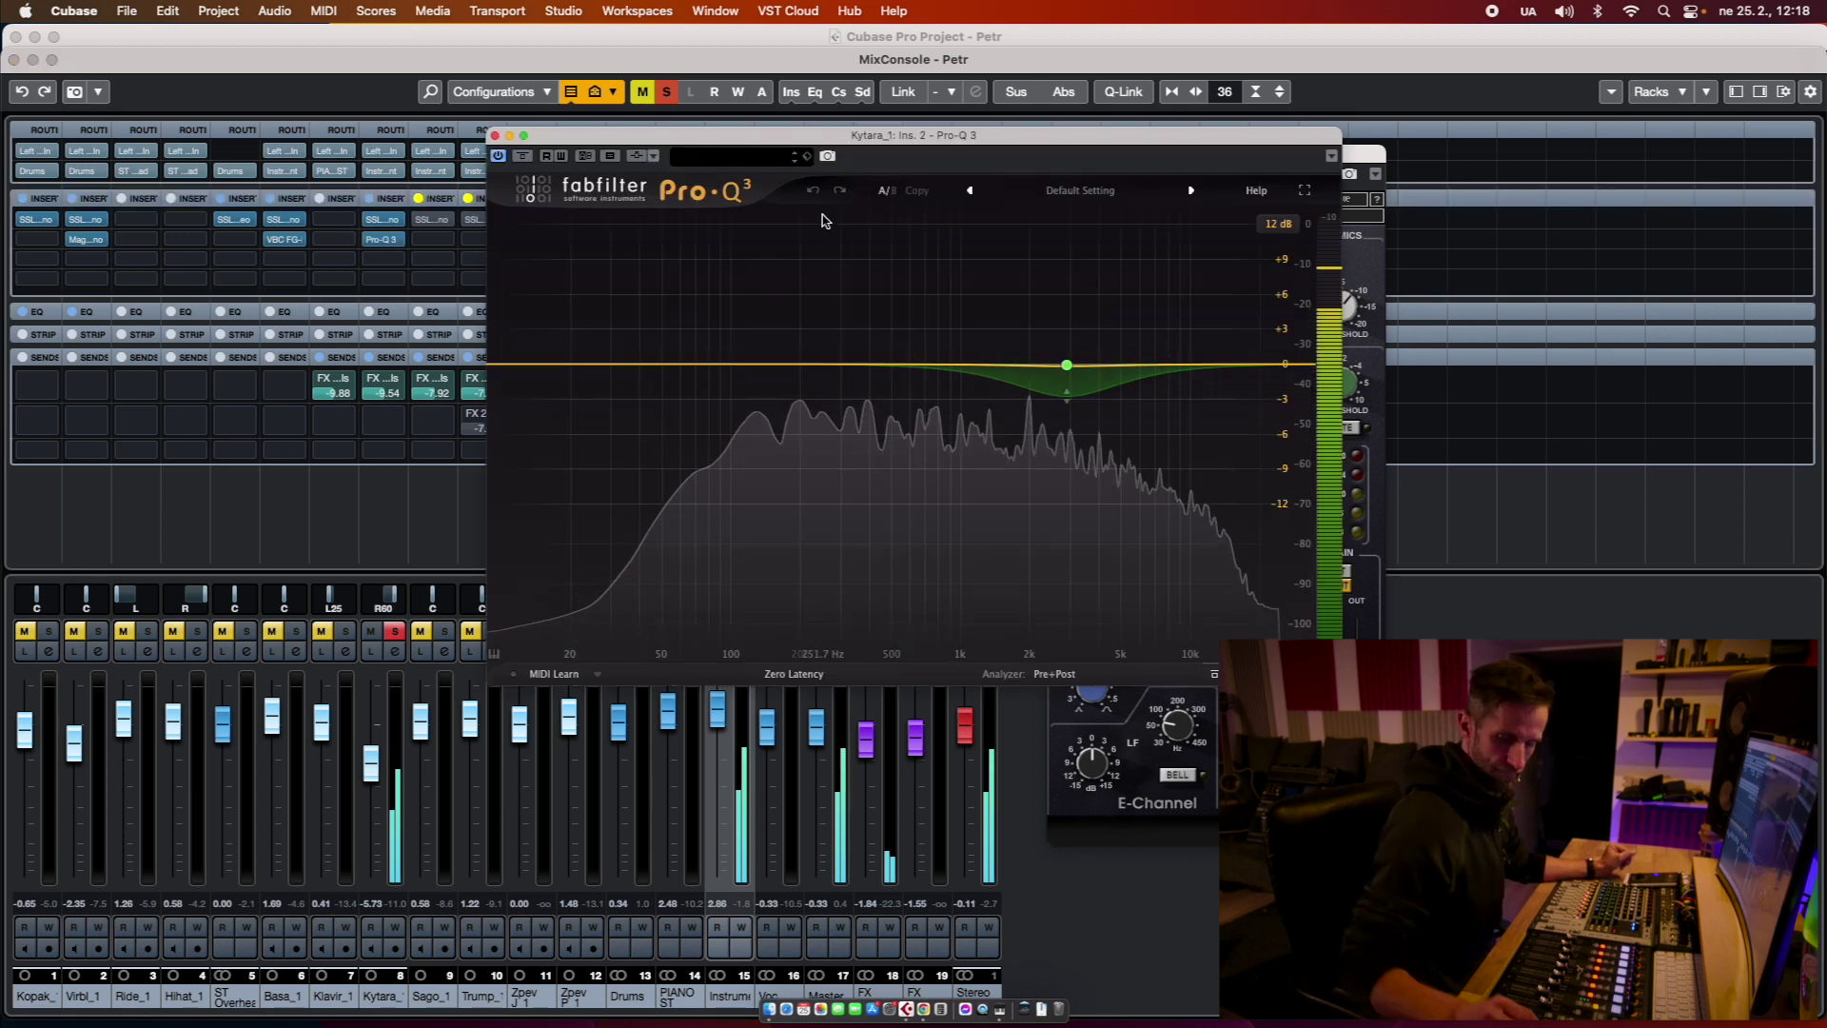
pyautogui.press('space')
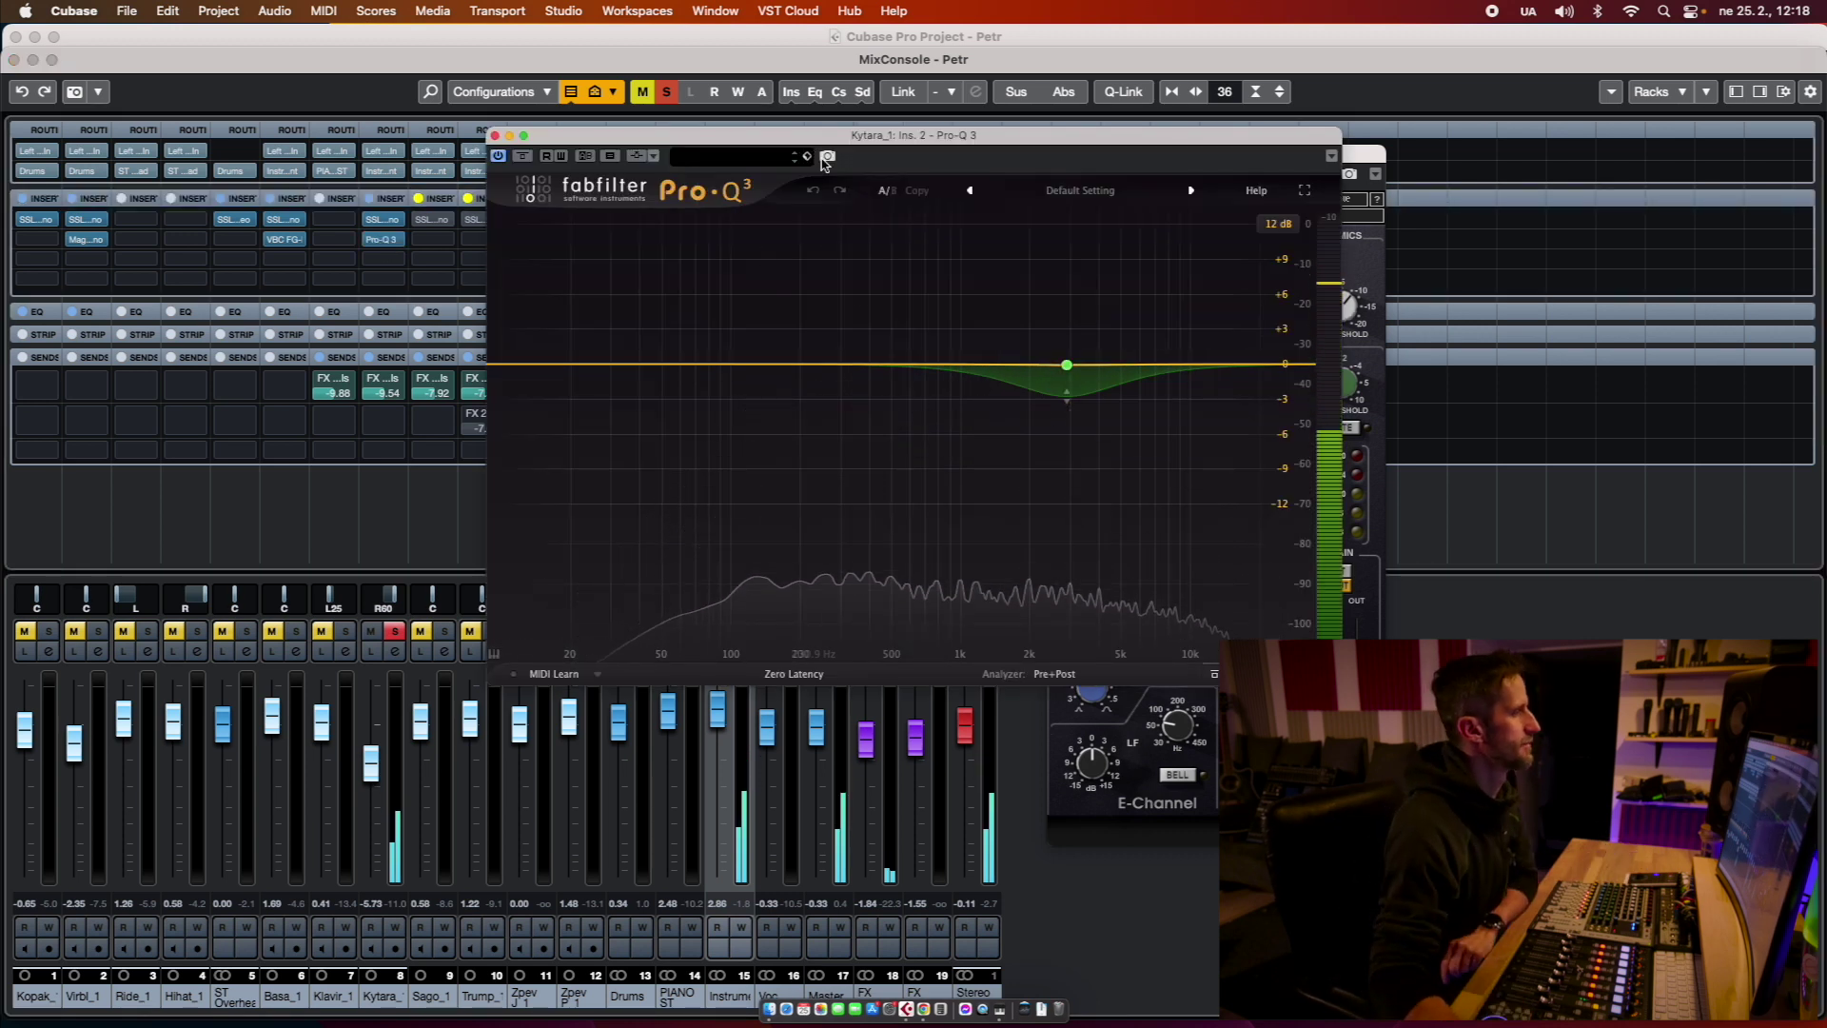
pyautogui.moveTo(773, 148); pyautogui.dragTo(938, 176)
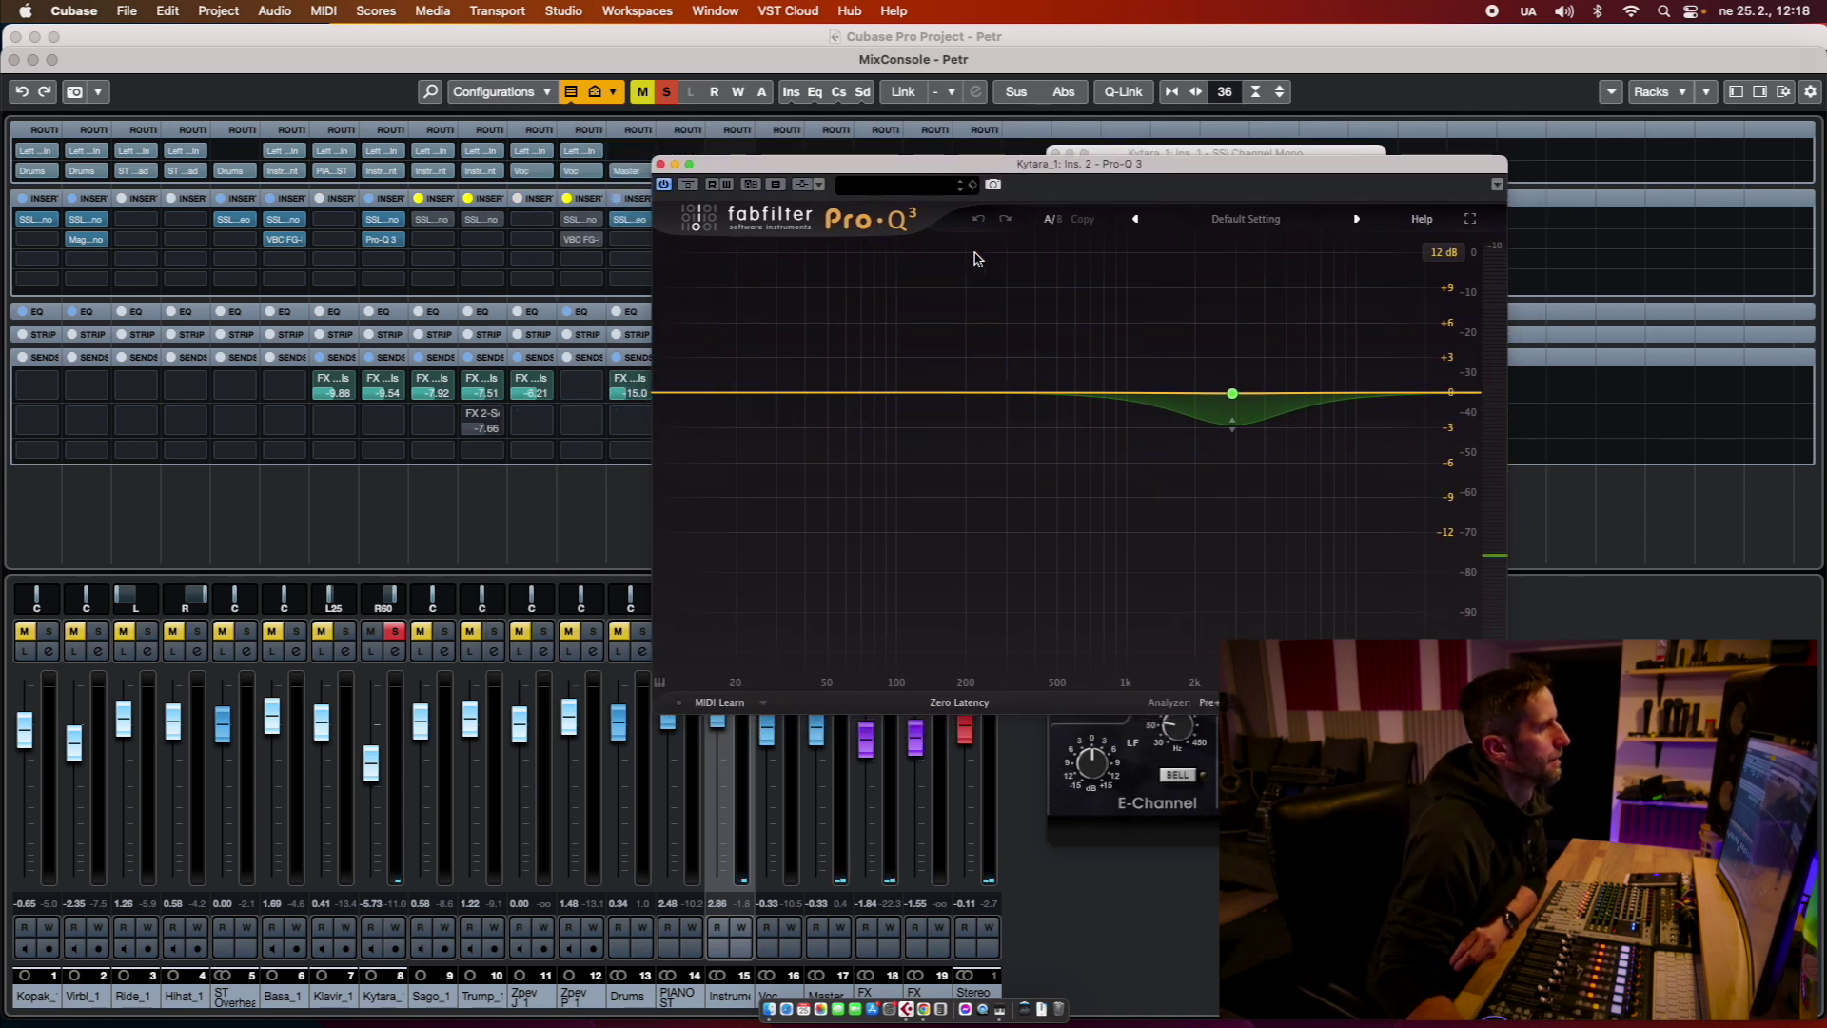
# Step: Examine the dynamic 2881.9 Hz band in Kytara_1's Pro-Q 3 and compare it disabled and enabled during playback
pyautogui.moveTo(1237, 419)
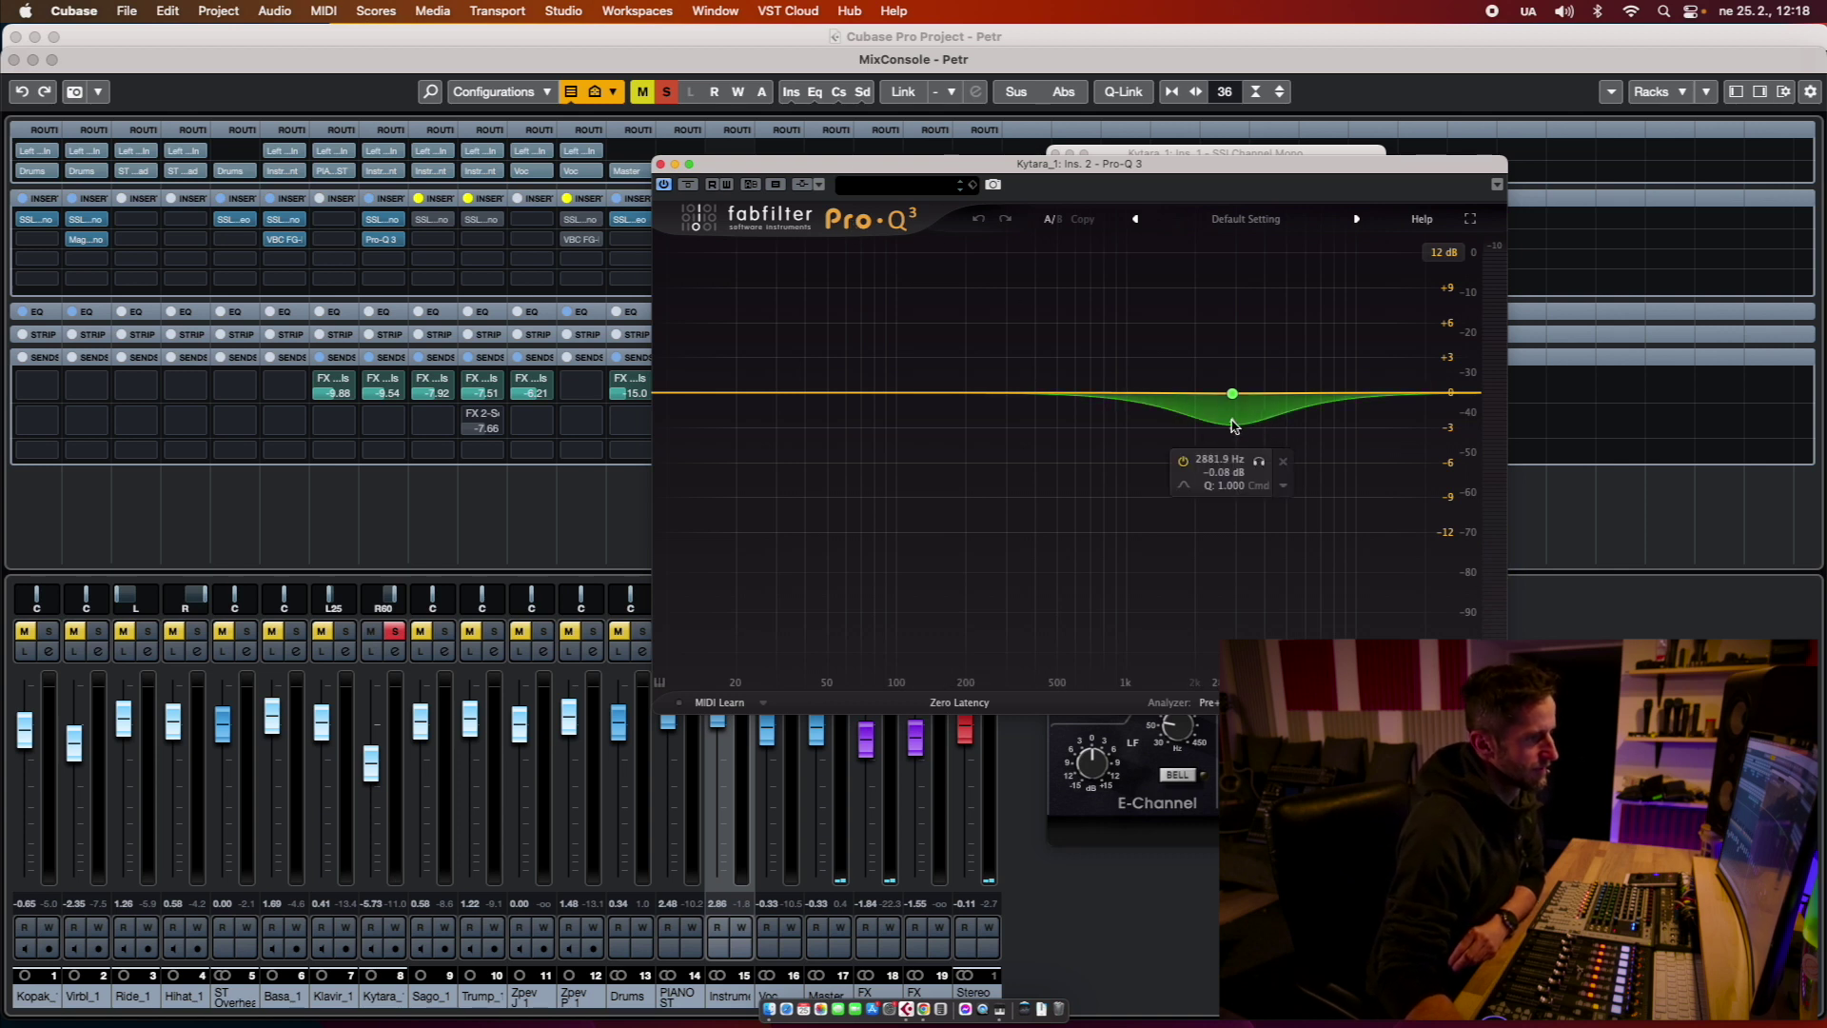
pyautogui.rightClick(1234, 426)
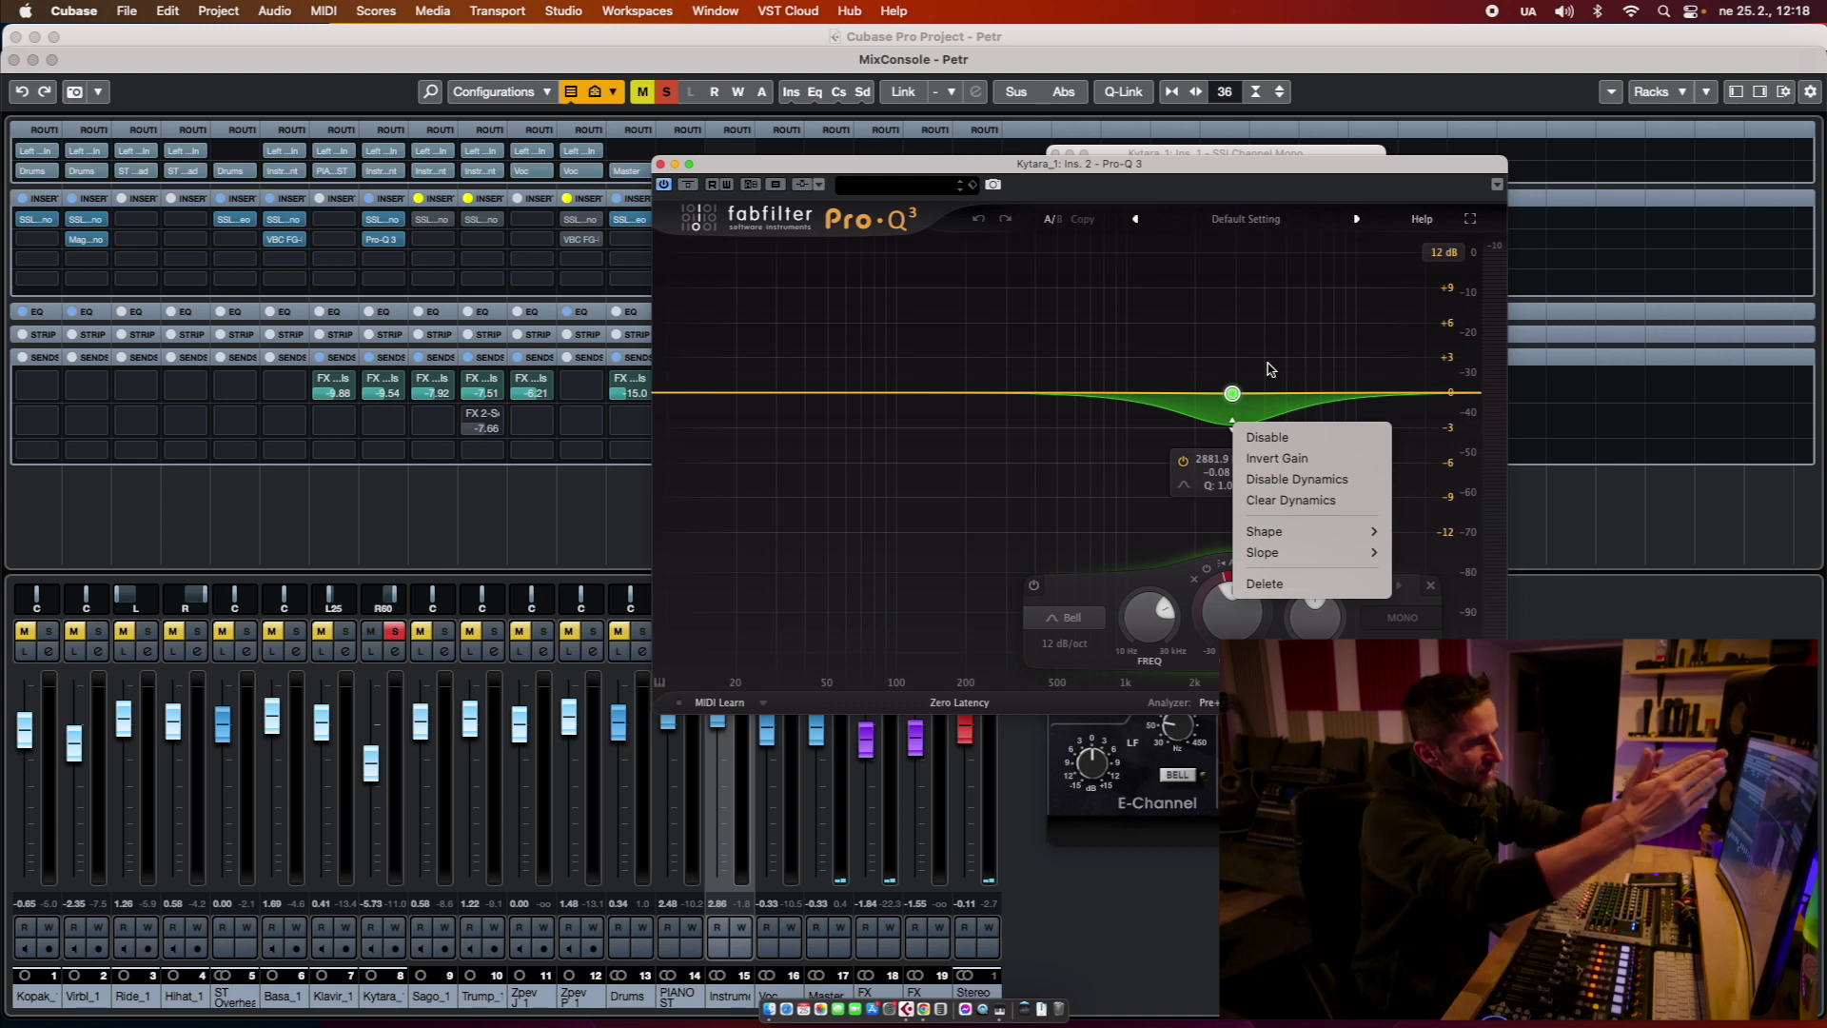
pyautogui.press('space')
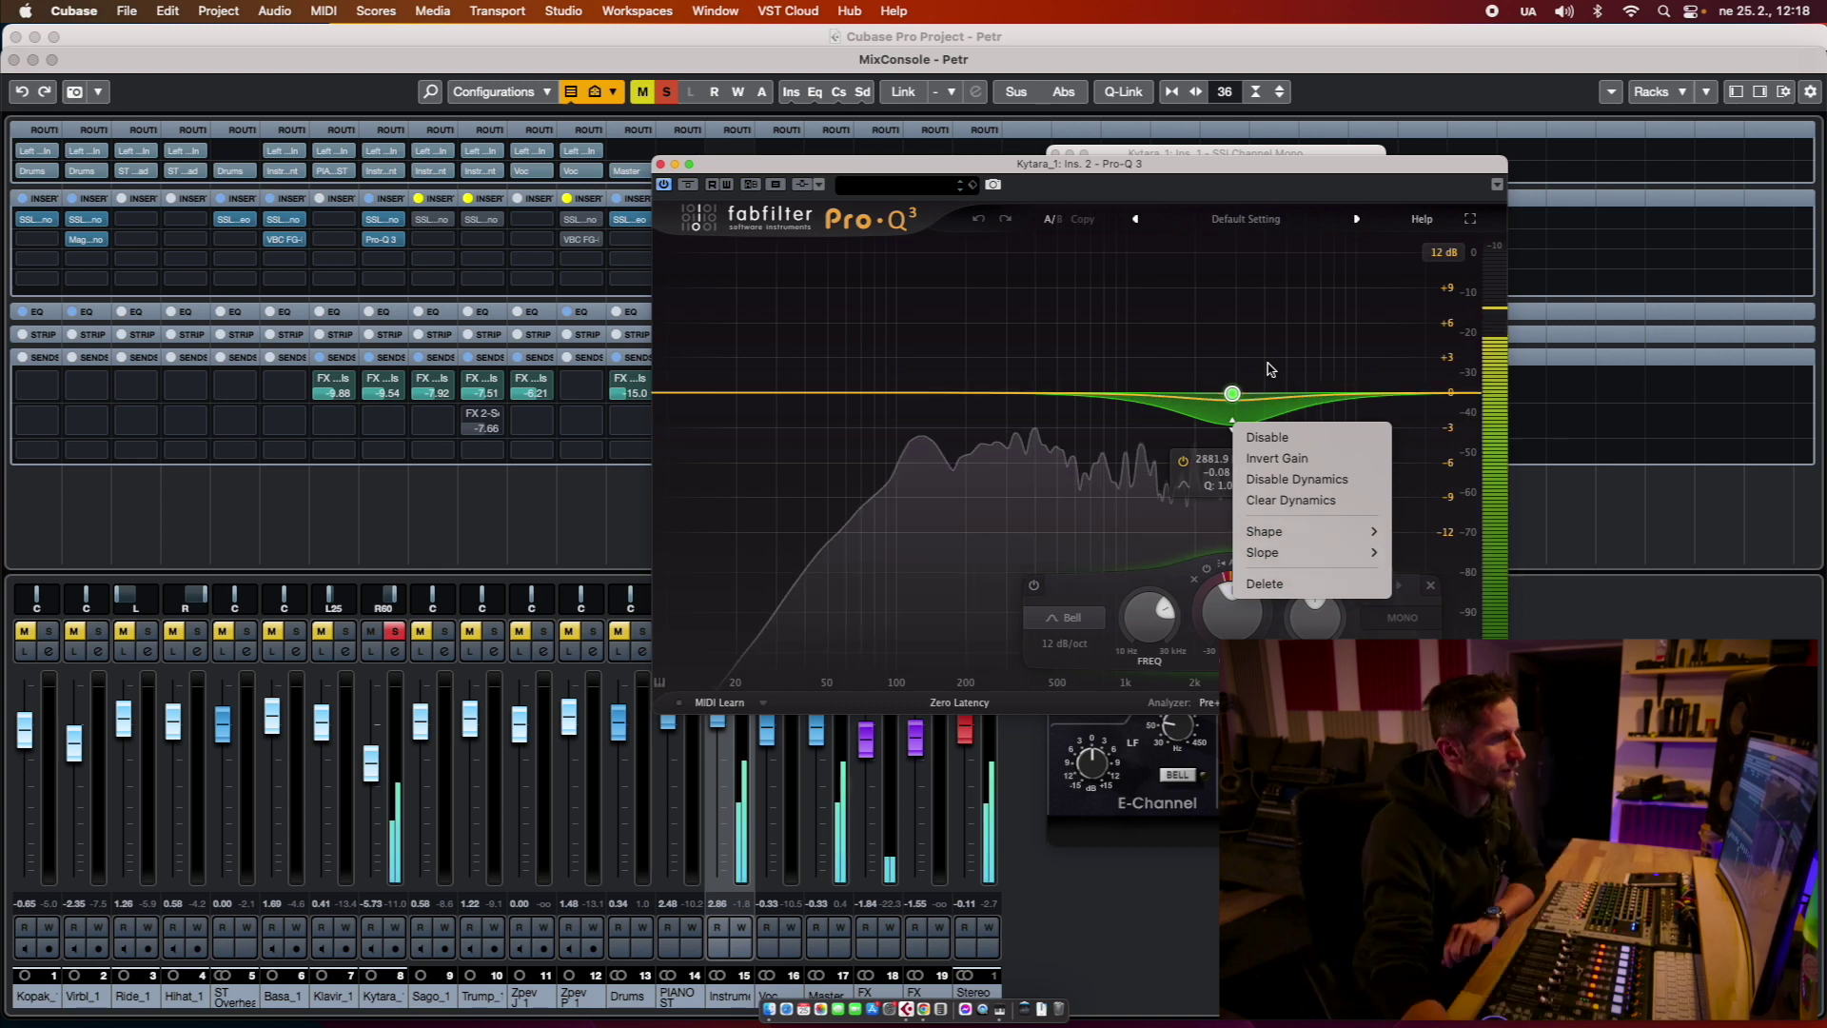
pyautogui.click(1238, 373)
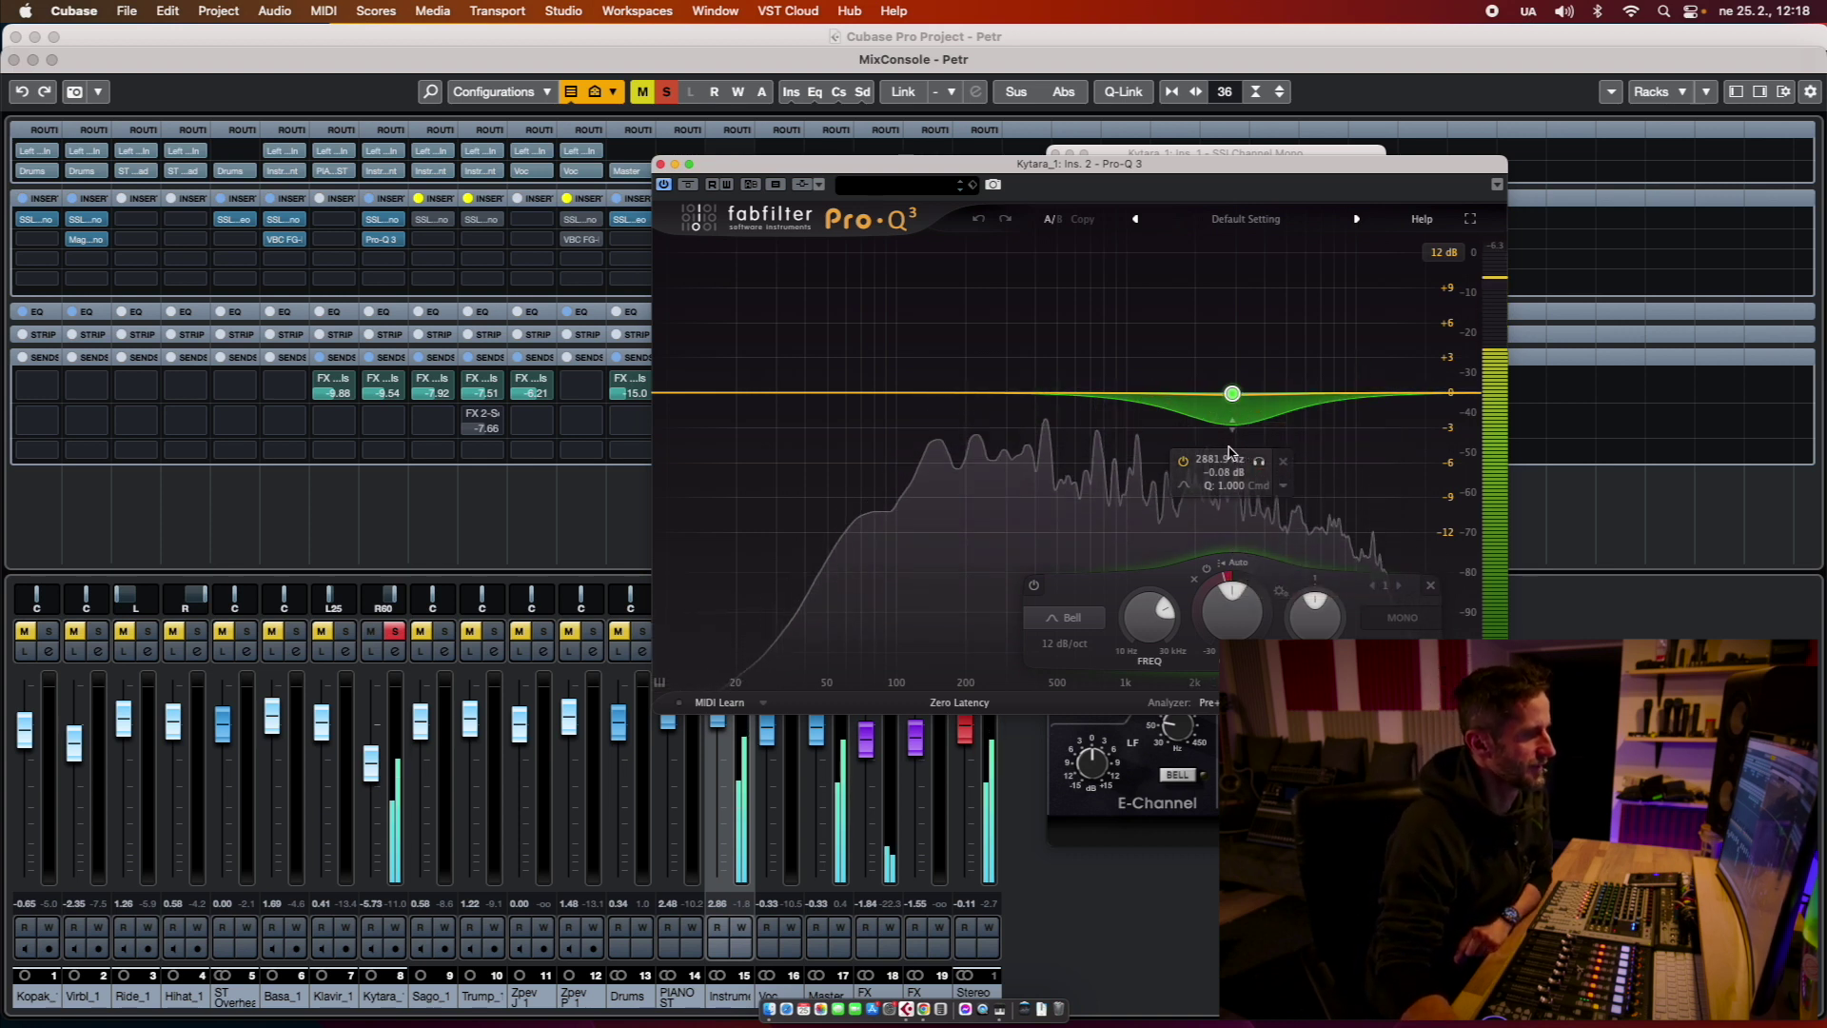
pyautogui.click(1033, 585)
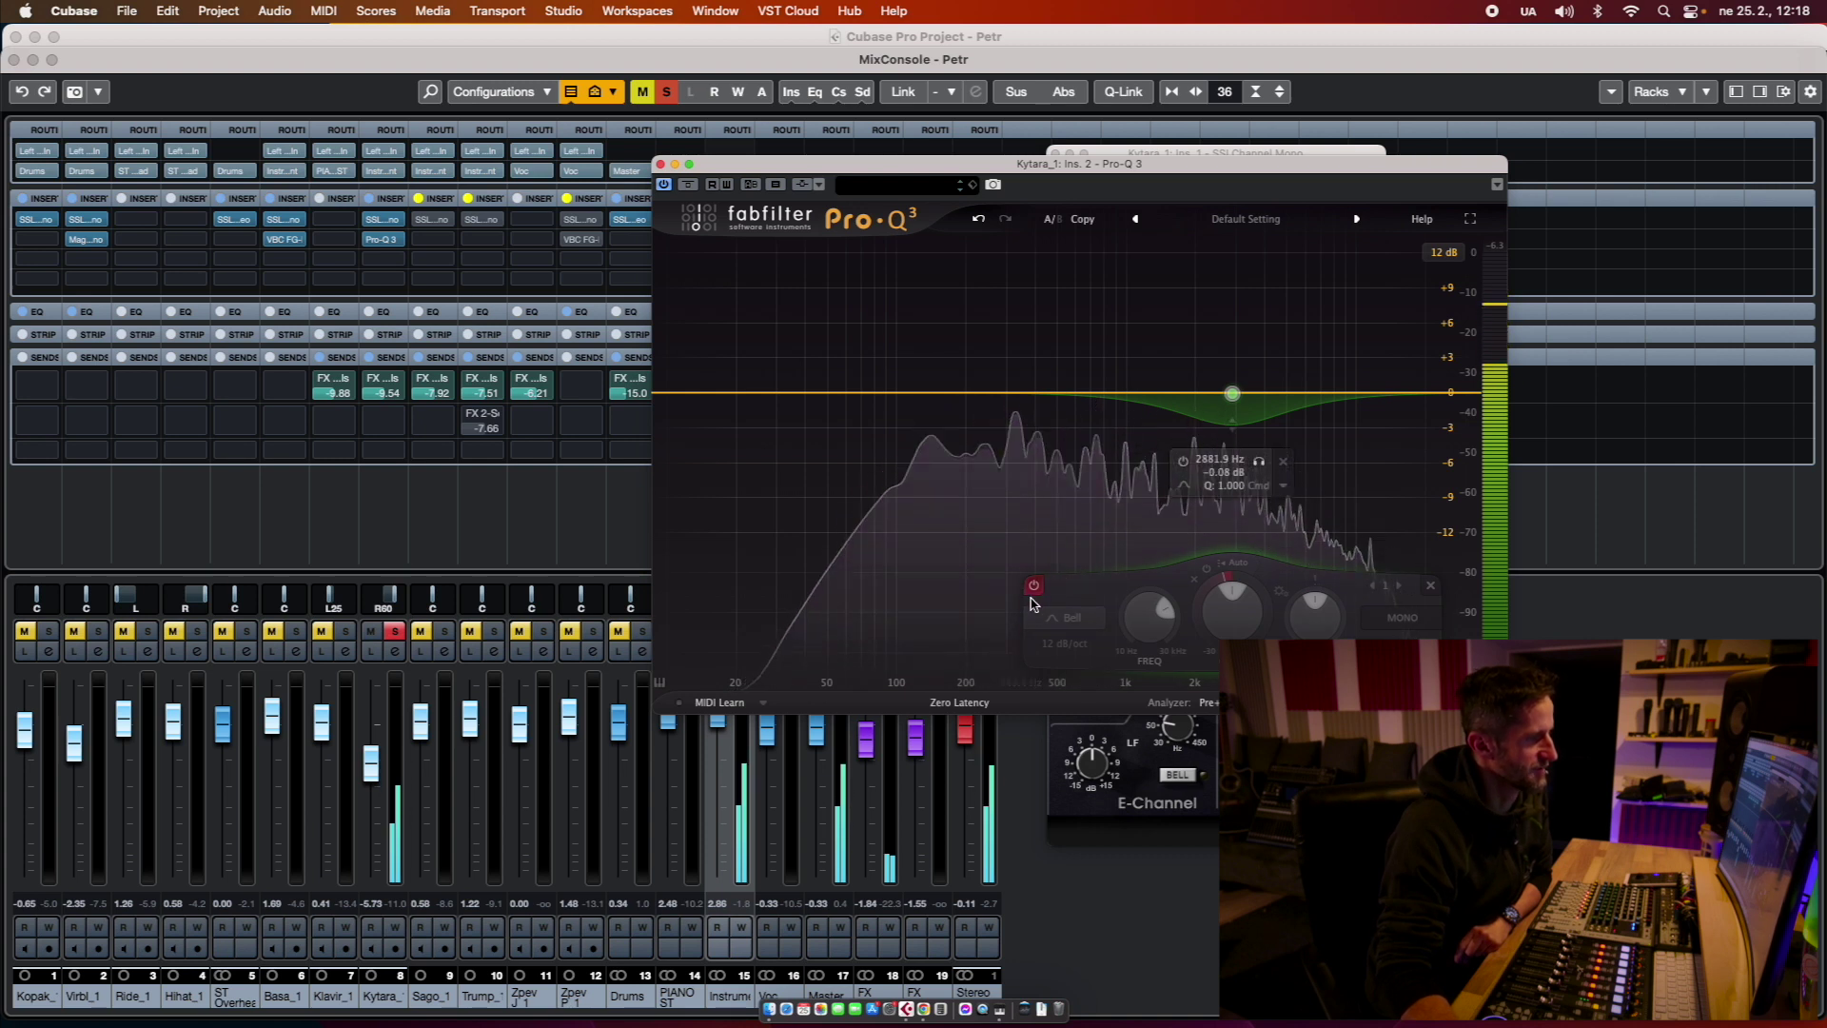
pyautogui.click(1033, 585)
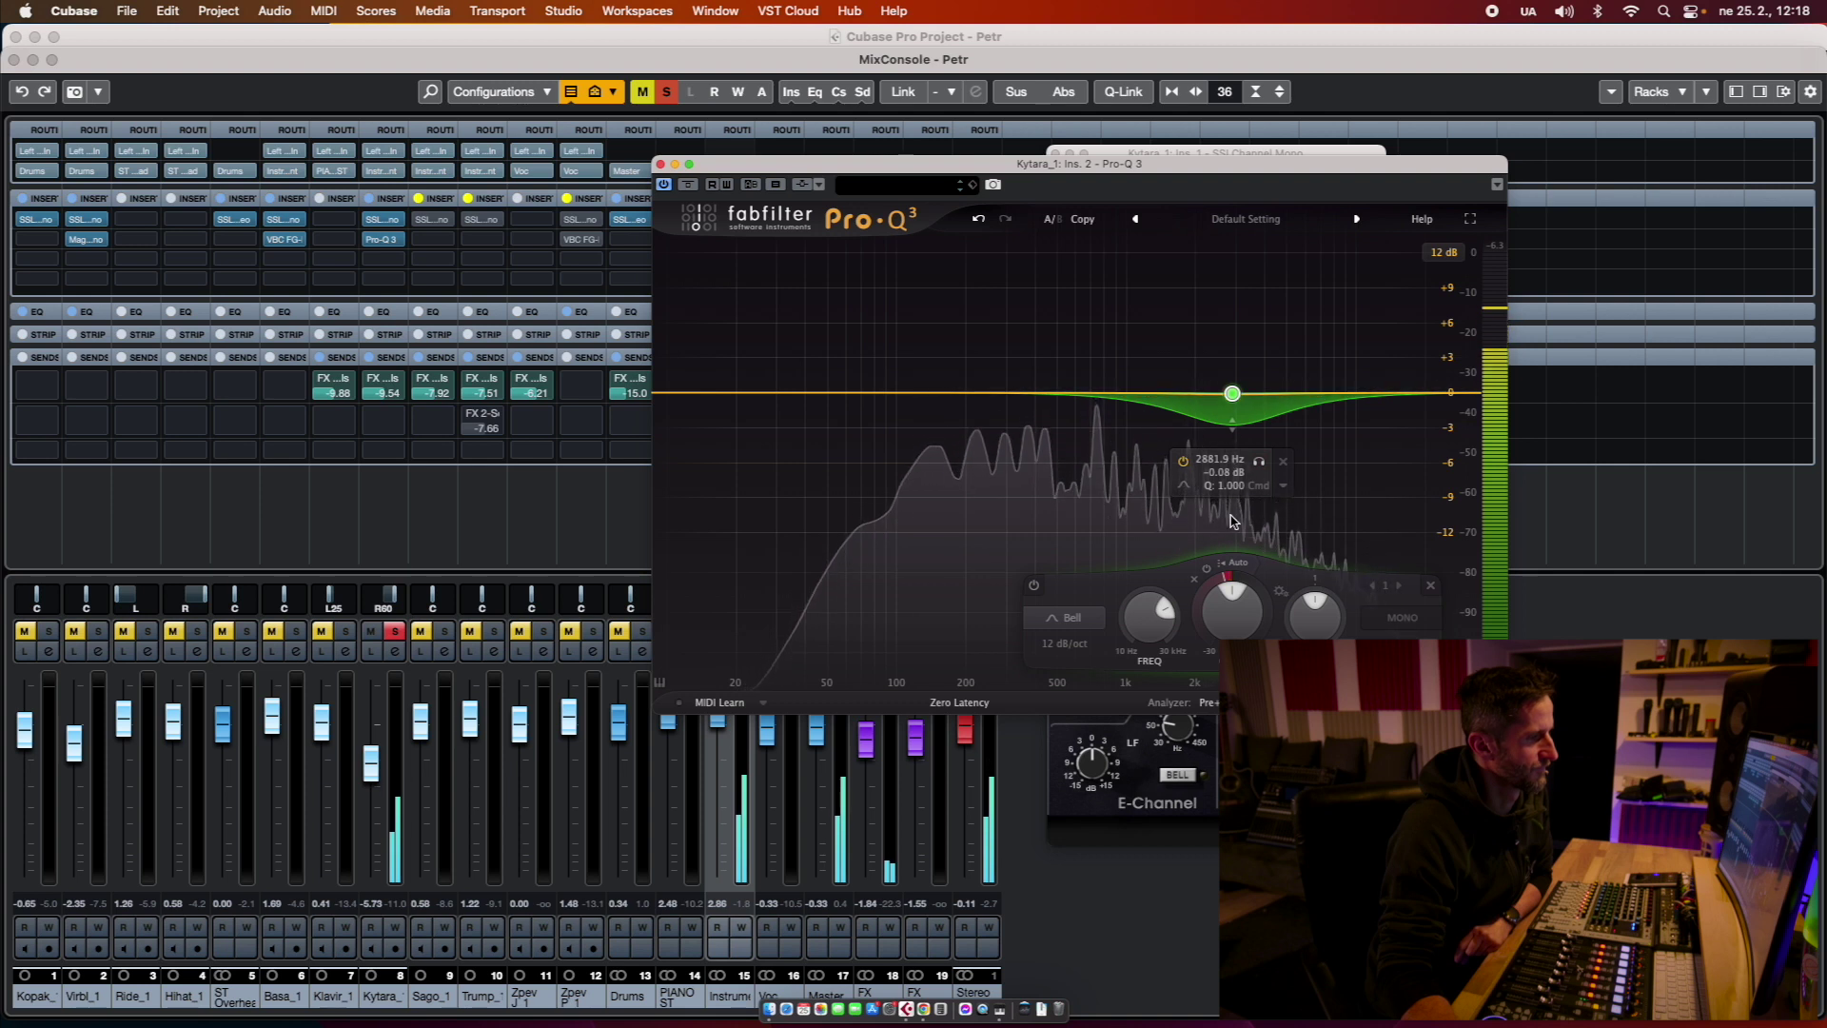
# Step: Compare the guitar with Pro-Q 3 bypassed and active, and close both Kytara_1 plug-in windows
pyautogui.click(686, 185)
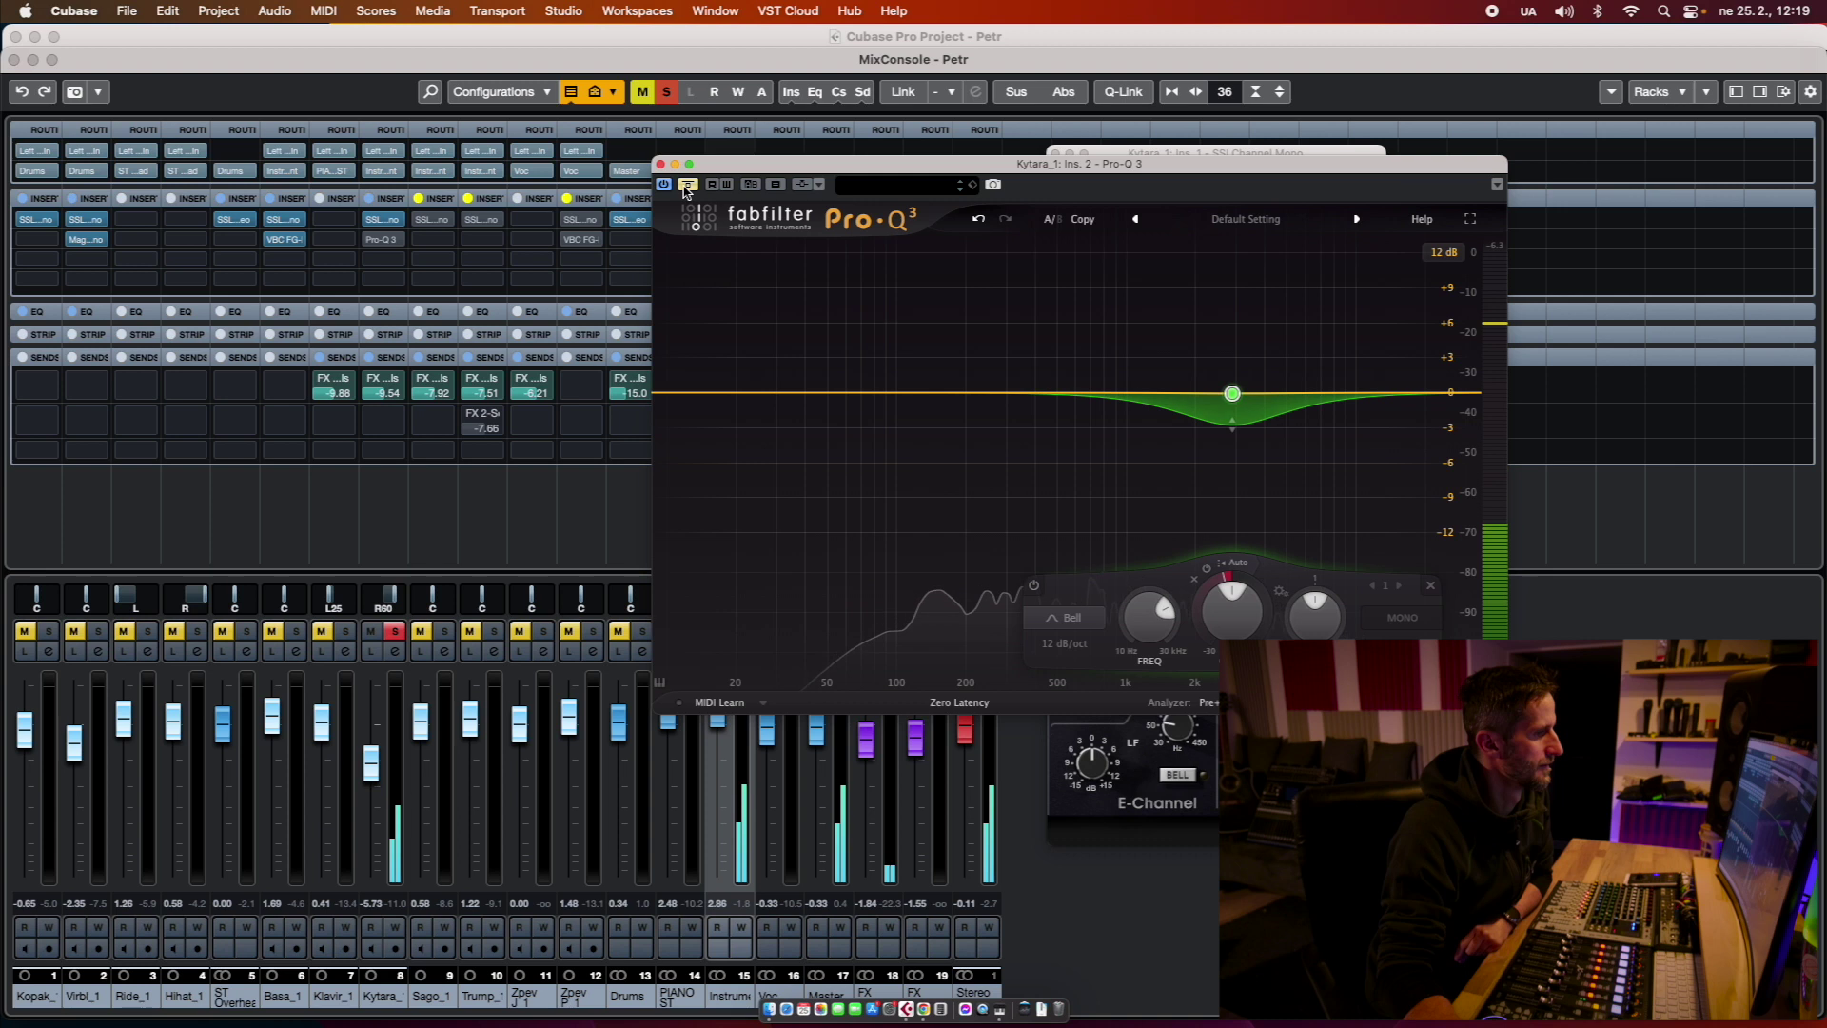
pyautogui.click(686, 185)
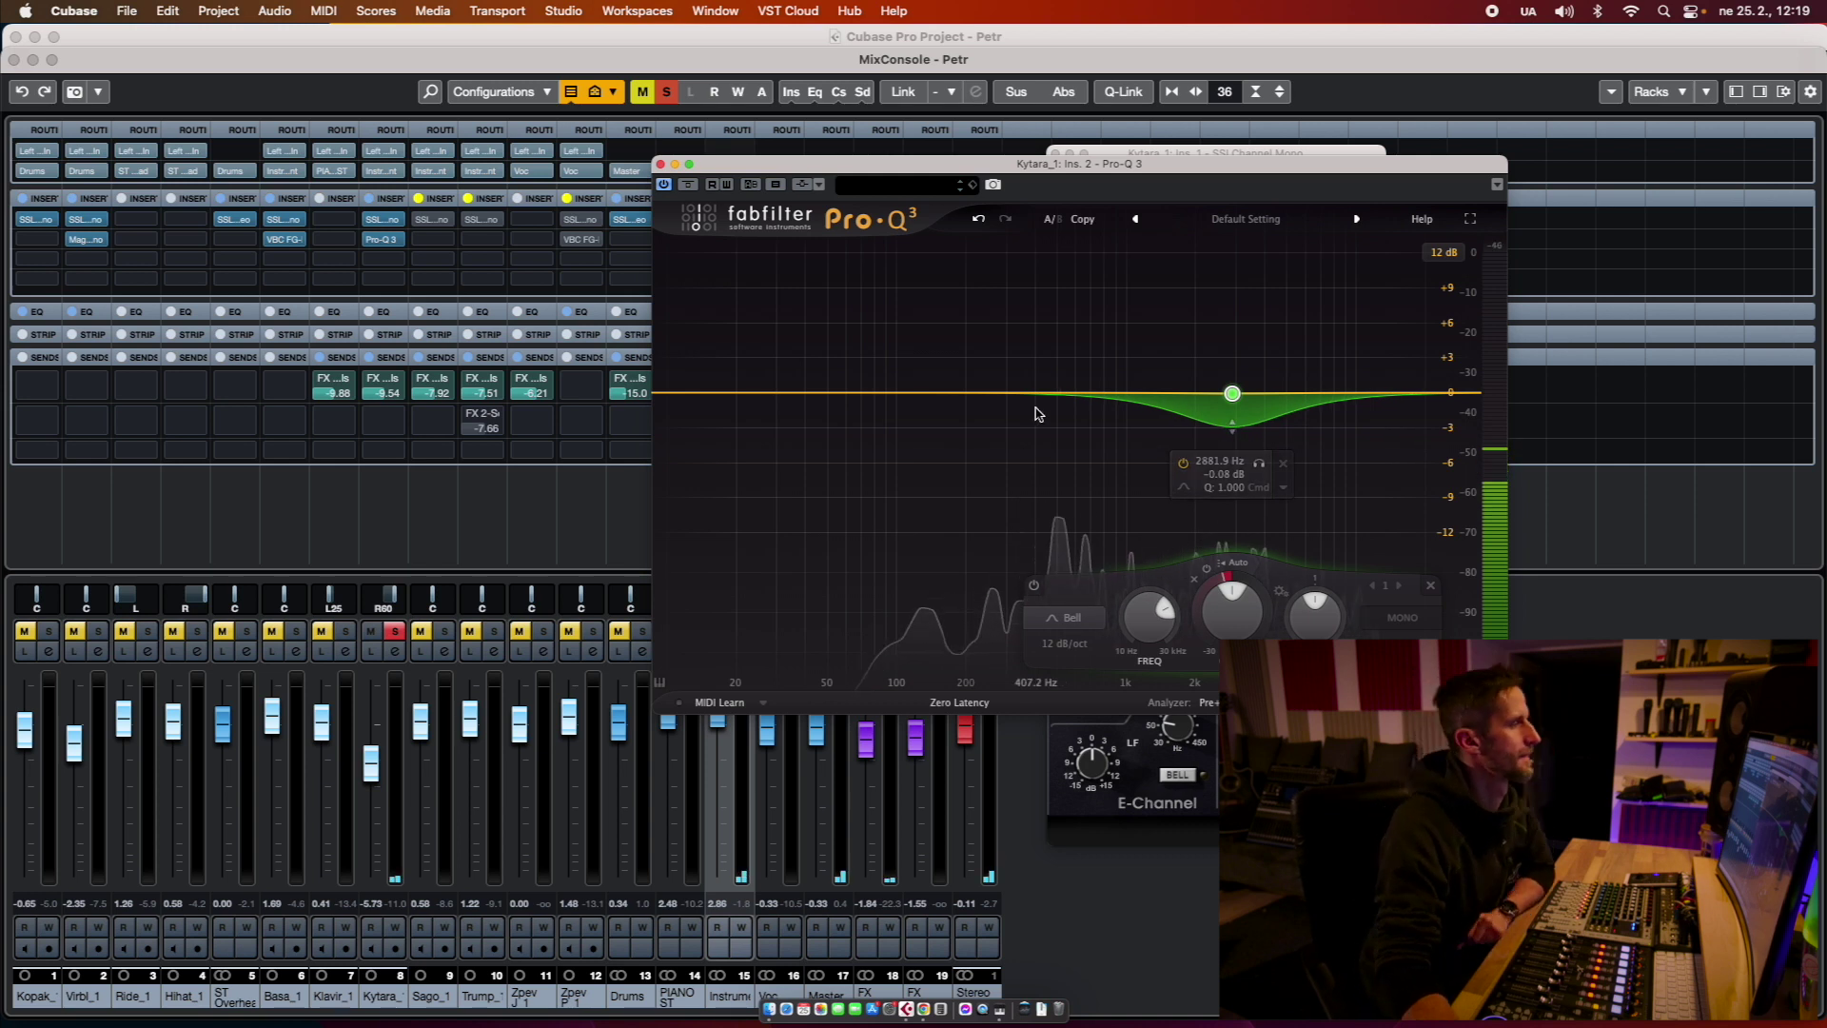
pyautogui.click(663, 165)
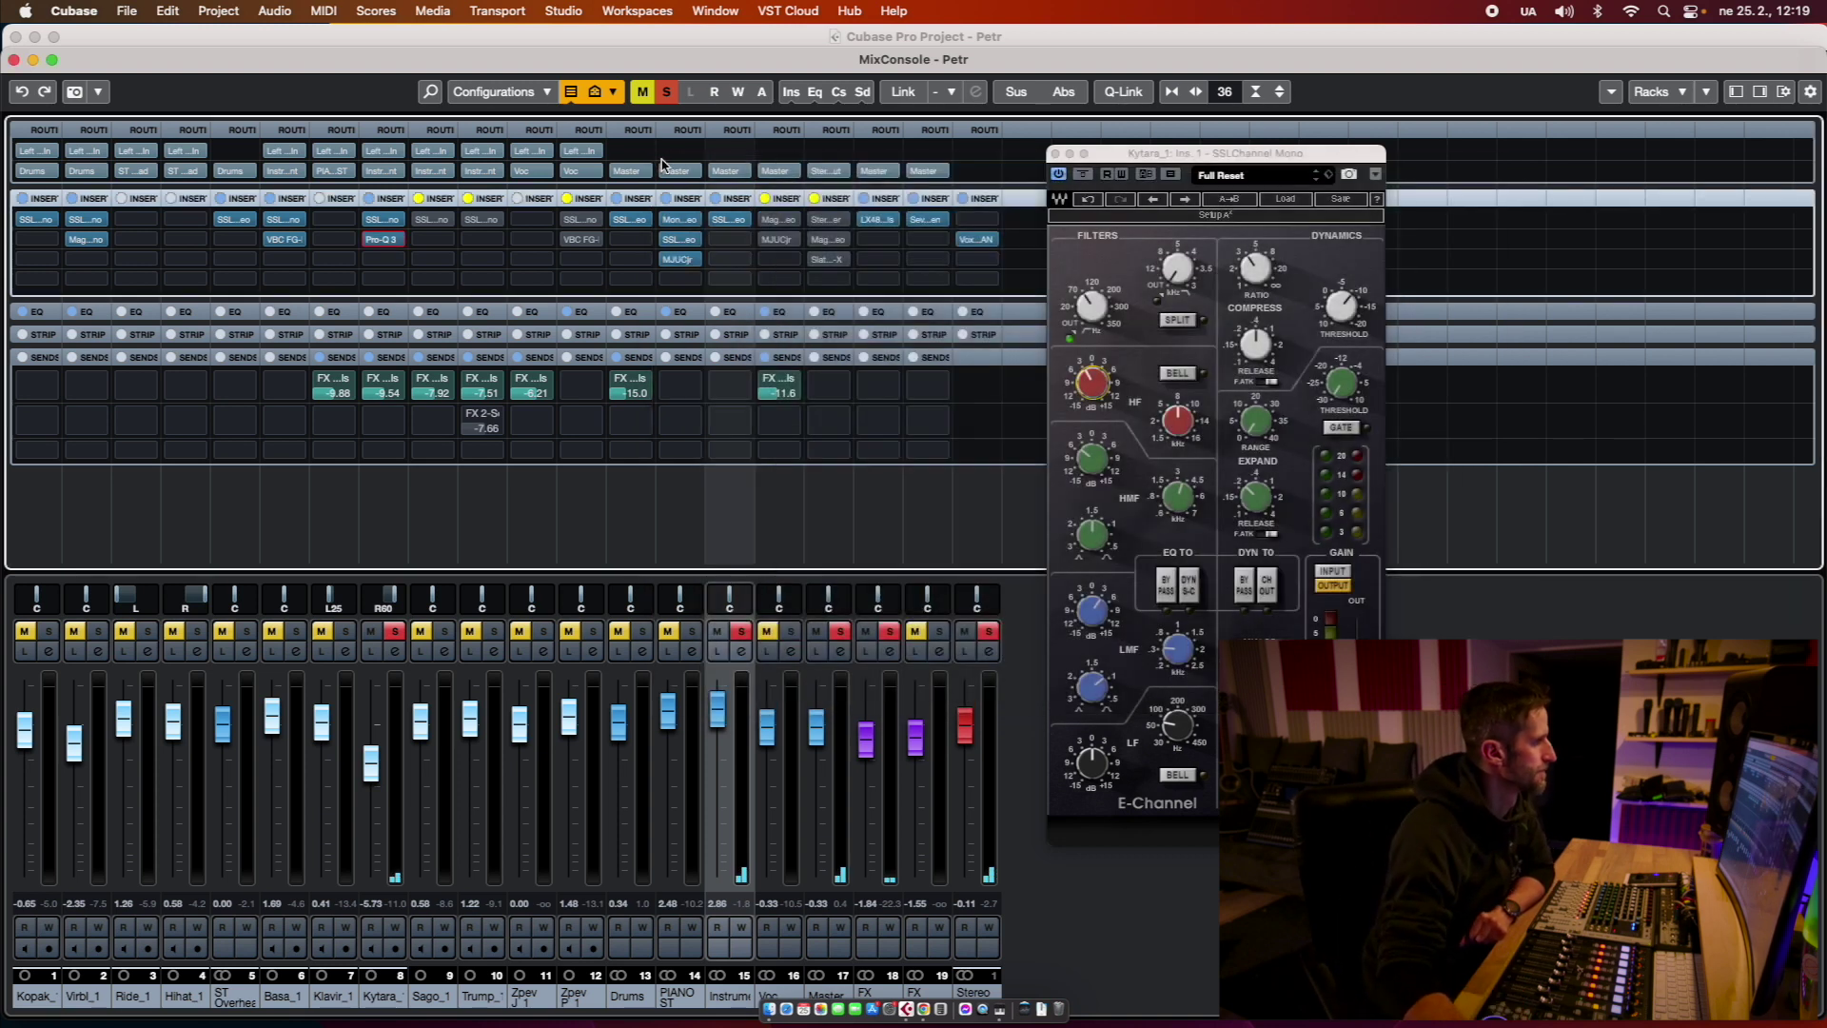
pyautogui.moveTo(579, 243); pyautogui.dragTo(580, 240)
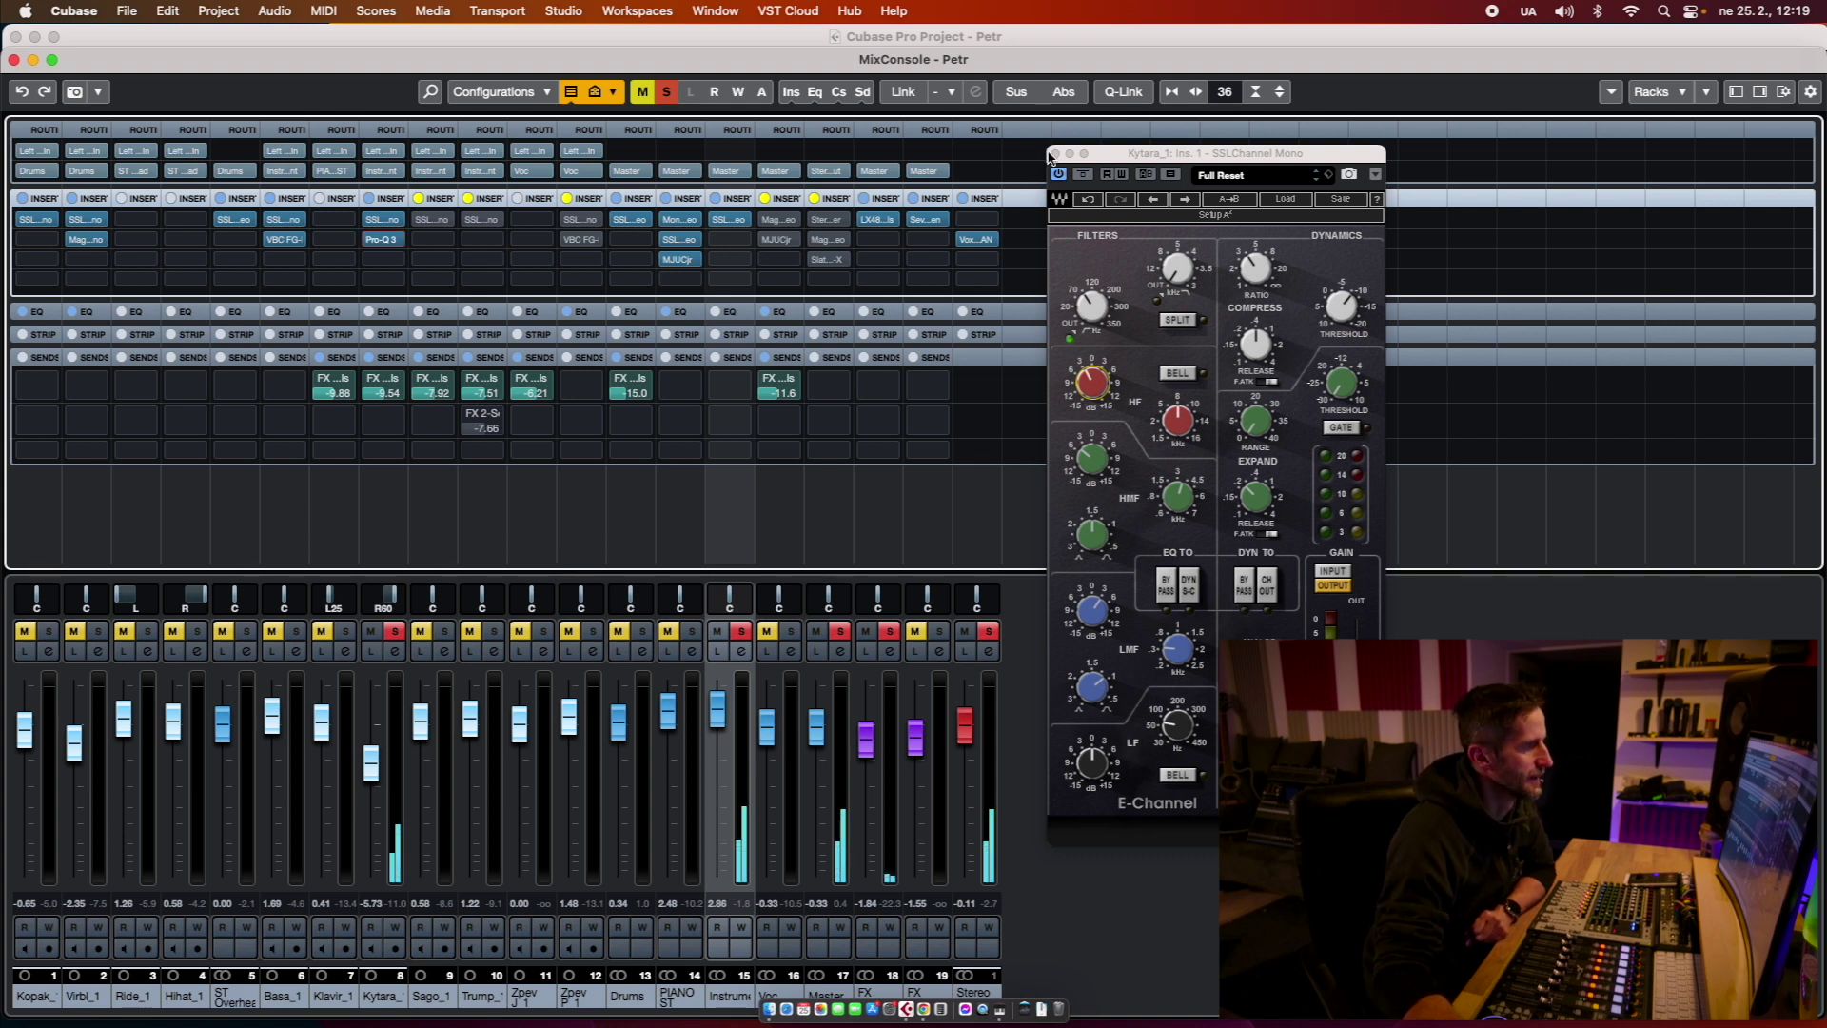
pyautogui.click(1054, 156)
# Step: Set the project's cycle range from 00:05:58:27 to 00:06:38:29 around the final Sago_1 part, stop playback and return to the MixConsole
pyautogui.press('F3')
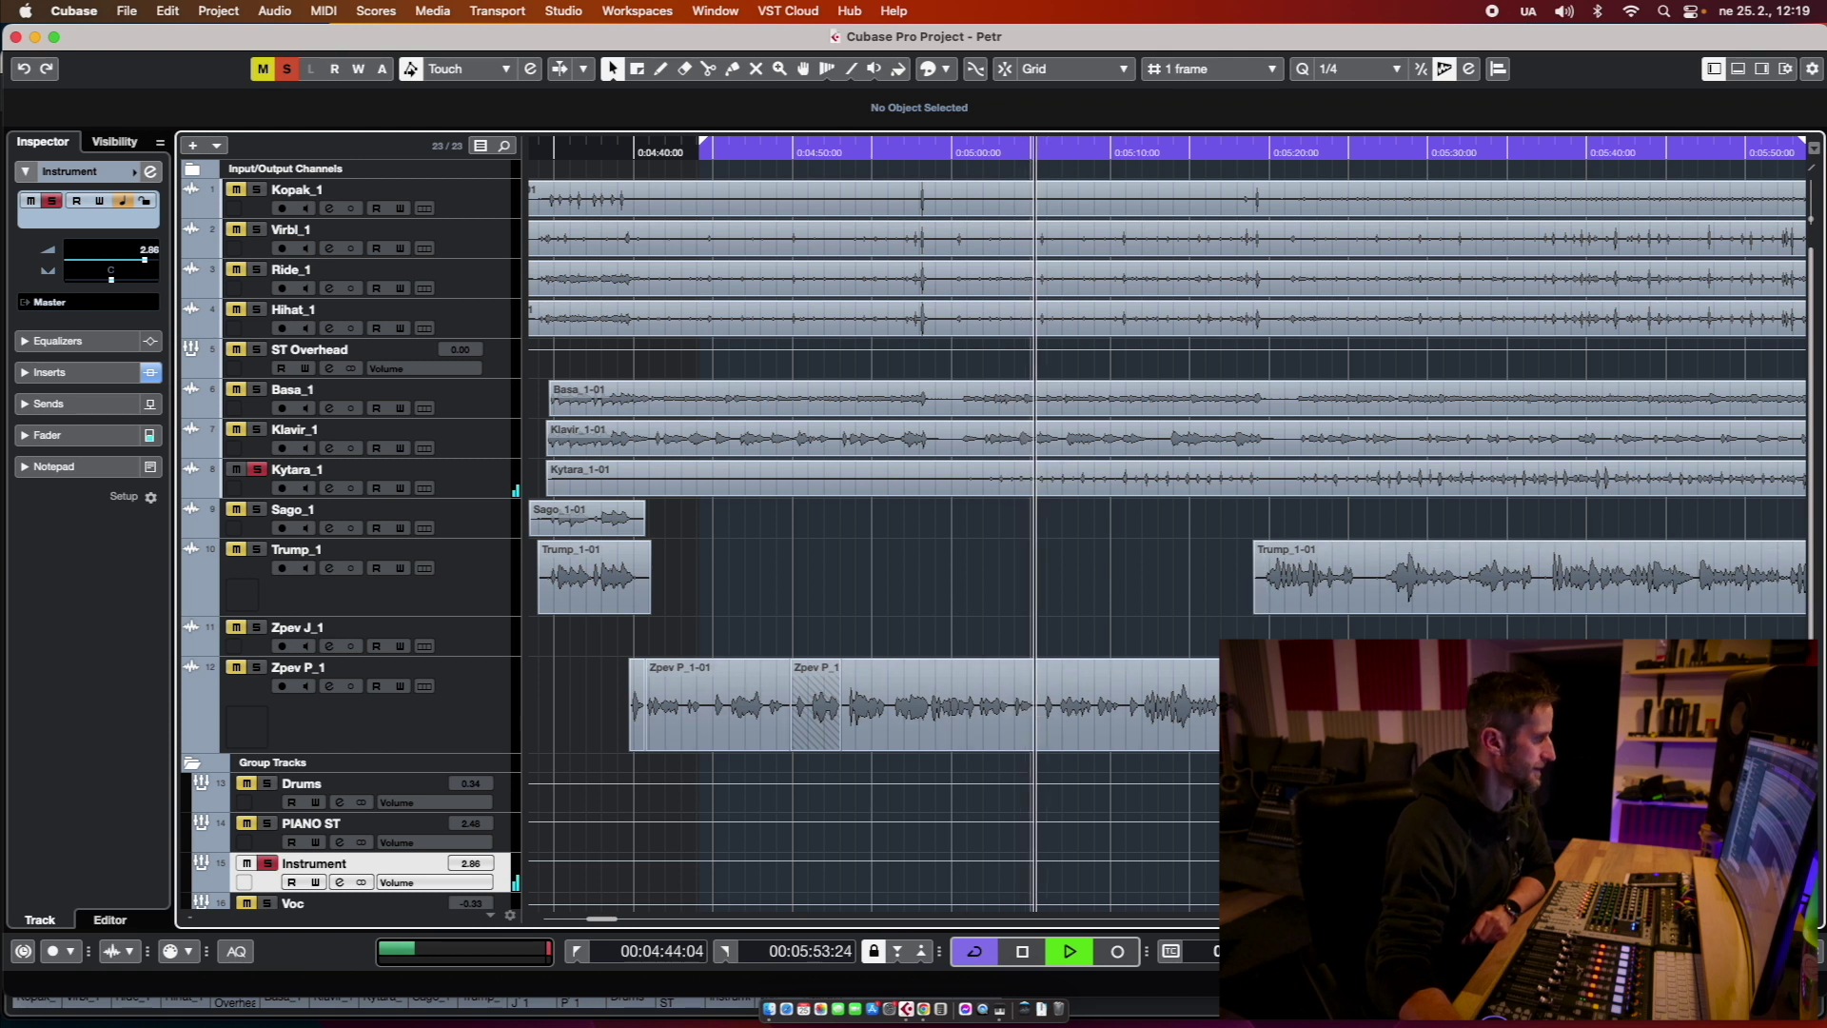
pyautogui.hscroll(10, 1184, 645)
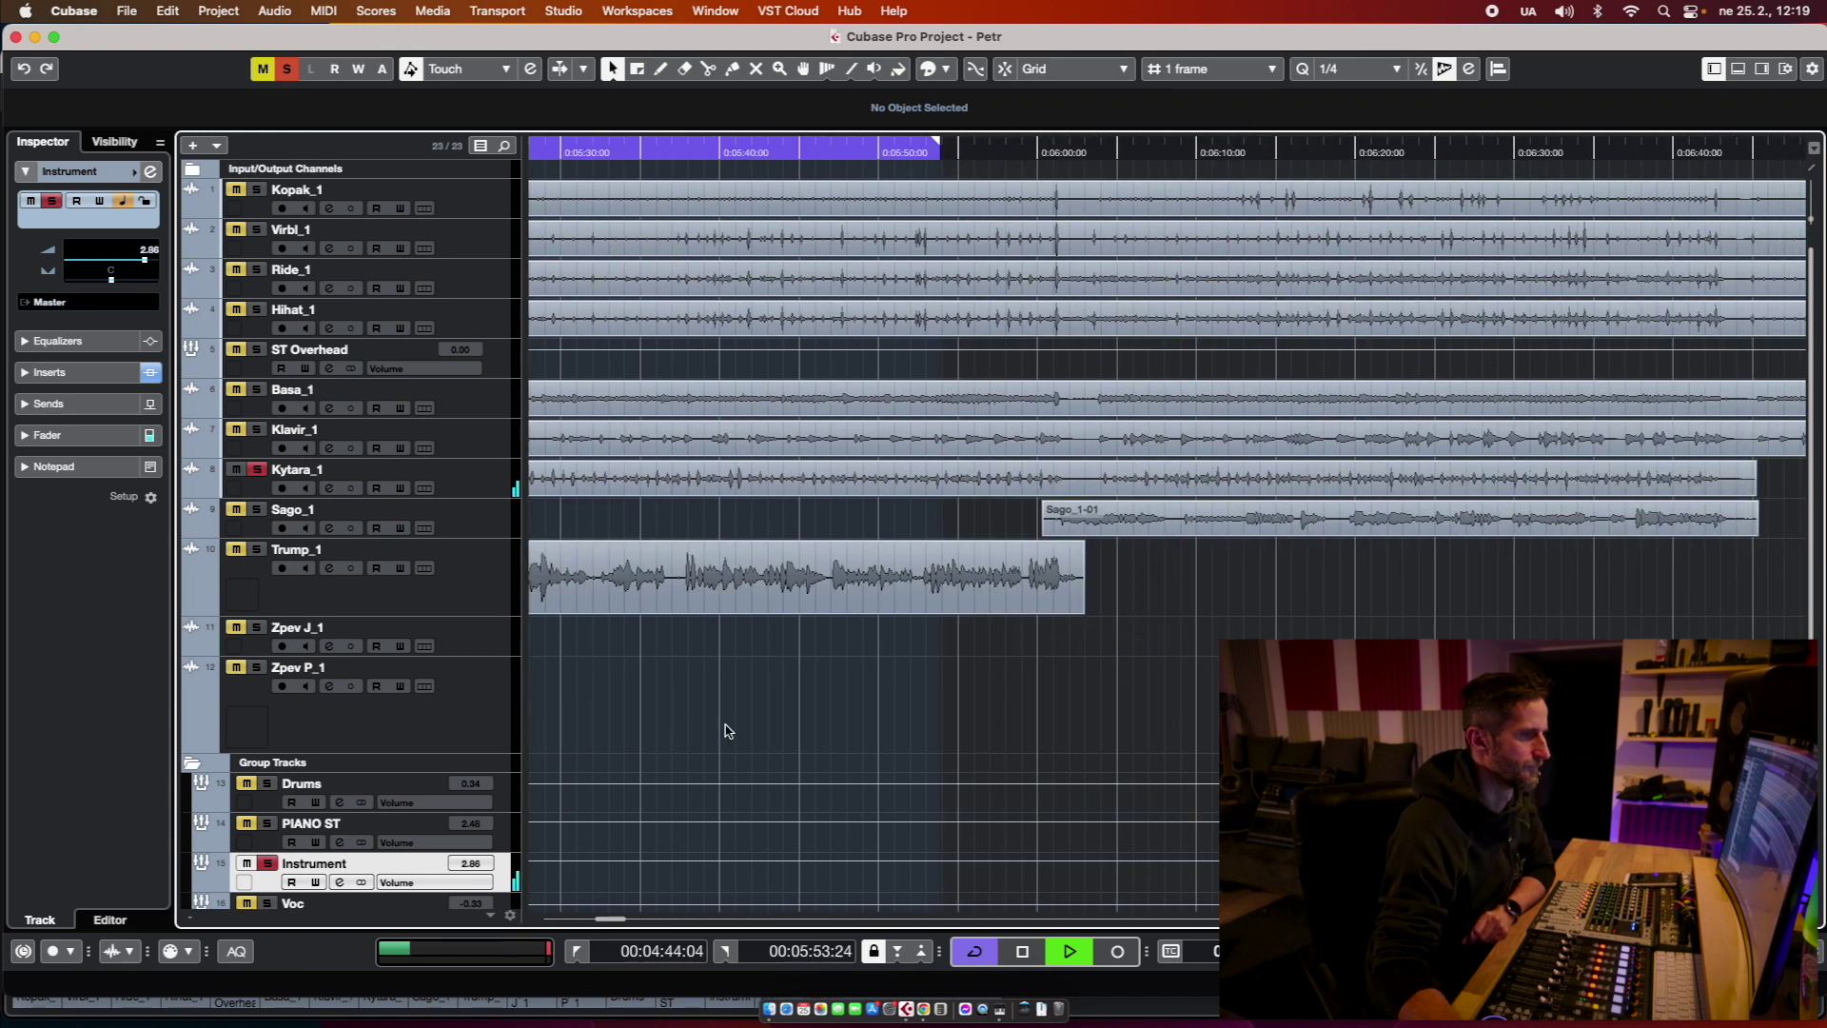
pyautogui.click(1016, 150)
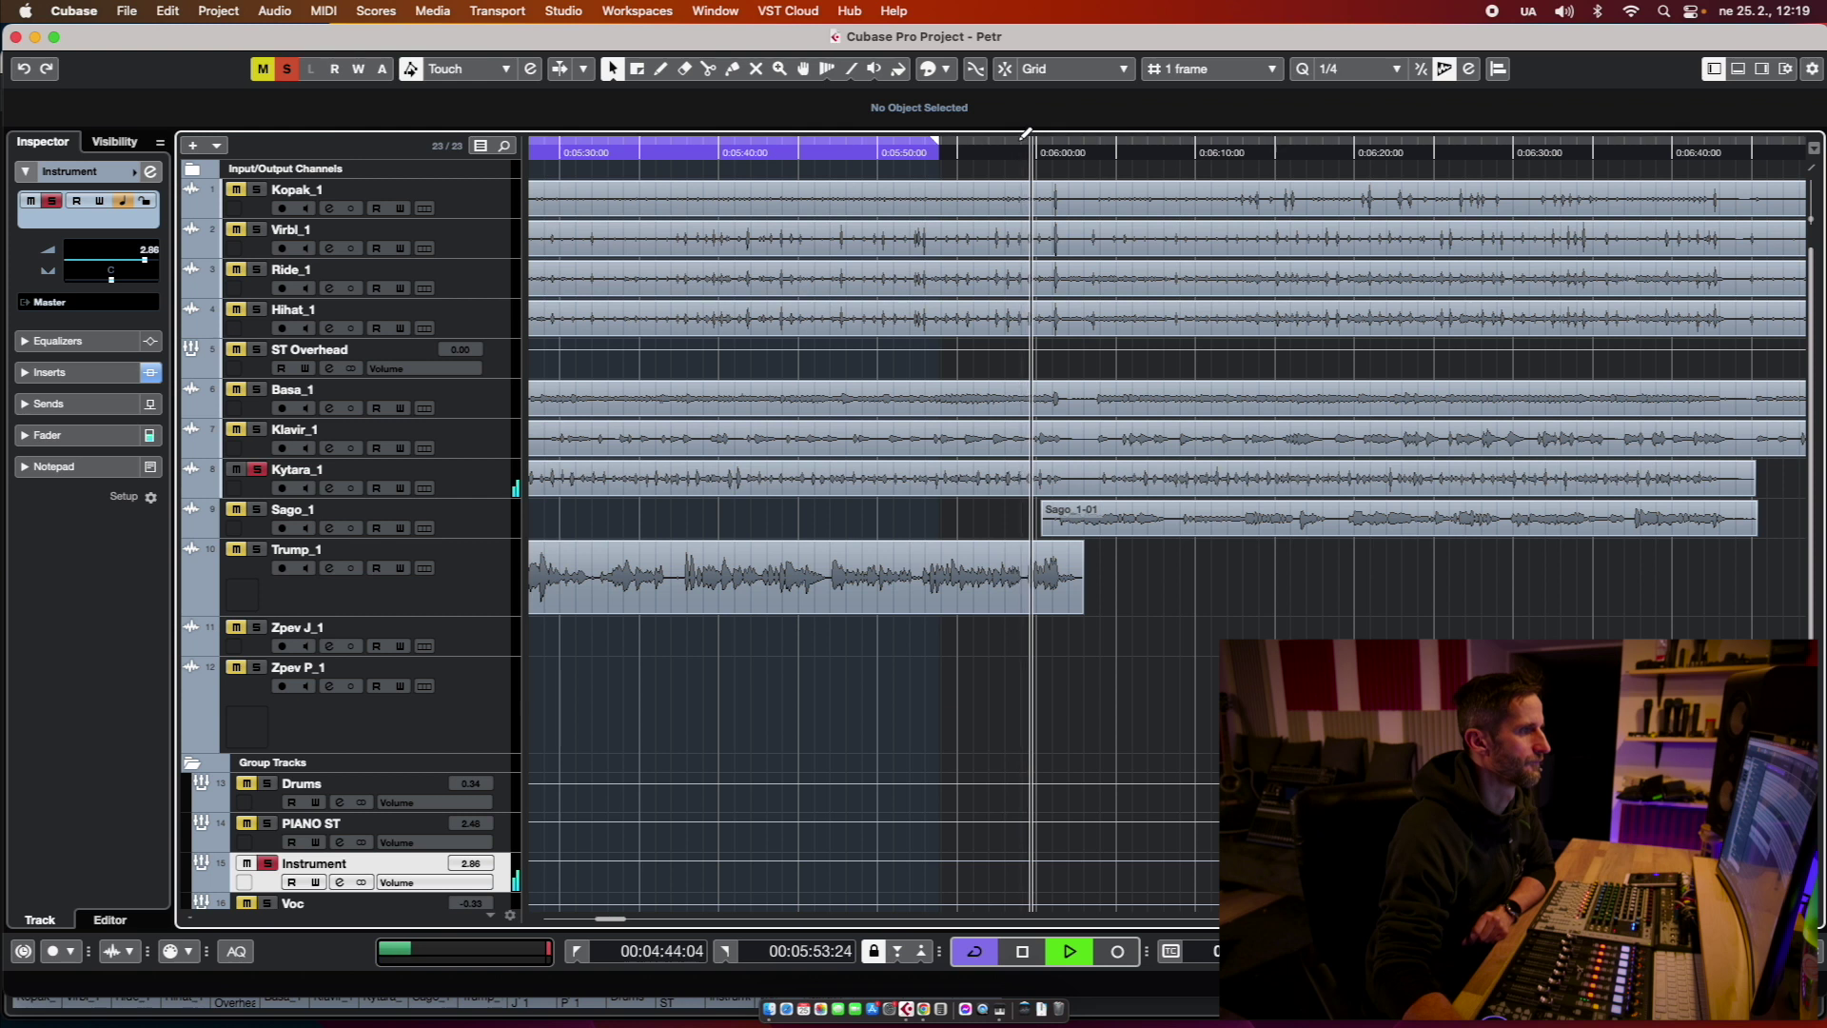
pyautogui.moveTo(1028, 136); pyautogui.dragTo(1656, 143)
pyautogui.press('space')
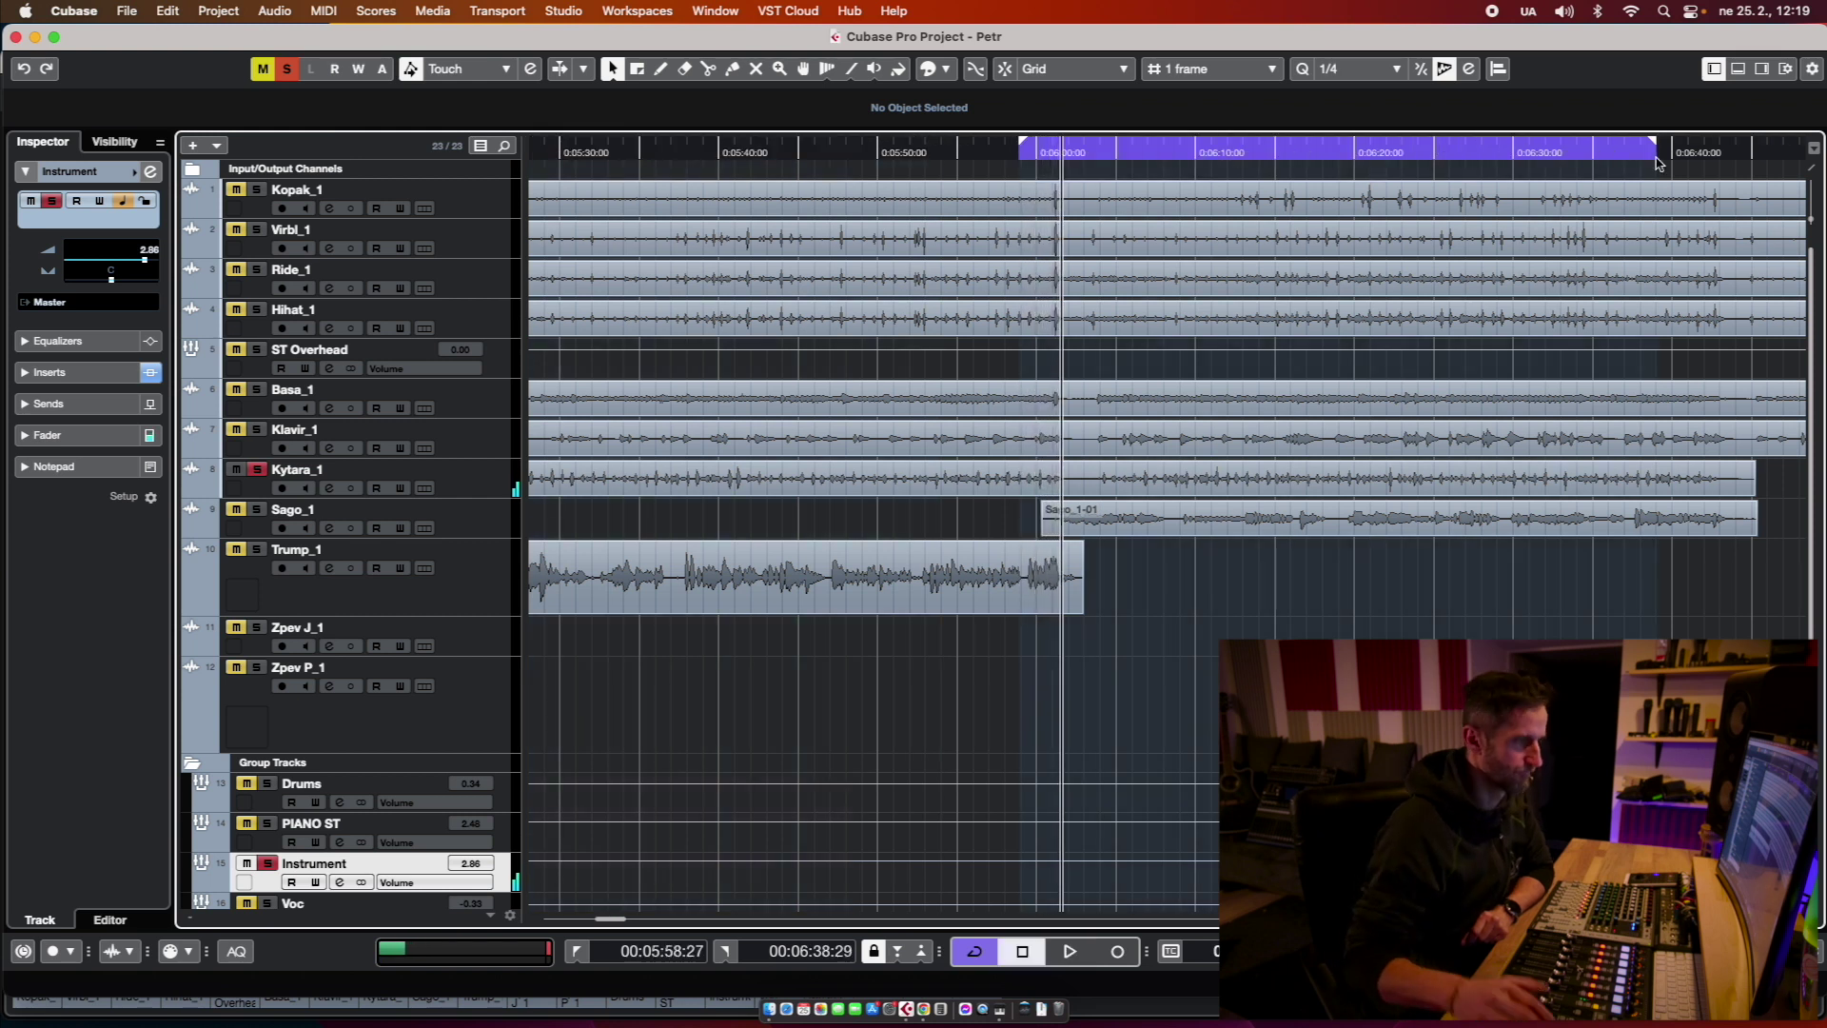
pyautogui.press('F3')
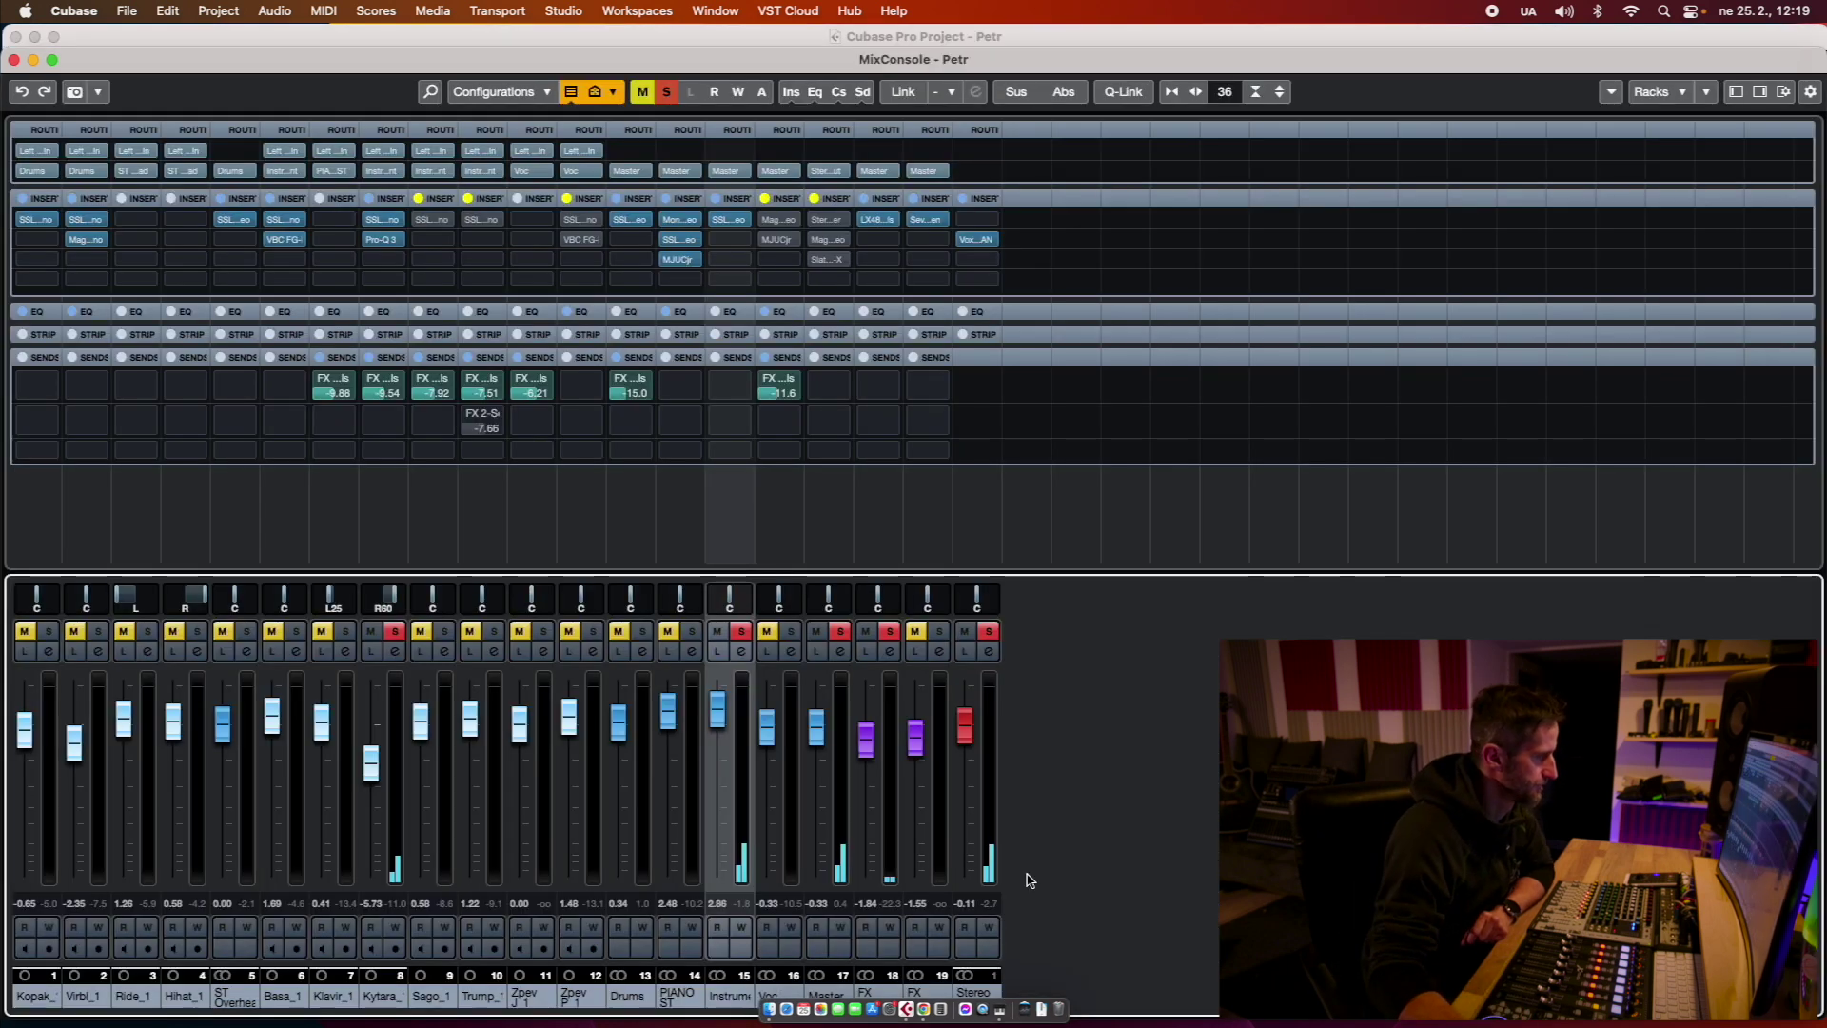
# Step: Unsolo Kytara_1, play the unmuted channels together and raise Klavir_1's fader to 0.79
pyautogui.click(393, 632)
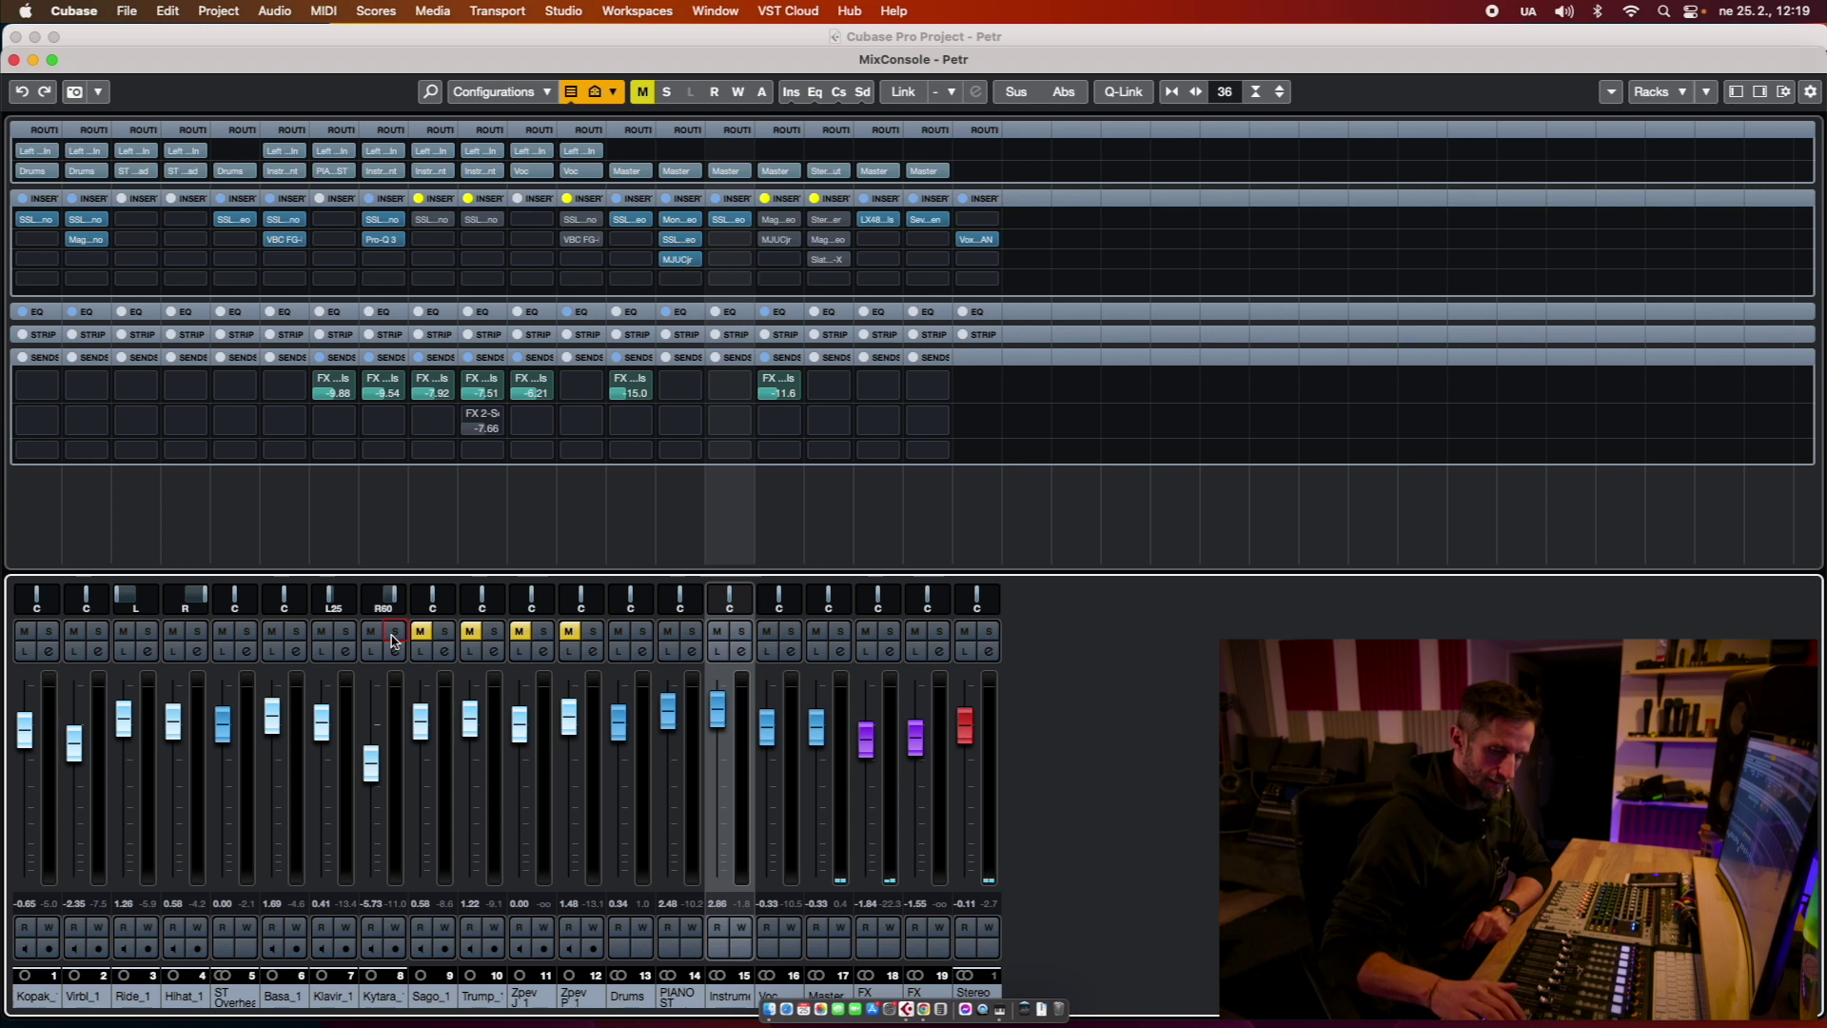
pyautogui.press('space')
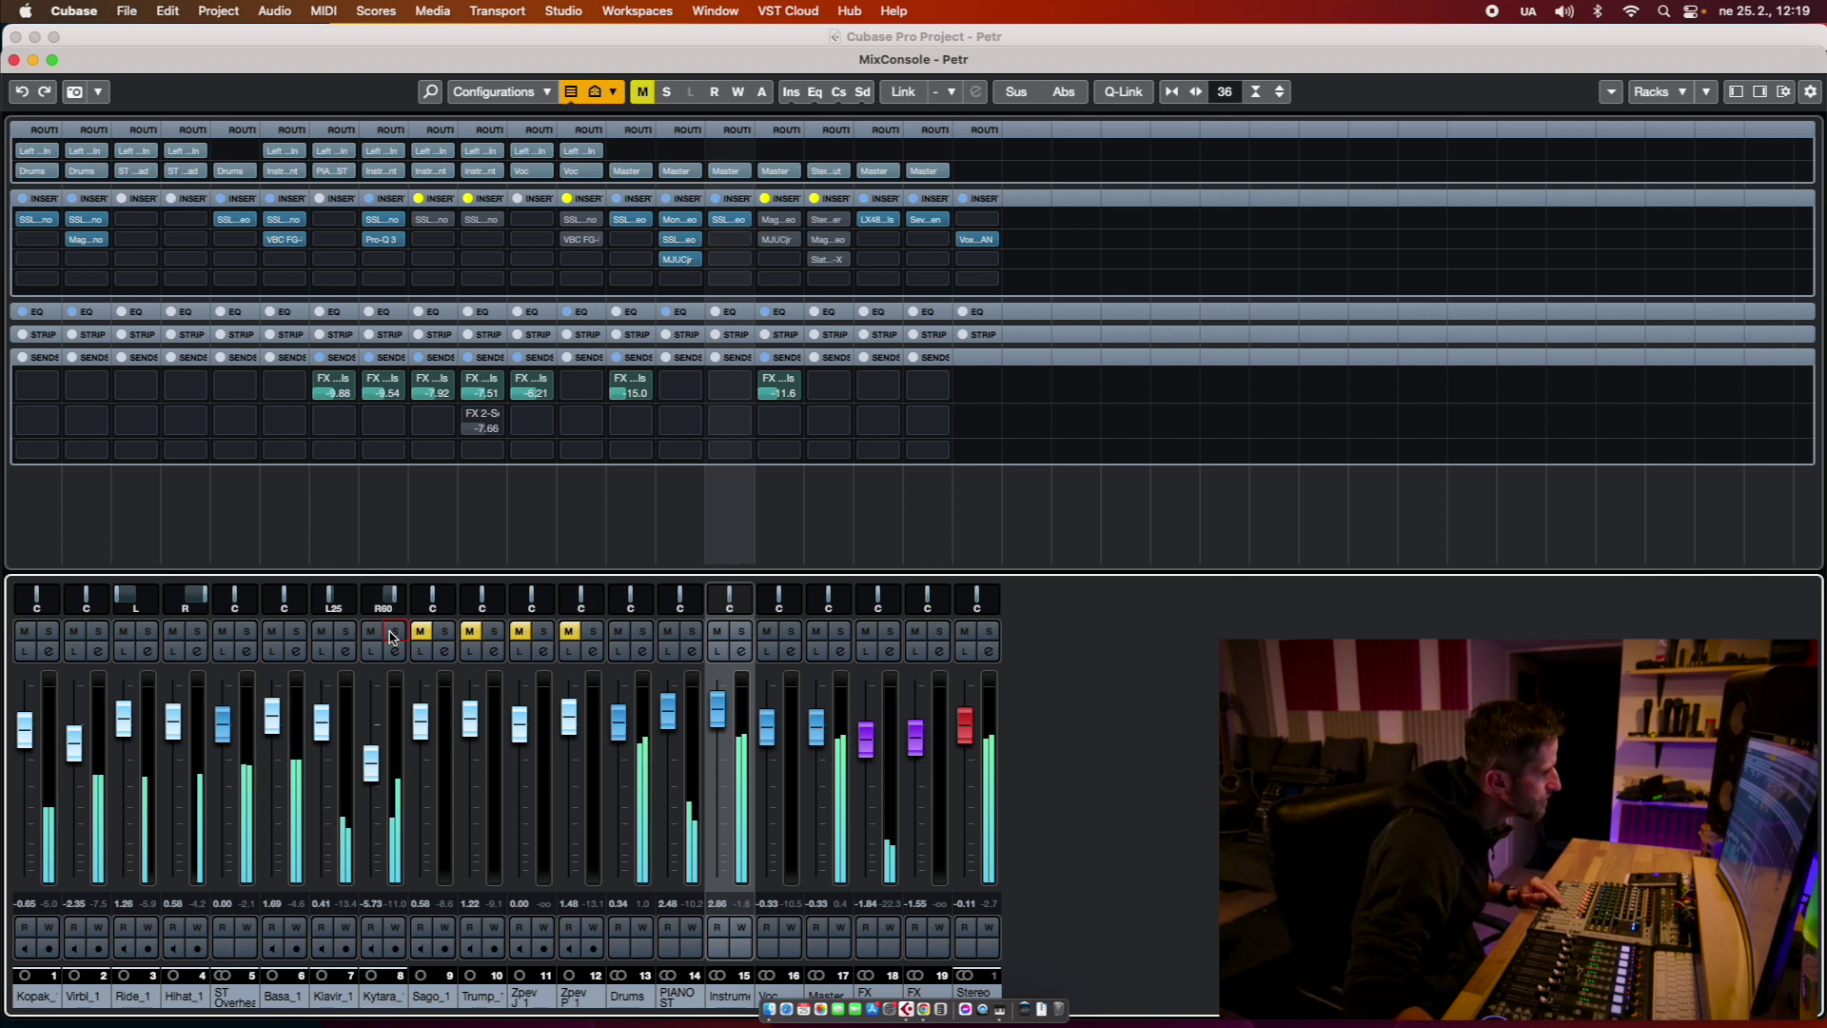
pyautogui.moveTo(323, 739); pyautogui.dragTo(323, 734)
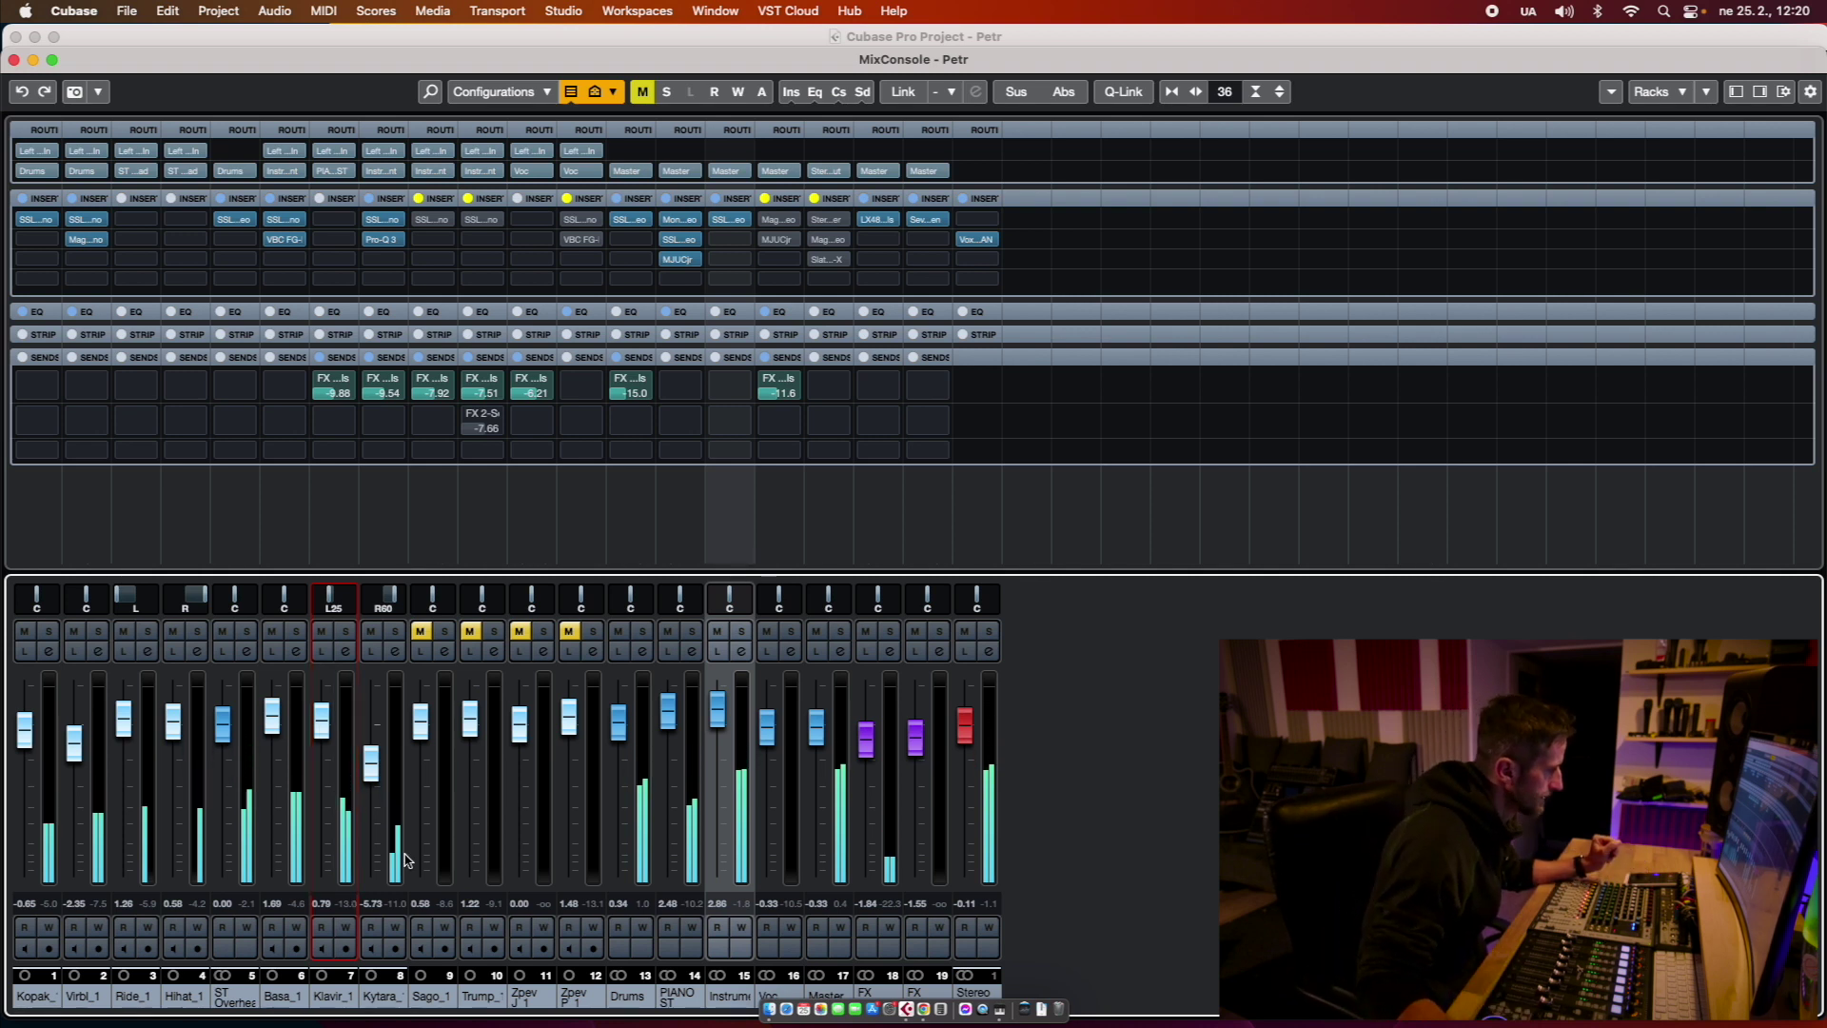
# Step: Solo the Sago_1 channel and make sure it is unmuted
pyautogui.click(443, 631)
pyautogui.click(423, 632)
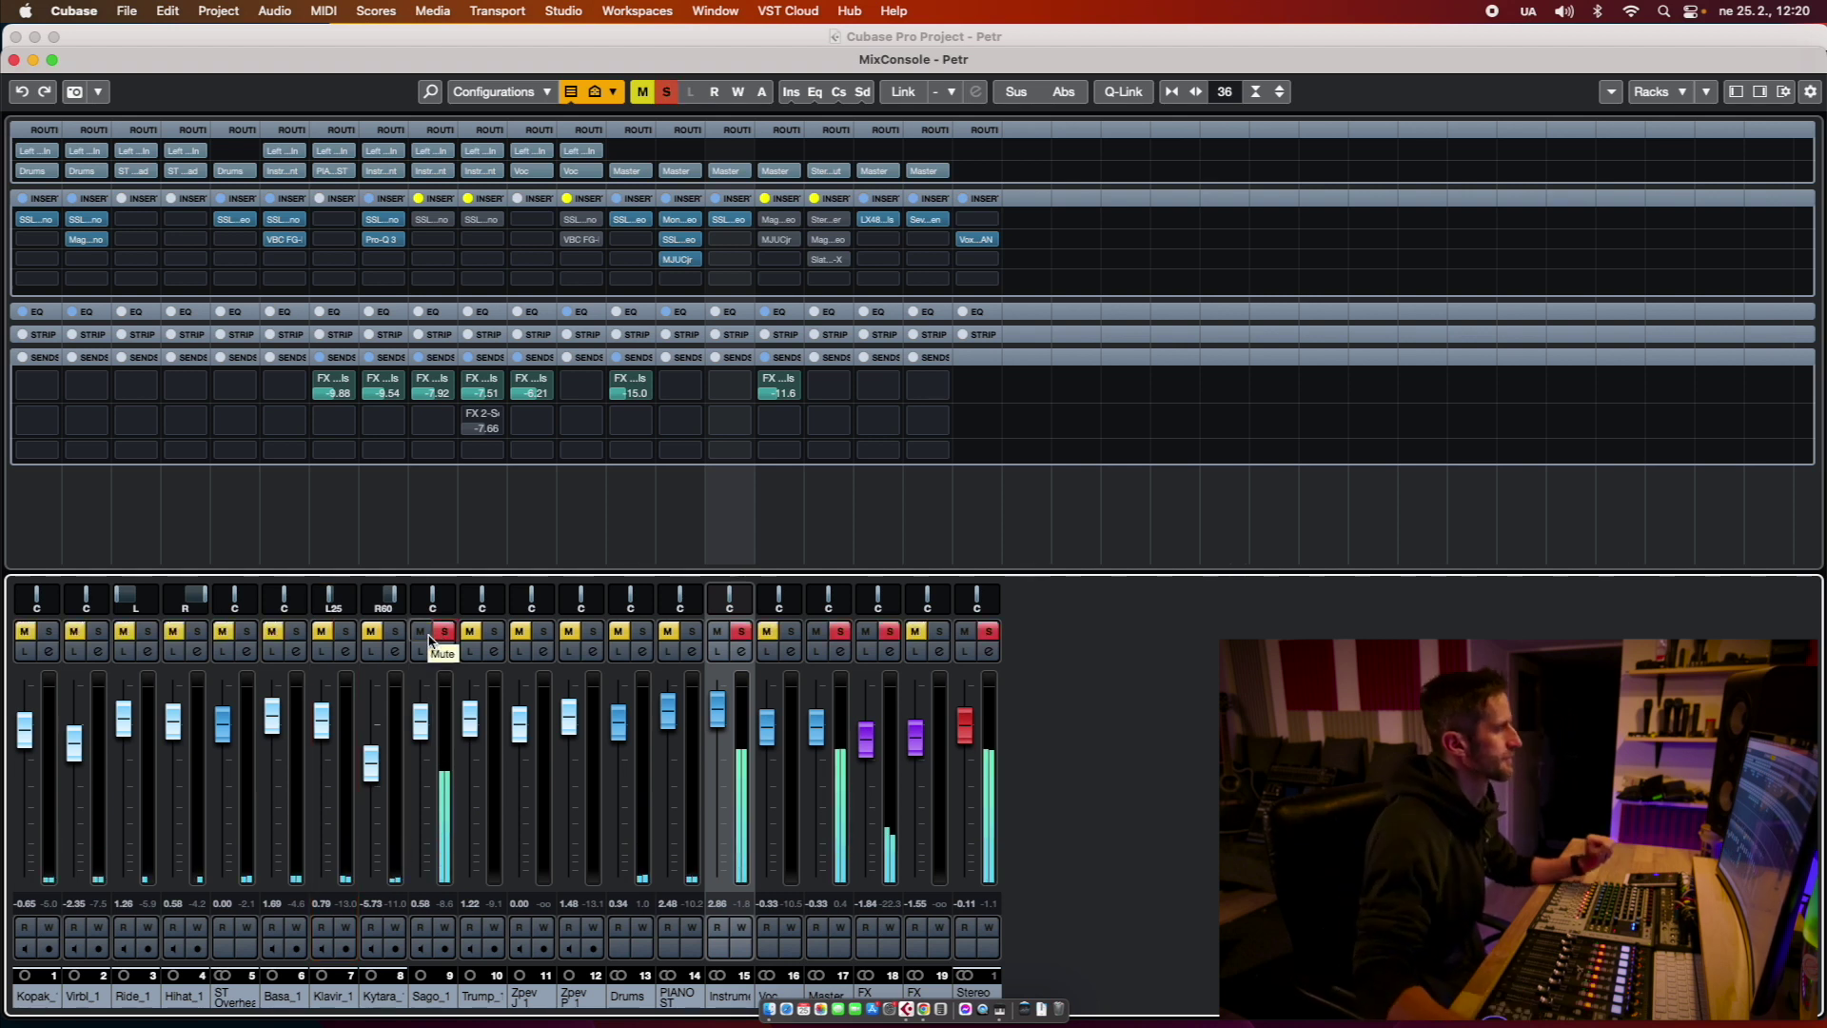
# Step: Activate the SSLChannel Mono insert on Sago_1 and adjust its LMF gain
pyautogui.click(434, 223)
pyautogui.moveTo(1615, 123); pyautogui.dragTo(1263, 211)
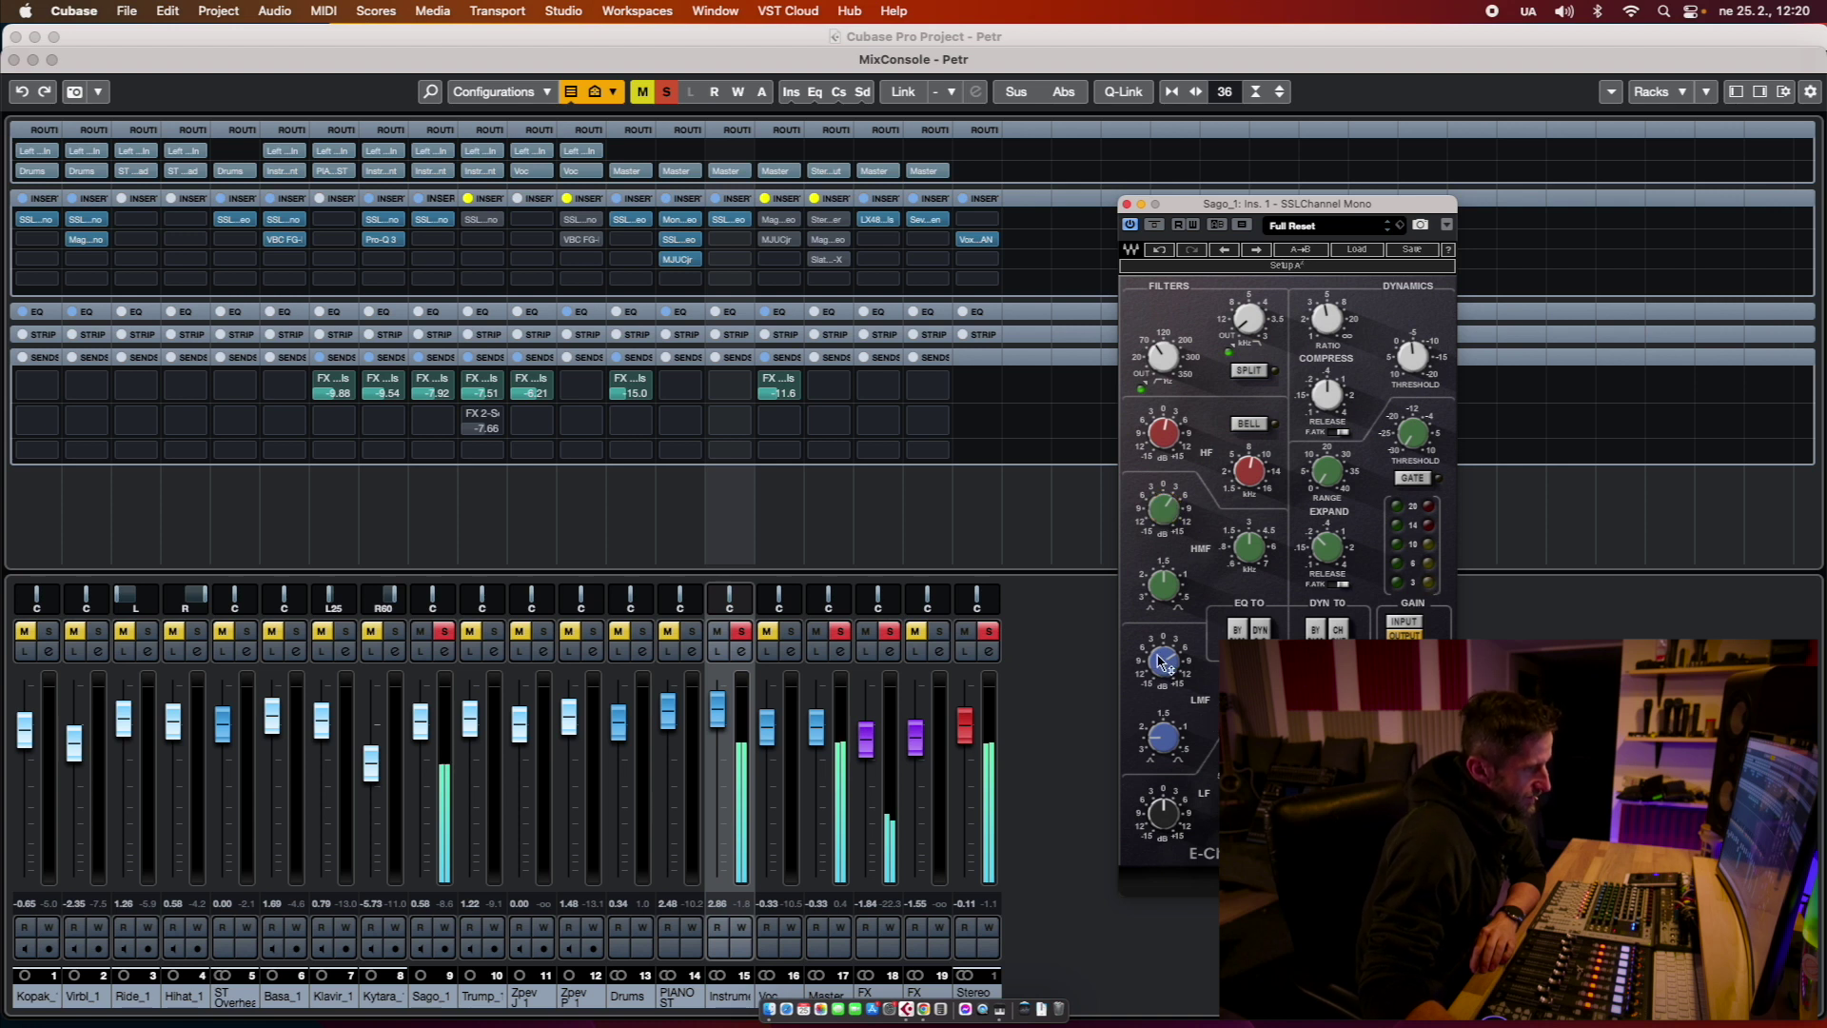
pyautogui.moveTo(1165, 665)
pyautogui.scroll(7, 1168, 666)
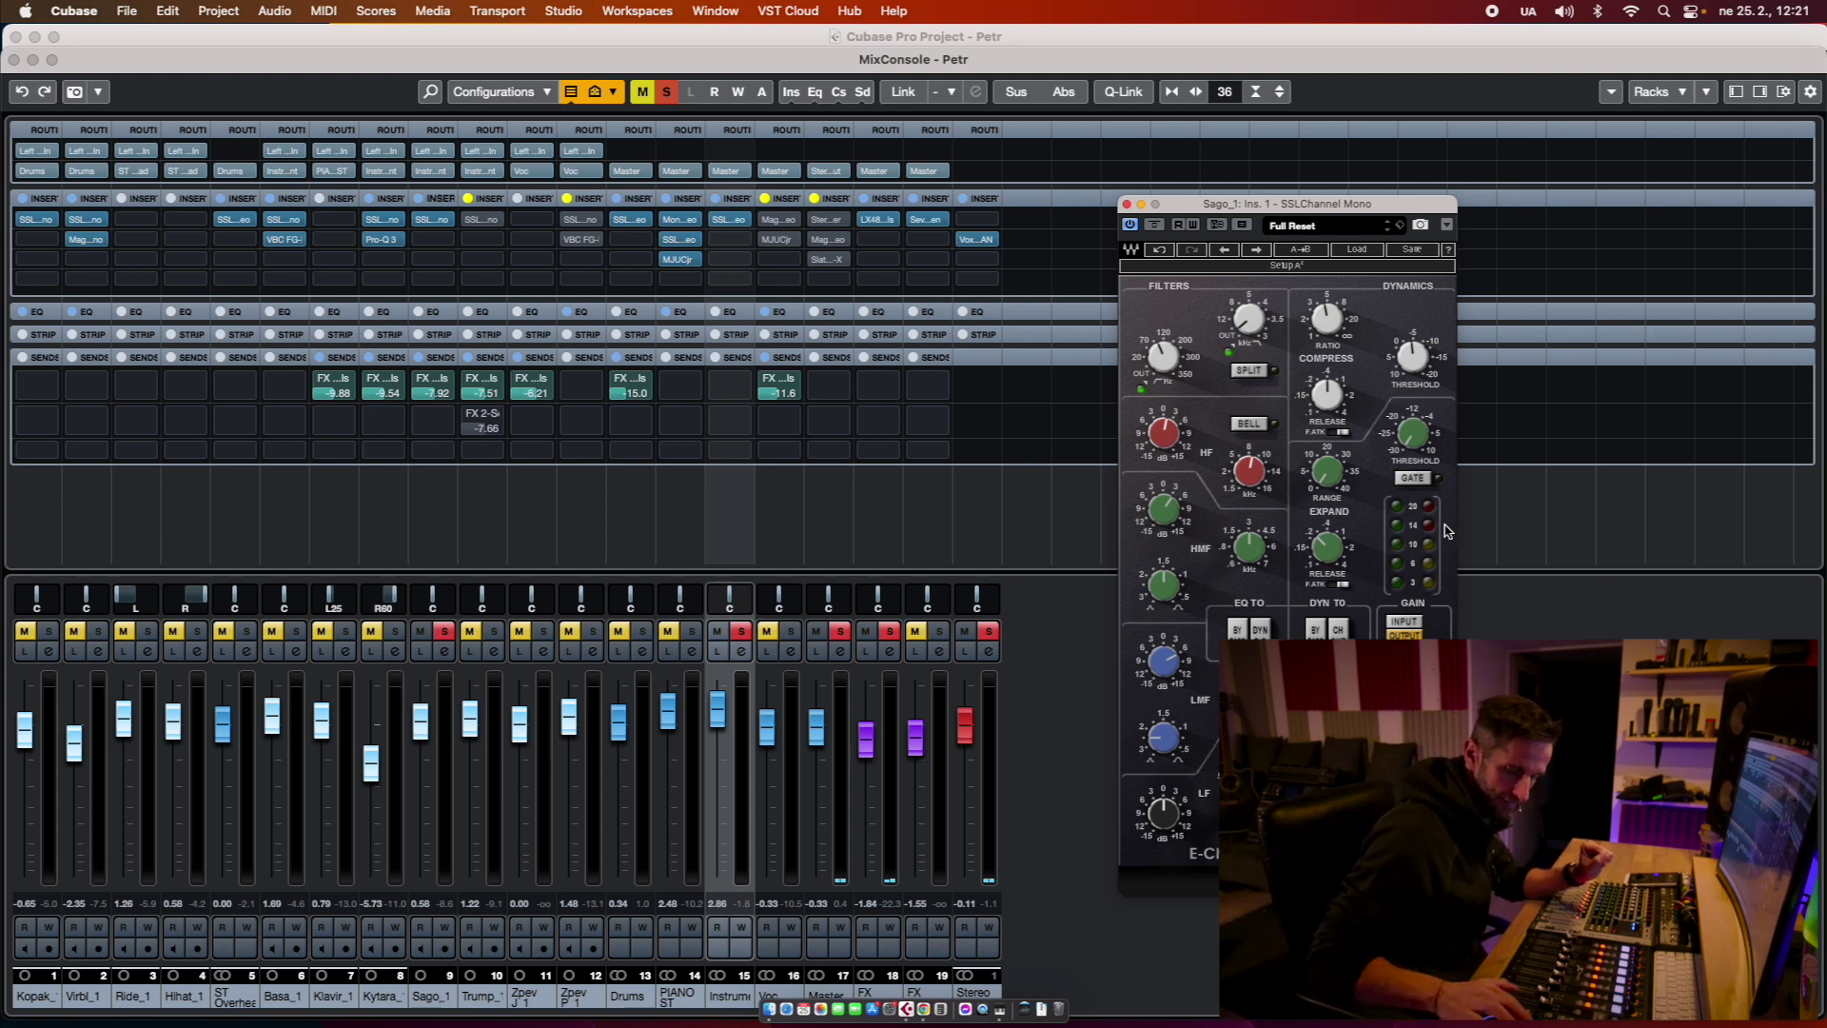
# Step: Play the soloed Sago_1, unsolo it, compare the mix by toggling its mute and lower its fader to -0.50
pyautogui.press('space')
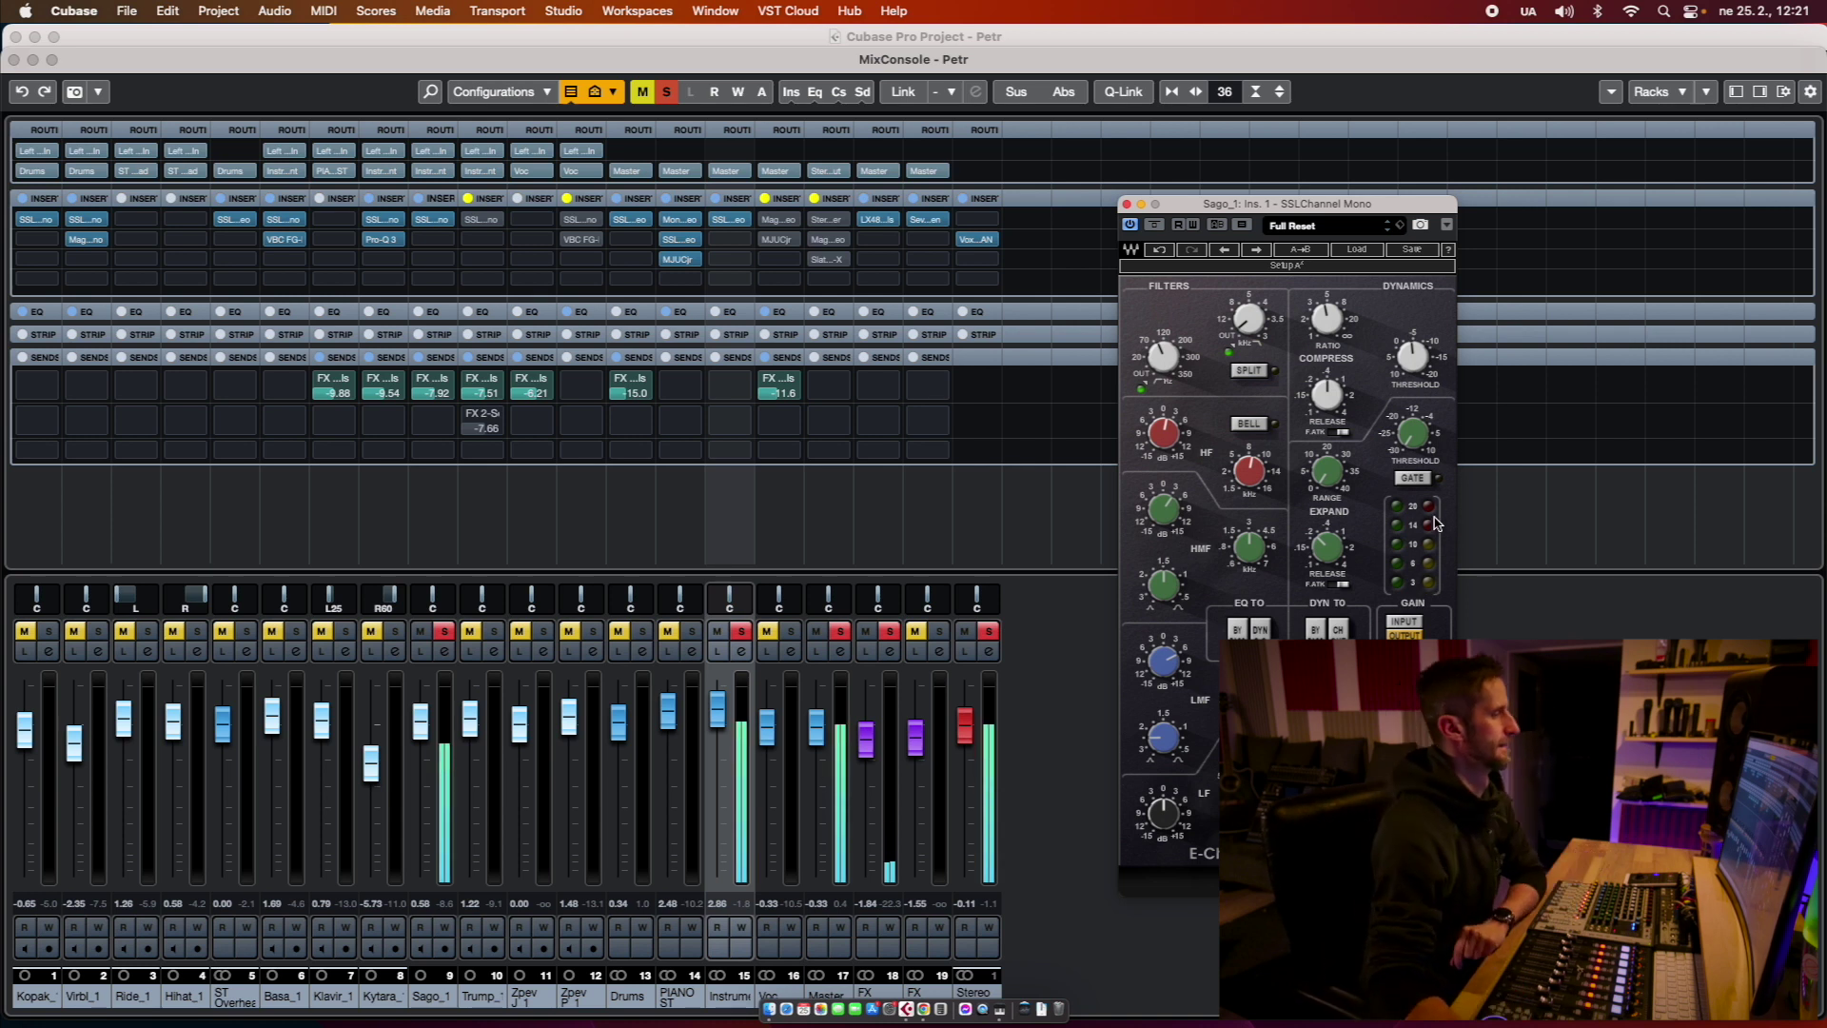
pyautogui.click(444, 631)
pyautogui.click(423, 632)
pyautogui.click(423, 635)
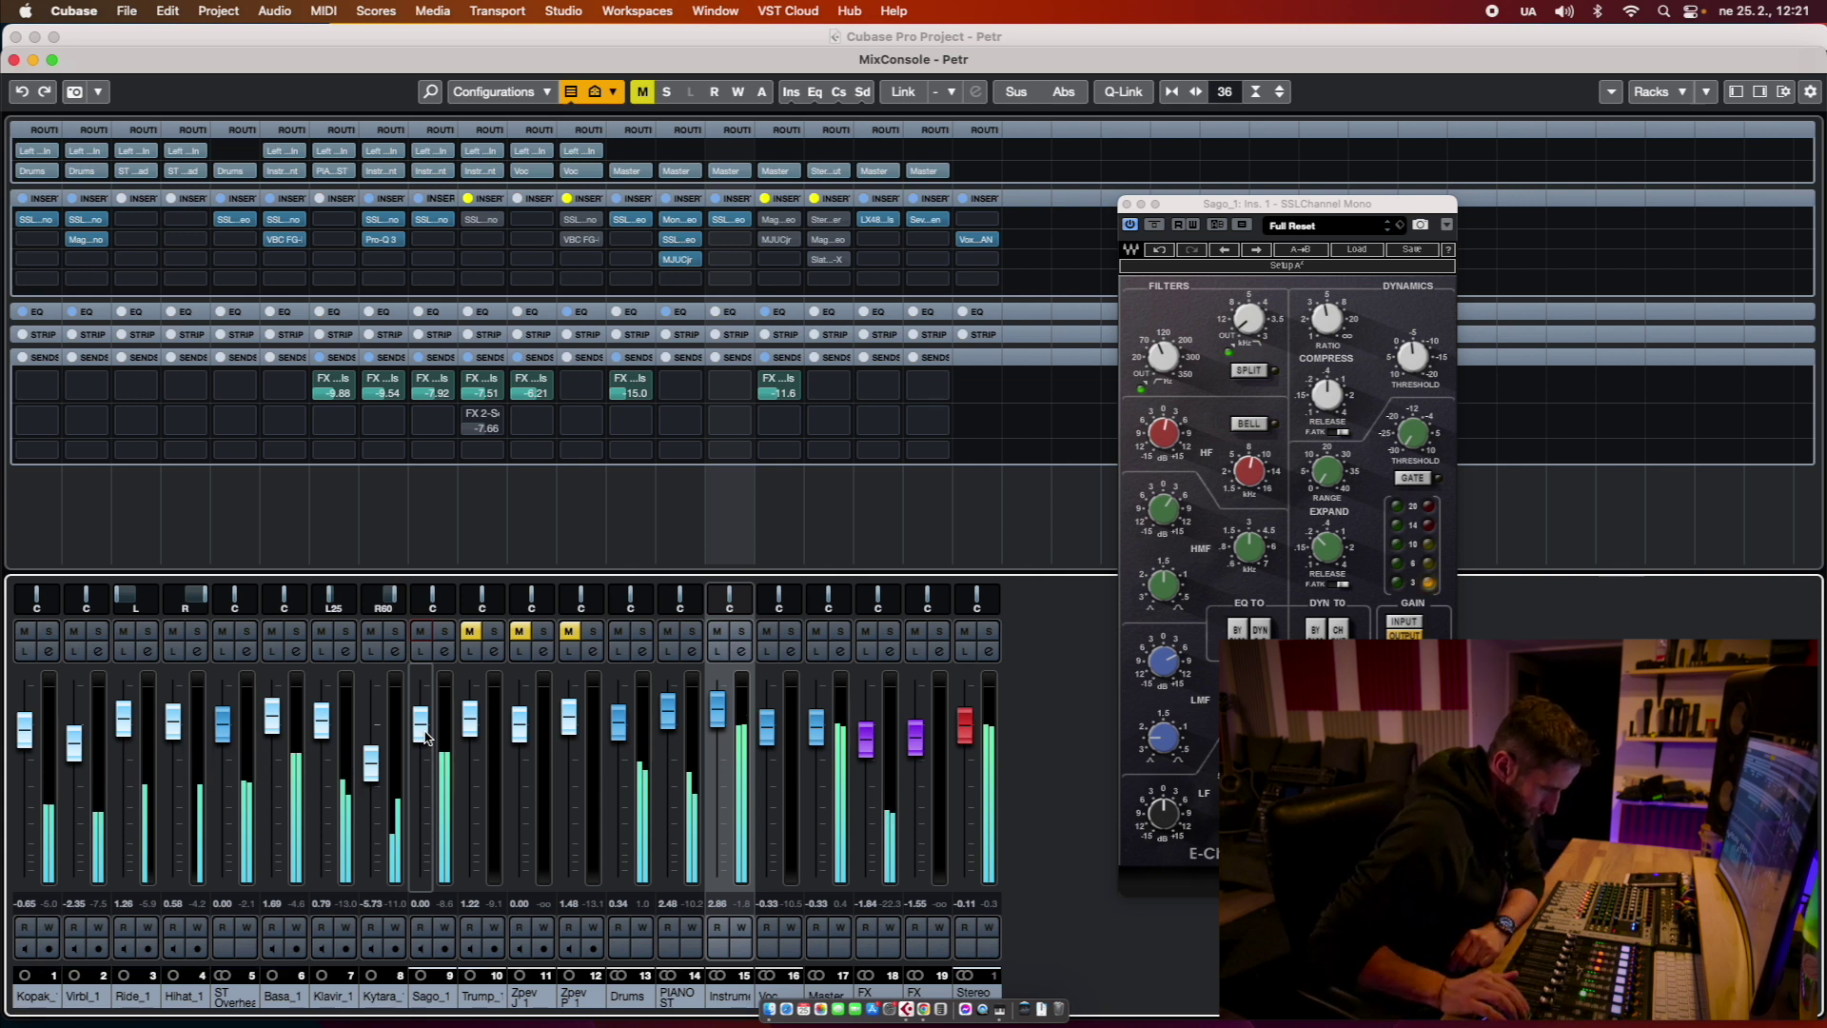
pyautogui.click(426, 738)
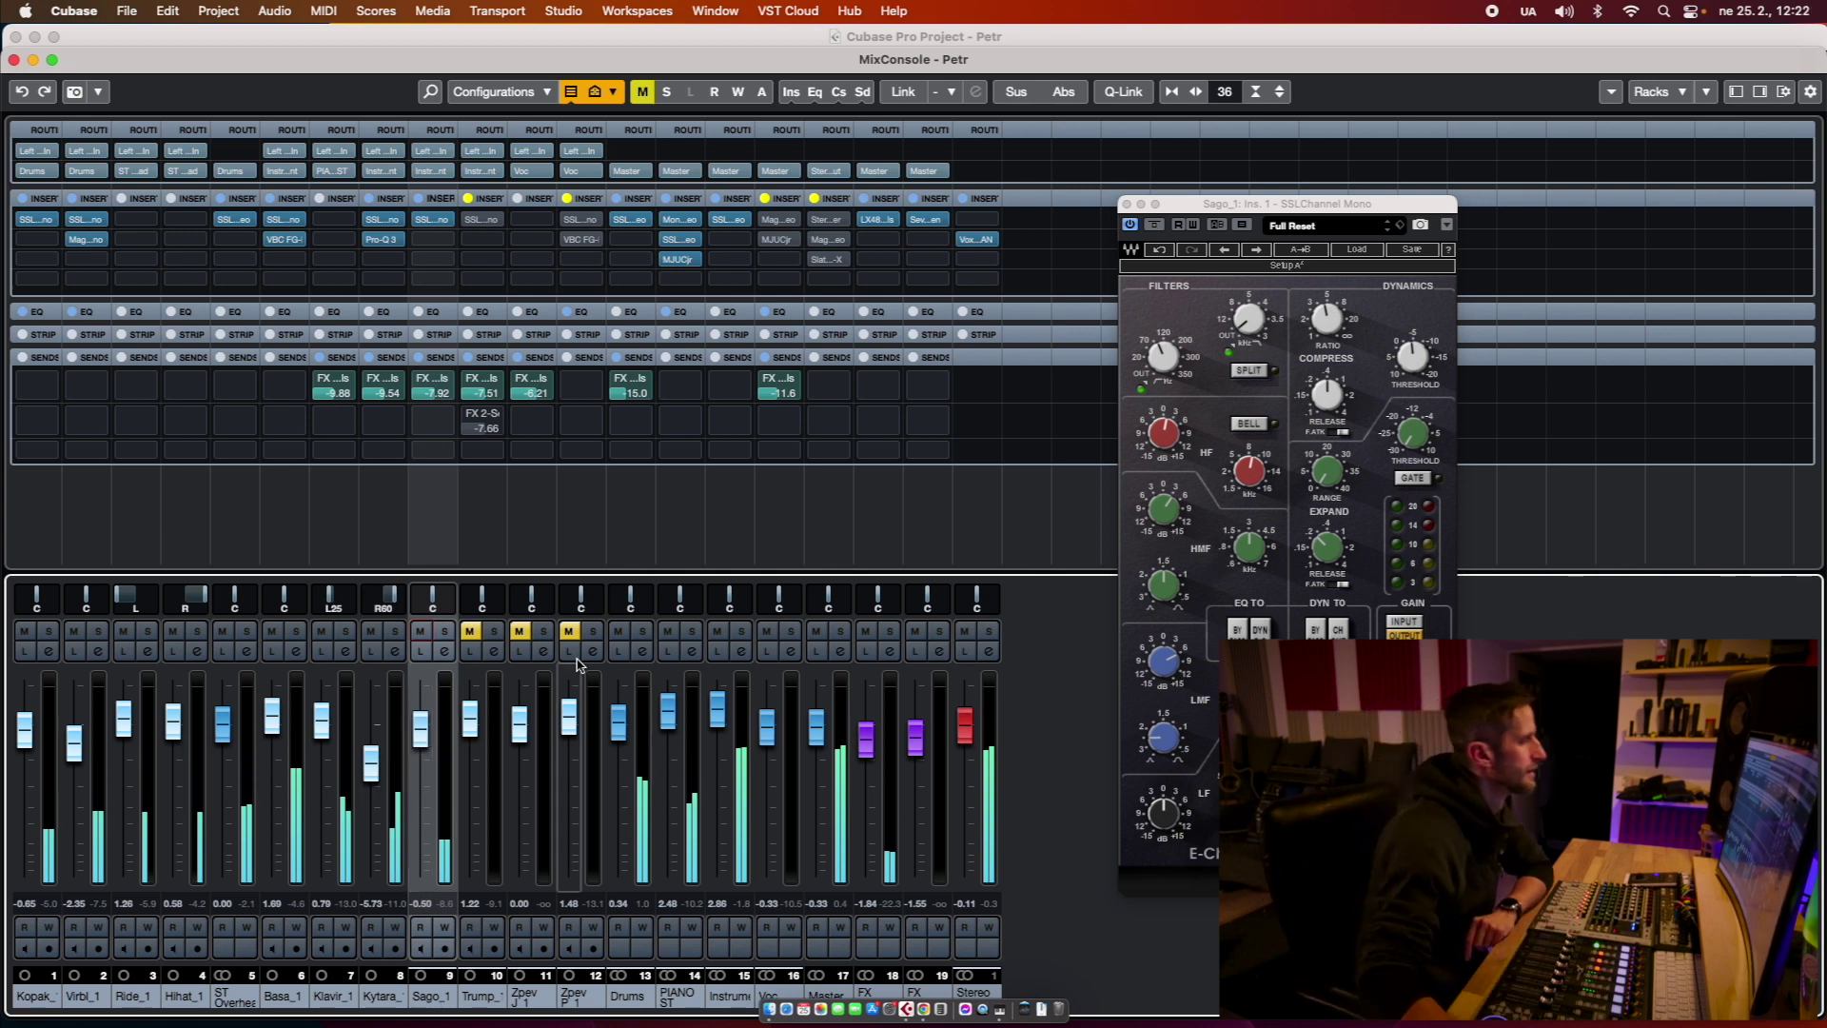
# Step: In the project window, close the Sago_1 plug-in, set the cycle range from 00:05:17:22 to 00:06:01:21 and place the cursor at Trump_1's start
pyautogui.press('F3')
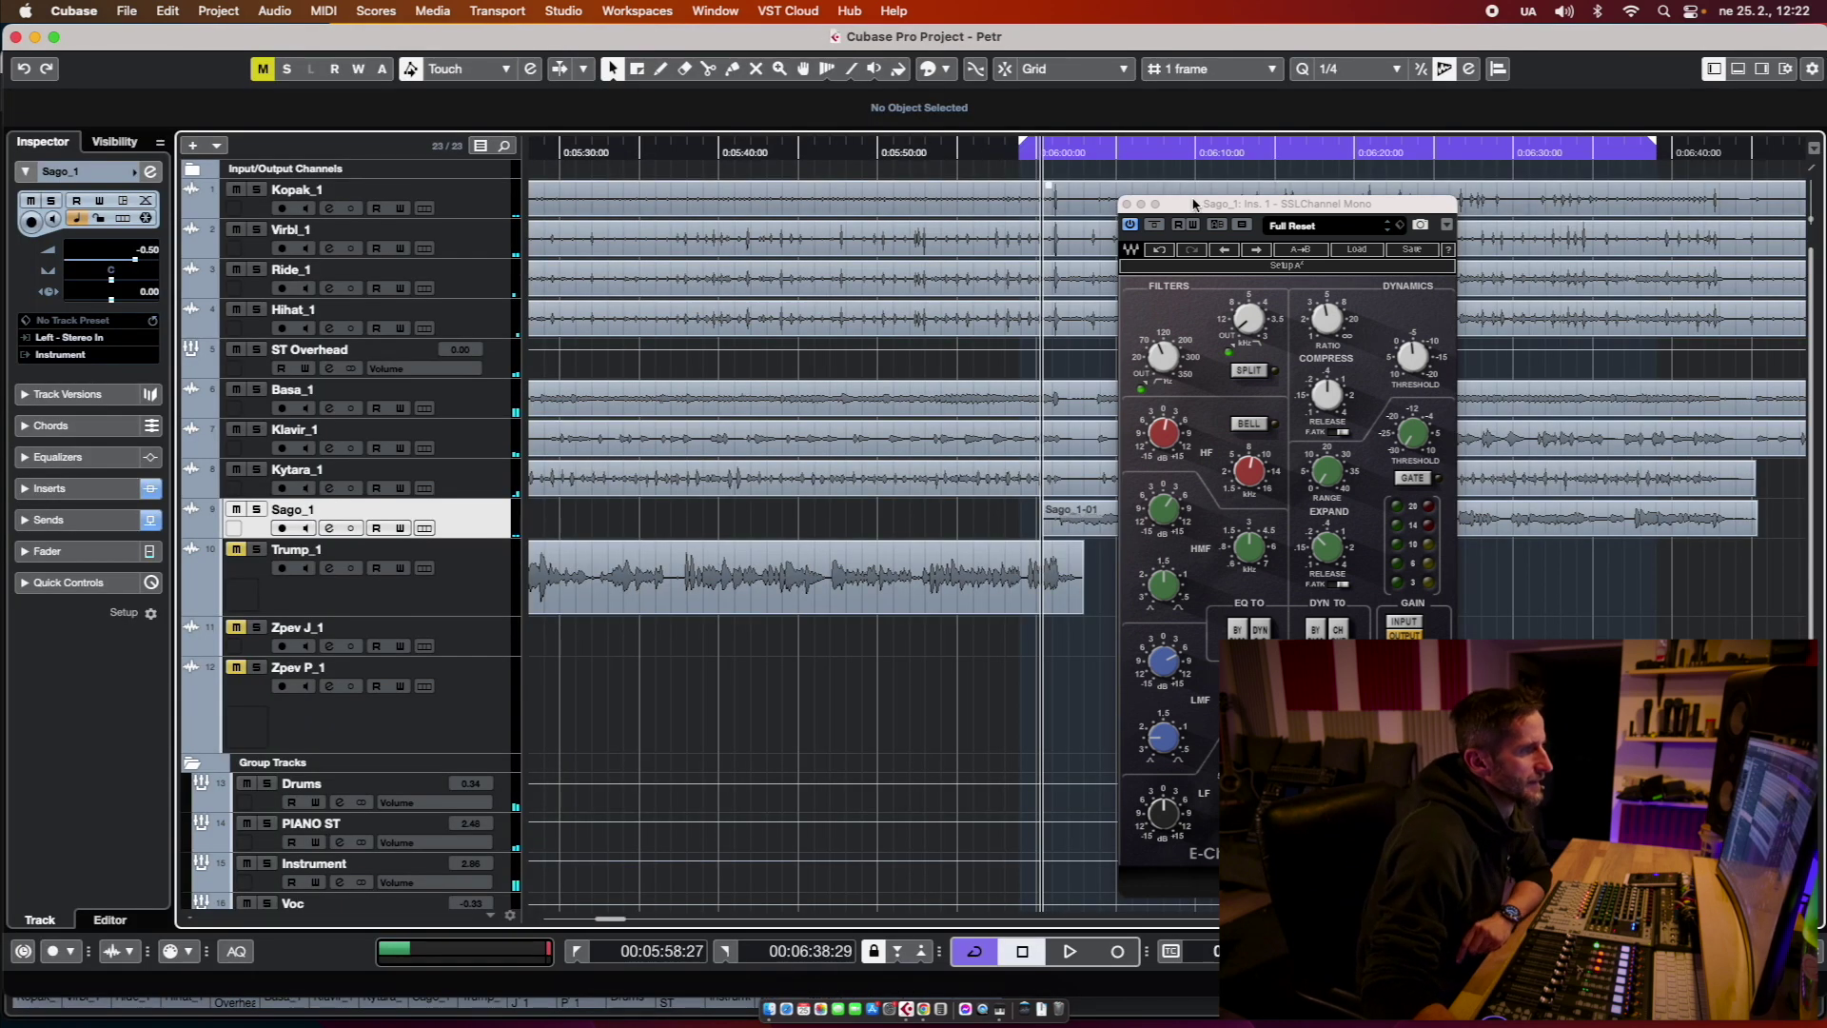
pyautogui.click(1127, 204)
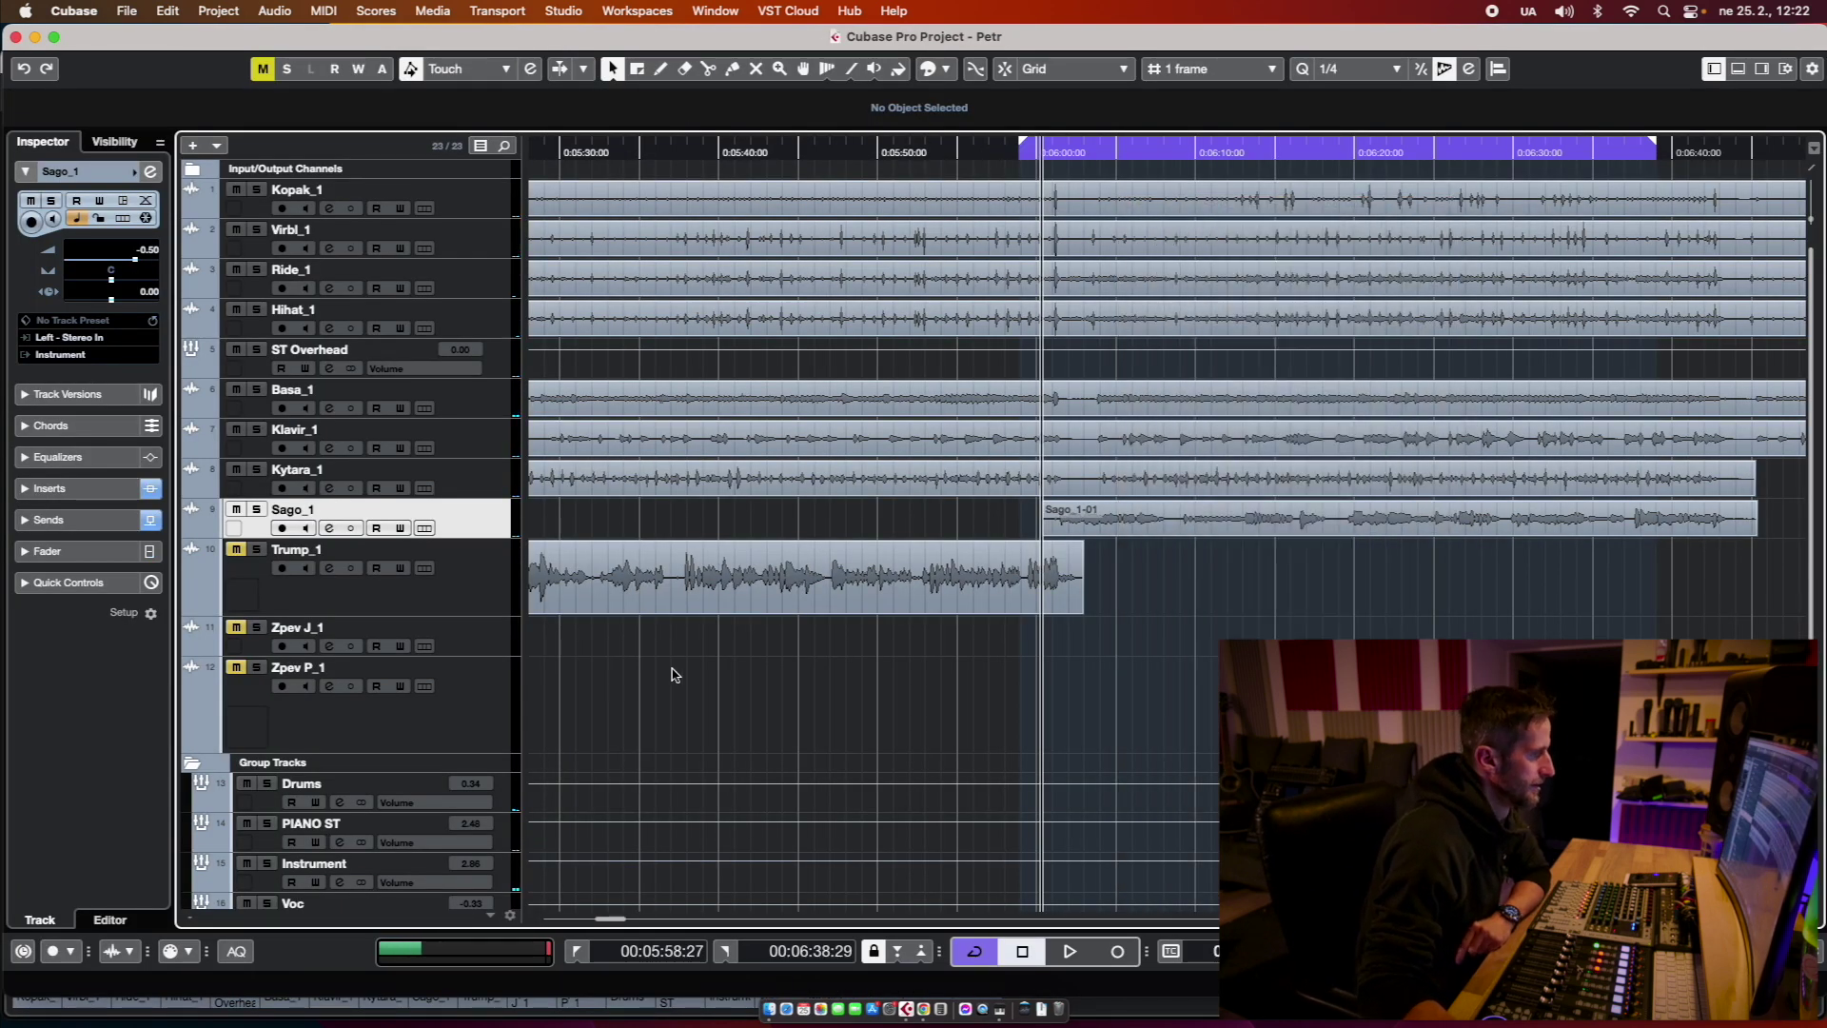
pyautogui.hscroll(-5, 670, 674)
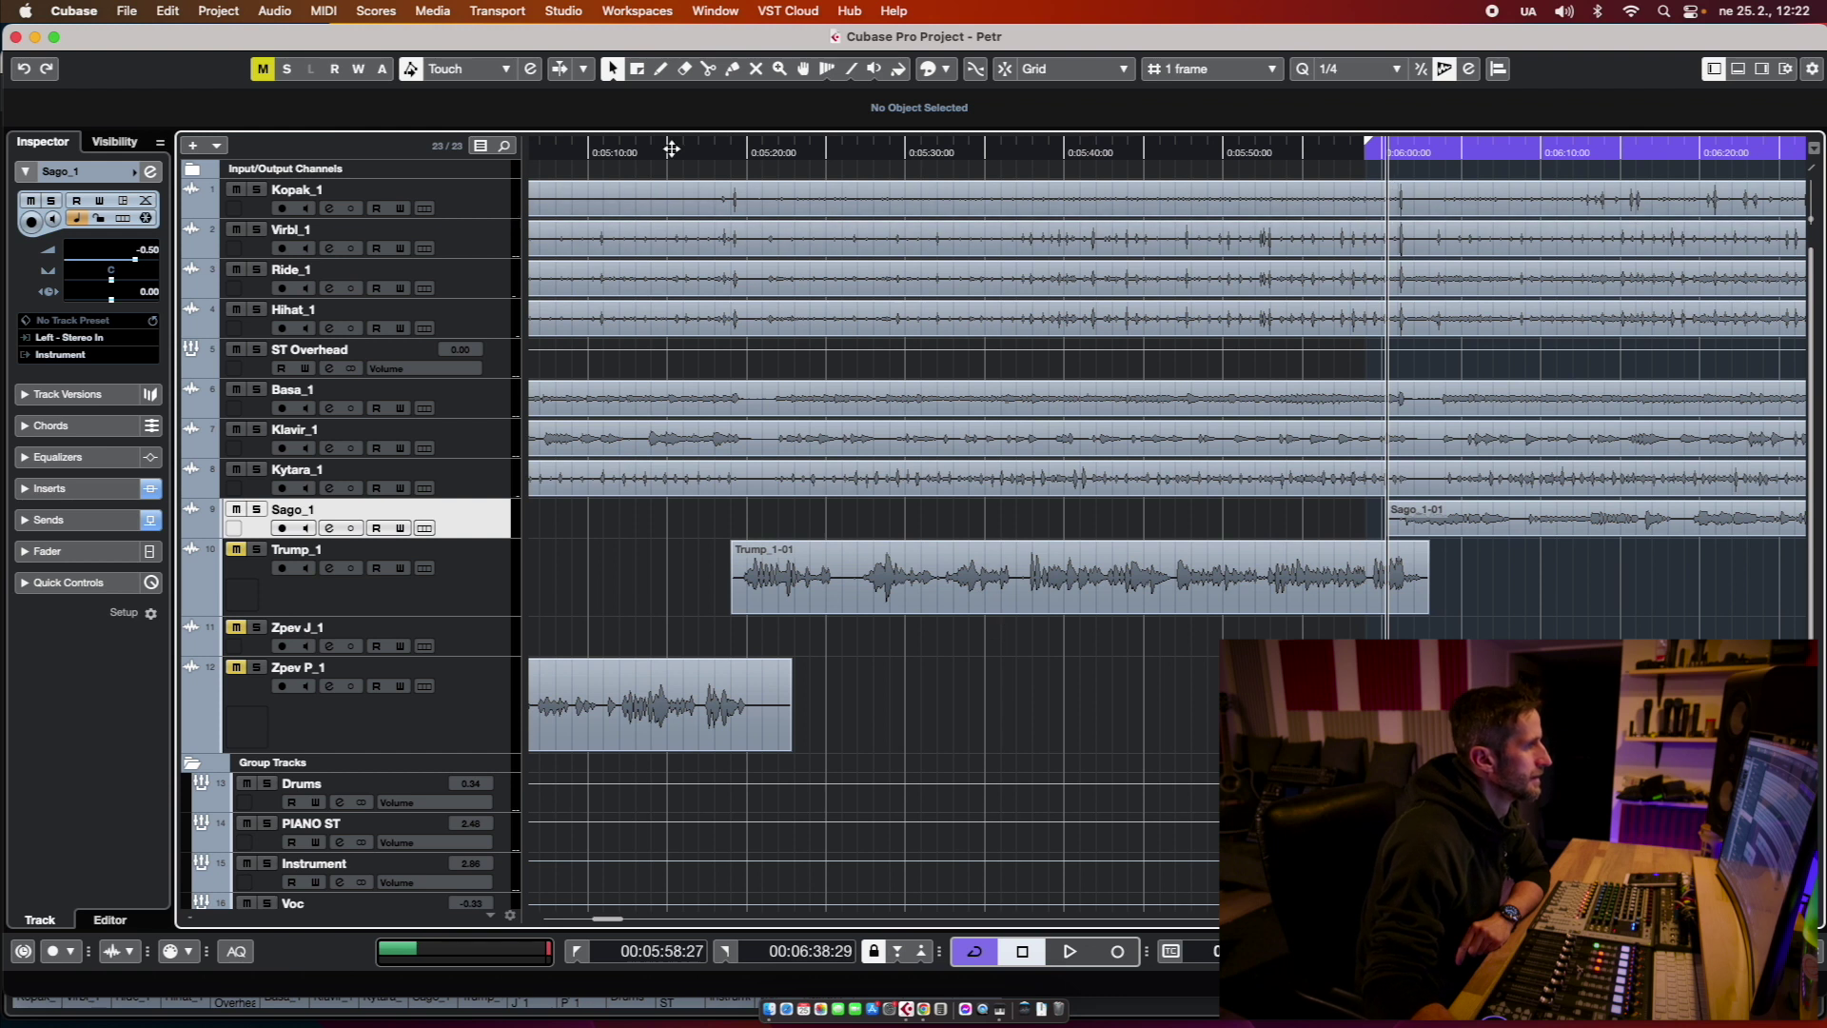
pyautogui.moveTo(711, 149); pyautogui.dragTo(1406, 148)
pyautogui.click(739, 155)
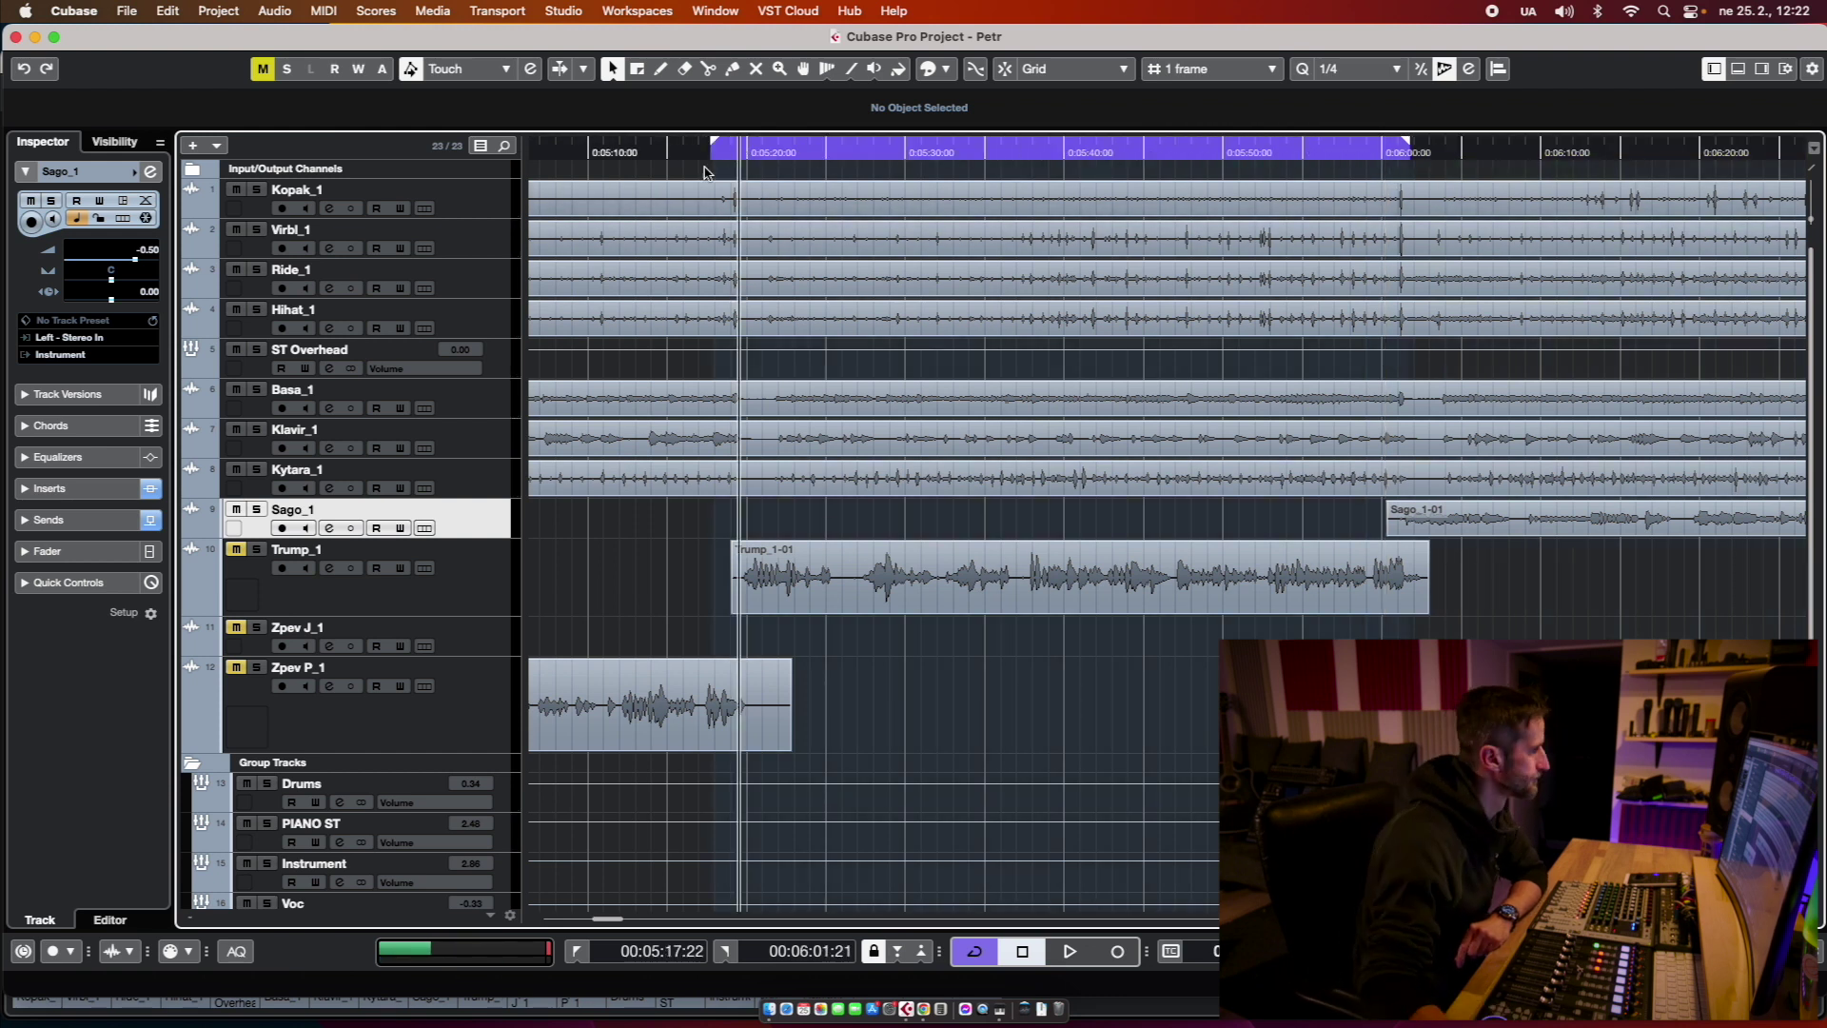
# Step: Solo Trump_1, start playback and activate its SSLChannel Mono insert in the MixConsole, opening the plug-in
pyautogui.click(257, 550)
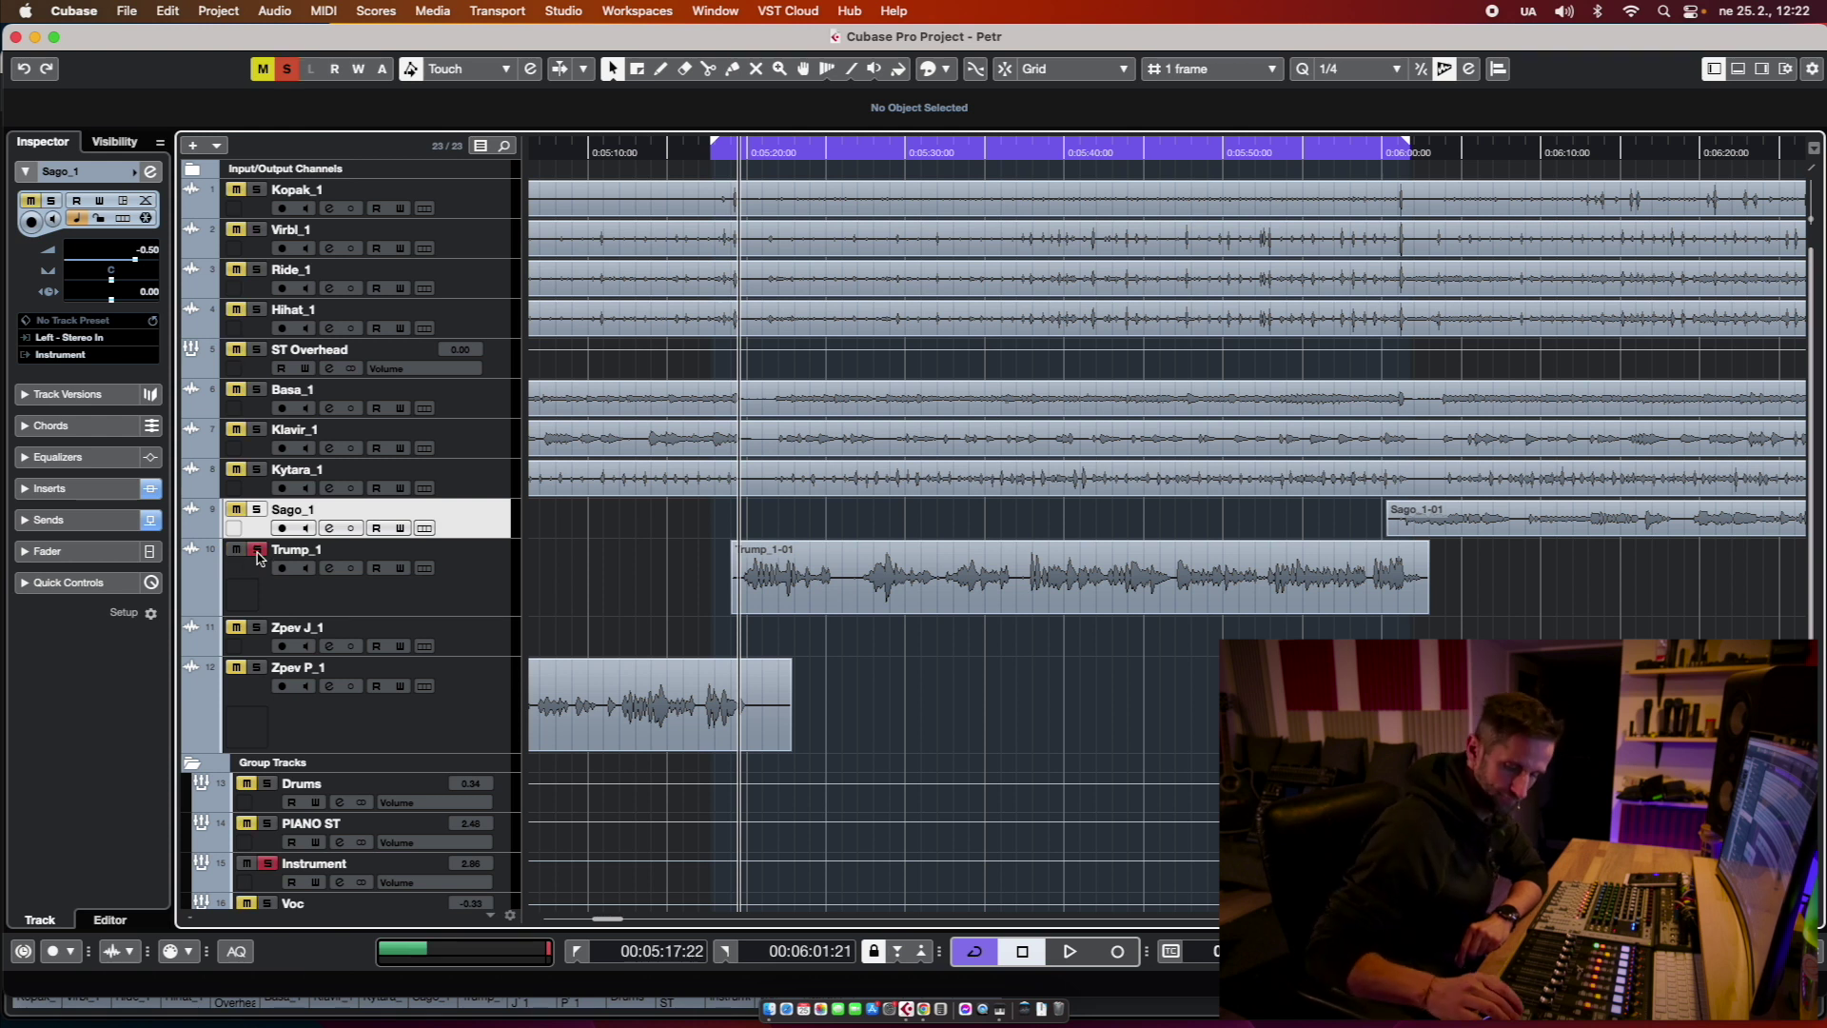
pyautogui.press('space')
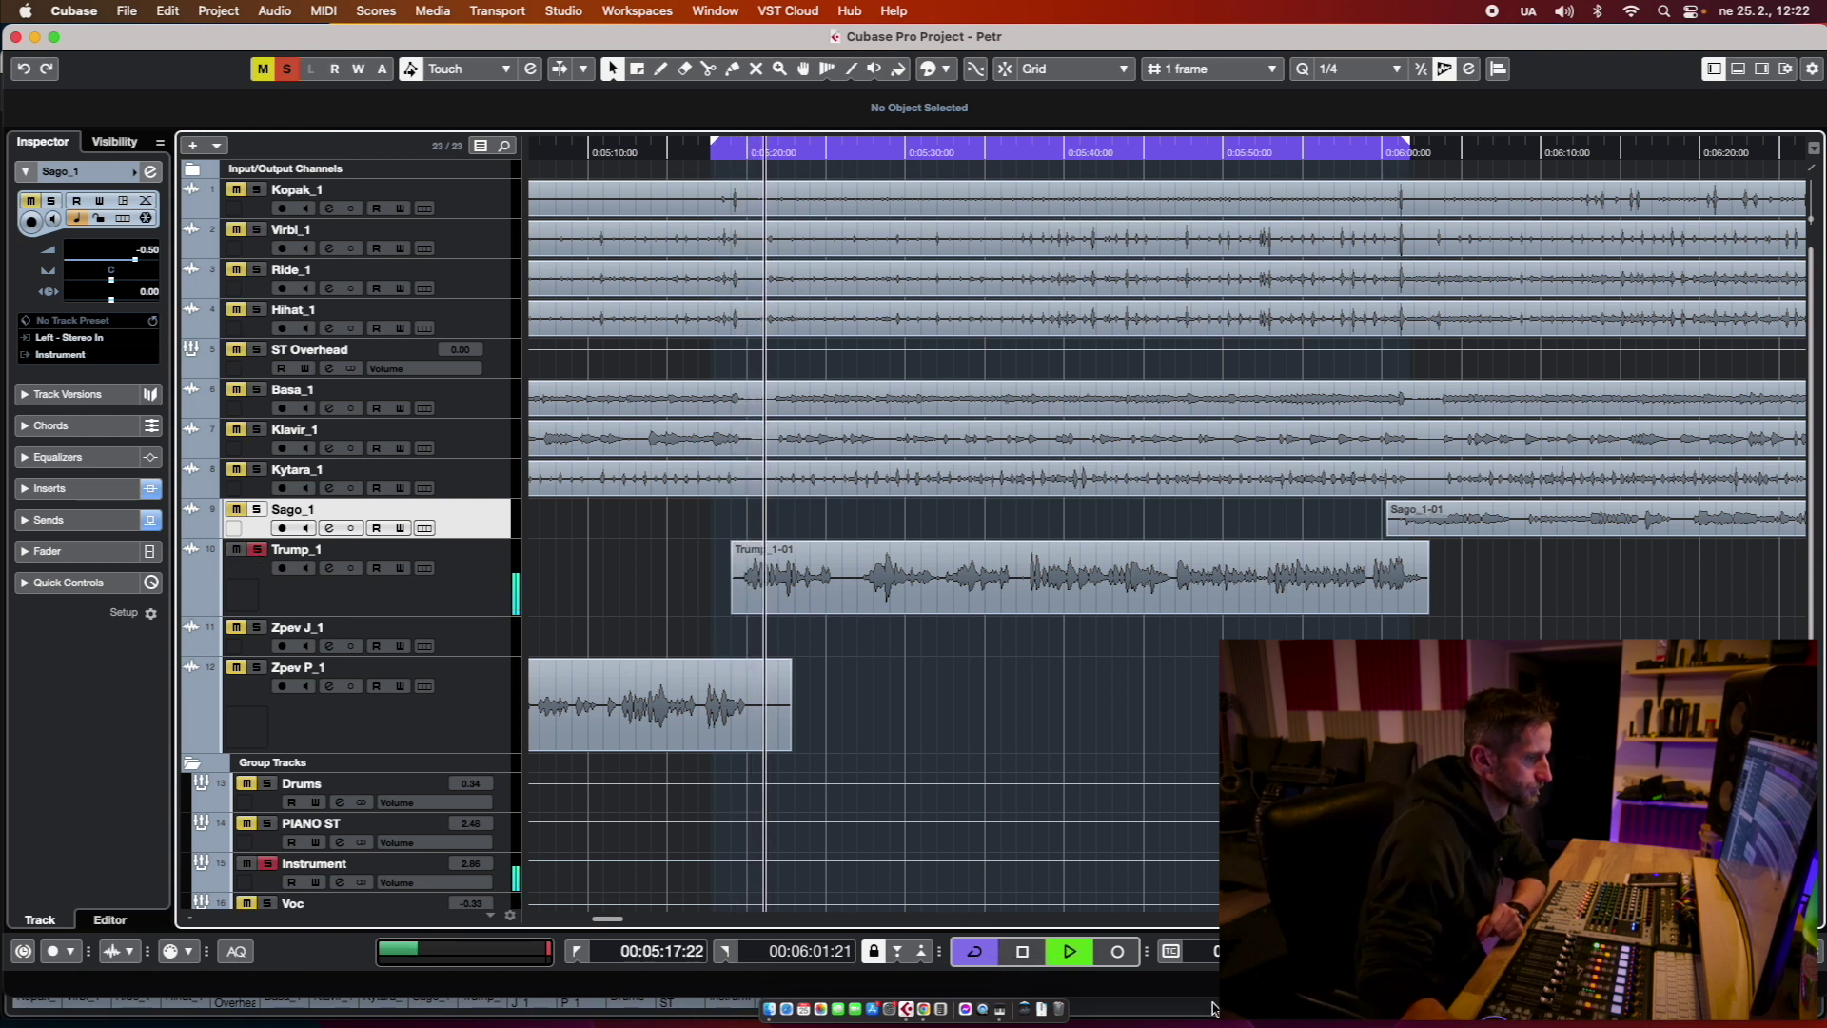
pyautogui.press('F3')
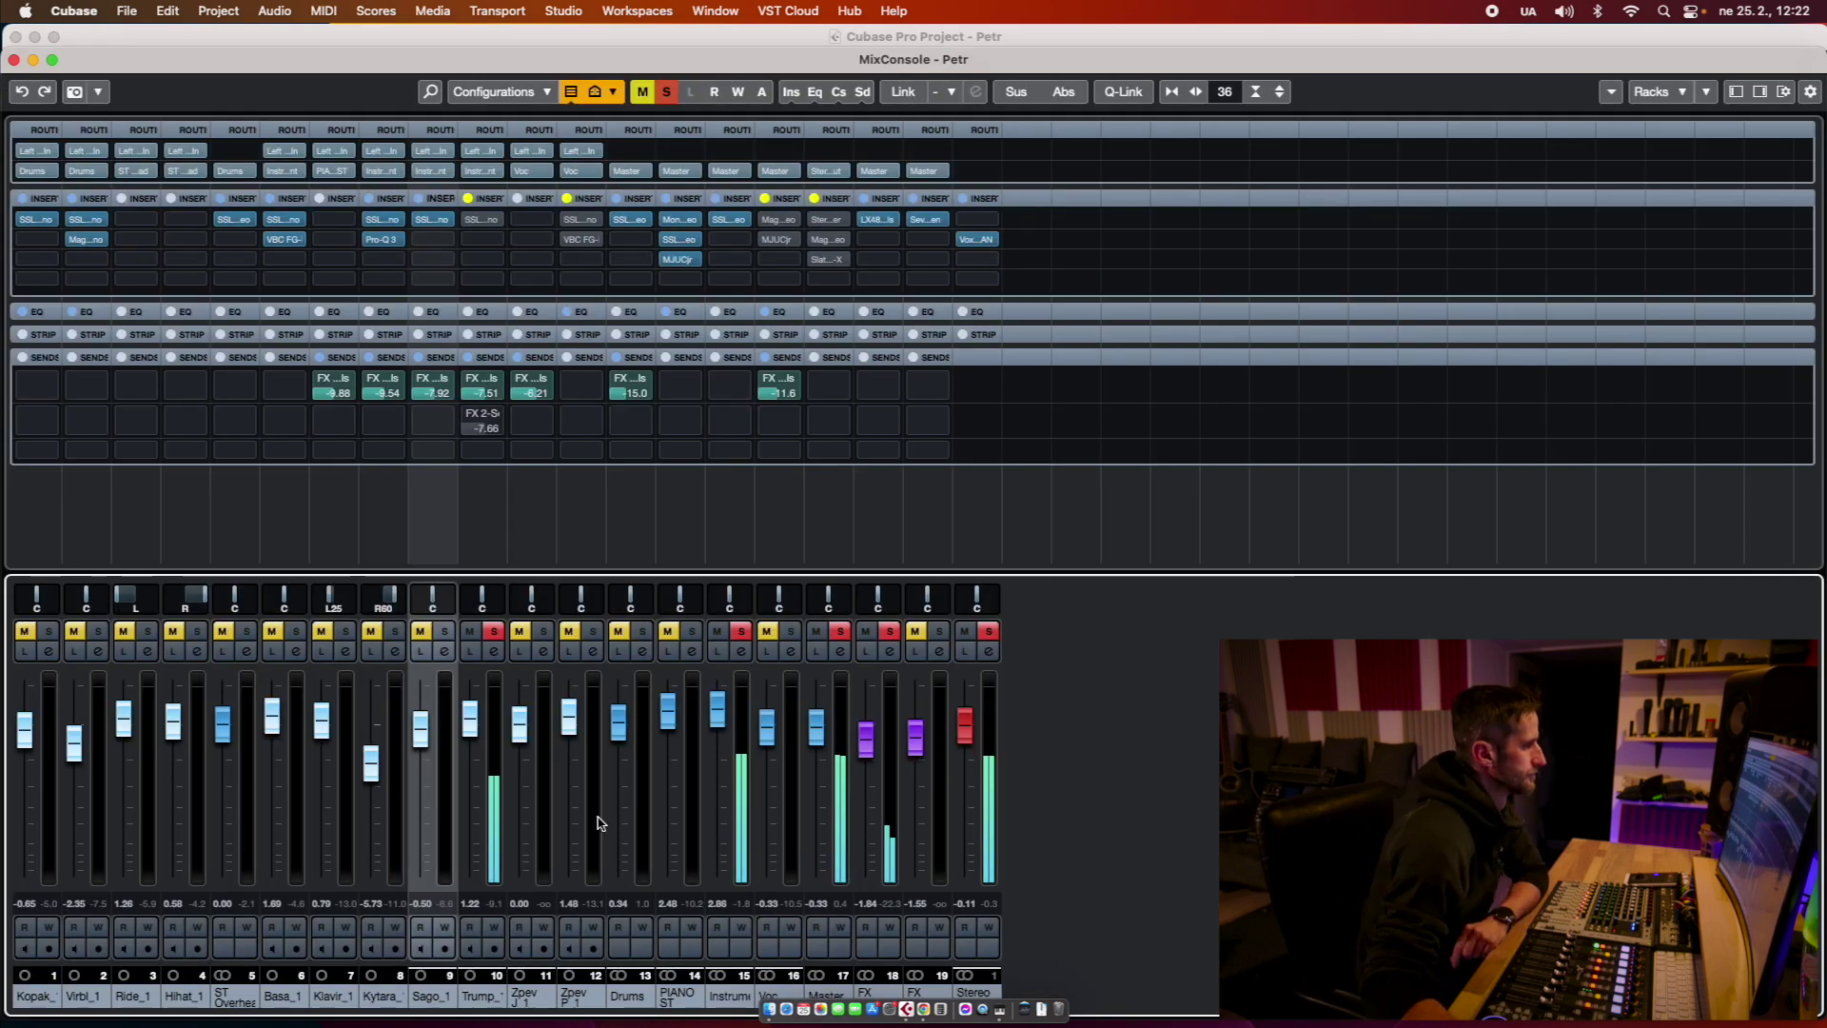
pyautogui.click(480, 221)
pyautogui.click(482, 221)
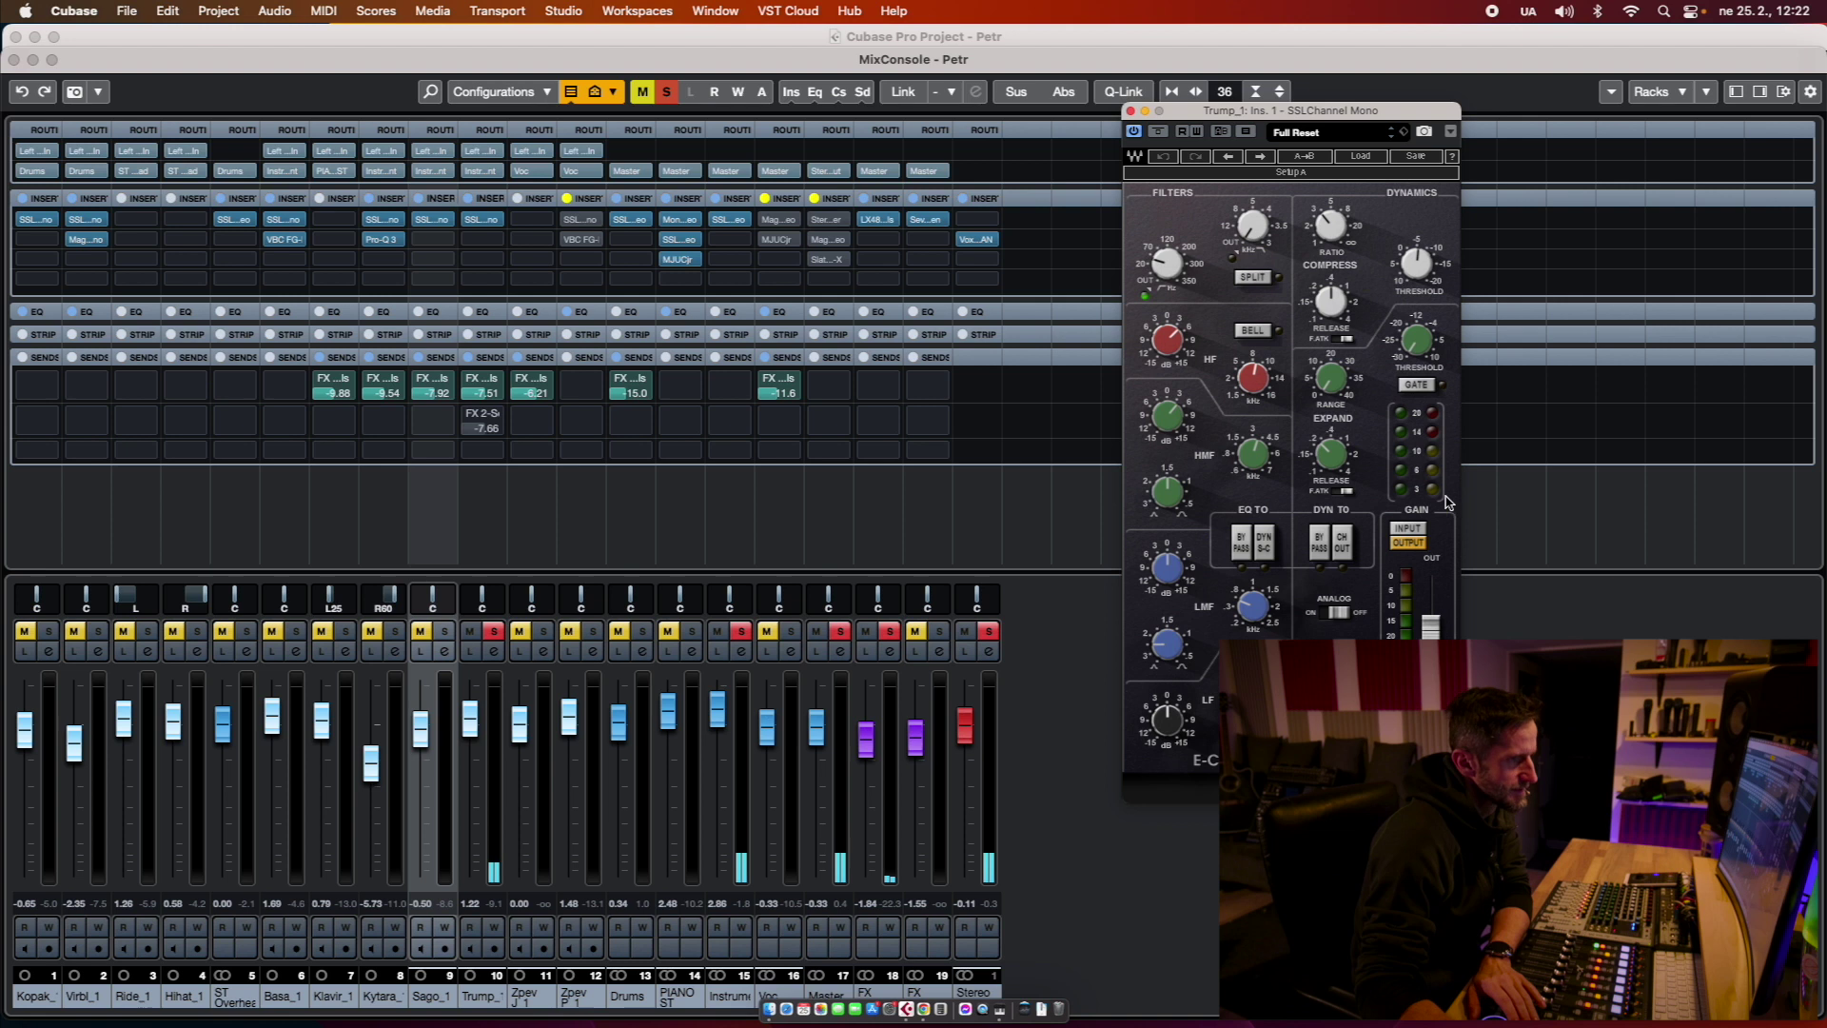
# Step: Adjust the compressor threshold, HF gain, HMF gain and low-cut filter in Trump_1's SSLChannel Mono
pyautogui.moveTo(1427, 268); pyautogui.dragTo(1427, 259)
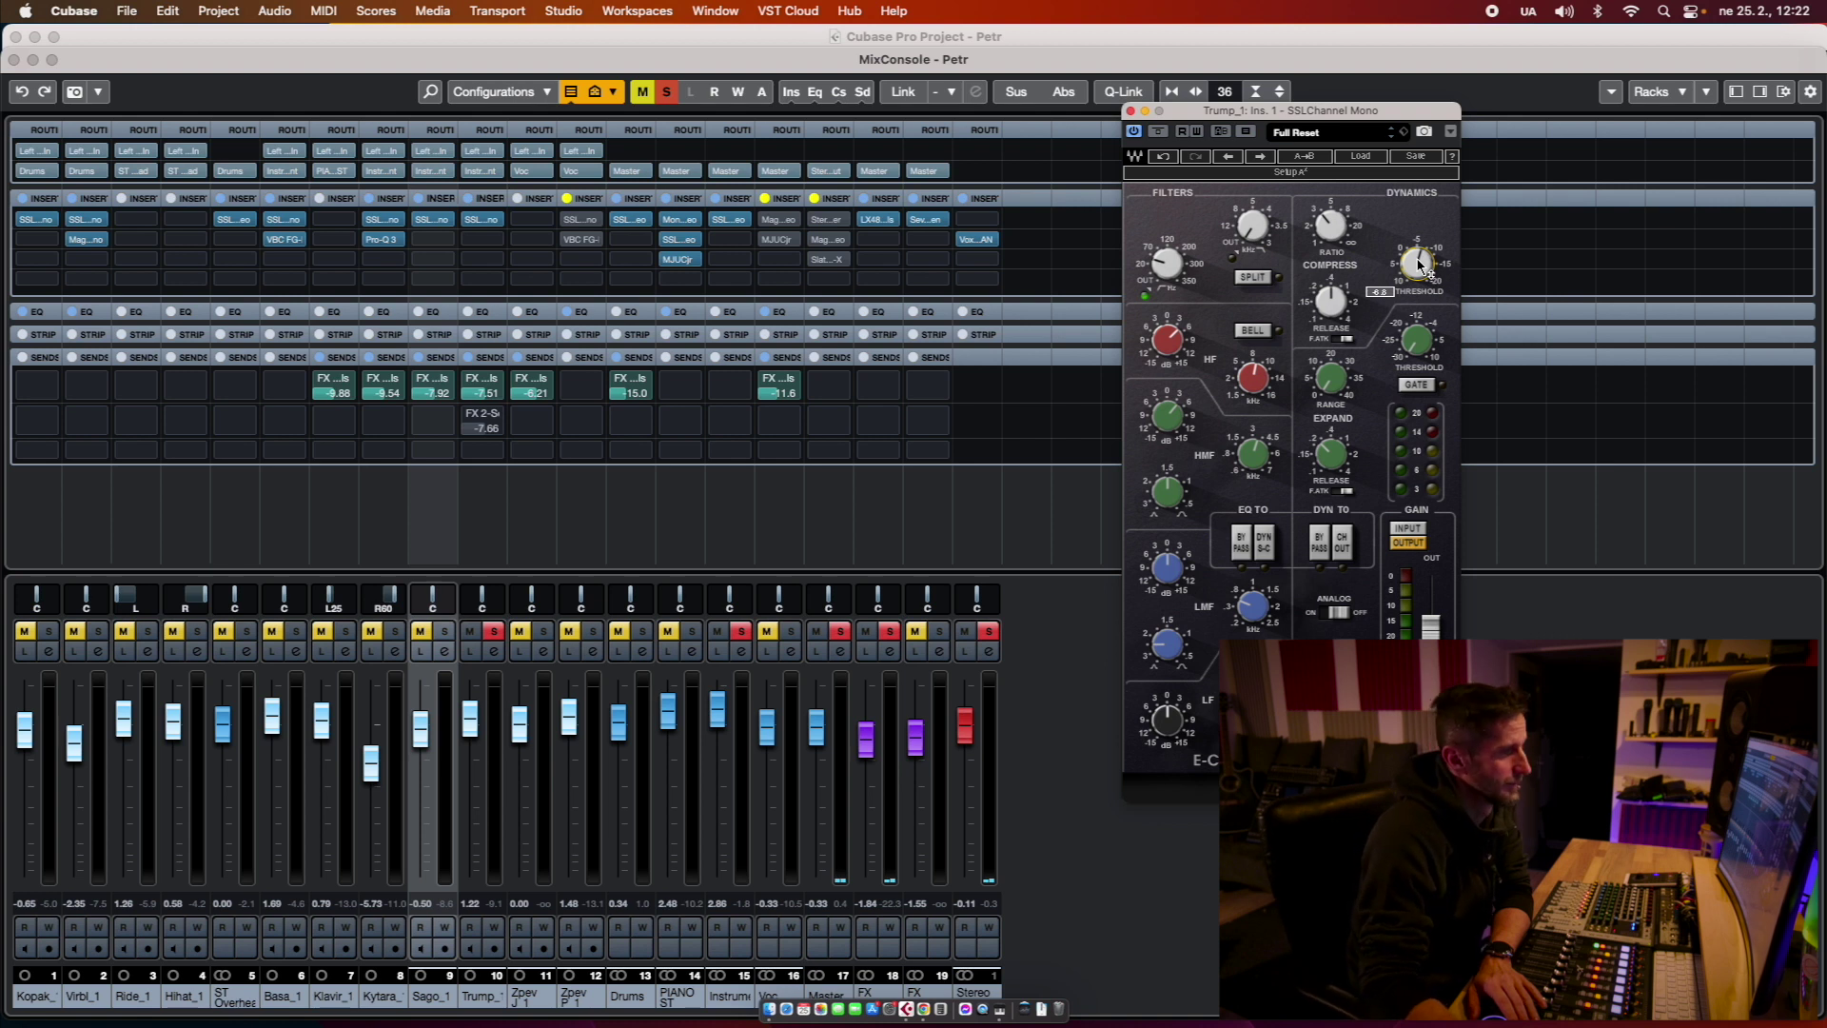
pyautogui.moveTo(1161, 352); pyautogui.dragTo(1161, 345)
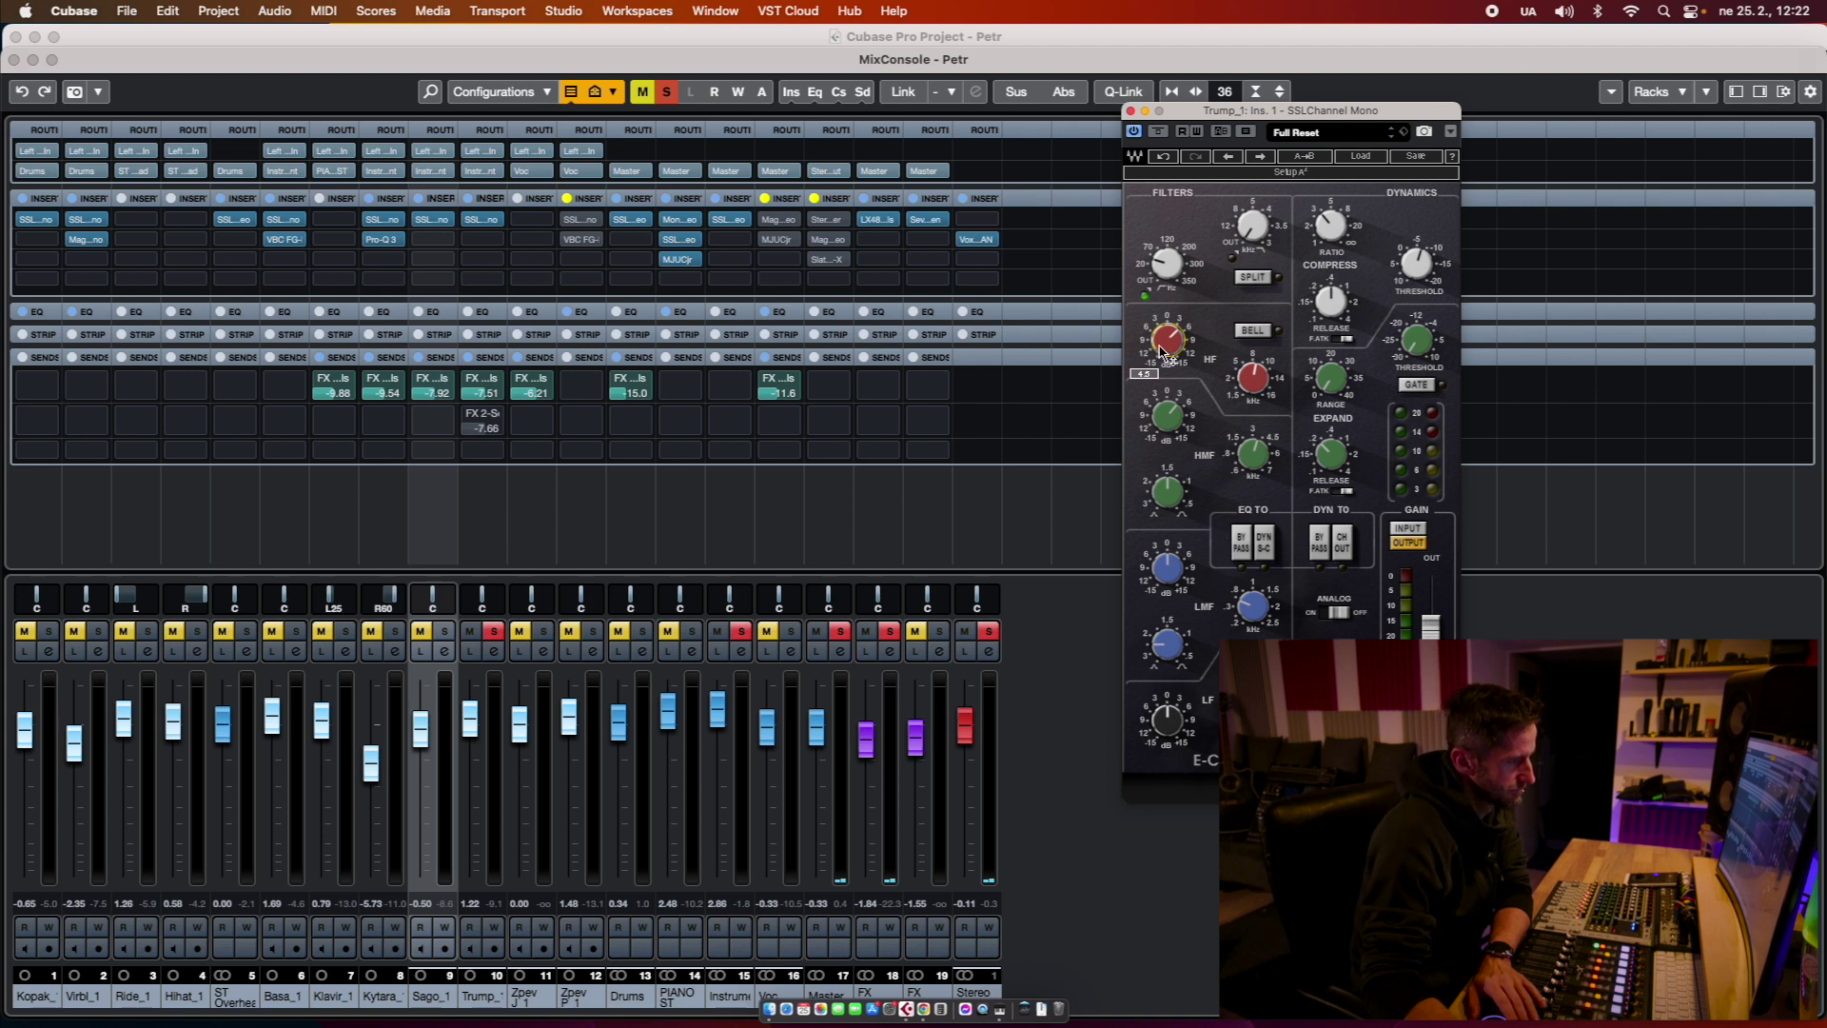
pyautogui.moveTo(1152, 407); pyautogui.dragTo(1152, 402)
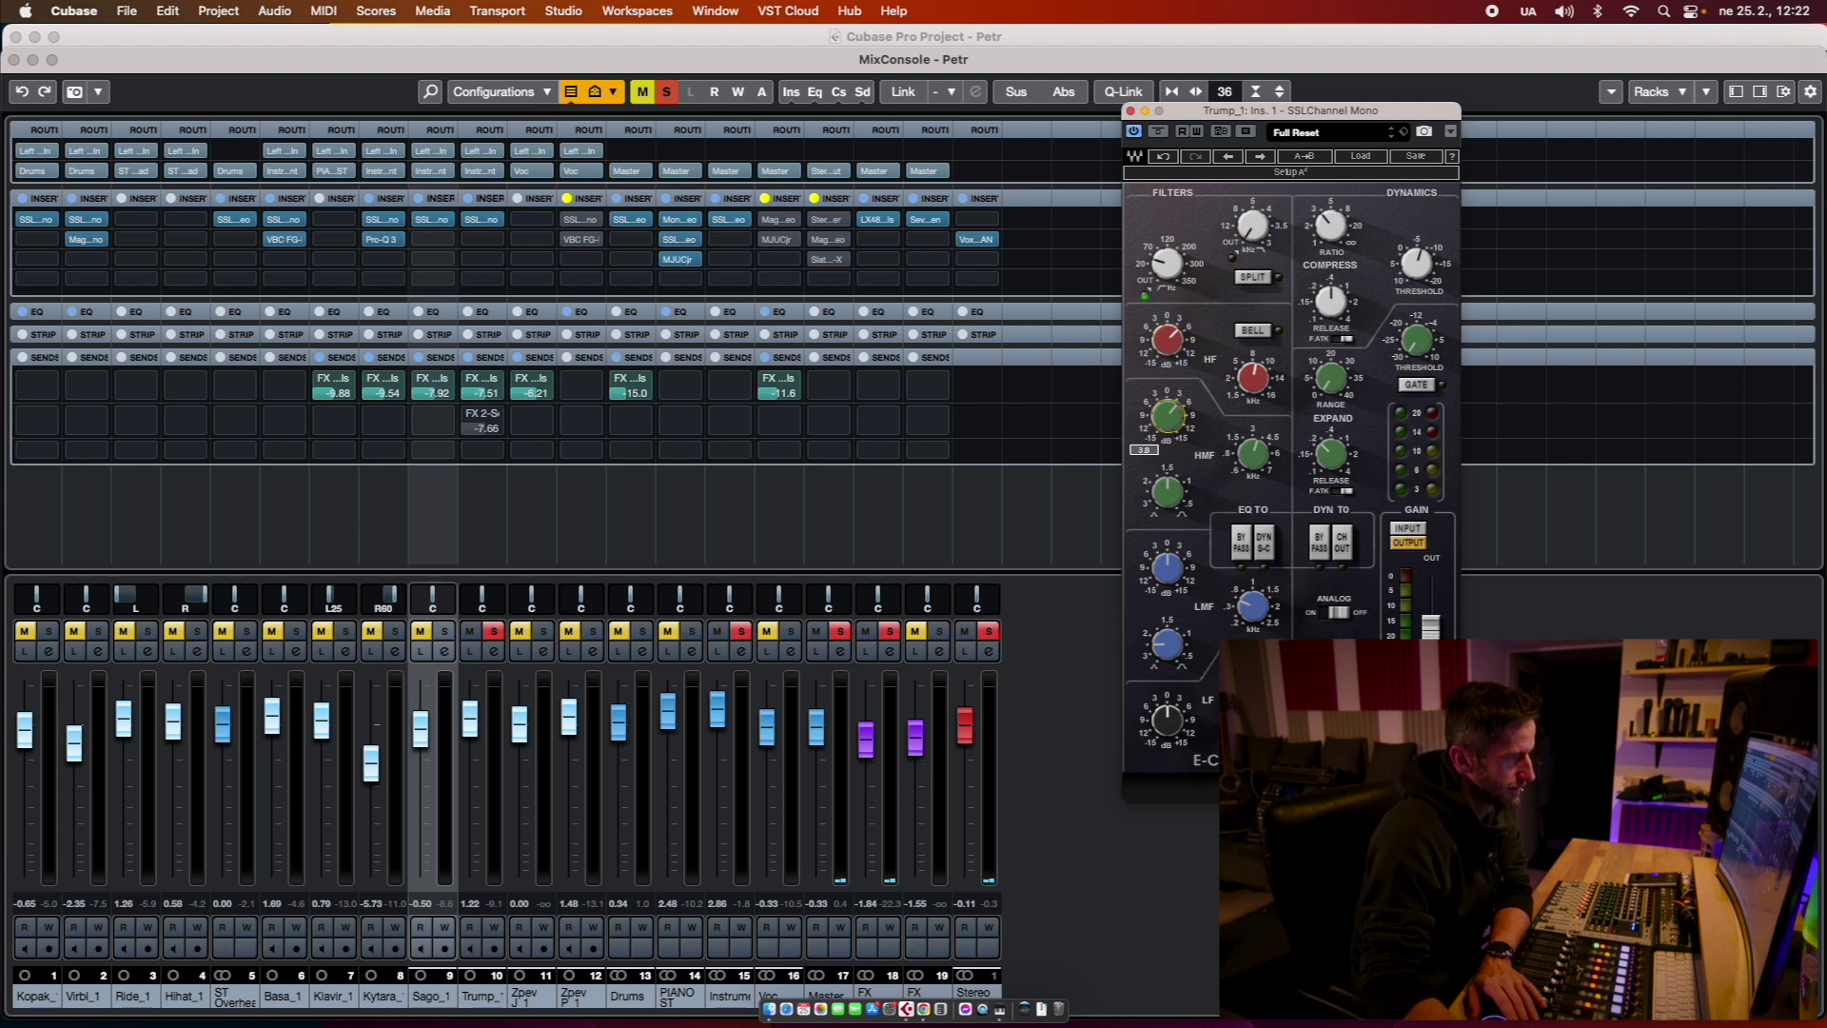
pyautogui.click(1170, 275)
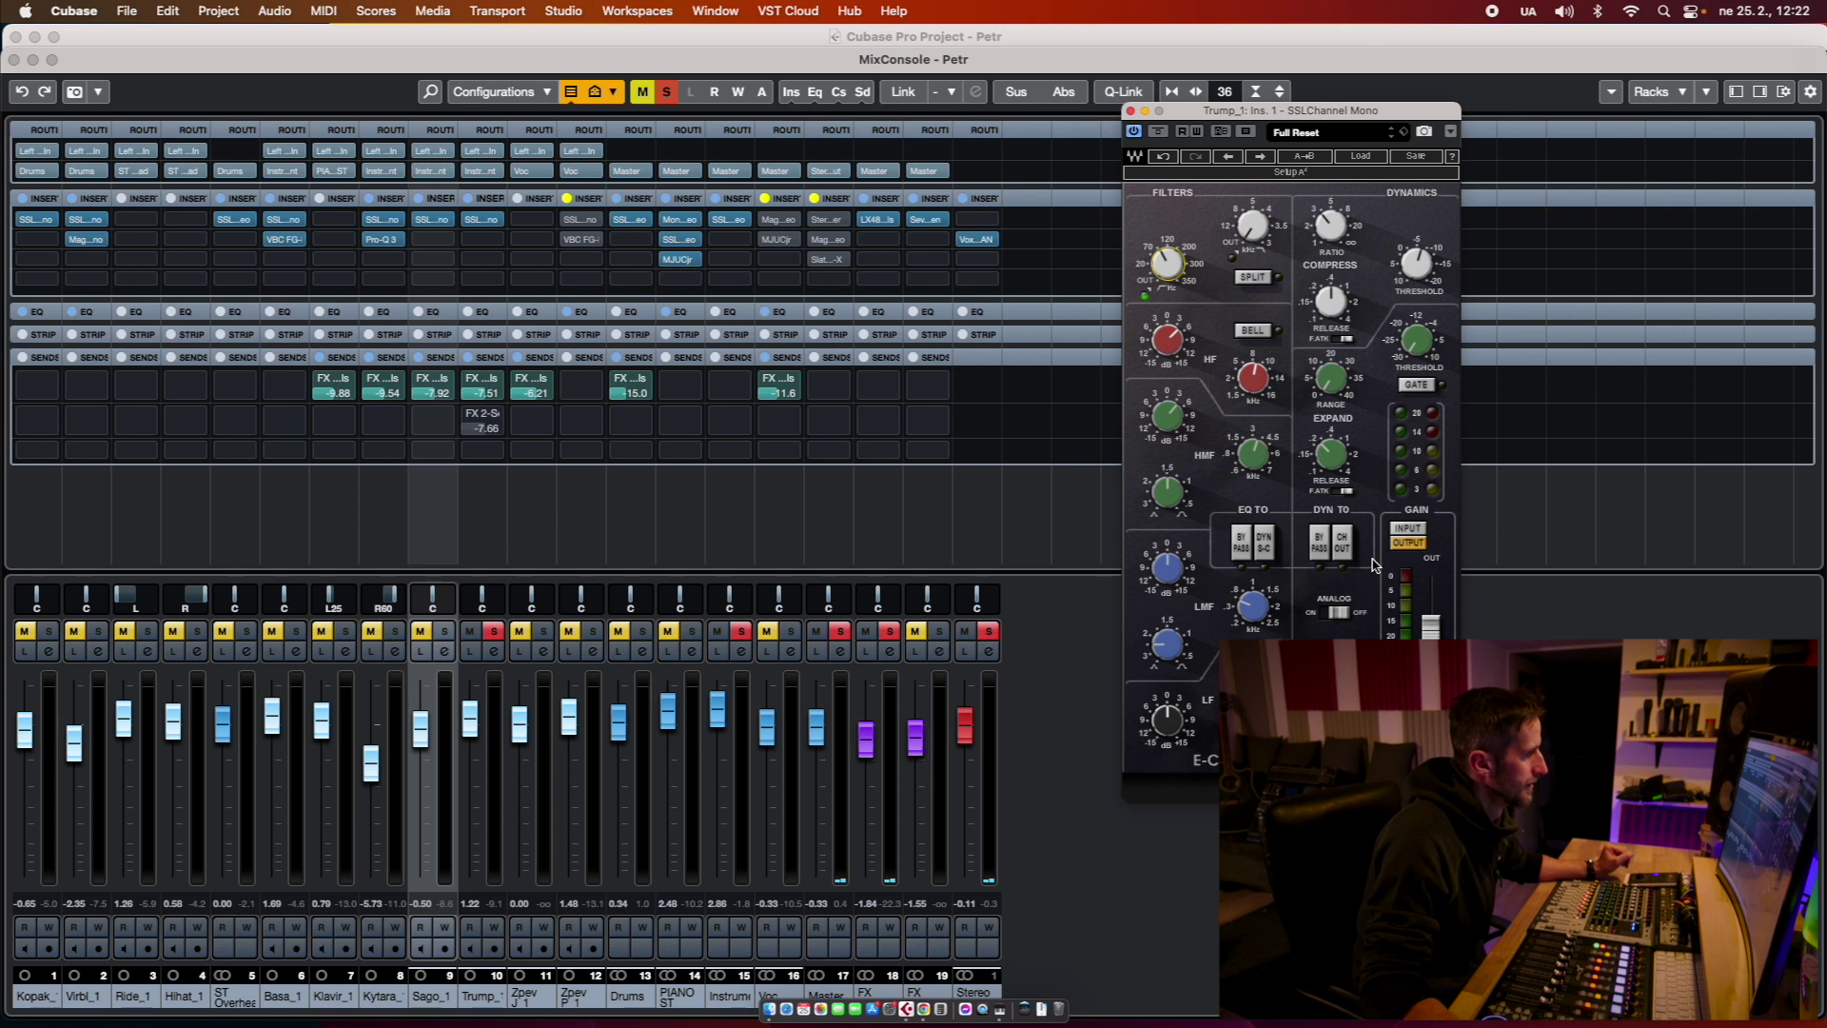
# Step: Unsolo Trump_1, play it with the other unmuted channels, raise its fader to 1.50 and readjust its compressor threshold
pyautogui.click(494, 631)
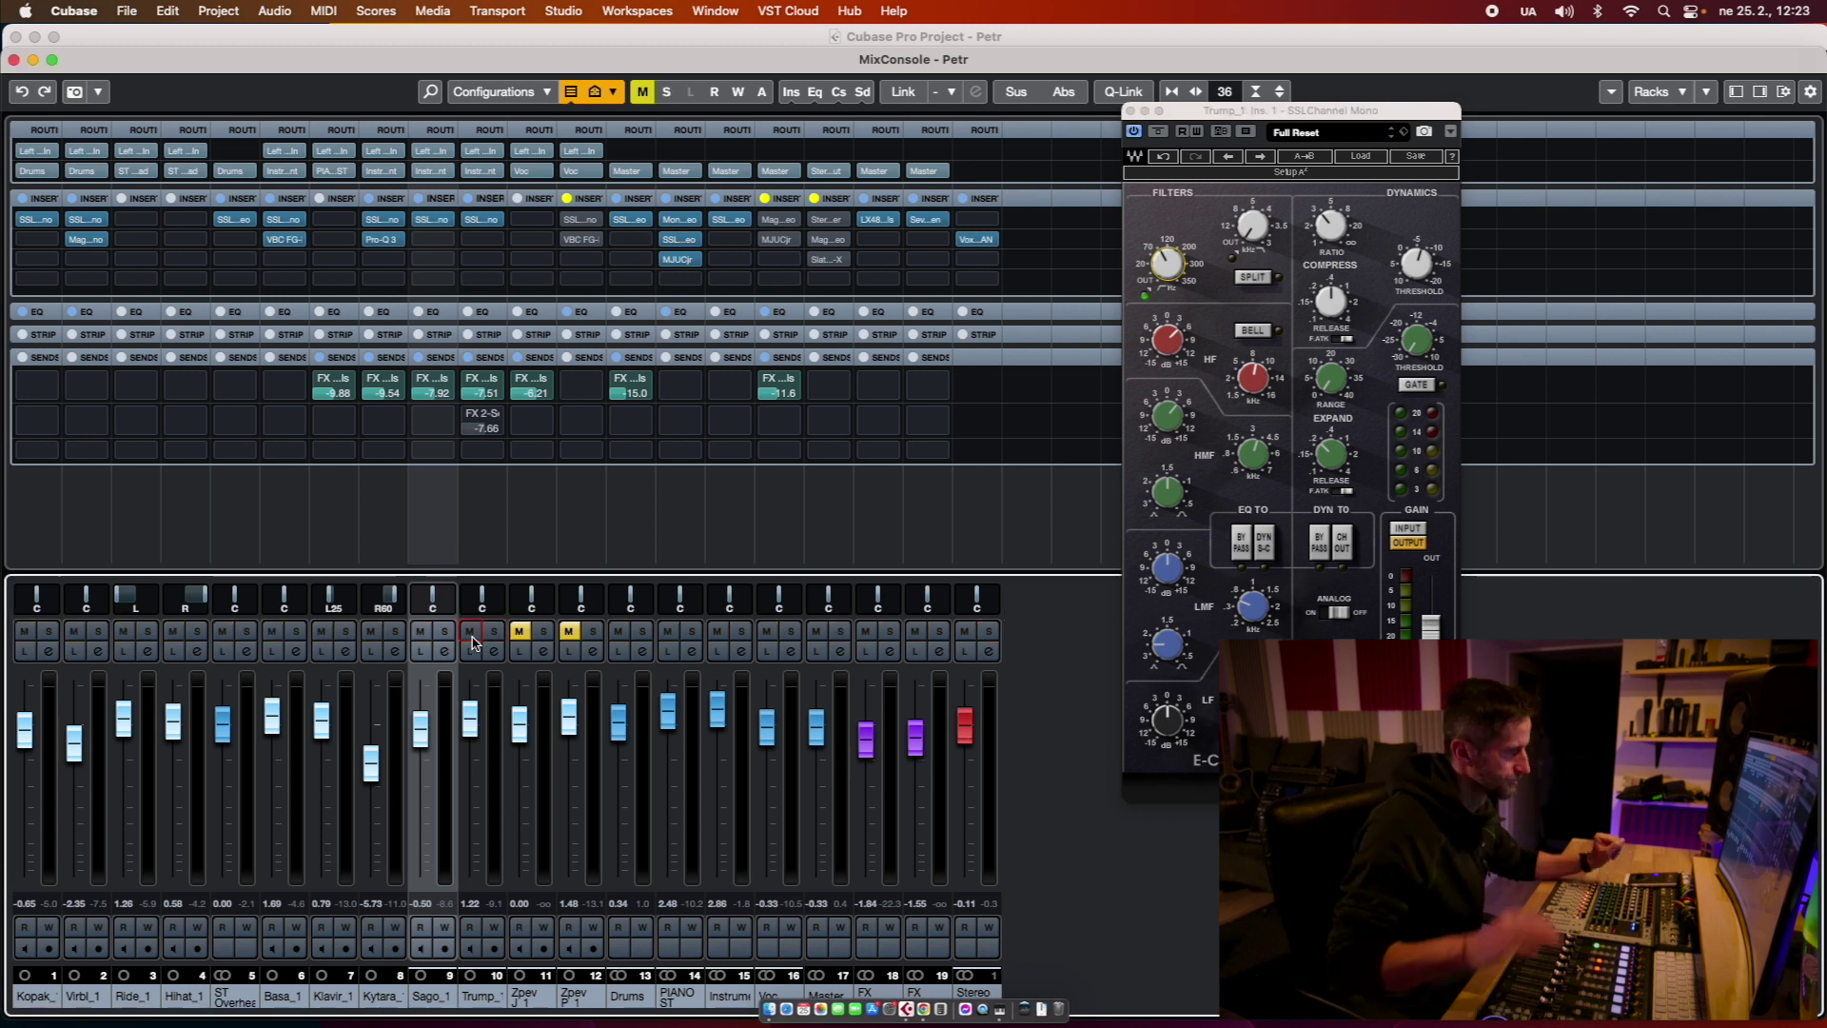
pyautogui.press('space')
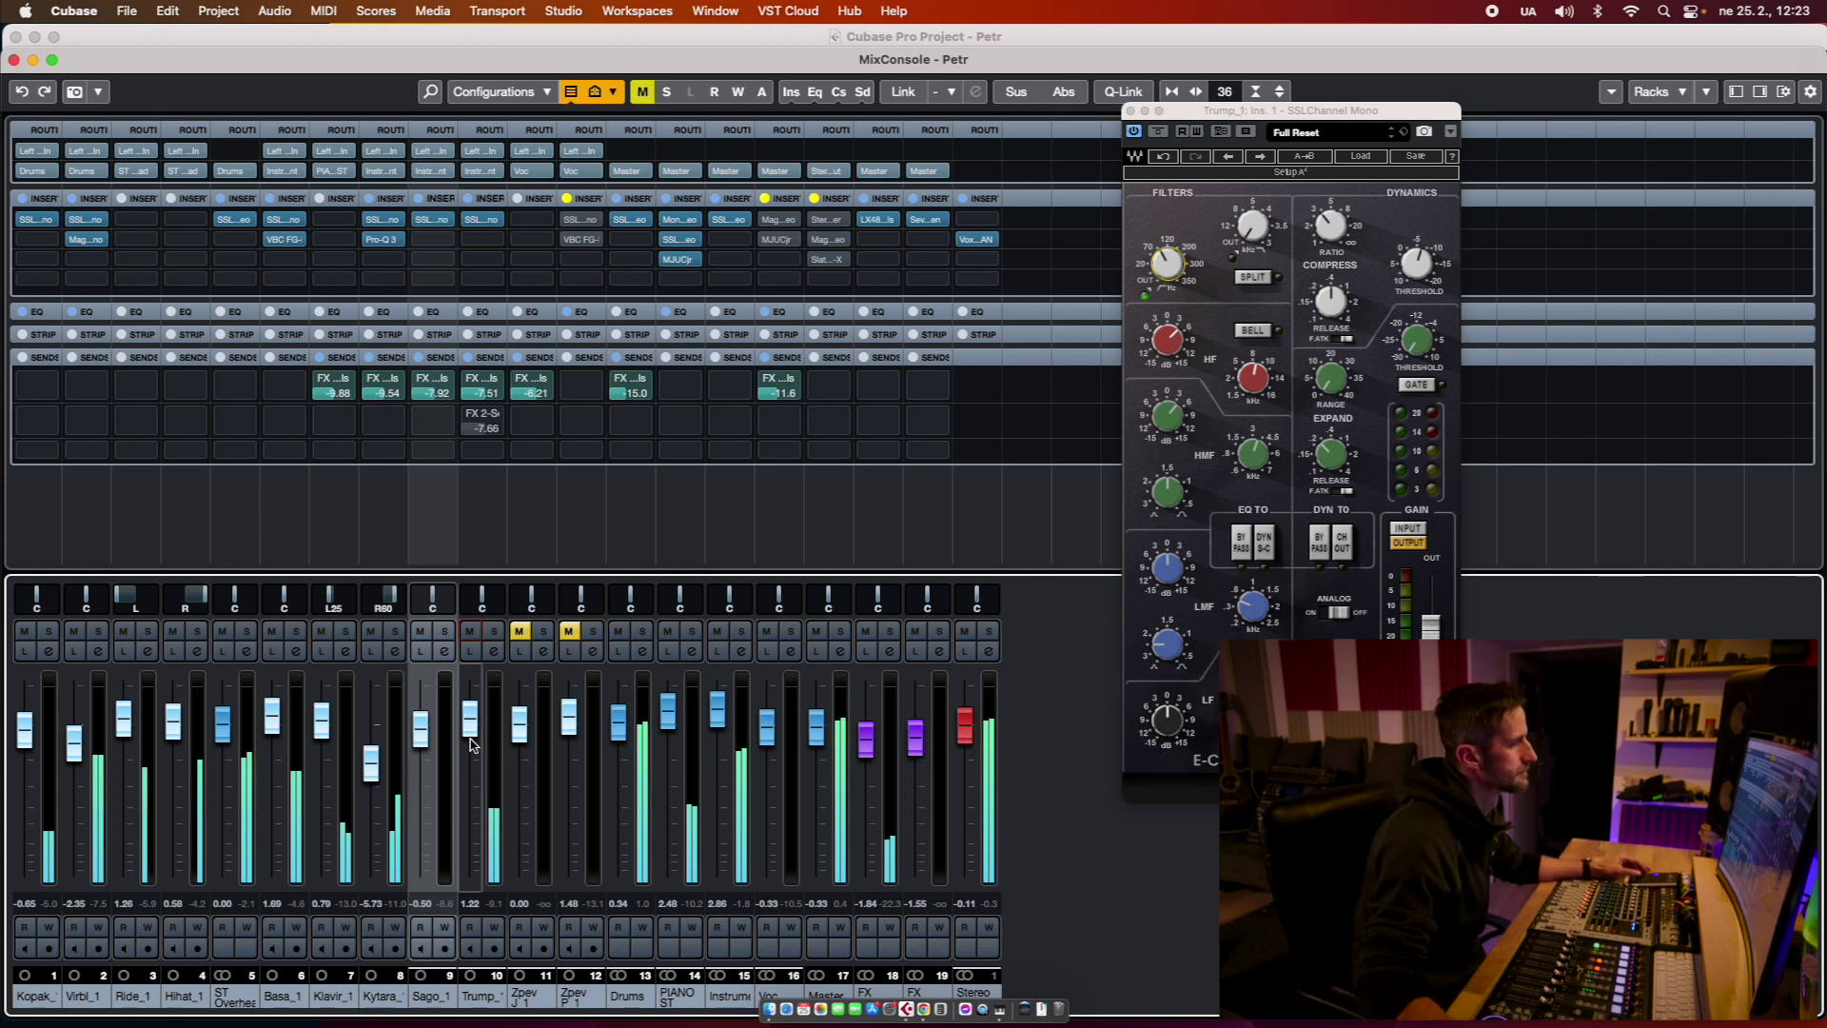
pyautogui.moveTo(473, 745); pyautogui.dragTo(474, 731)
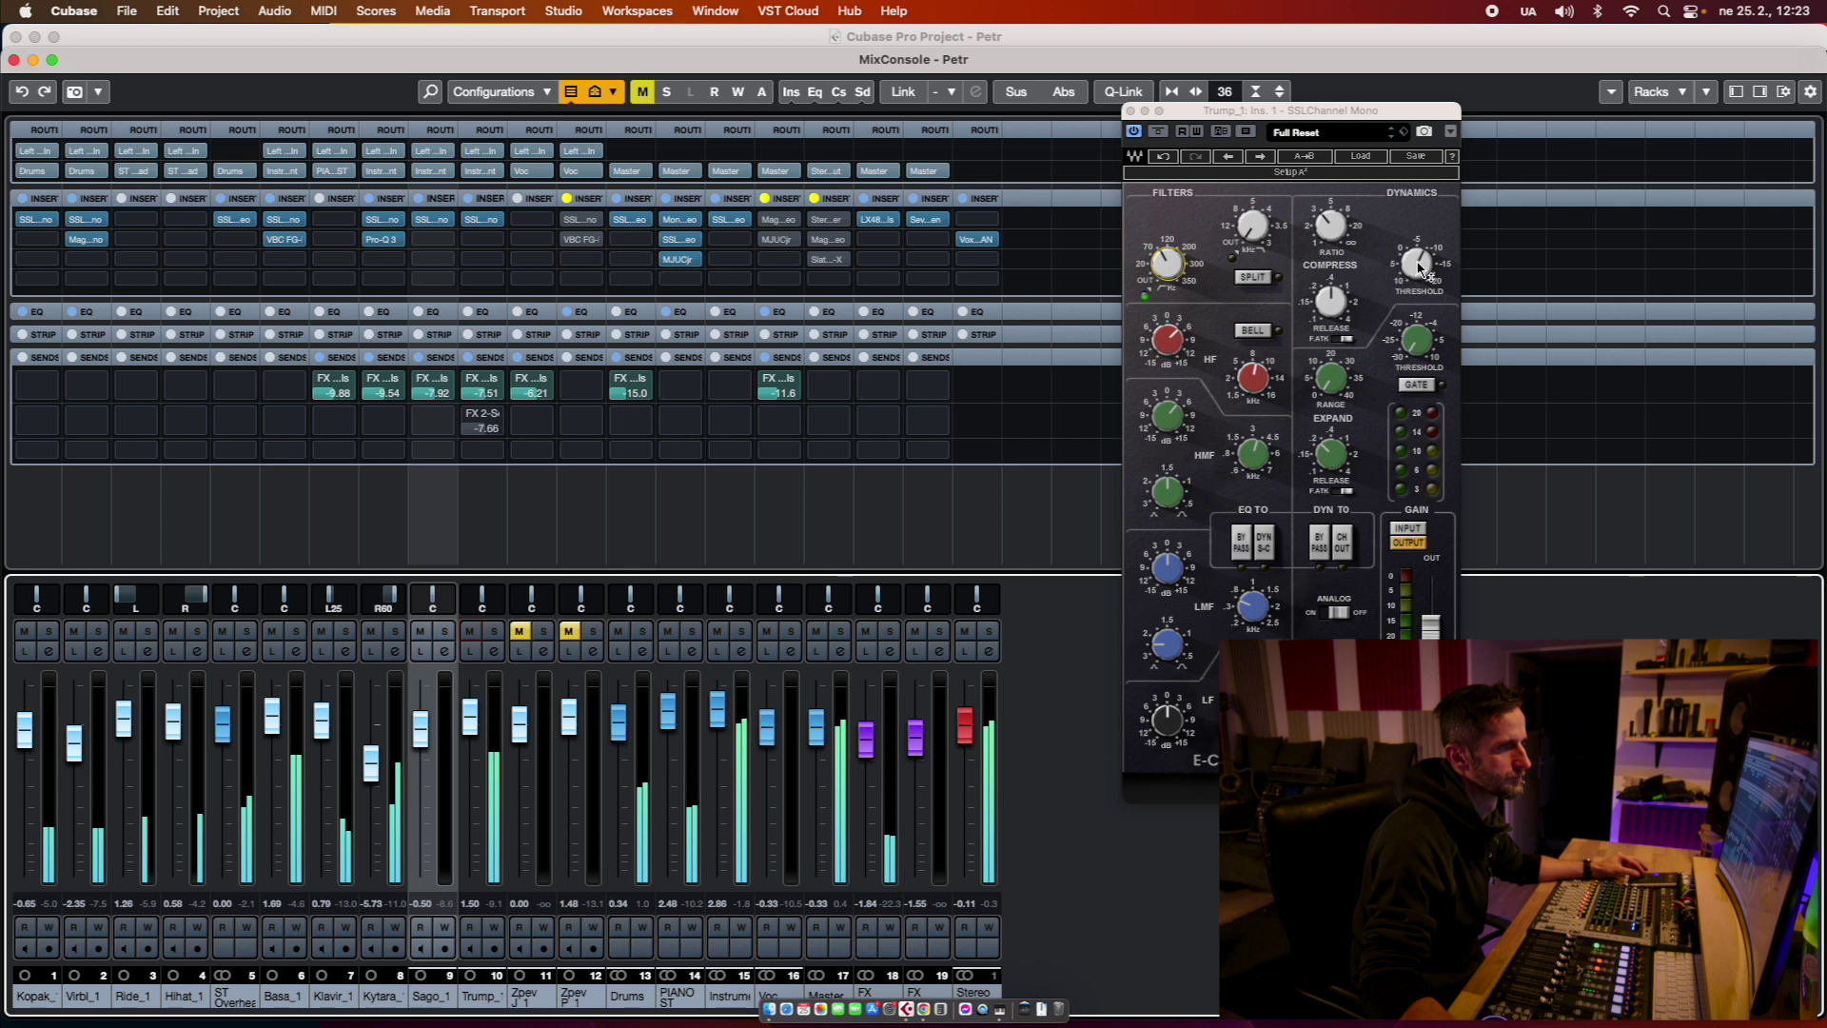
pyautogui.moveTo(1418, 266)
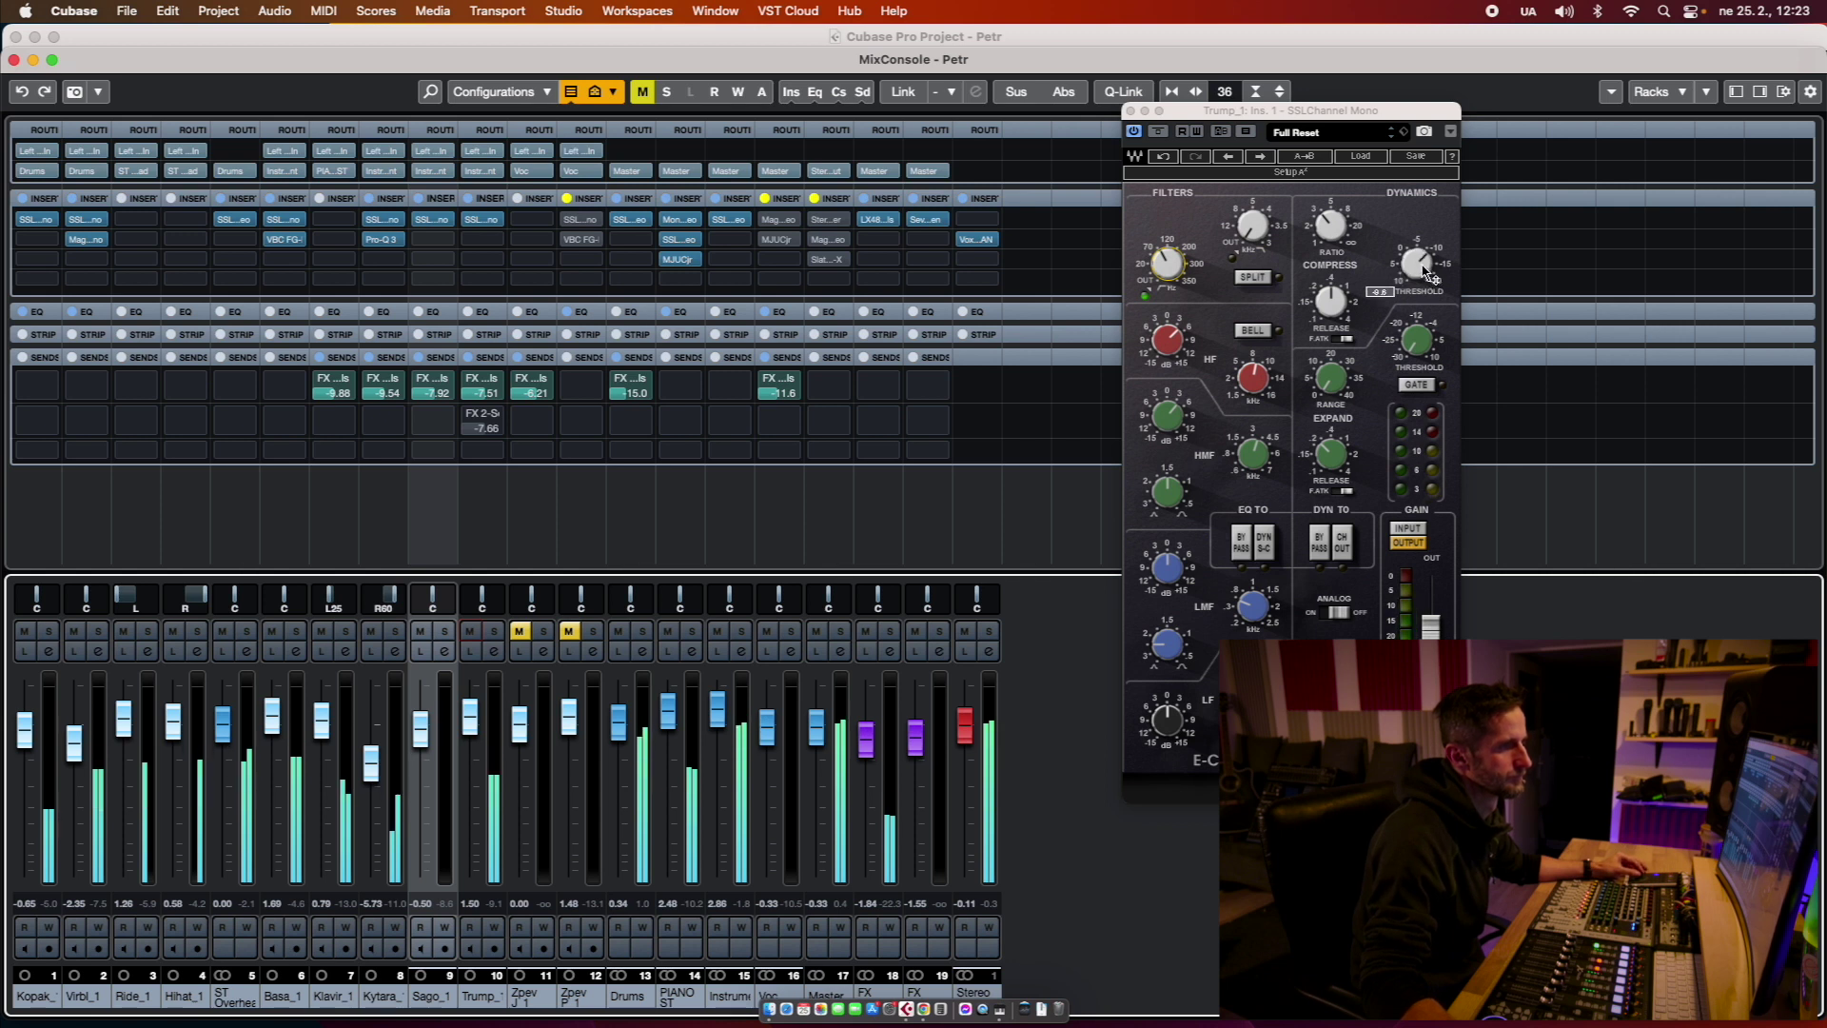
# Step: Move Trump_1's plug-in window aside, raise the Drums group fader to 0.85 and adjust the Instrument group fader
pyautogui.moveTo(1330, 118); pyautogui.dragTo(1263, 225)
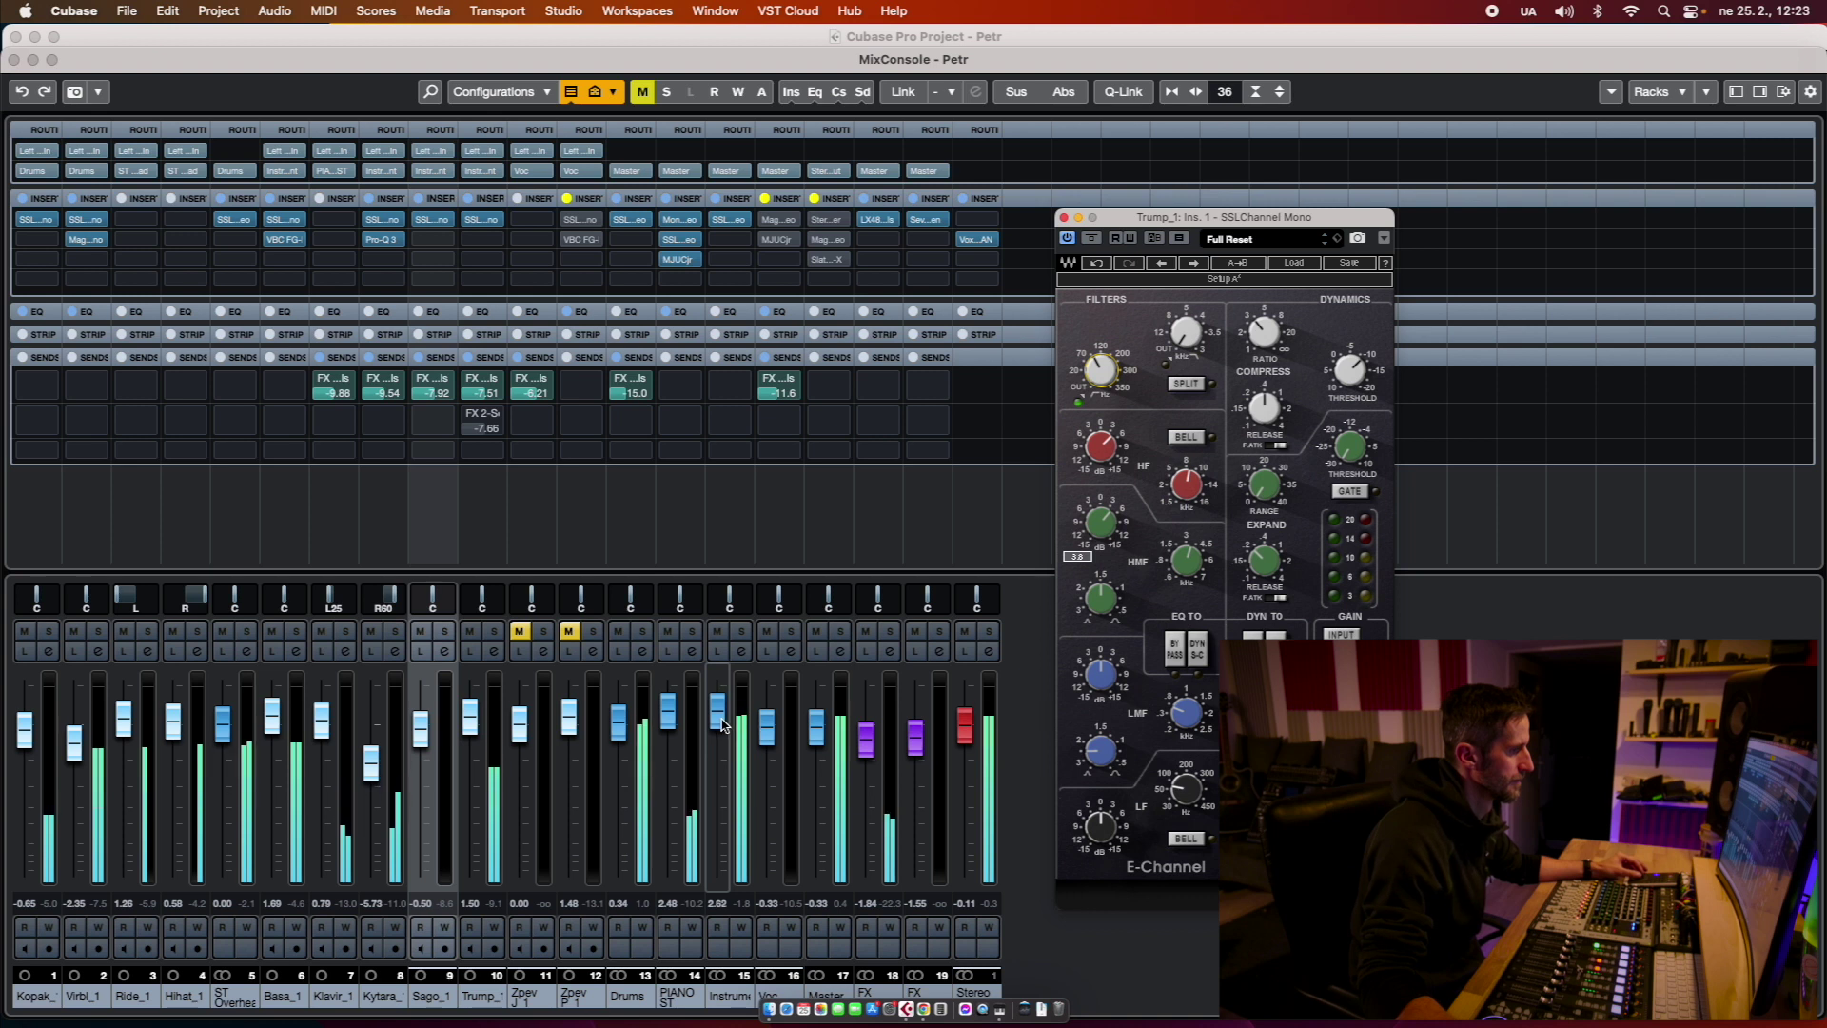
pyautogui.moveTo(620, 735); pyautogui.dragTo(624, 732)
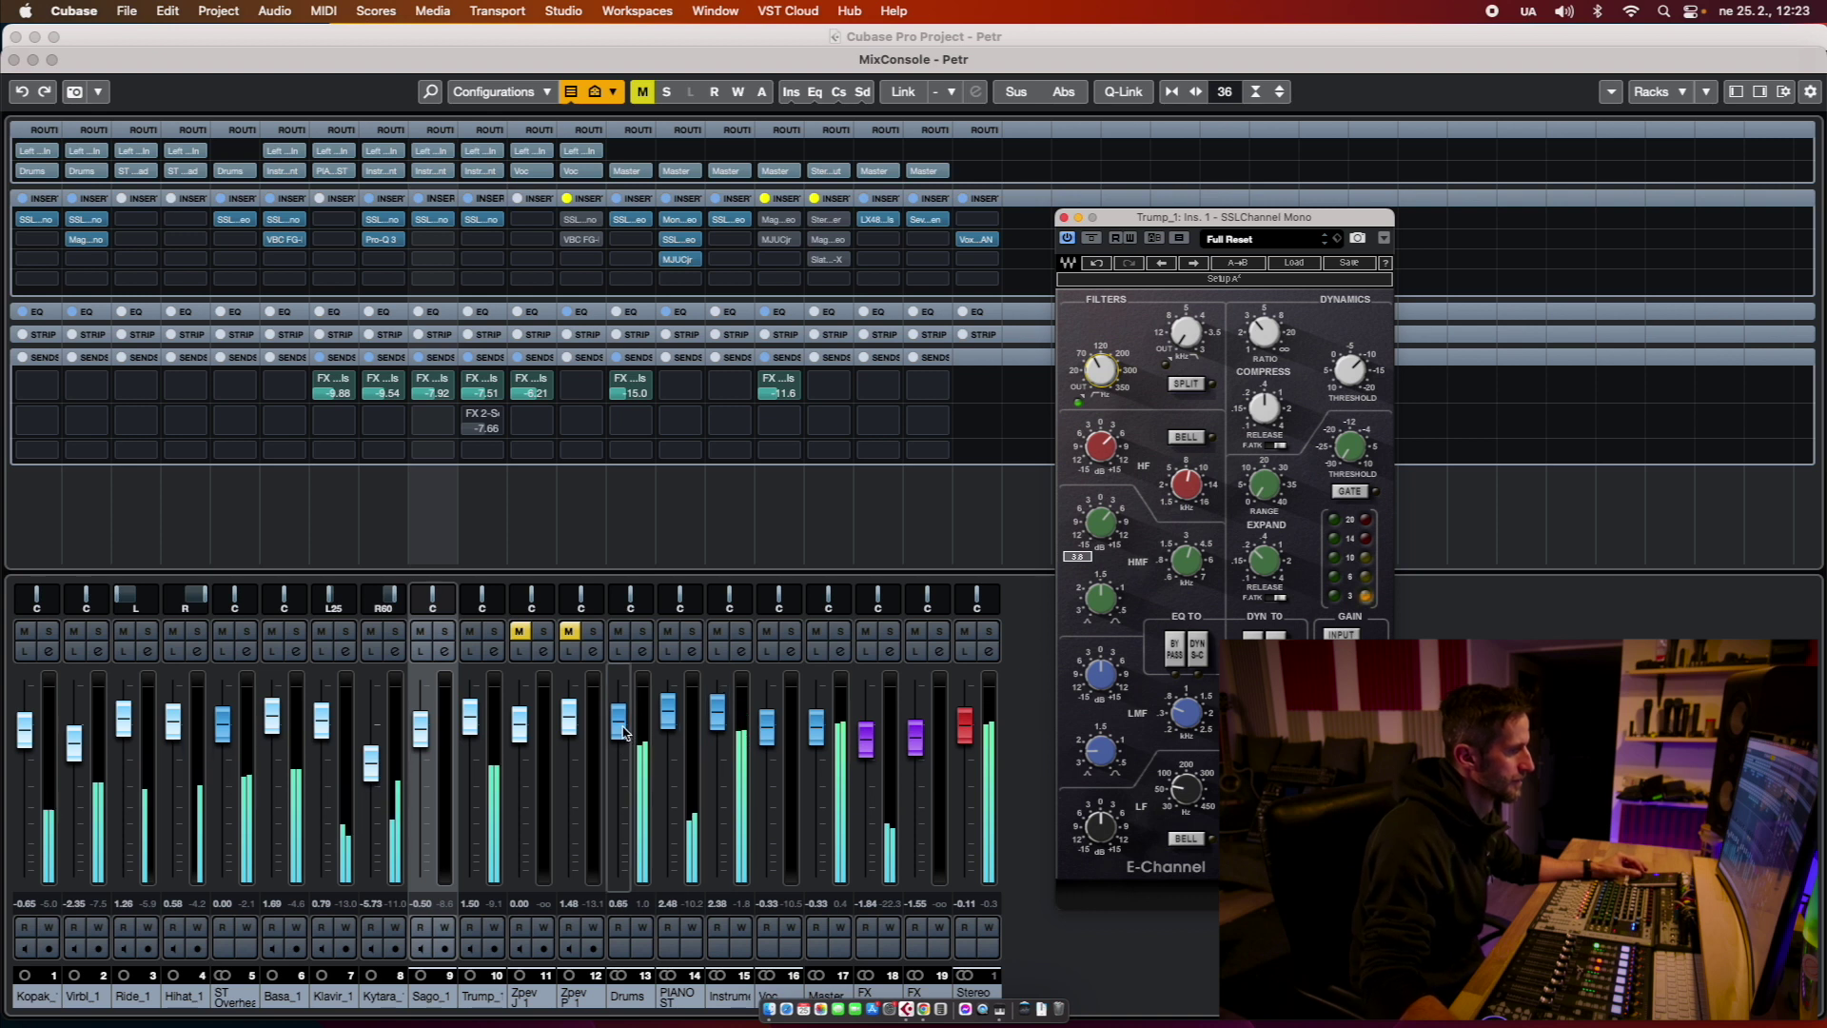
pyautogui.click(720, 714)
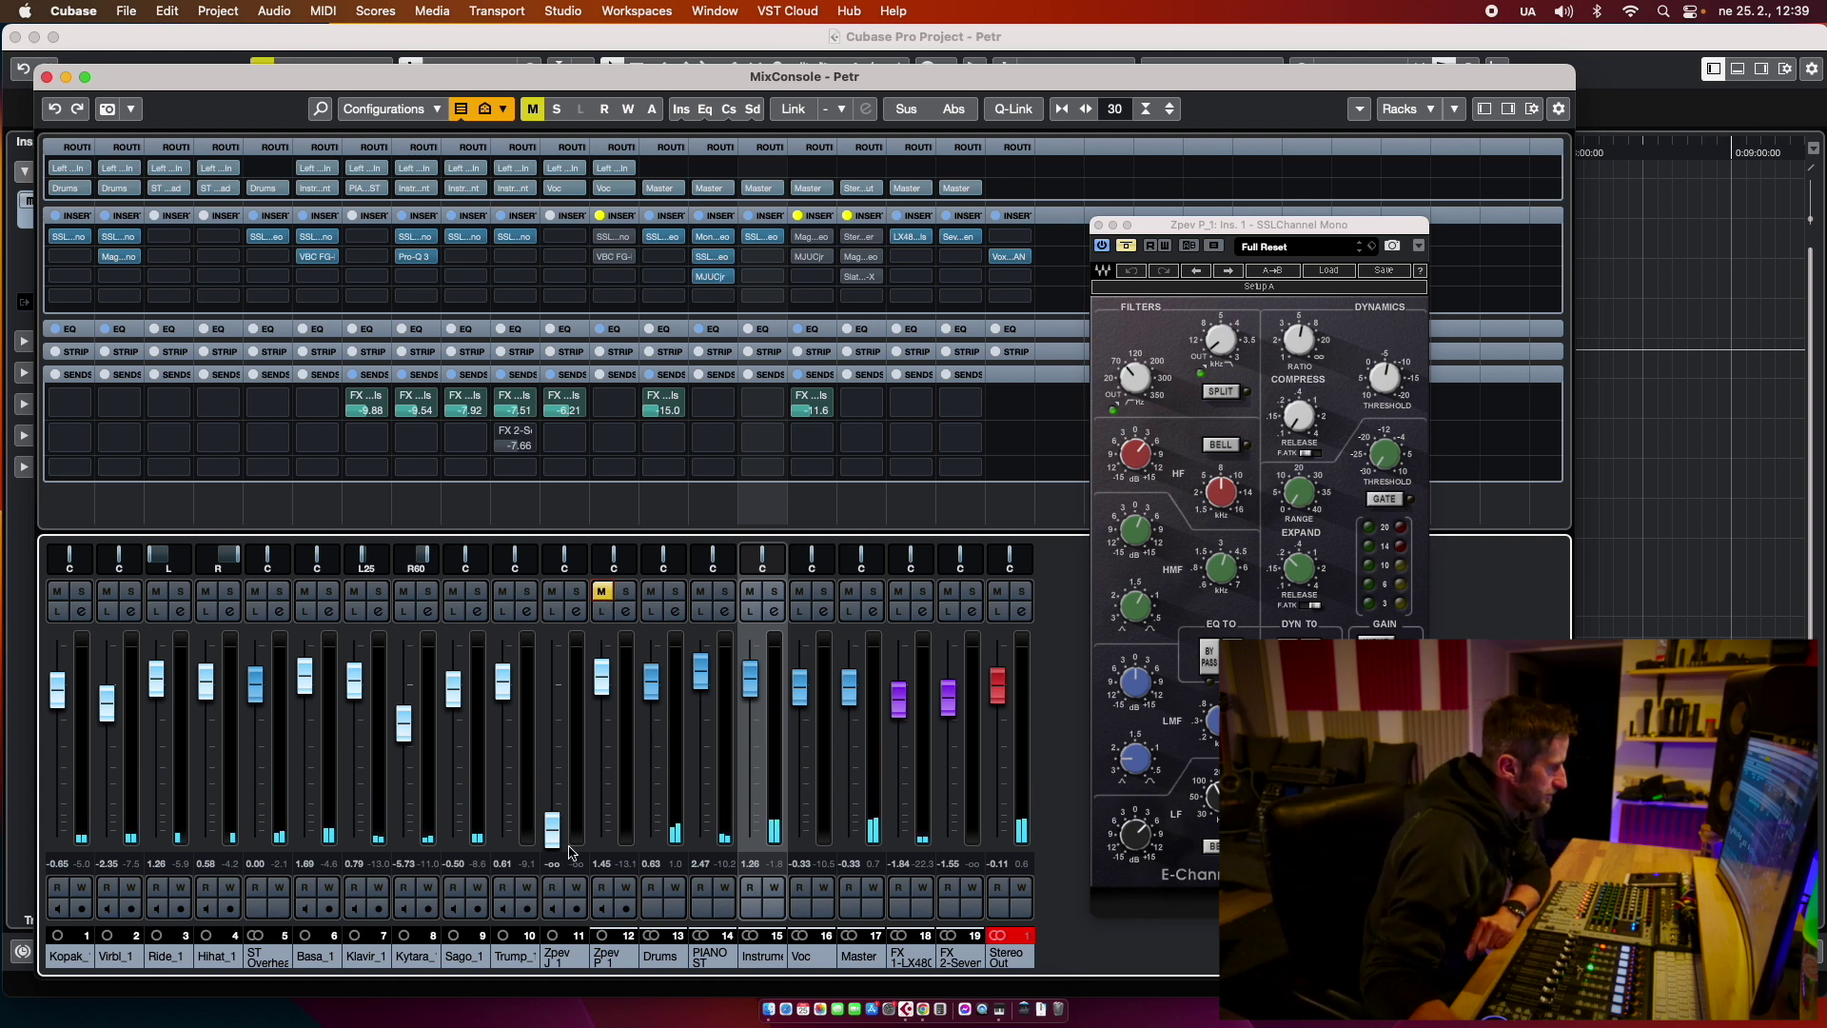
# Step: Solo Zpev P_1, activate its SSLChannel Mono insert and place the plug-in window beside the channels
pyautogui.click(623, 592)
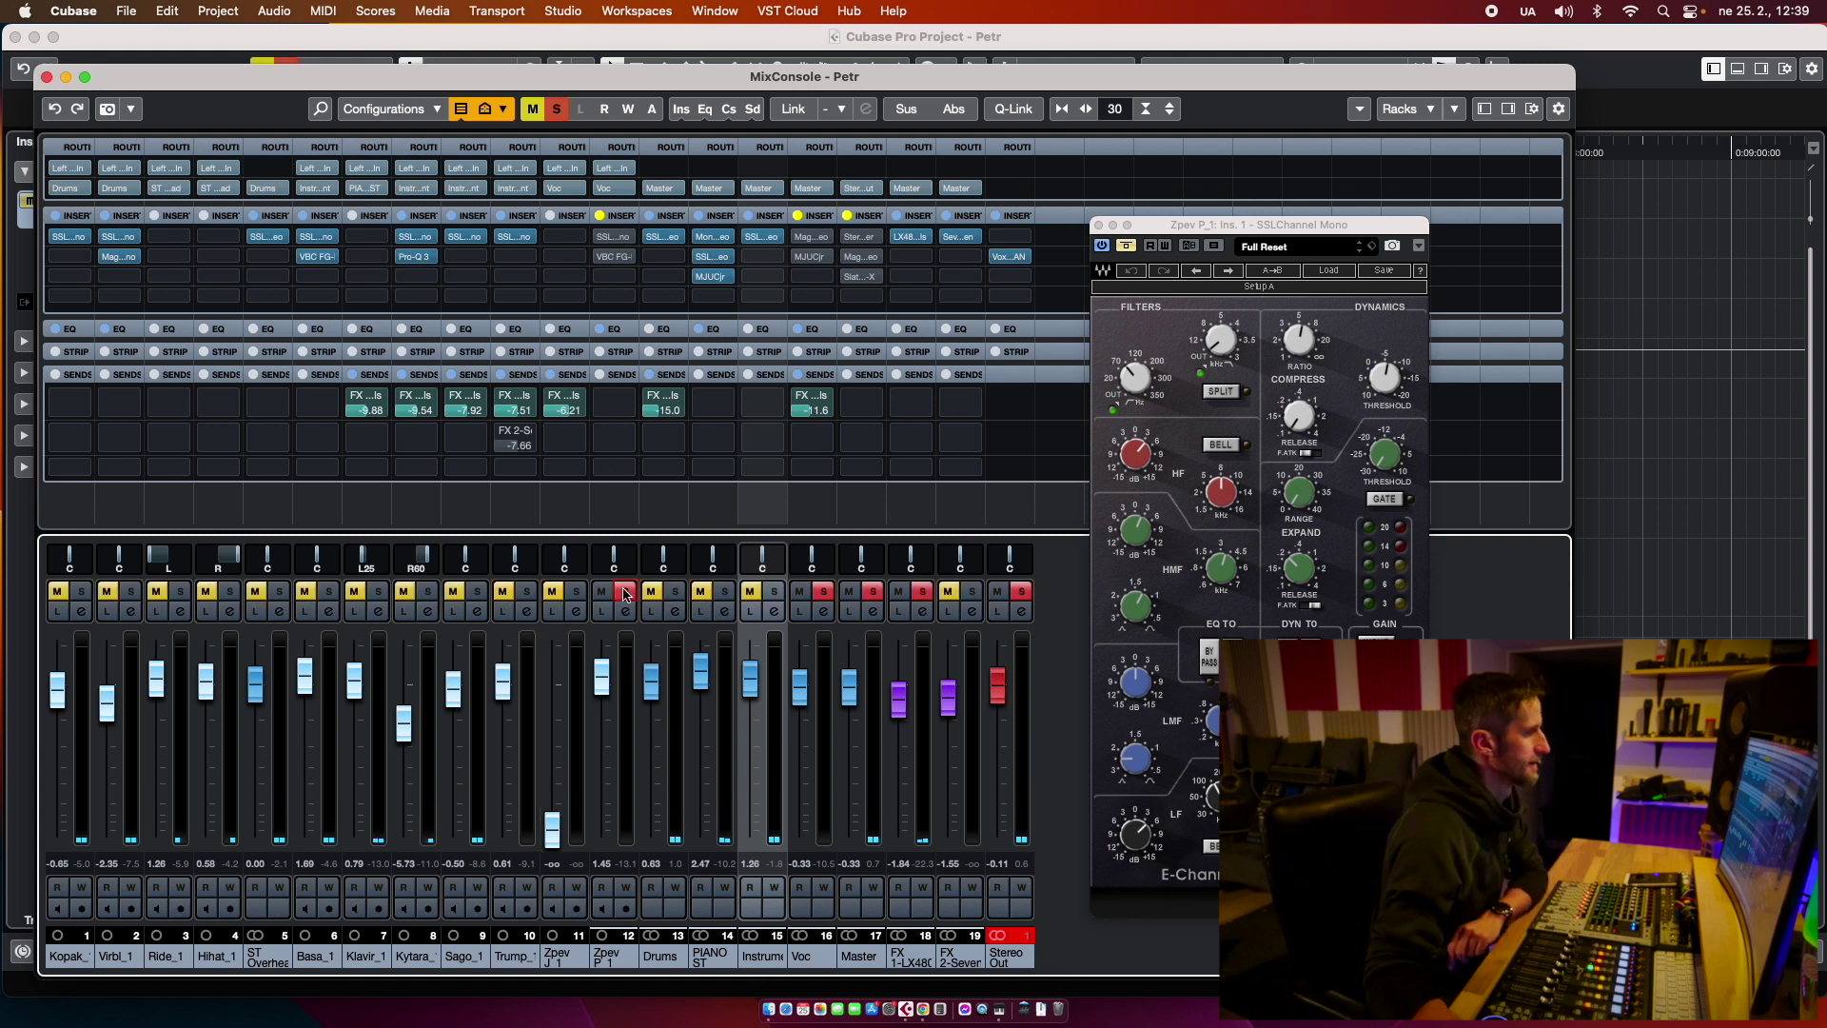
pyautogui.click(614, 238)
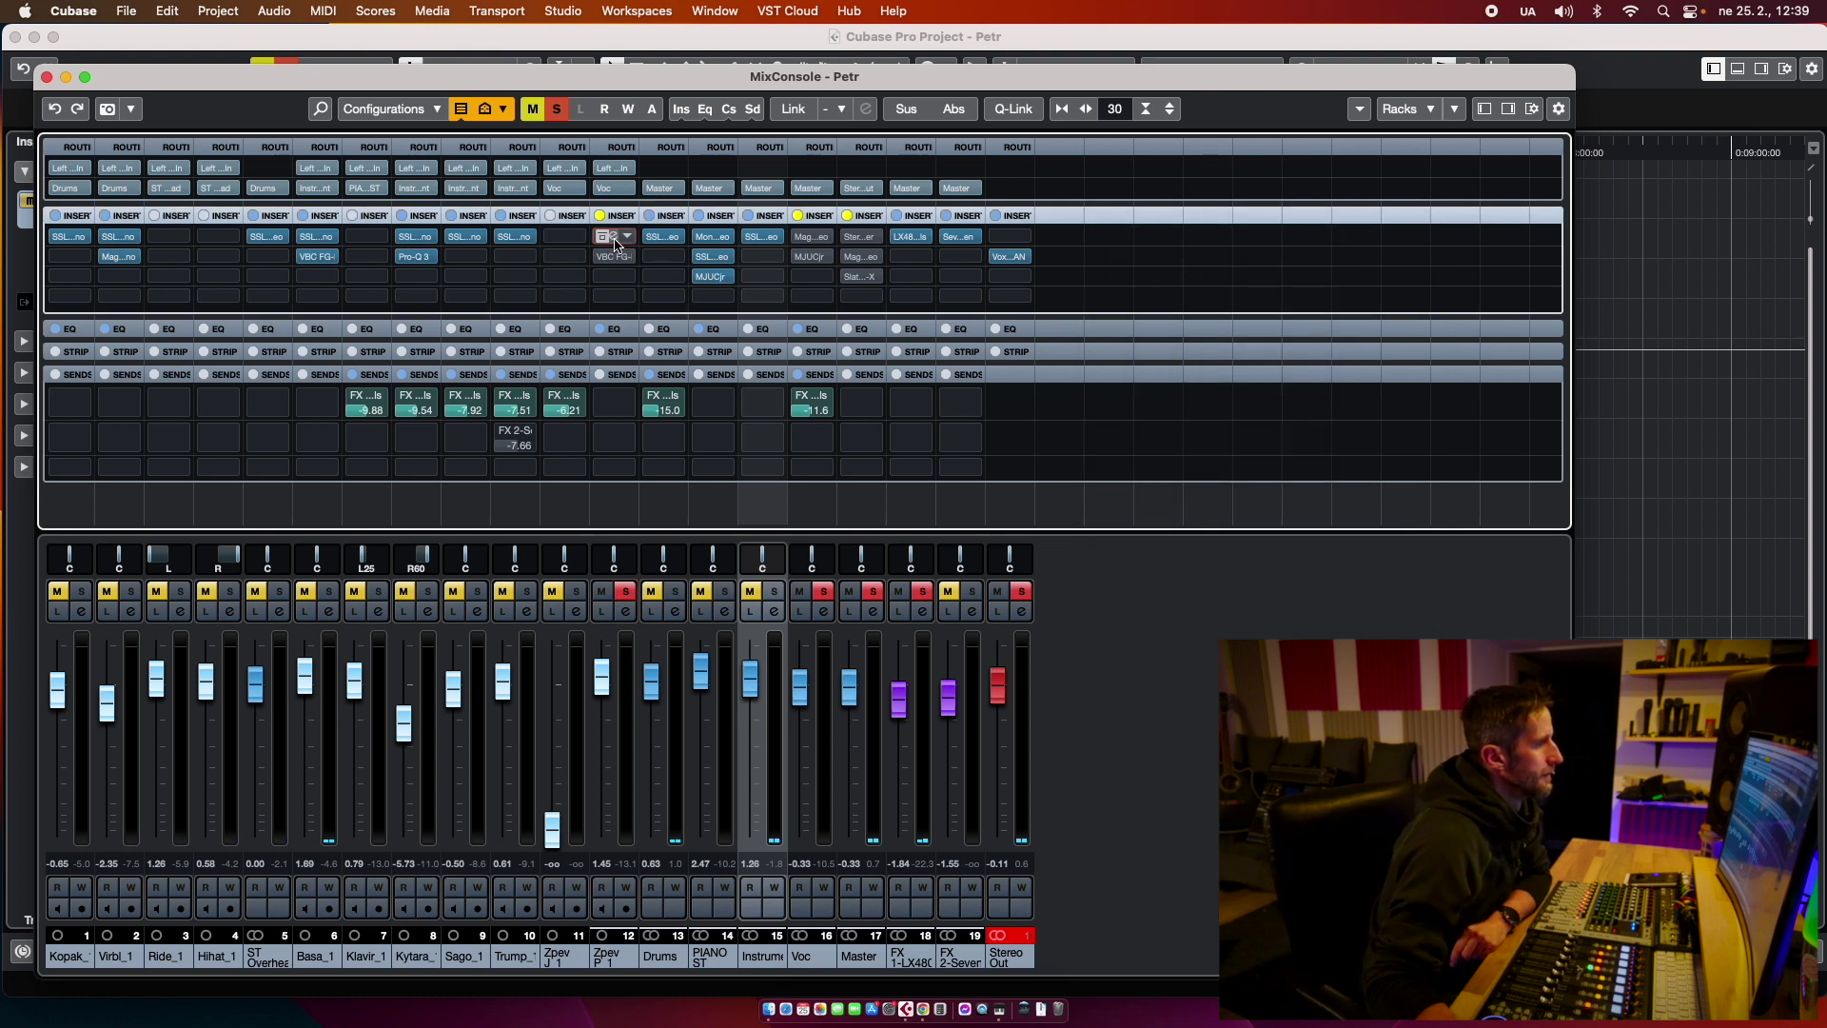
pyautogui.click(612, 238)
pyautogui.click(605, 240)
pyautogui.moveTo(1226, 231); pyautogui.dragTo(1190, 188)
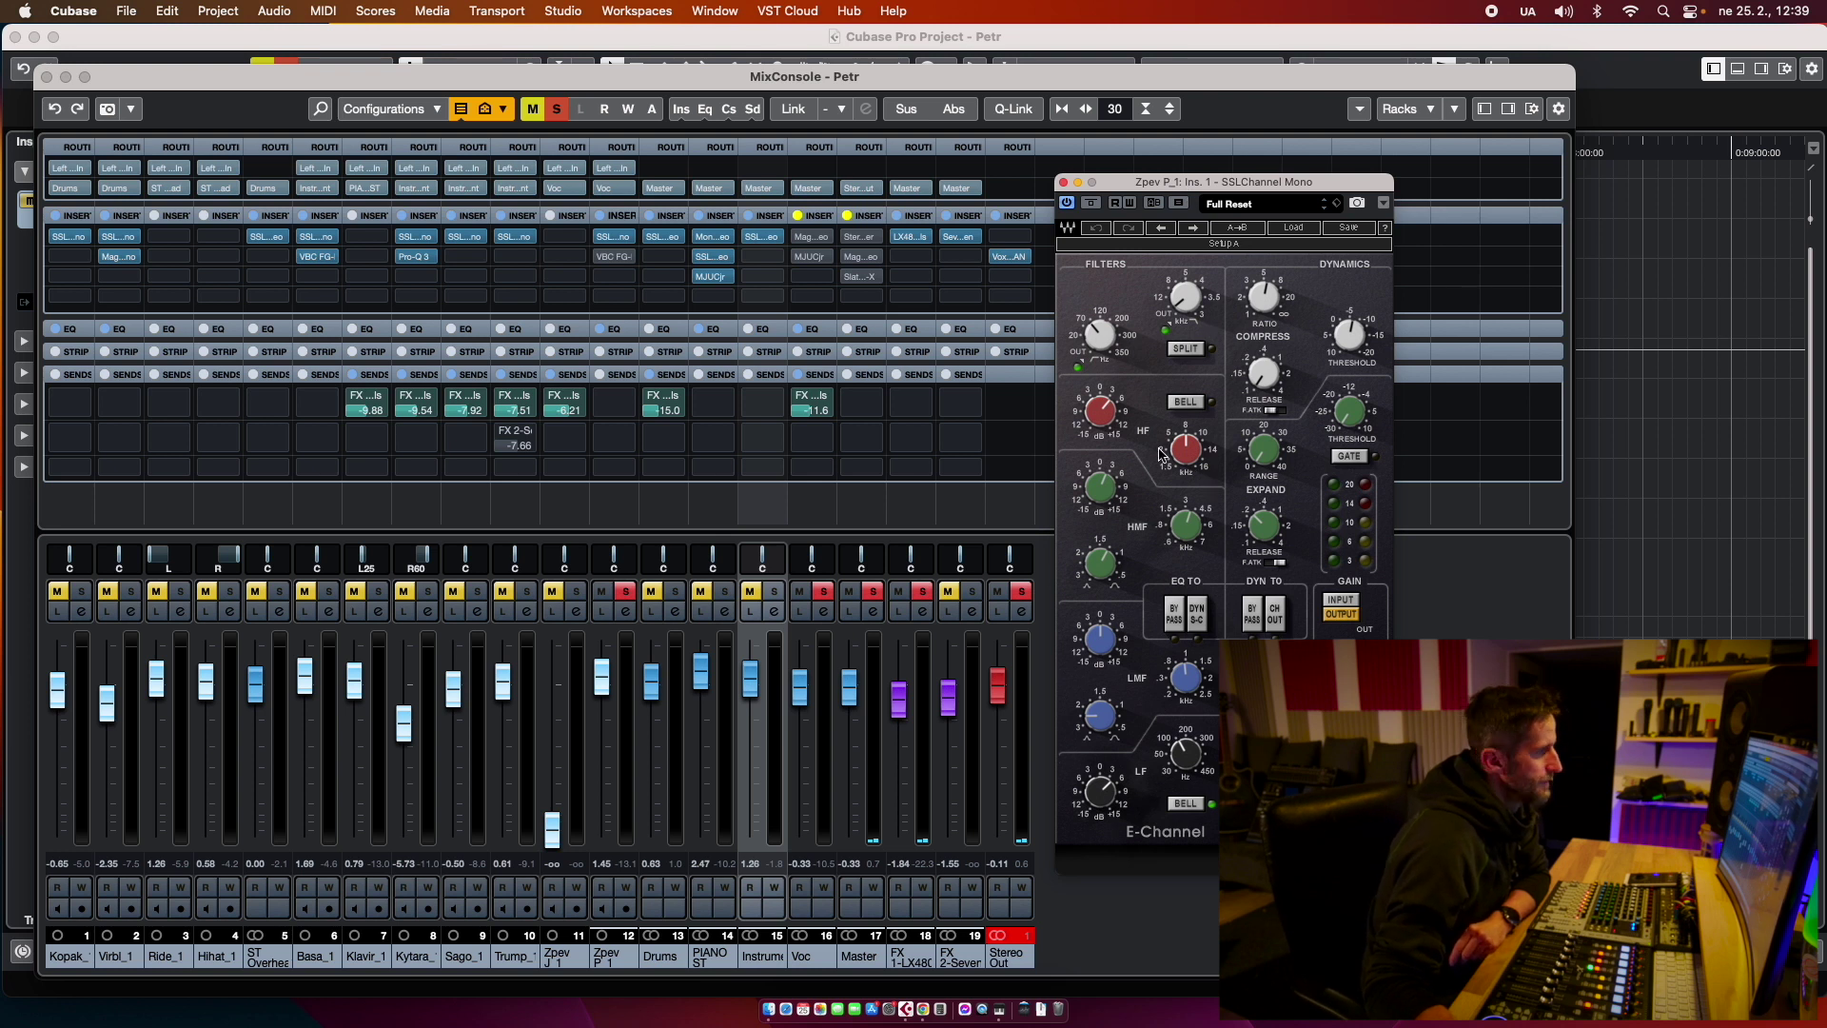
# Step: Activate the VBC FG-MU compressor insert on Zpev P_1, return to the MixConsole and close the compressor window
pyautogui.click(605, 259)
pyautogui.moveTo(723, 473); pyautogui.dragTo(1282, 479)
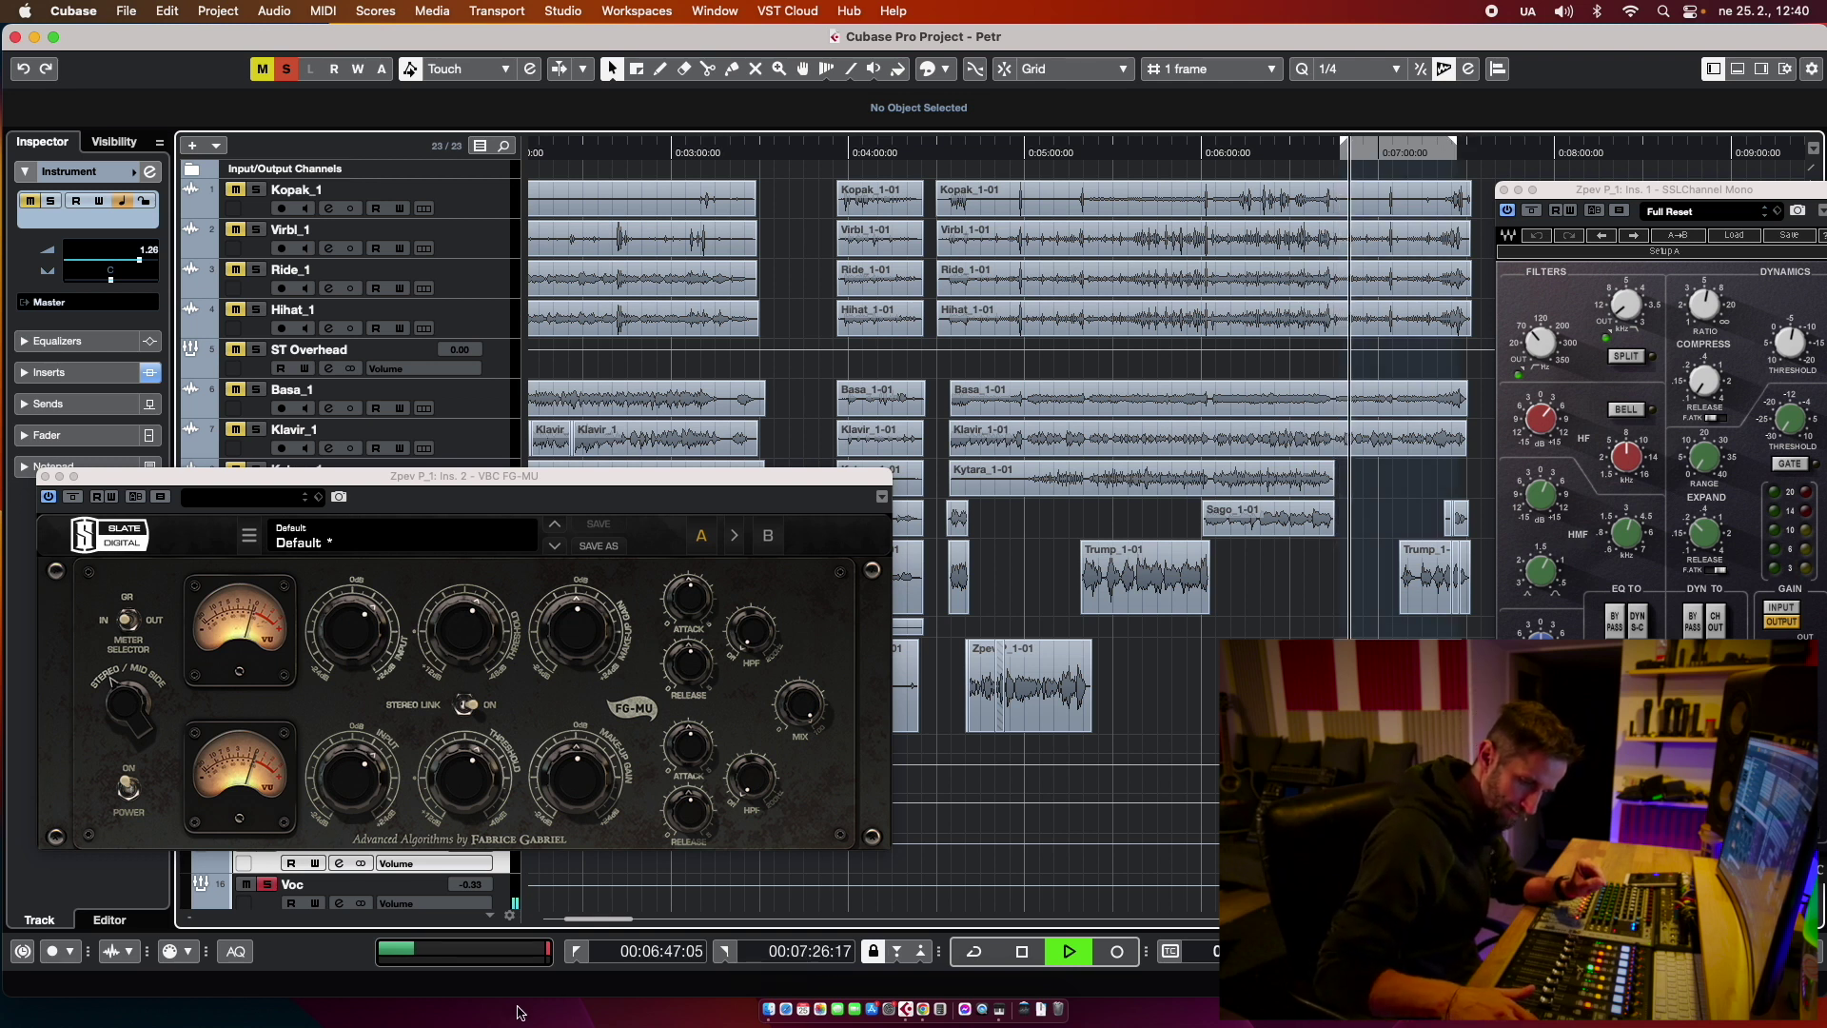
pyautogui.press('F3')
pyautogui.press('F3')
pyautogui.press('F3')
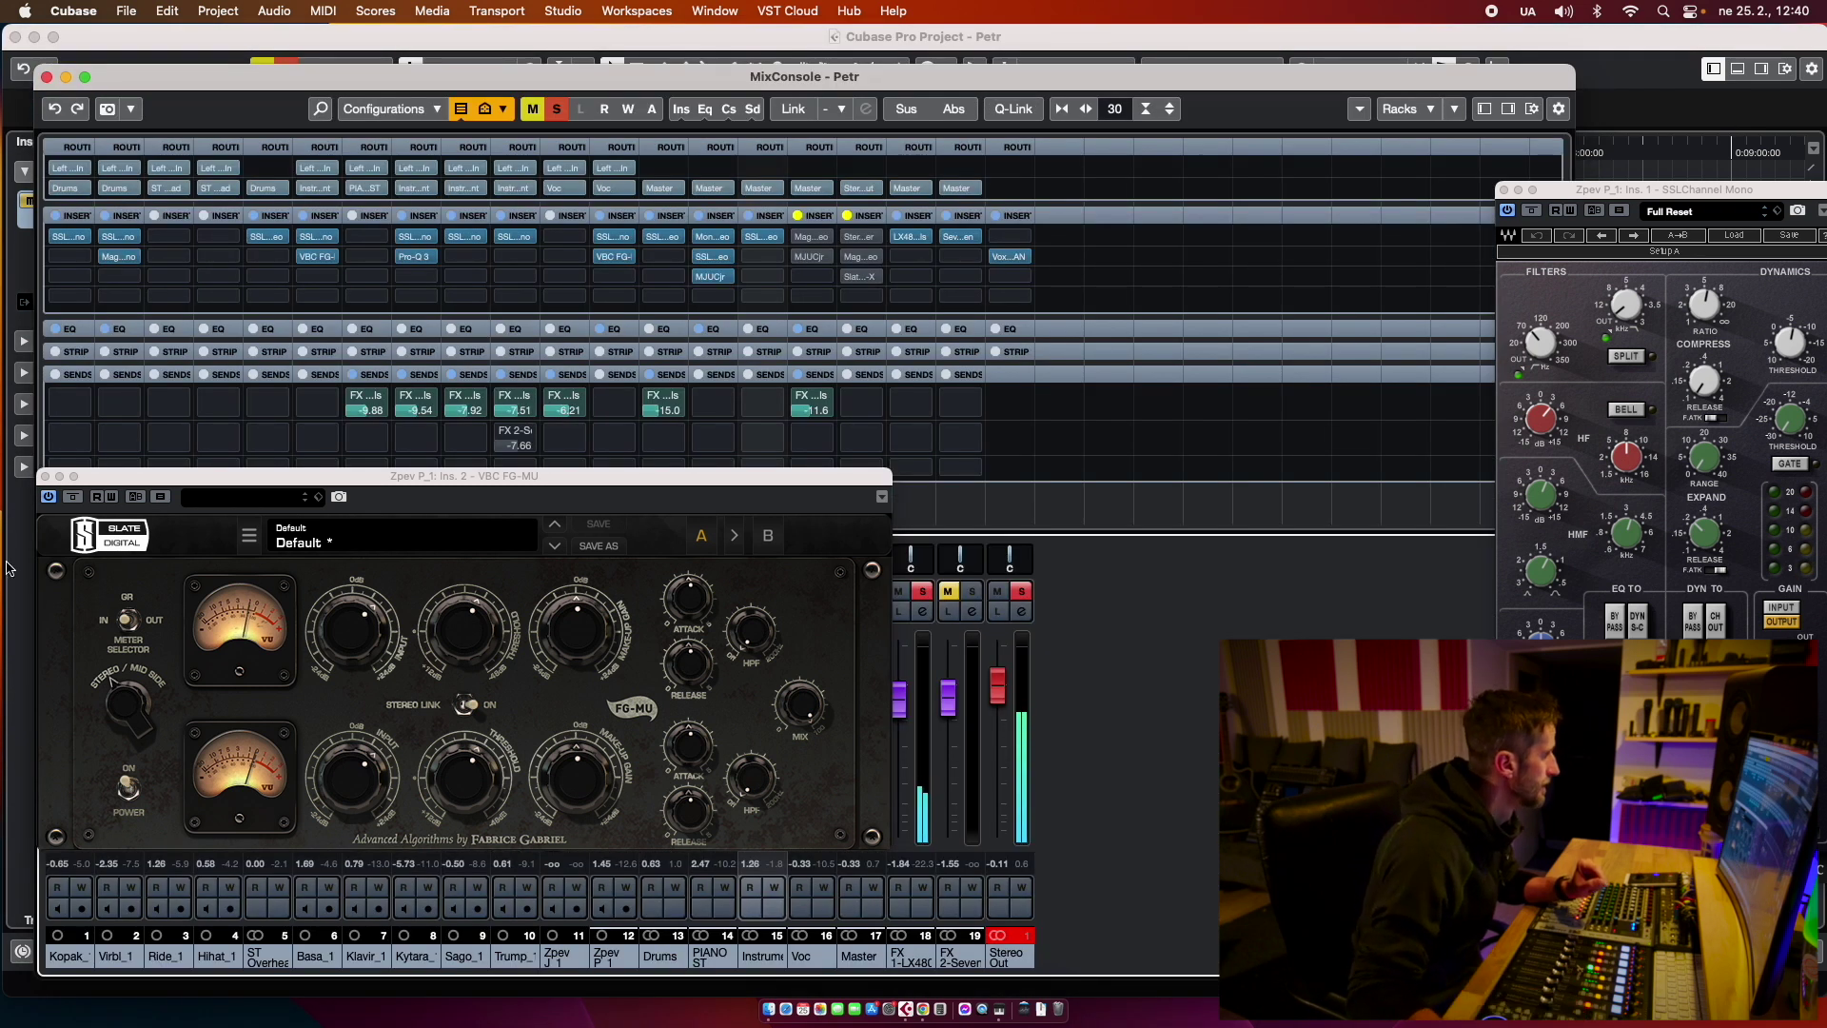
pyautogui.click(44, 476)
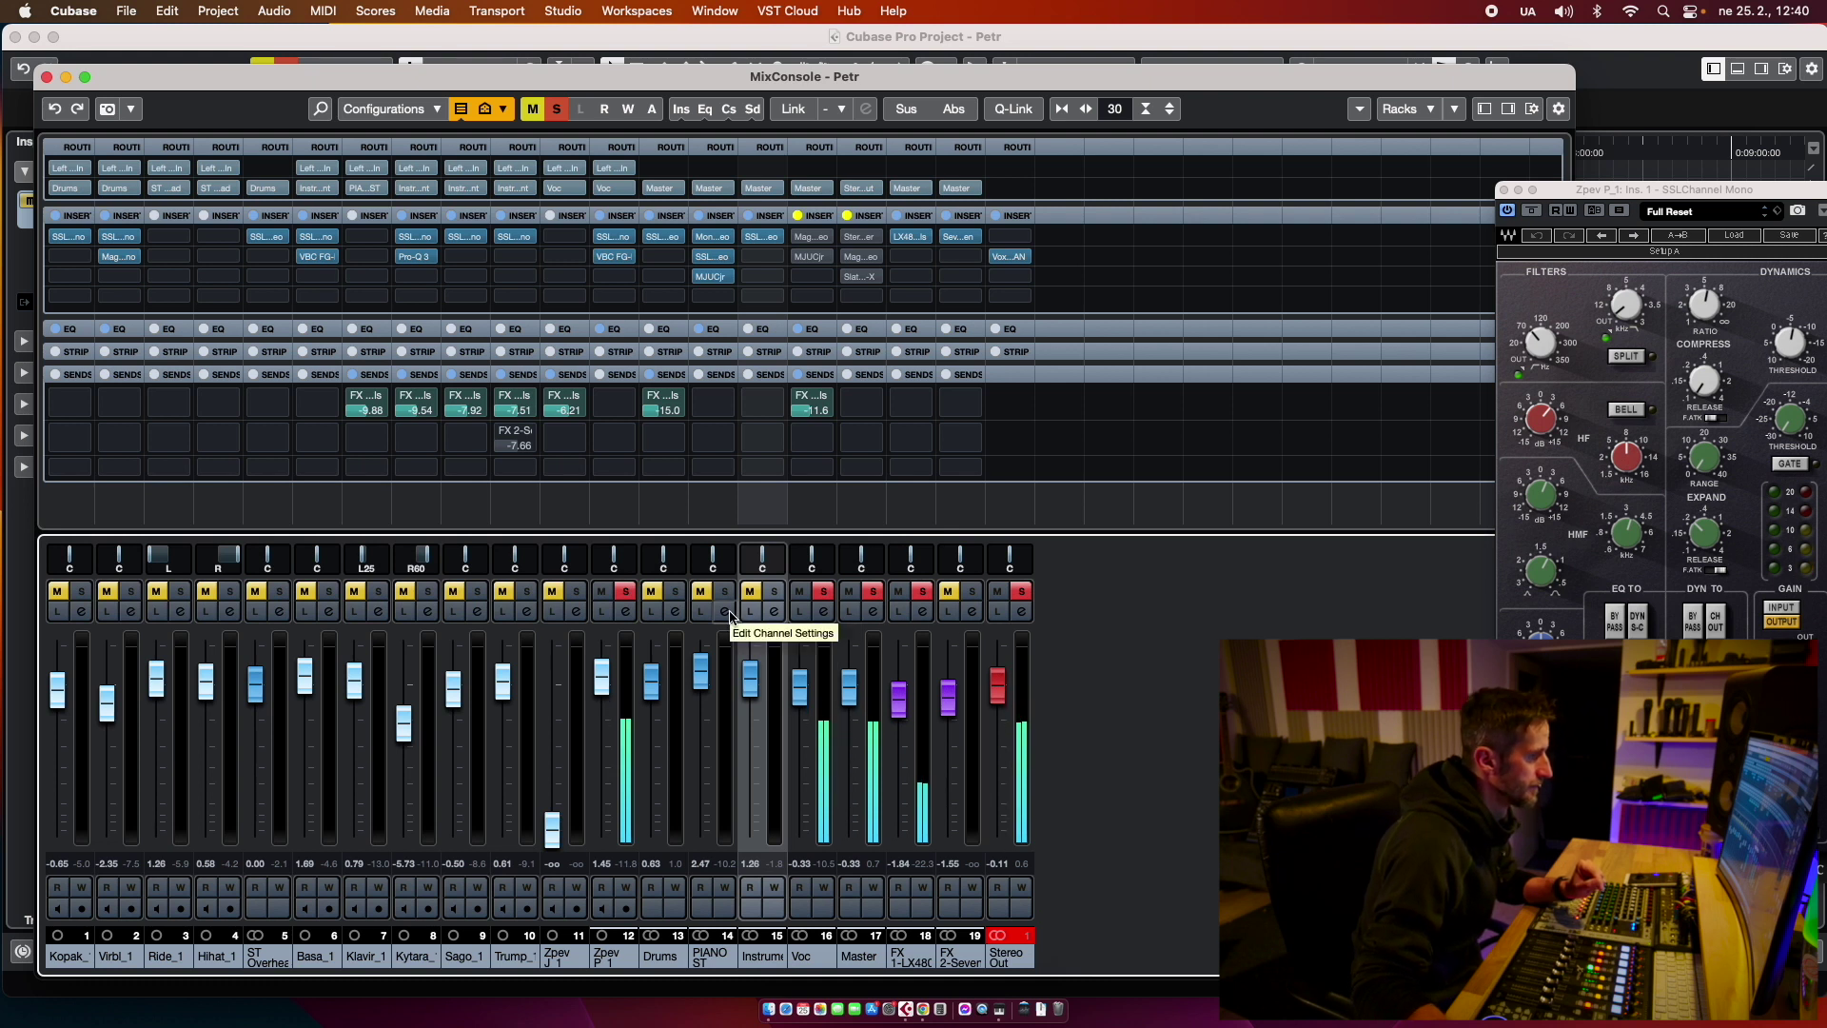
# Step: Solo the FX 2 channel, bring Zpev P_1's SSLChannel Mono window back beside the channels and reopen its VBC FG-MU compressor
pyautogui.click(974, 593)
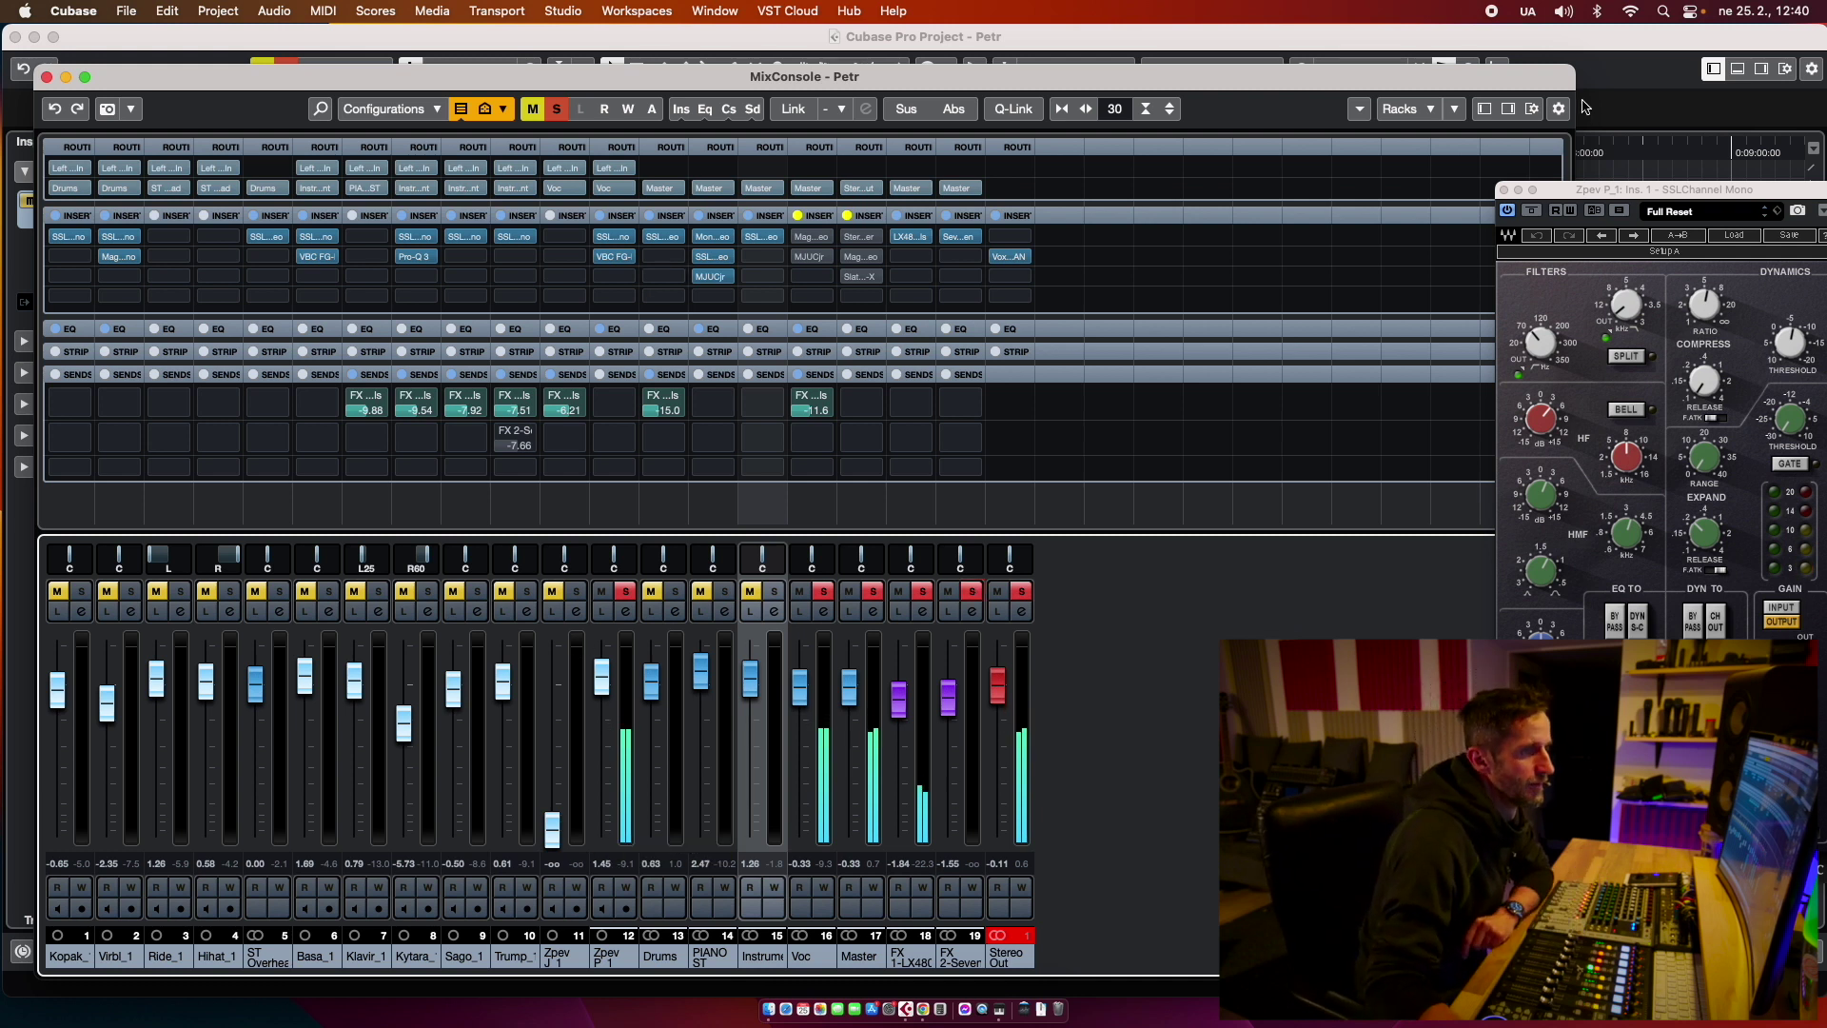
pyautogui.moveTo(1625, 192); pyautogui.dragTo(1201, 194)
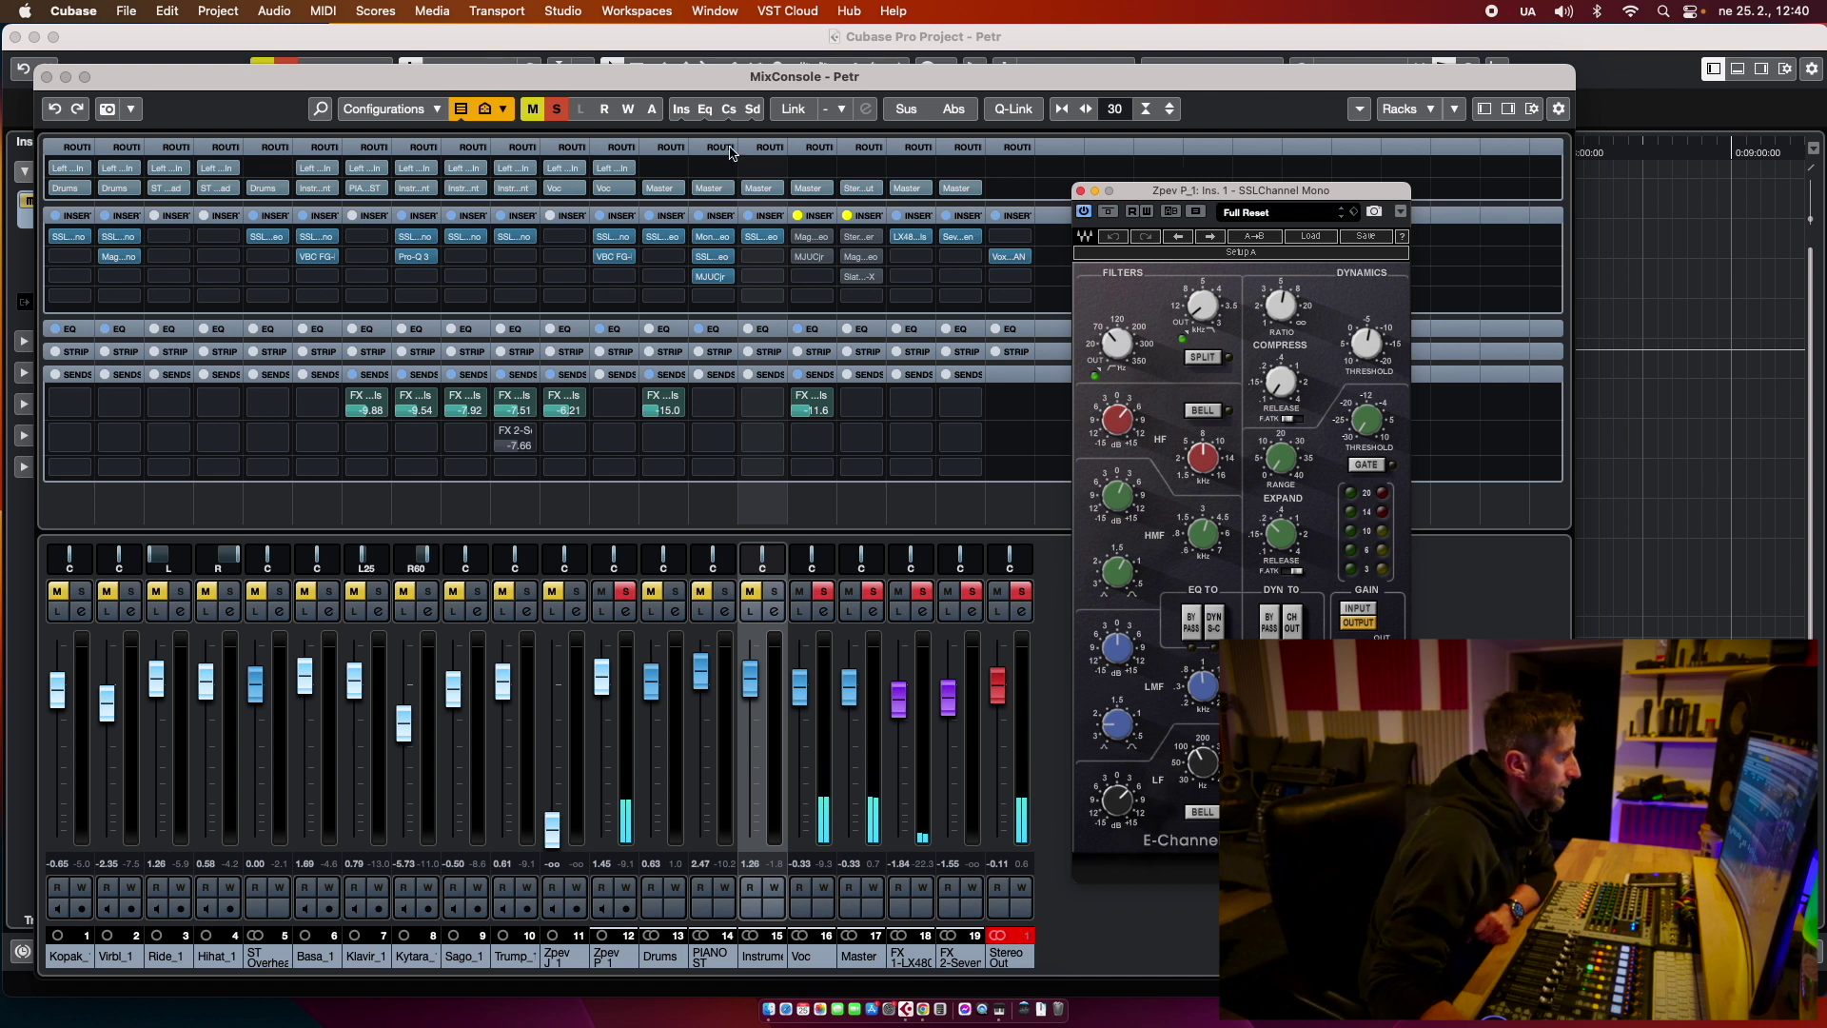
pyautogui.click(613, 257)
pyautogui.click(614, 257)
pyautogui.click(614, 257)
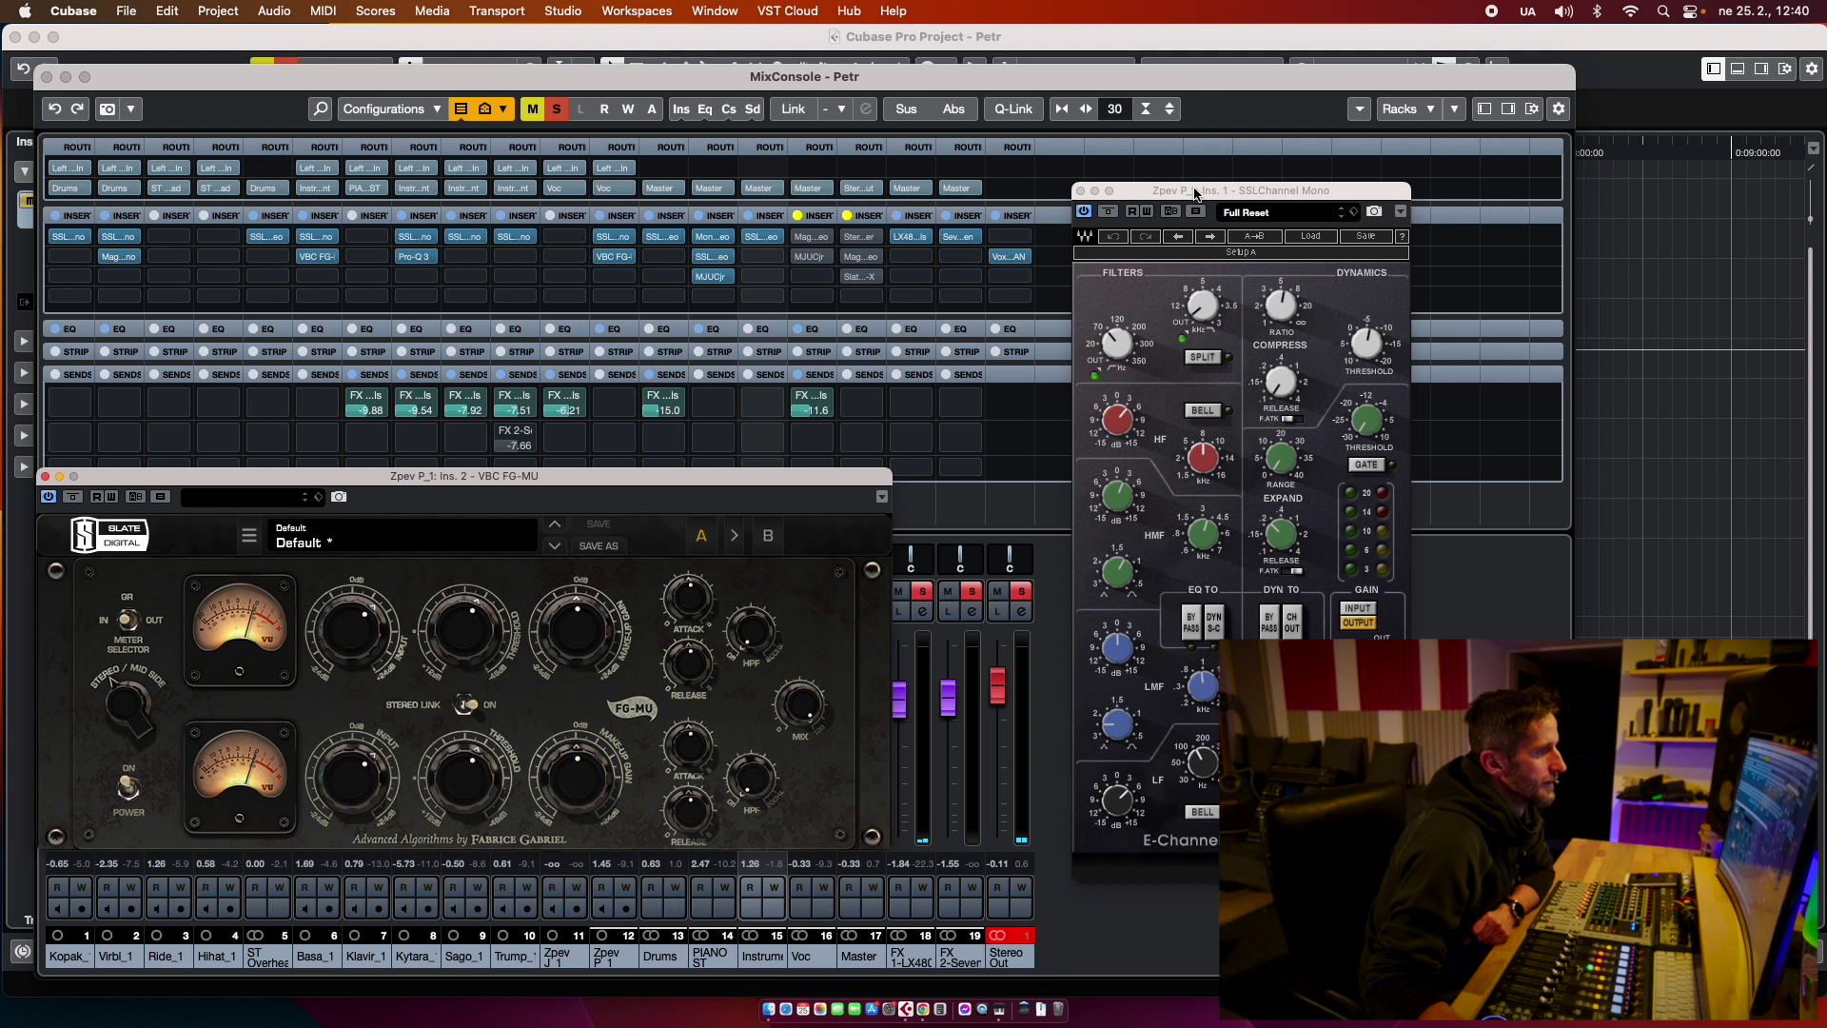
# Step: Move the Zpev P_1 SSLChannel Mono window up and adjust its HF gain, LF gain and LF frequency
pyautogui.moveTo(1195, 191); pyautogui.dragTo(1052, 96)
pyautogui.moveTo(975, 329); pyautogui.dragTo(975, 317)
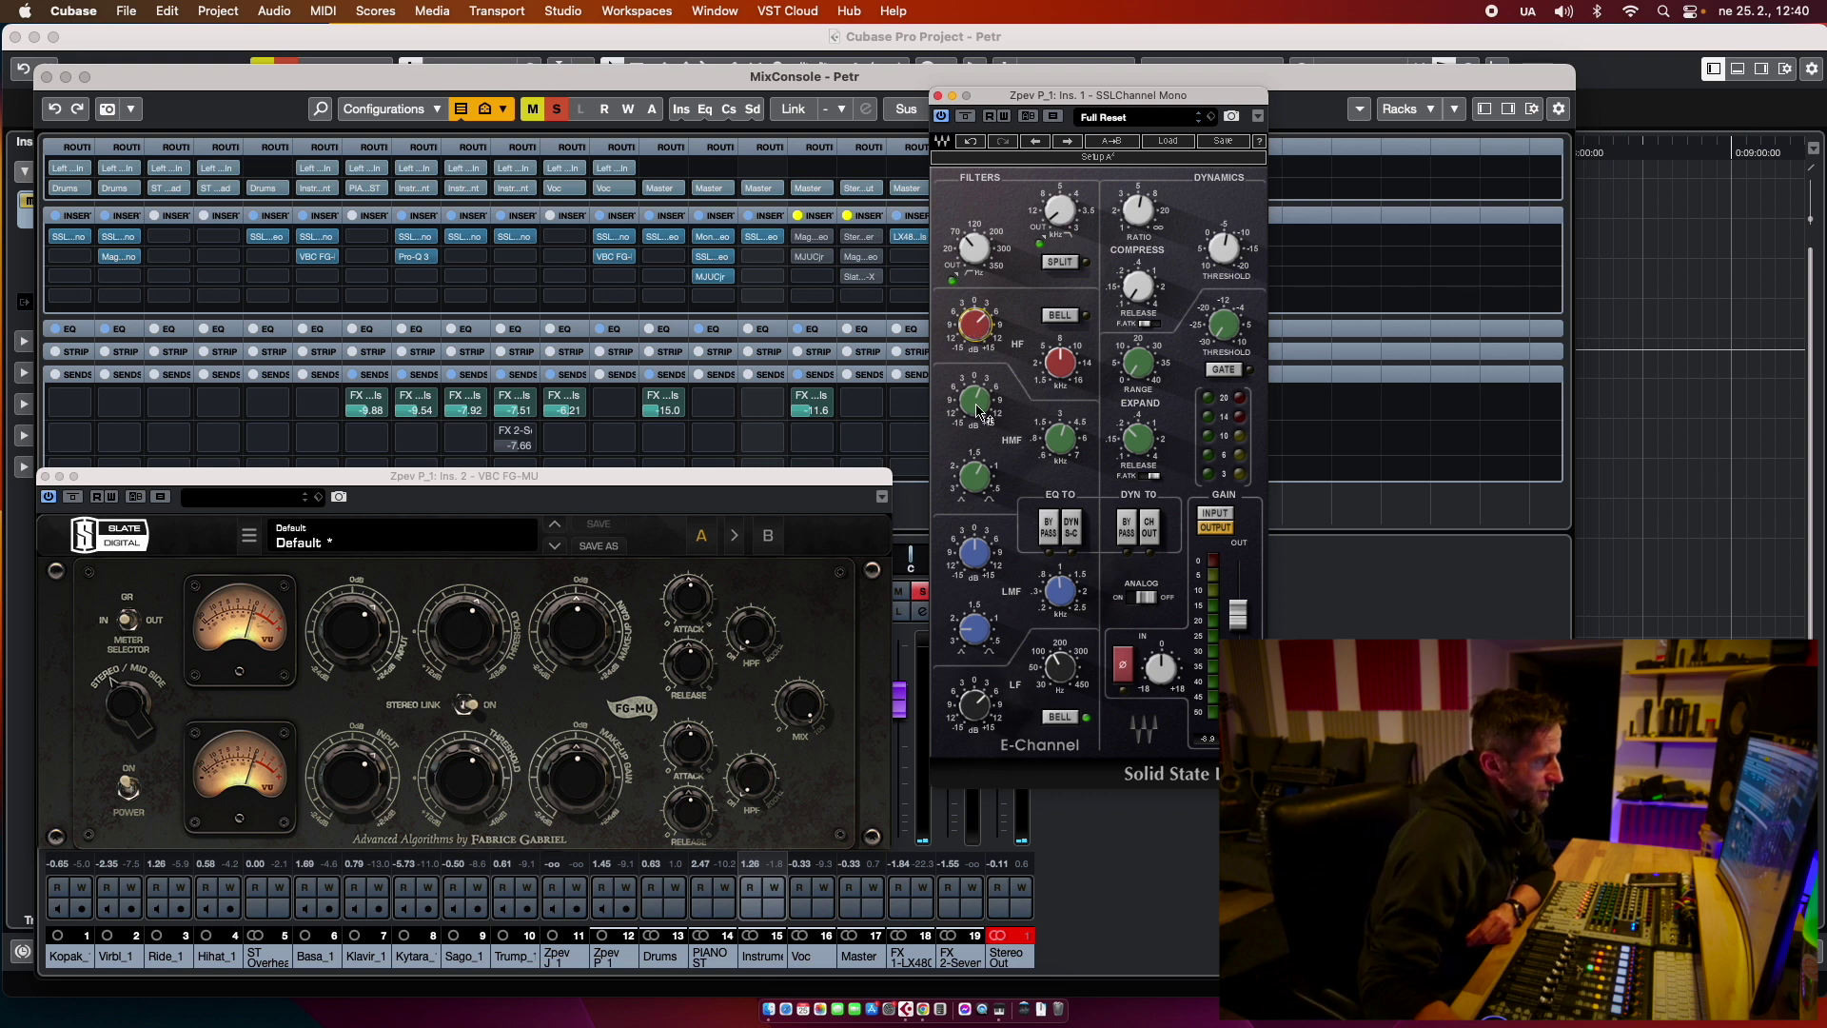
pyautogui.moveTo(978, 725); pyautogui.dragTo(978, 704)
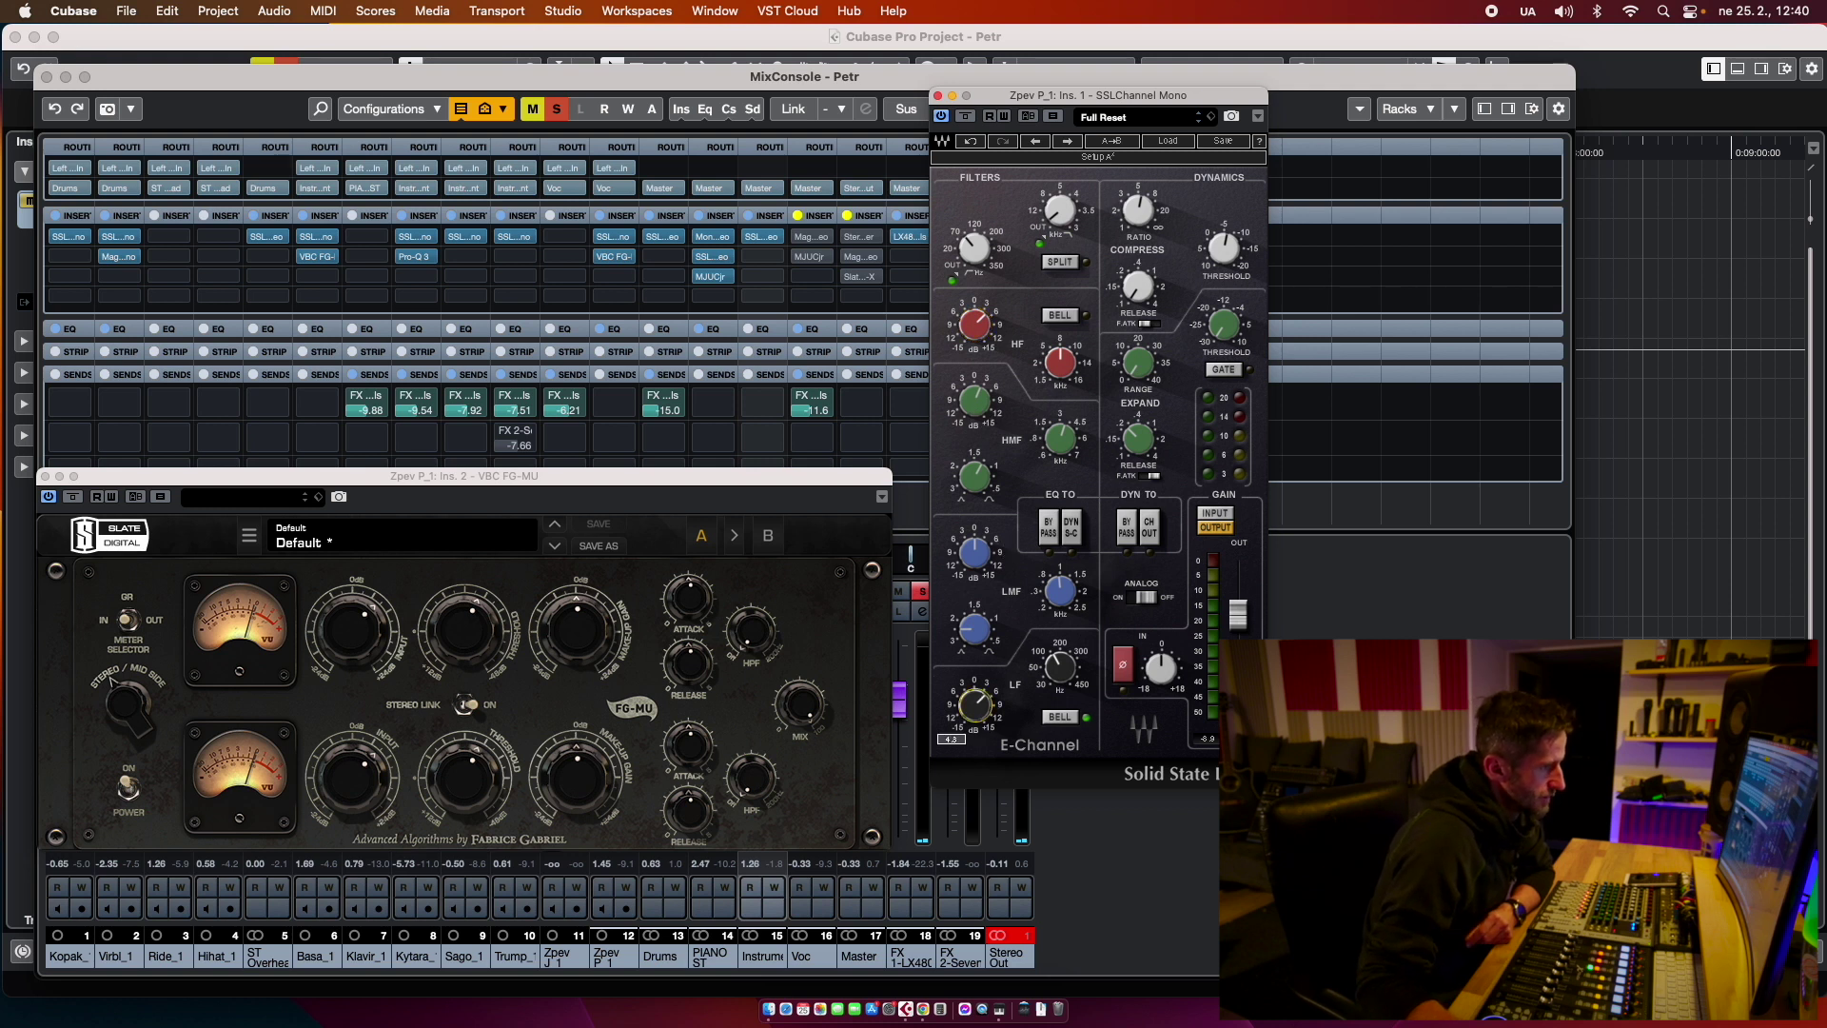
pyautogui.moveTo(1082, 676); pyautogui.dragTo(1082, 661)
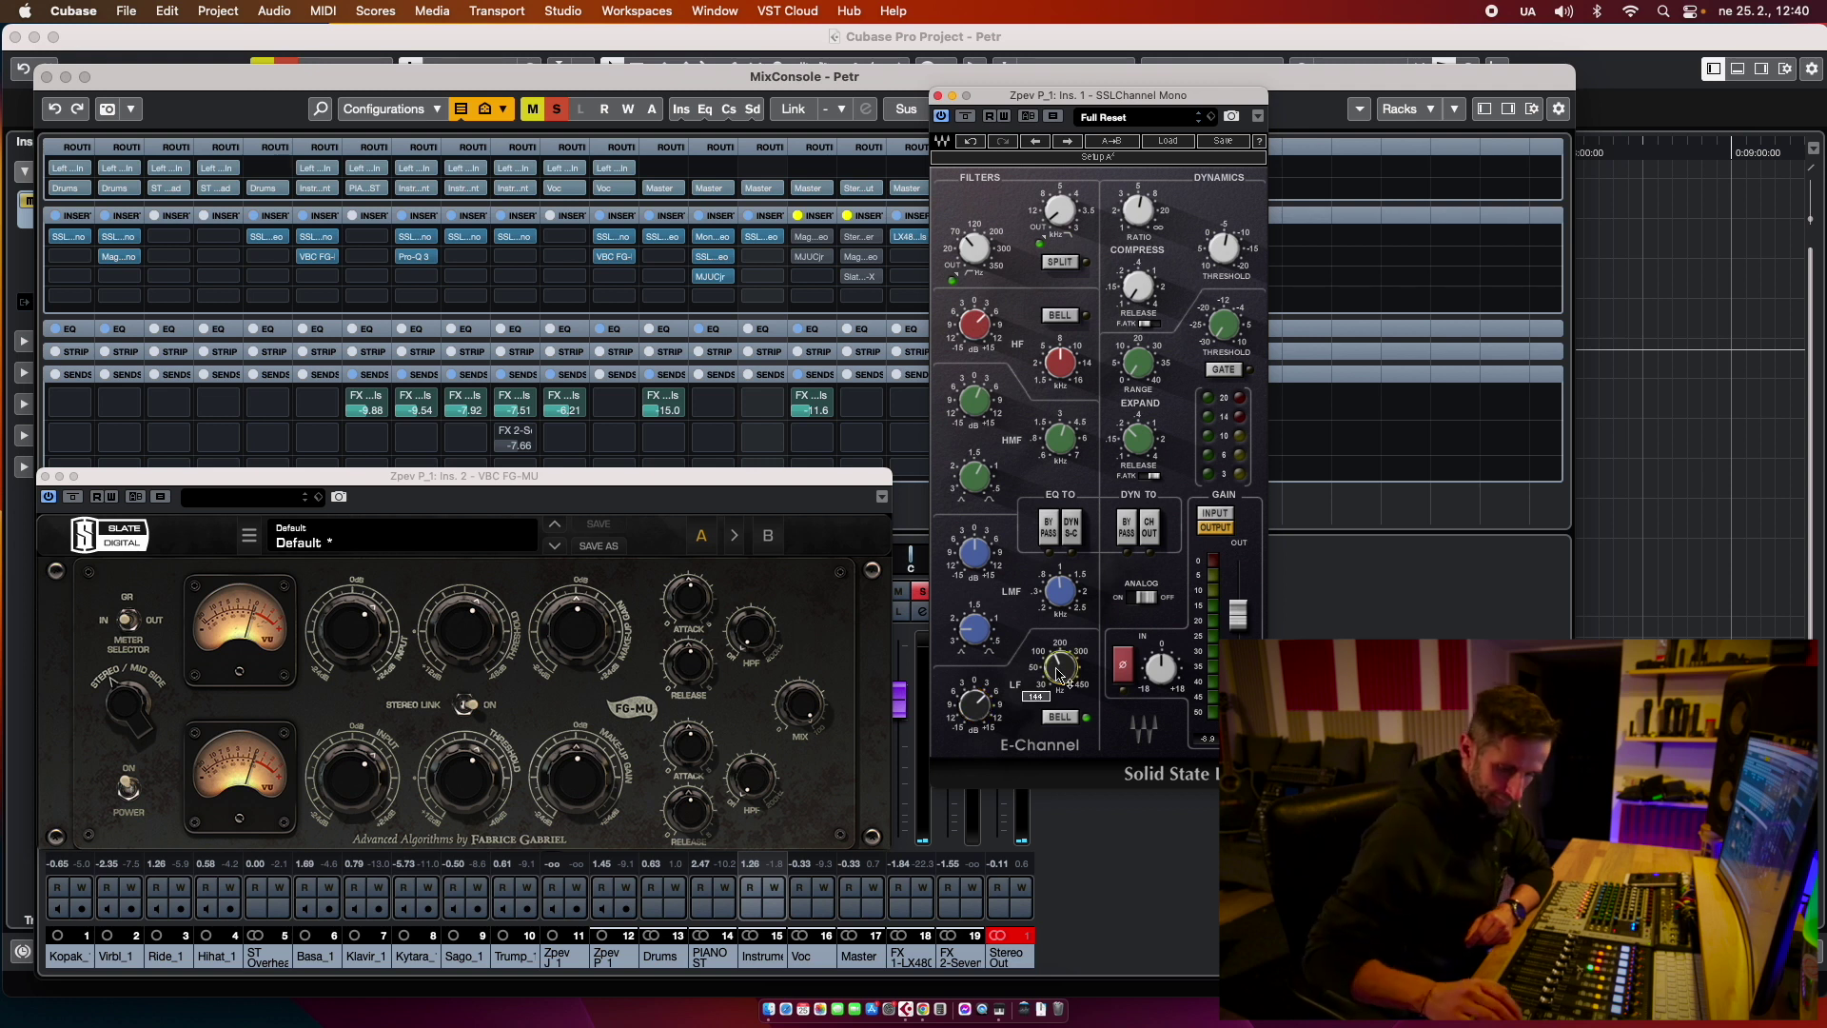
# Step: Move Zpev P_1's VBC FG-MU window over the SSLChannel window and check its input level setting
pyautogui.moveTo(563, 480); pyautogui.dragTo(1177, 460)
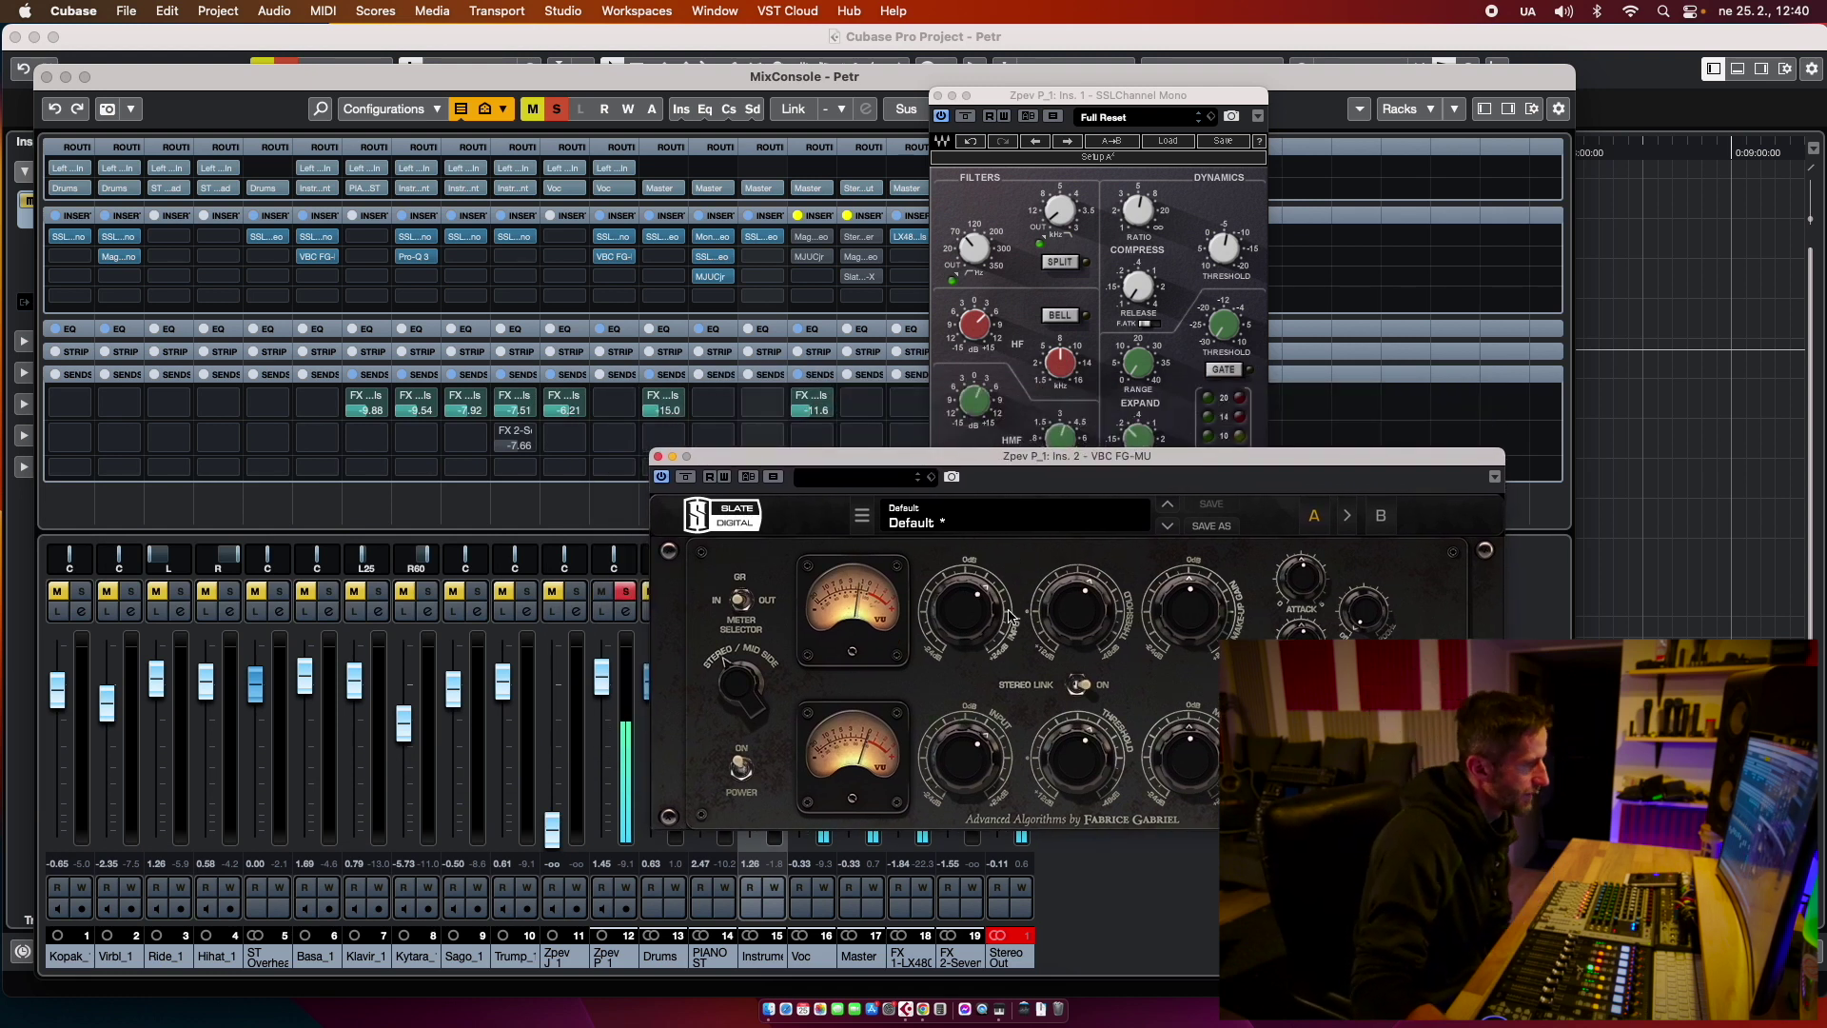
pyautogui.click(1060, 609)
pyautogui.click(970, 630)
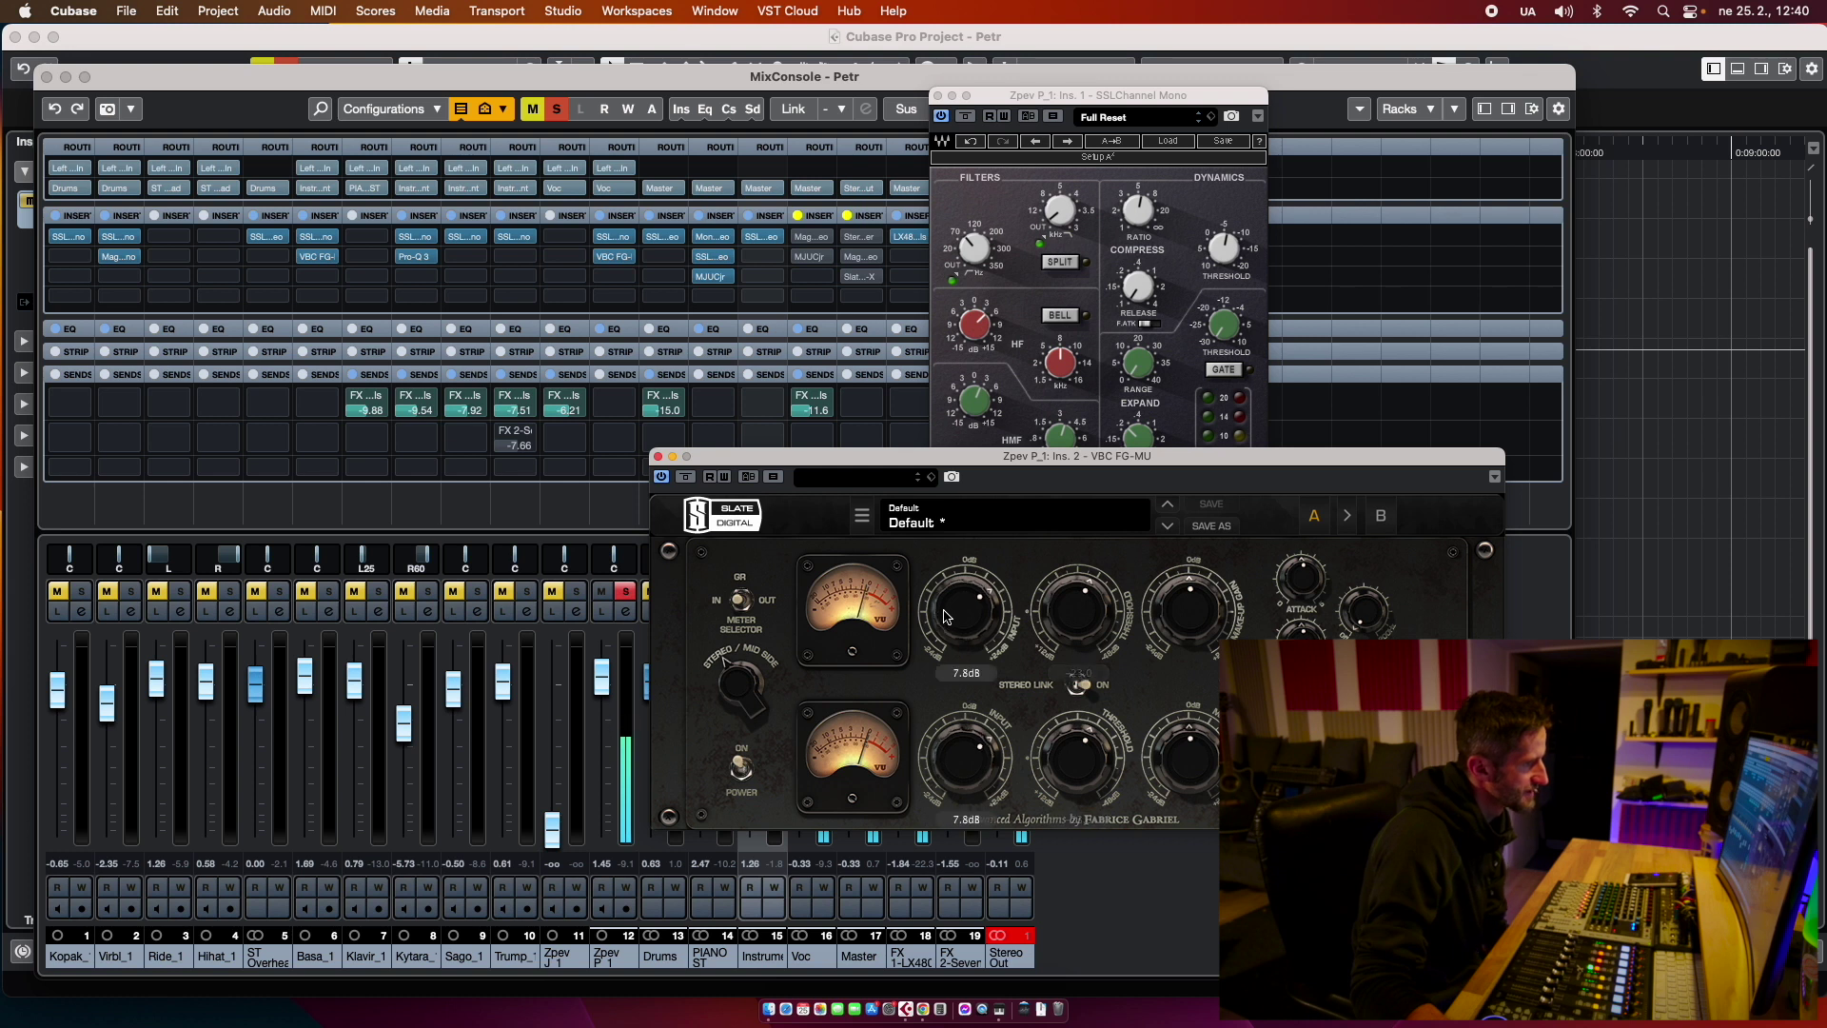
# Step: Compare Zpev P_1 with the VBC FG-MU bypassed and active, leave it active and close its window
pyautogui.click(687, 477)
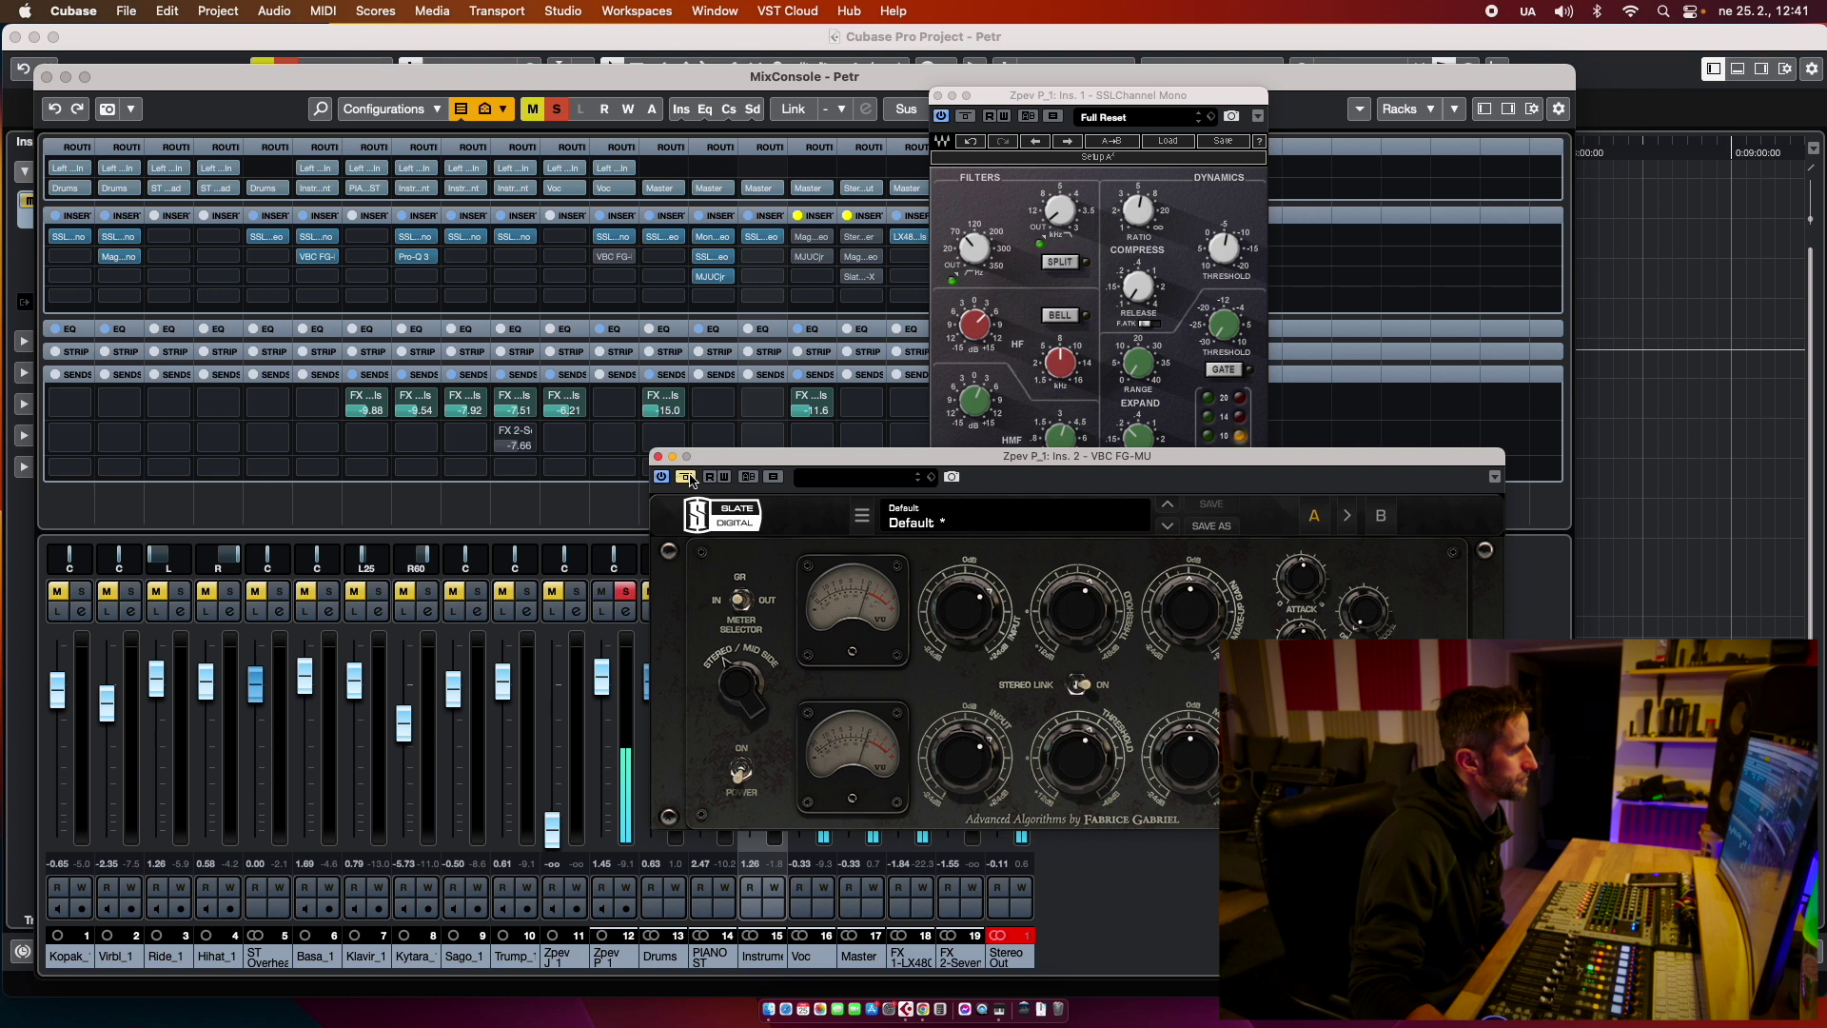
pyautogui.click(686, 478)
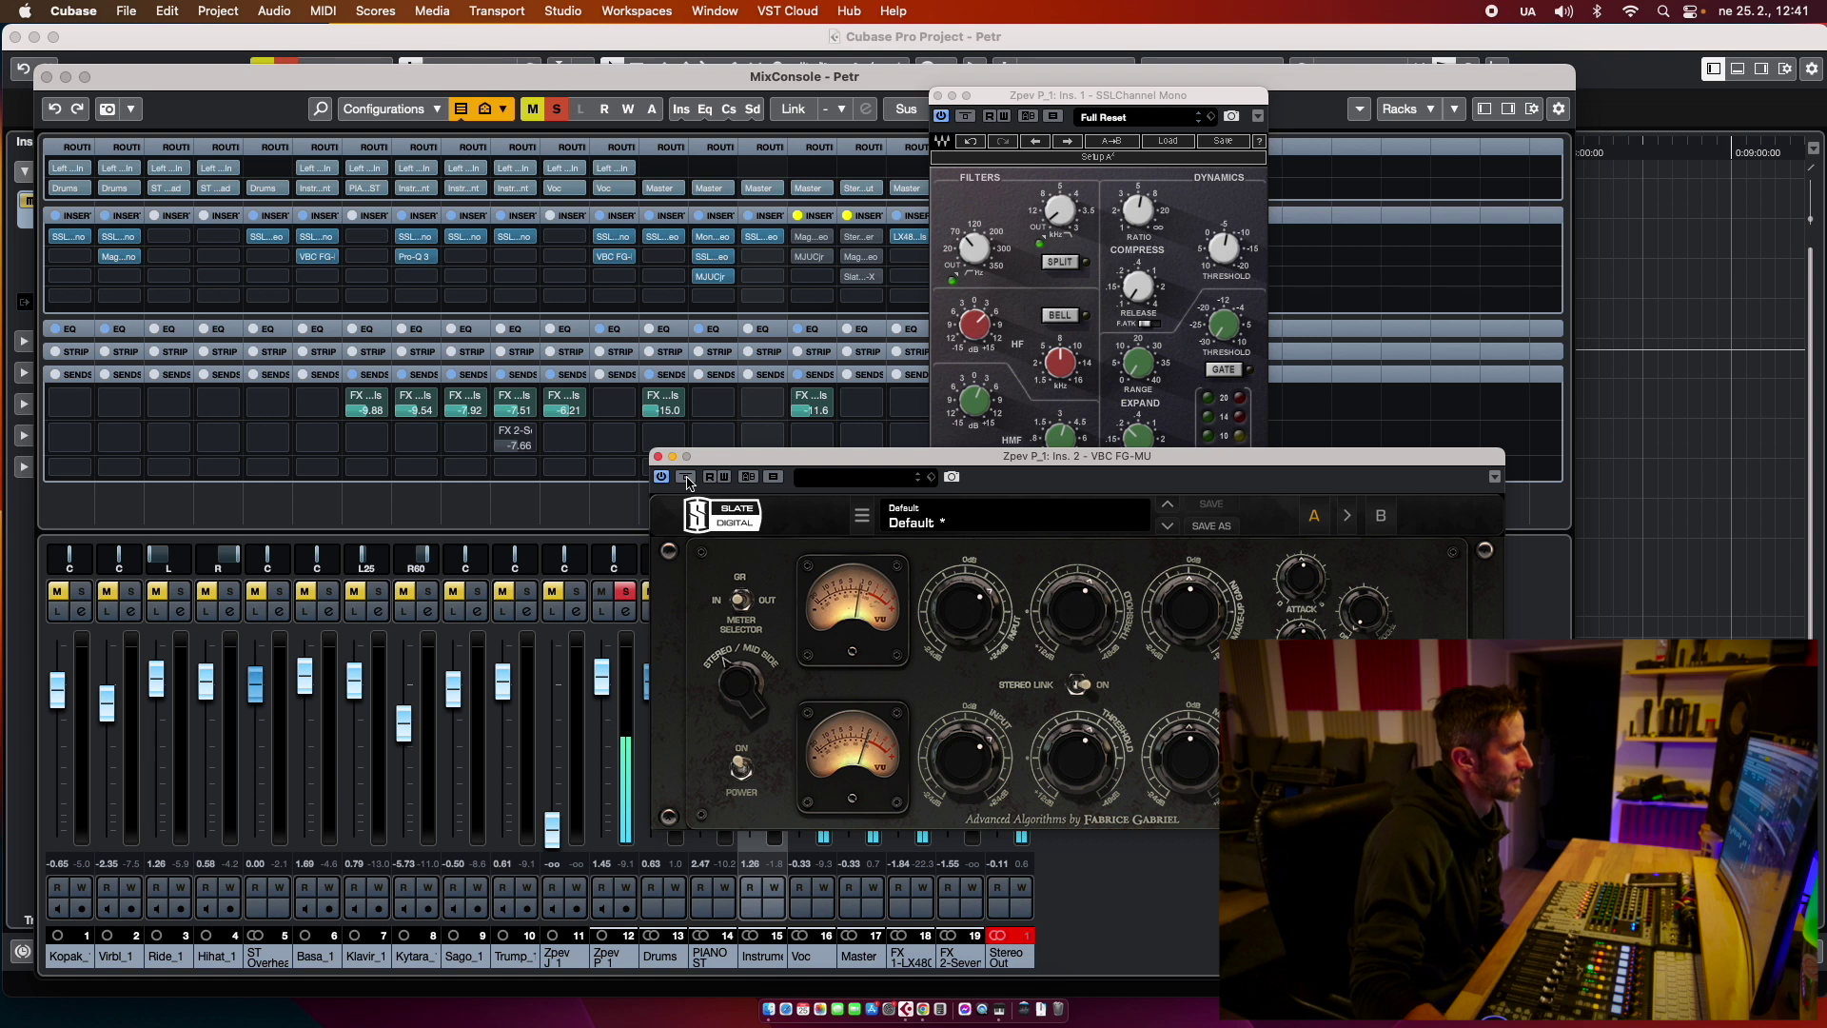
pyautogui.click(687, 478)
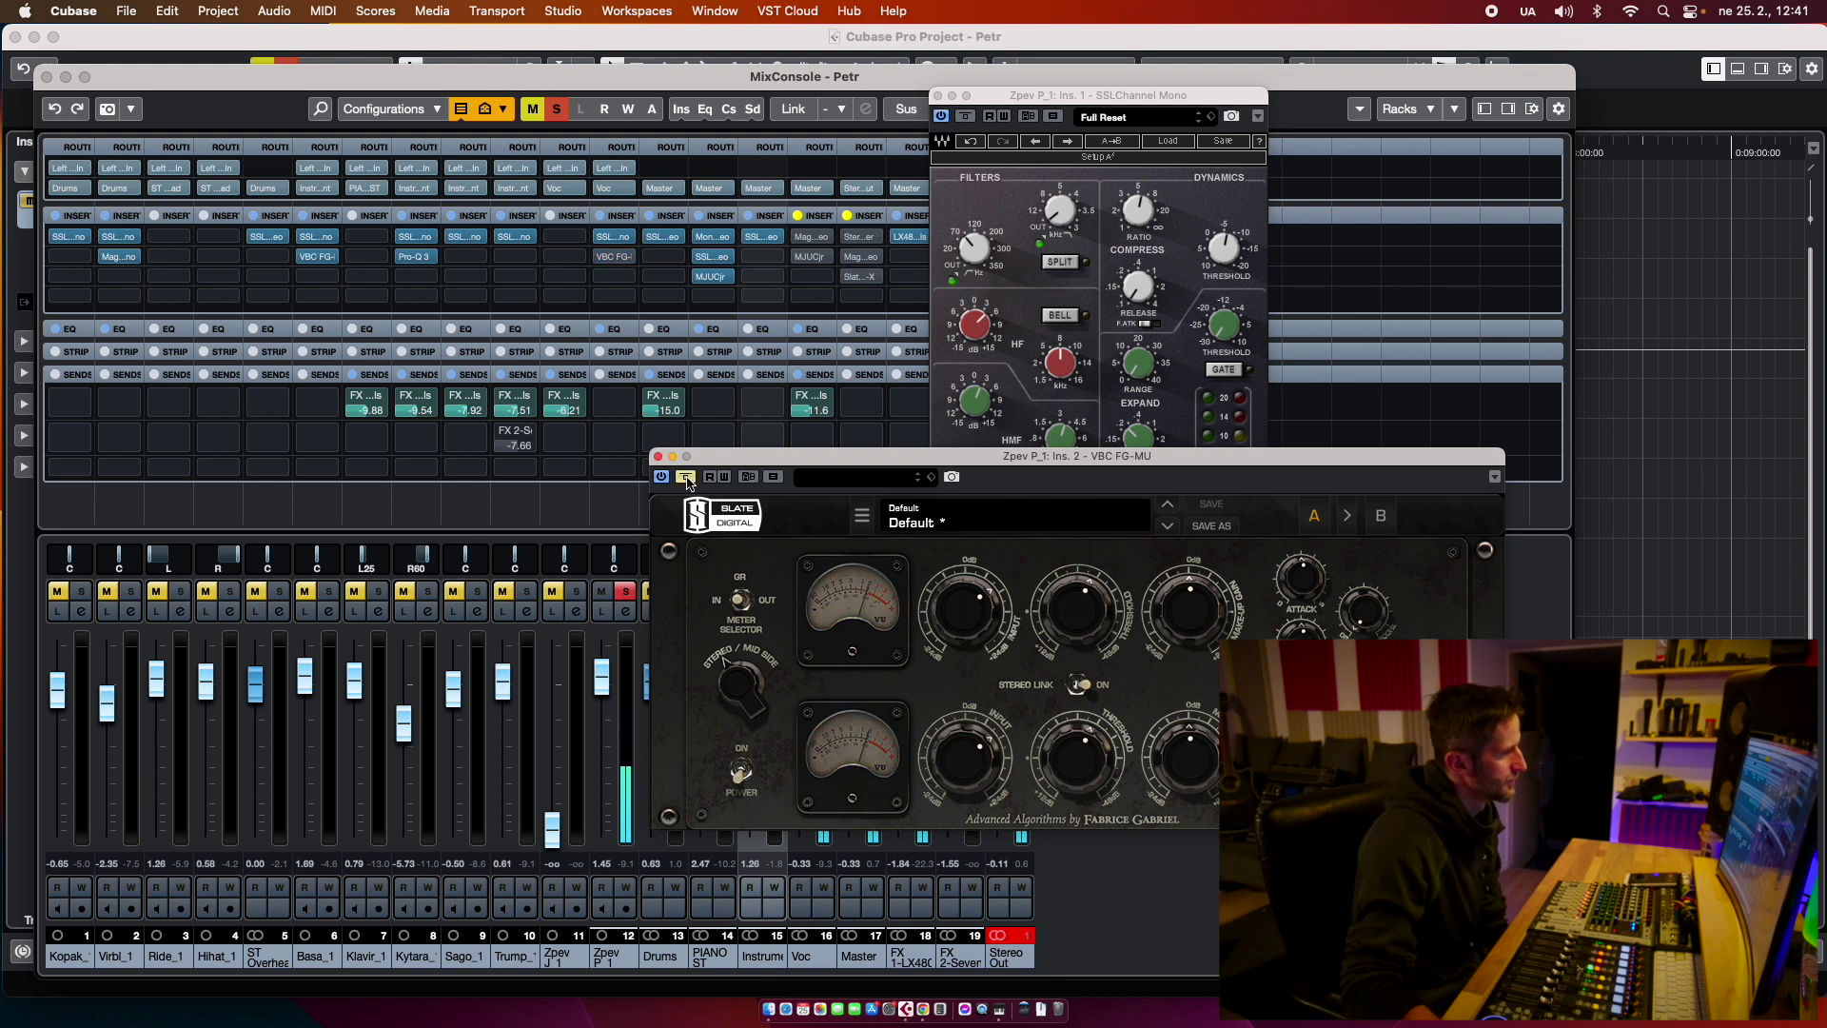
pyautogui.click(687, 478)
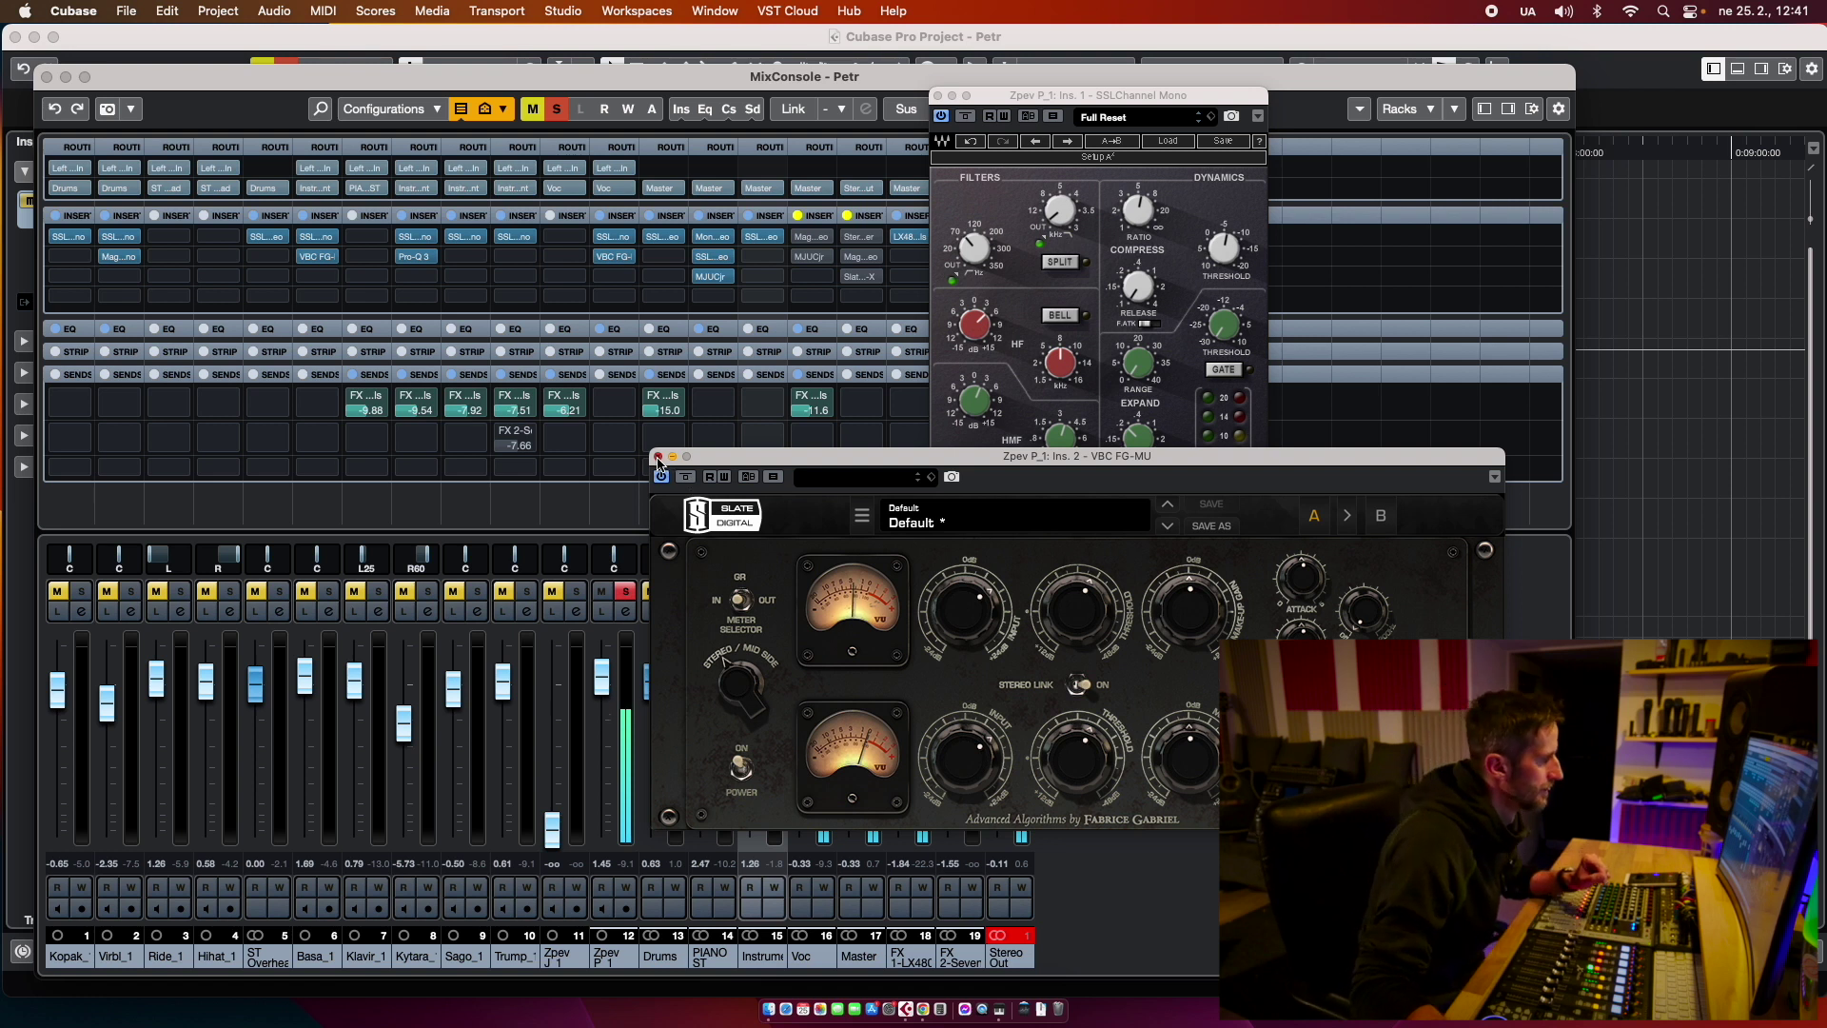
pyautogui.click(658, 457)
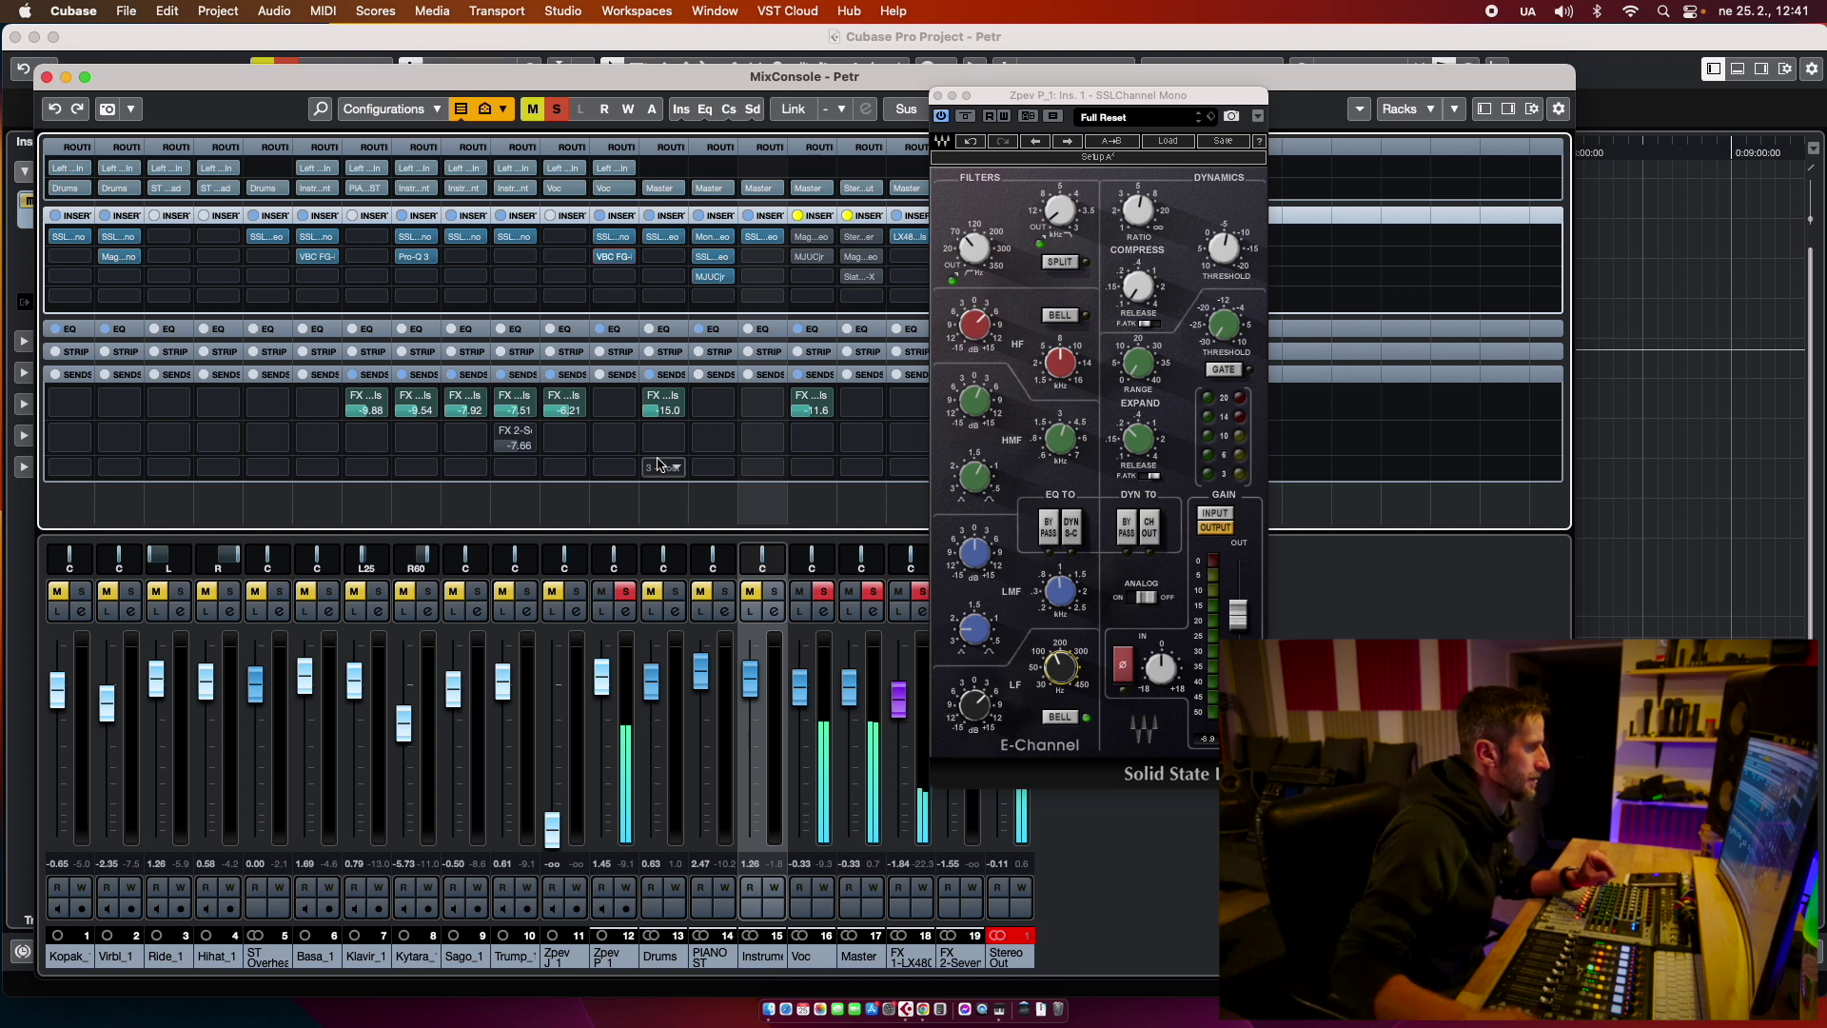
# Step: Clear the solos on Zpev P_1, Voc and Master, play the full mix and lower the Zpev P_1 fader to about 0 dB
pyautogui.click(625, 591)
pyautogui.click(823, 591)
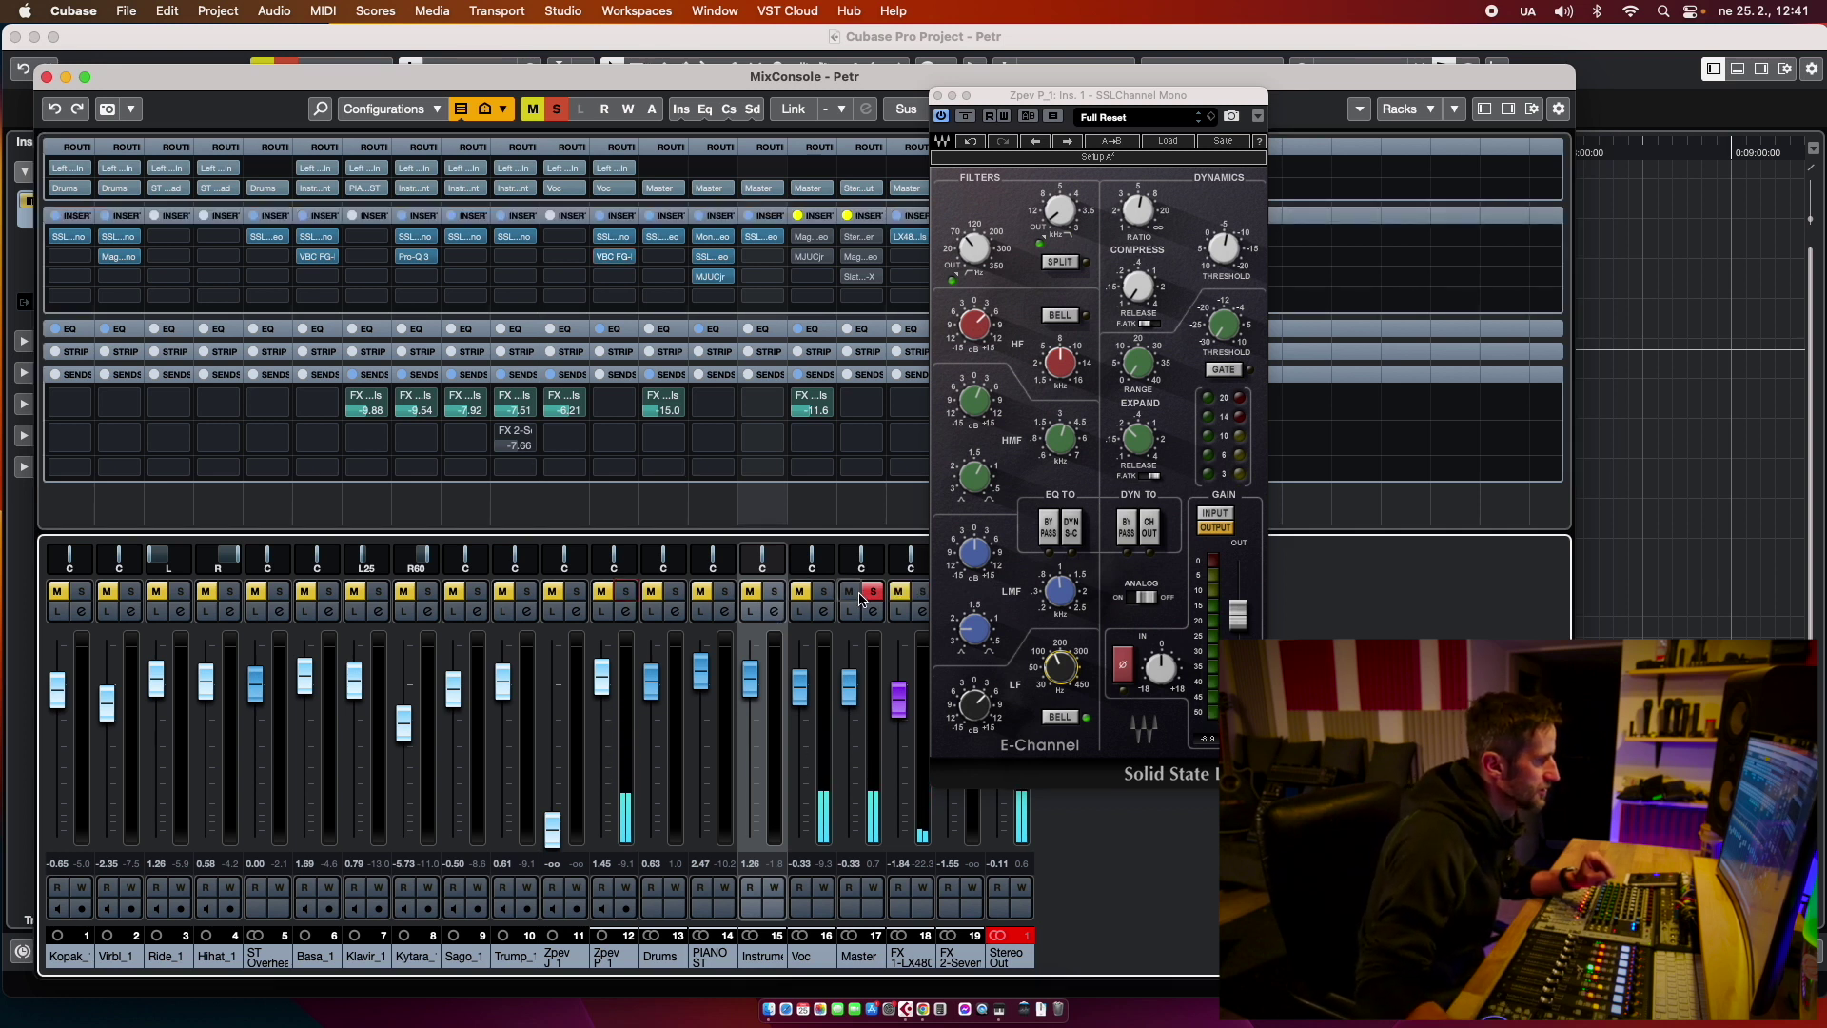
pyautogui.click(873, 591)
pyautogui.press('F3')
pyautogui.press('space')
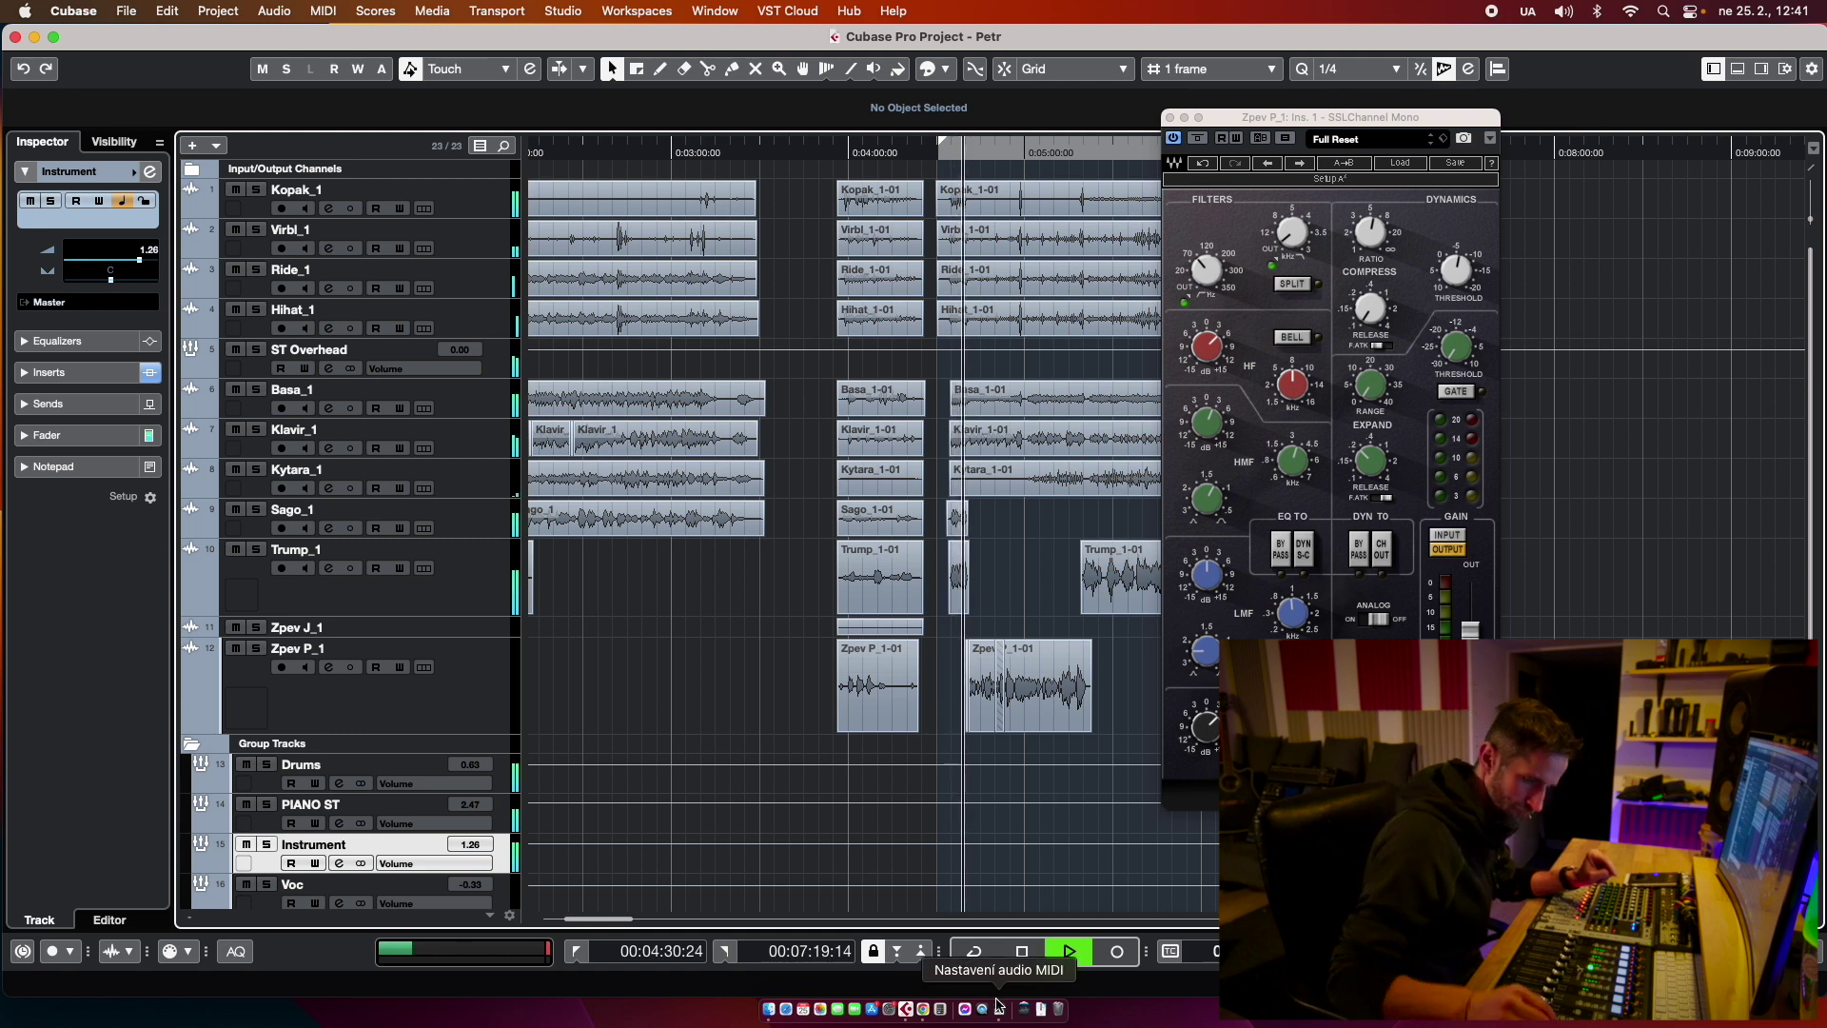
pyautogui.press('F3')
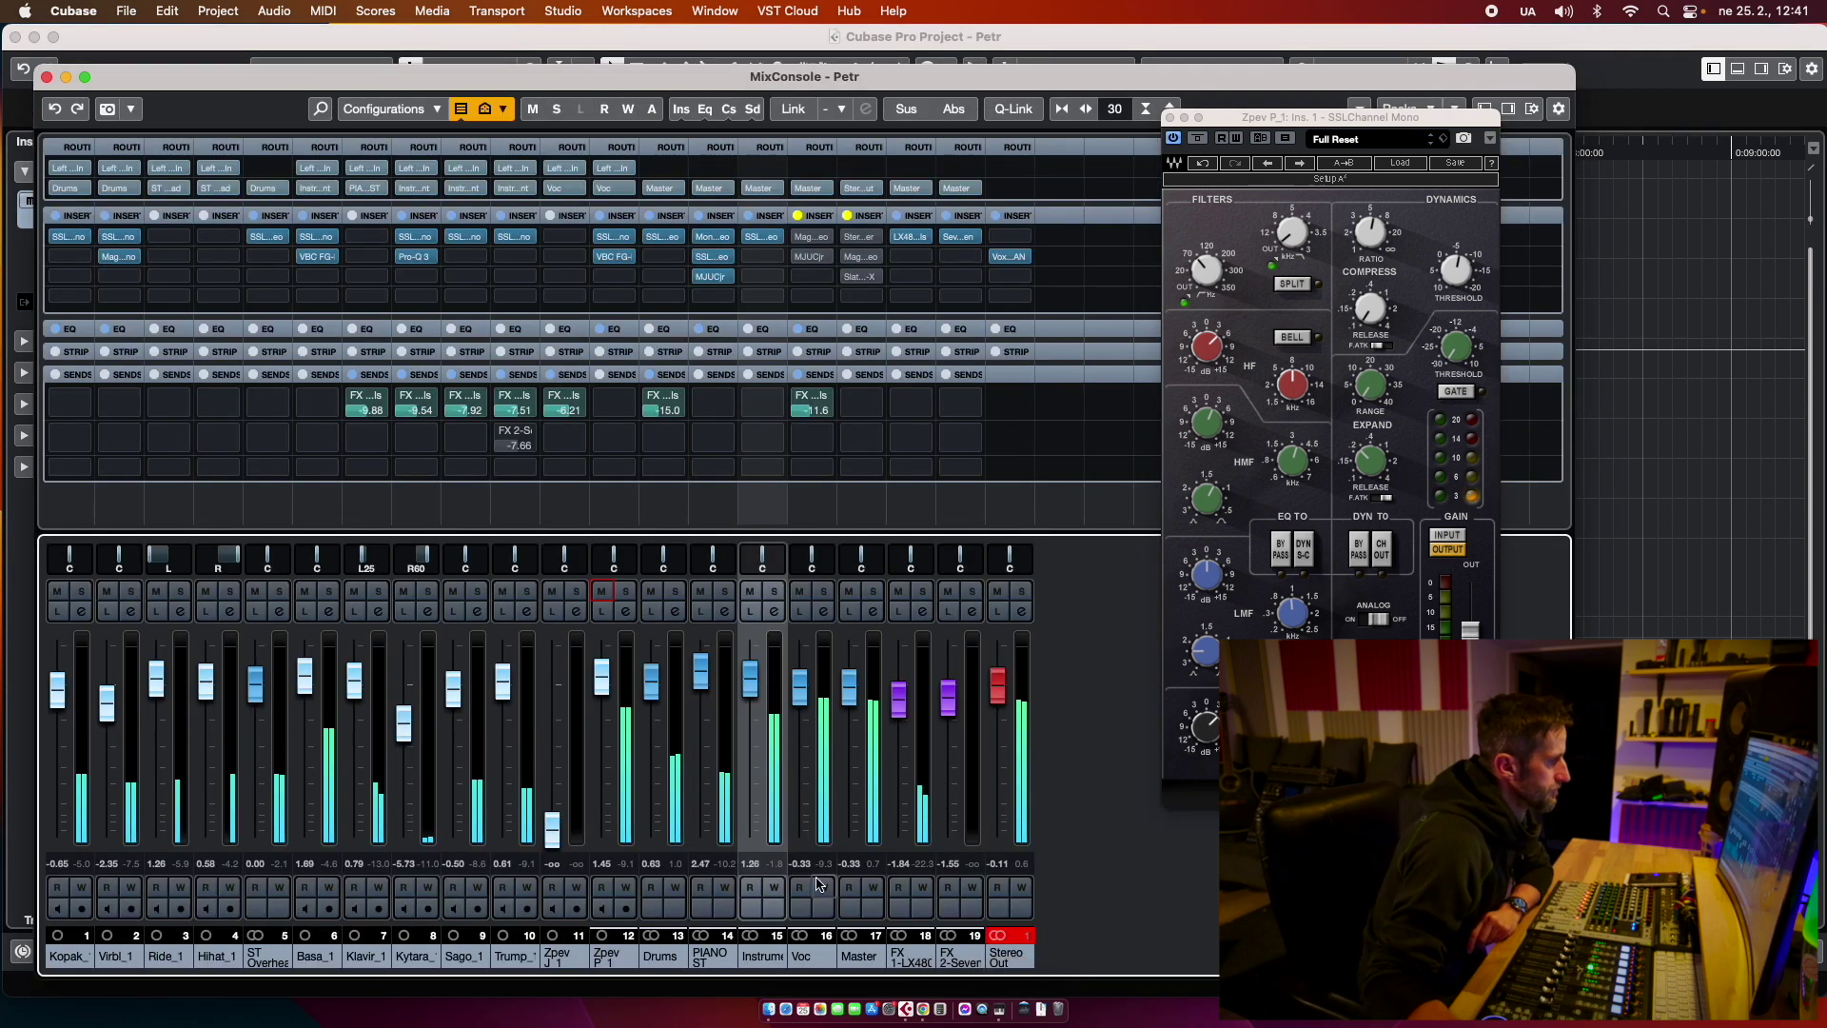
pyautogui.click(610, 682)
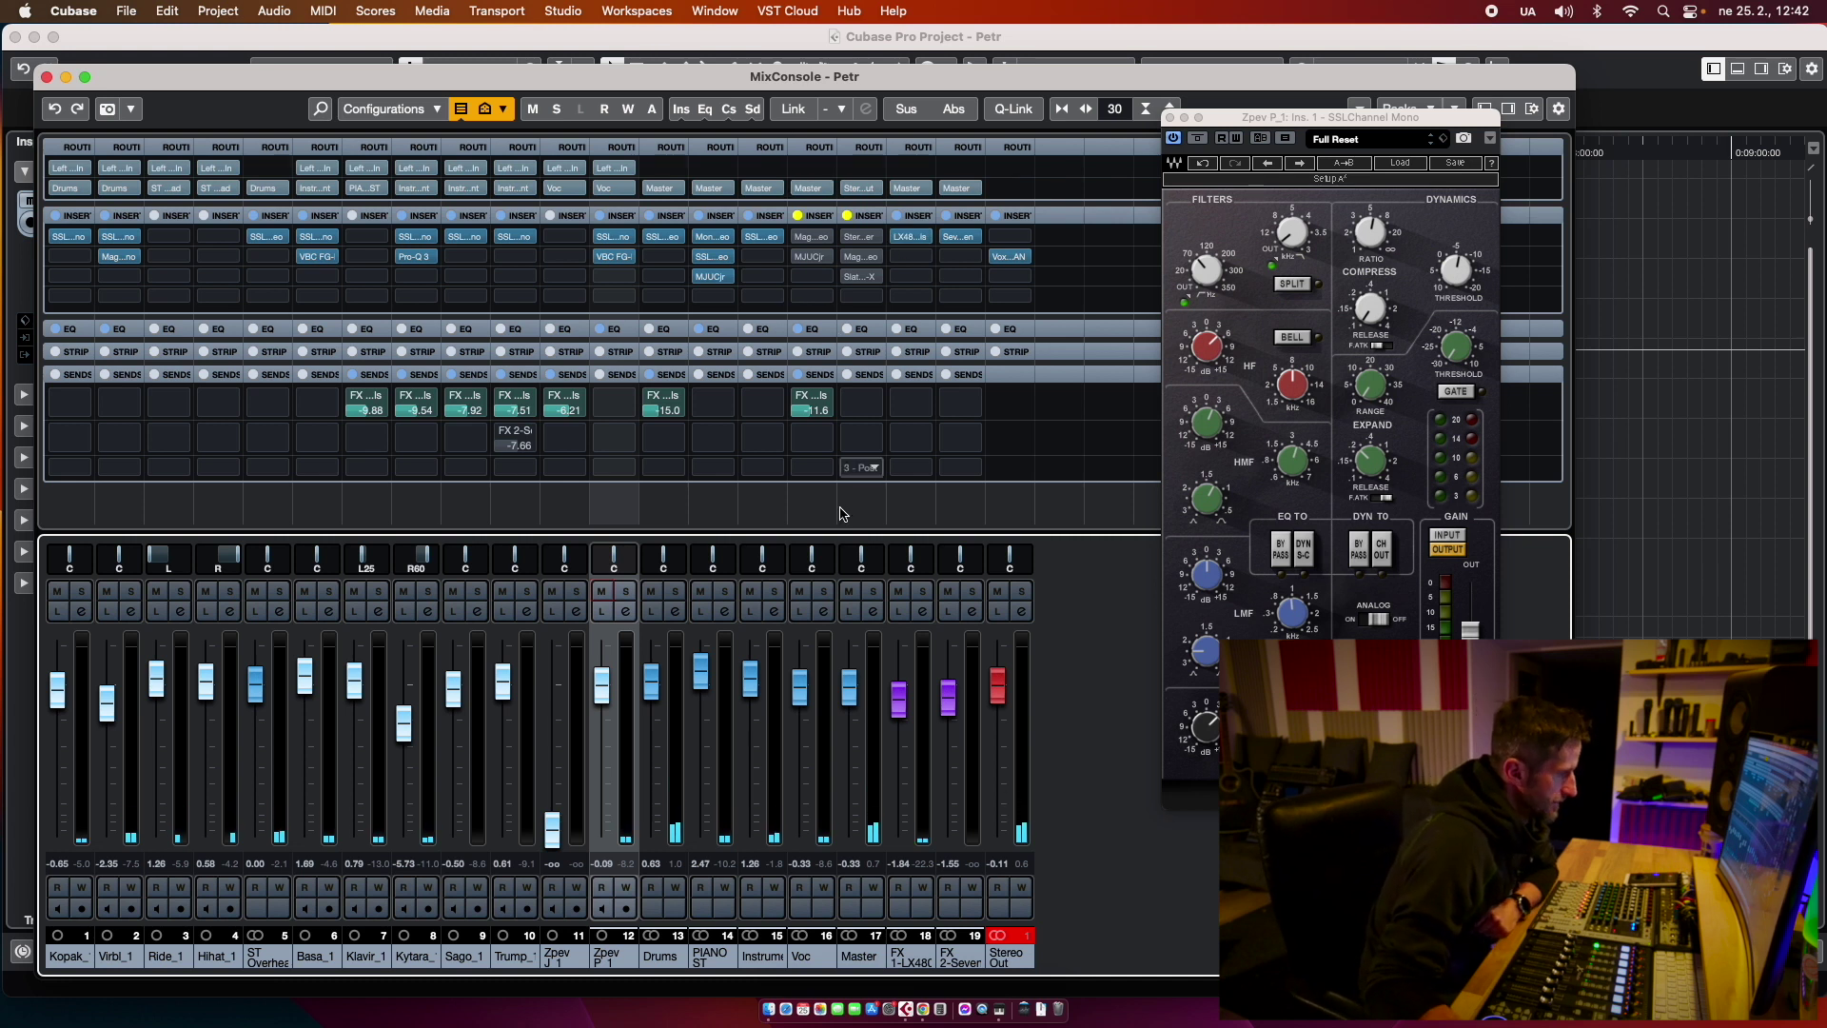
# Step: Activate the Magma BB Tubes Stereo insert on the Voc group and place its window beside the channels
pyautogui.click(802, 241)
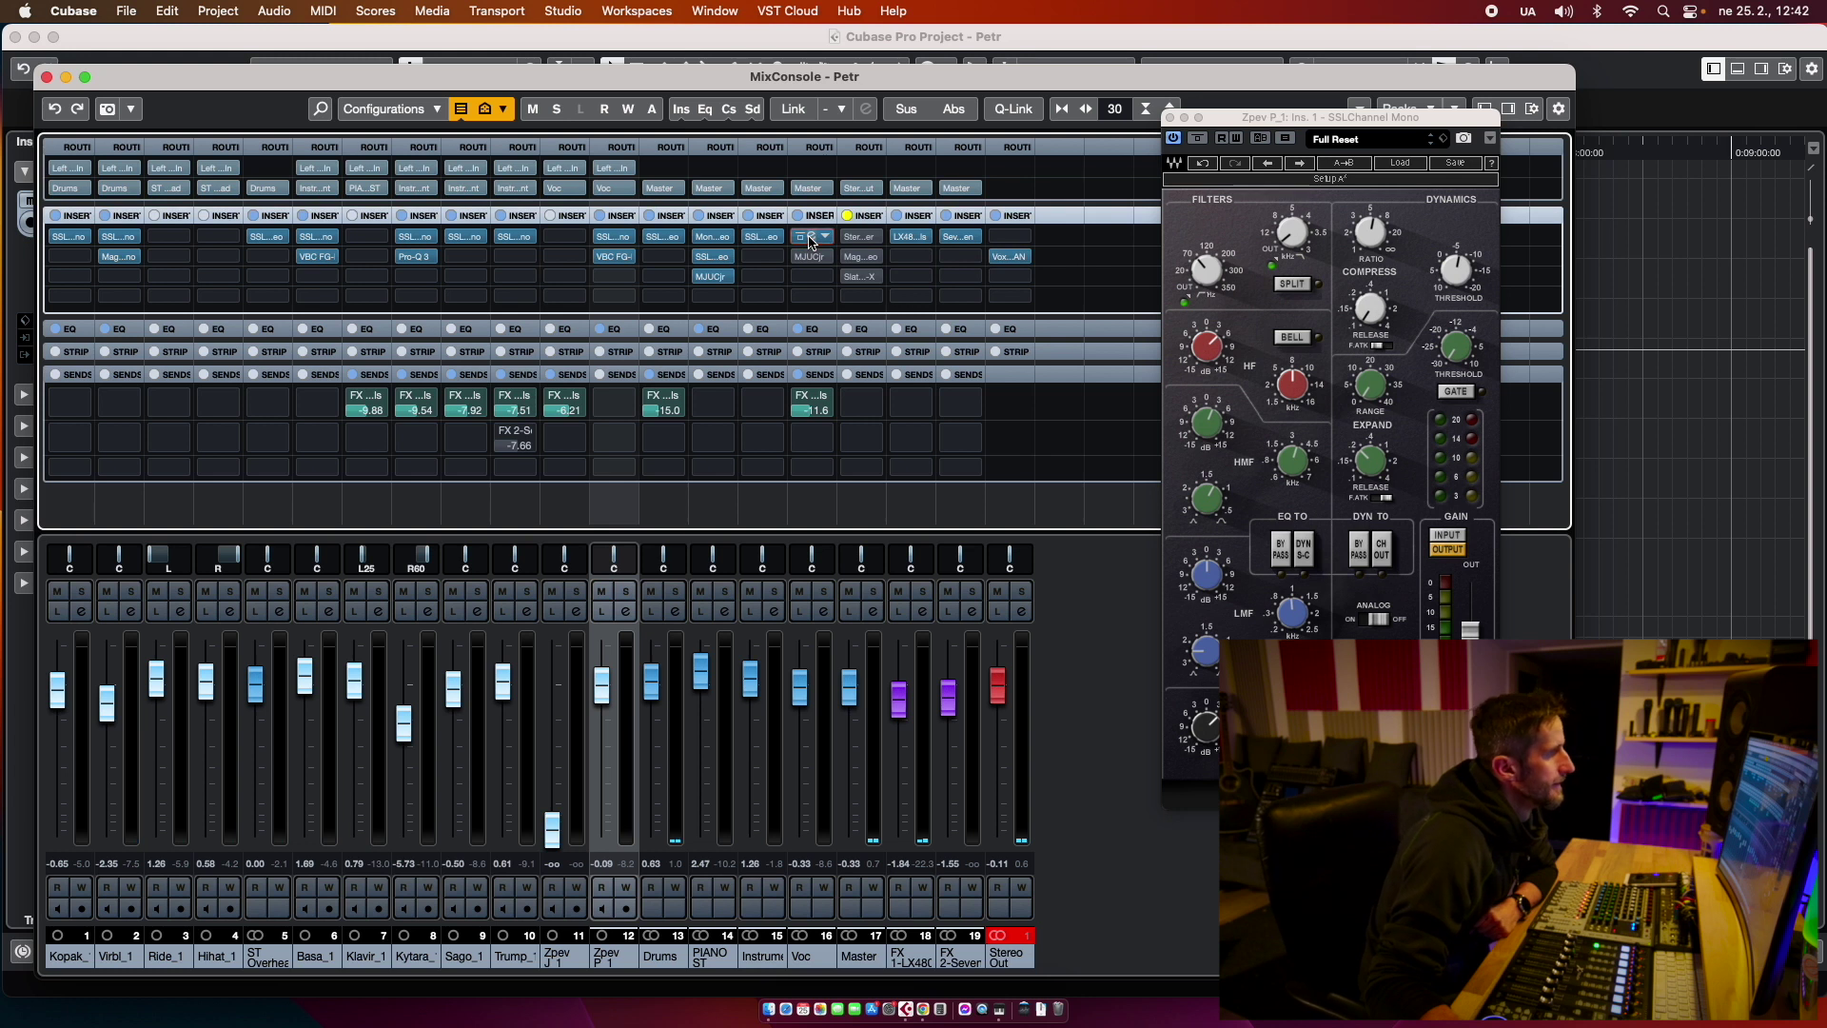
pyautogui.click(810, 237)
pyautogui.moveTo(1008, 241); pyautogui.dragTo(1111, 130)
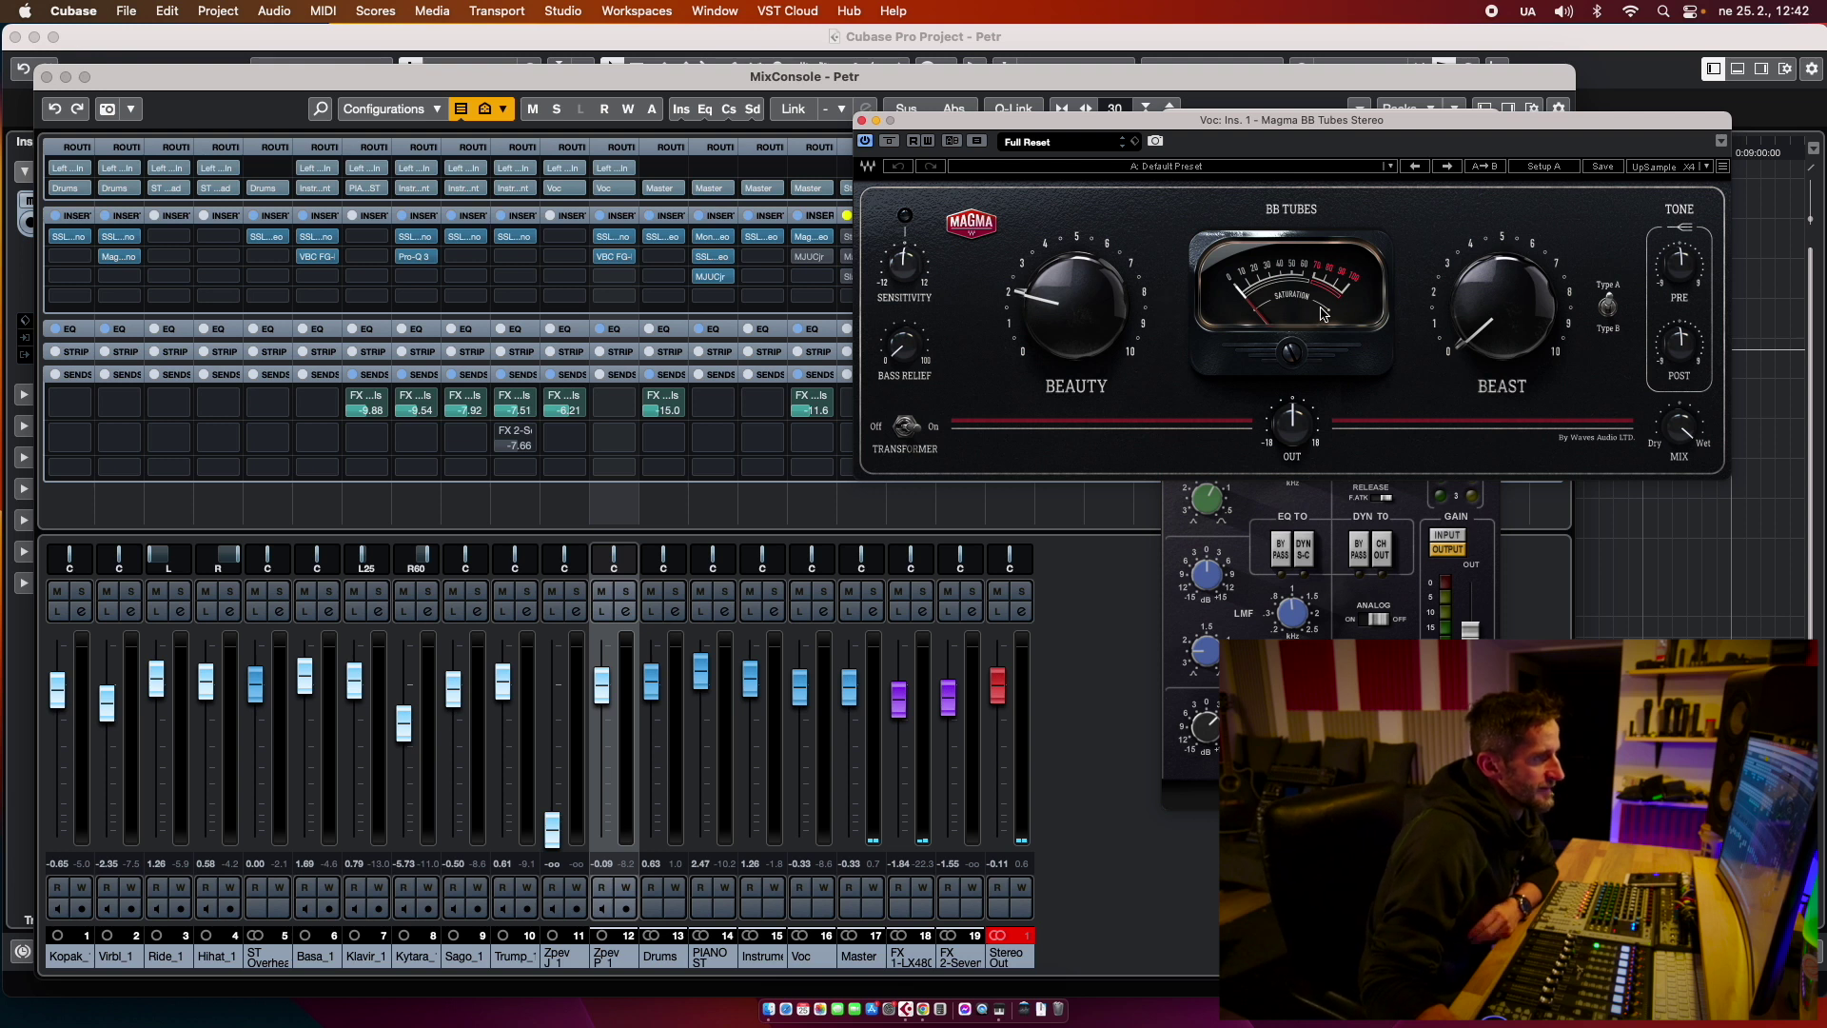
pyautogui.moveTo(1050, 314); pyautogui.dragTo(1050, 313)
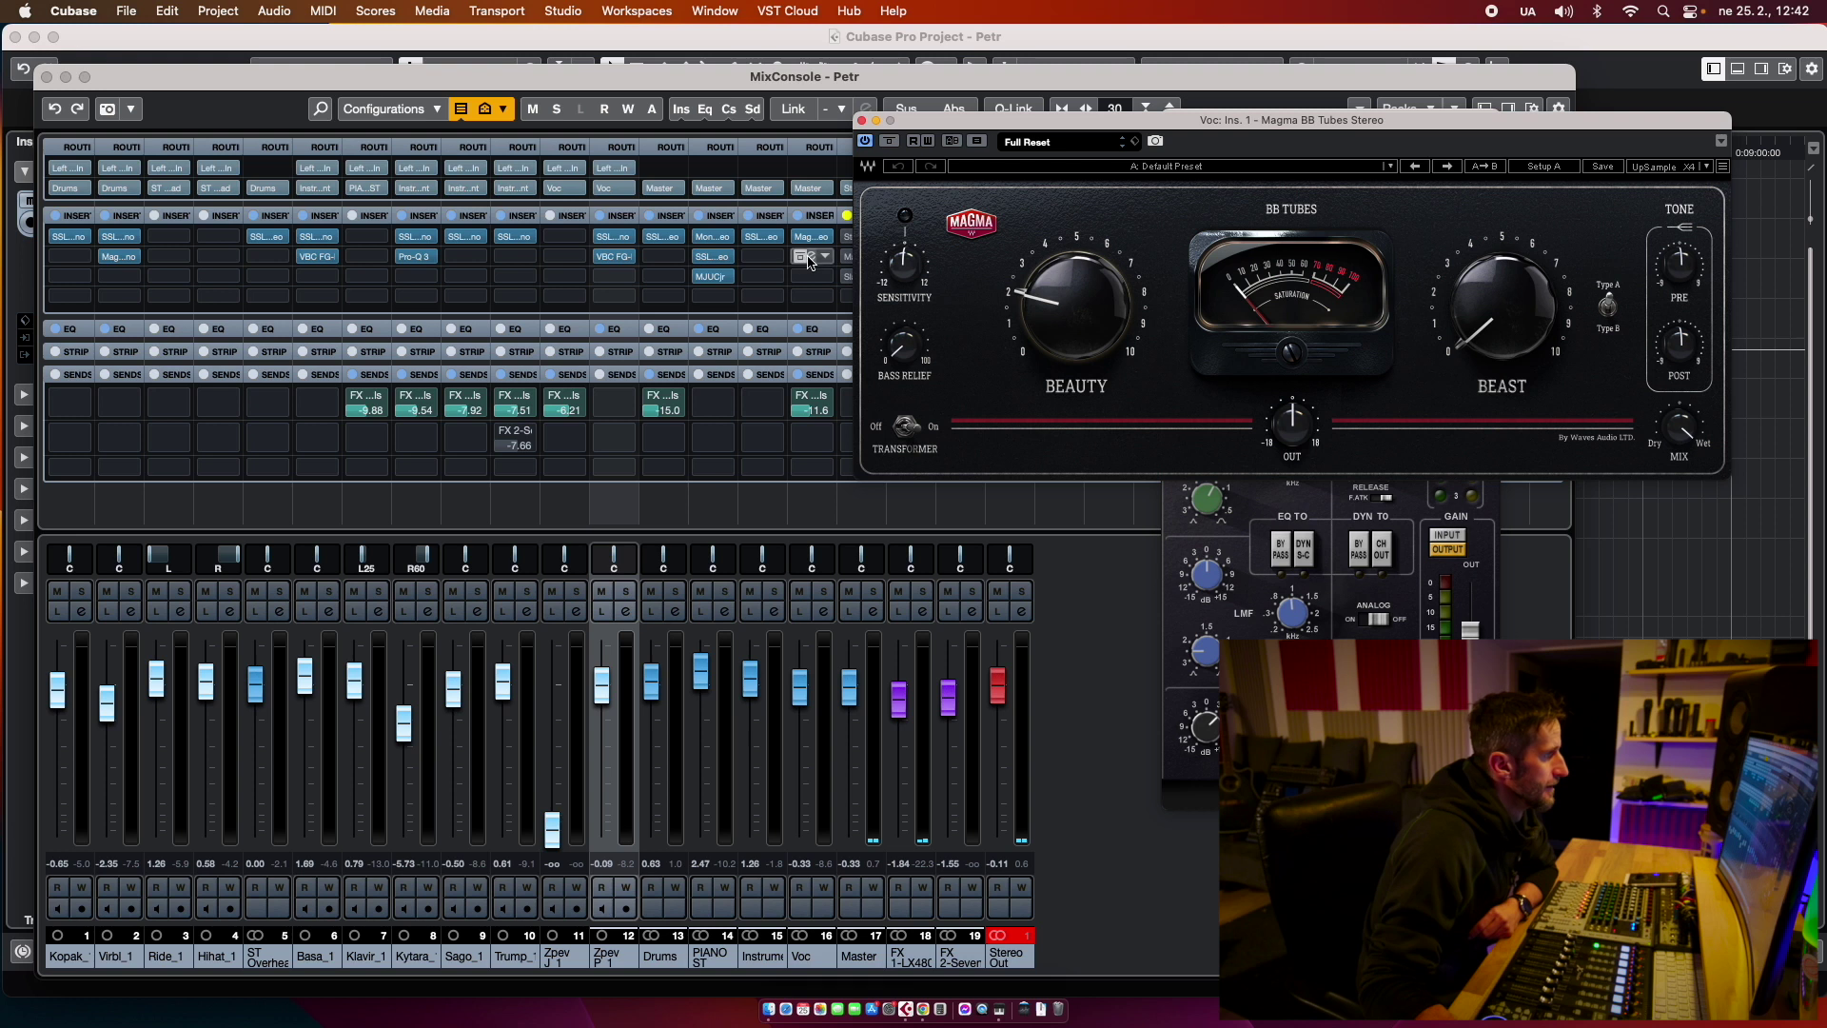
# Step: Open the MJUCjr compressor on the Voc group, move its window below Magma BB Tubes and turn off its bypass
pyautogui.doubleClick(804, 257)
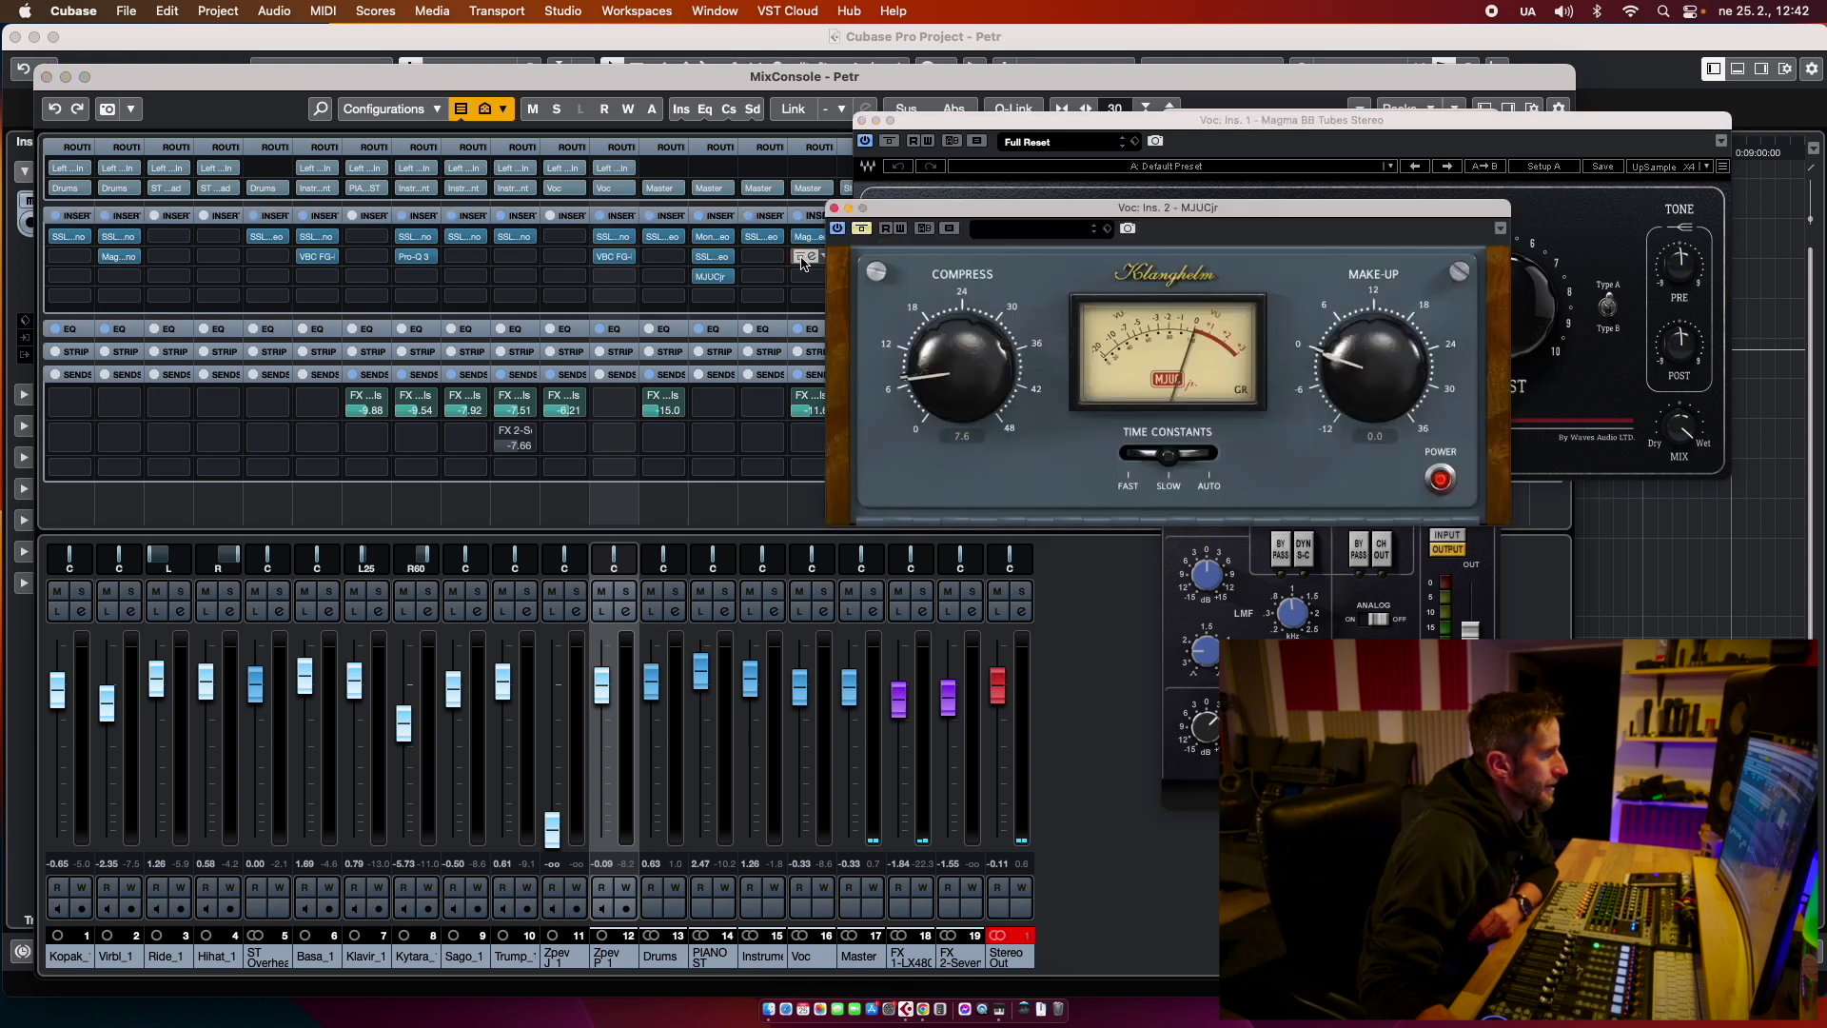
pyautogui.moveTo(968, 219); pyautogui.dragTo(1153, 424)
pyautogui.click(1047, 433)
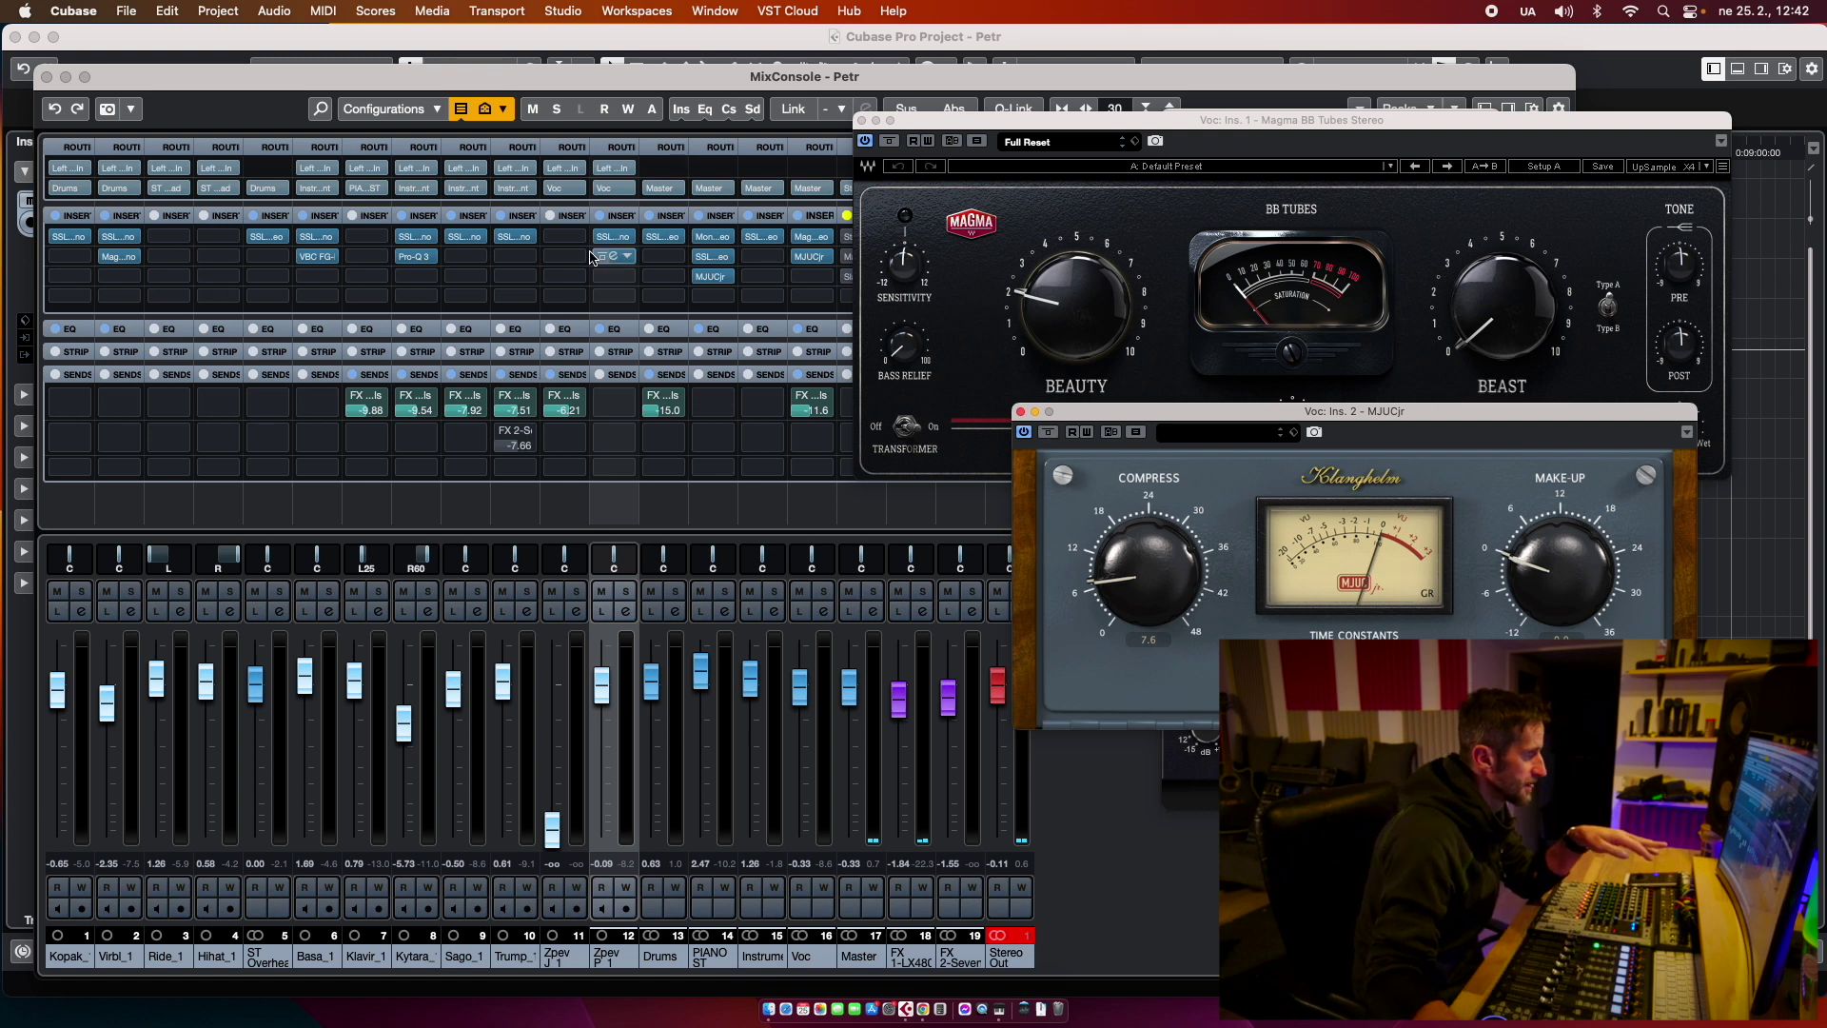
# Step: Reopen Zpev P_1's SSLChannel Mono, review its compressor threshold and release settings and close the window
pyautogui.click(617, 241)
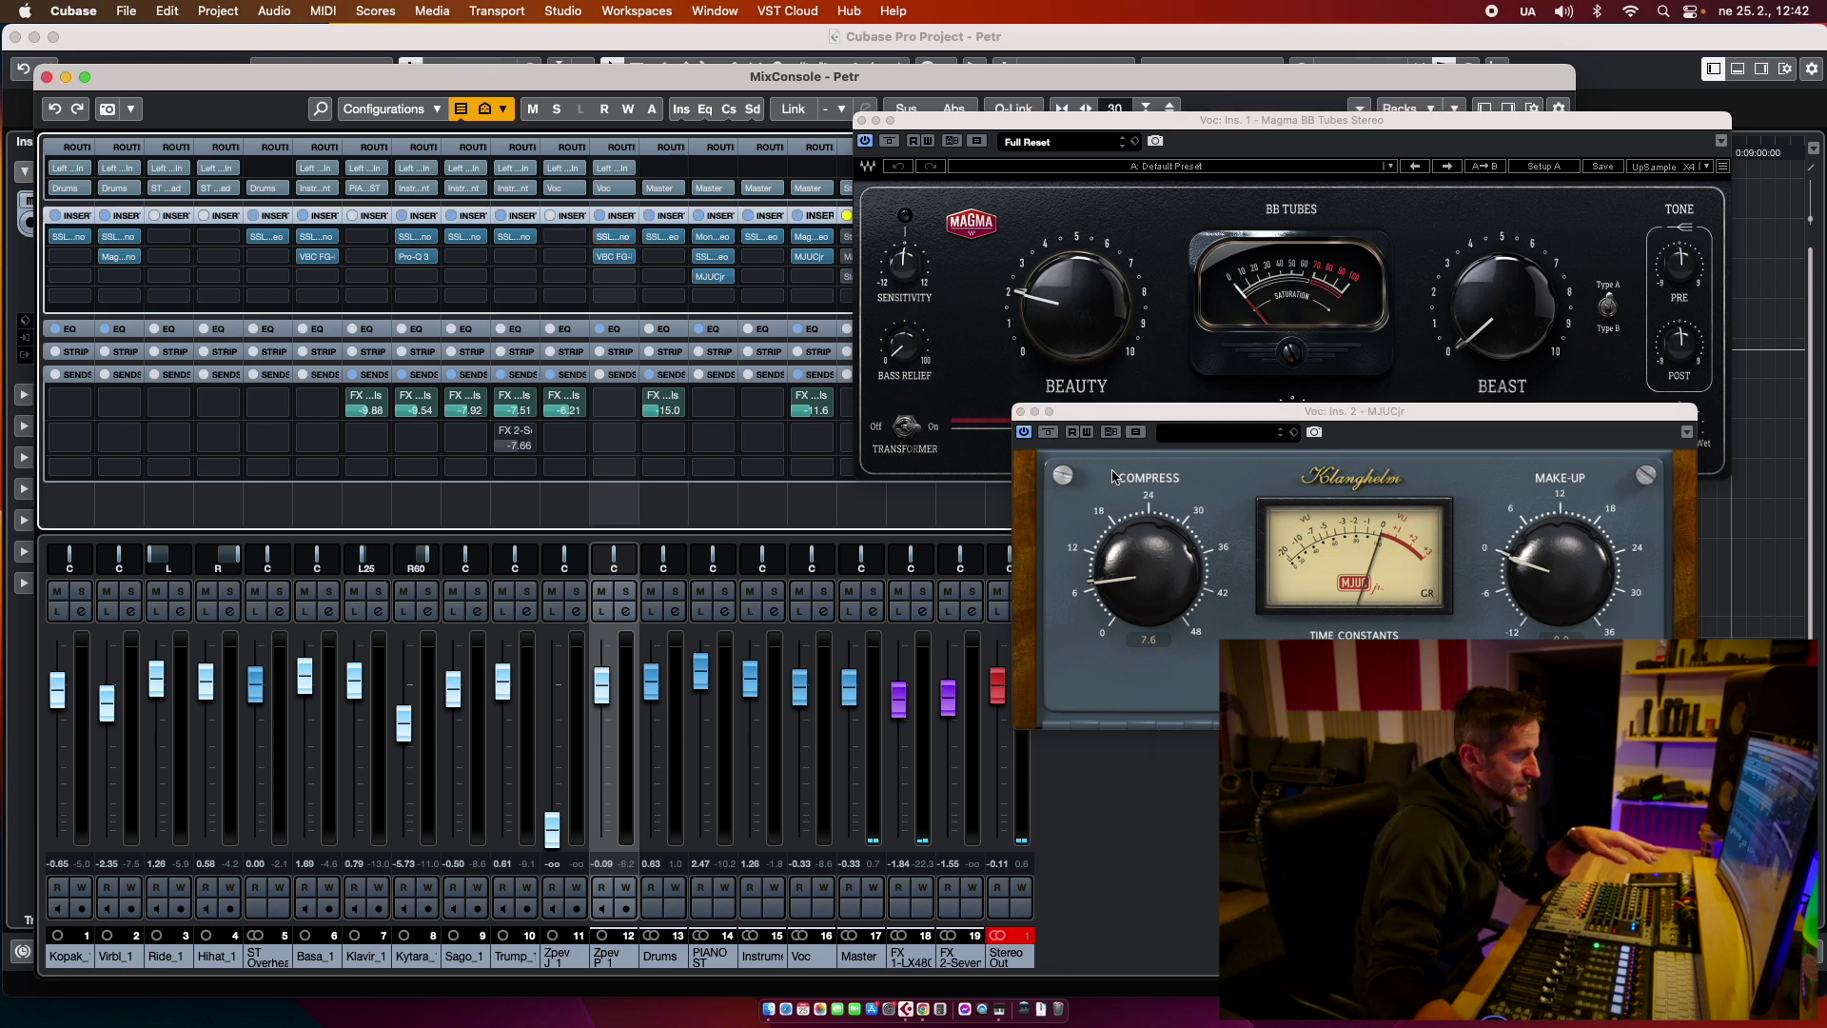
pyautogui.click(613, 240)
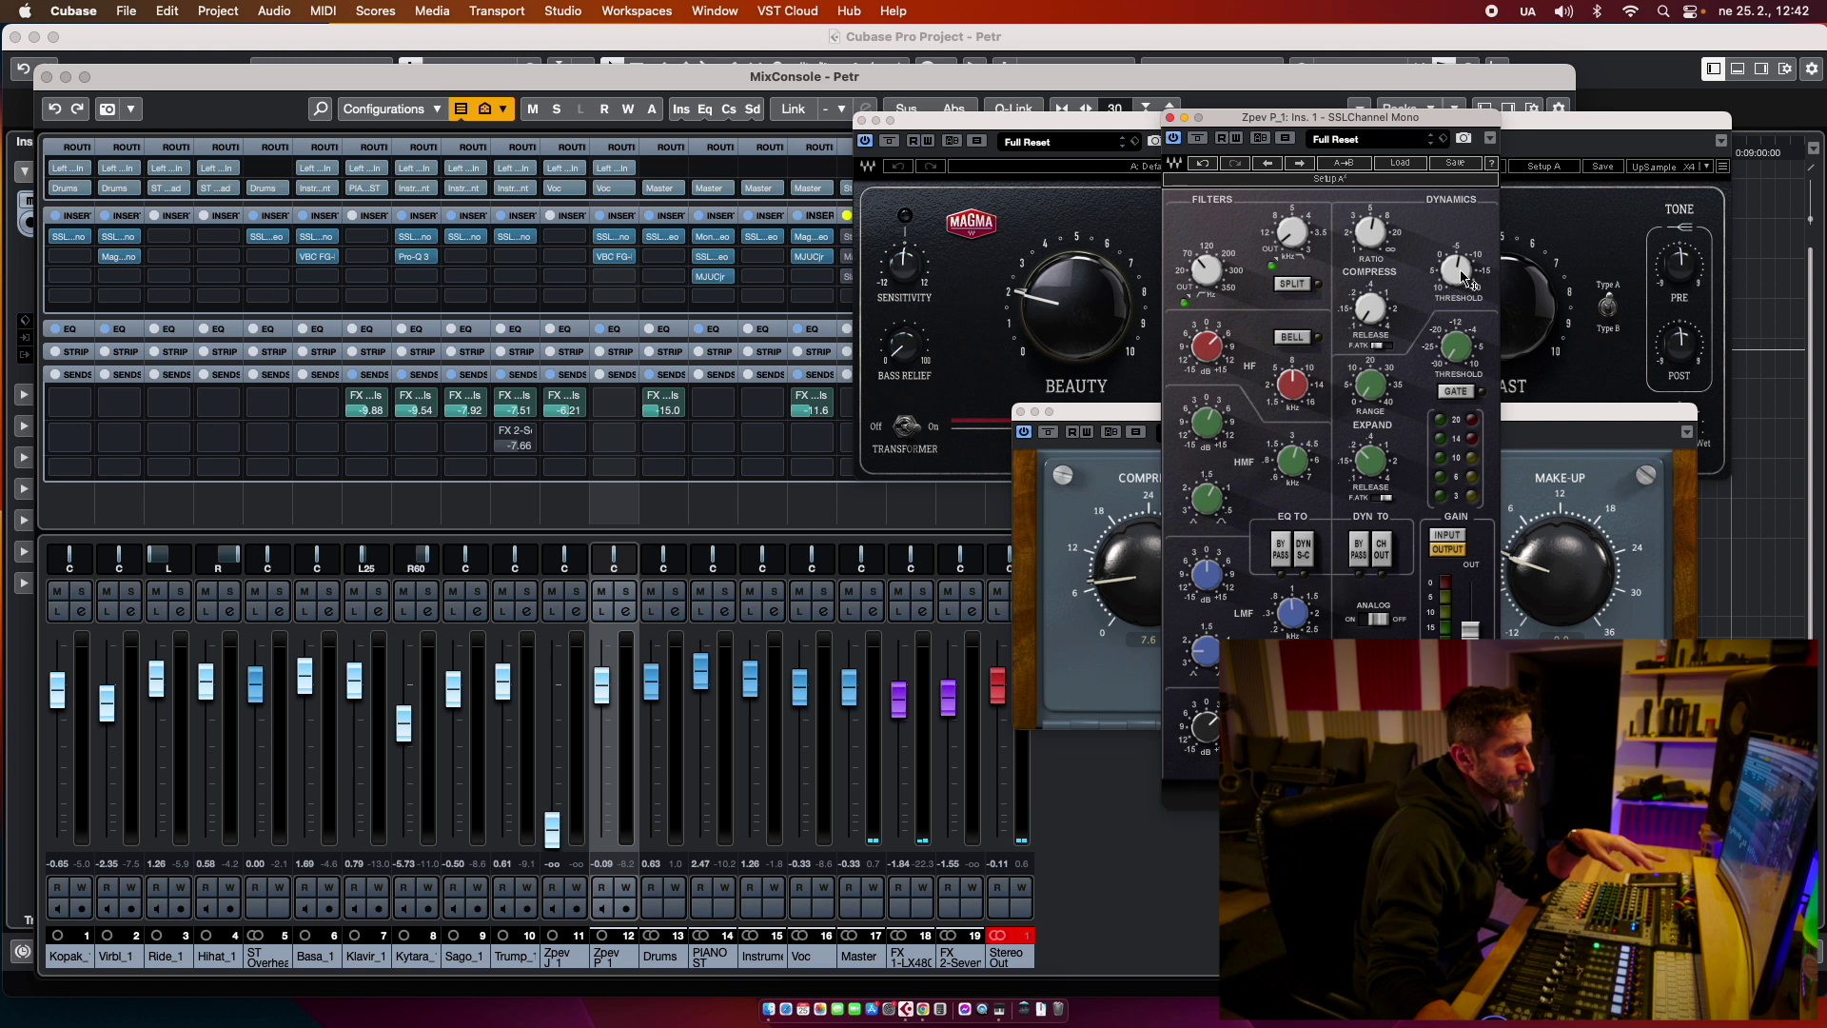
pyautogui.click(1368, 304)
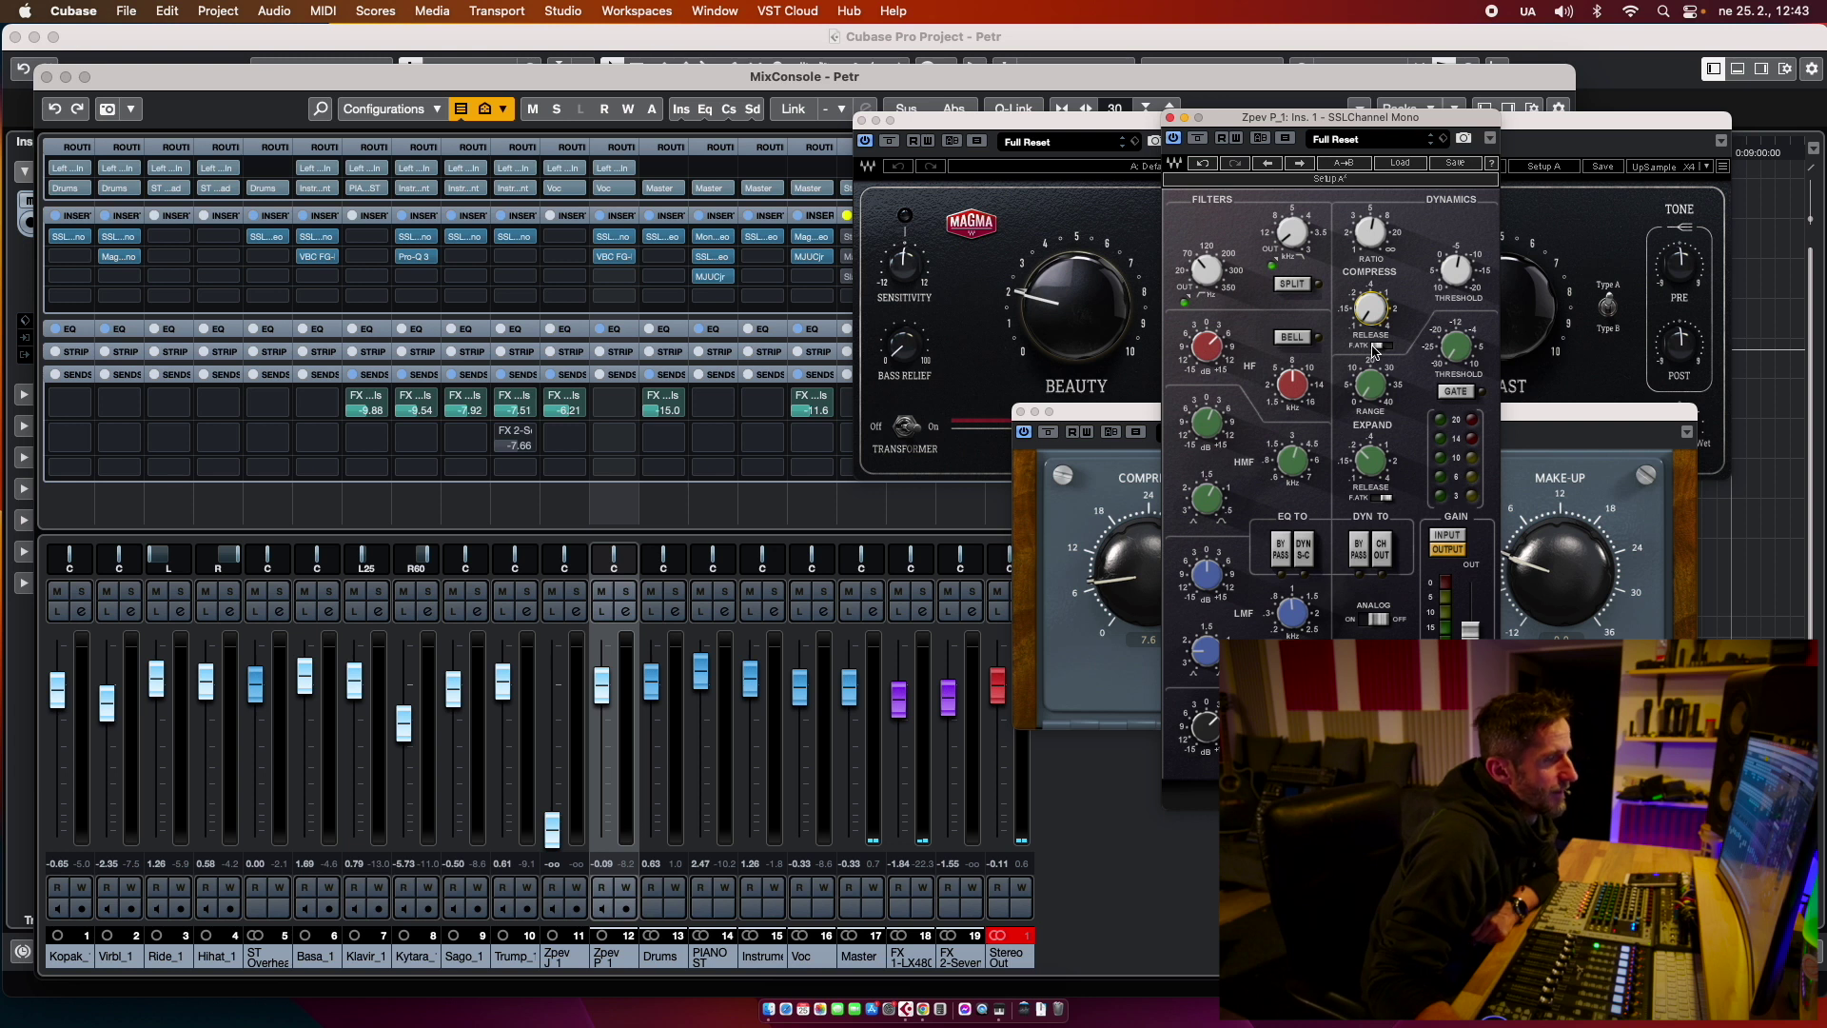
pyautogui.click(1170, 118)
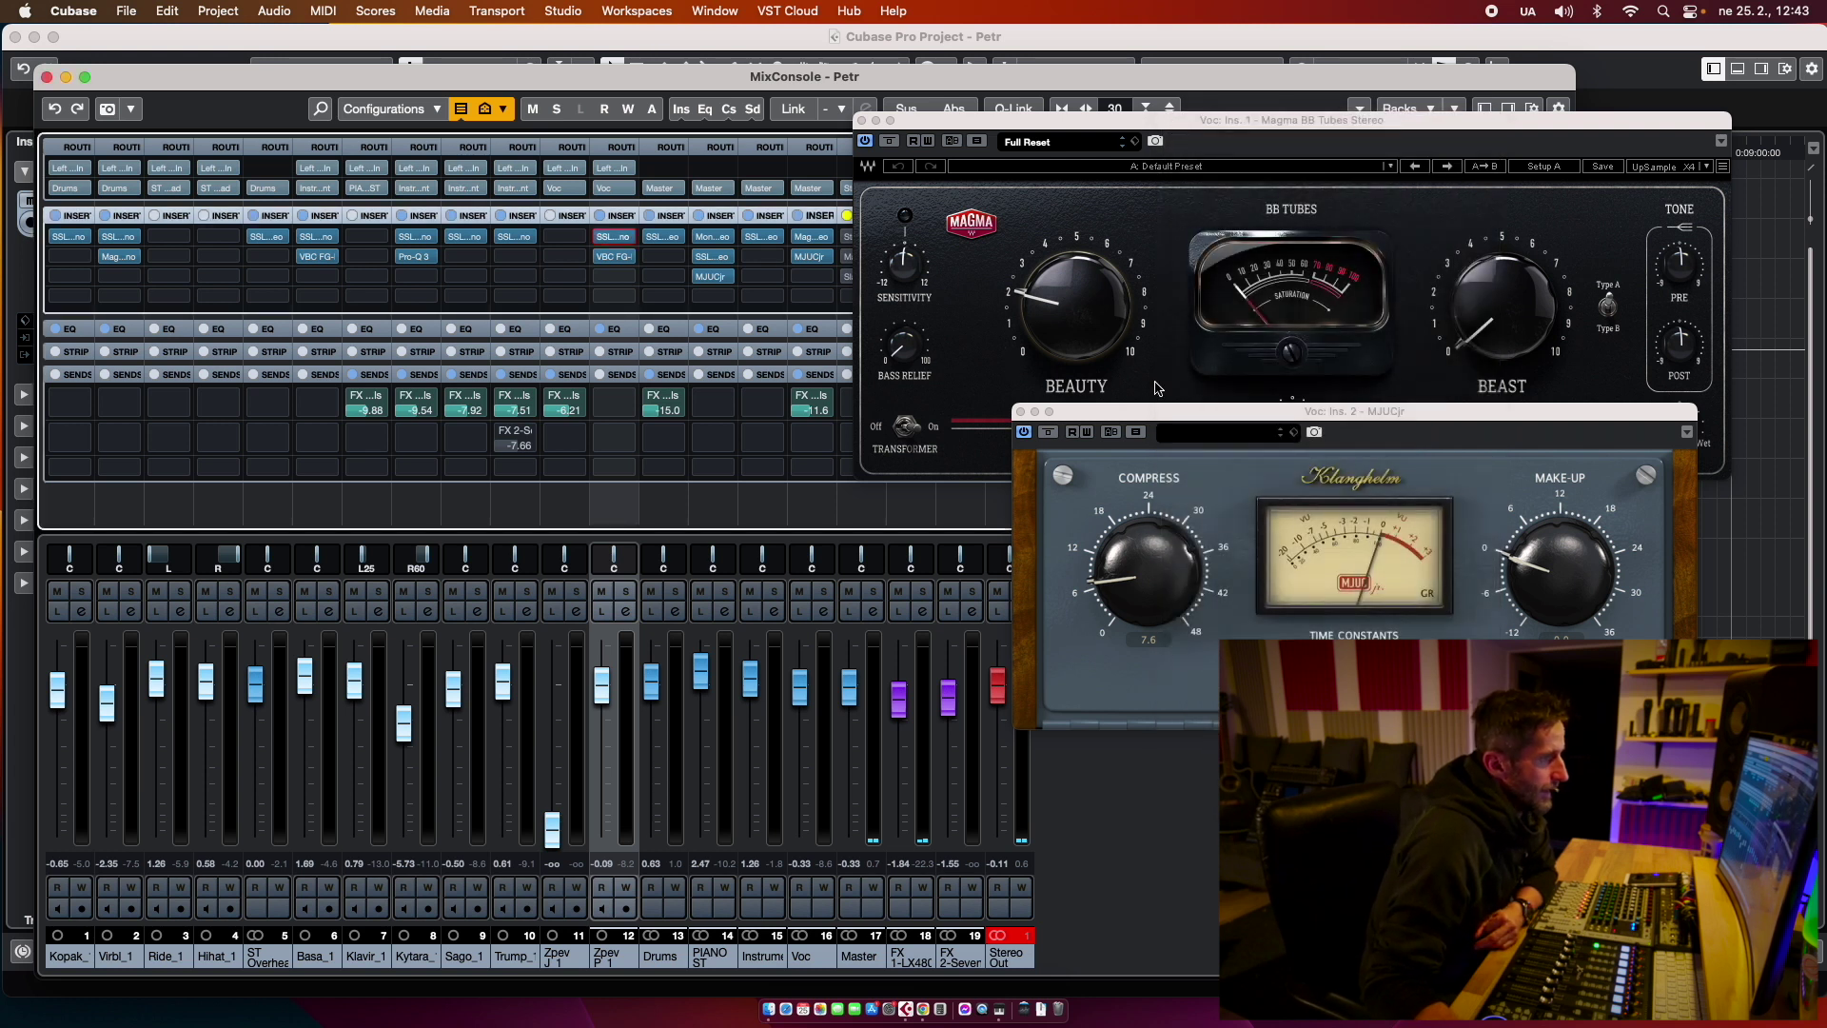
# Step: Set the Voc group's MJUCjr Compress amount to 8.0 and close the MJUCjr and Magma BB Tubes windows
pyautogui.moveTo(1113, 572); pyautogui.dragTo(1115, 569)
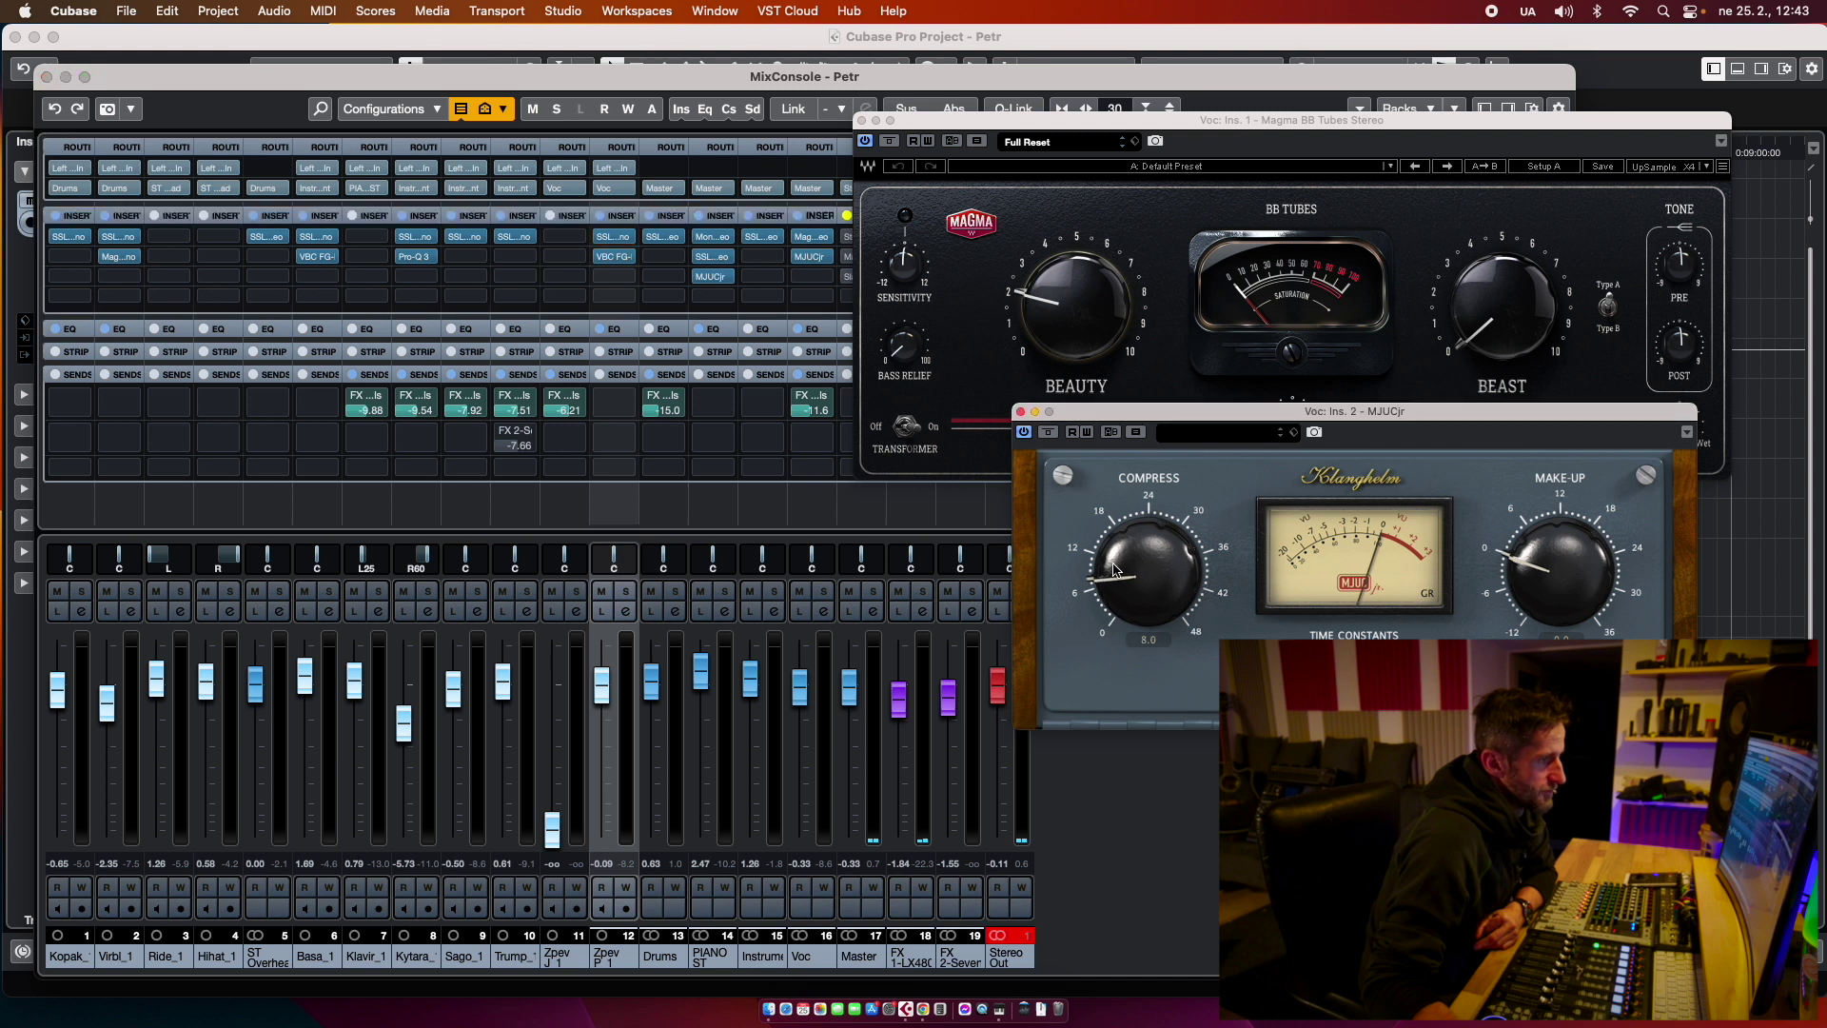
pyautogui.click(1021, 412)
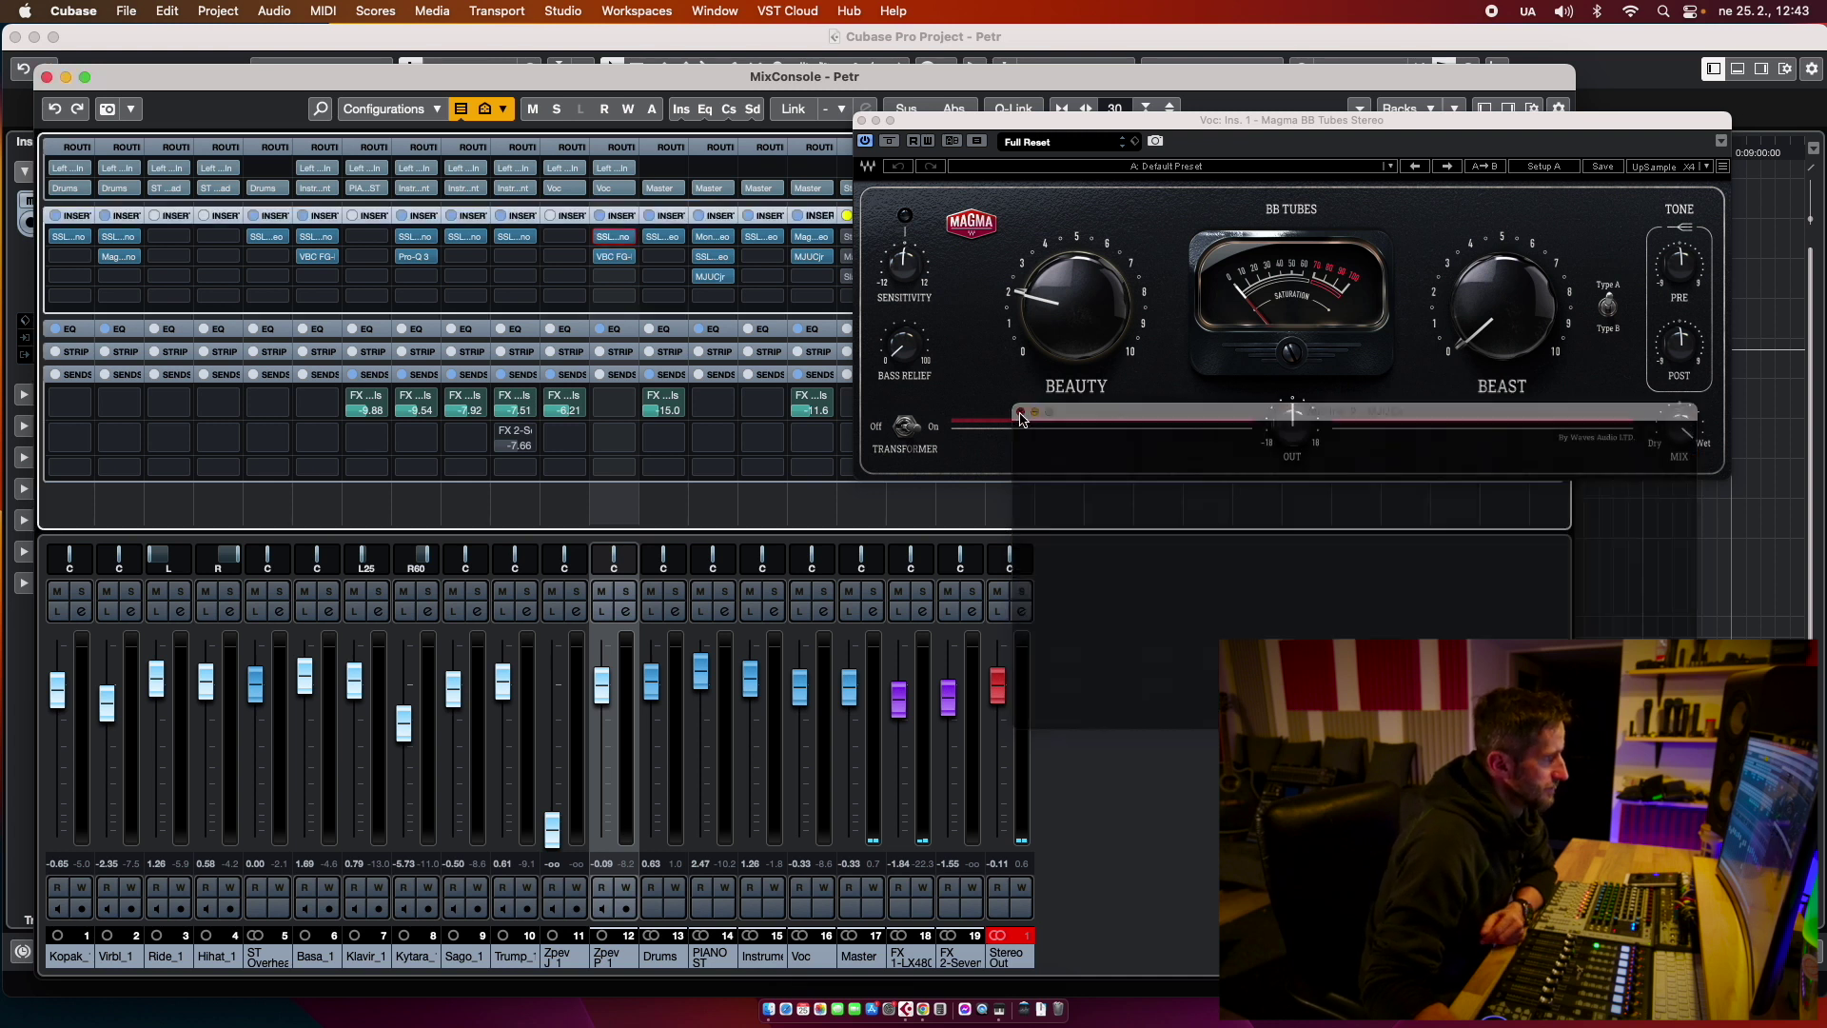
pyautogui.click(862, 121)
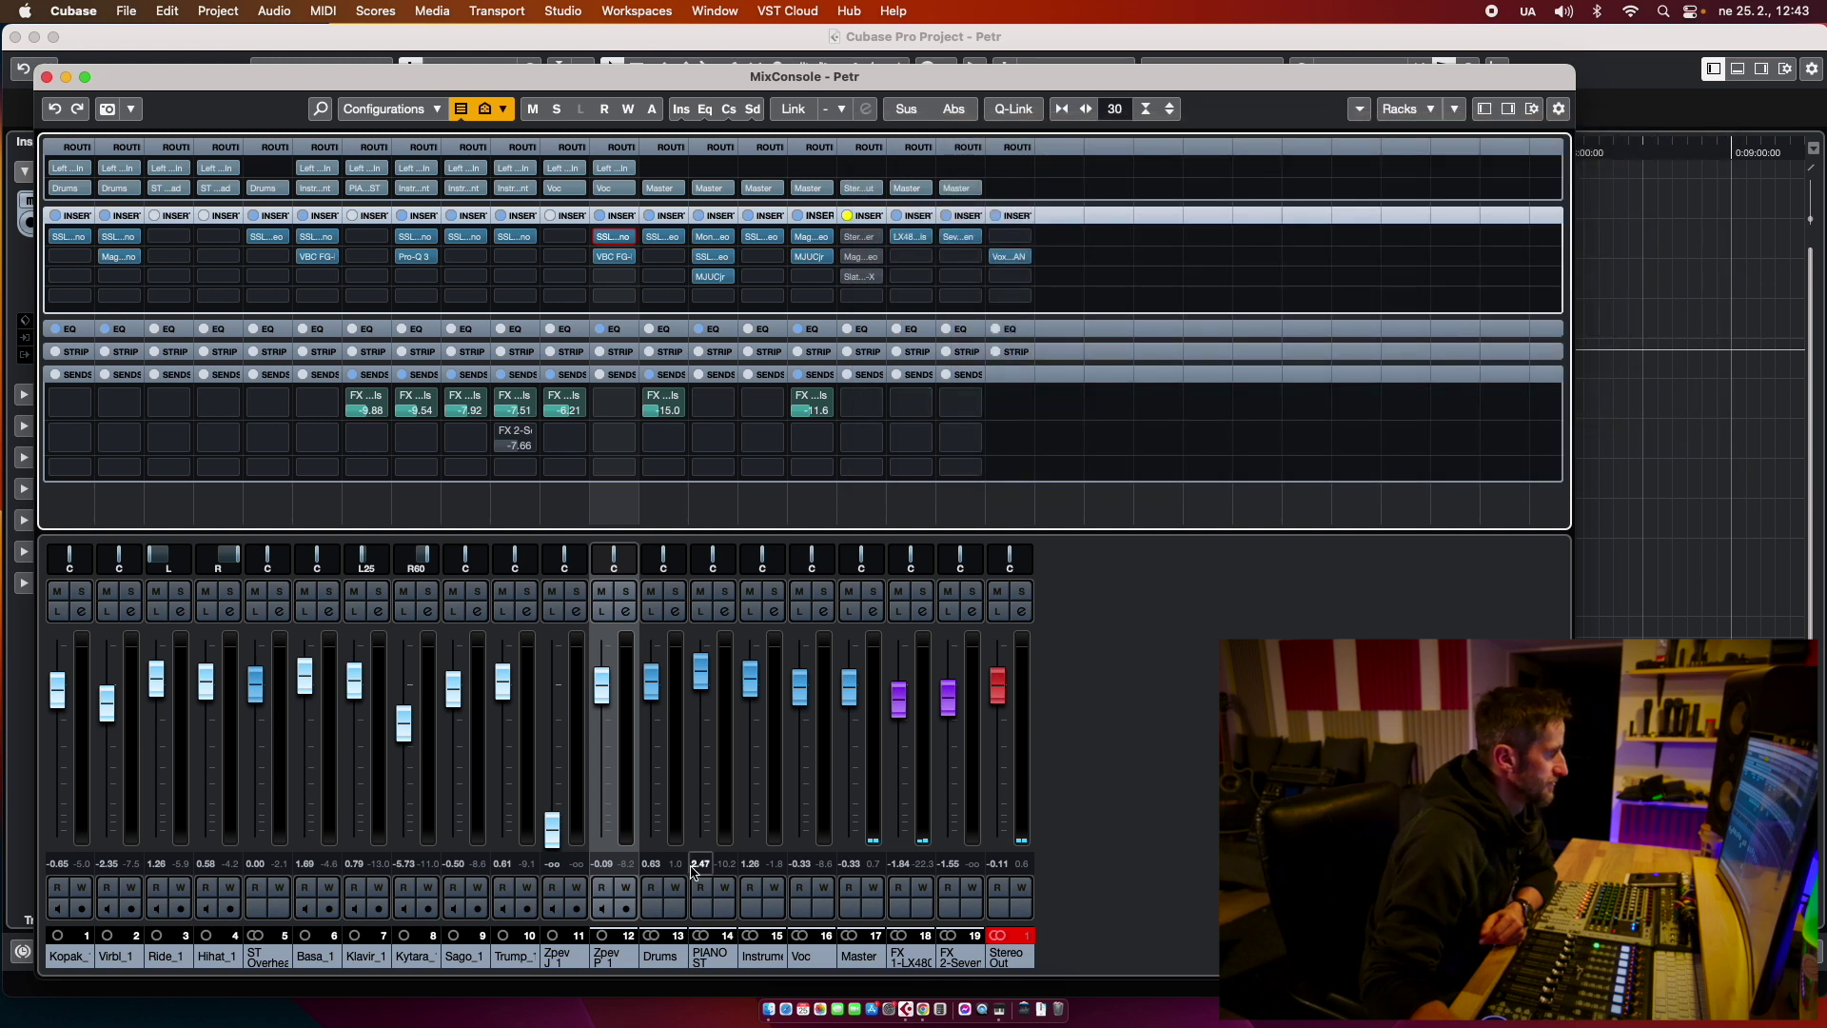
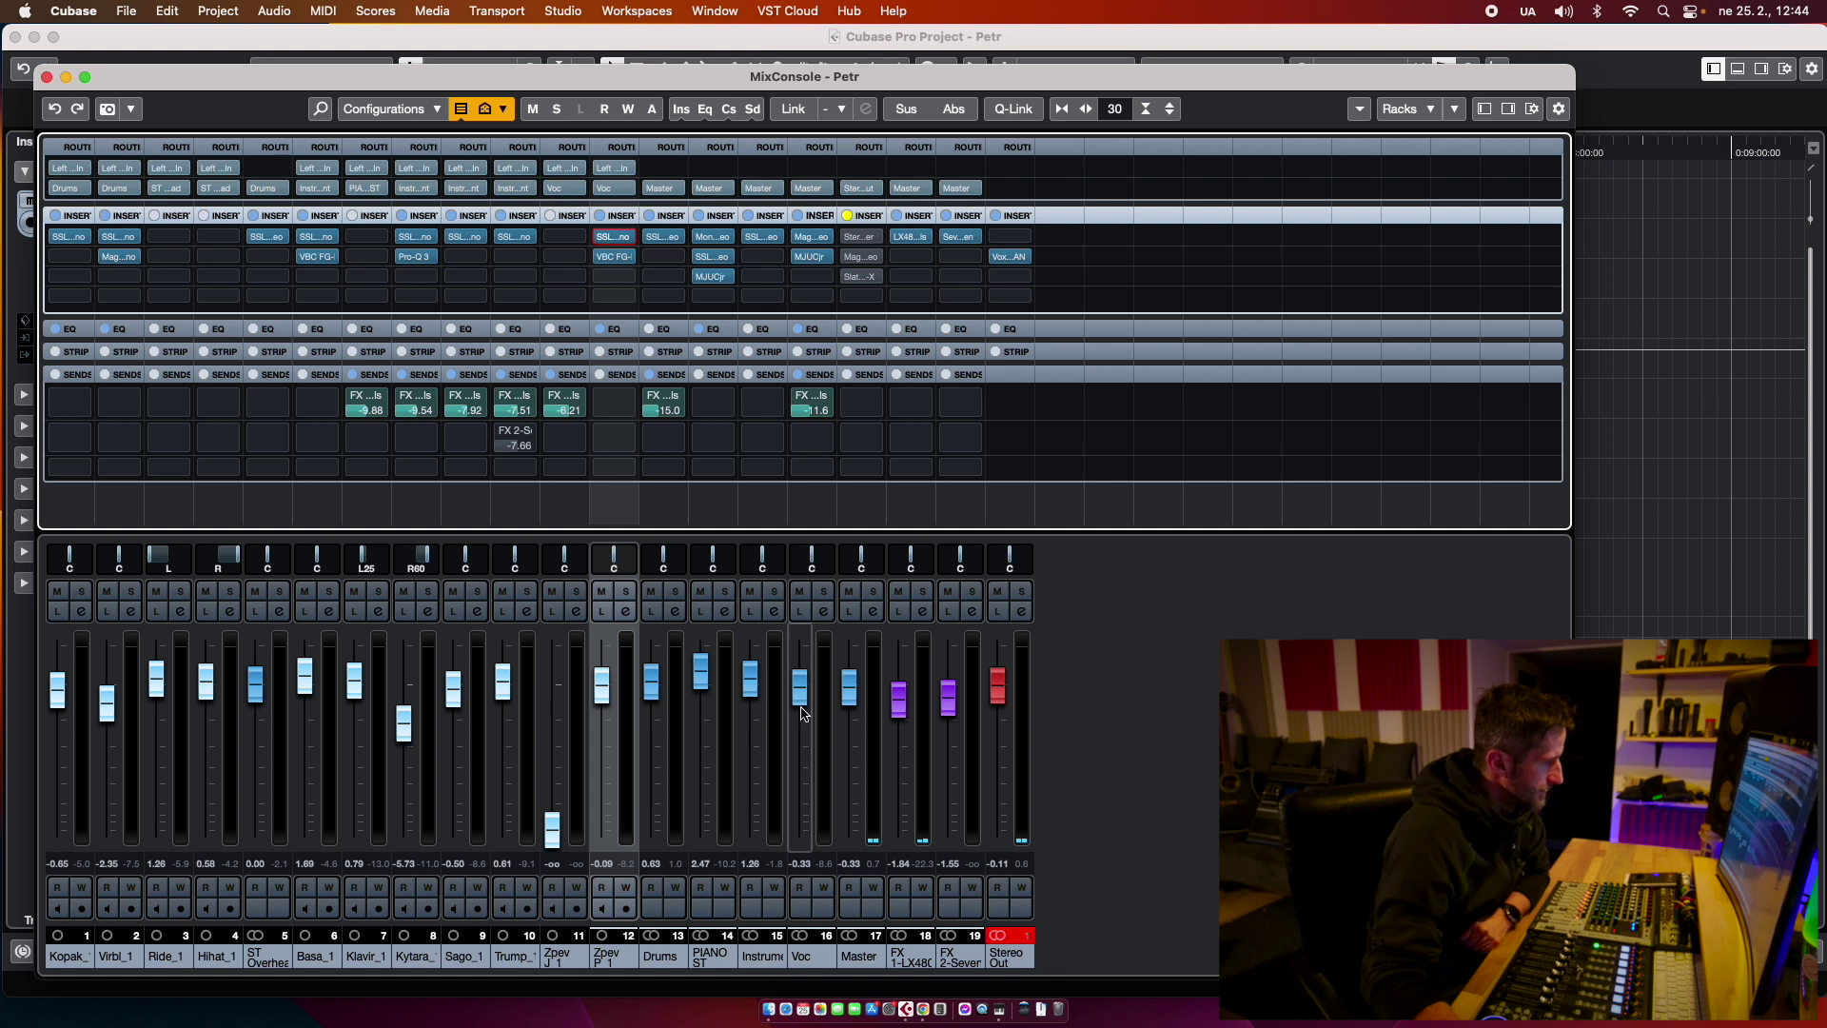
# Step: Activate the StereoEnhancer insert on the Master group, set its width to 116 % and close its window
pyautogui.moveTo(851, 244)
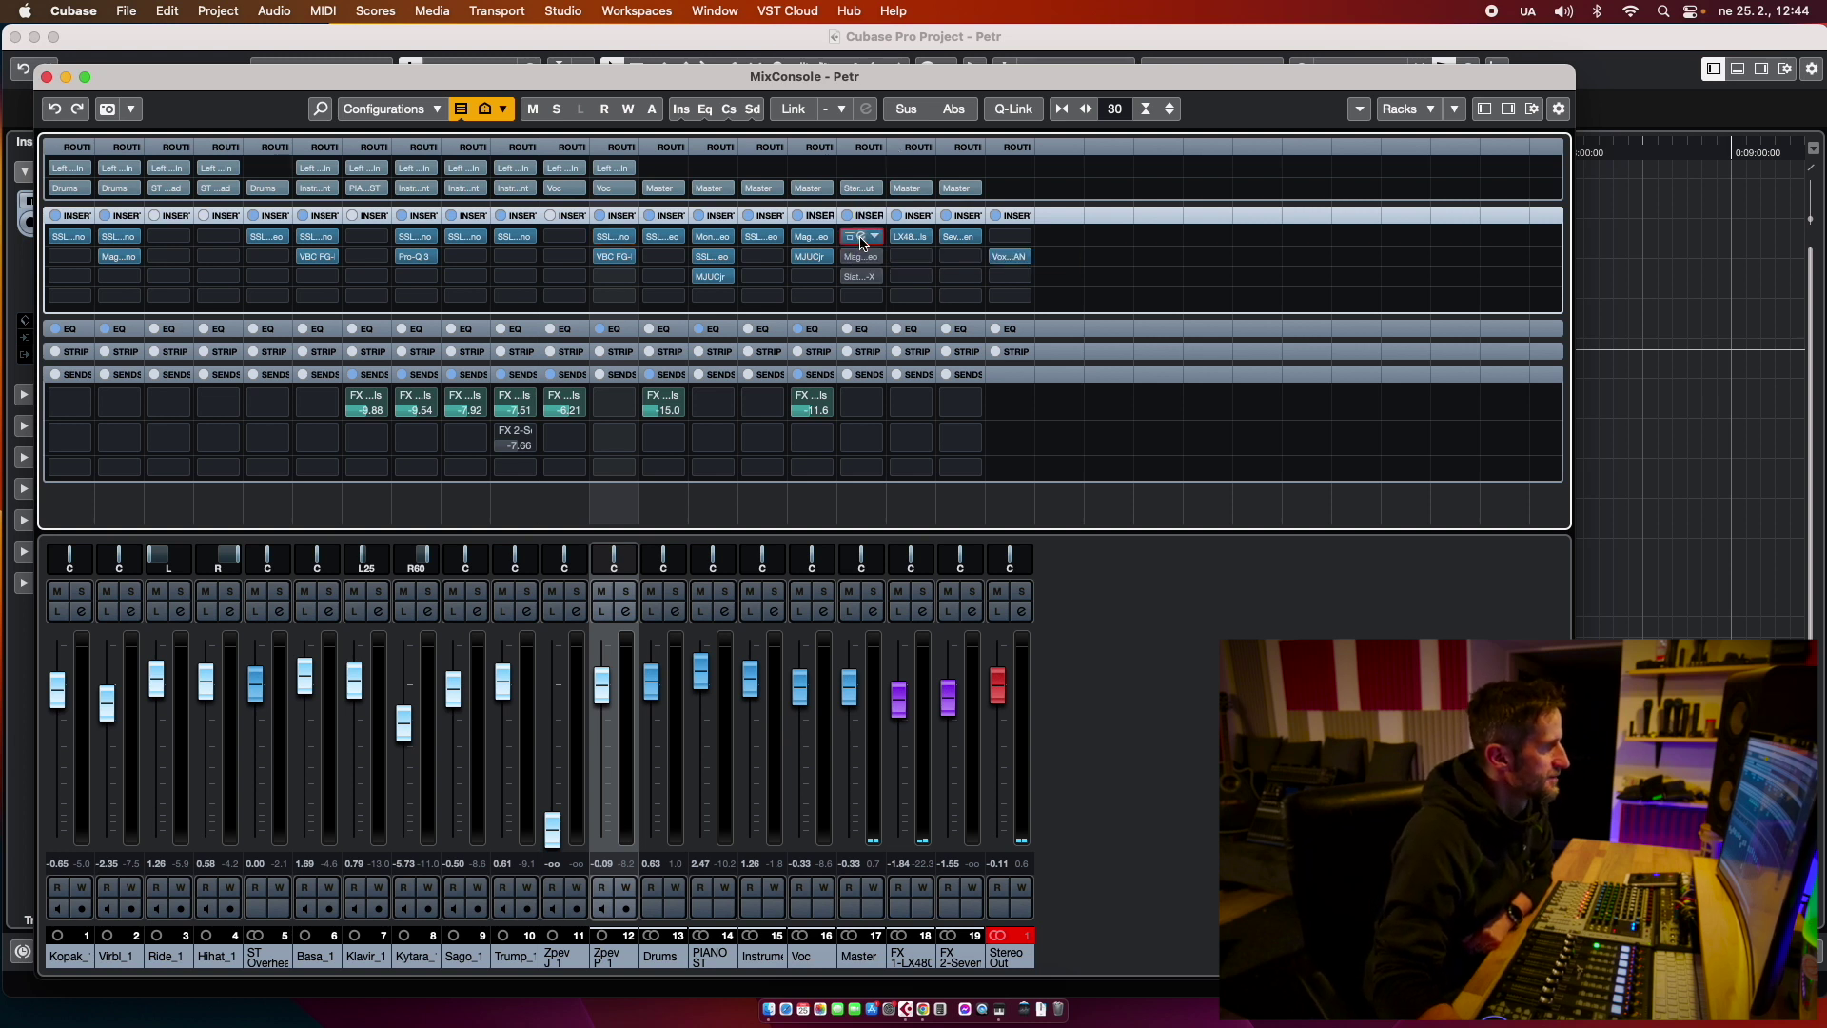
pyautogui.click(861, 236)
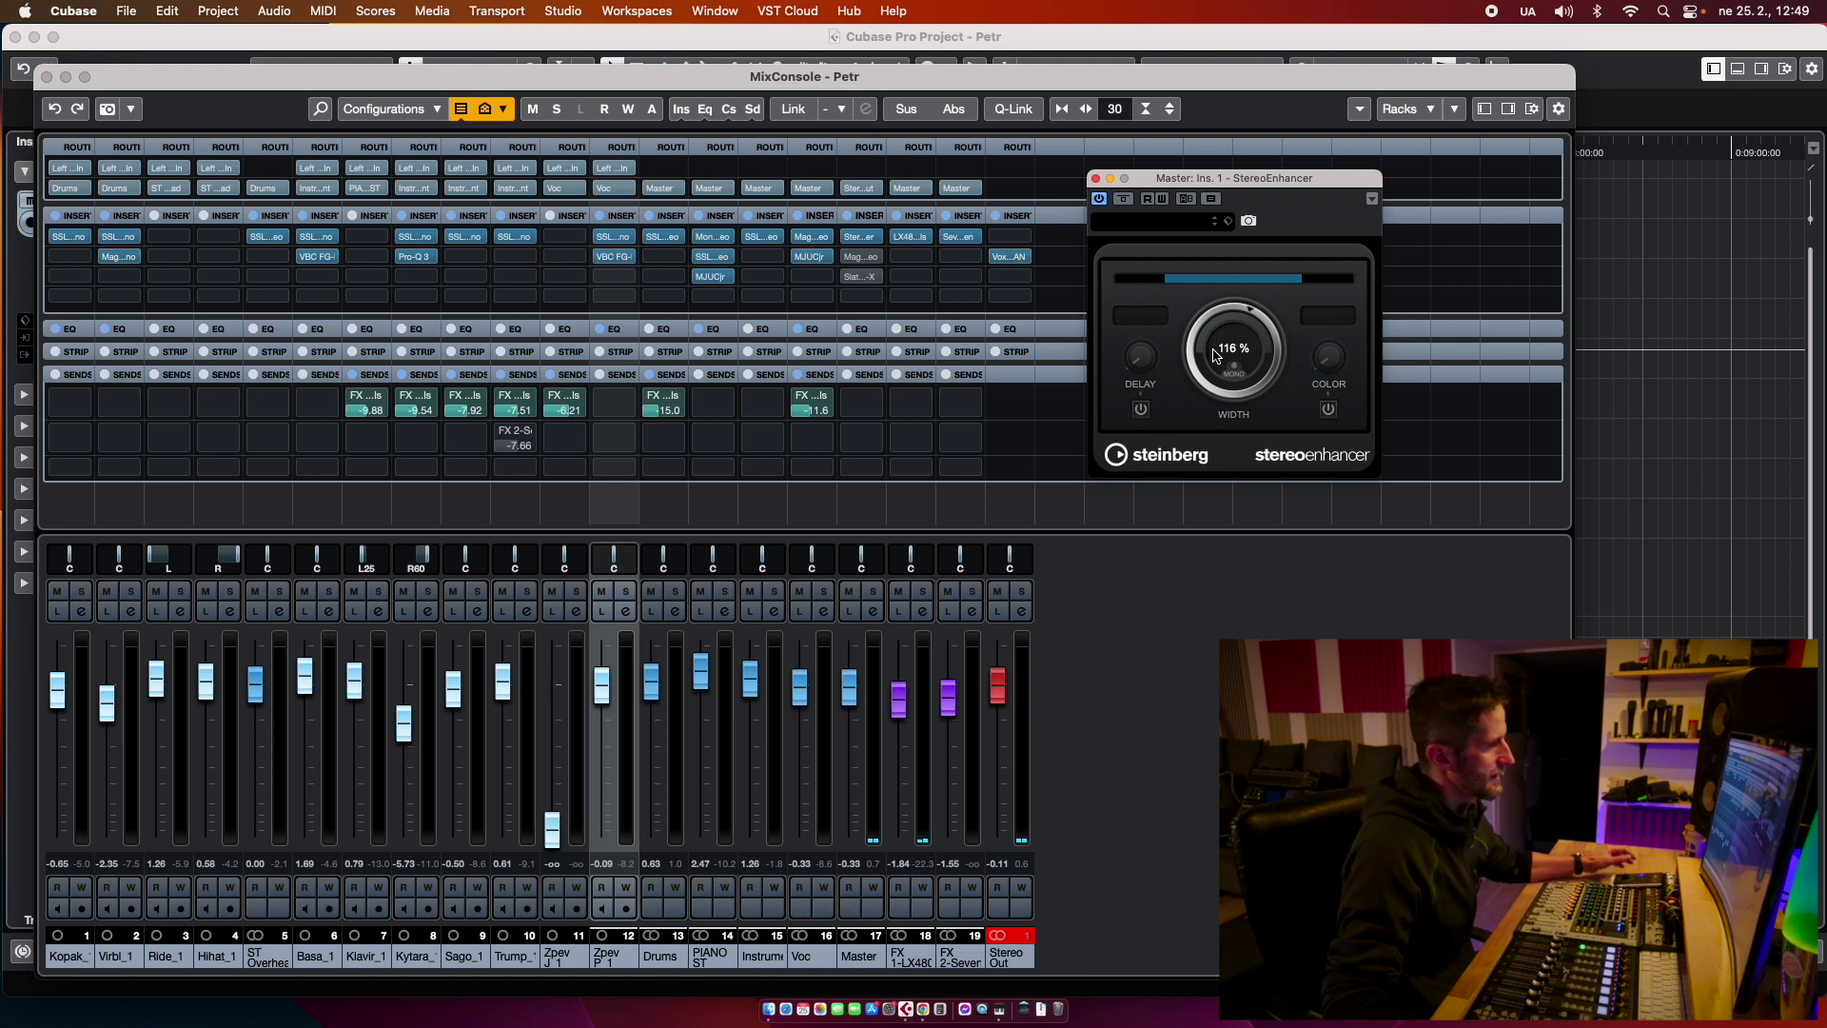
pyautogui.scroll(-4, 1228, 360)
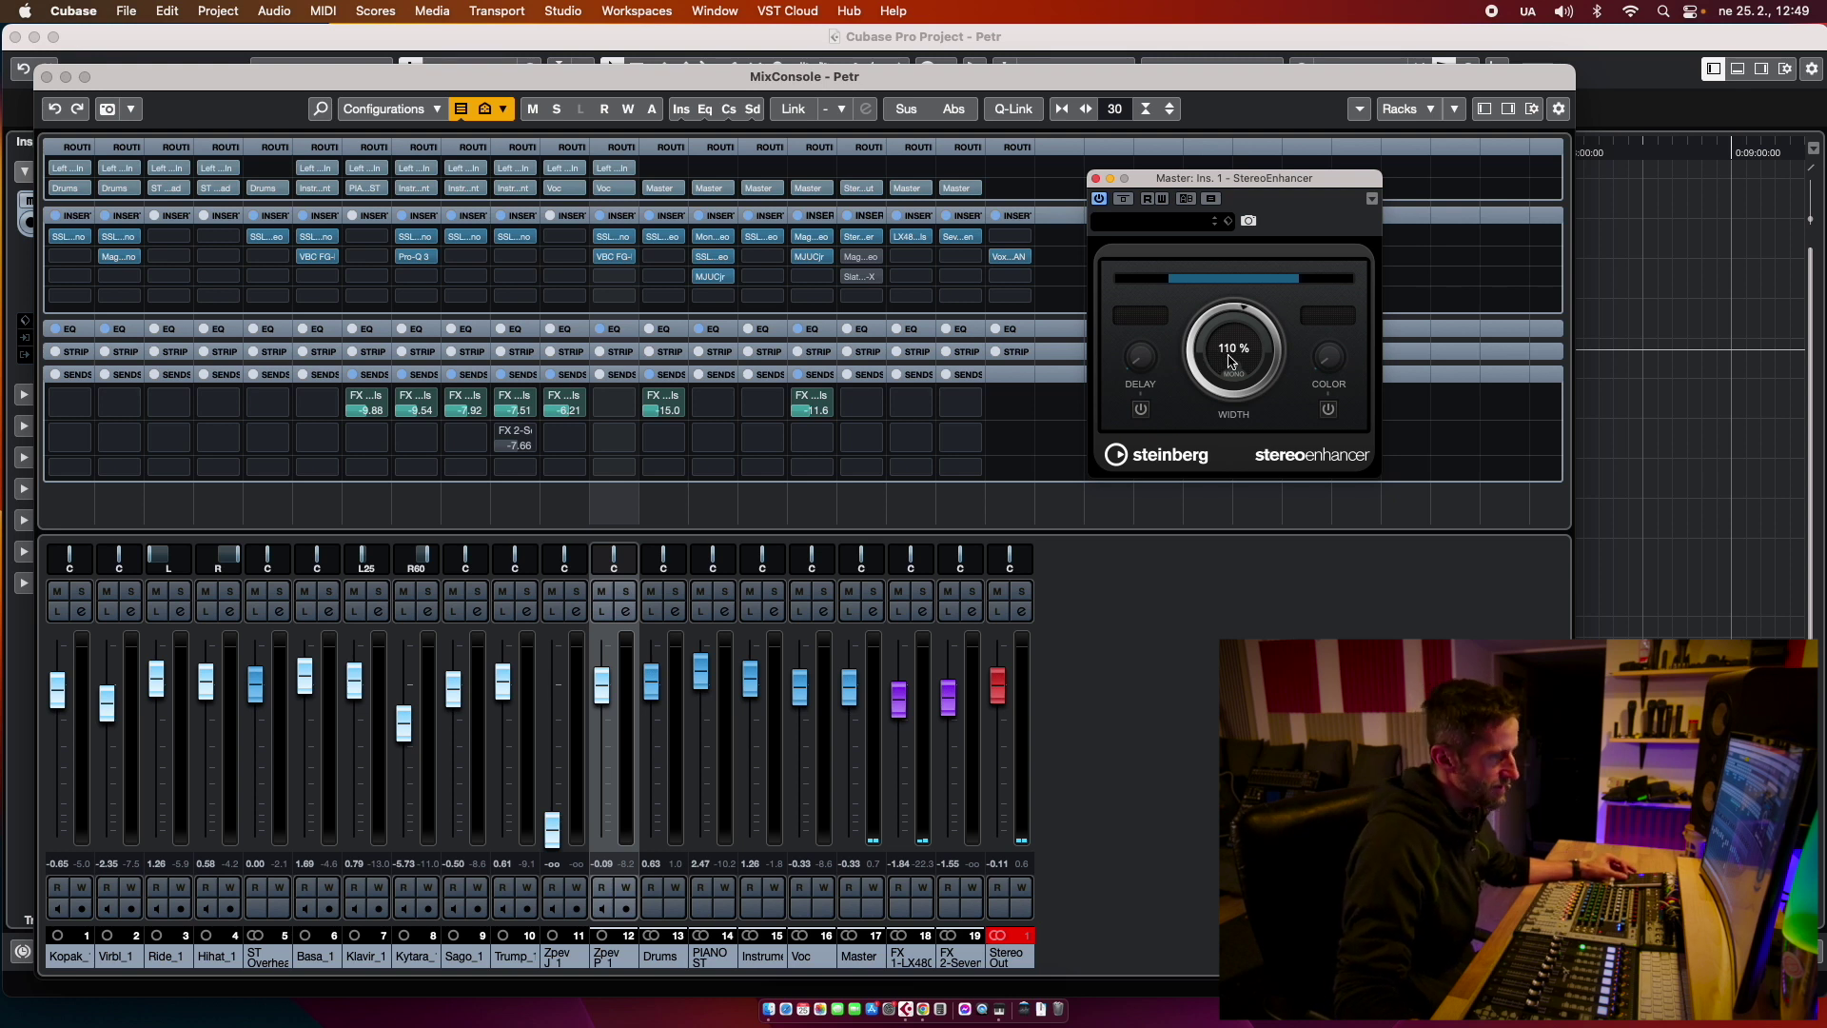
pyautogui.scroll(3, 1230, 362)
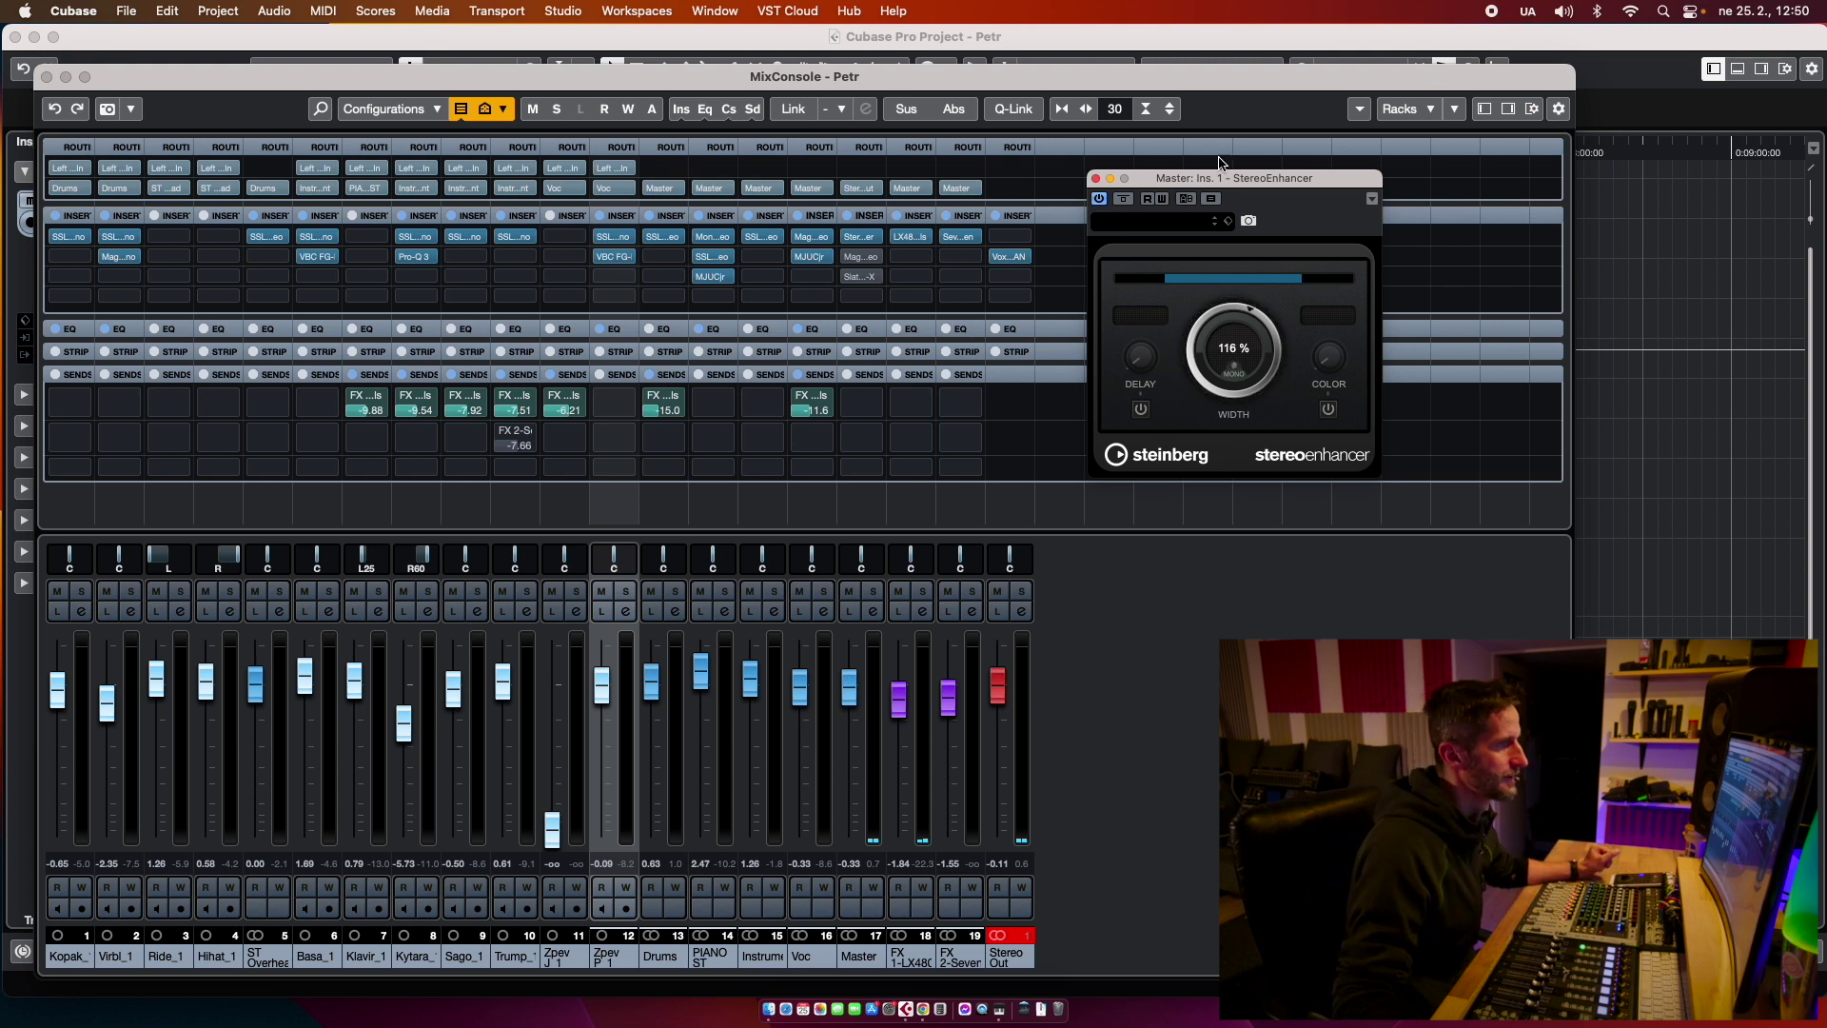
pyautogui.click(1095, 178)
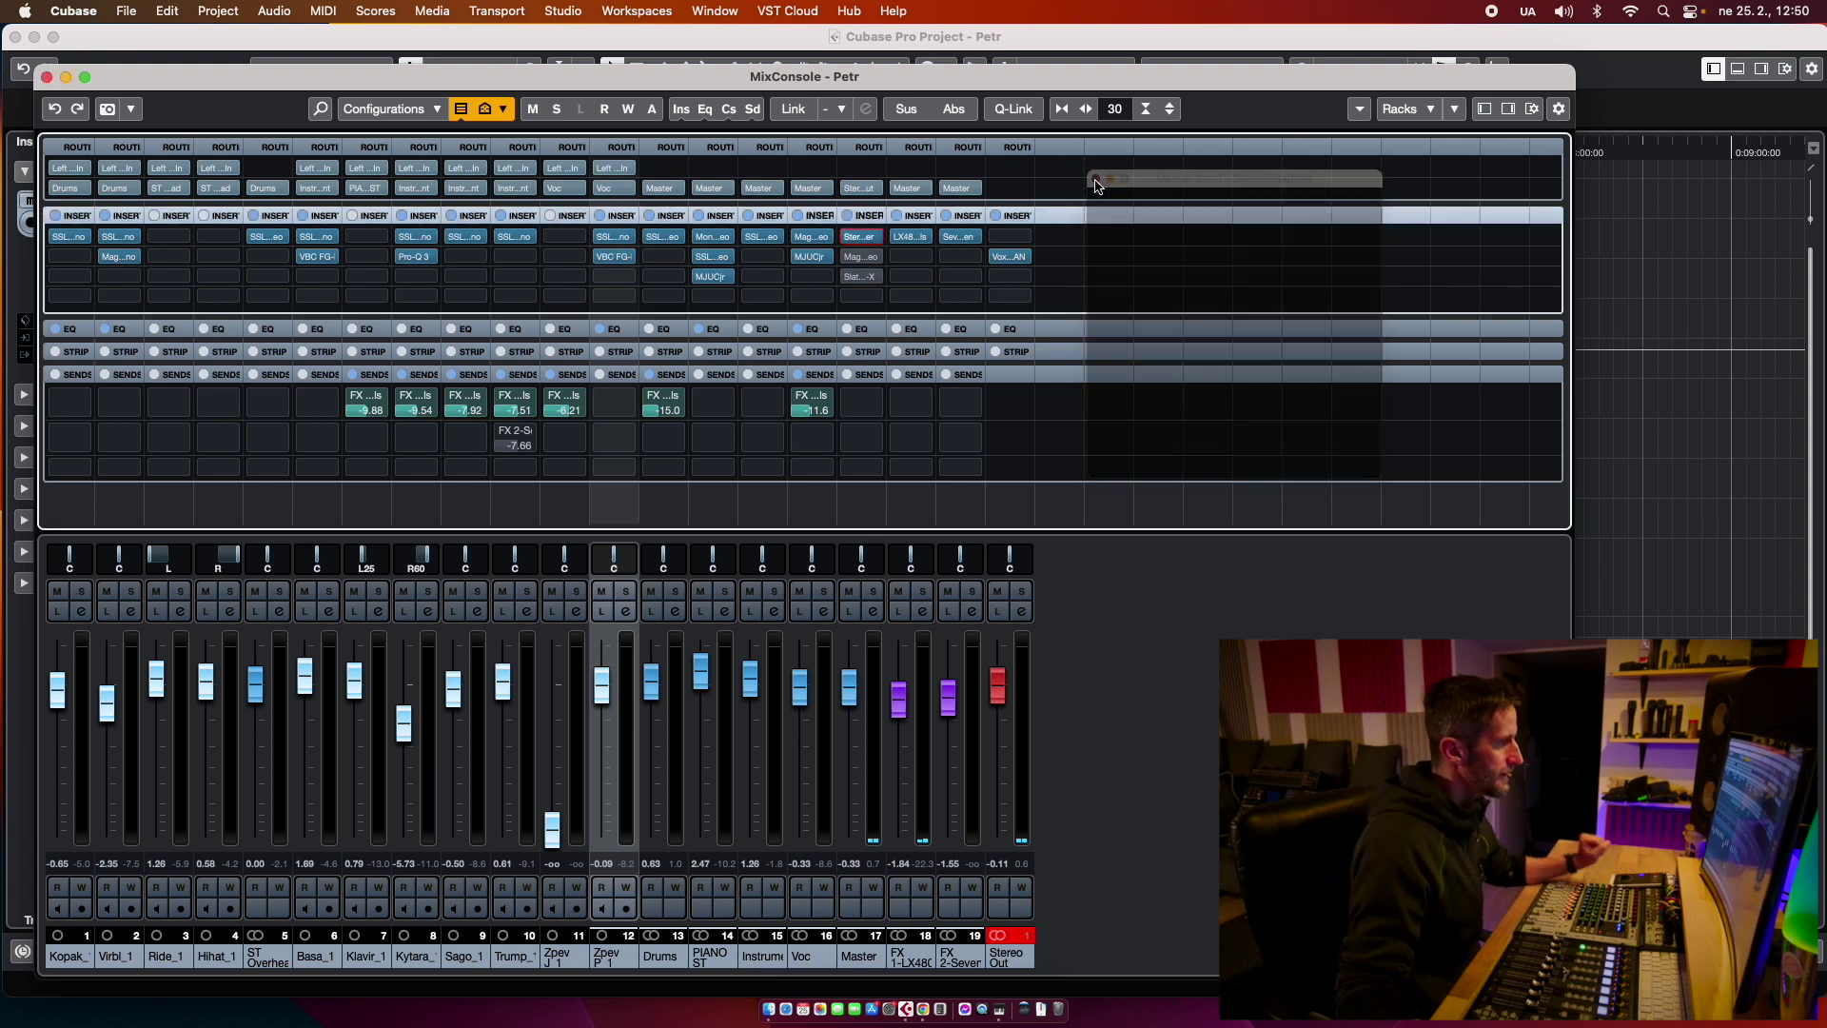
# Step: Open the Master group's MagicDeathEyeStereo insert, dismiss the update notice and move its window up
pyautogui.click(860, 257)
pyautogui.moveTo(780, 172); pyautogui.dragTo(1075, 411)
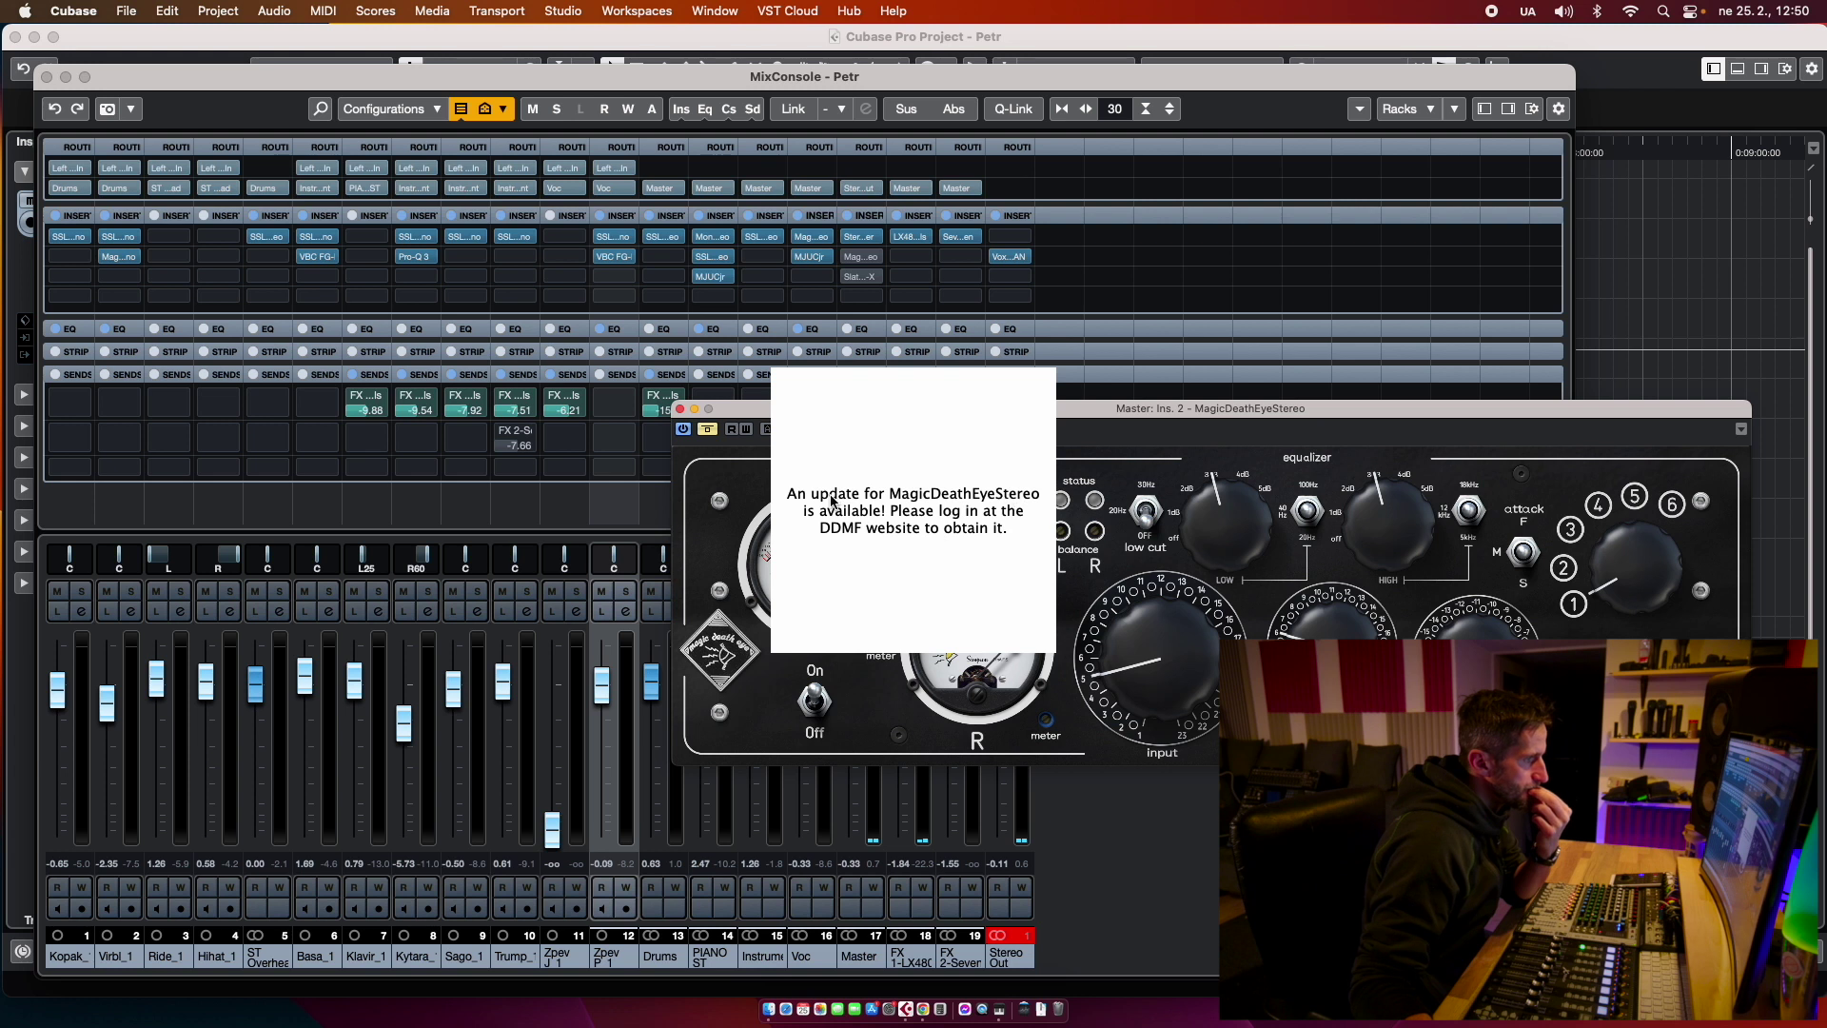
pyautogui.click(982, 513)
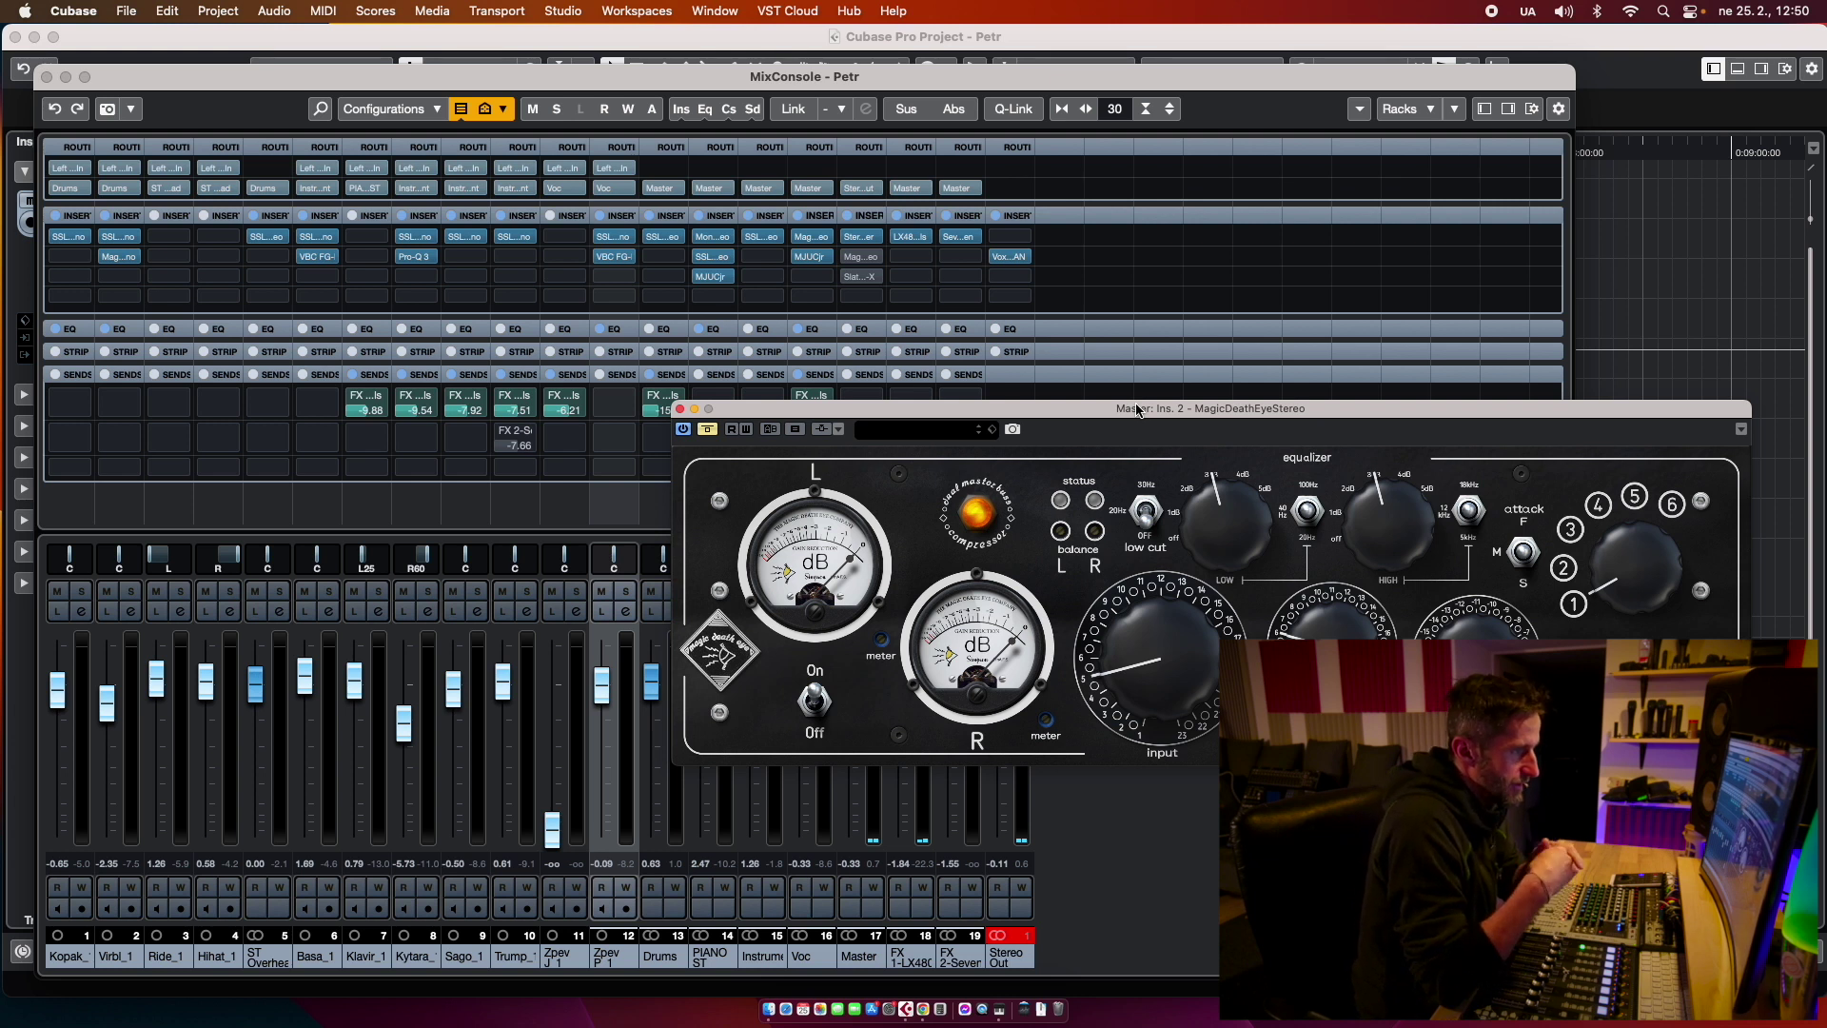
pyautogui.moveTo(1090, 409); pyautogui.dragTo(1065, 359)
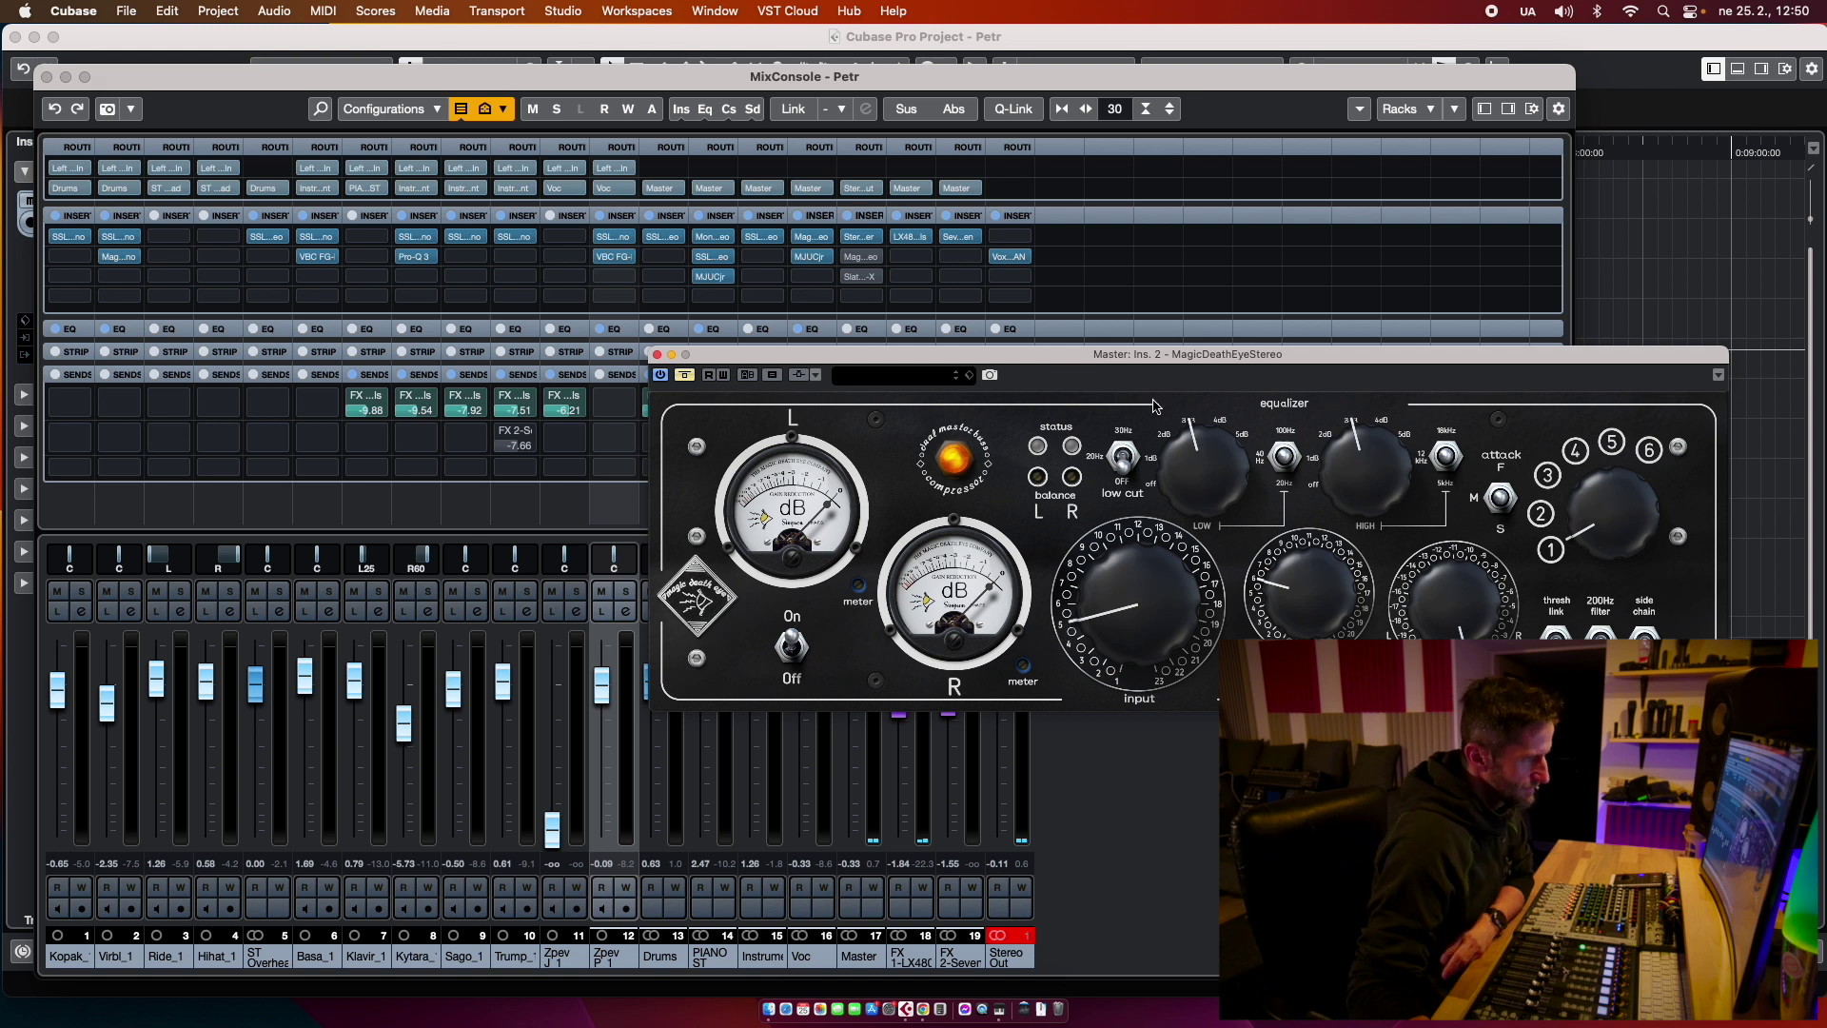
# Step: Activate the Master group's MagicDeathEyeStereo during playback and compare the mix with its compressor switched off and on
pyautogui.moveTo(1073, 361); pyautogui.dragTo(1081, 389)
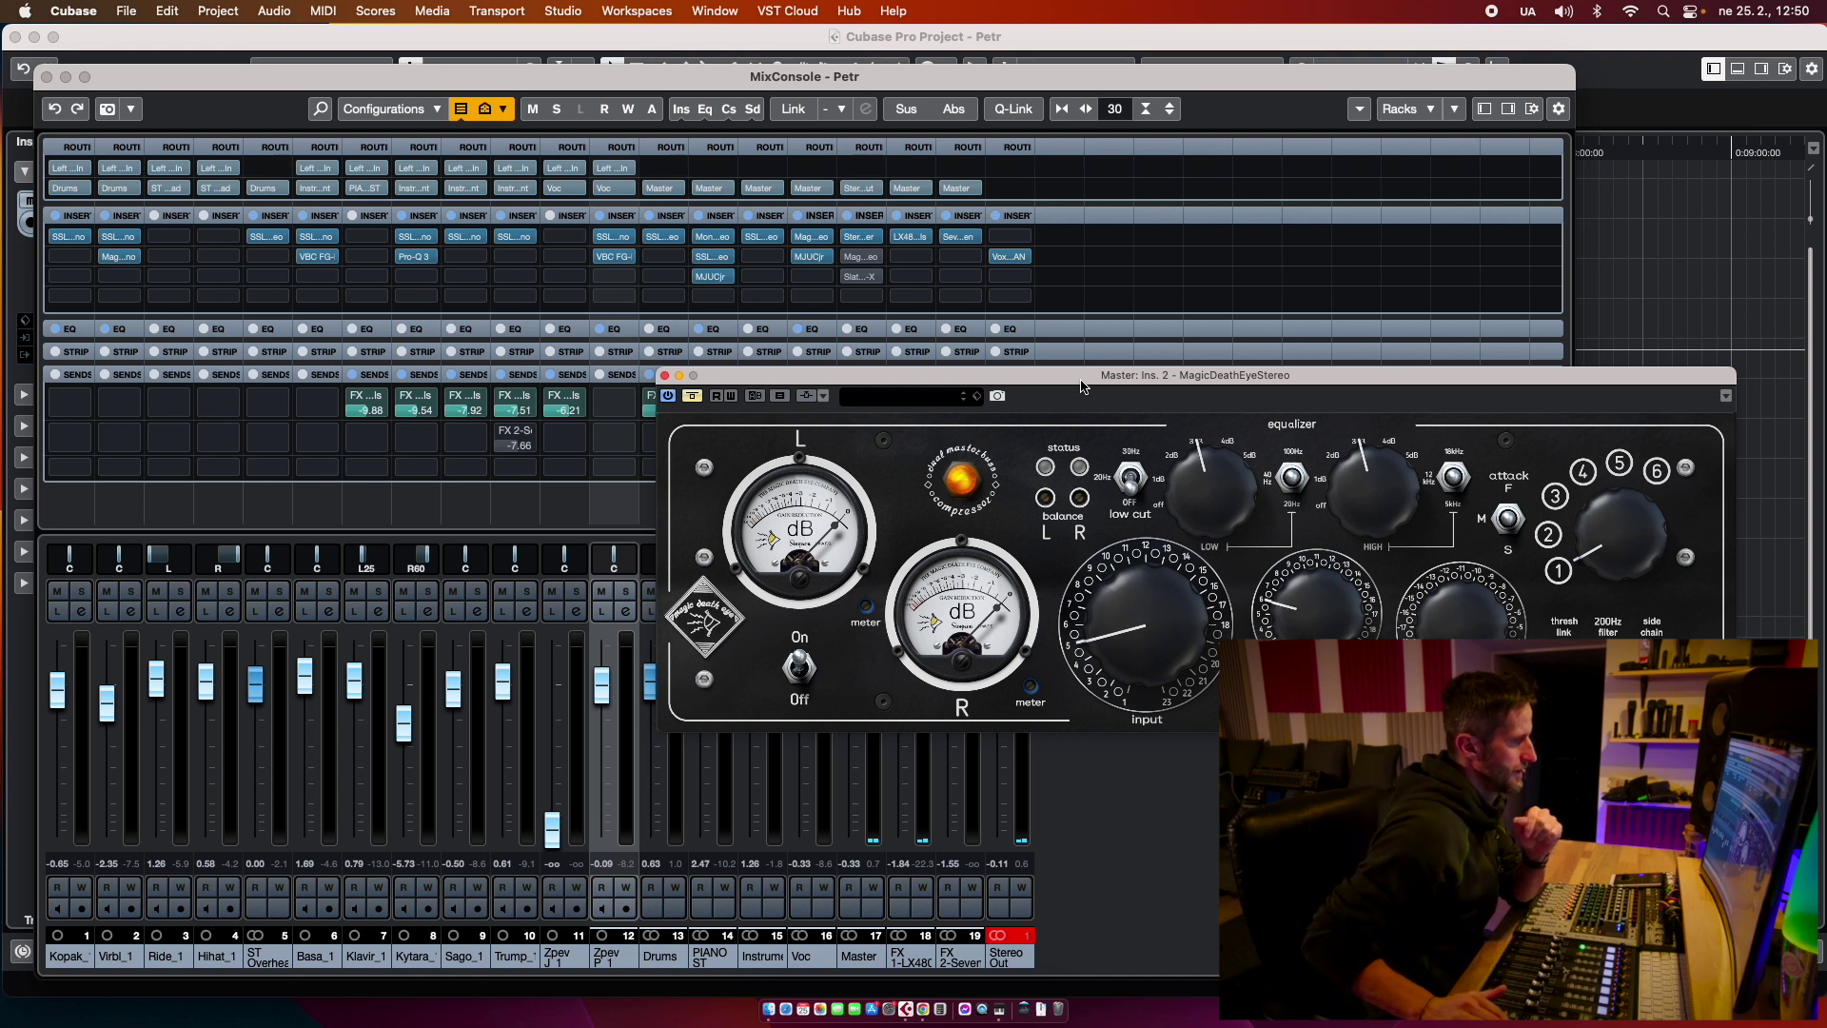
pyautogui.press('space')
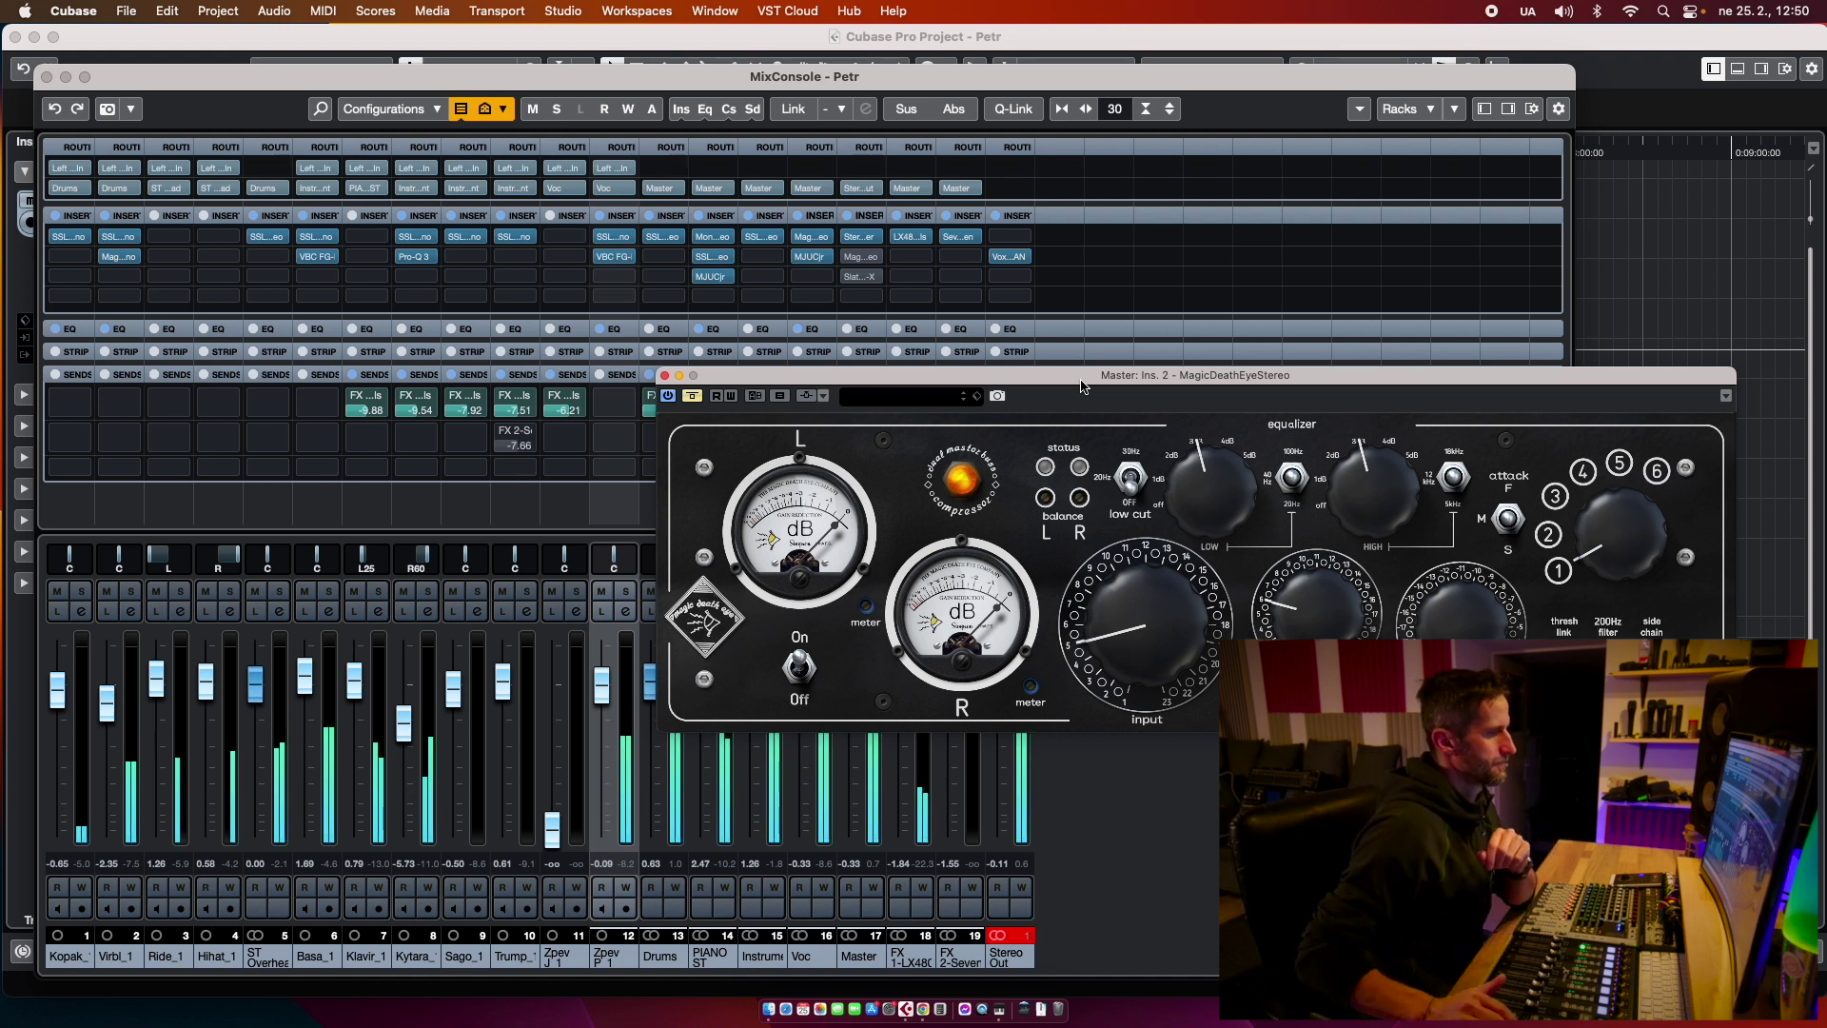
pyautogui.click(691, 397)
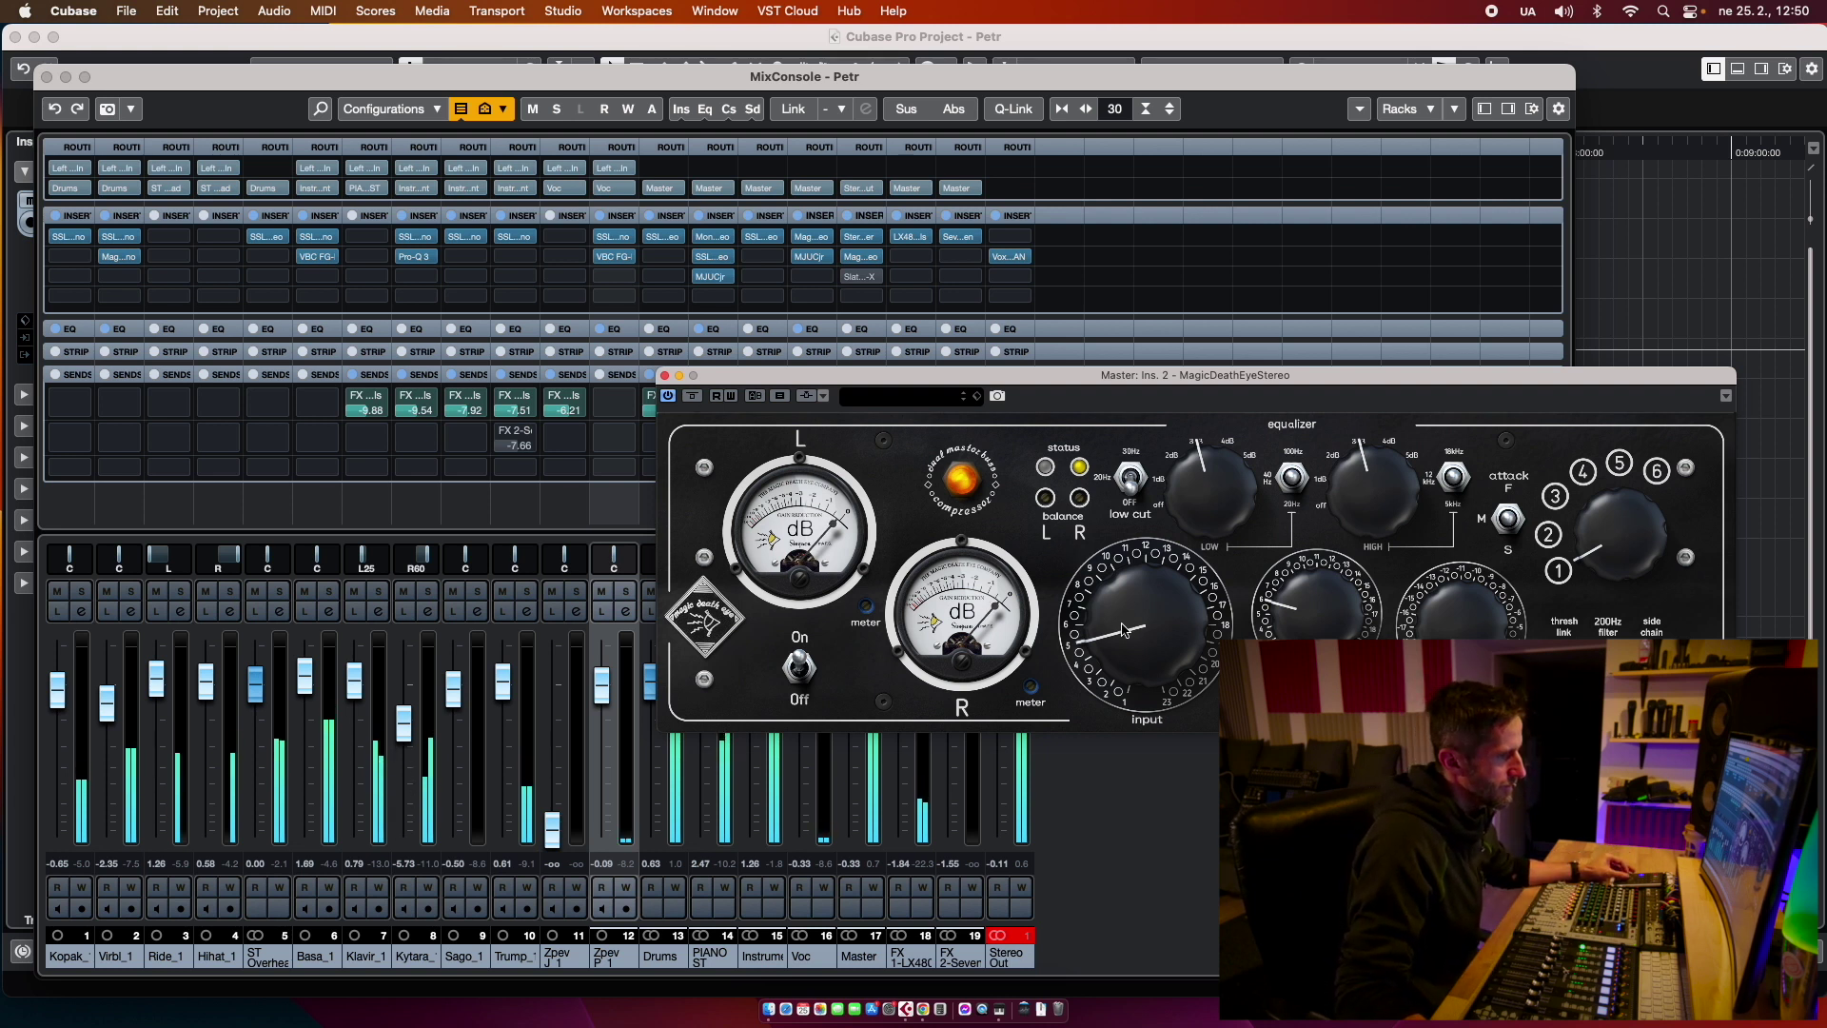
pyautogui.scroll(2, 1110, 635)
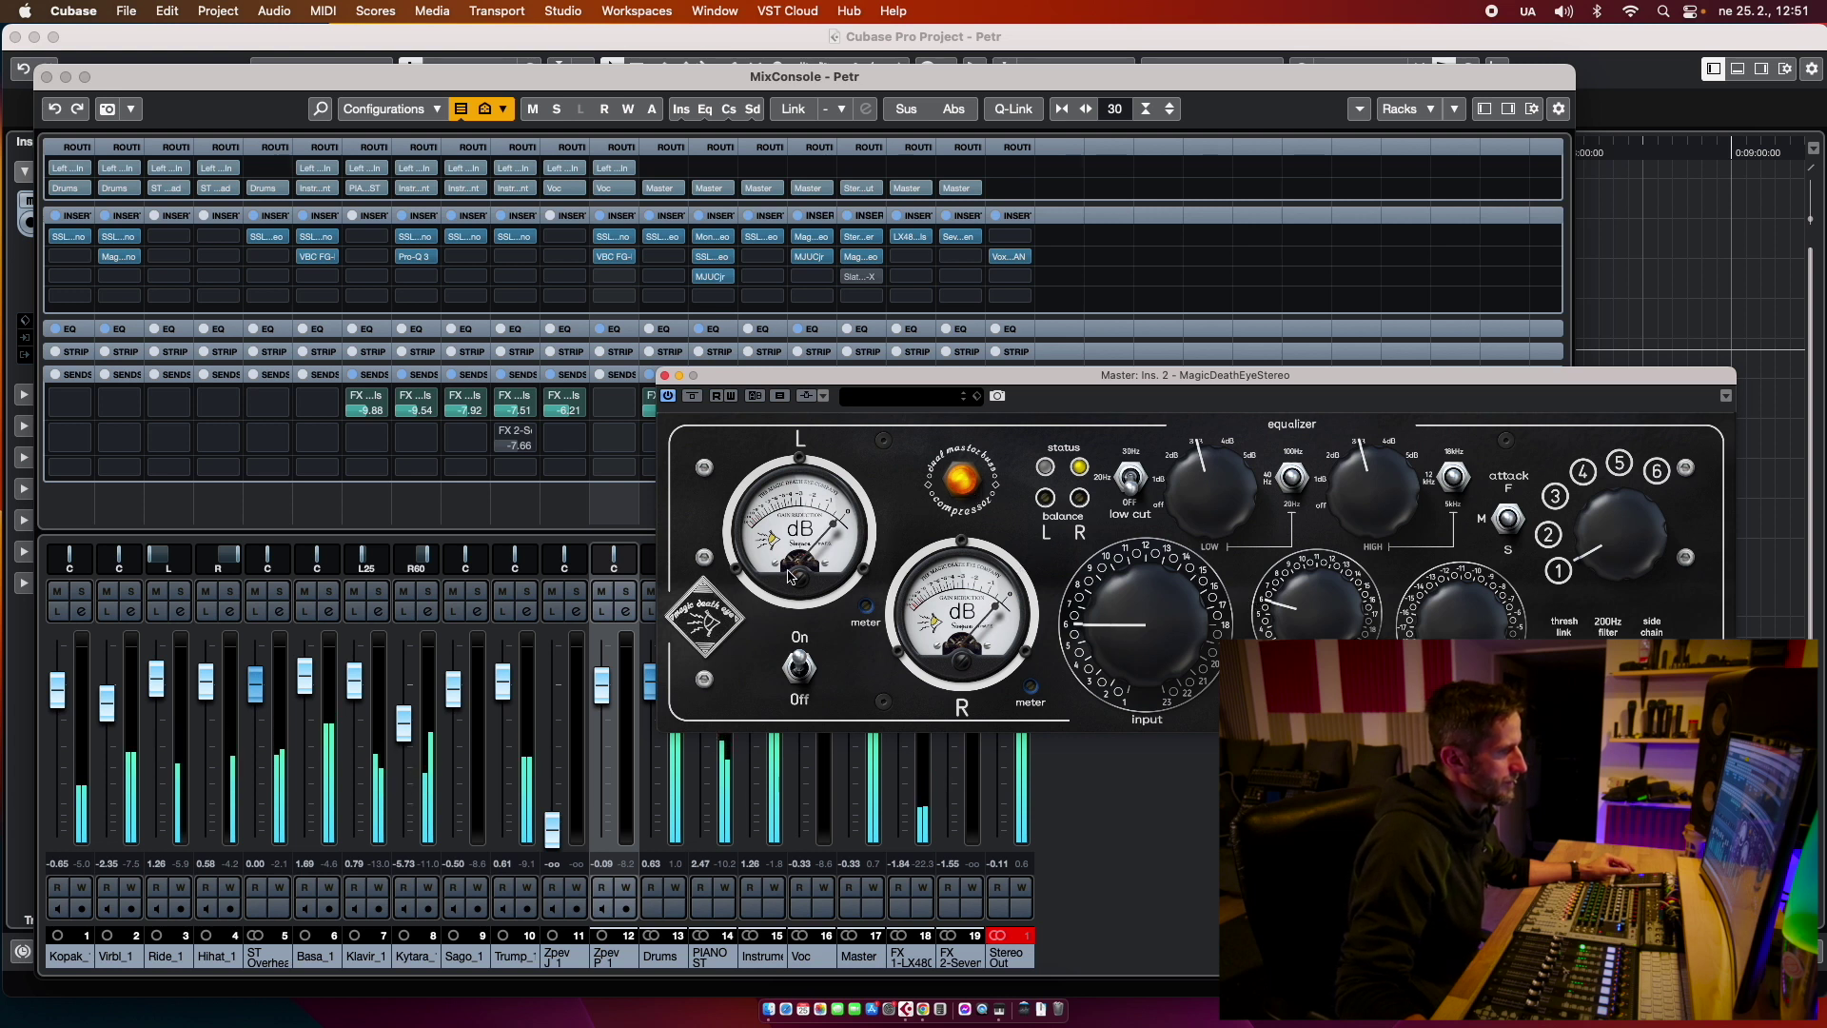
pyautogui.click(801, 671)
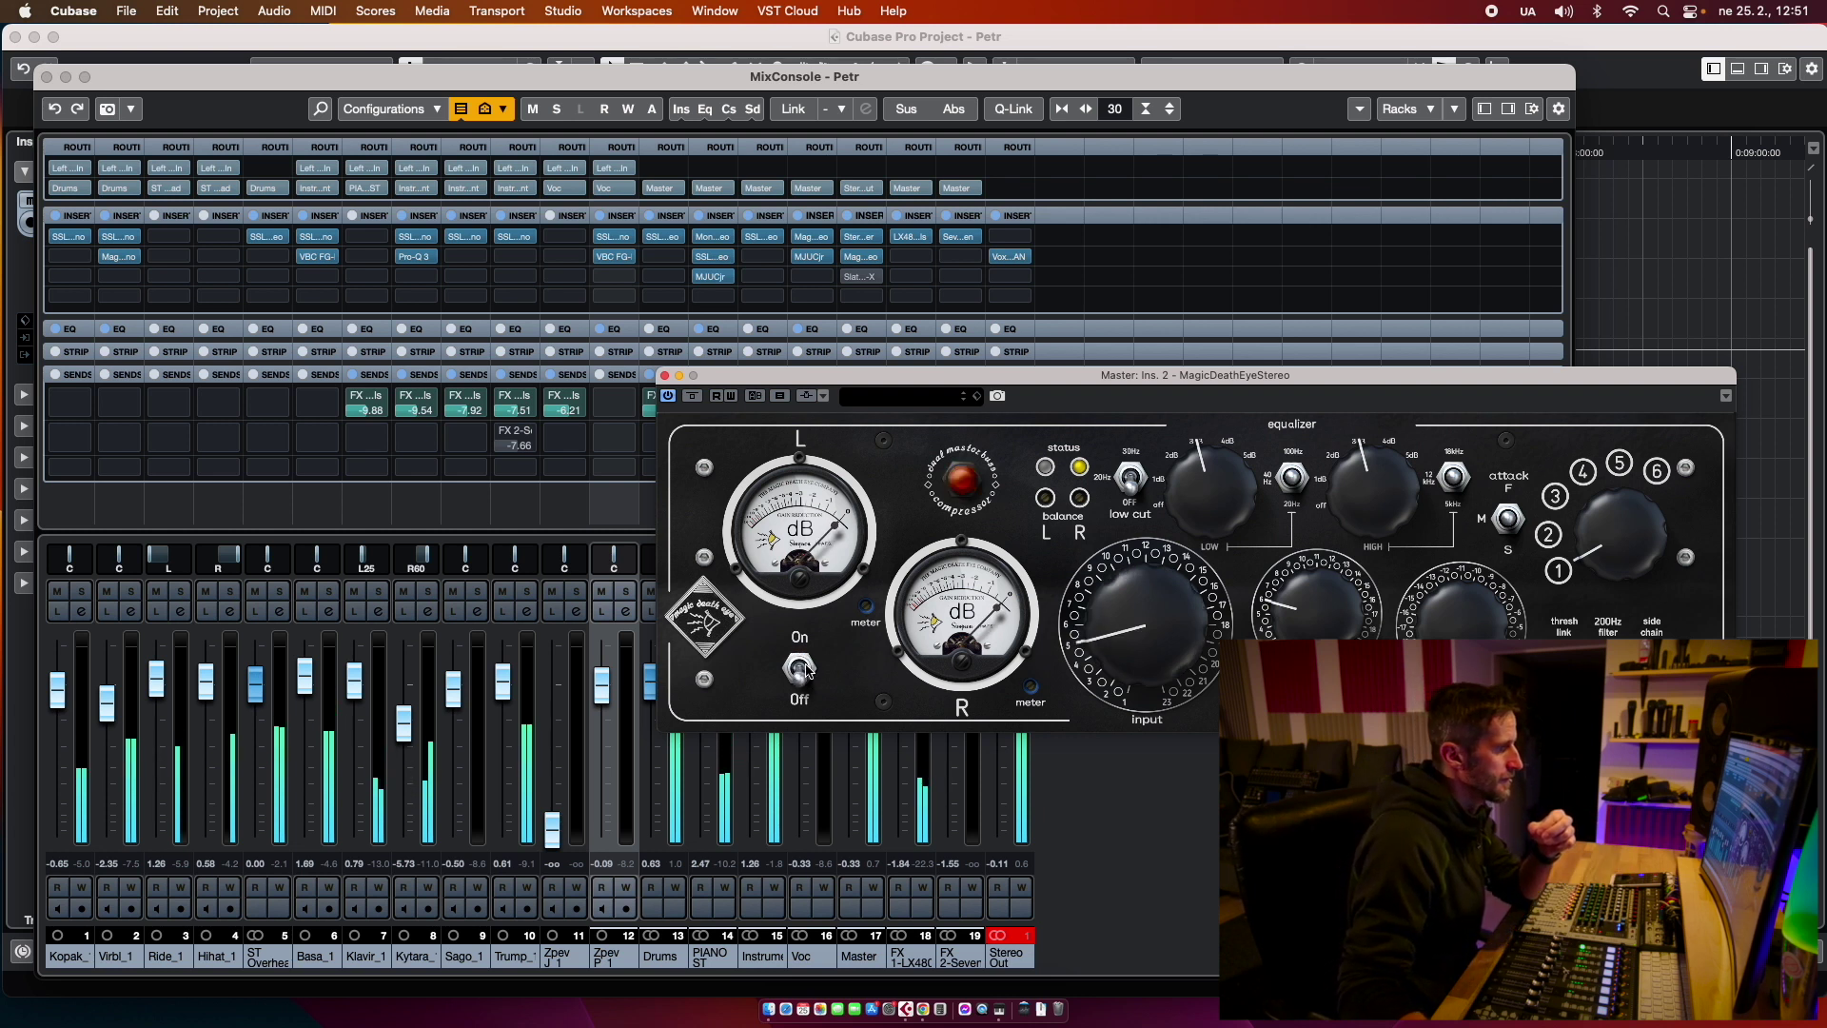
pyautogui.click(802, 670)
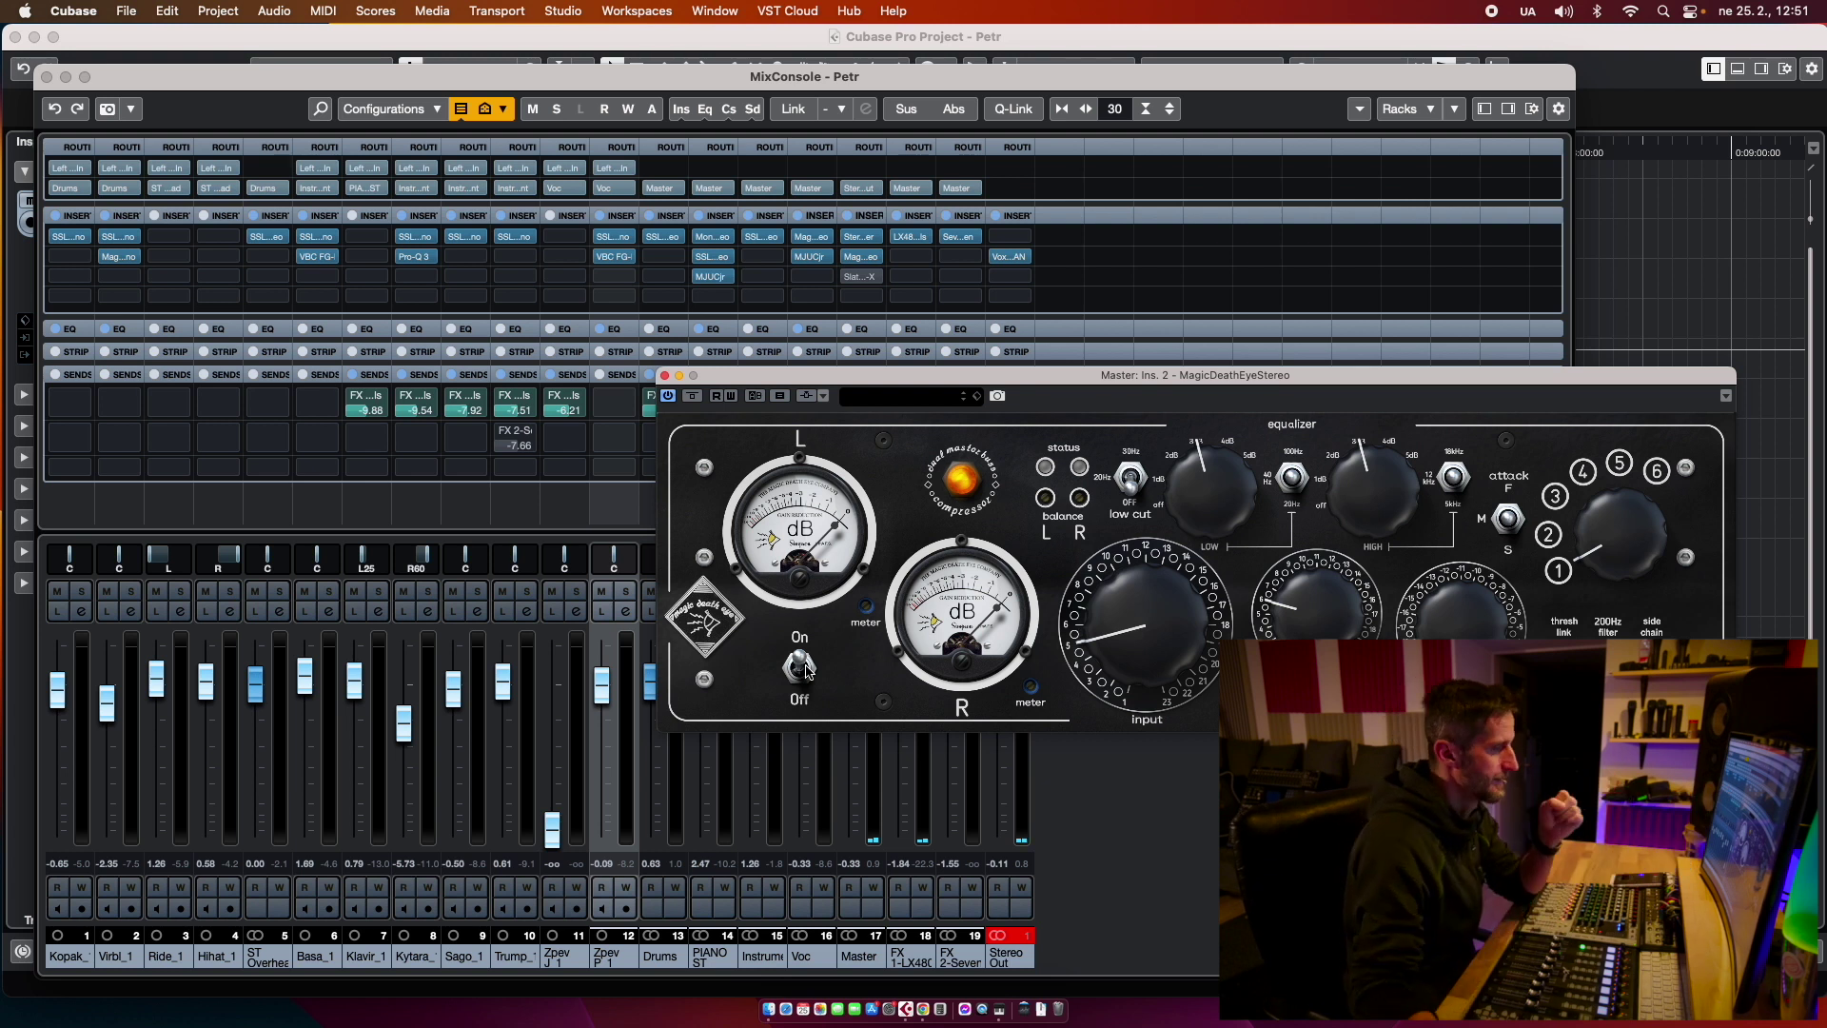
# Step: Reposition the MagicDeathEyeStereo window, replay the mix and repeatedly compare the compressor off and on, leaving it on
pyautogui.moveTo(1004, 381); pyautogui.dragTo(1030, 323)
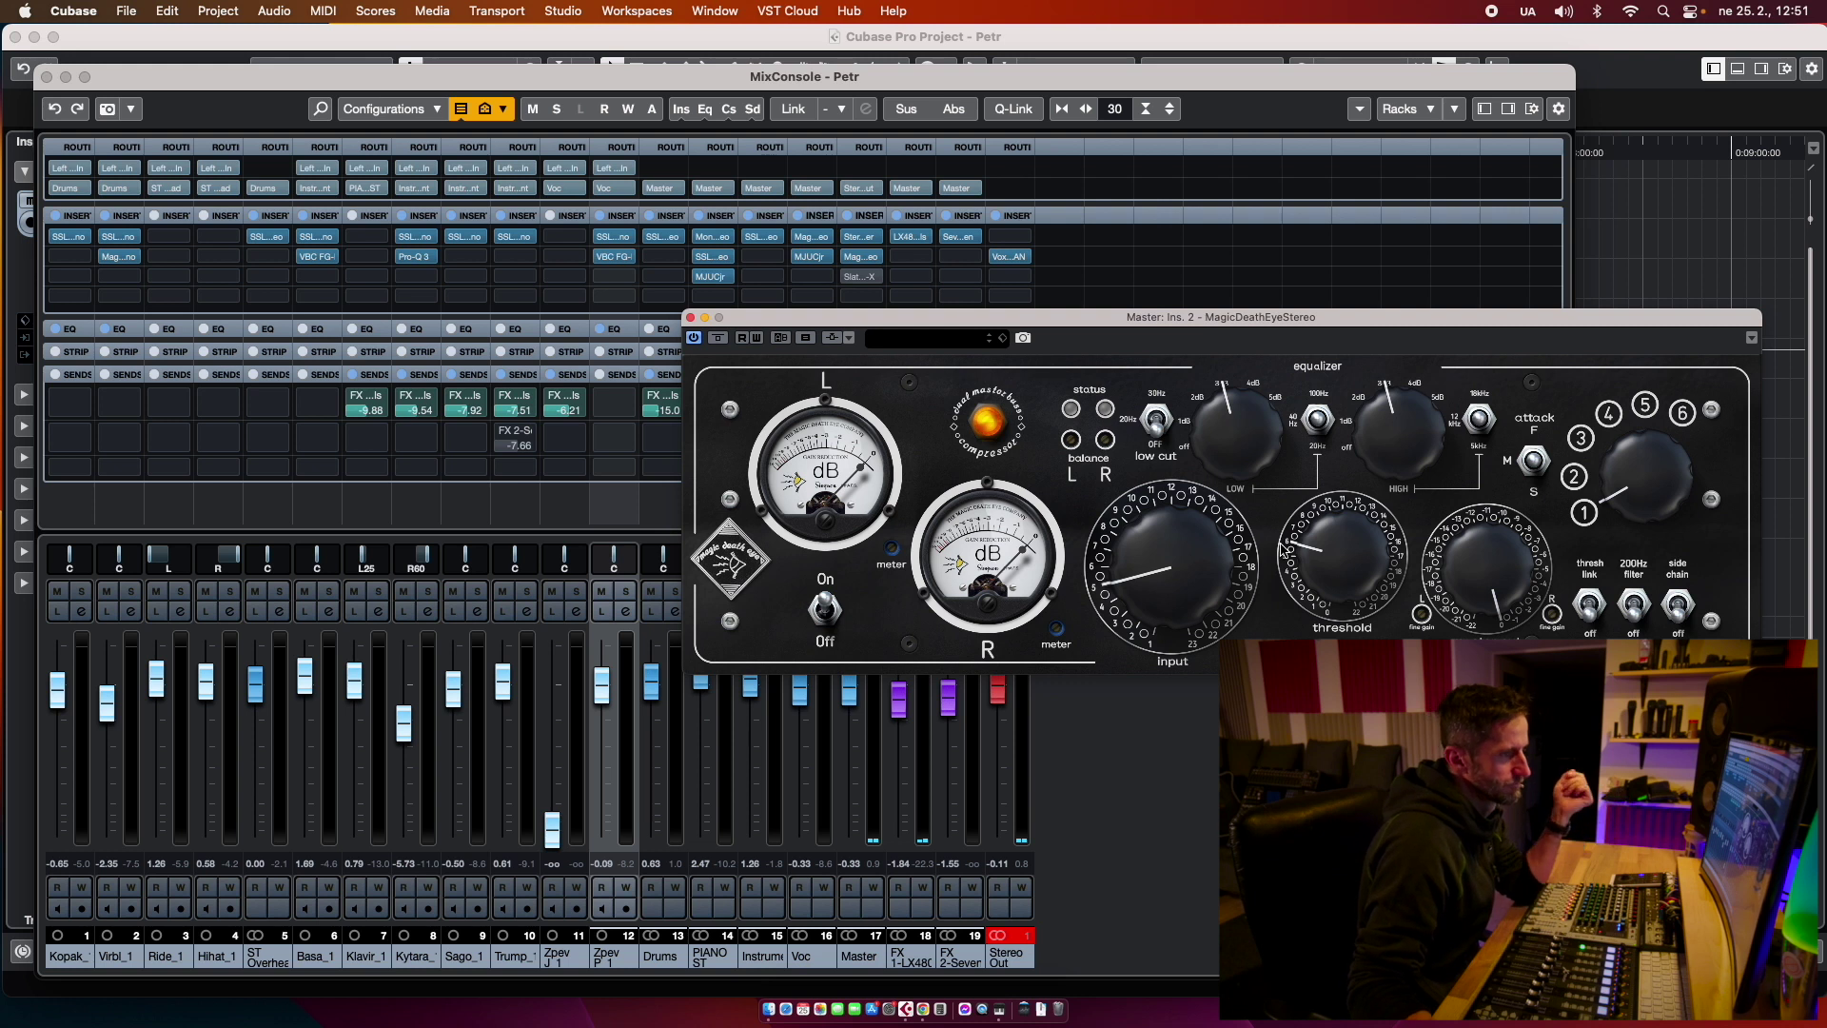
pyautogui.moveTo(1071, 322); pyautogui.dragTo(1073, 319)
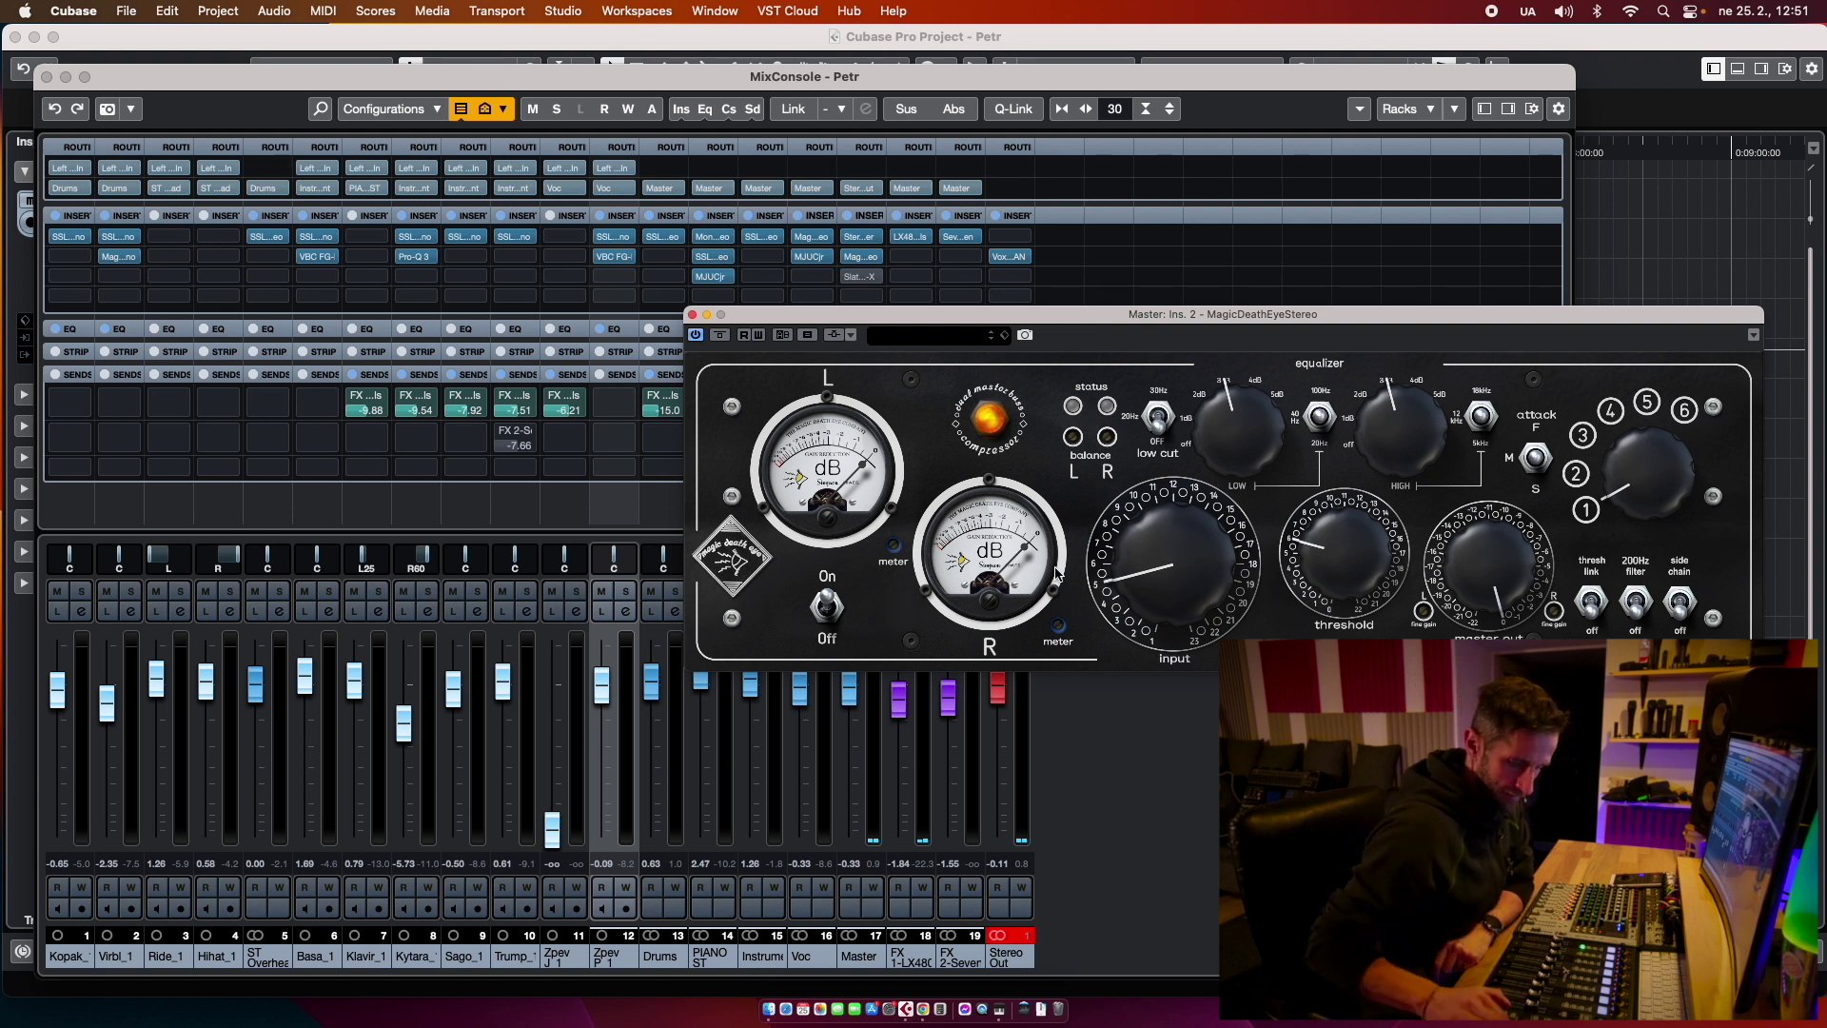
pyautogui.press('space')
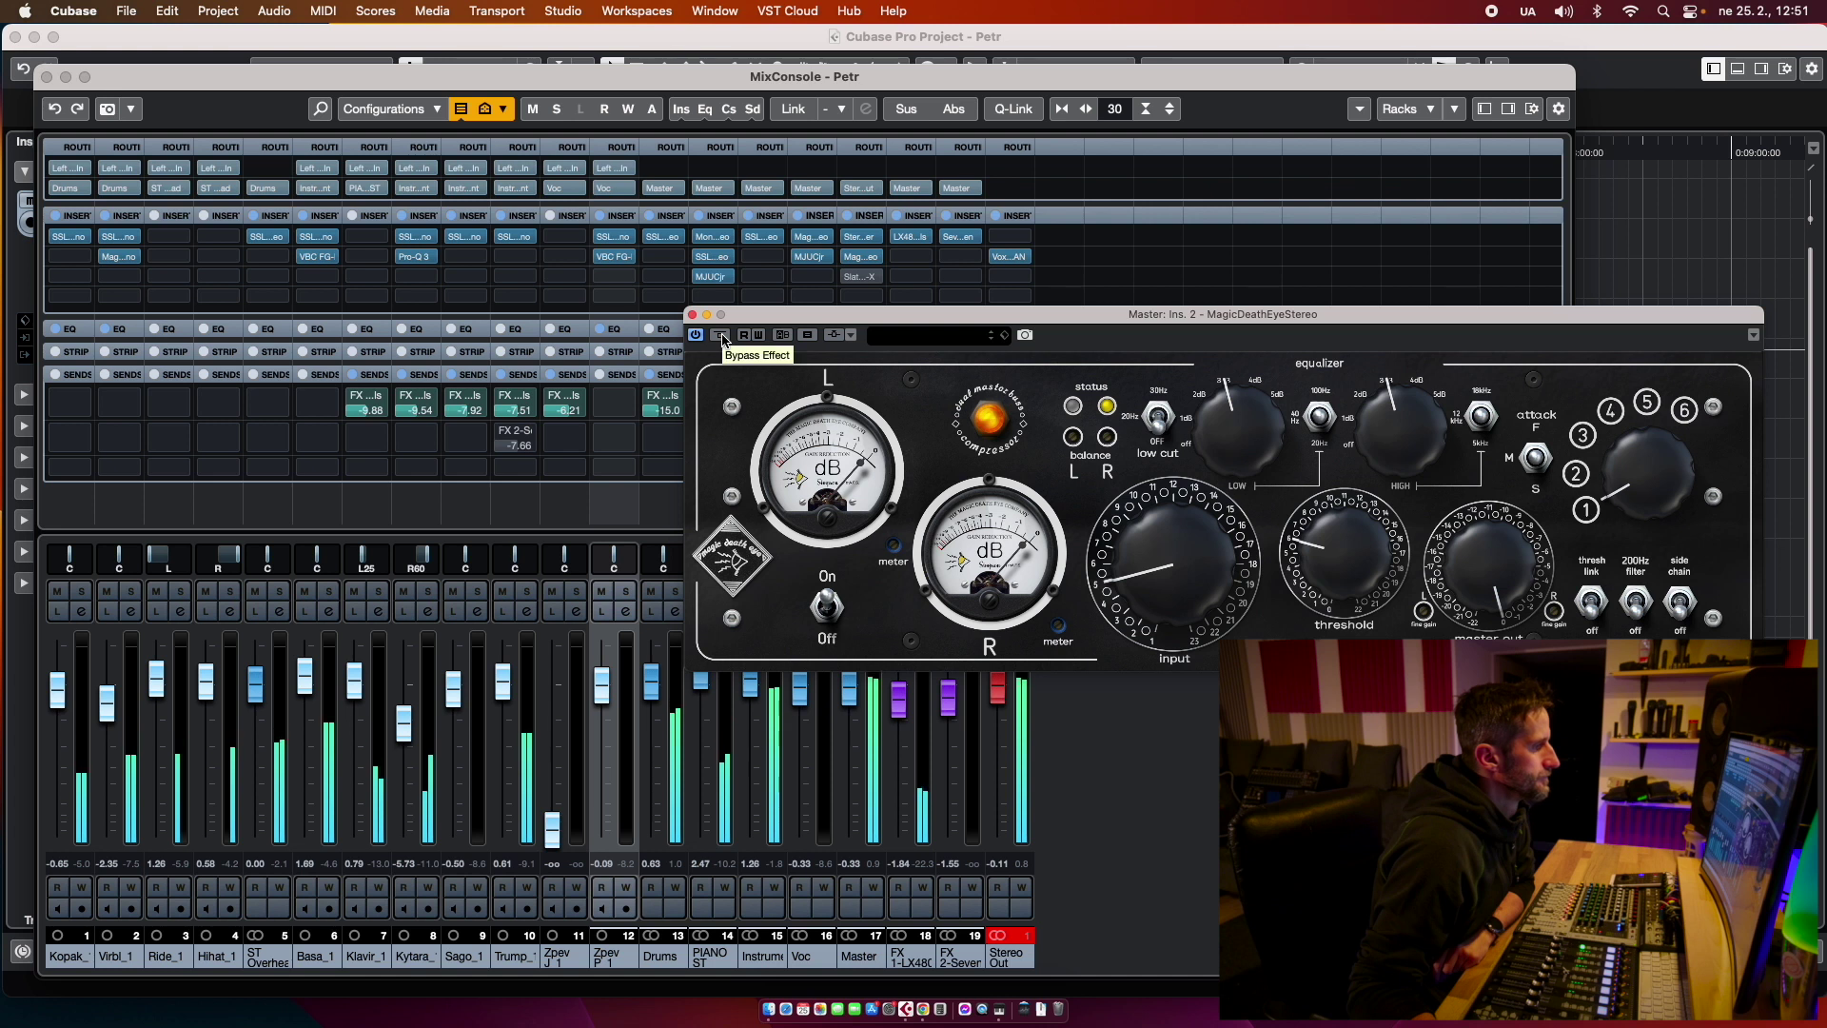
pyautogui.click(825, 609)
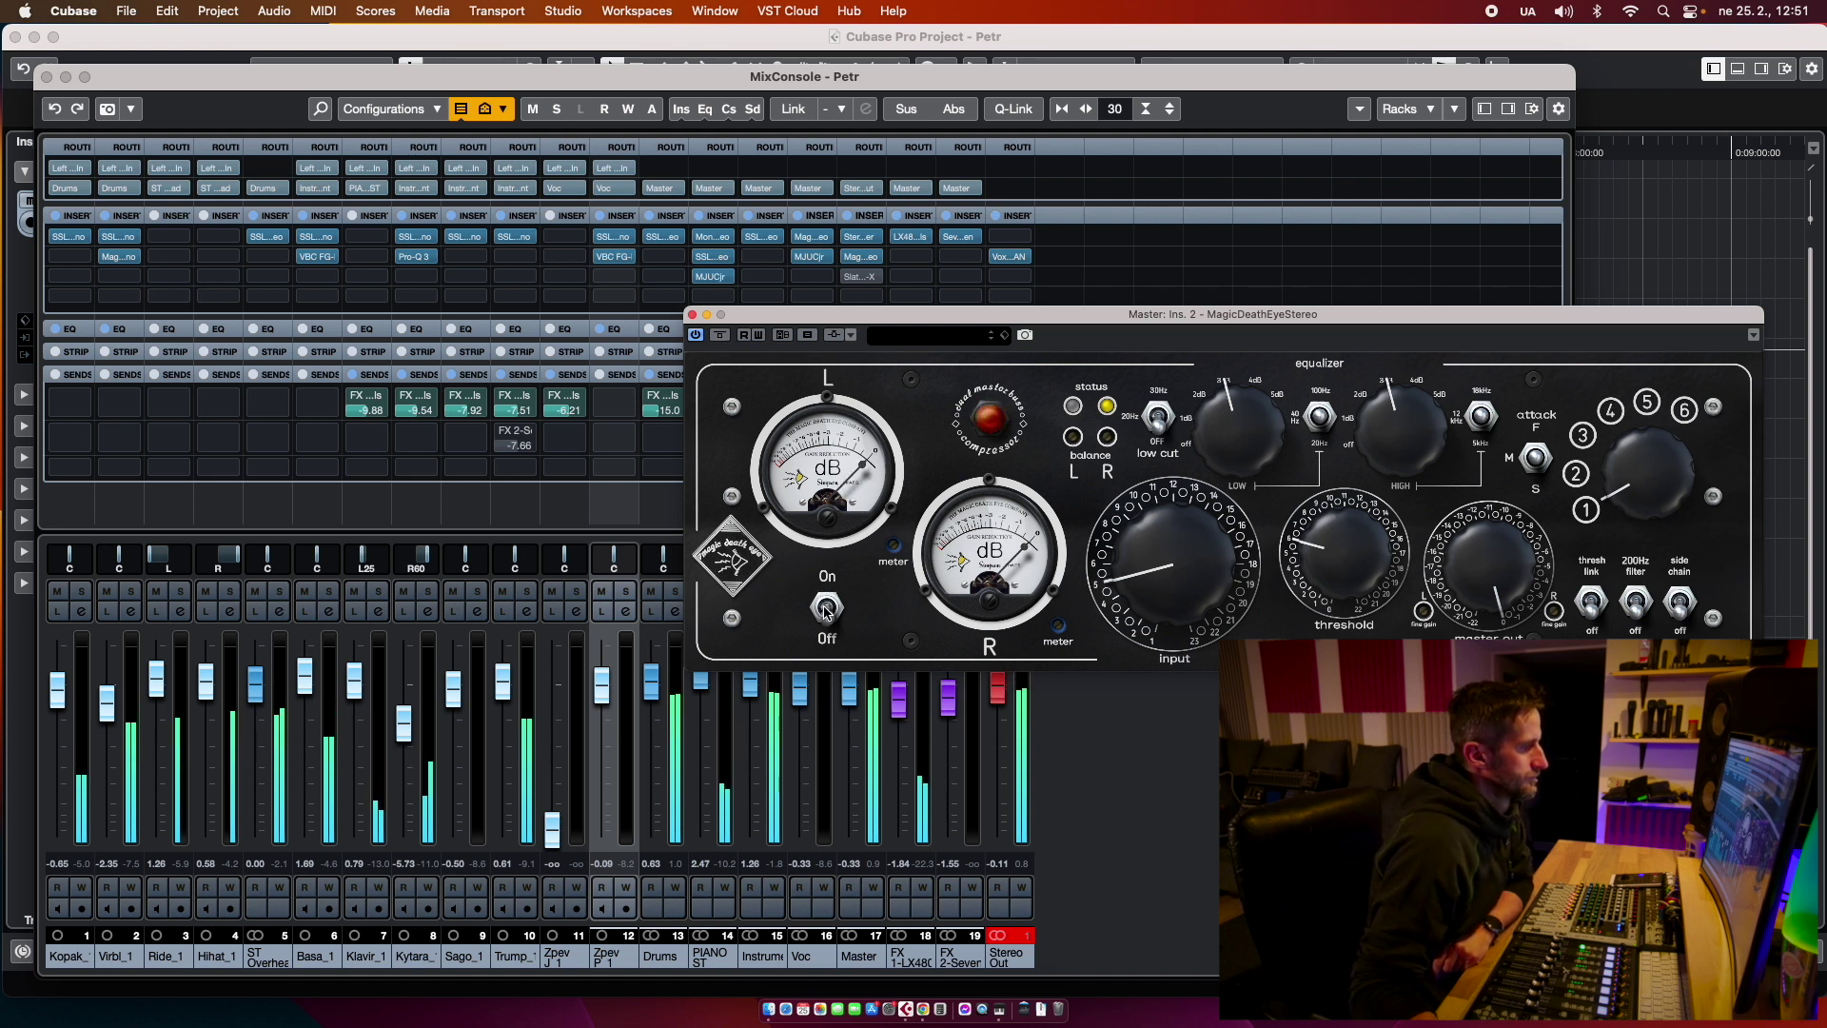
pyautogui.click(825, 609)
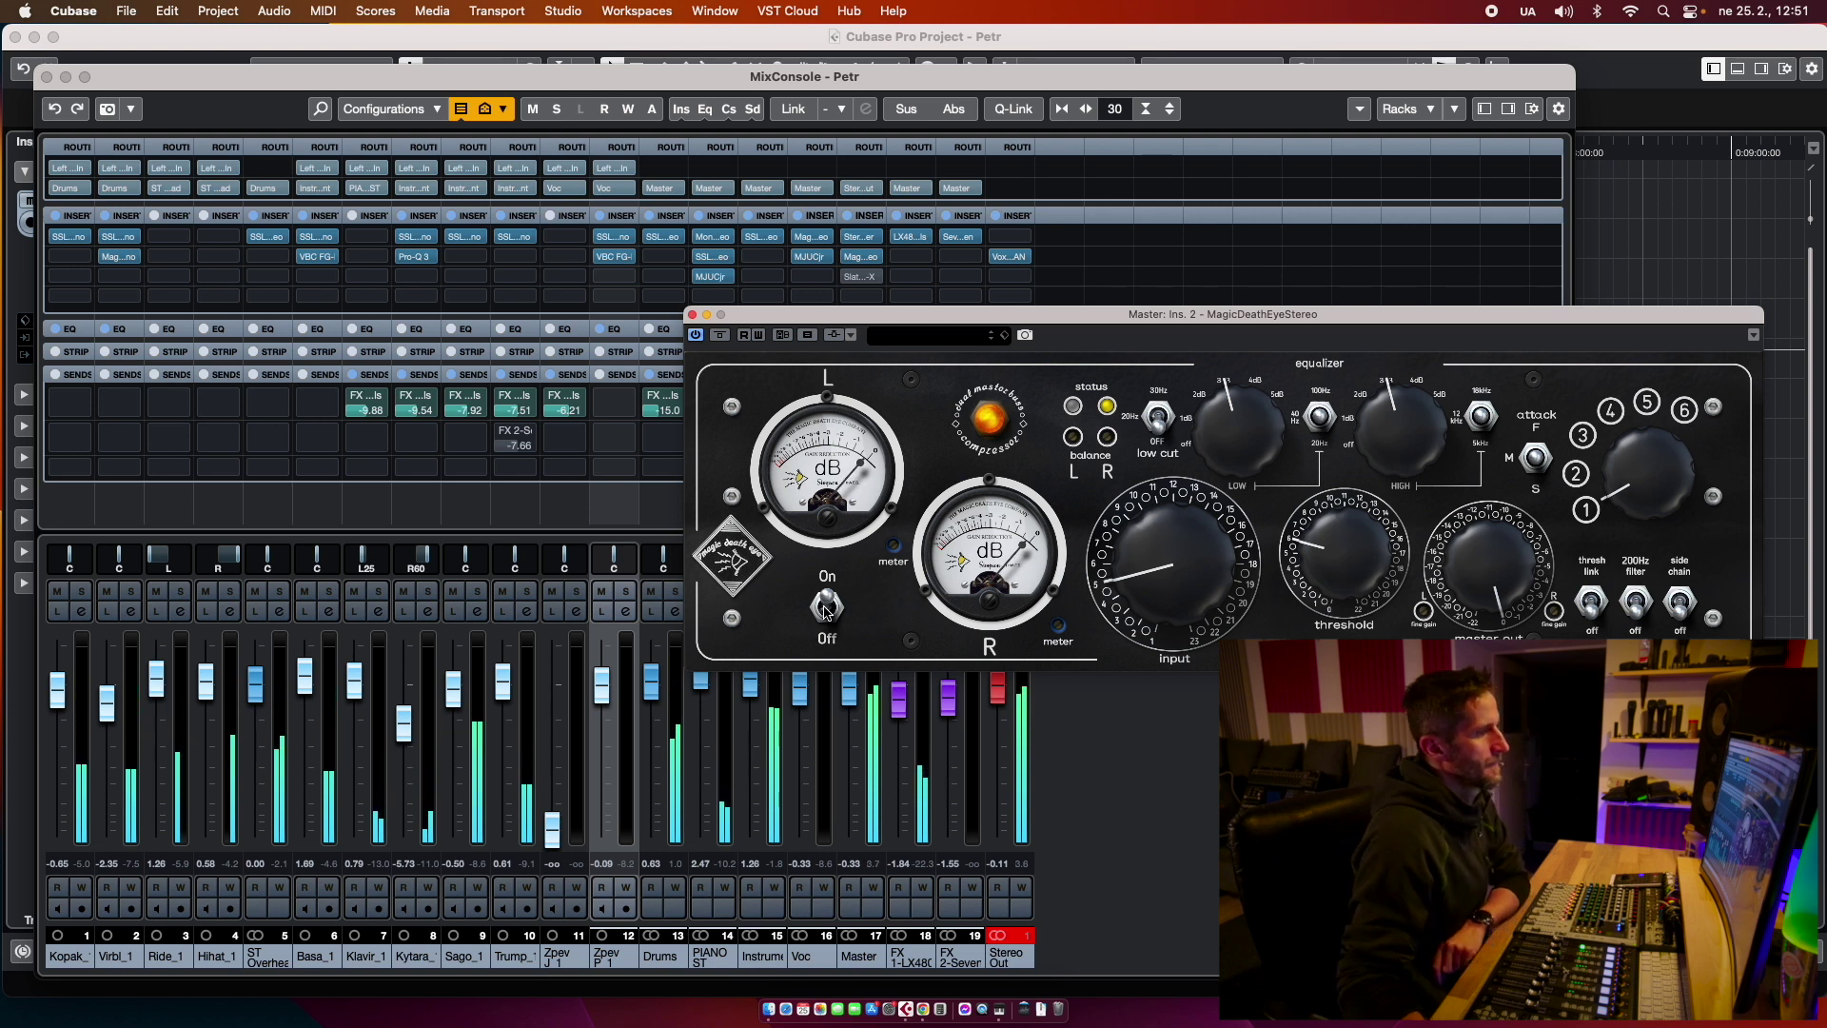
pyautogui.click(825, 609)
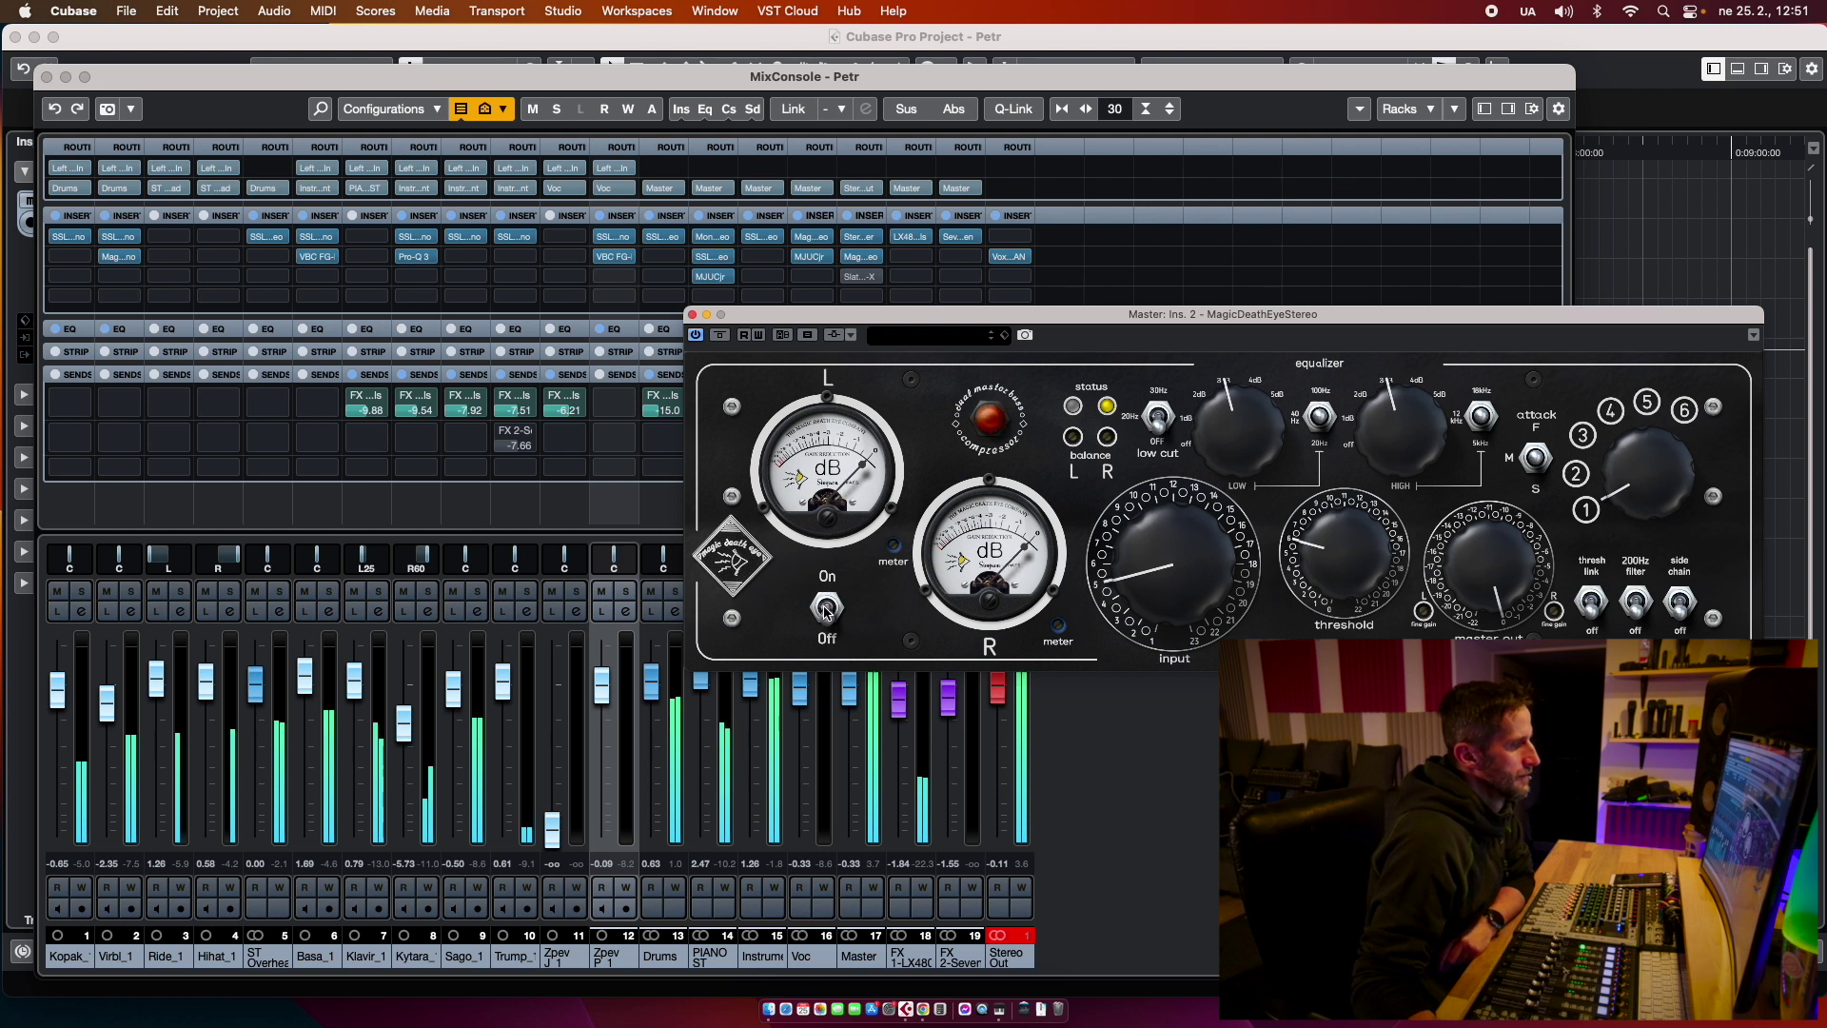
pyautogui.click(825, 609)
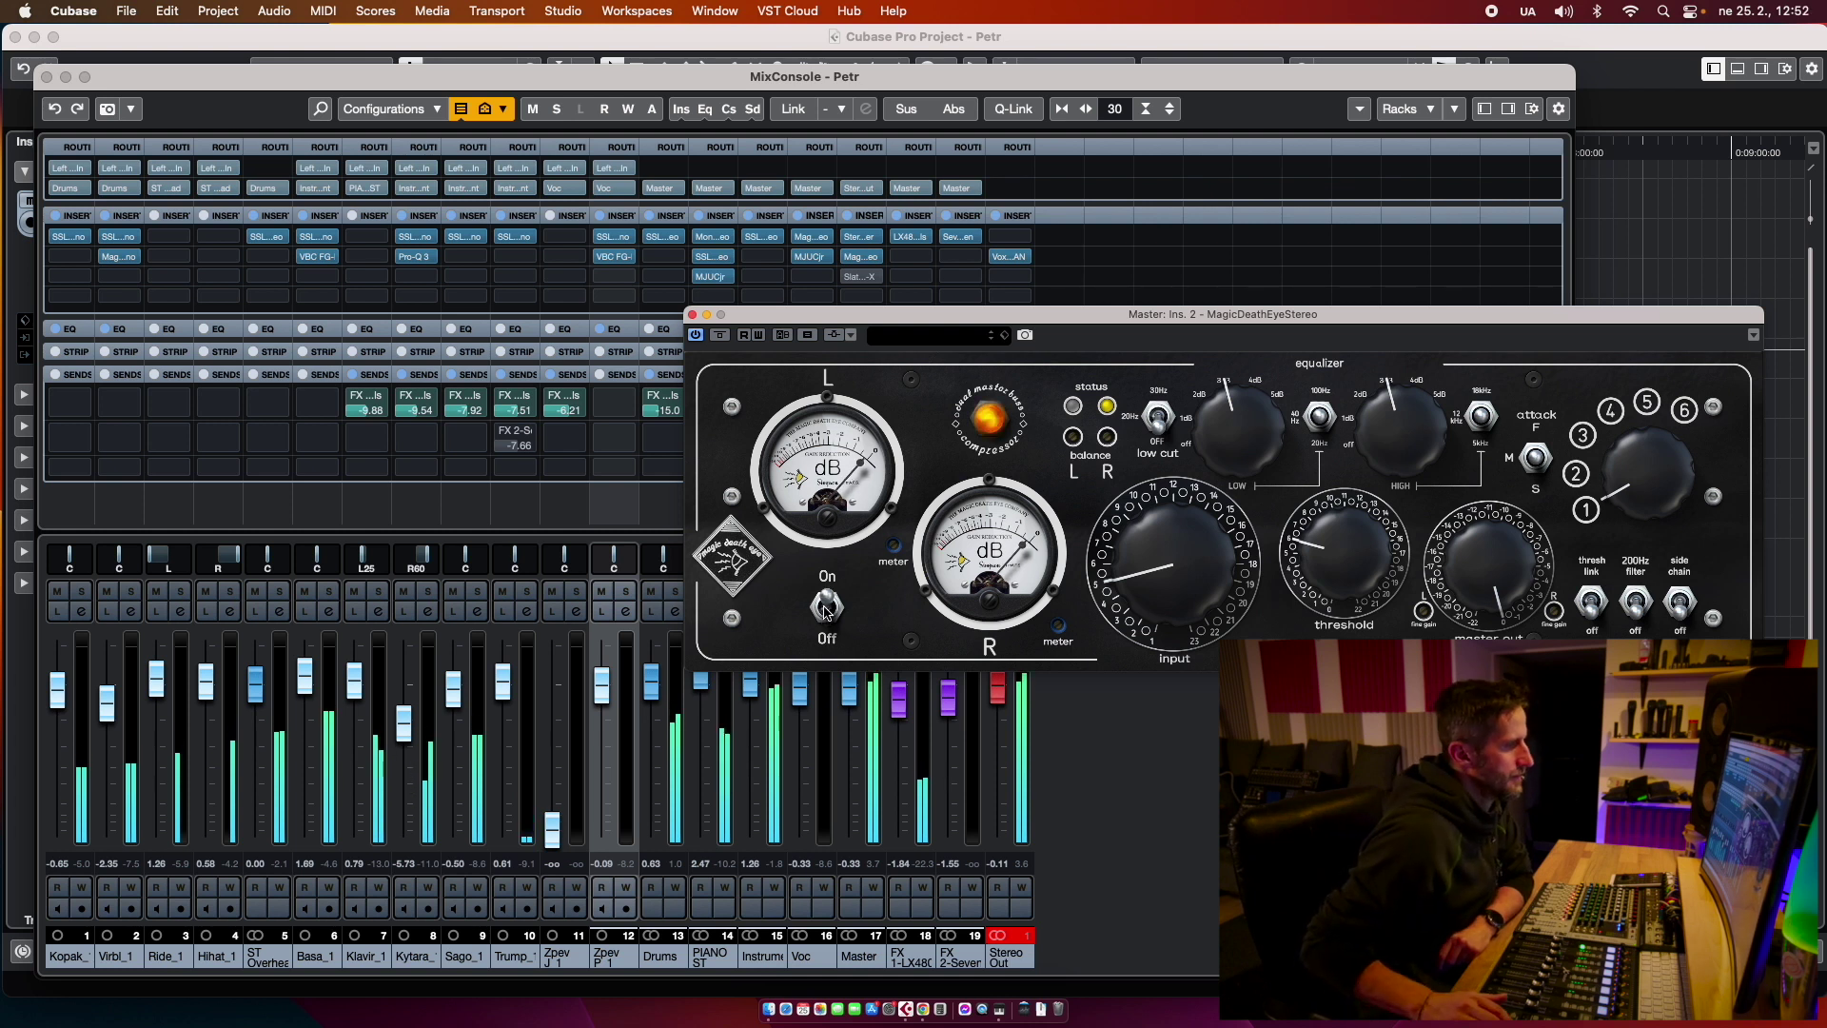
# Step: Open the Master group's Slate Digital FG-X insert, move its window aside and reset the Stereo Out clip indicator
pyautogui.click(861, 257)
pyautogui.click(864, 278)
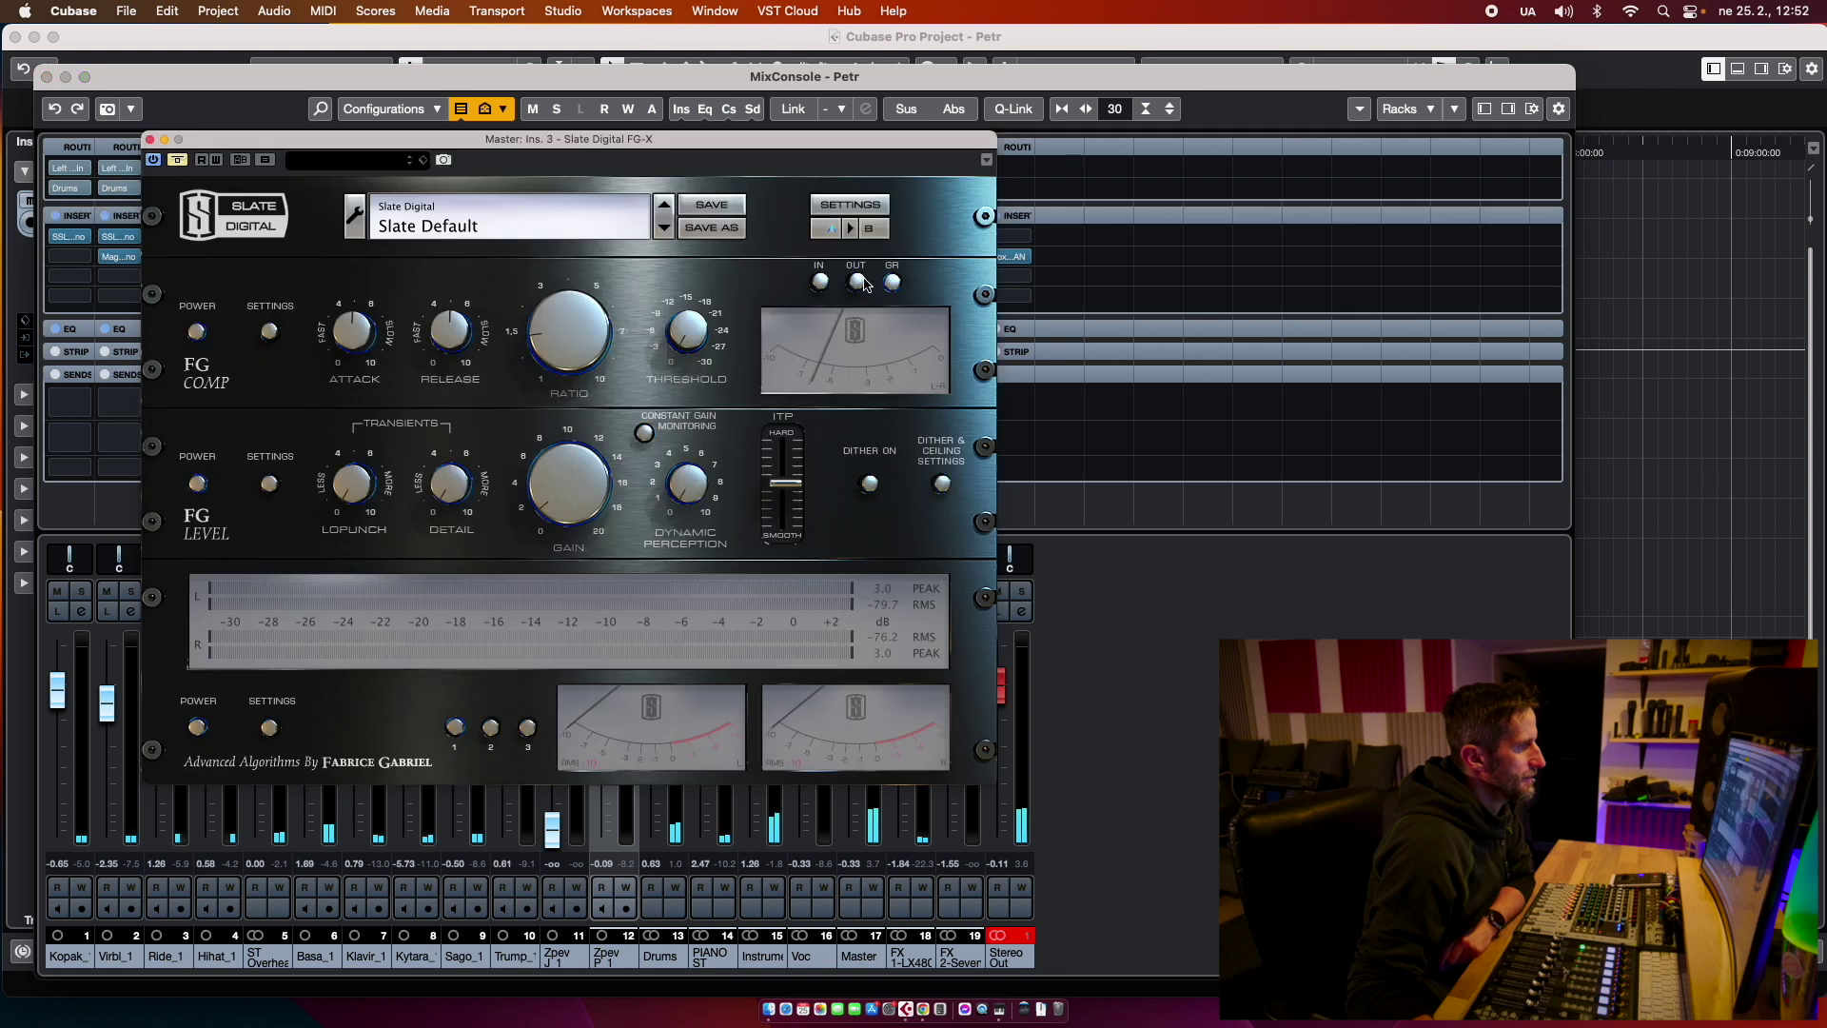
pyautogui.moveTo(559, 141); pyautogui.dragTo(1216, 171)
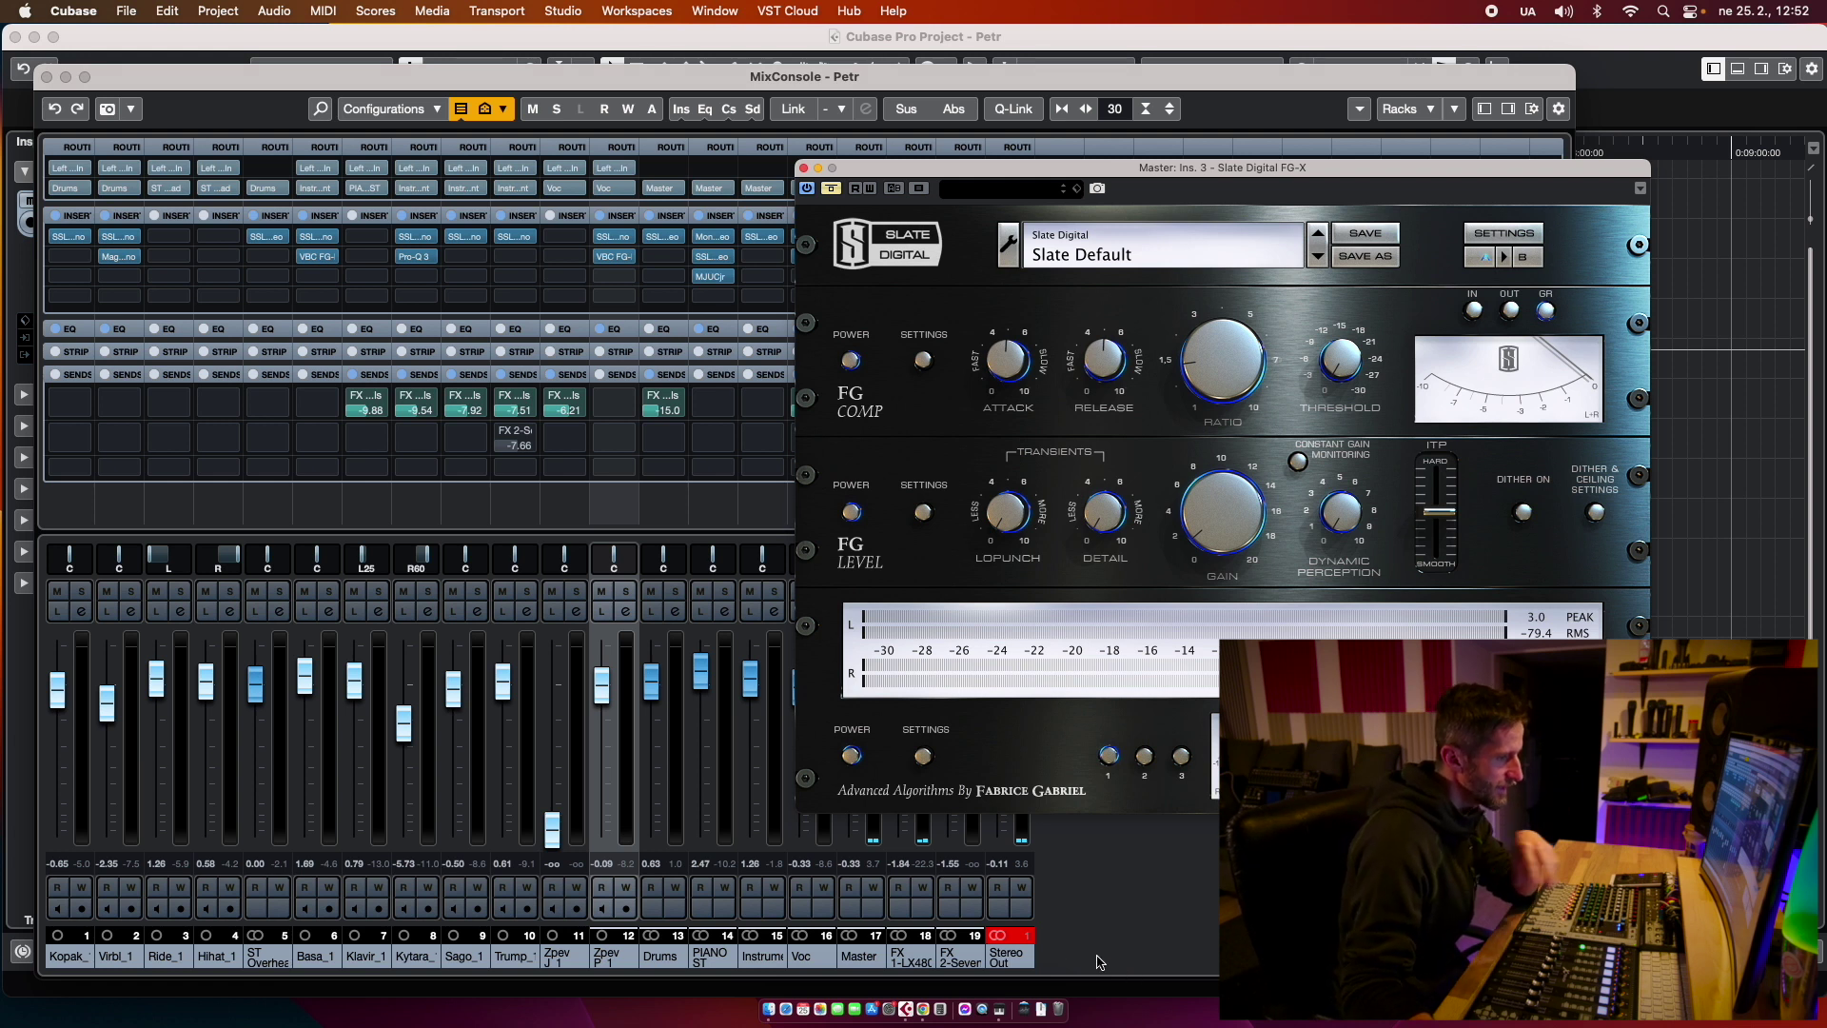
pyautogui.click(1014, 942)
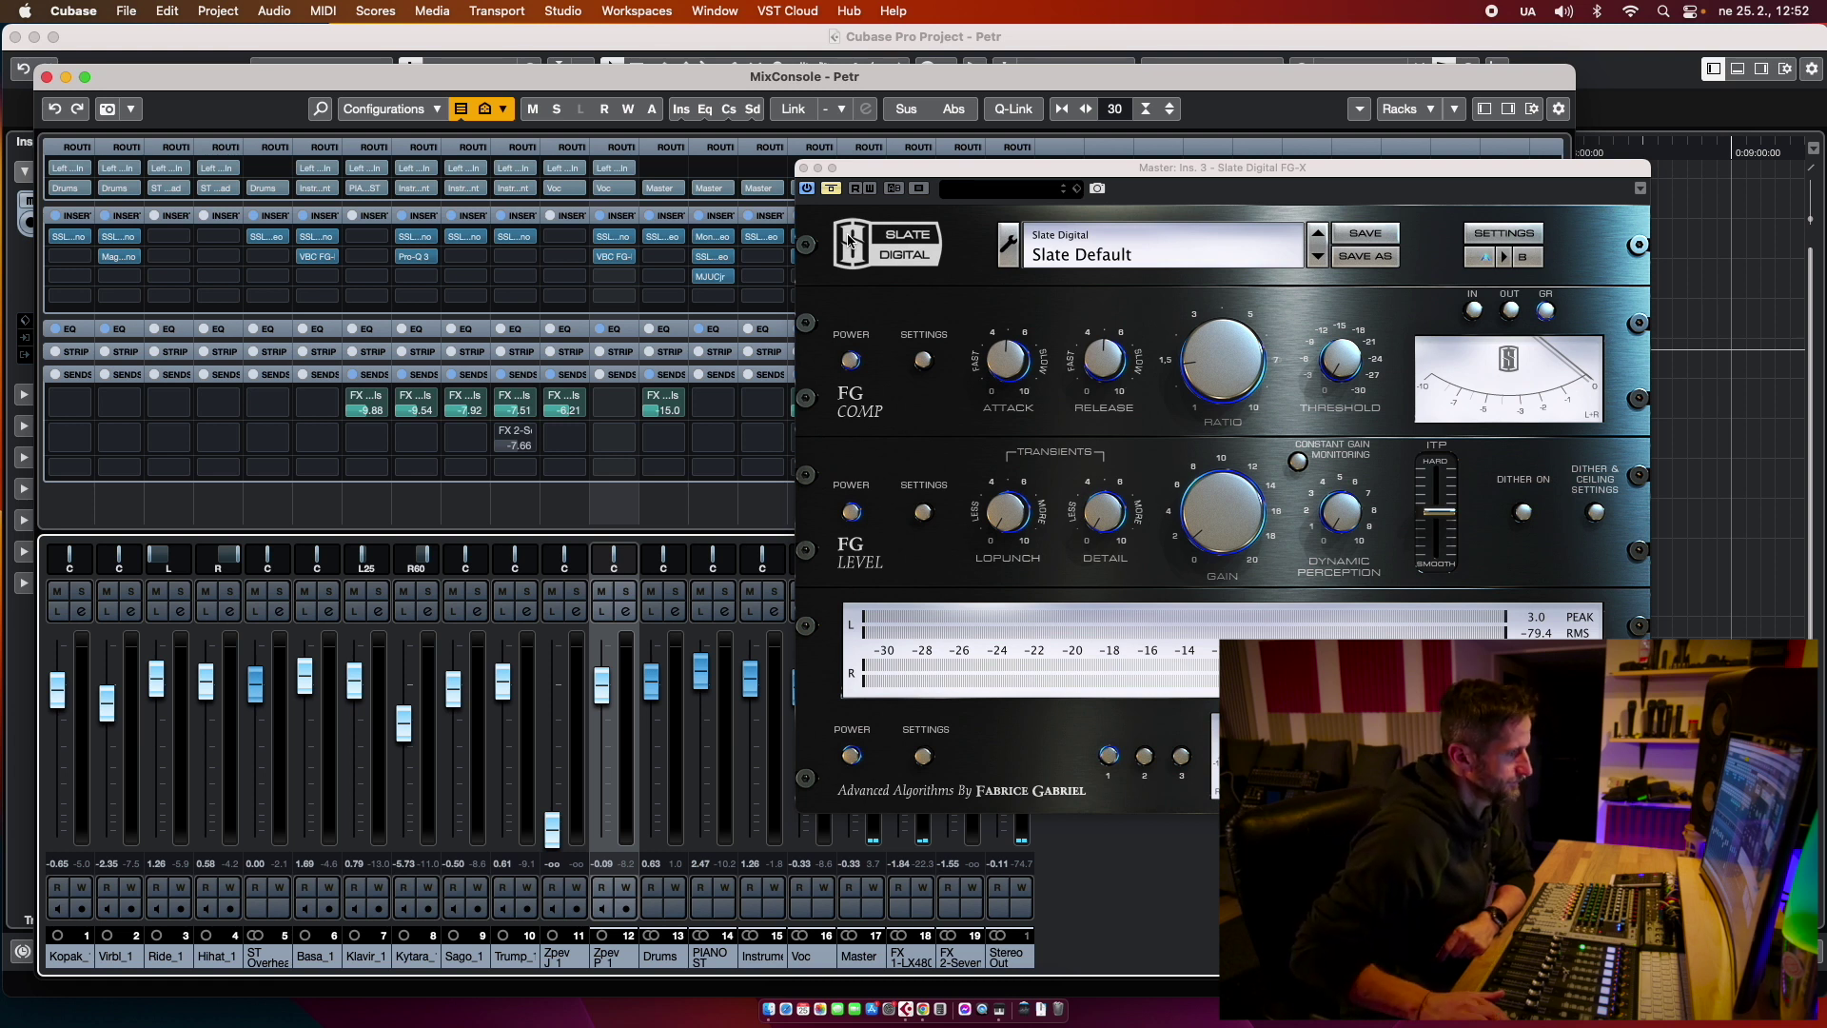
# Step: Activate the Master's Slate Digital FG-X during playback, fine-tune its FG COMP ratio and close its window
pyautogui.press('space')
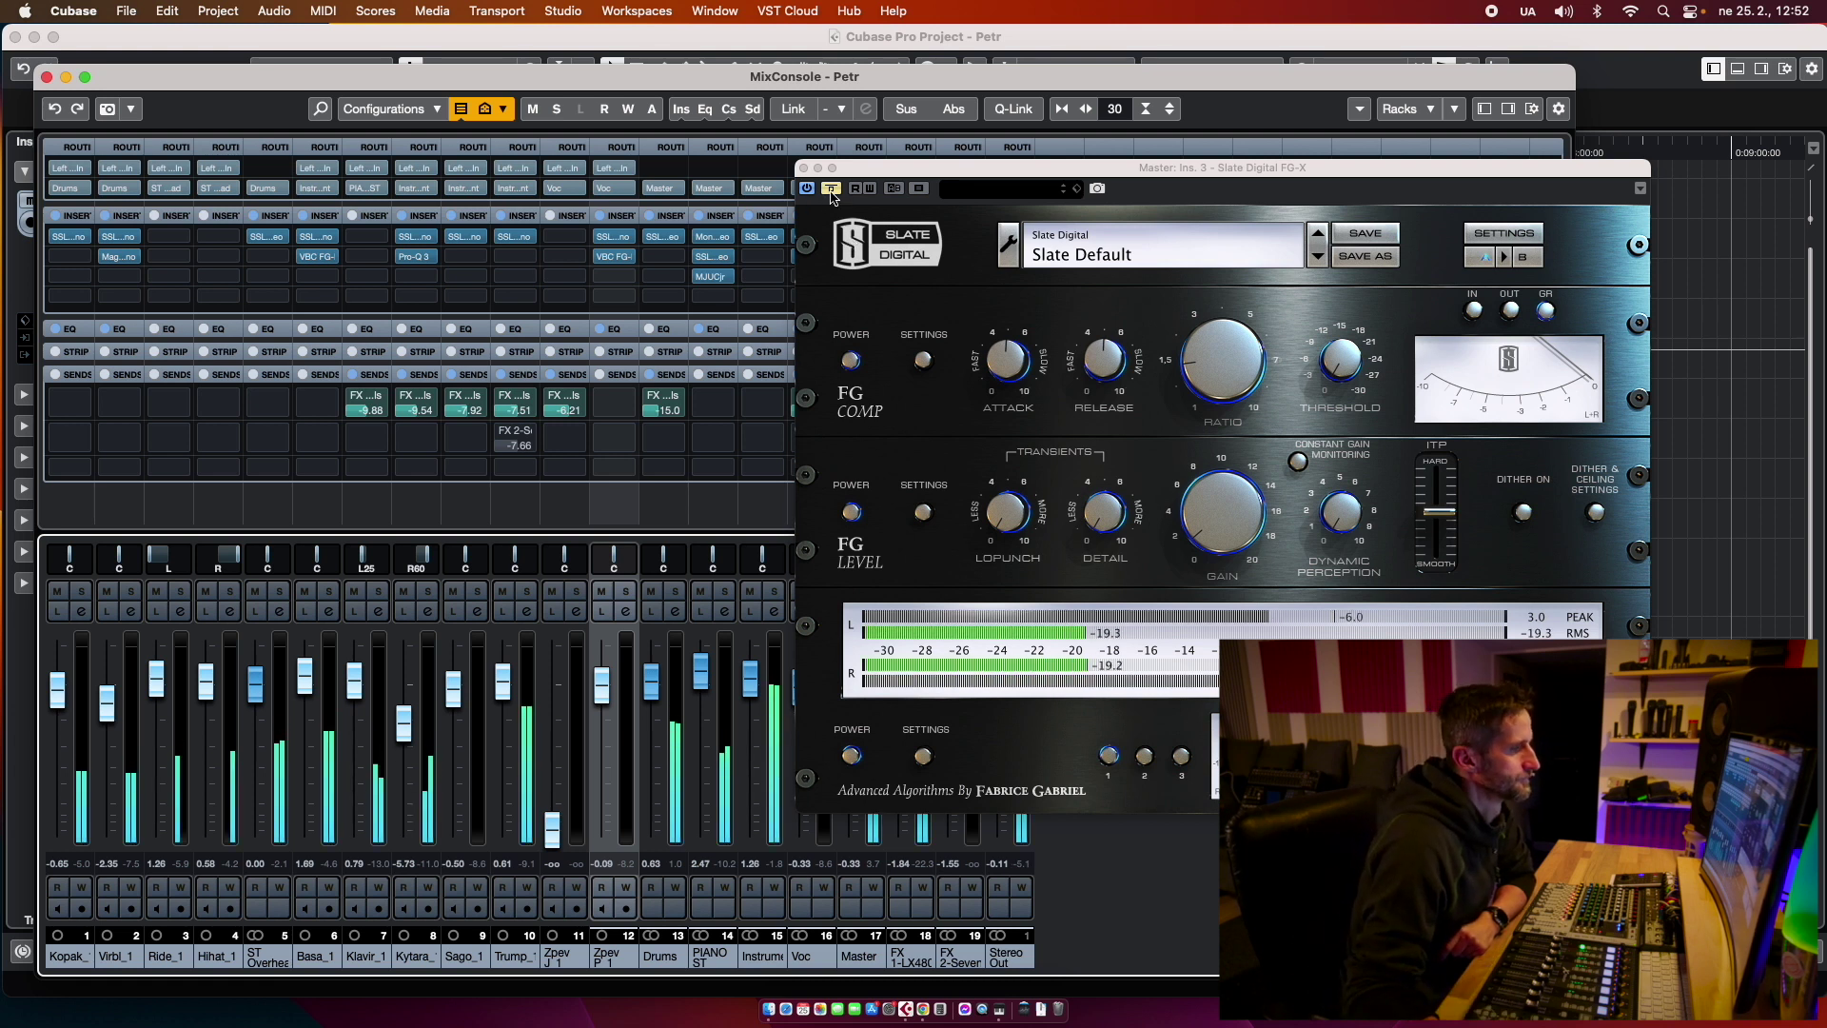
pyautogui.click(956, 179)
pyautogui.moveTo(956, 179); pyautogui.dragTo(419, 92)
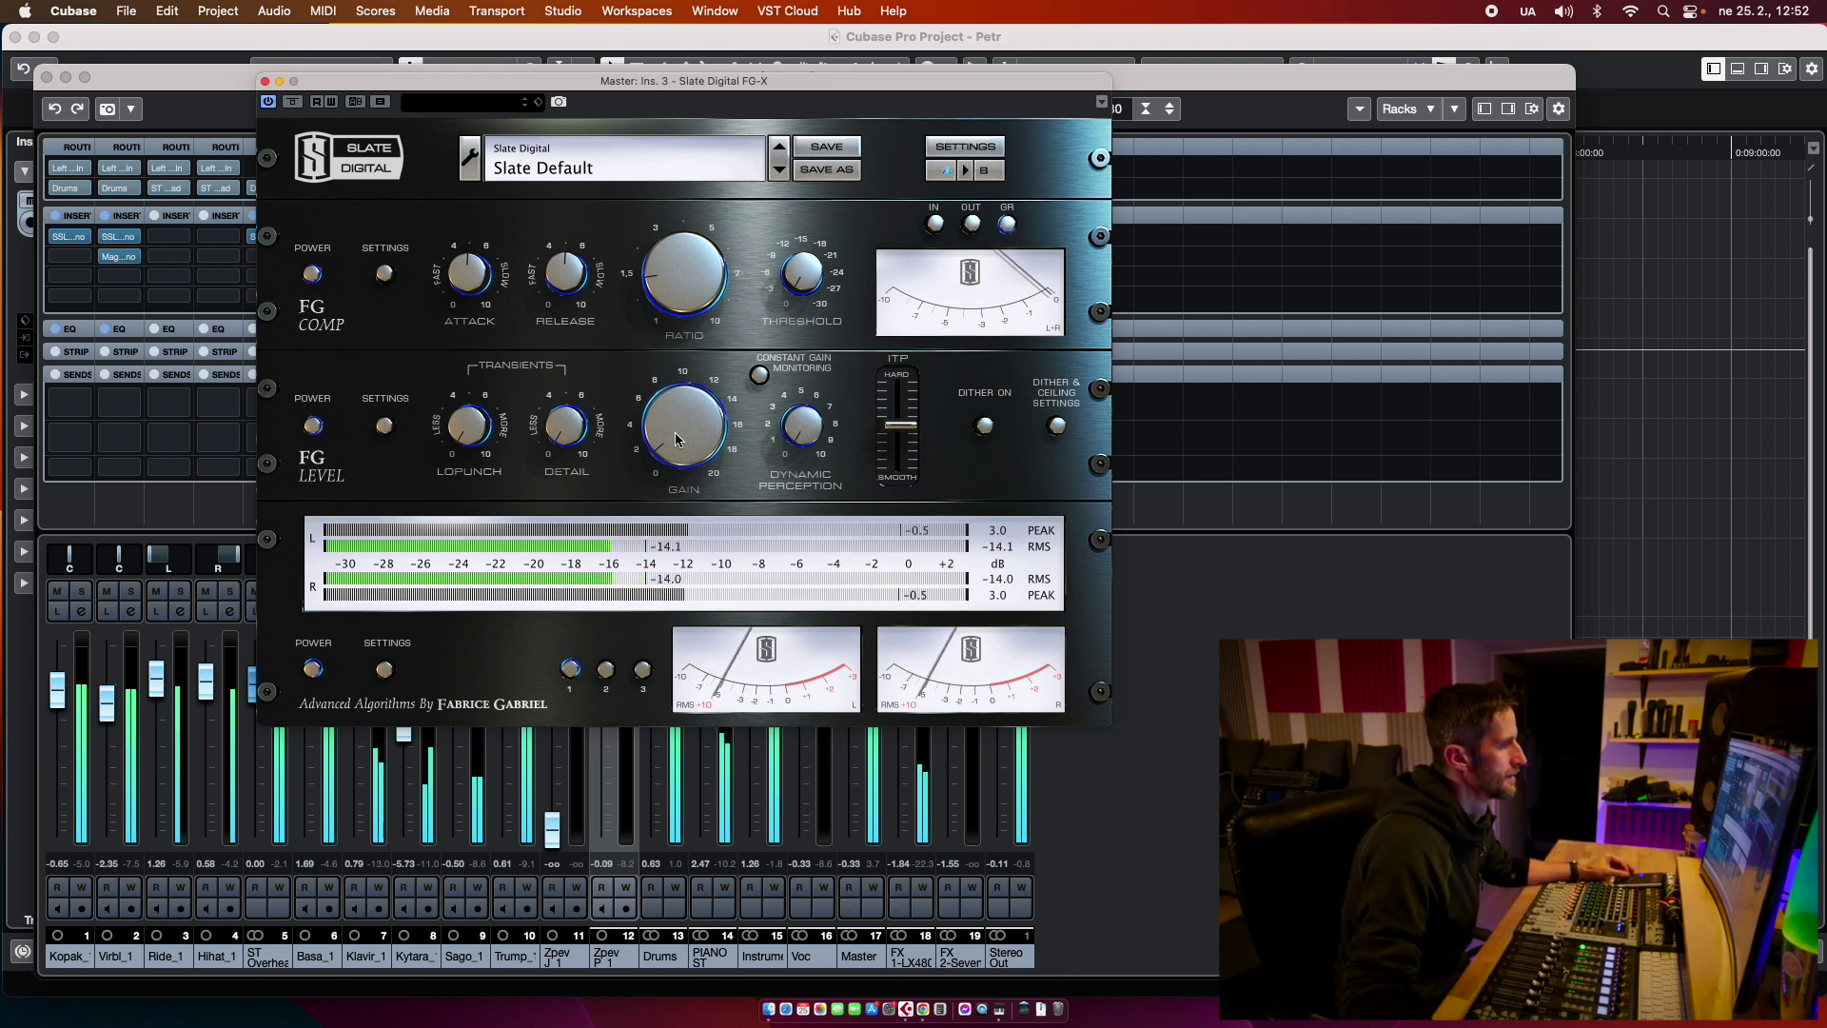
pyautogui.moveTo(664, 293); pyautogui.dragTo(664, 291)
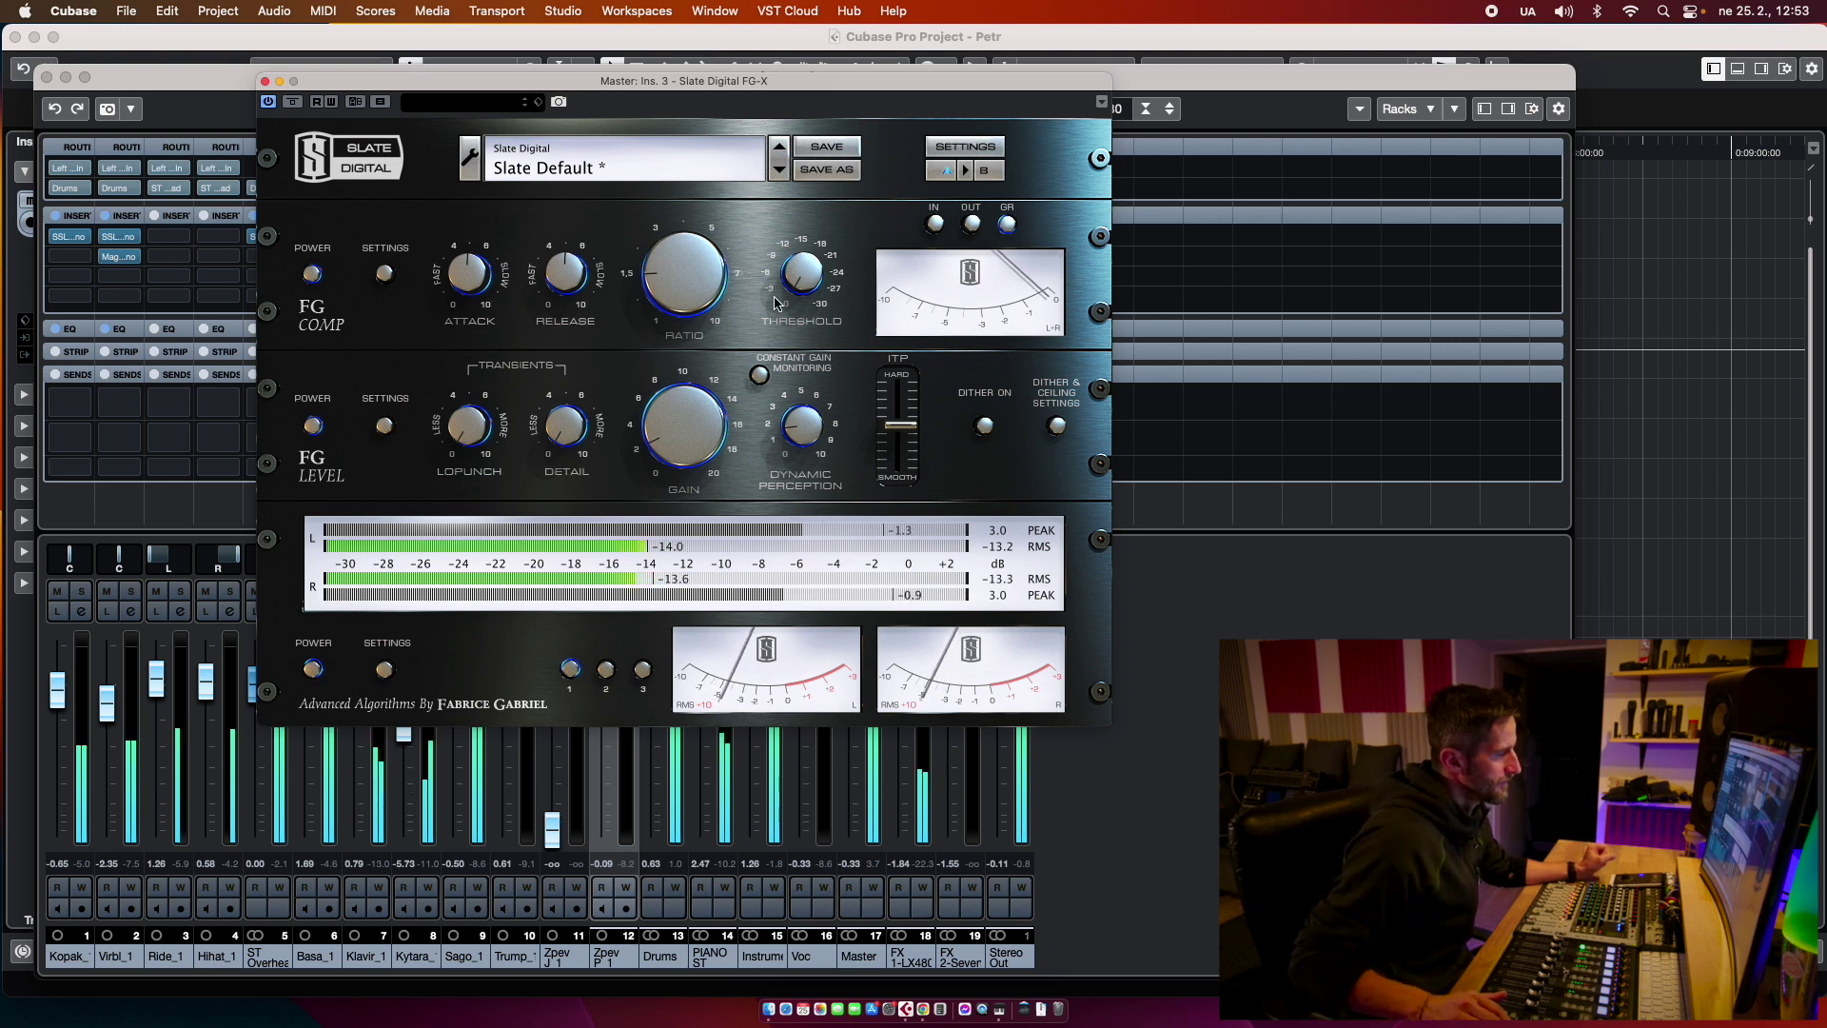
pyautogui.press('space')
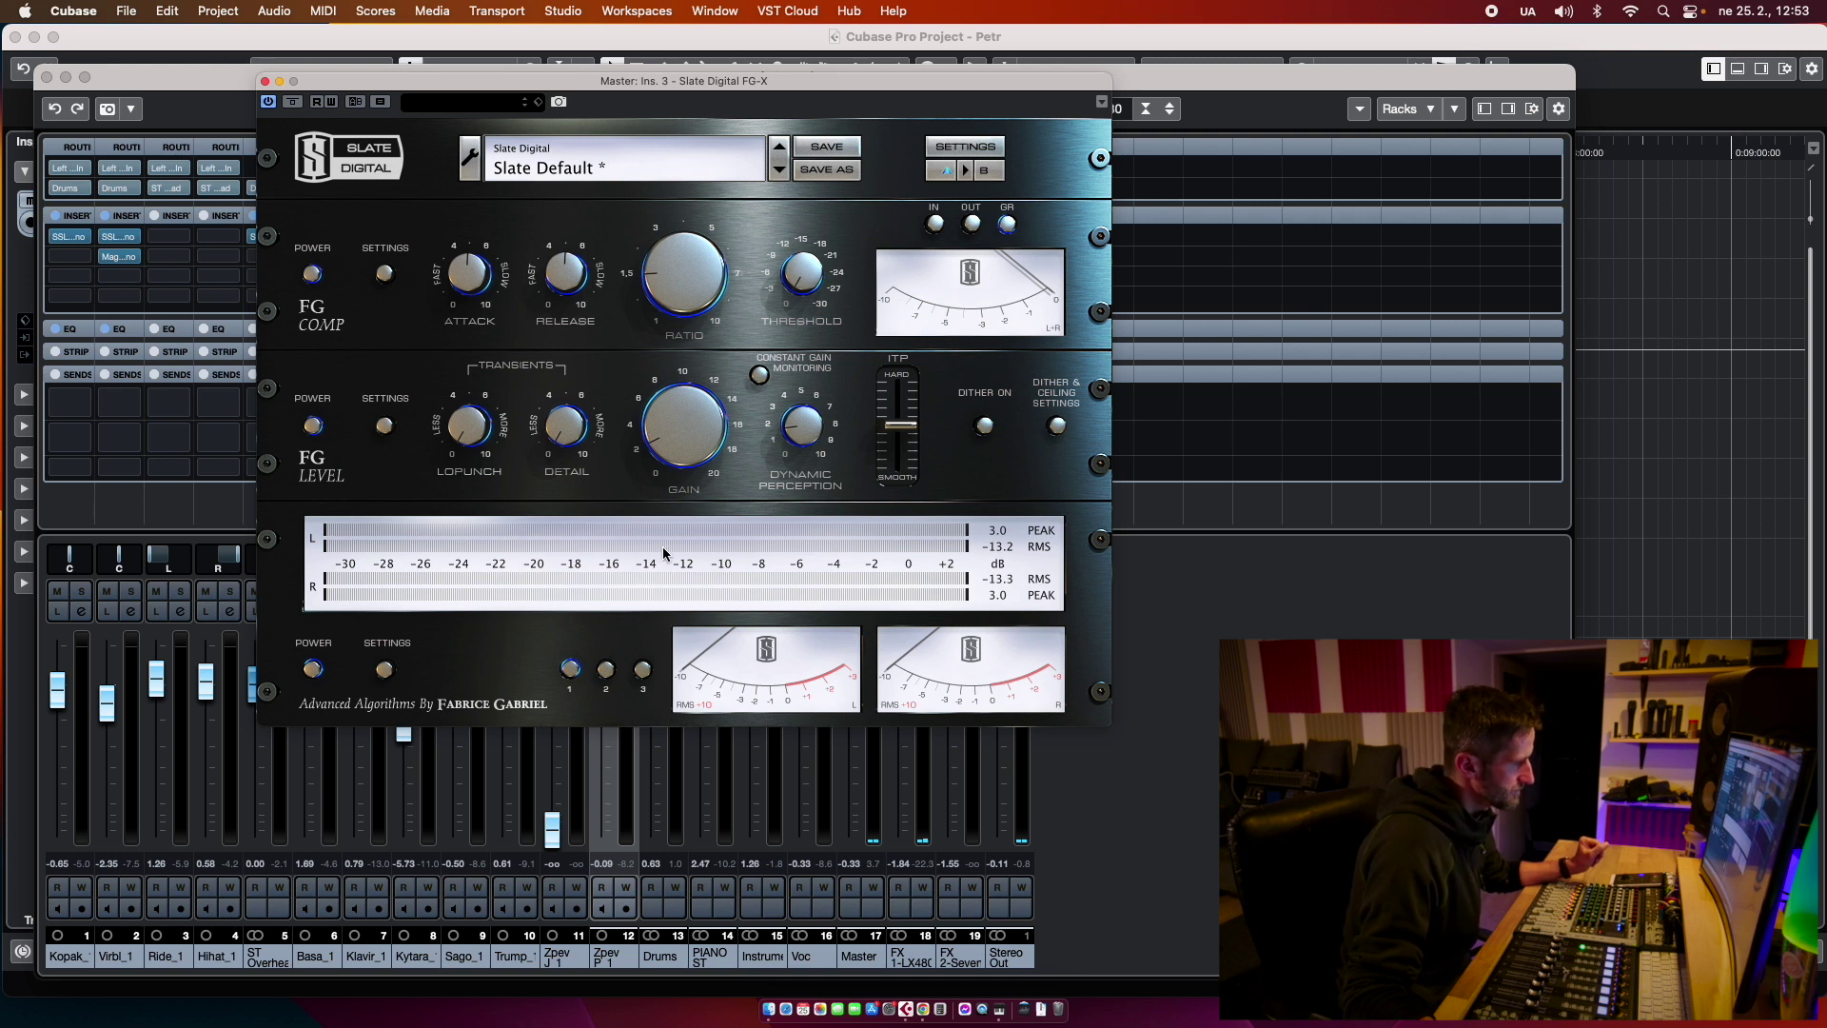
pyautogui.press('space')
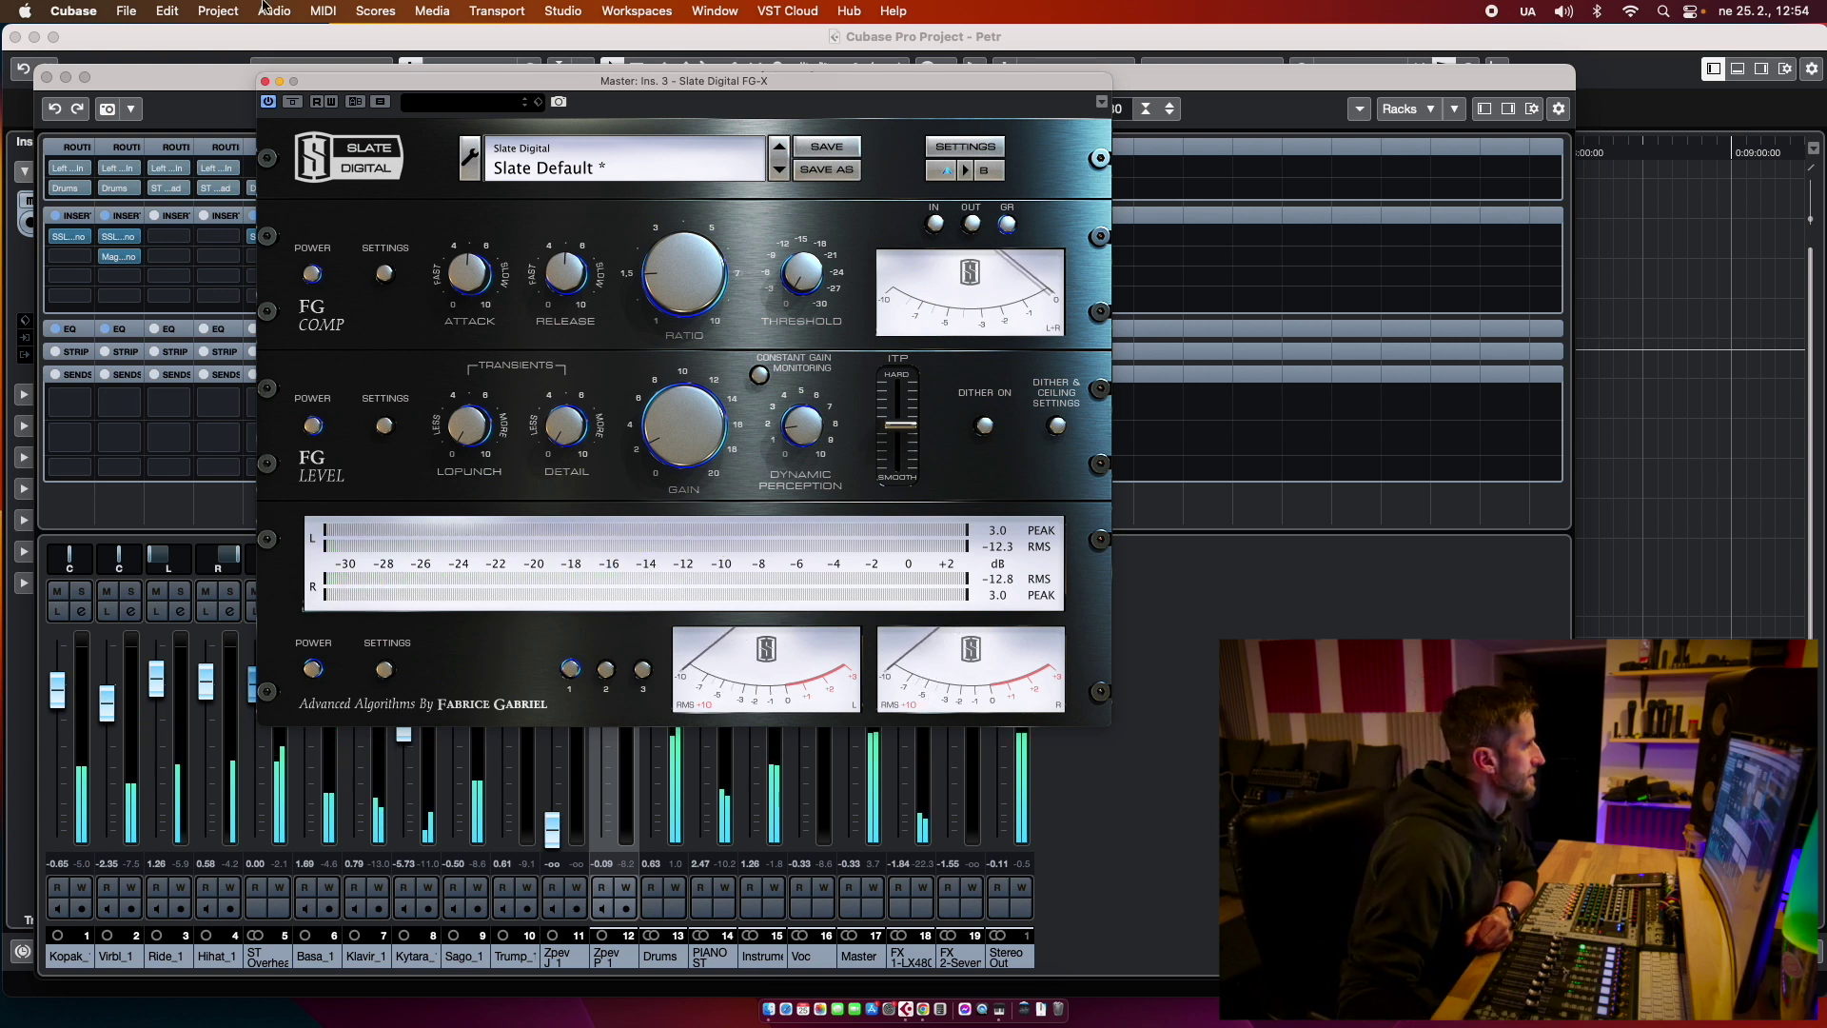
pyautogui.click(266, 82)
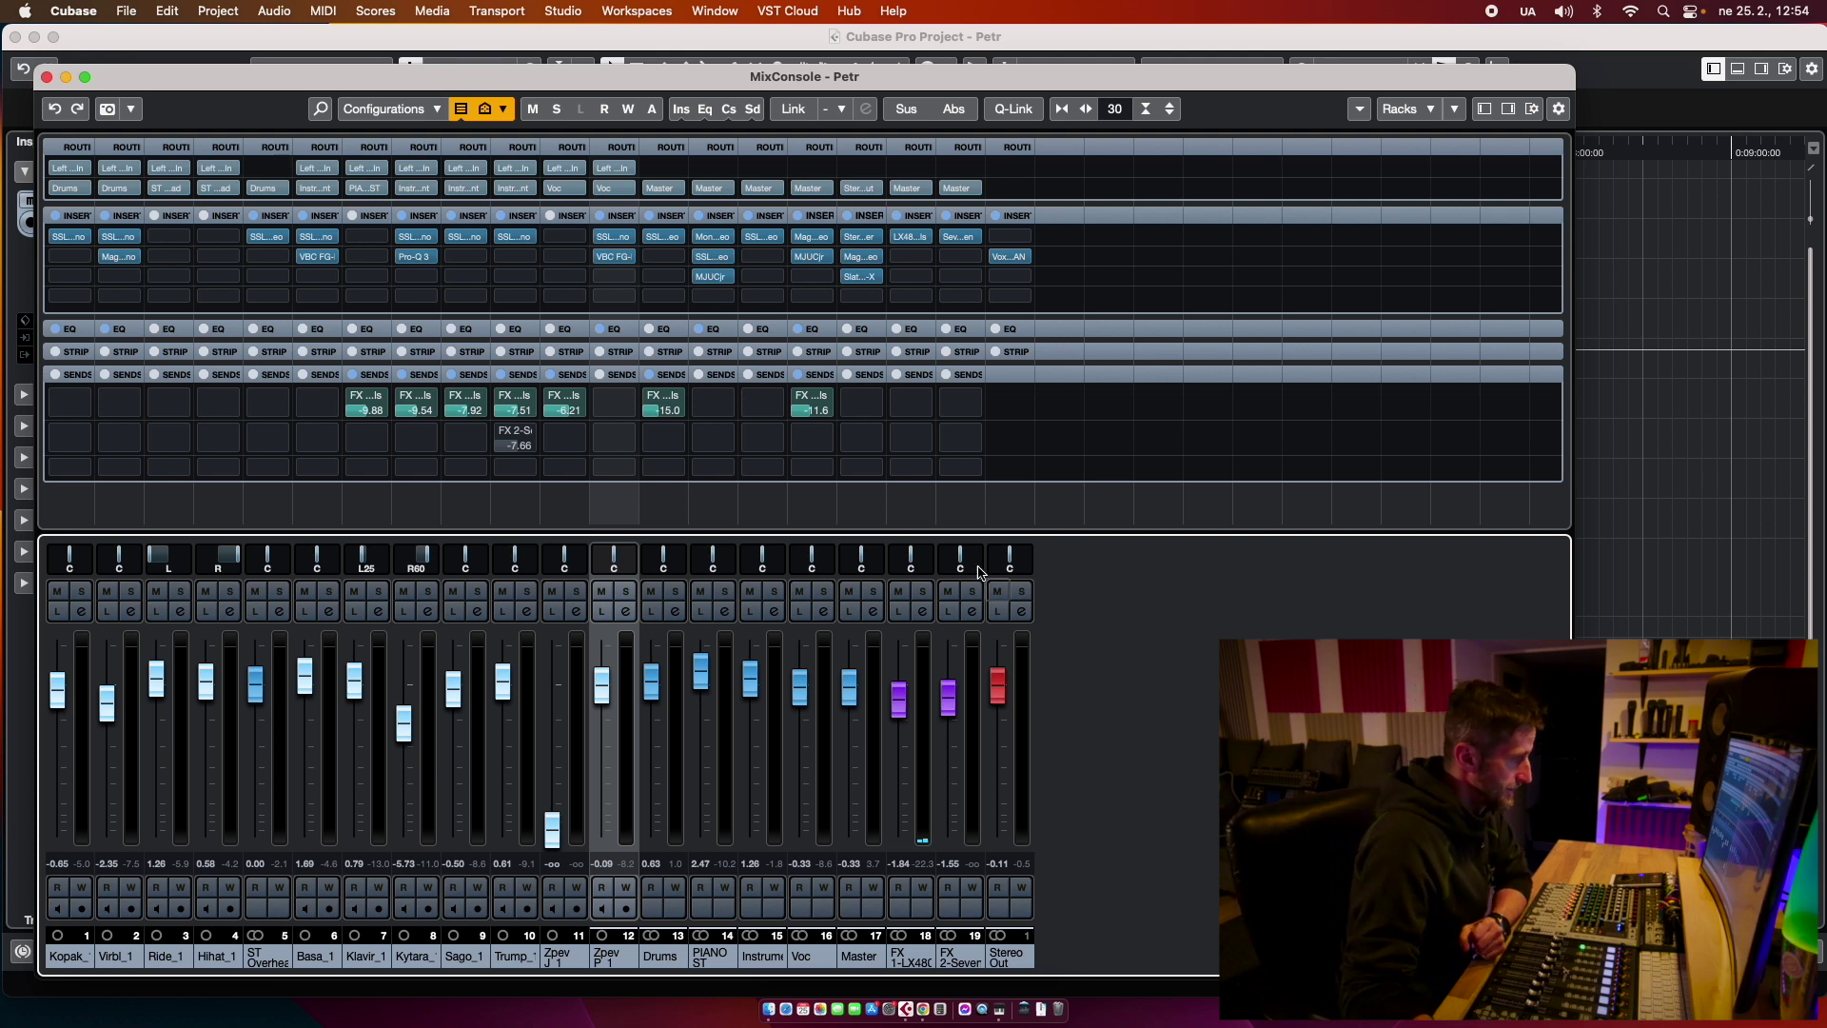
# Step: Open the SeventhHeaven reverb on FX 2 and the LX480 Essentials reverb on FX 1, placing both windows beside the channels
pyautogui.click(964, 240)
pyautogui.moveTo(1304, 220); pyautogui.dragTo(1256, 194)
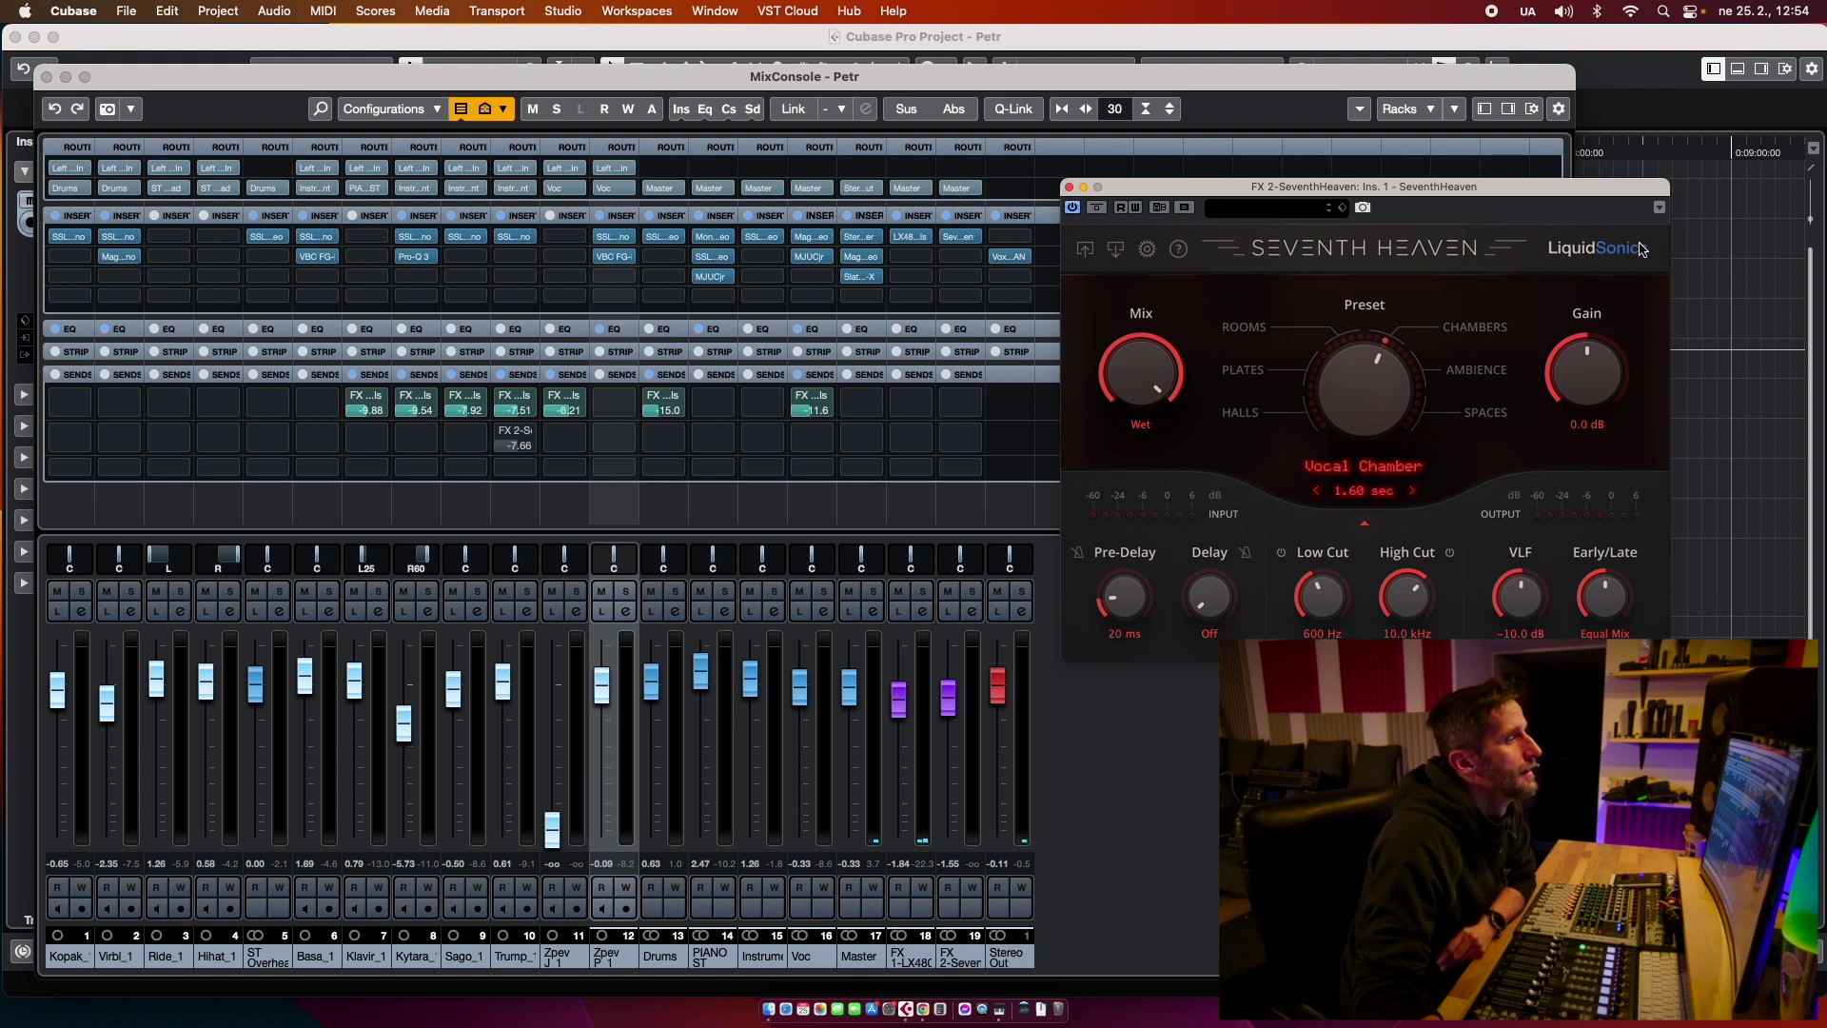
pyautogui.moveTo(1187, 180); pyautogui.dragTo(1248, 161)
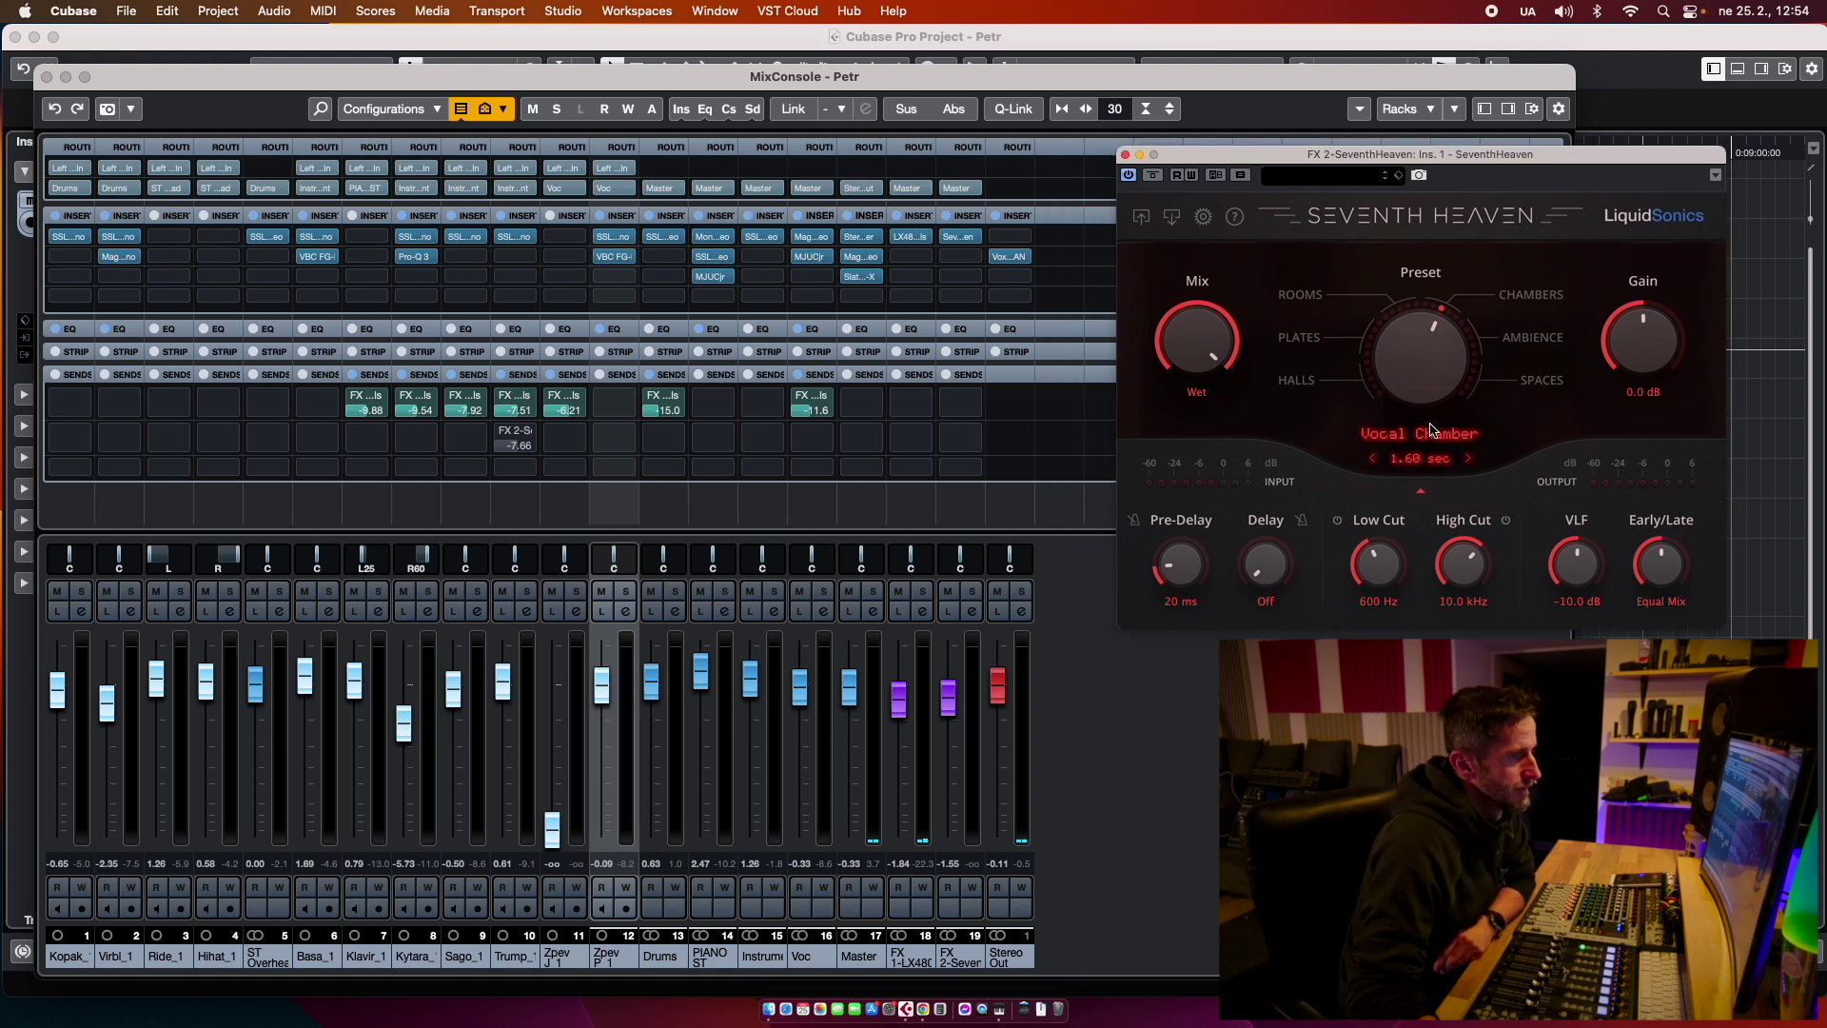
pyautogui.click(910, 240)
pyautogui.moveTo(982, 168); pyautogui.dragTo(1485, 238)
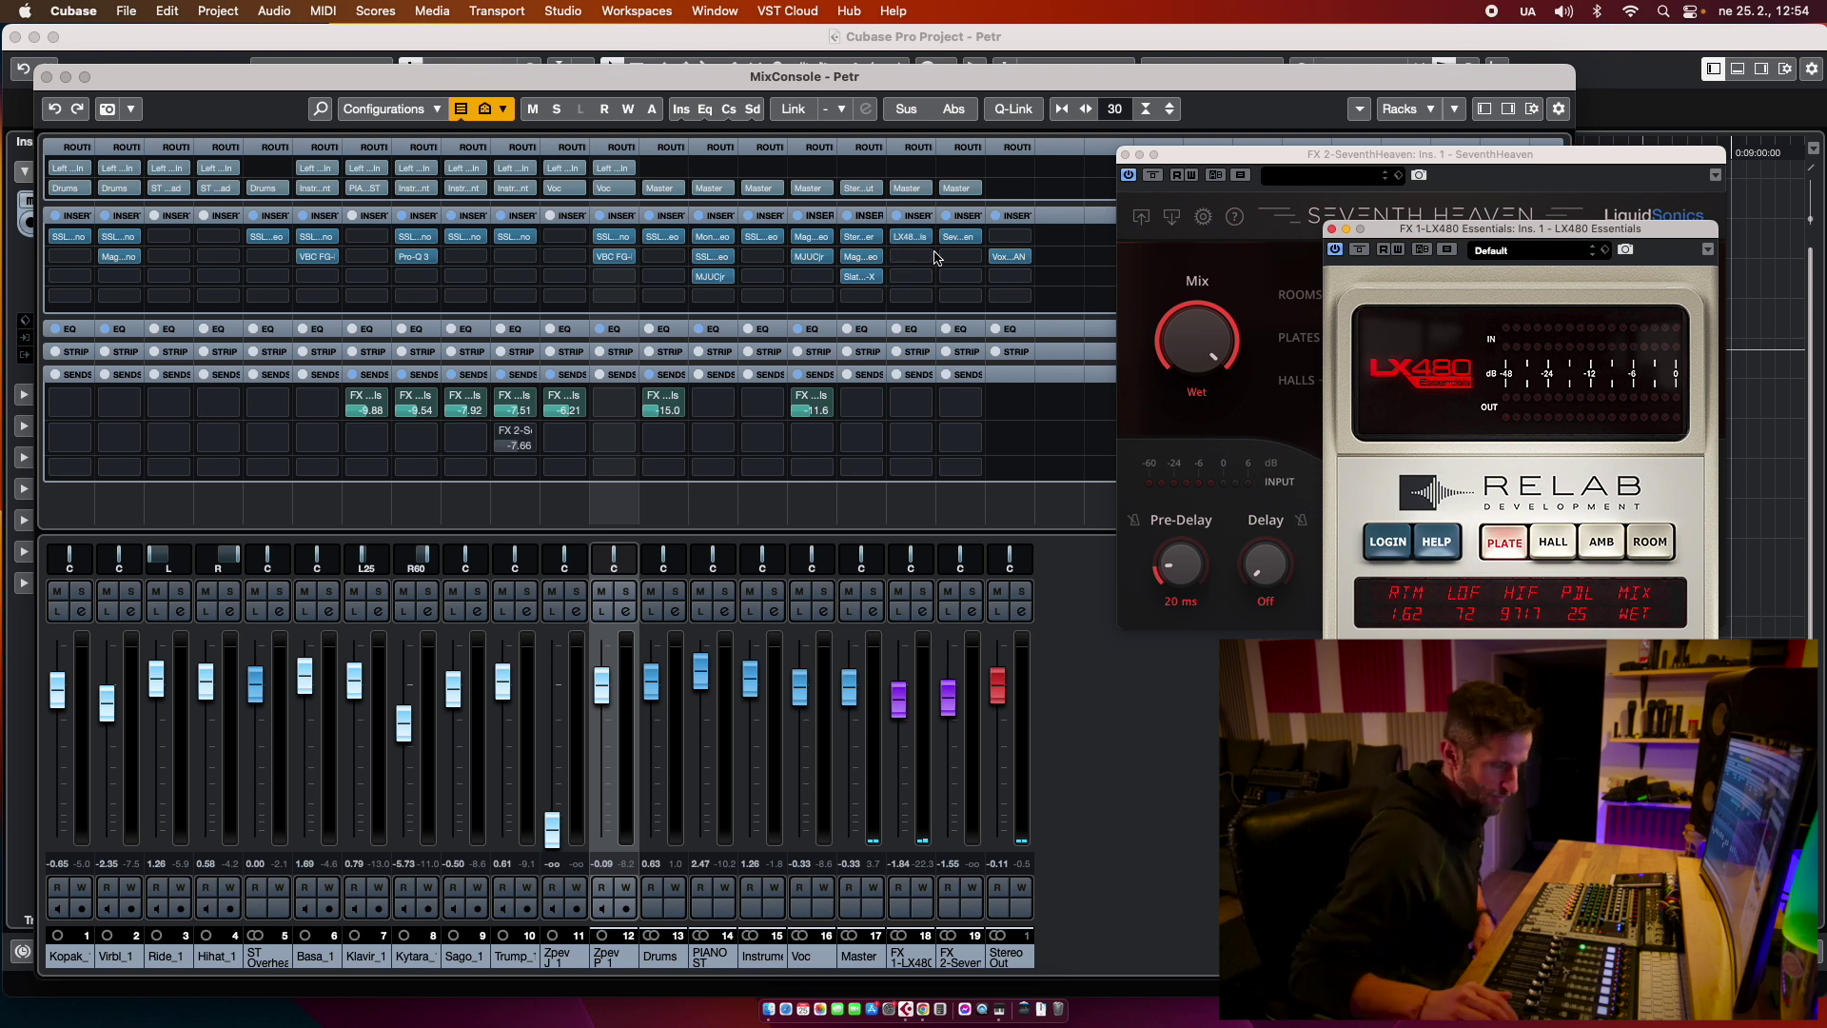
# Step: Raise the FX 1-LX480 channel fader to -1.22 dB during playback and slightly increase the Sago channel's send to FX 1
pyautogui.press('space')
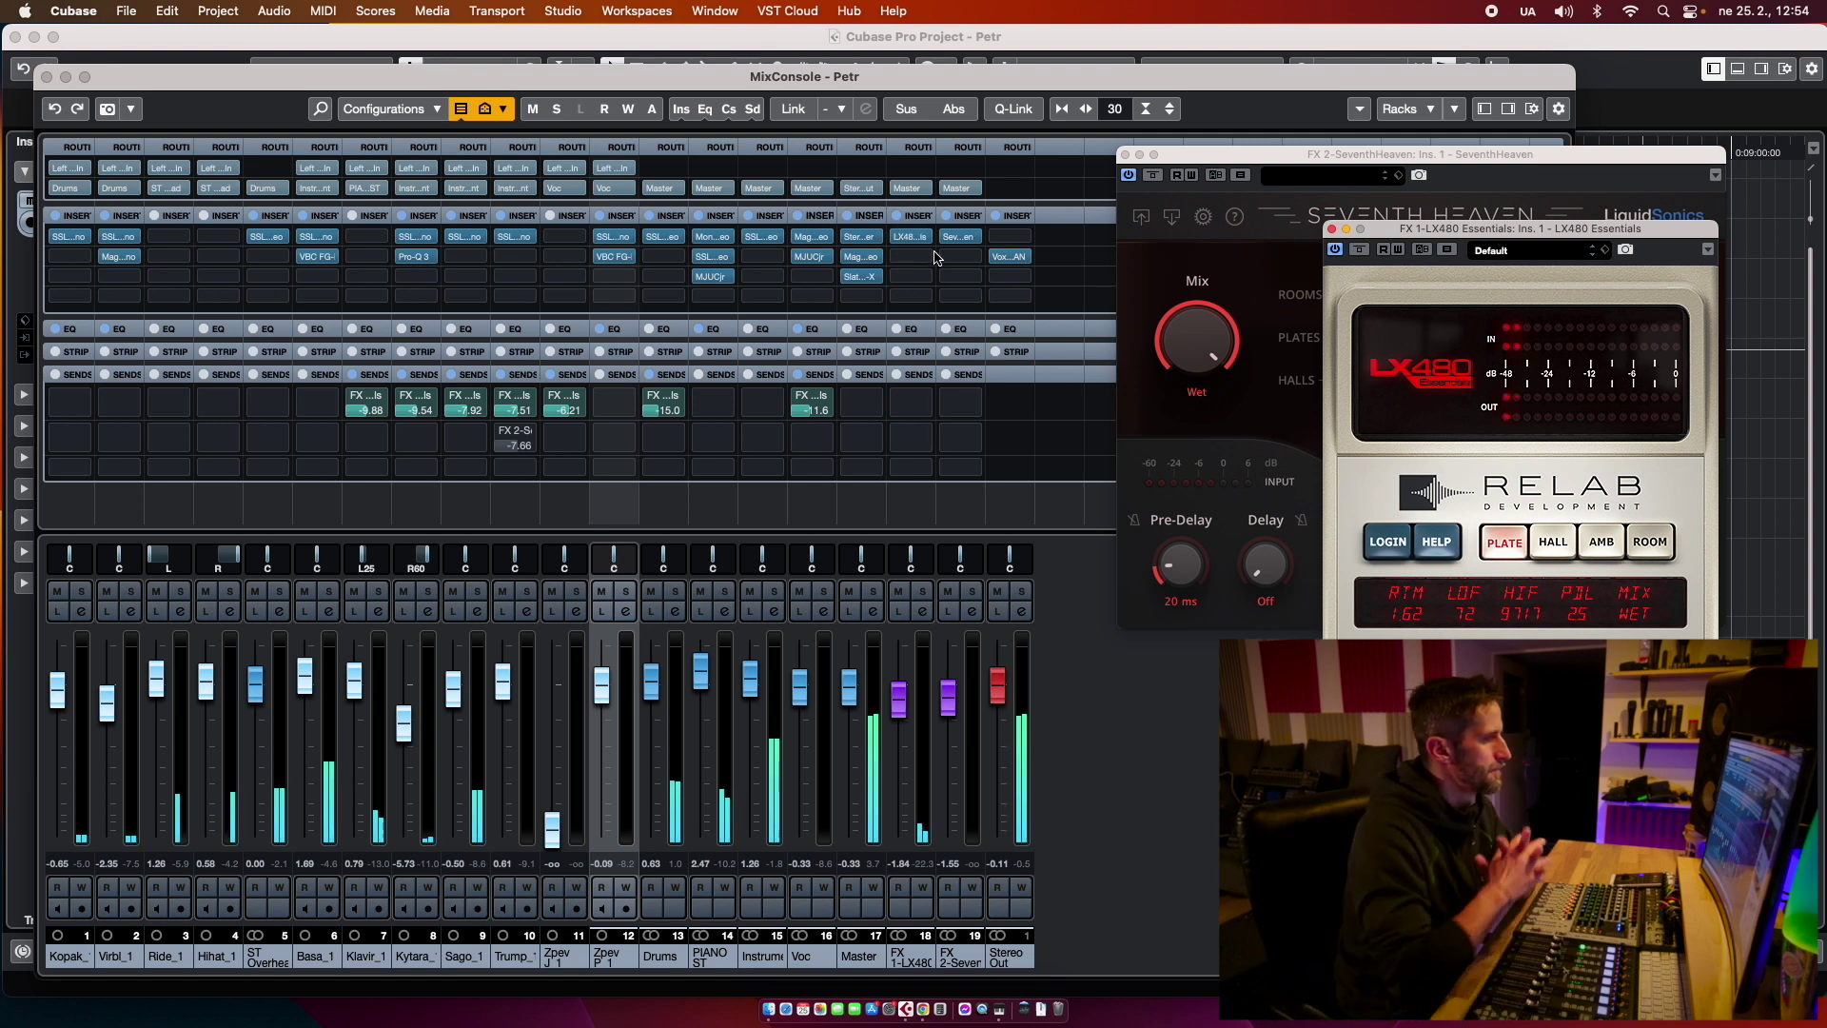
pyautogui.click(897, 704)
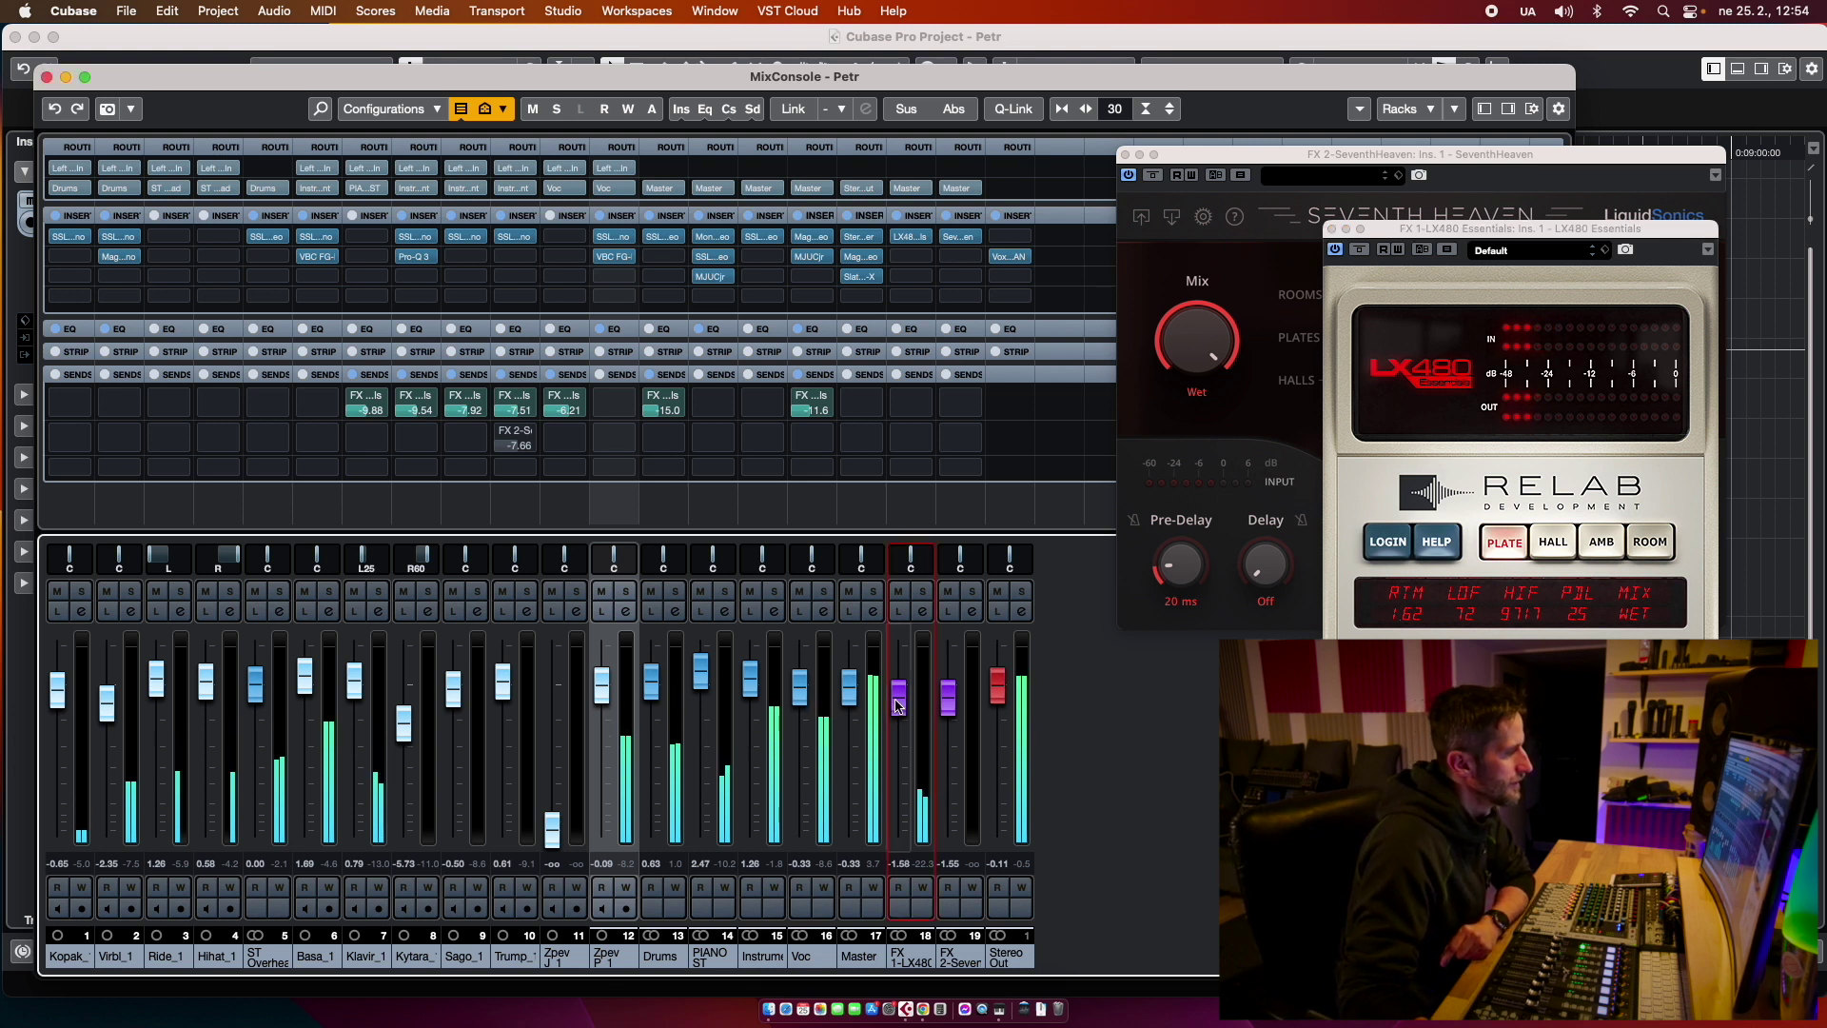
pyautogui.scroll(2, 898, 704)
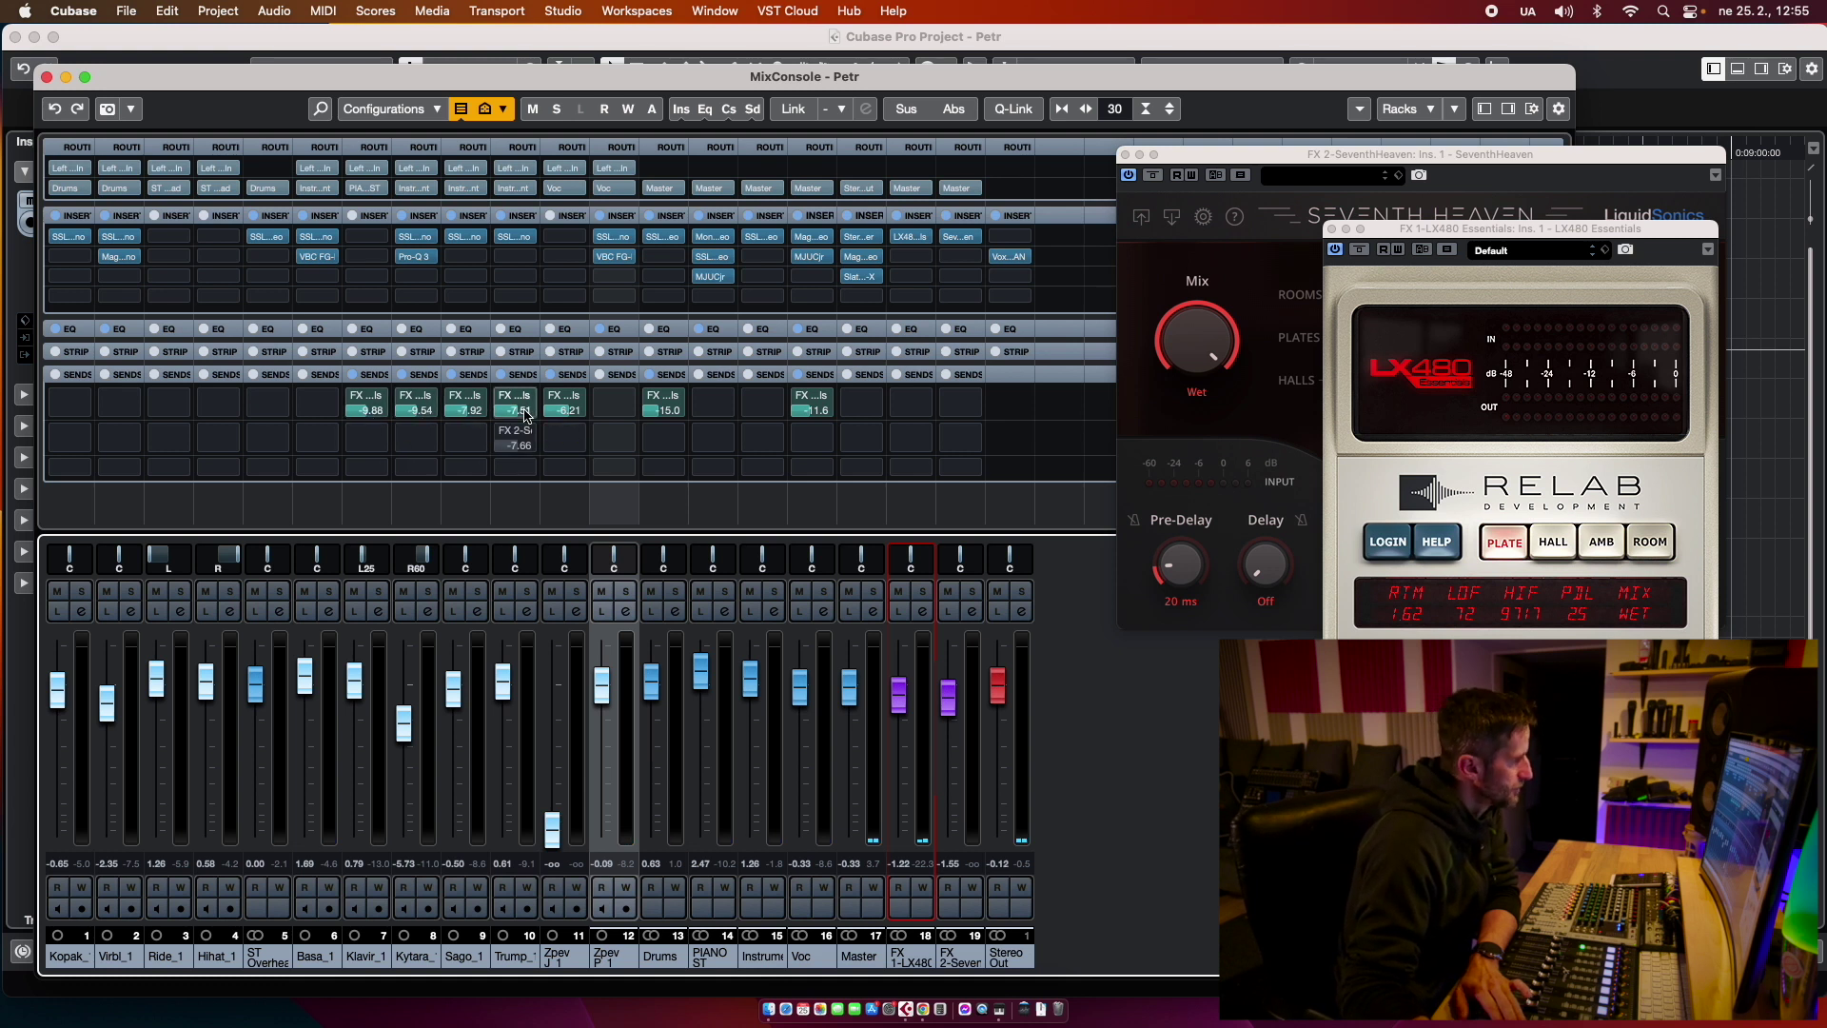
pyautogui.scroll(1, 461, 416)
pyautogui.scroll(1, 471, 416)
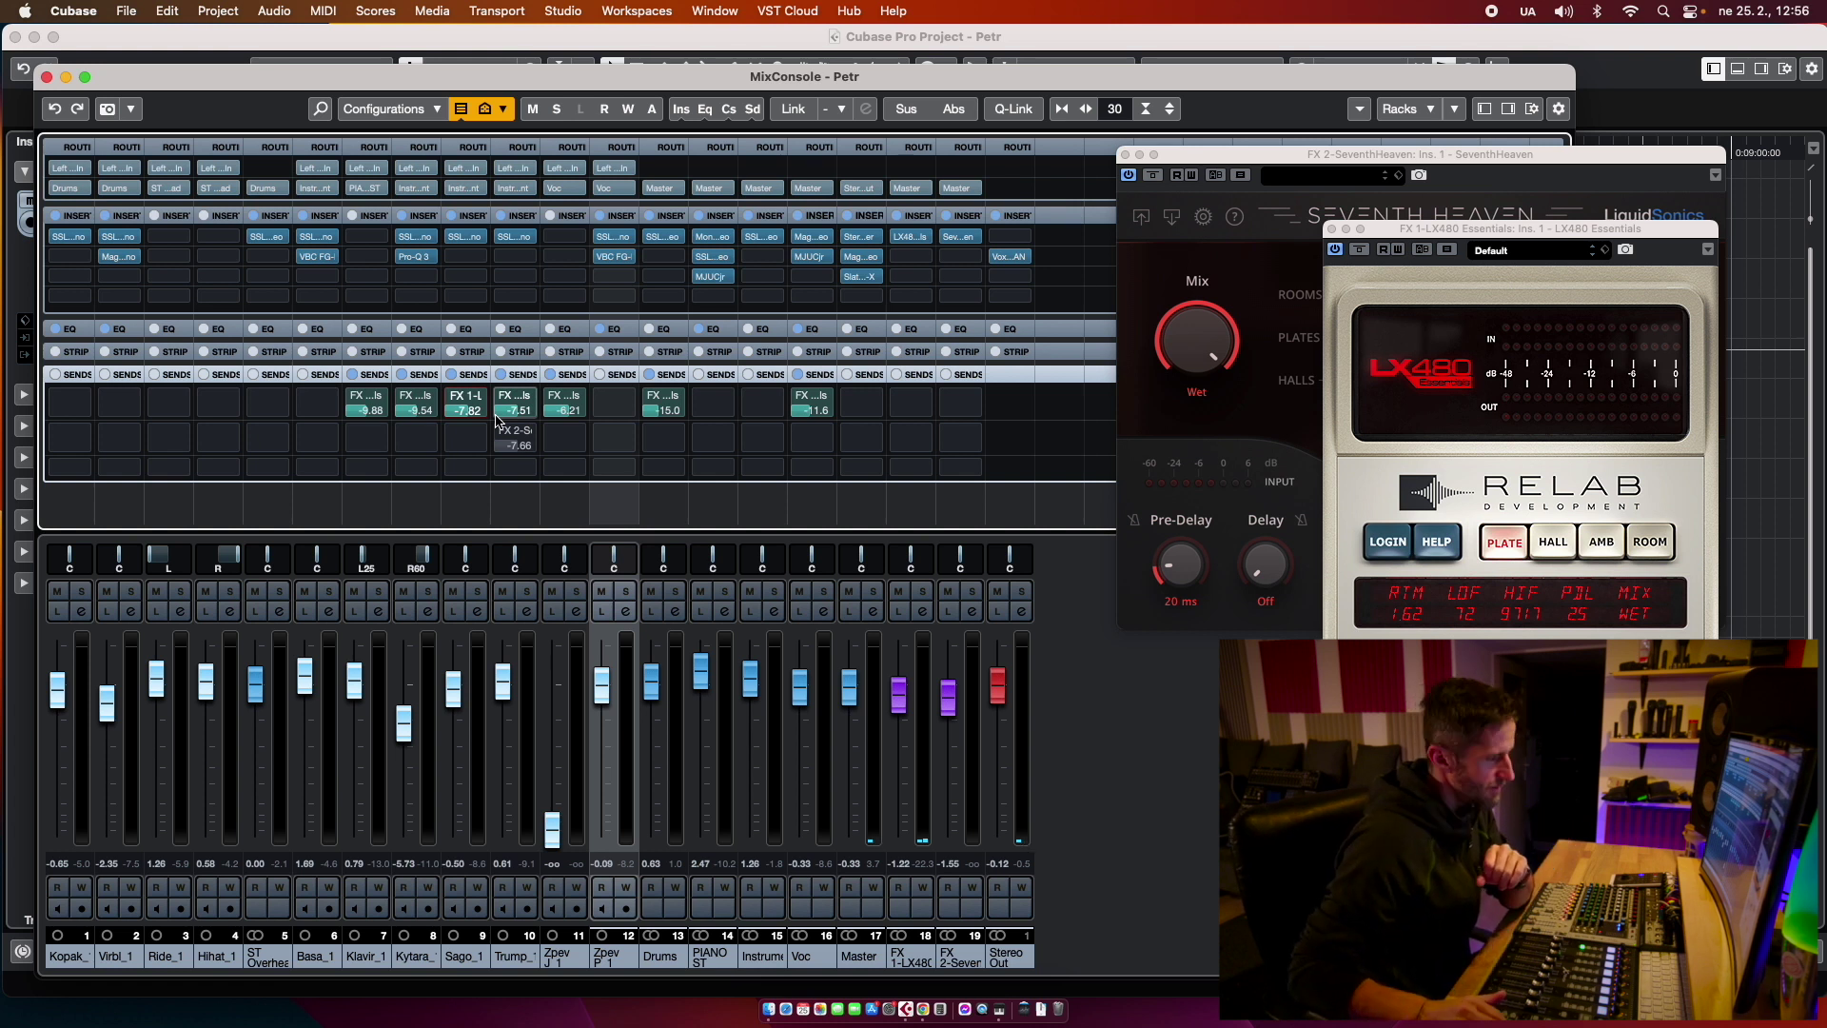
# Step: Compare the playing mix with the FX 1-LX480 channel muted and unmuted, and raise its fader to -0.98 dB
pyautogui.press('space')
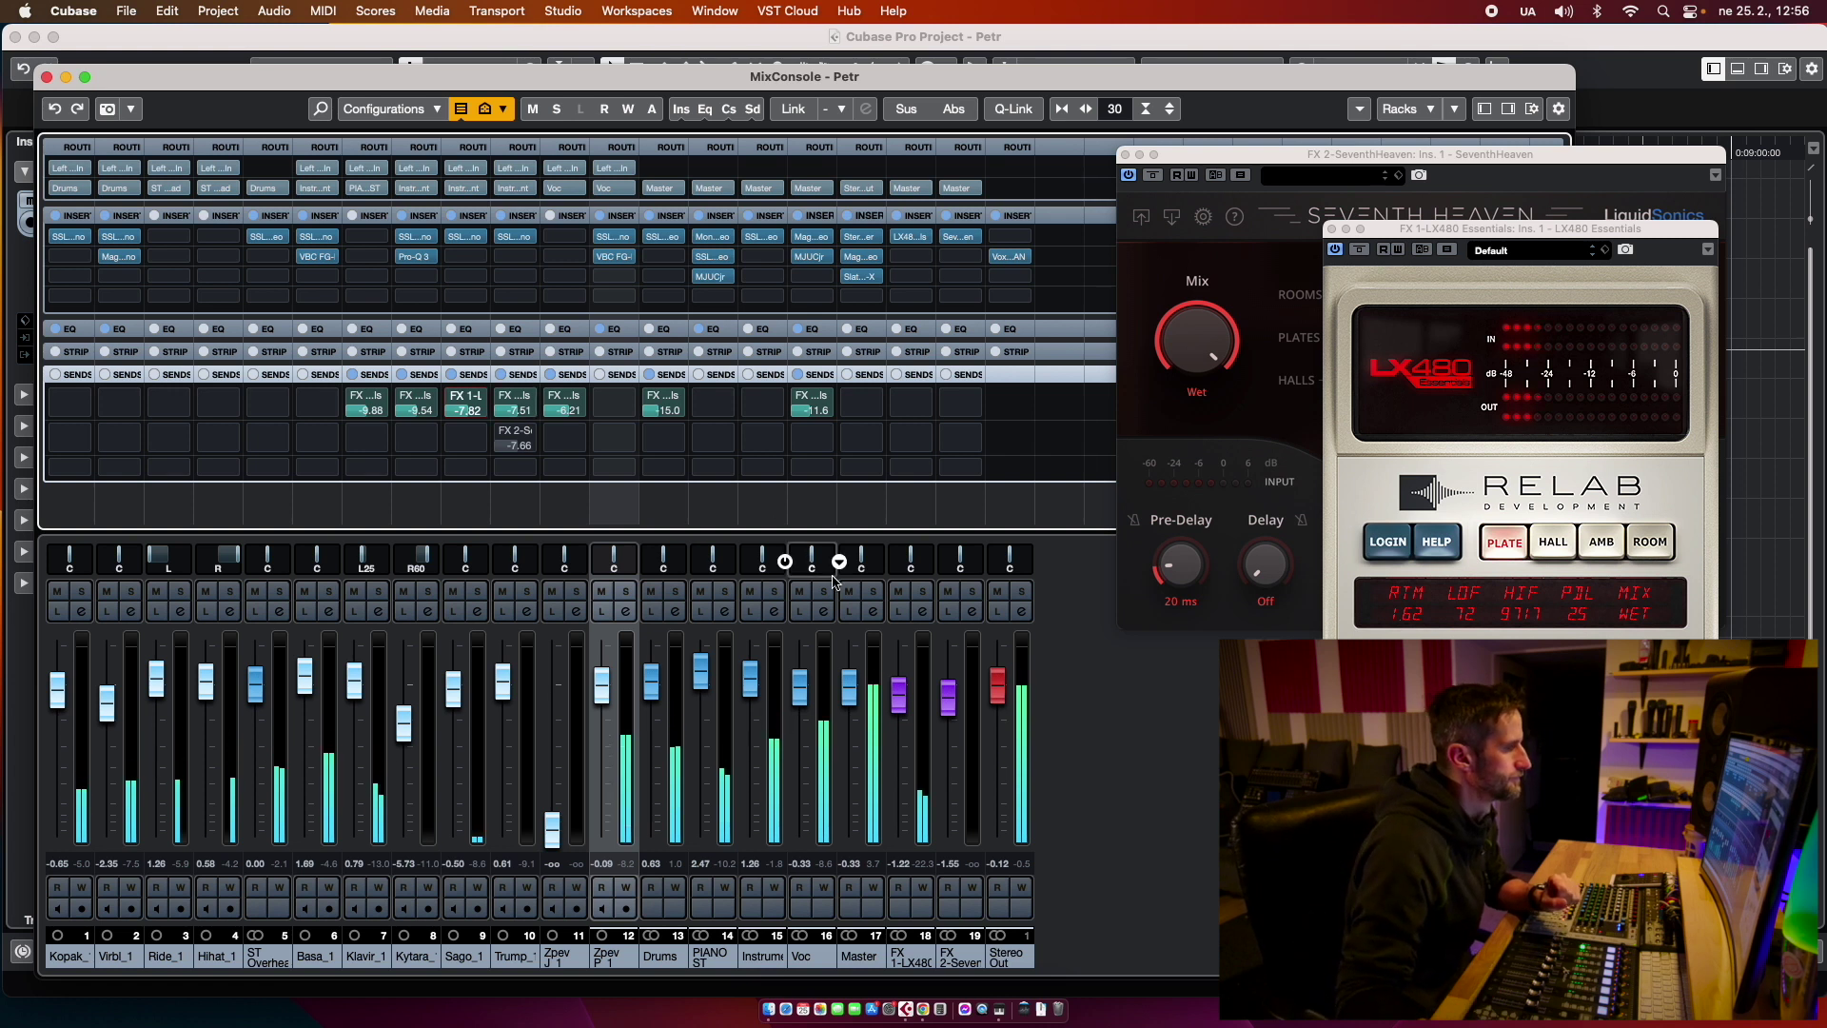
pyautogui.click(898, 592)
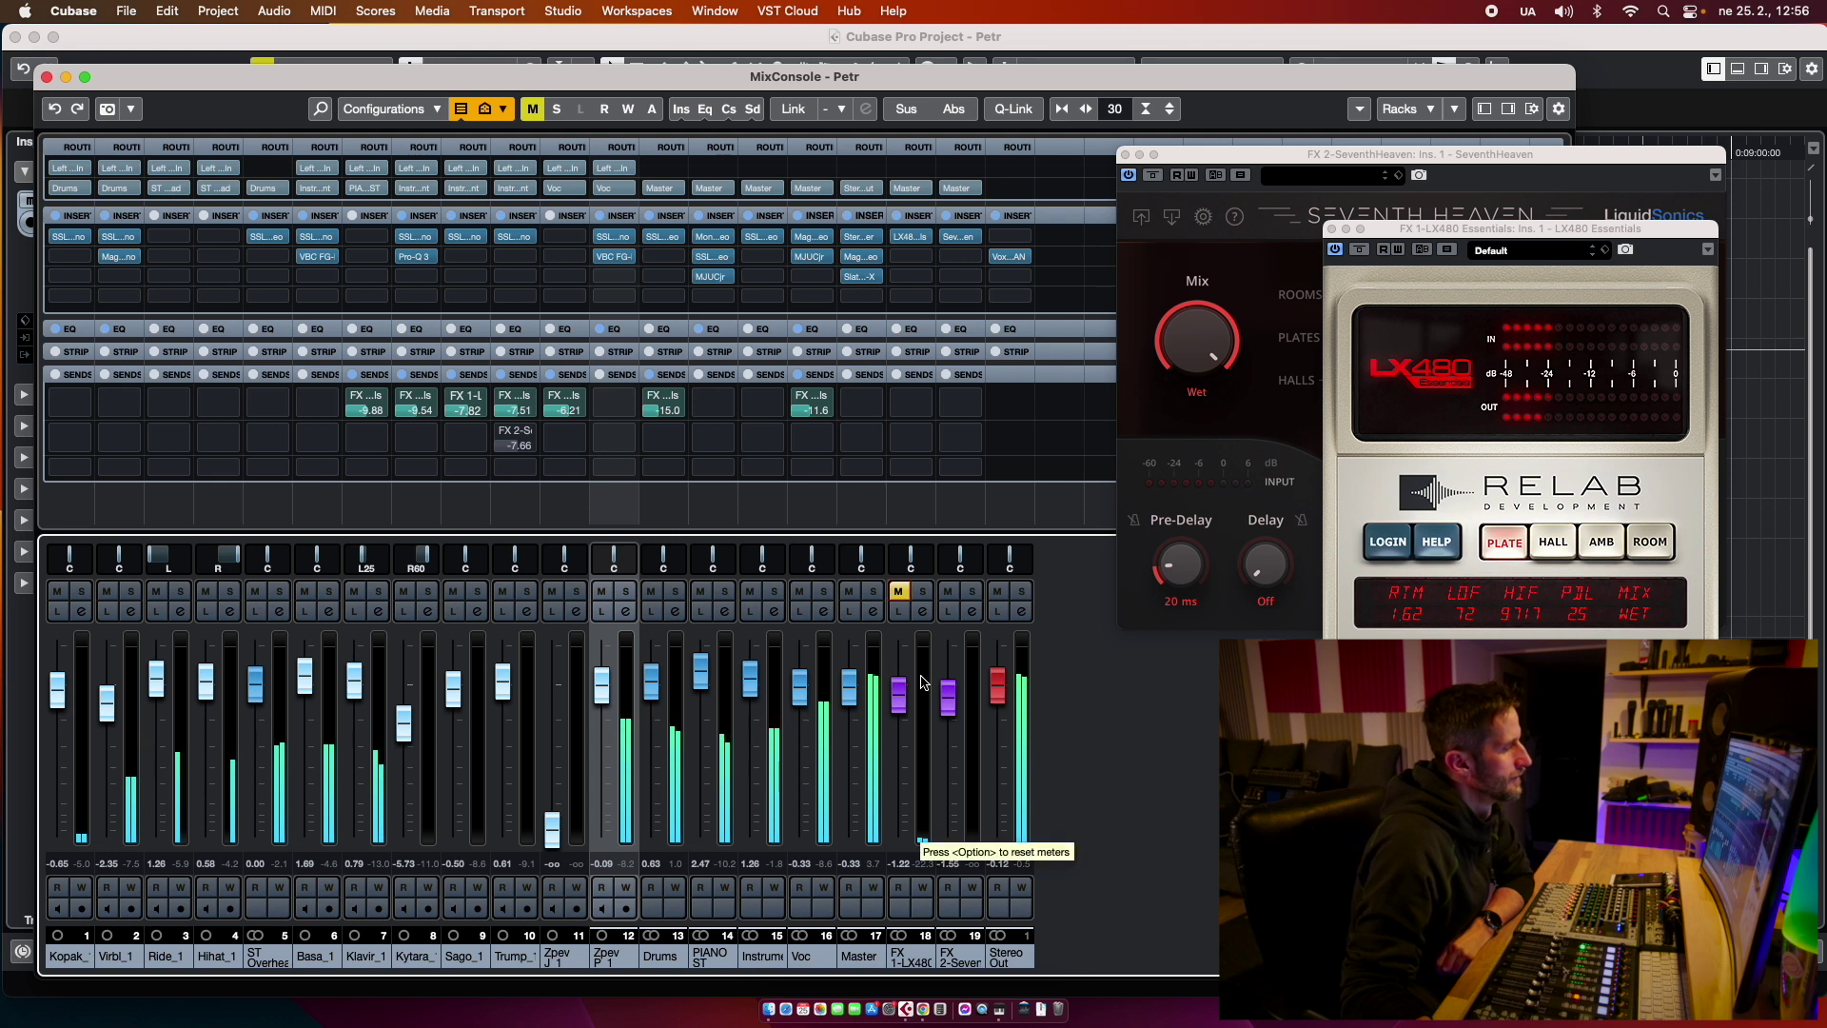
pyautogui.click(899, 593)
pyautogui.moveTo(900, 700); pyautogui.dragTo(907, 697)
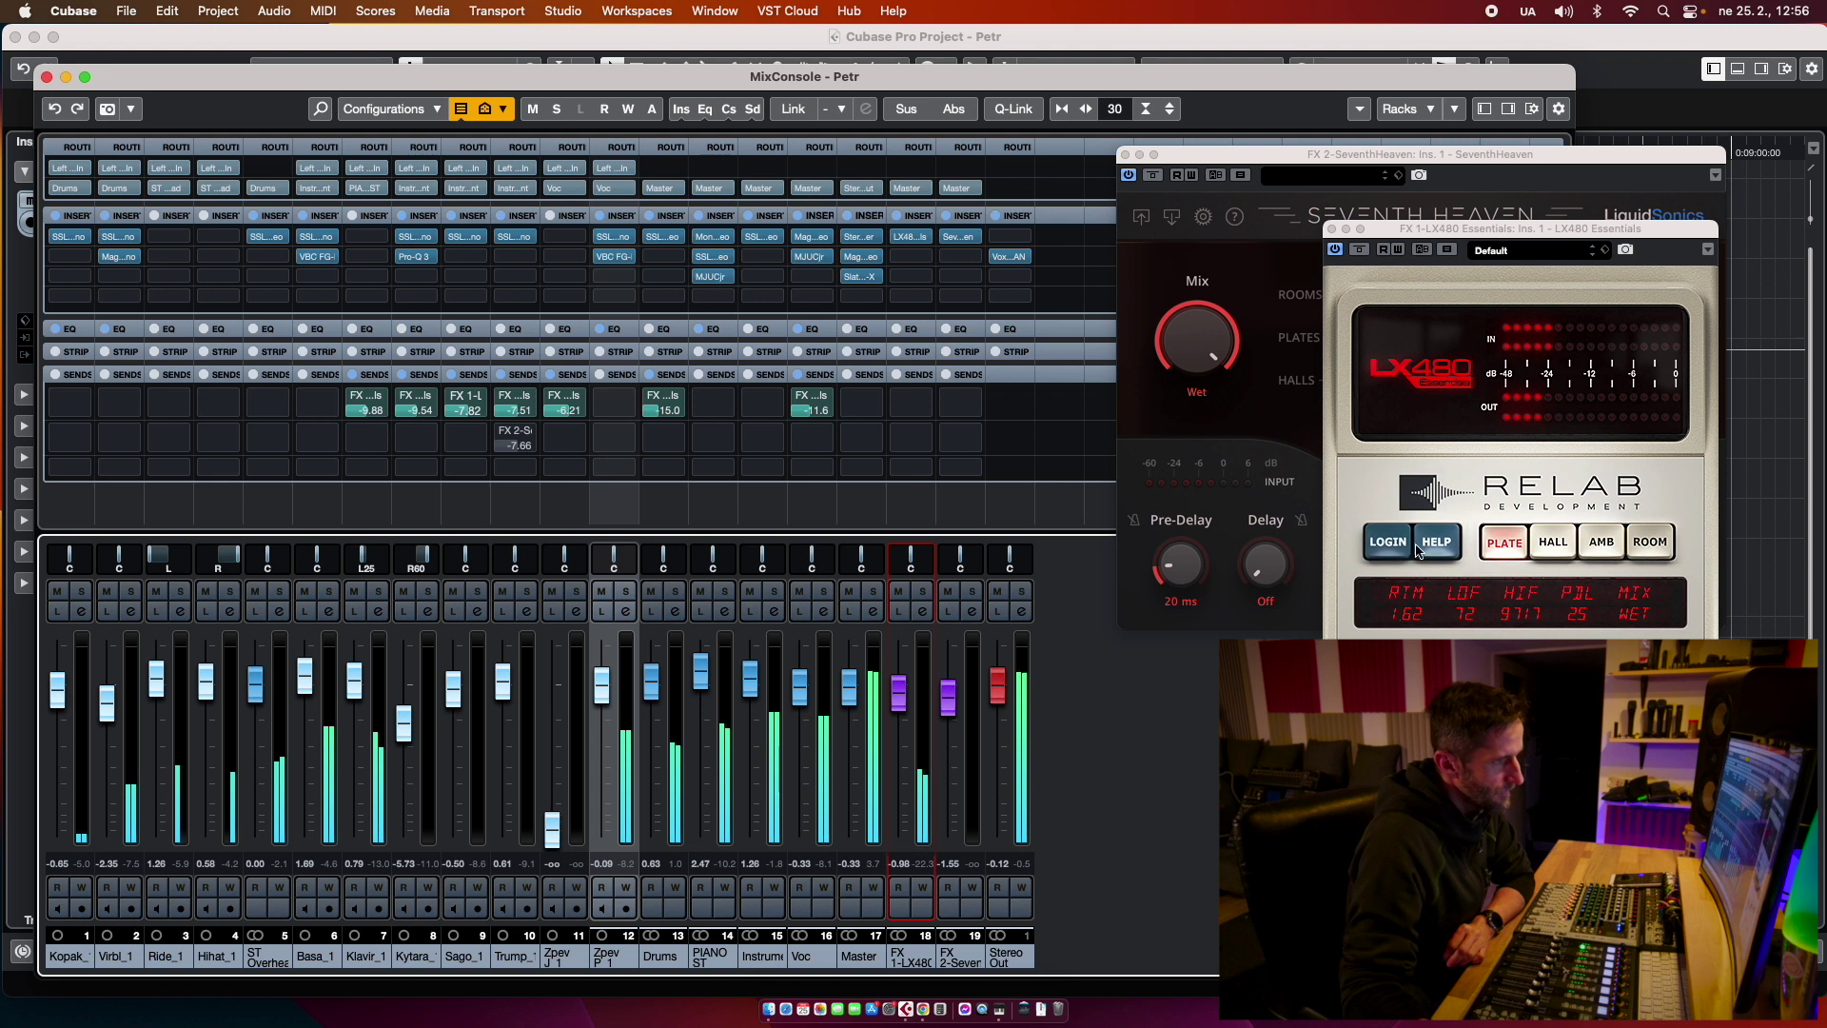
# Step: Compare the playing mix with the FX 1-LX480 channel muted and unmuted beside its moved plug-in window, and close the LX480 Essentials window
pyautogui.moveTo(1481, 237); pyautogui.dragTo(788, 138)
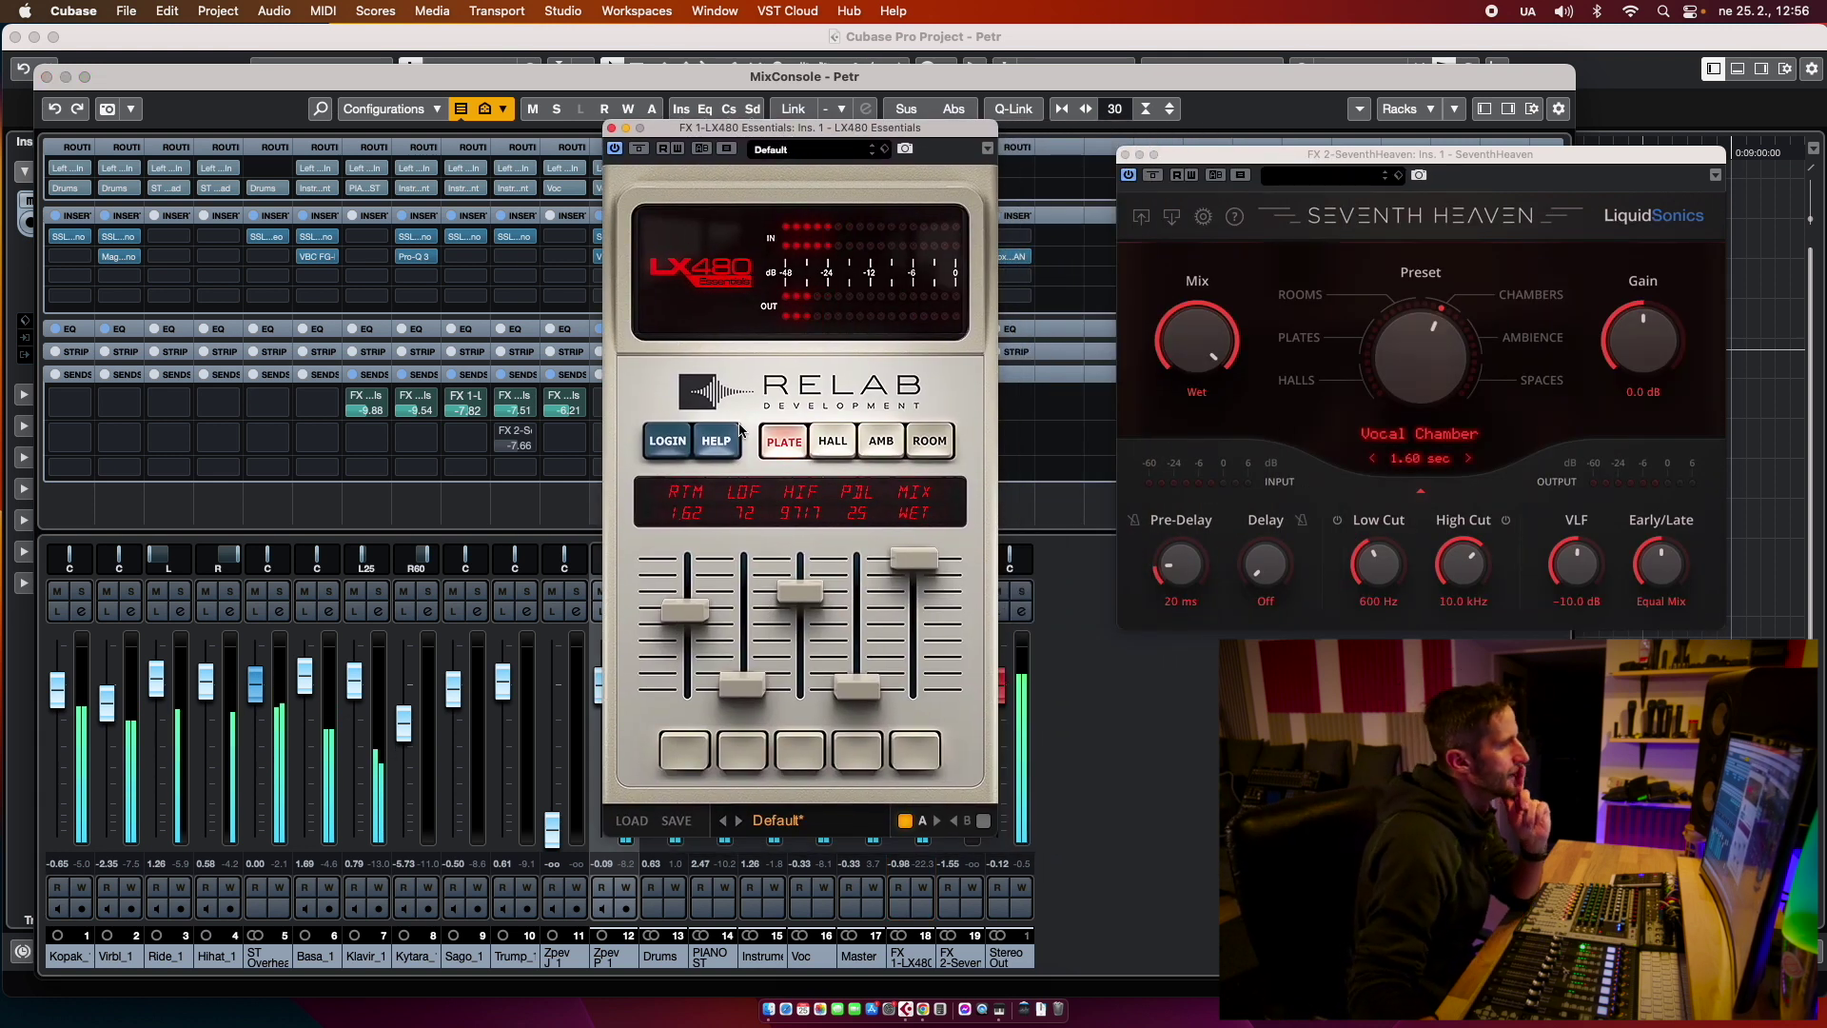
pyautogui.moveTo(782, 139); pyautogui.dragTo(466, 109)
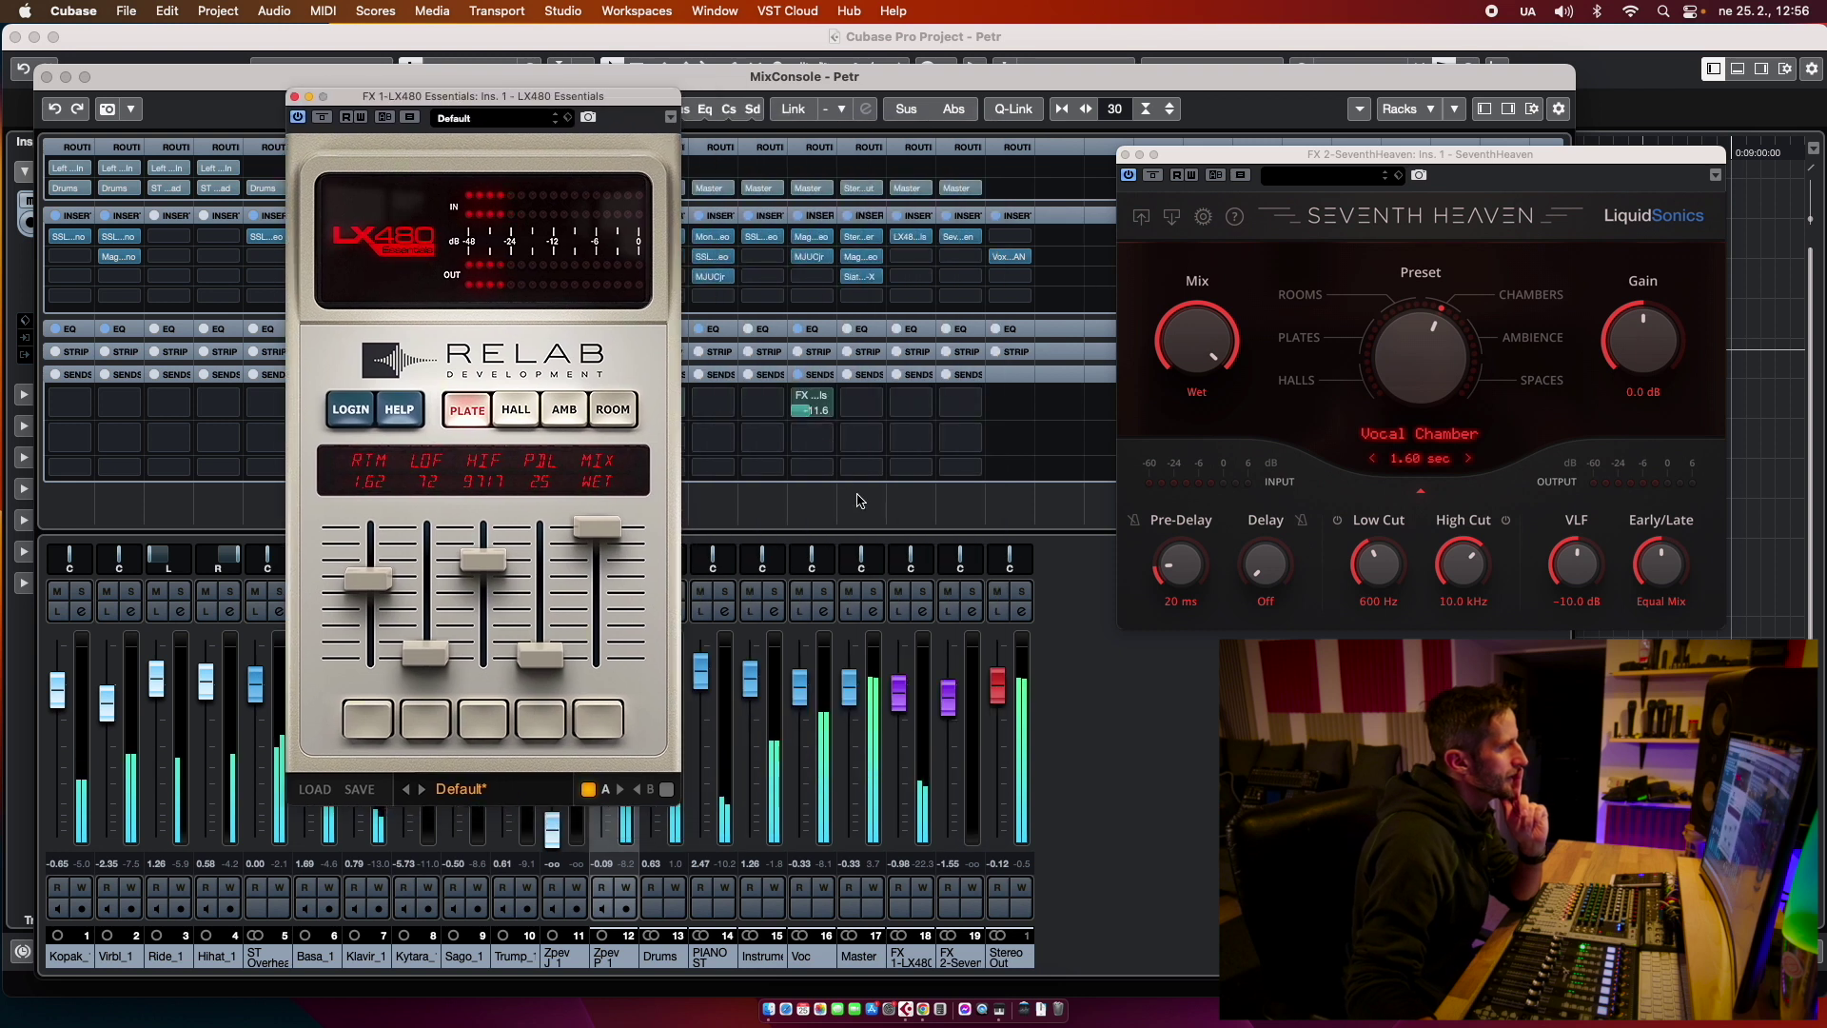
pyautogui.click(899, 592)
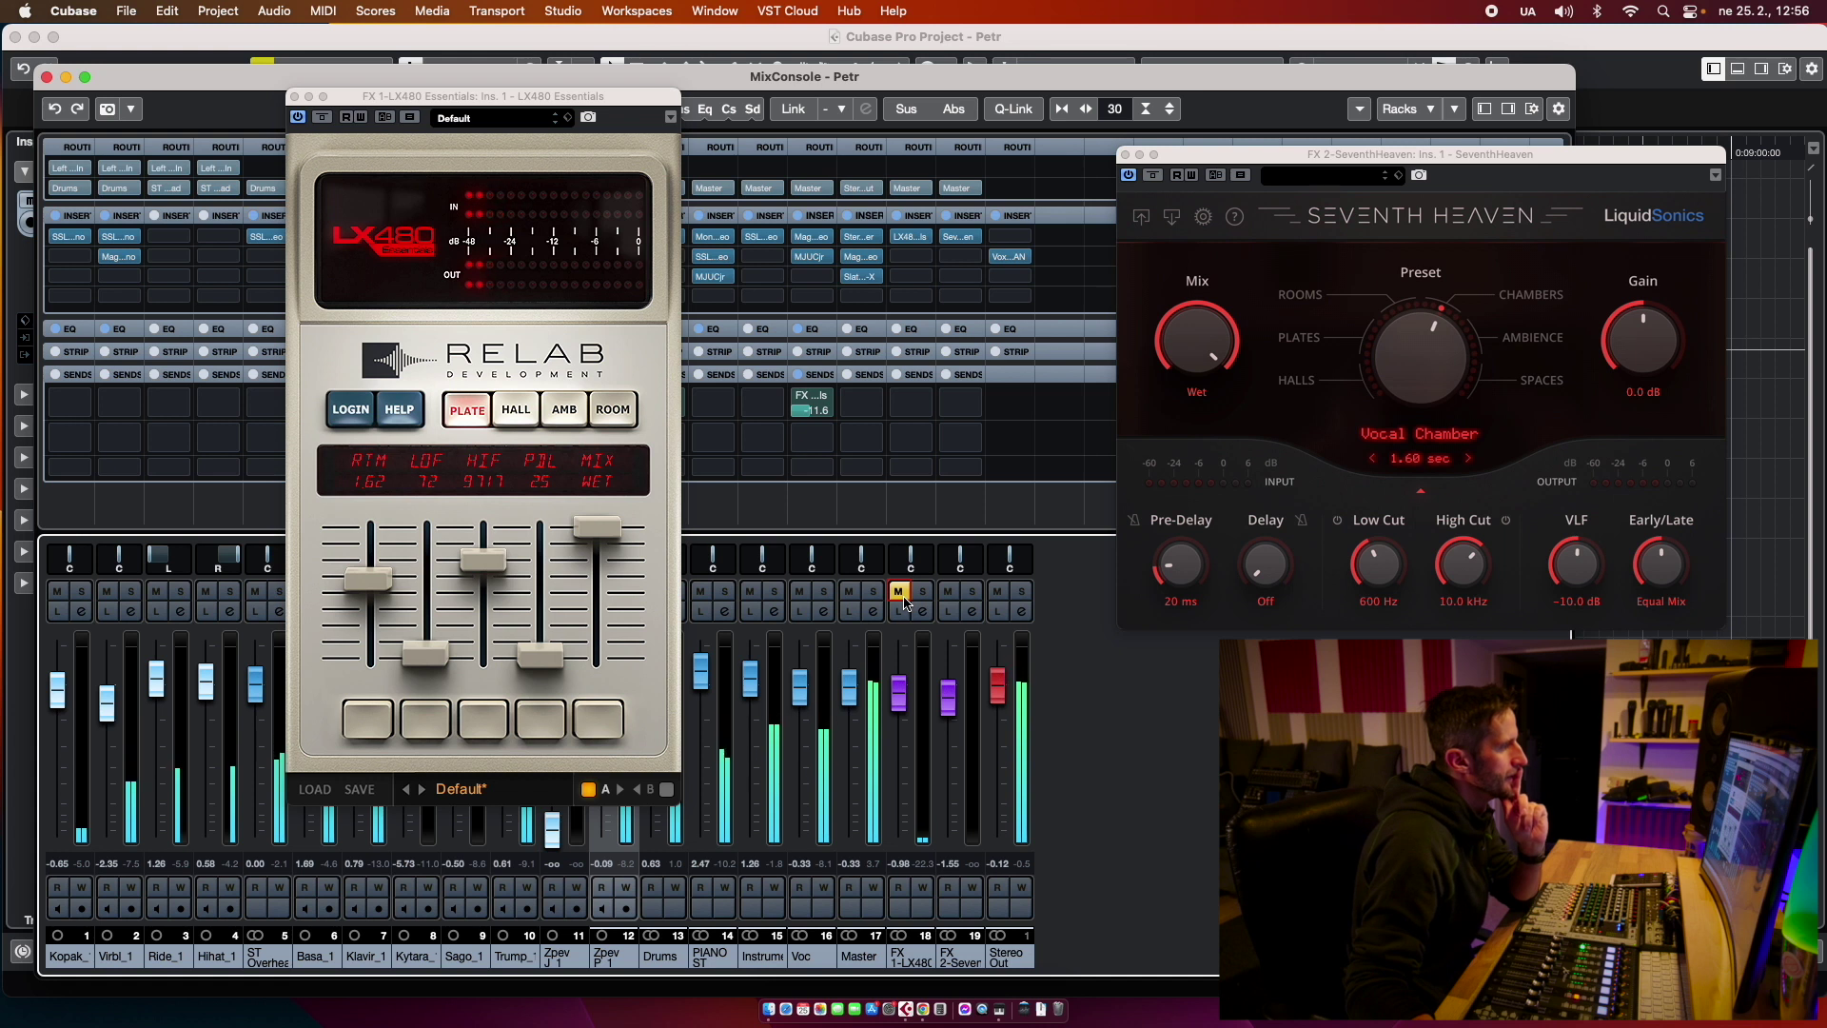
pyautogui.click(903, 596)
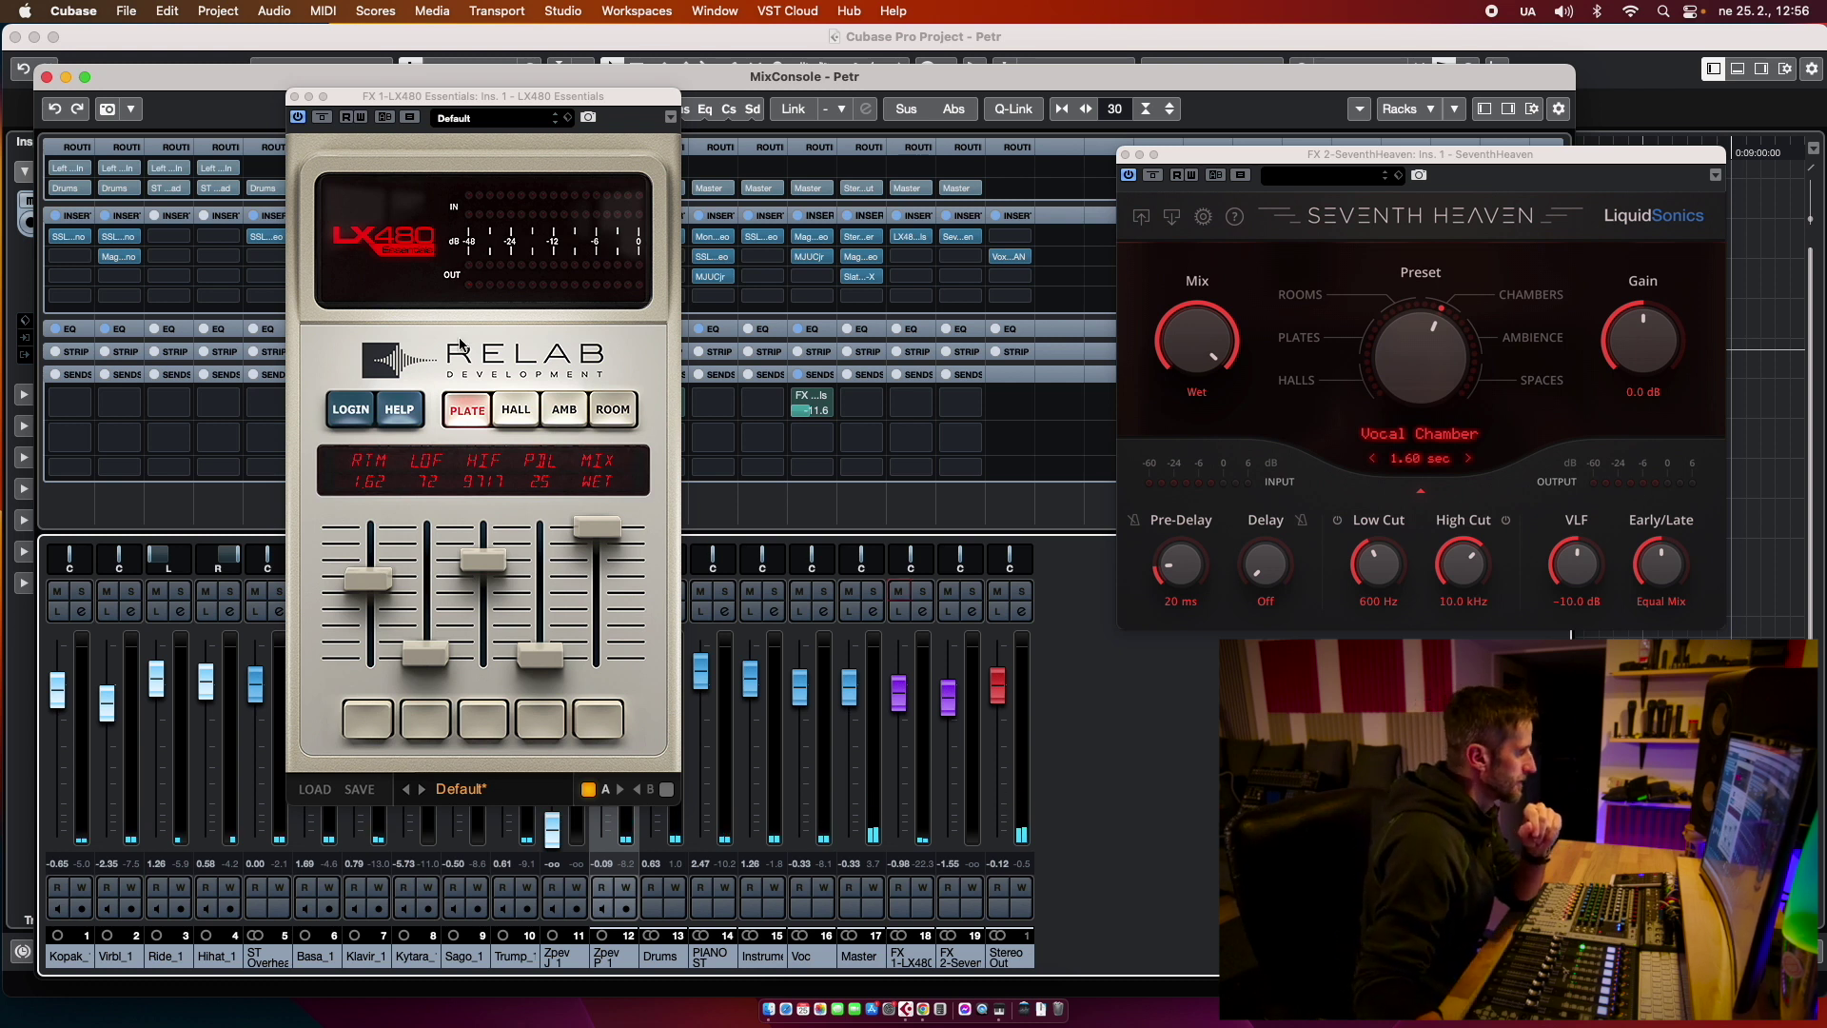
pyautogui.click(488, 576)
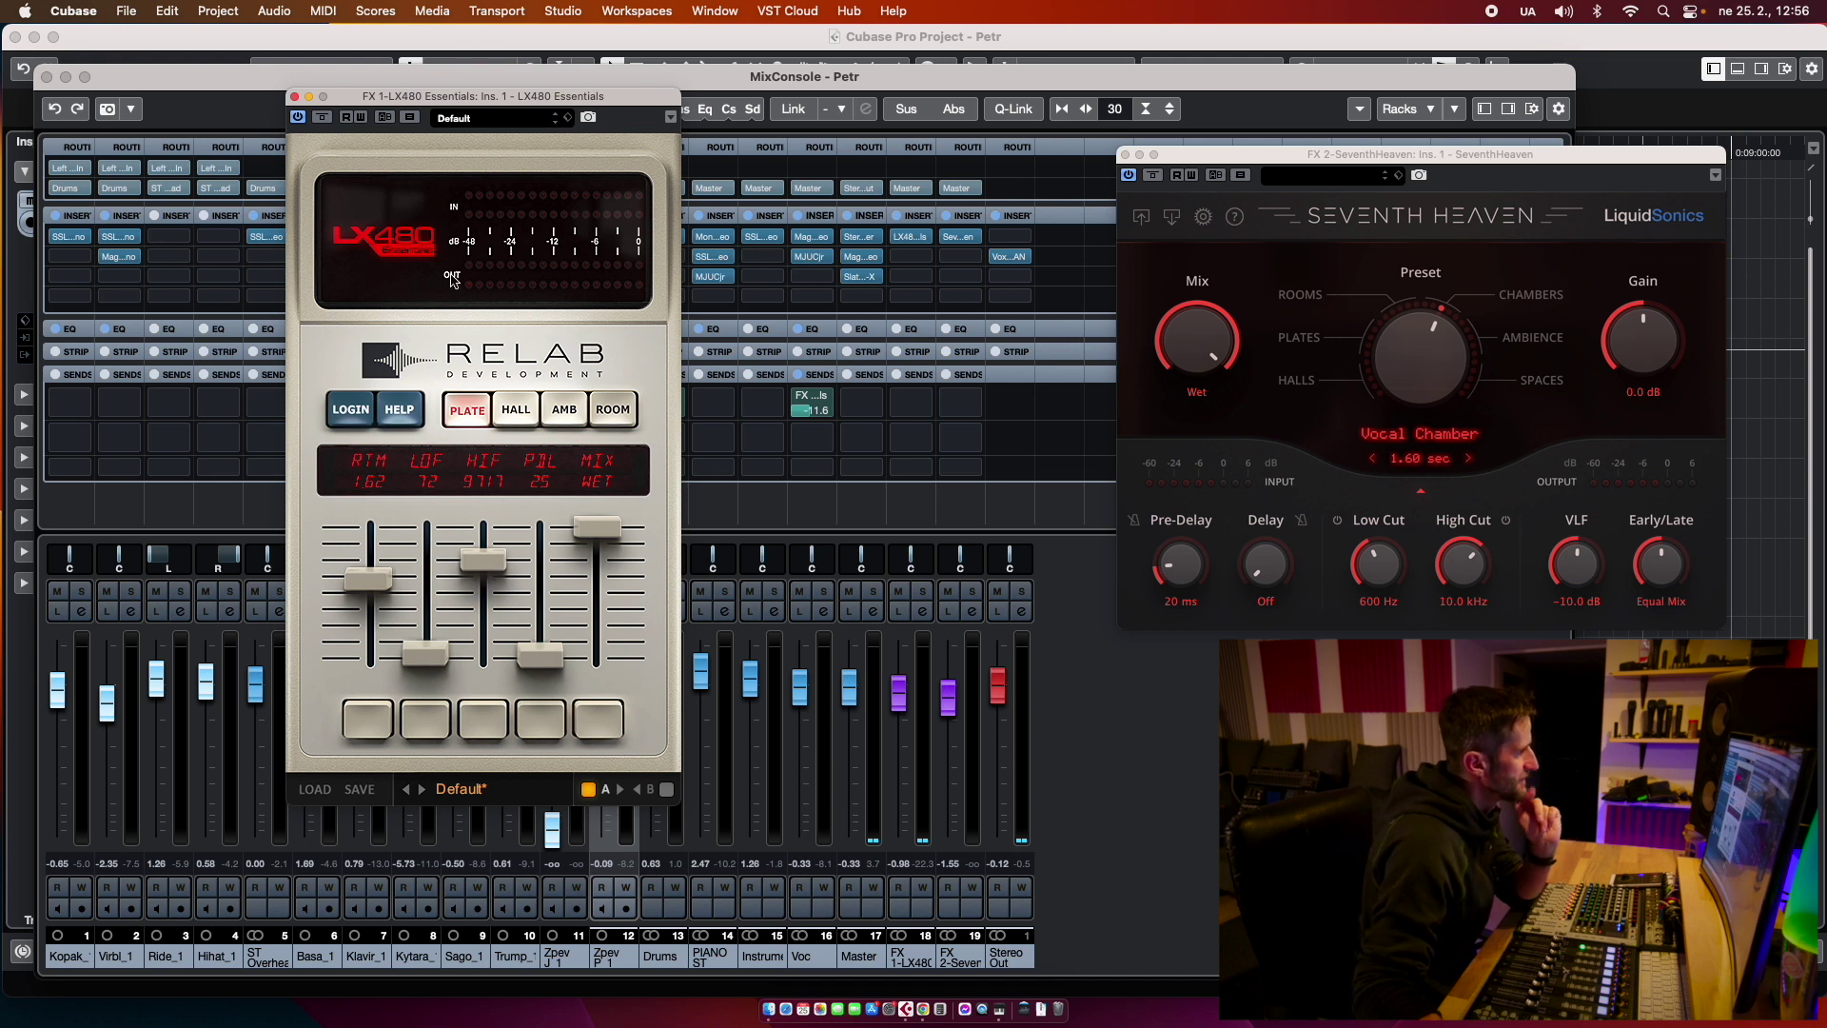
pyautogui.click(294, 97)
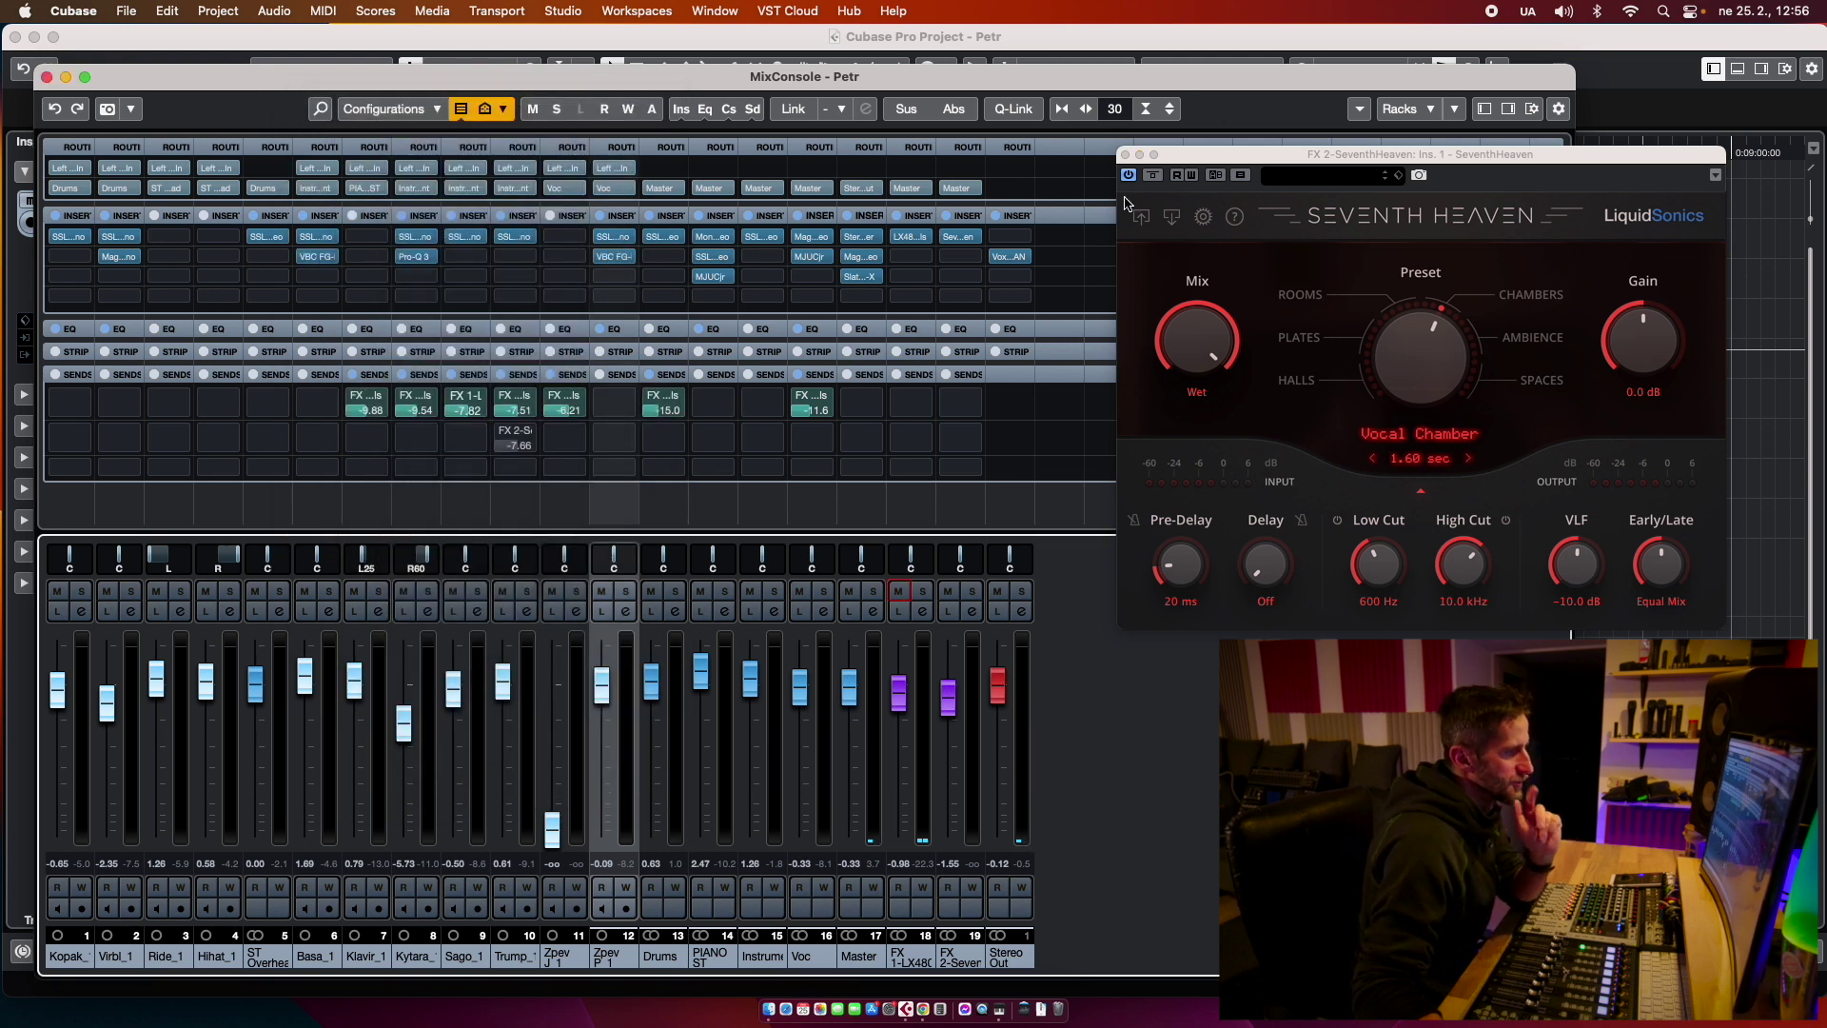
# Step: Open the Voxengo SPAN analyzer inserted on the Stereo Out channel and place its window clear of the SeventhHeaven reverb
pyautogui.moveTo(1027, 255)
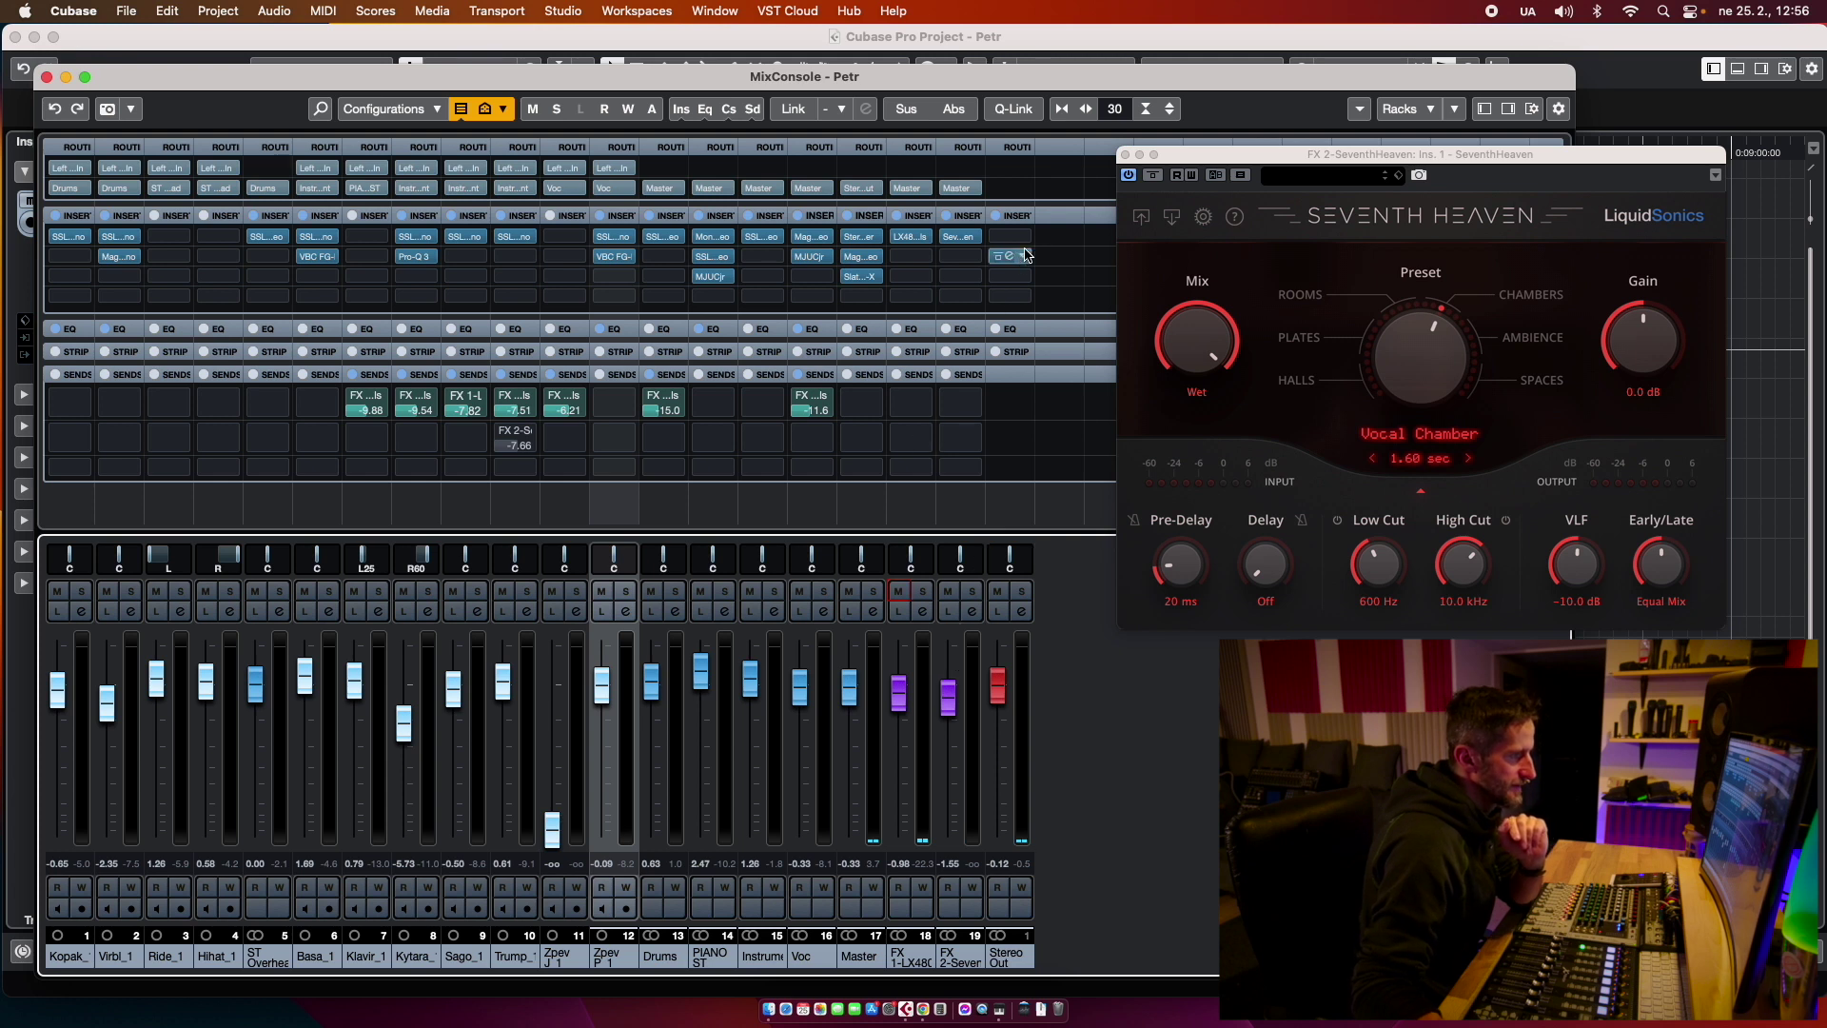
pyautogui.click(1012, 261)
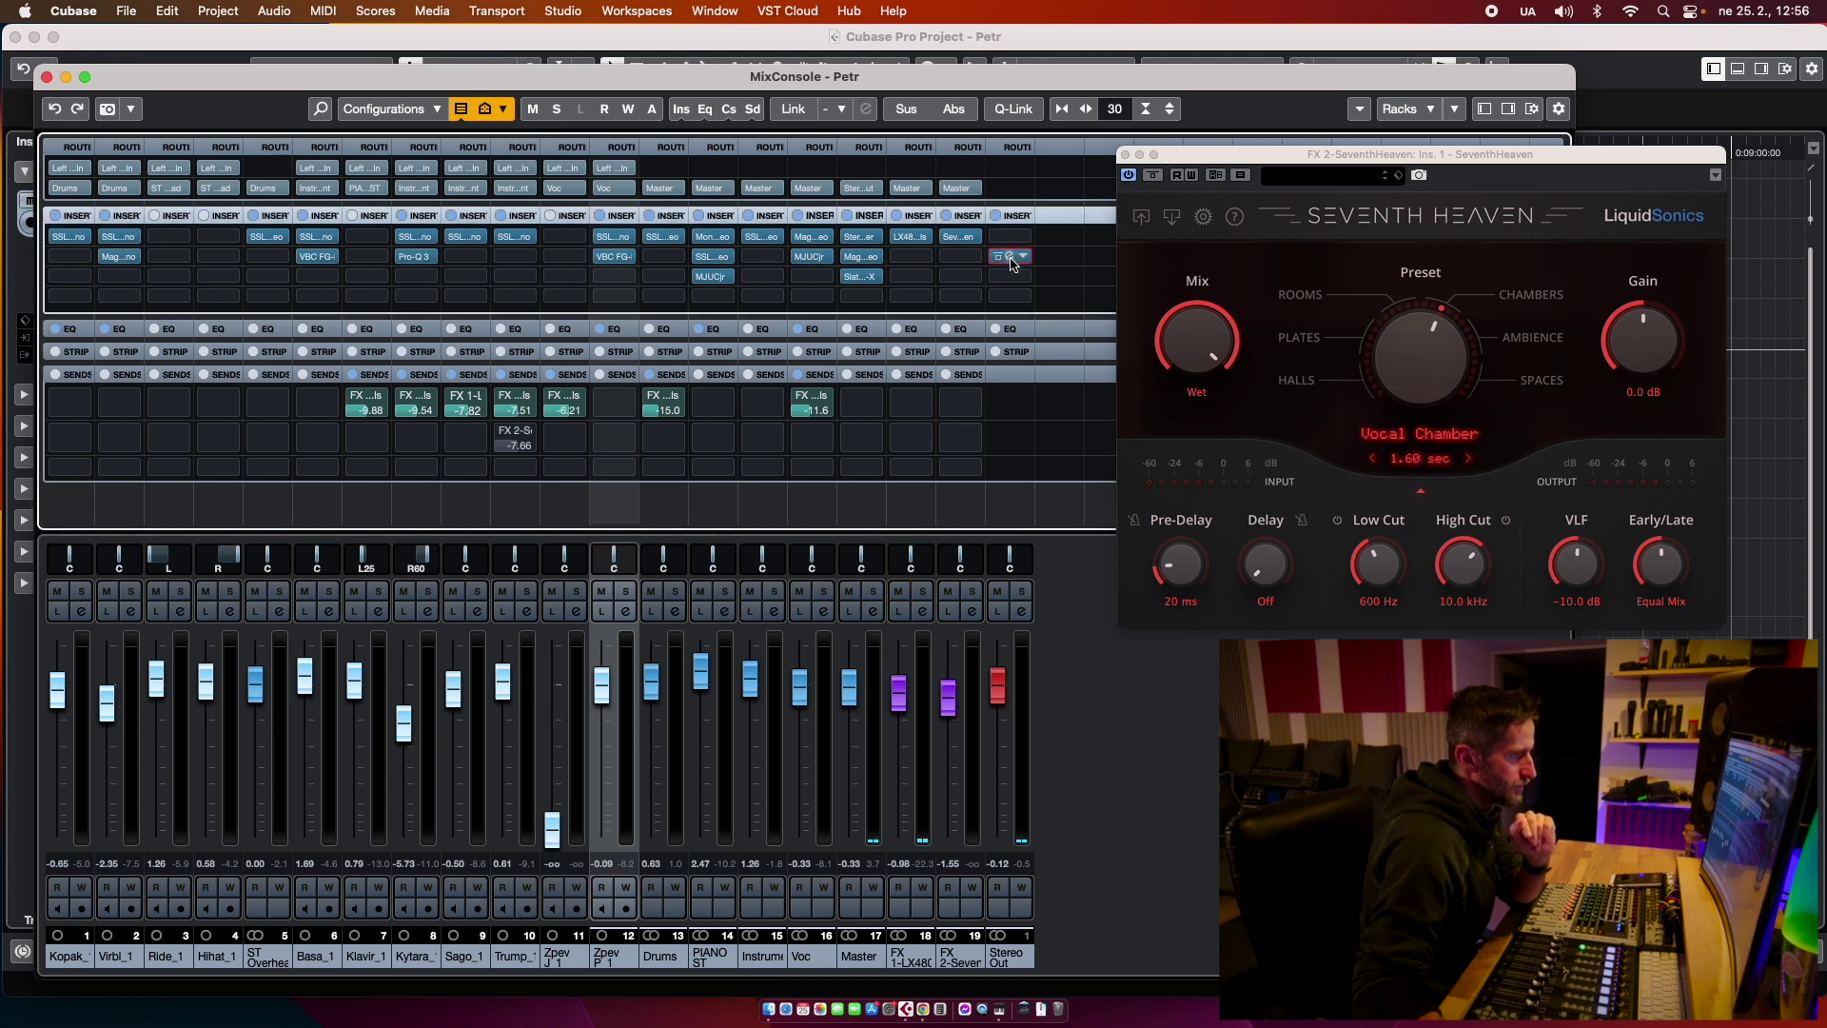
pyautogui.click(1012, 257)
pyautogui.moveTo(1002, 212); pyautogui.dragTo(1062, 230)
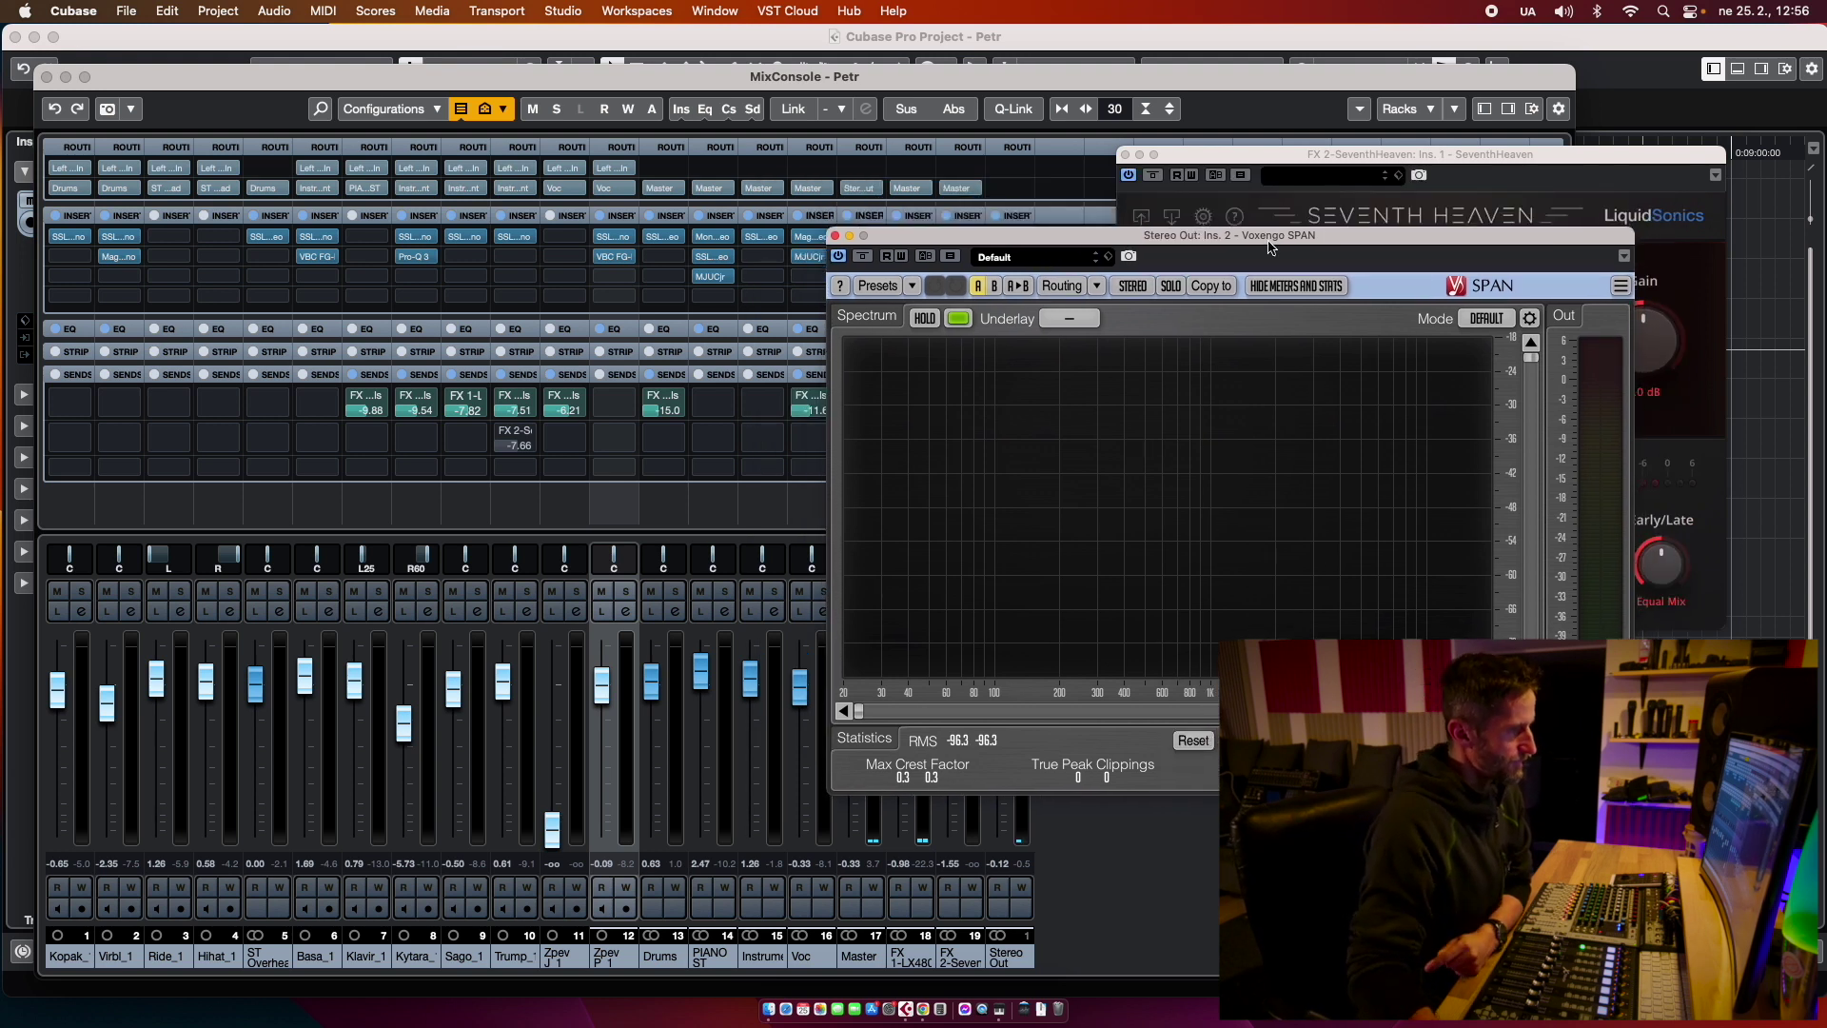
pyautogui.moveTo(1252, 238); pyautogui.dragTo(752, 109)
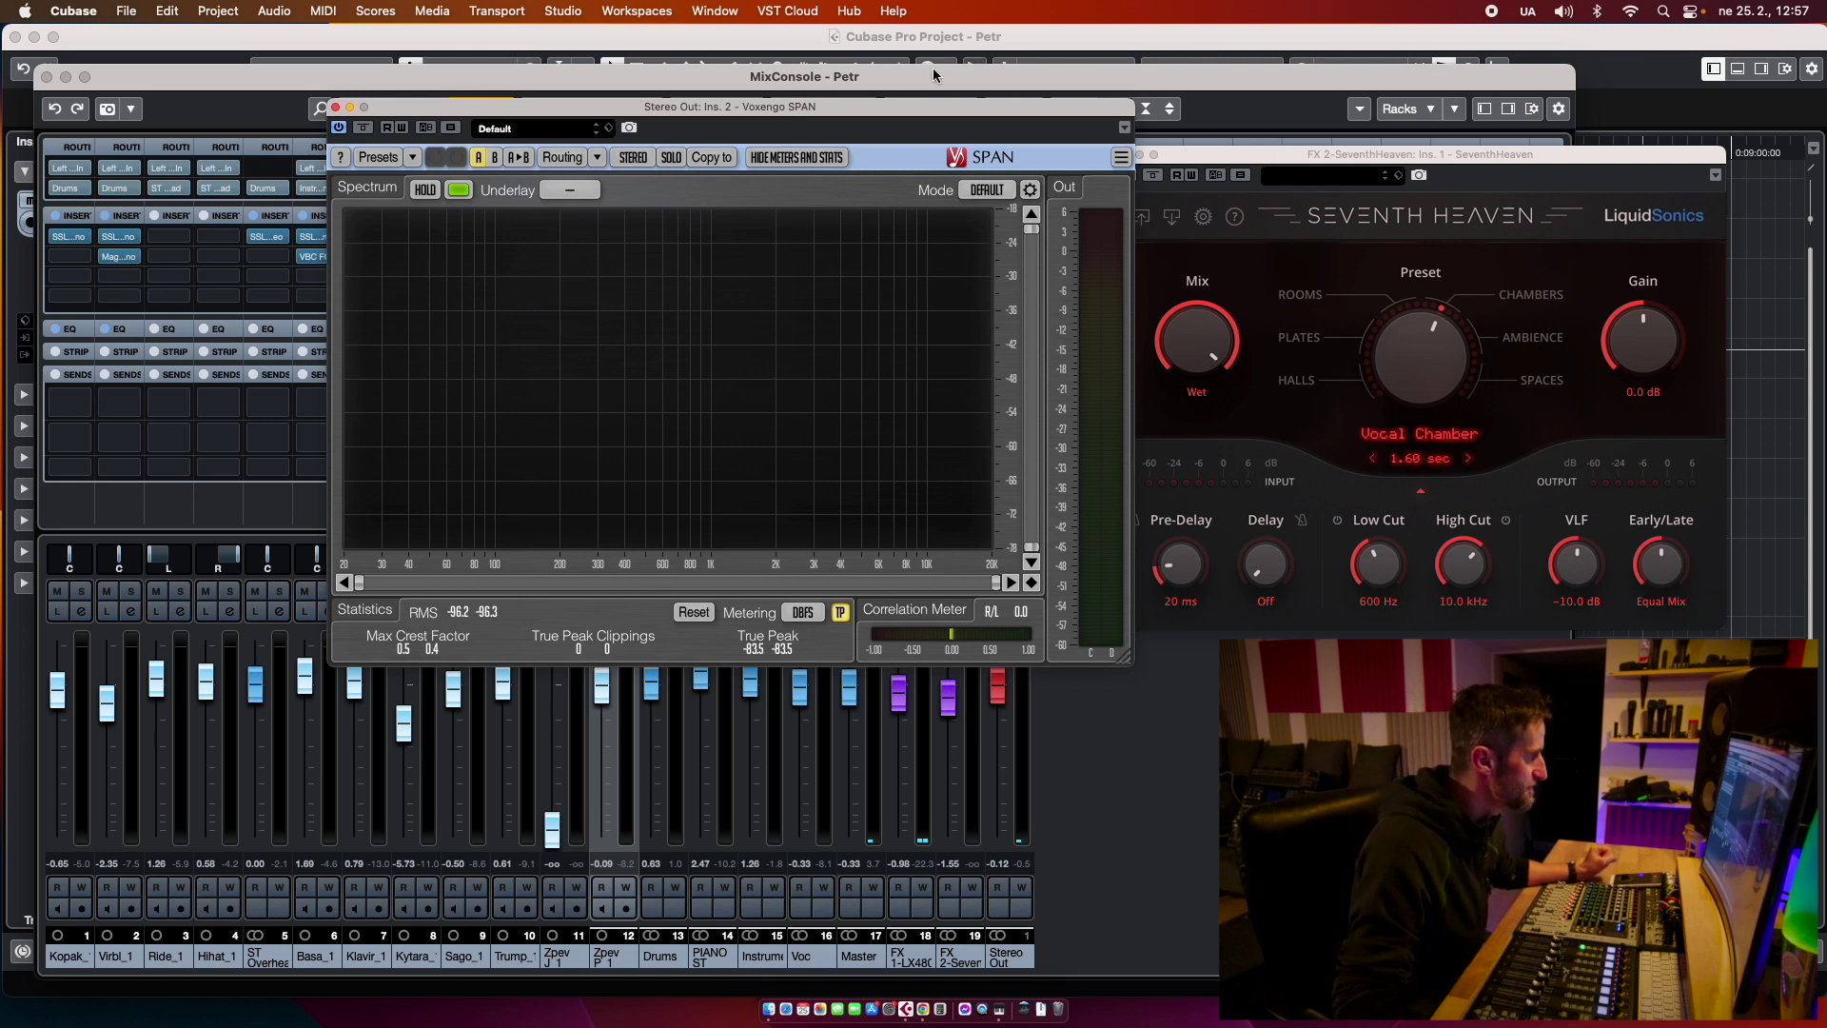
pyautogui.moveTo(871, 111); pyautogui.dragTo(750, 70)
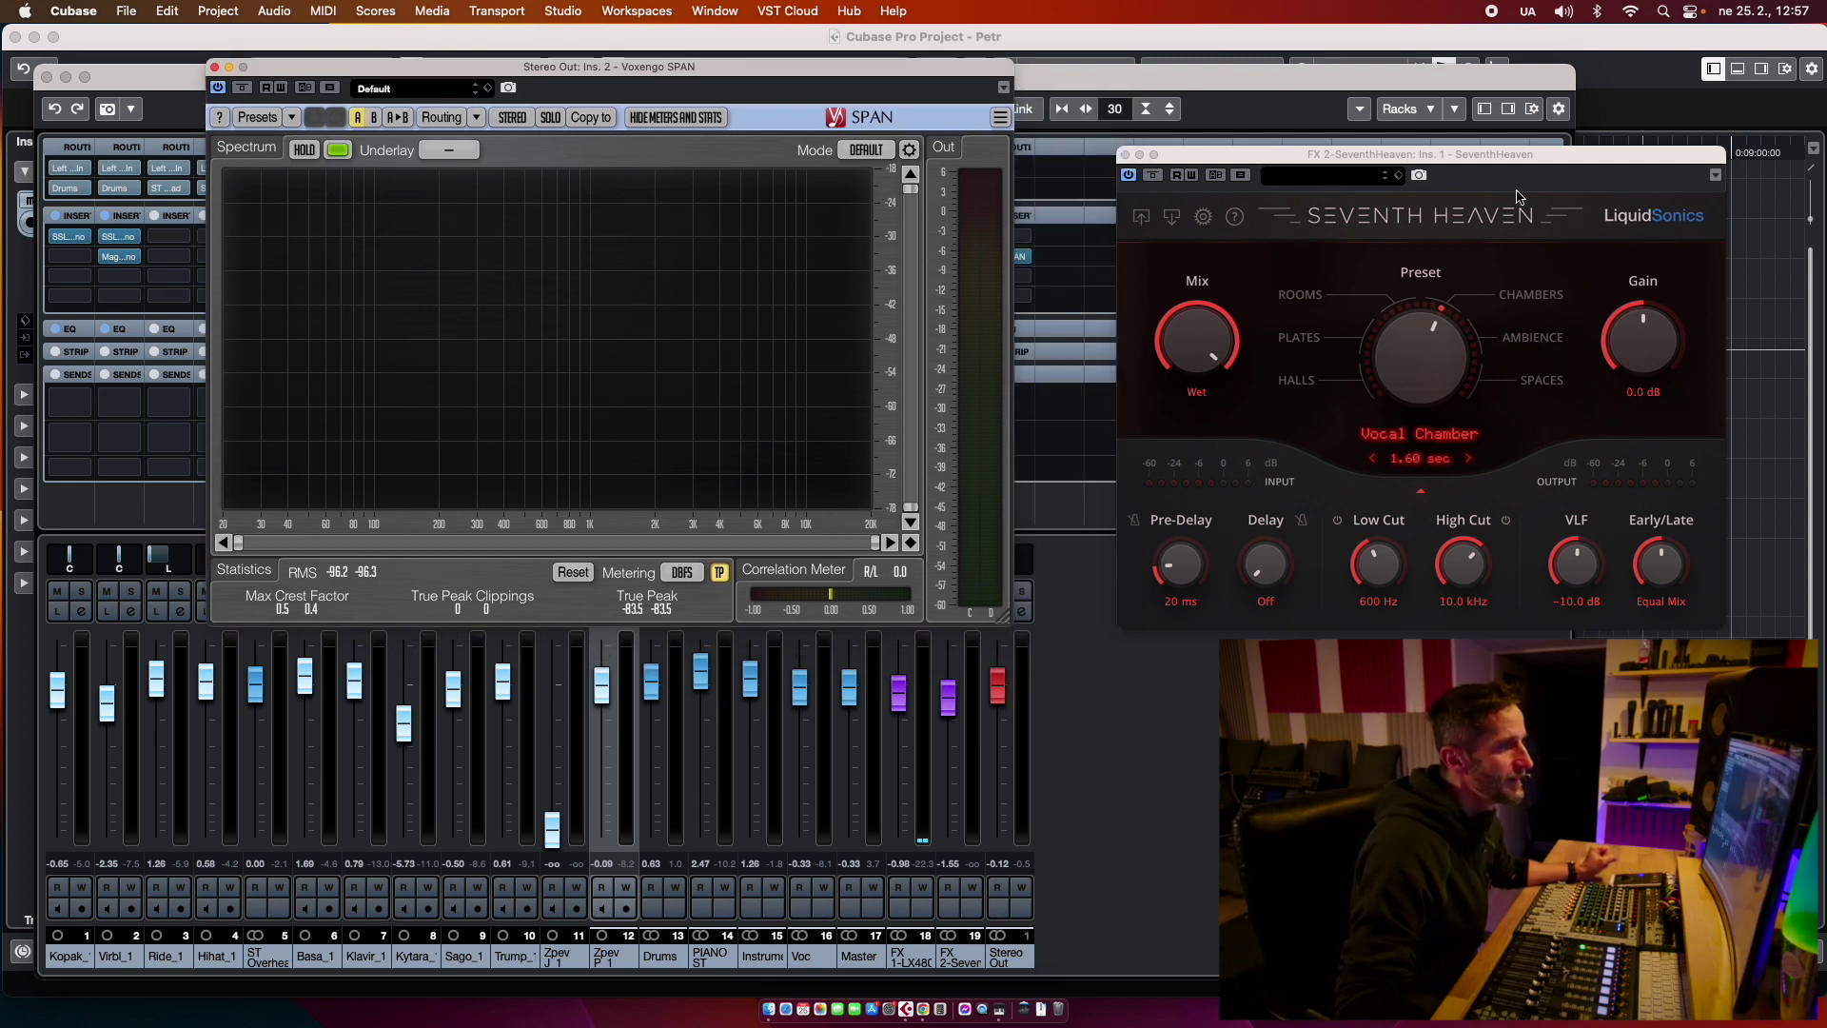
# Step: Move the FX 2 SeventhHeaven reverb window over the mixer and close it
pyautogui.moveTo(1385, 159); pyautogui.dragTo(1028, 198)
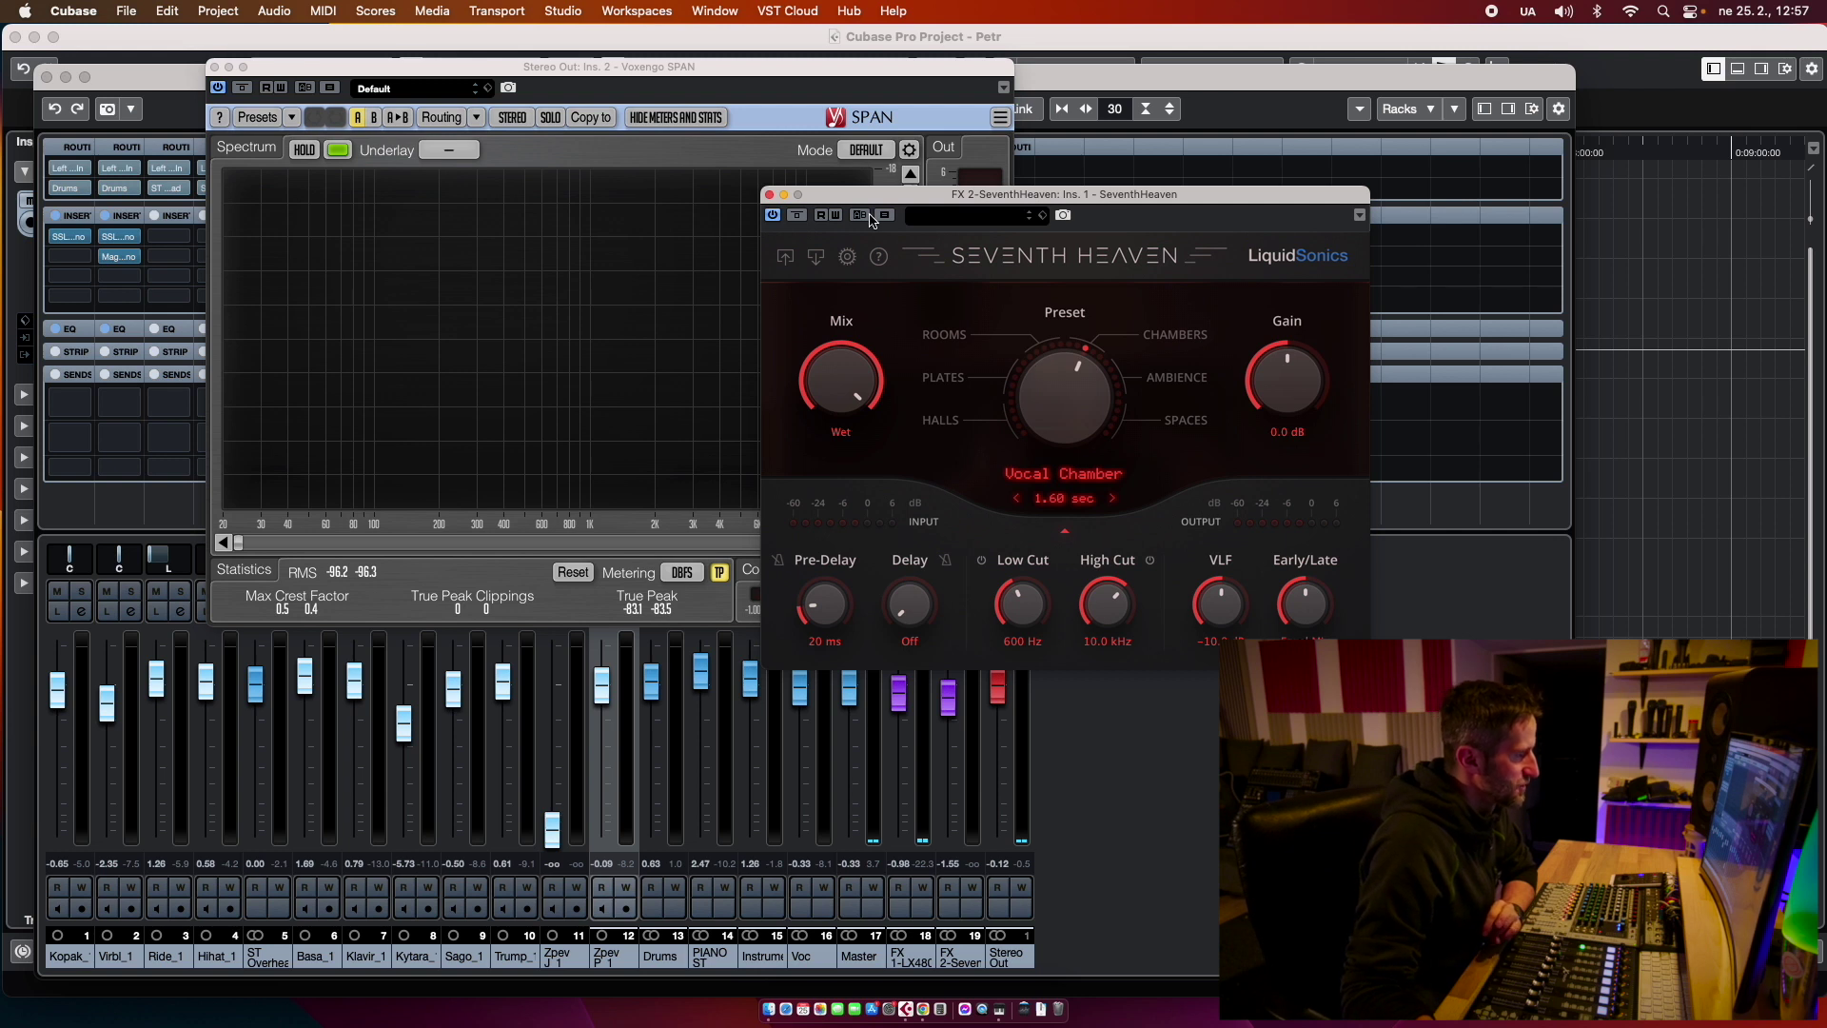
pyautogui.moveTo(862, 205); pyautogui.dragTo(839, 246)
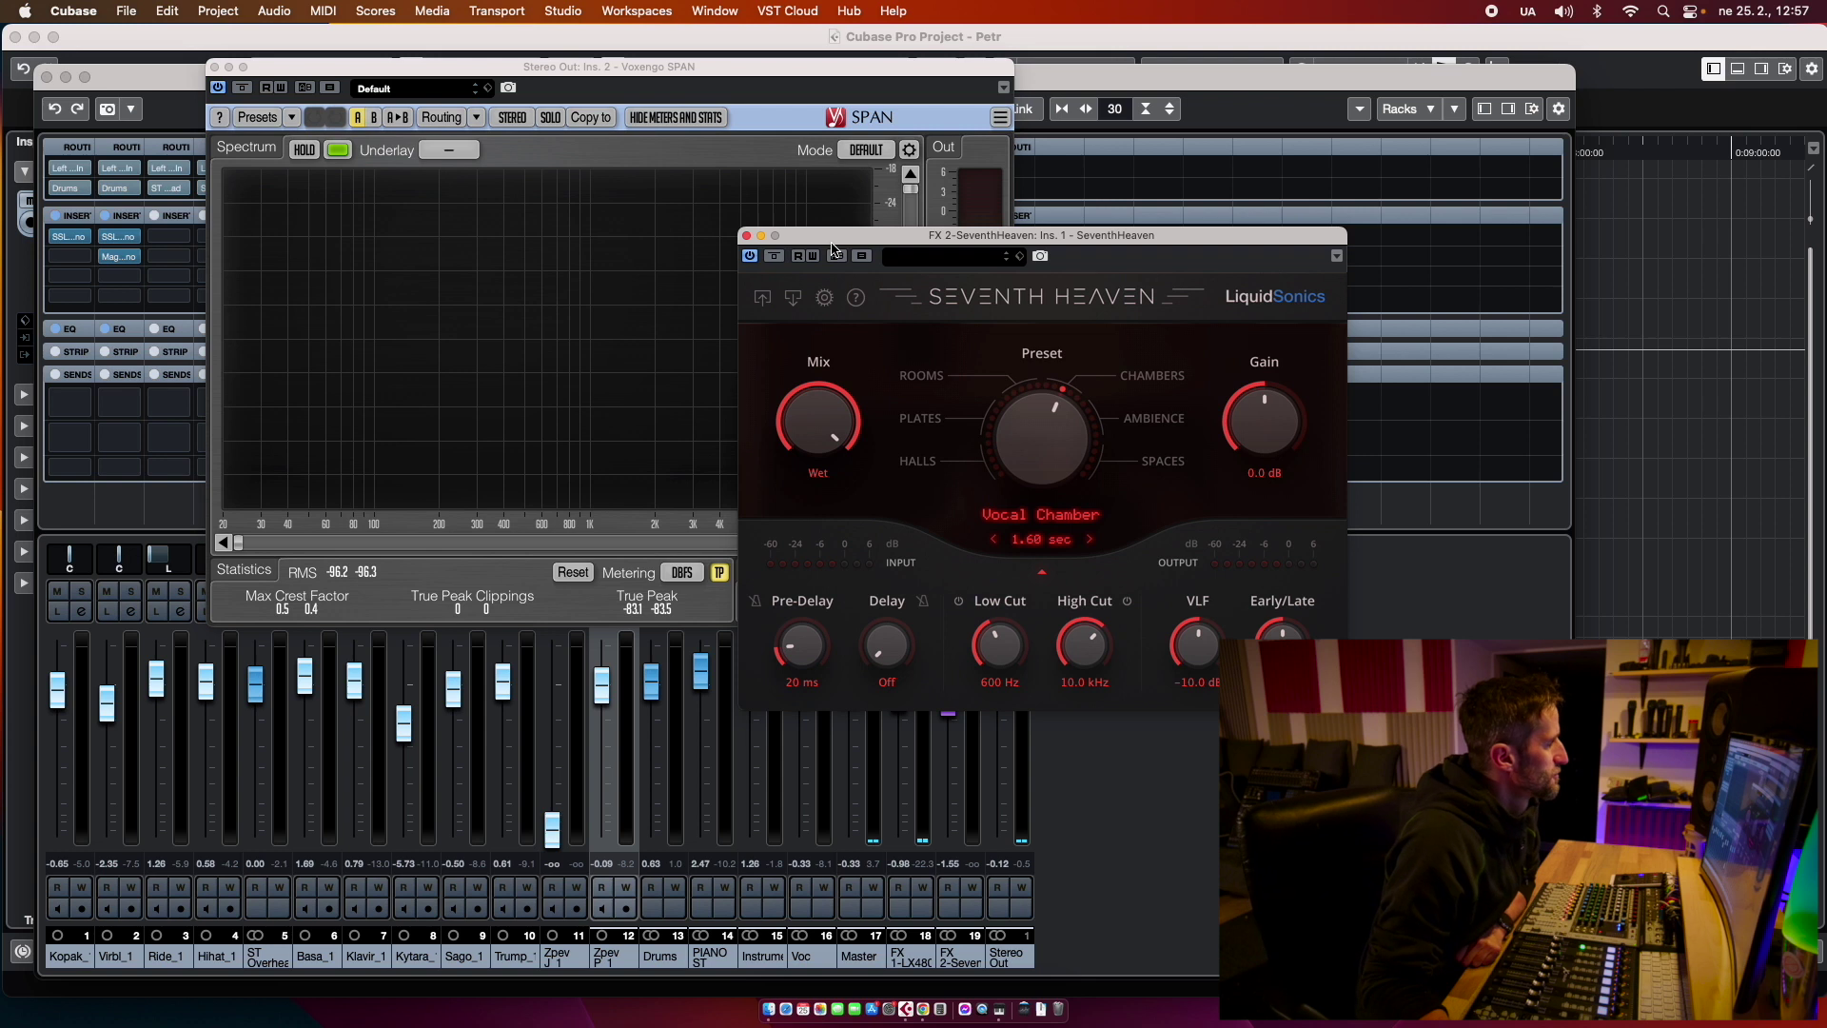
pyautogui.click(748, 238)
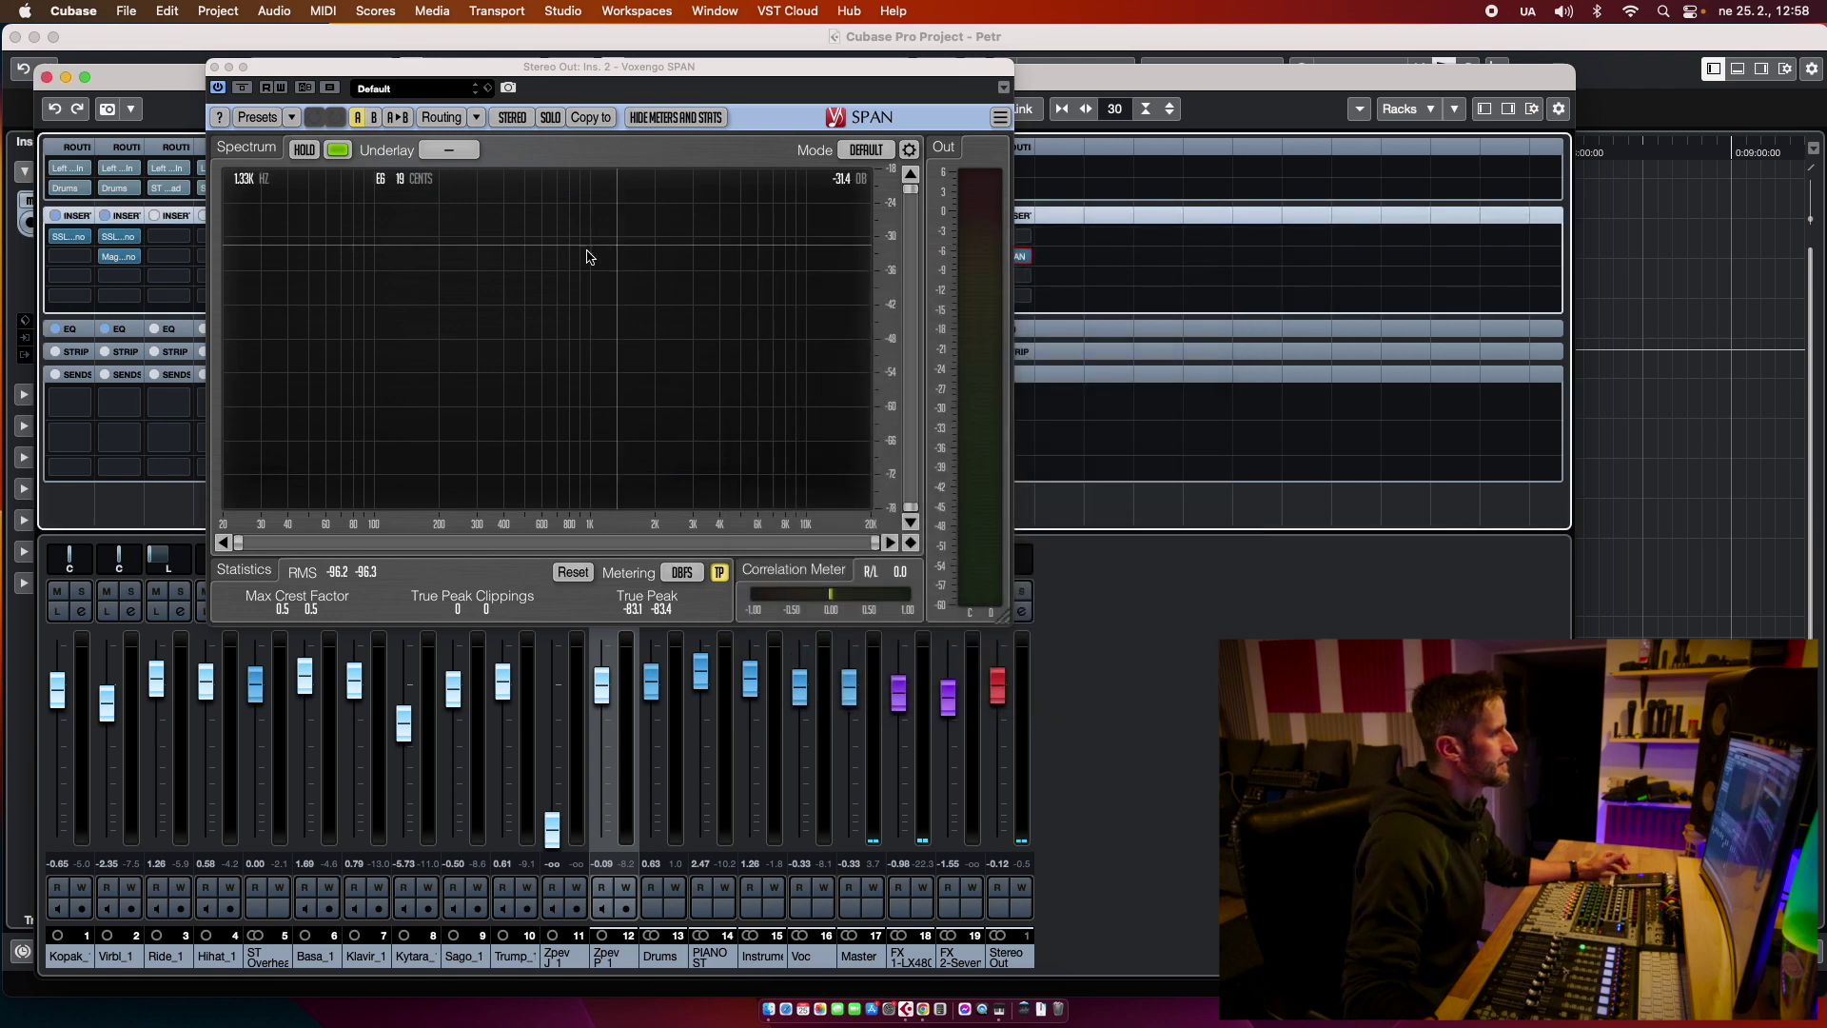
# Step: Examine the playing mix's spectrum and output level in the Stereo Out's Voxengo SPAN, stop playback and close the analyzer
pyautogui.moveTo(688, 75); pyautogui.dragTo(1061, 193)
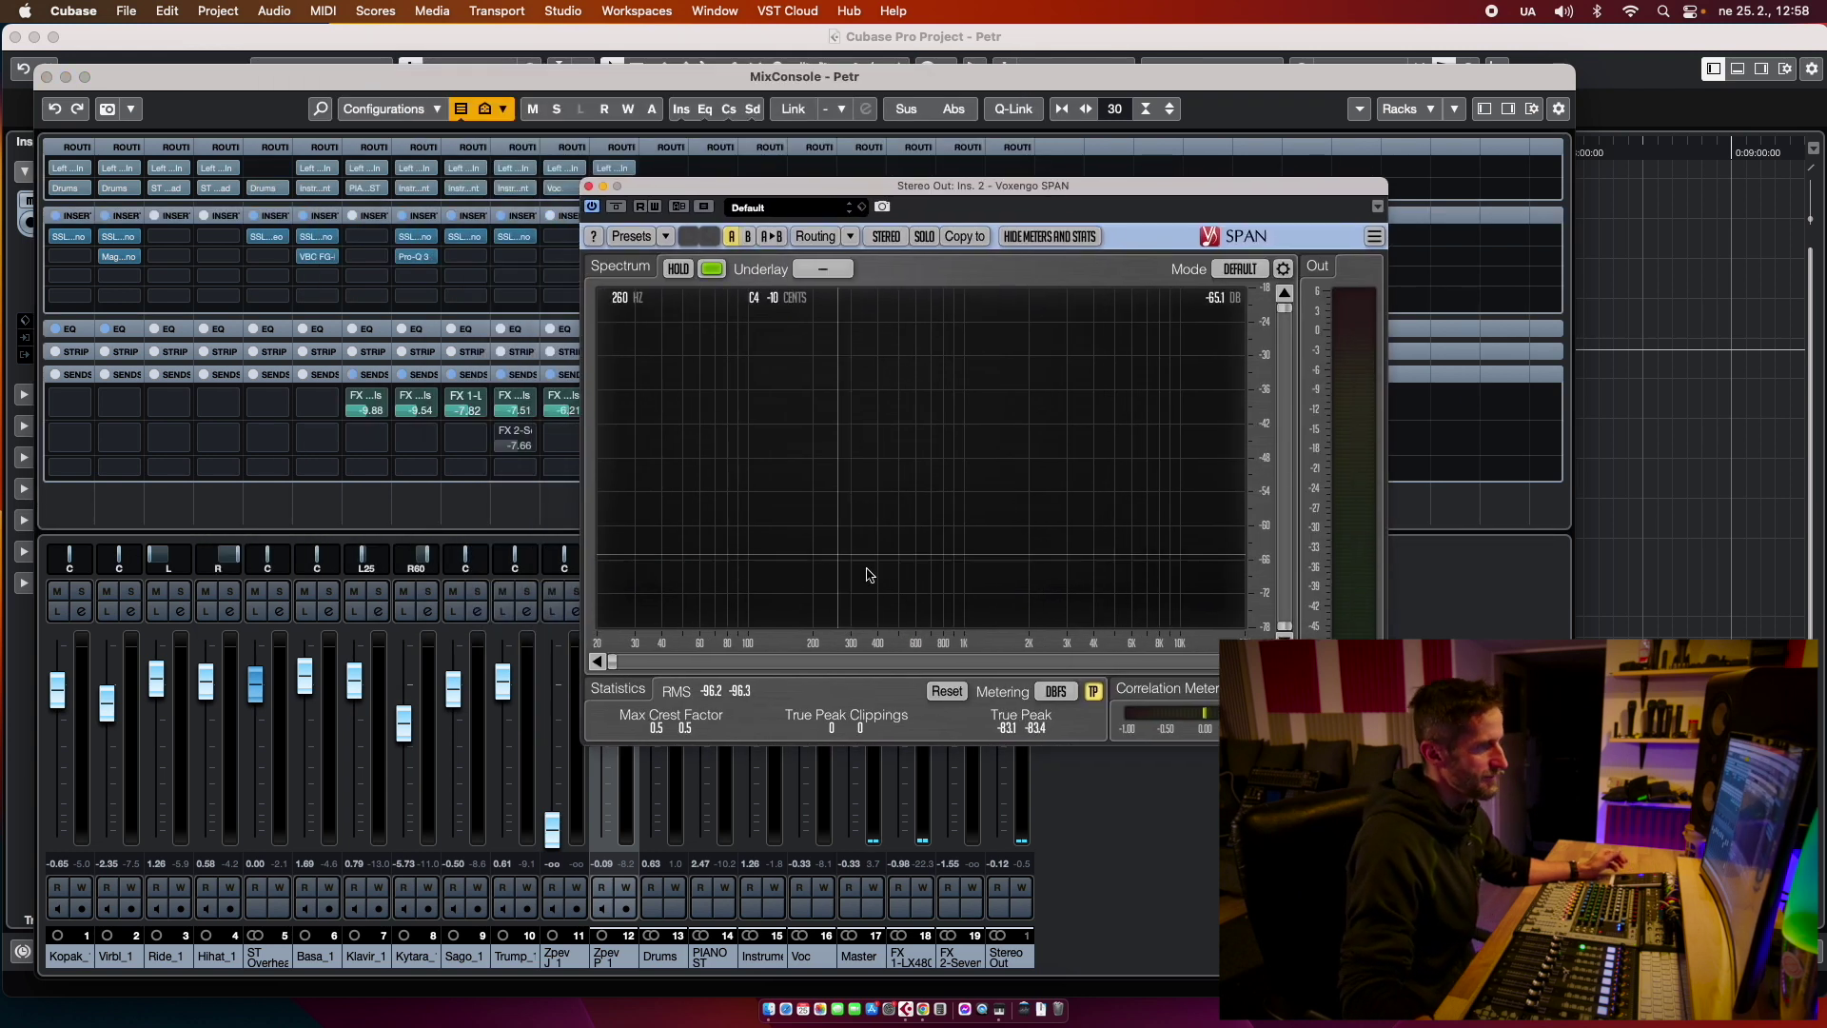
pyautogui.press('space')
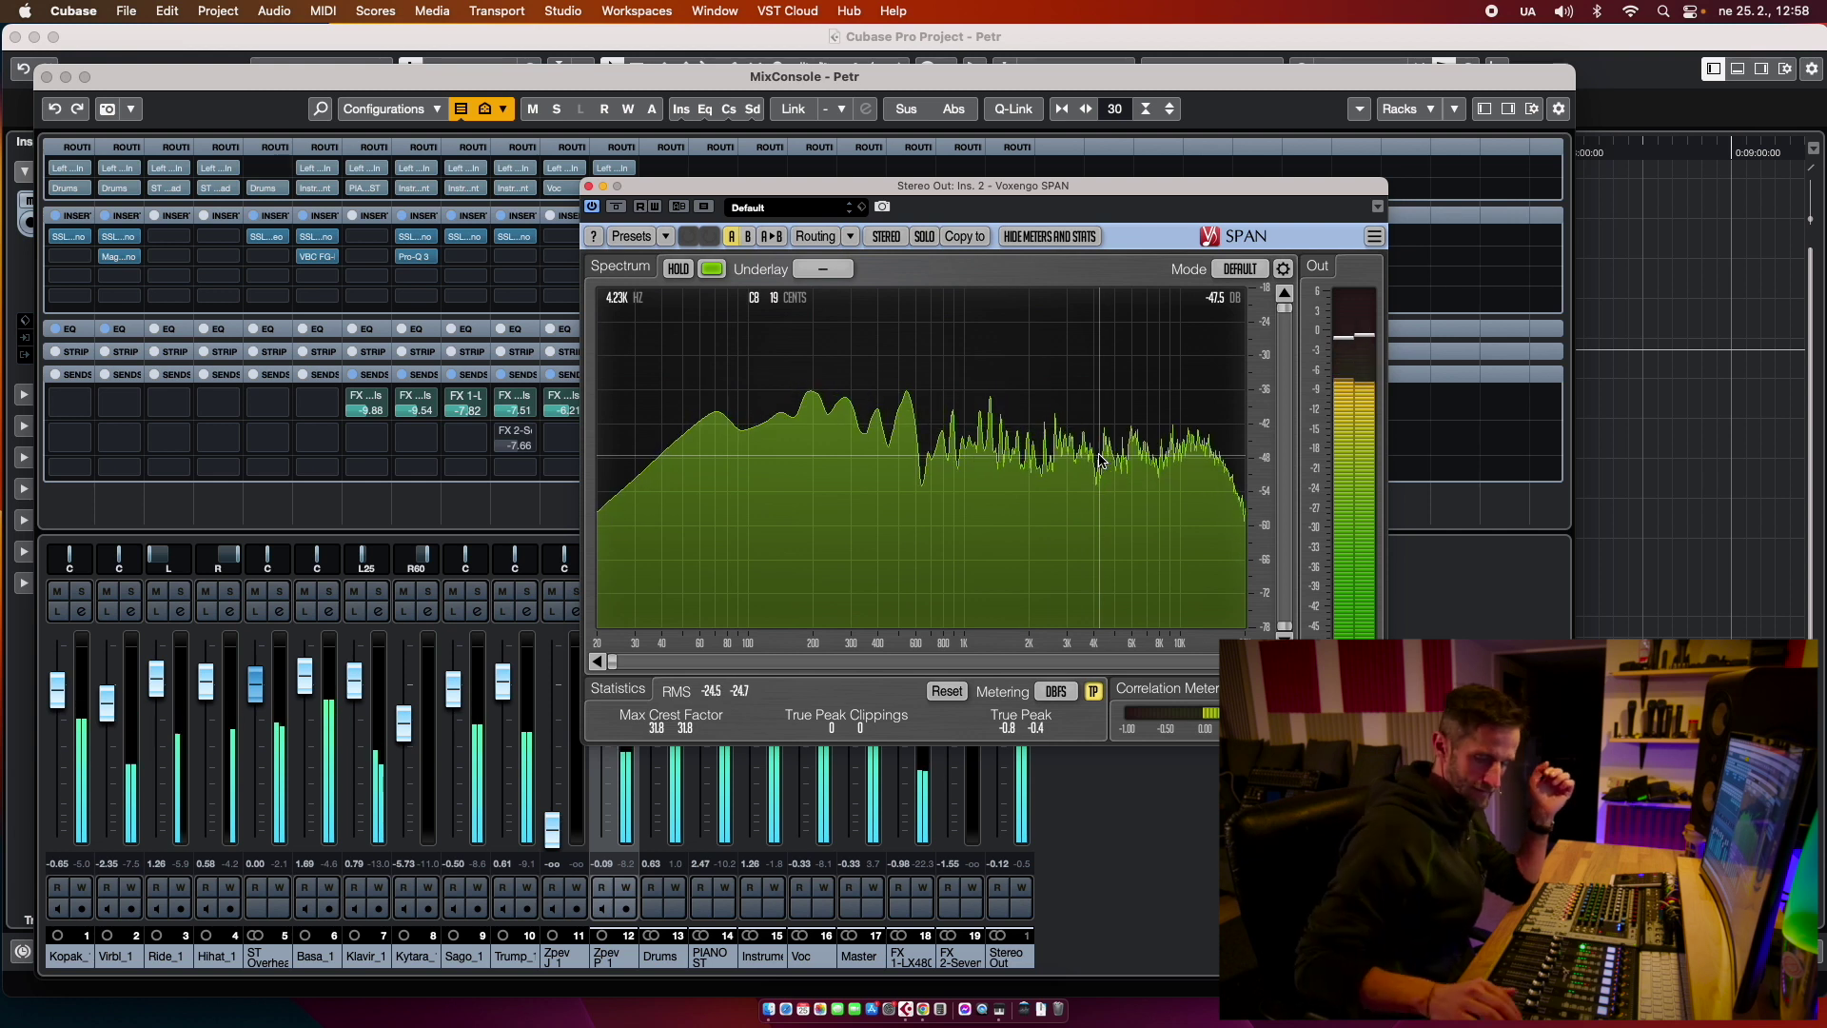
pyautogui.press('space')
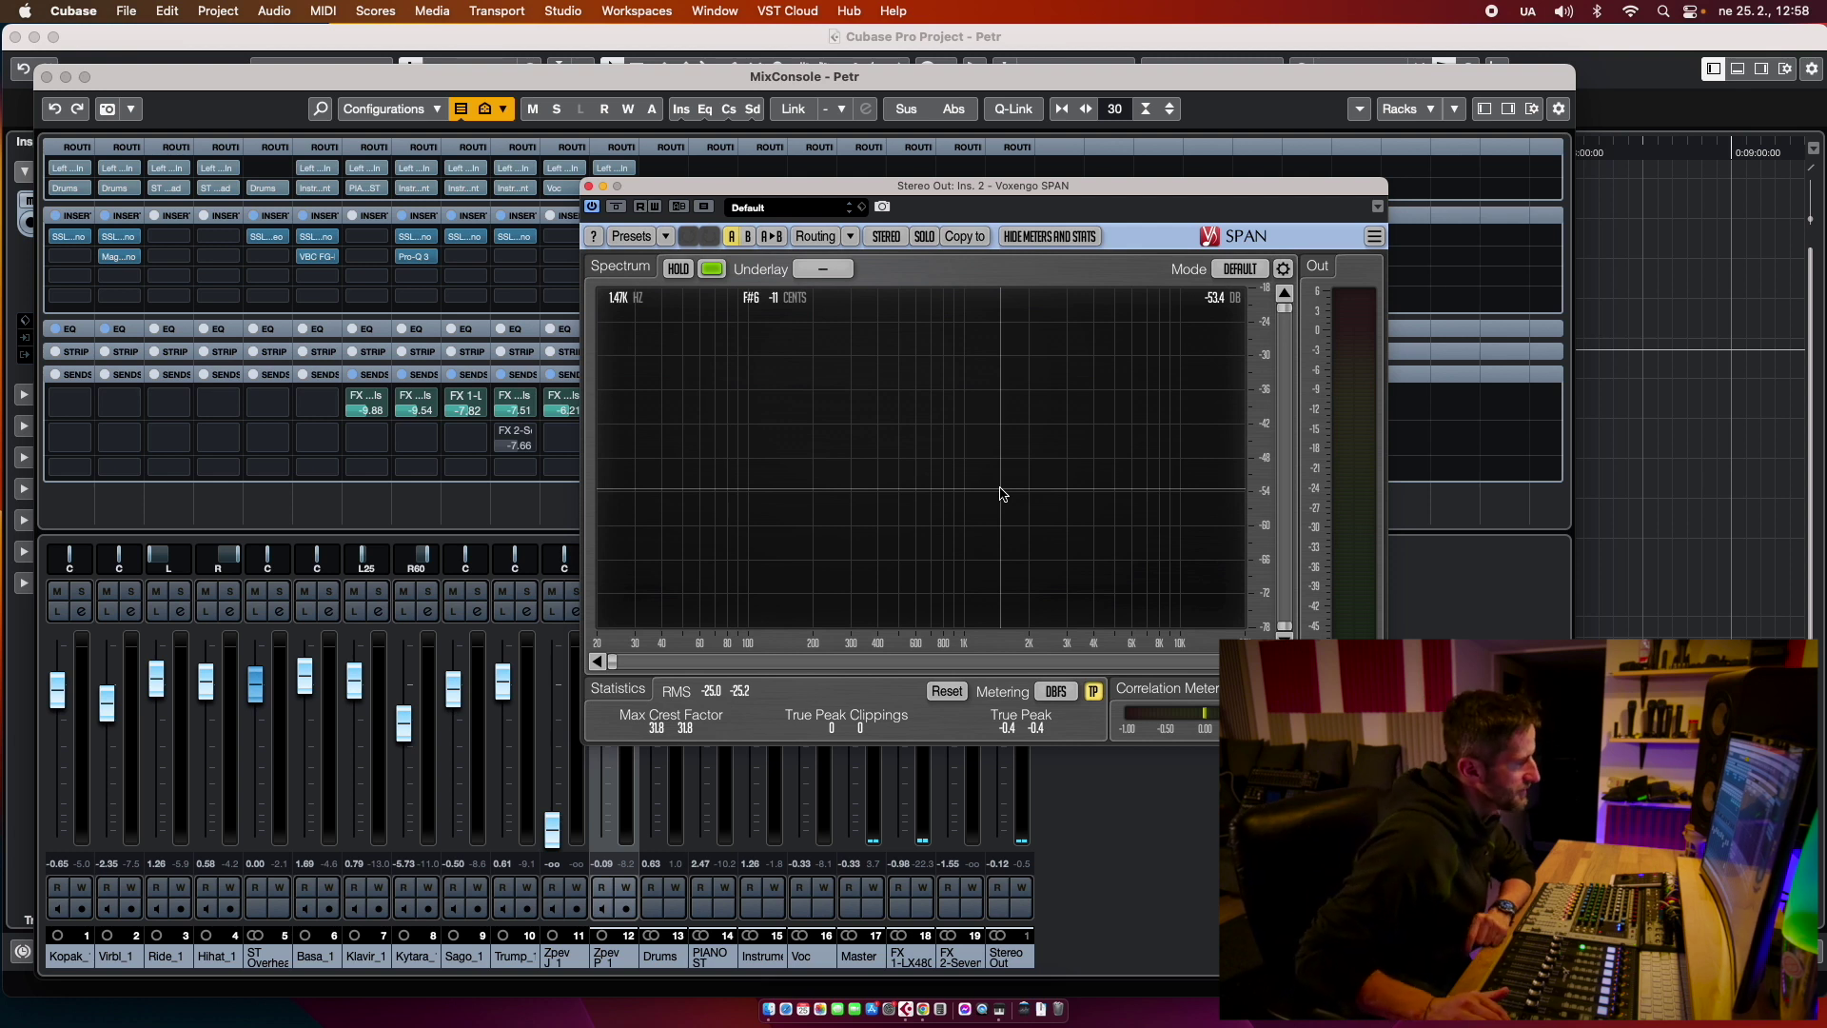
pyautogui.press('space')
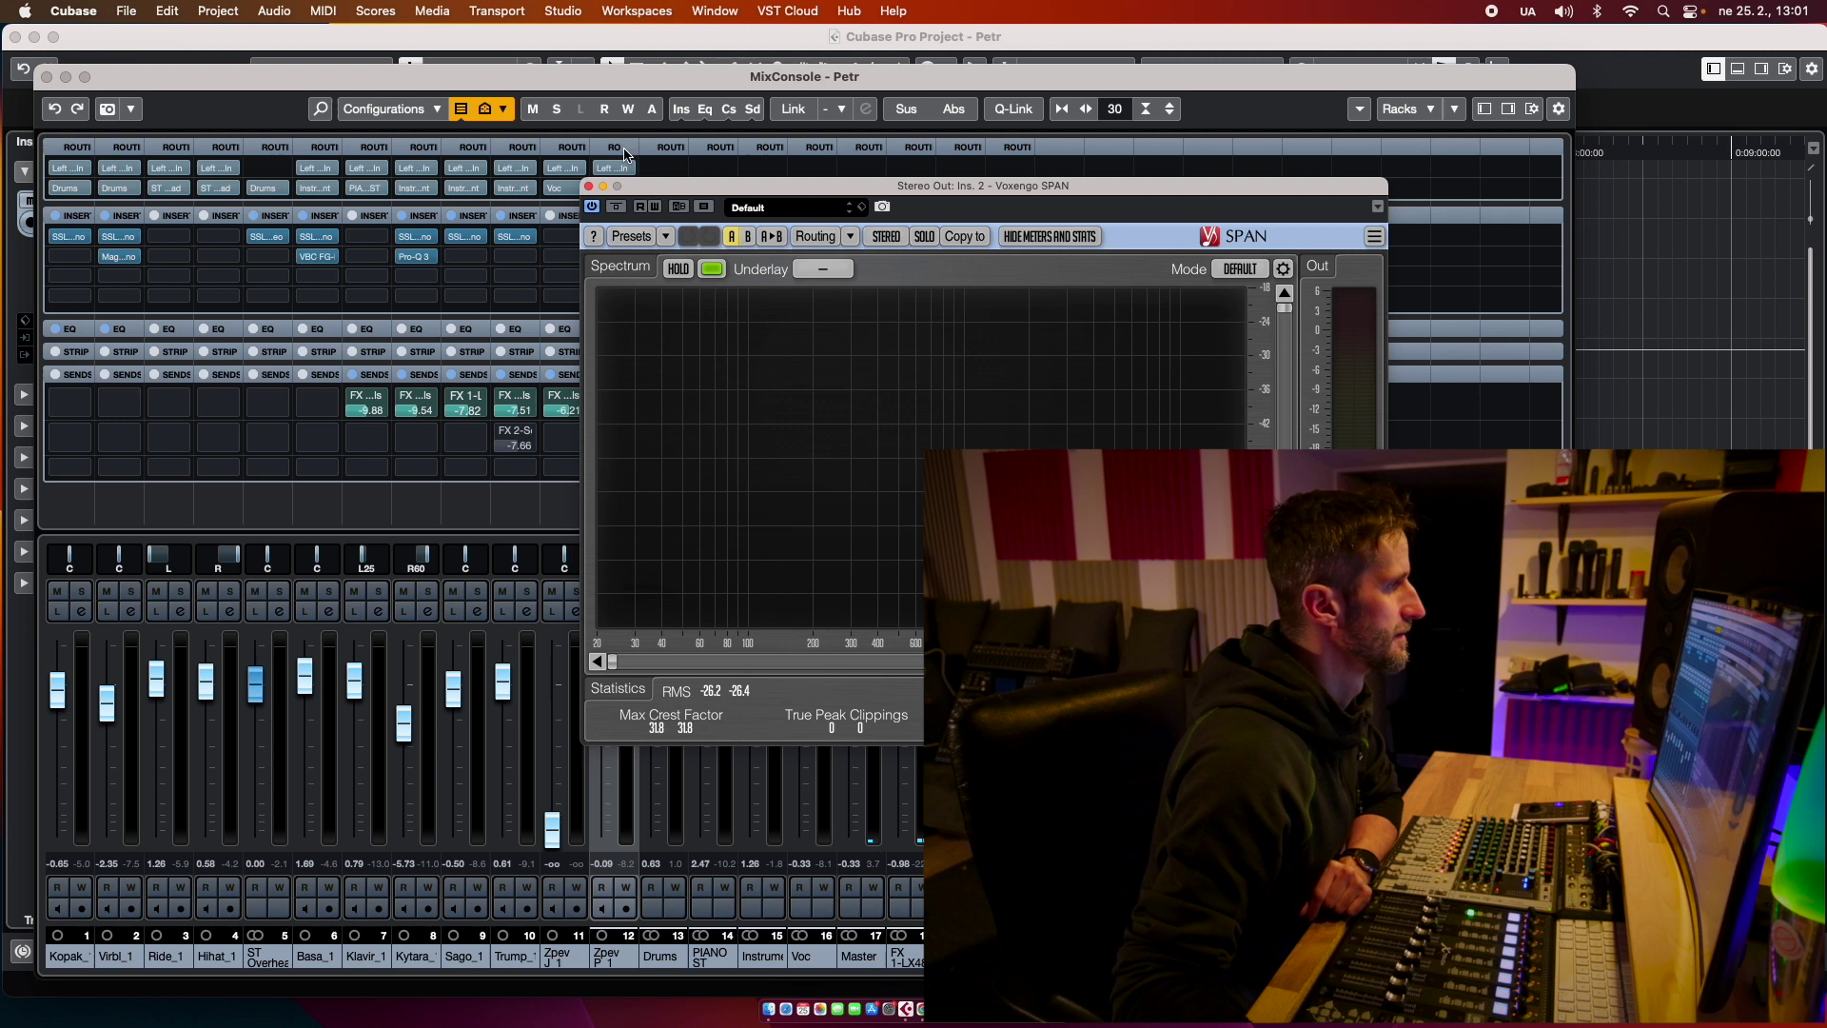
pyautogui.click(588, 186)
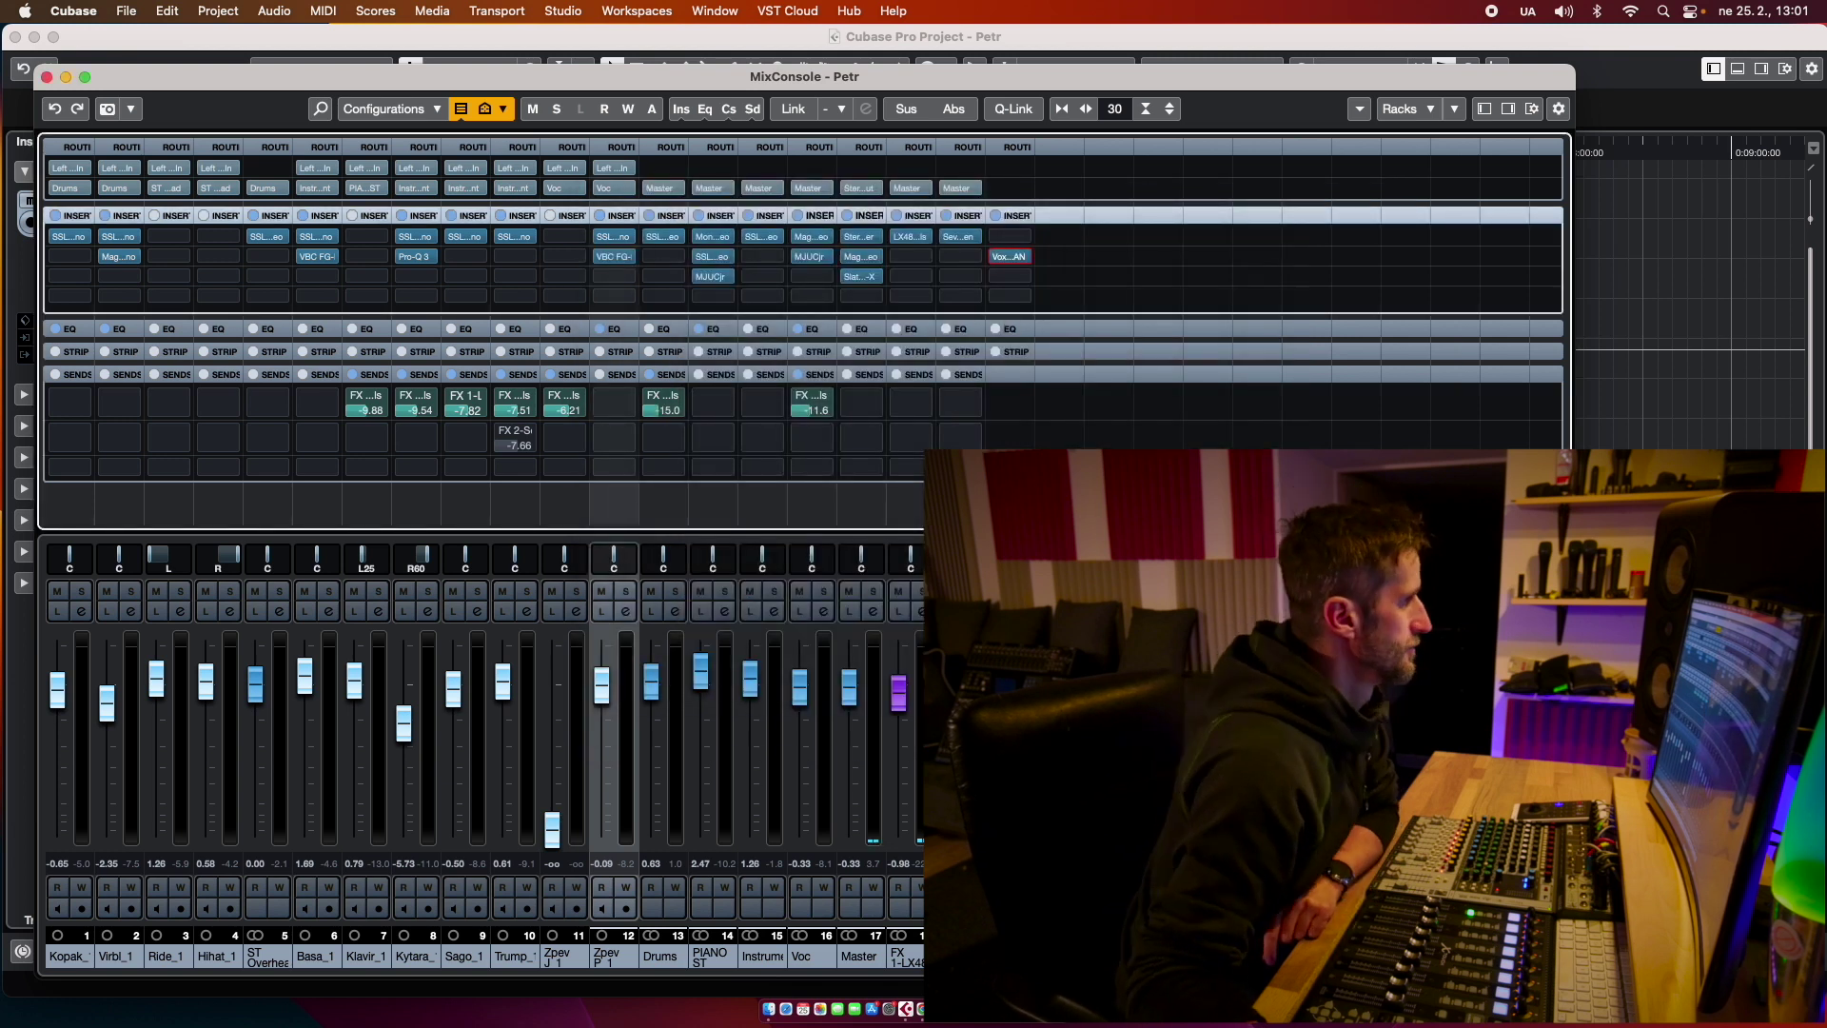
# Step: Return to the project's track view, play the song from around the left locator, and turn off cycle playback
pyautogui.click(739, 46)
pyautogui.scroll(4, 937, 190)
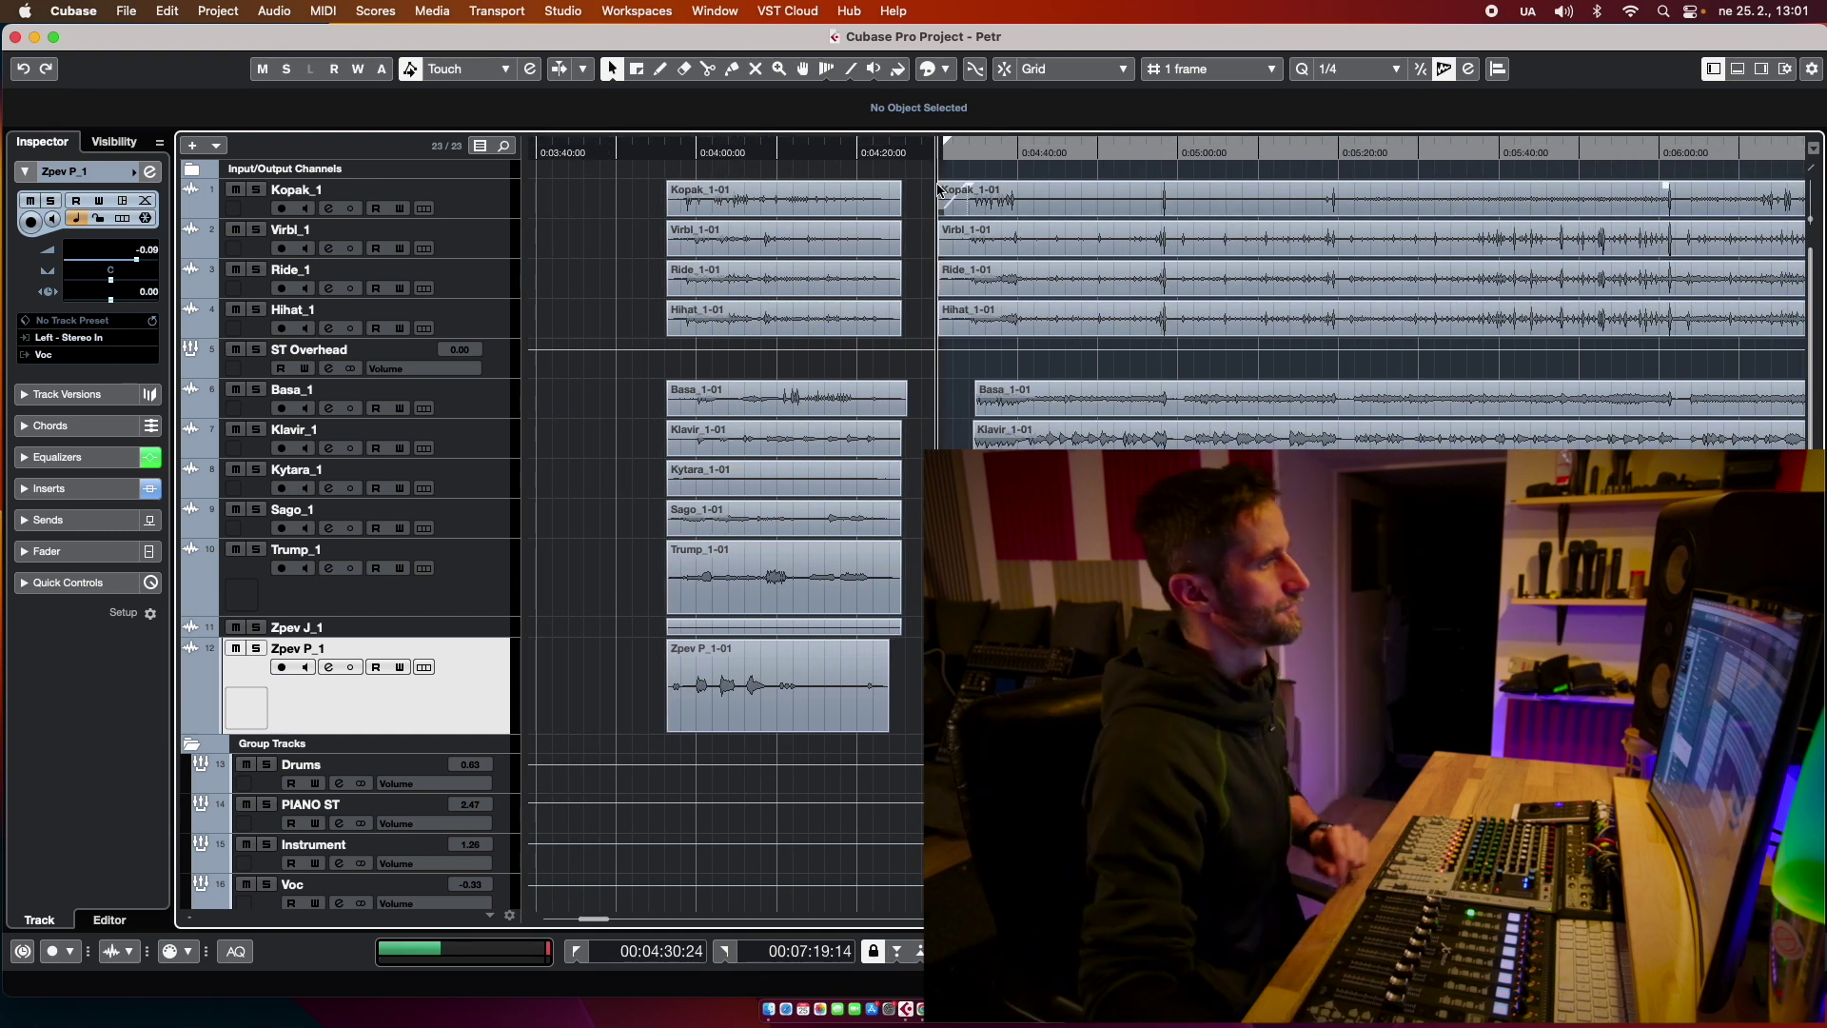
pyautogui.press('space')
pyautogui.hscroll(5, 975, 587)
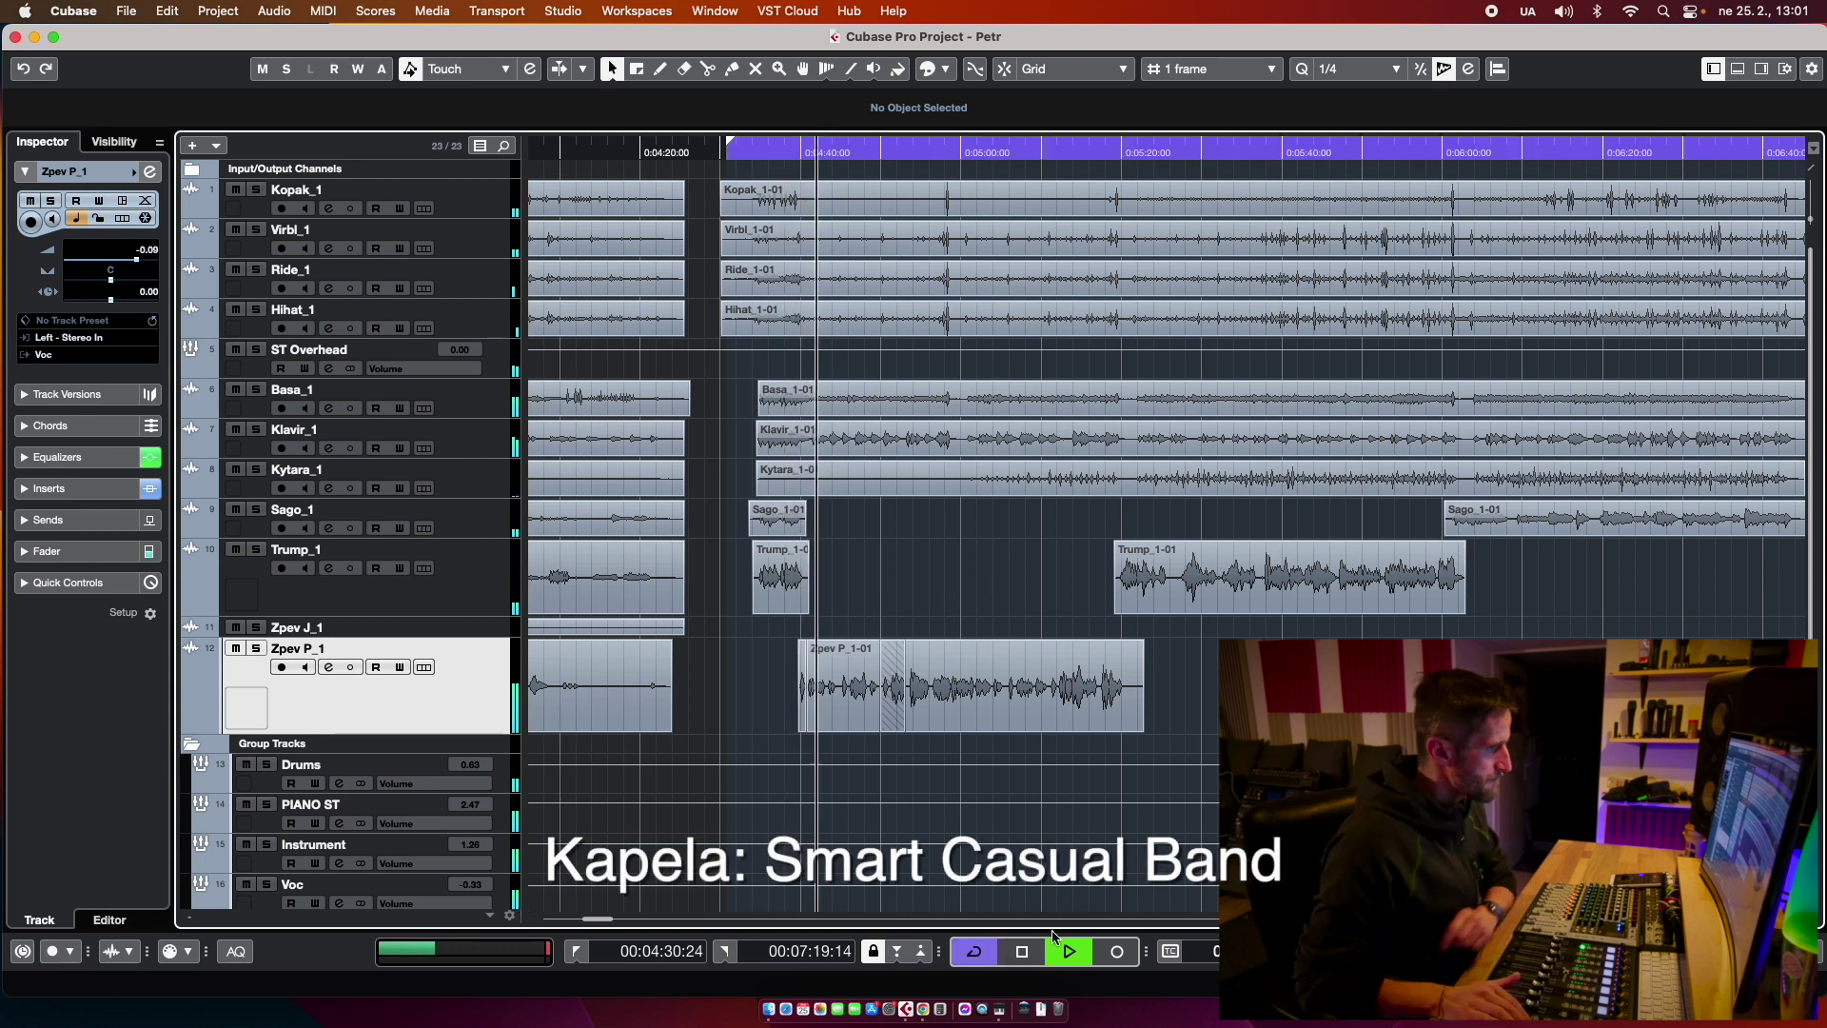
pyautogui.press('/')
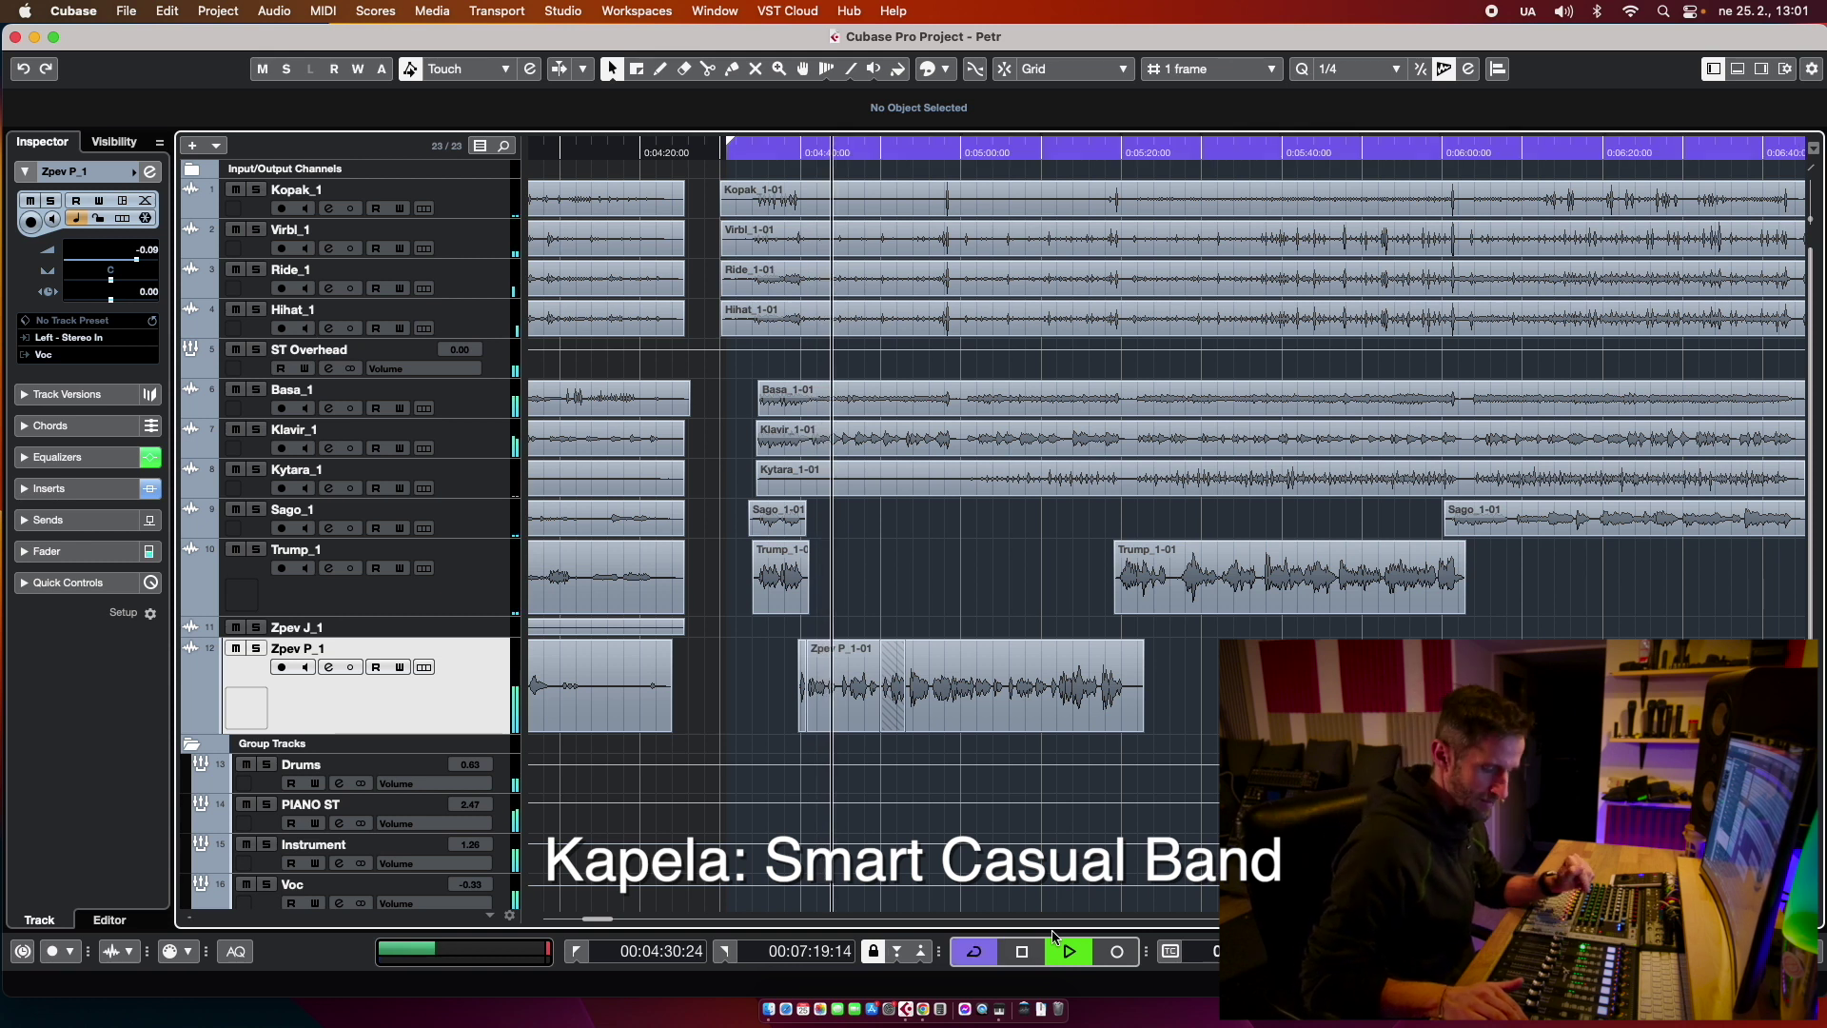
pyautogui.press('/')
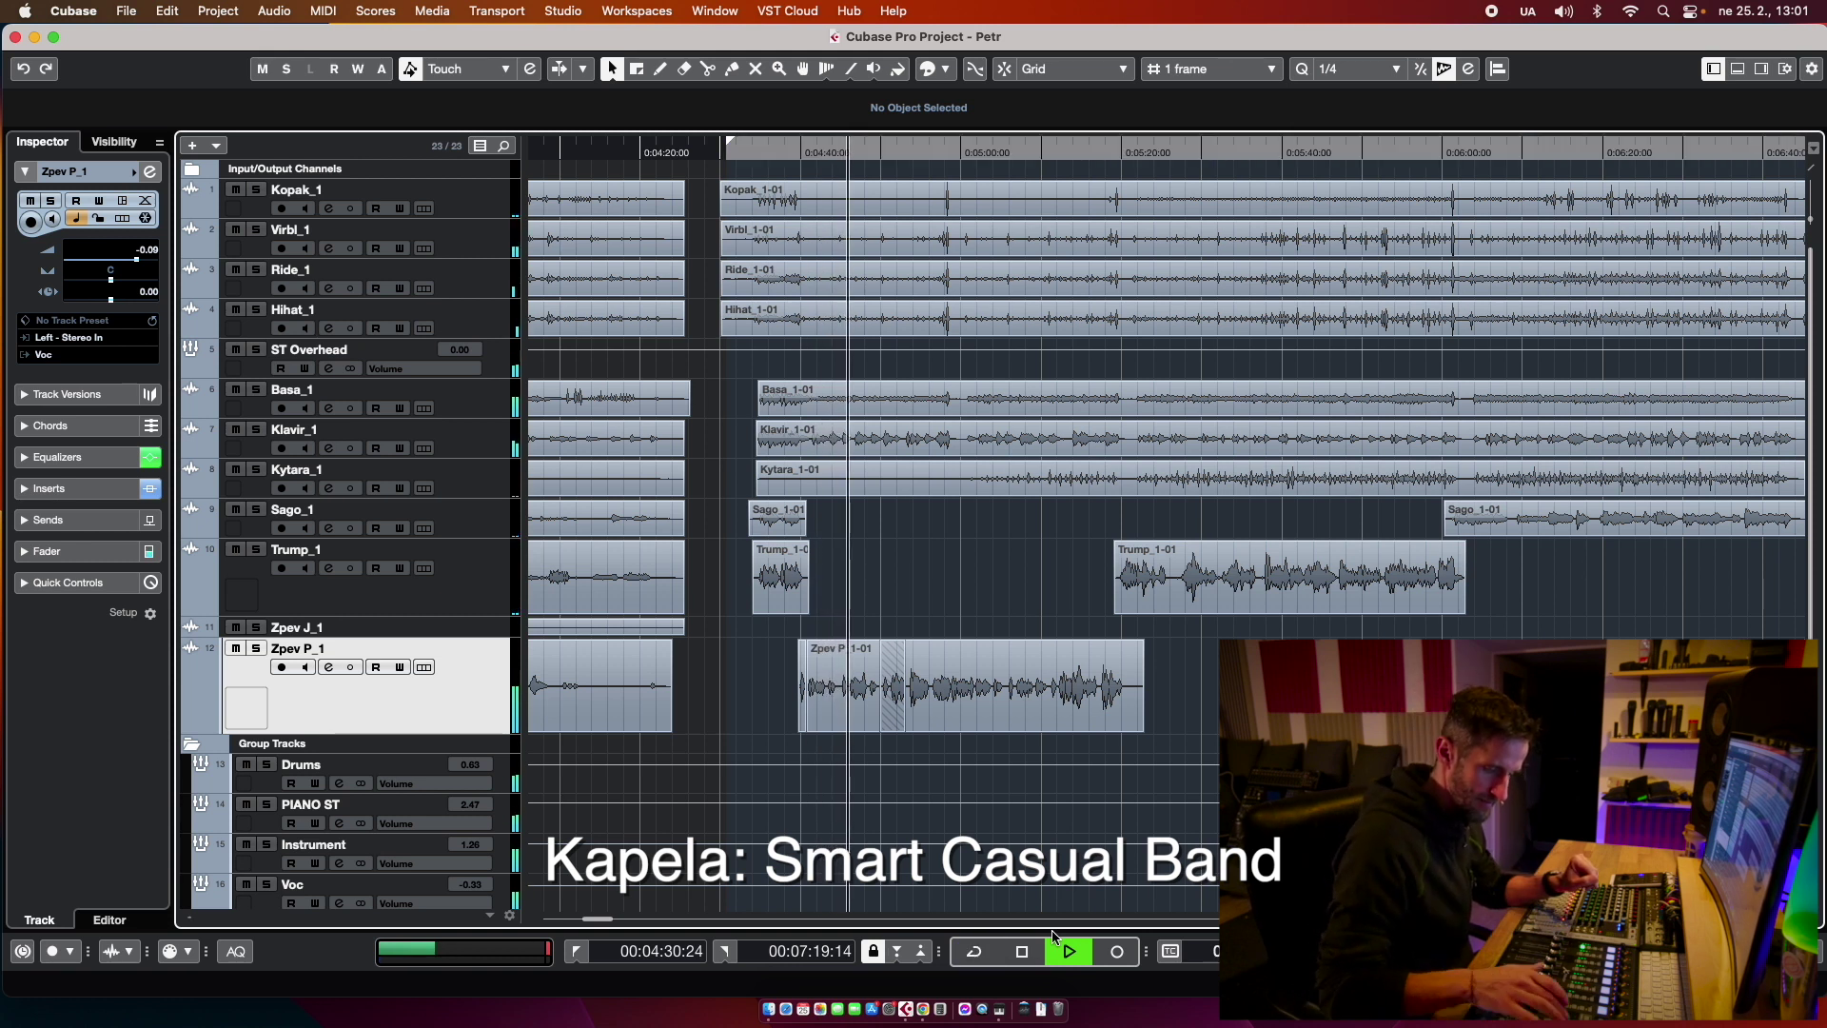
# Step: In the FX 1-LX480 Essentials channel settings, enable a low cut at about 87 Hz and a high cut, and close the settings
pyautogui.press('F3')
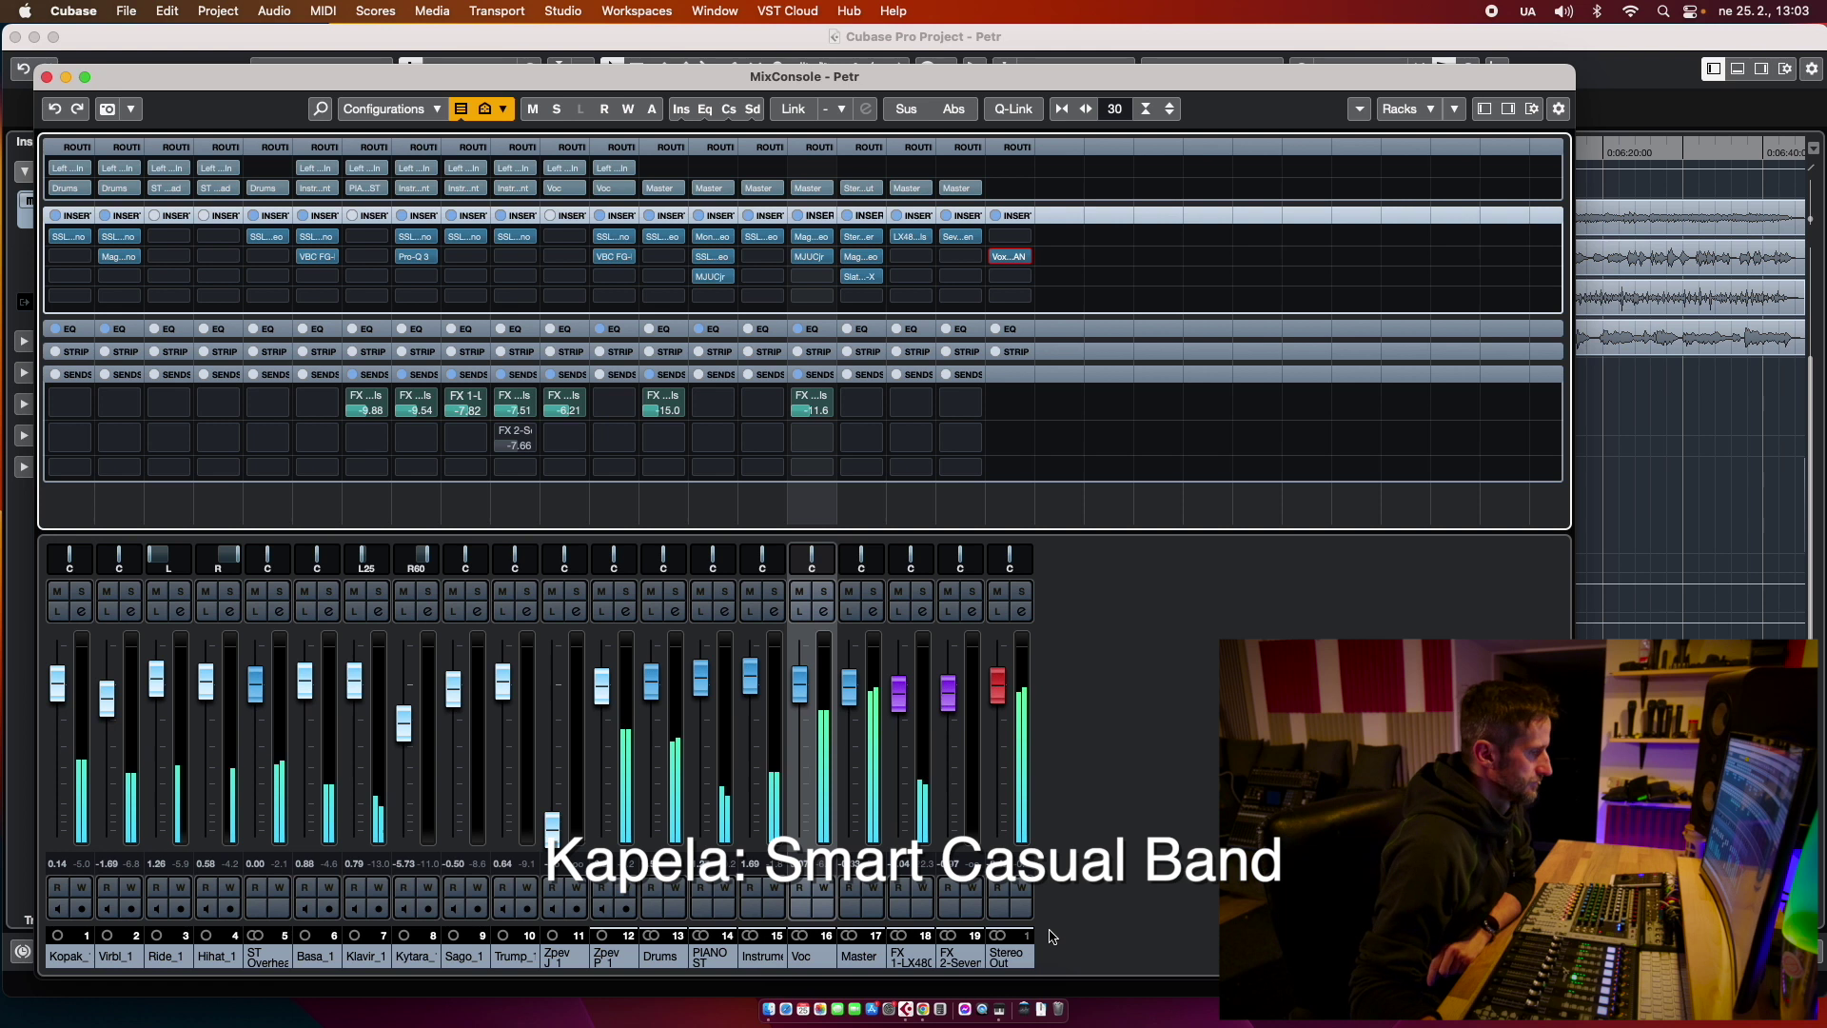
pyautogui.click(918, 610)
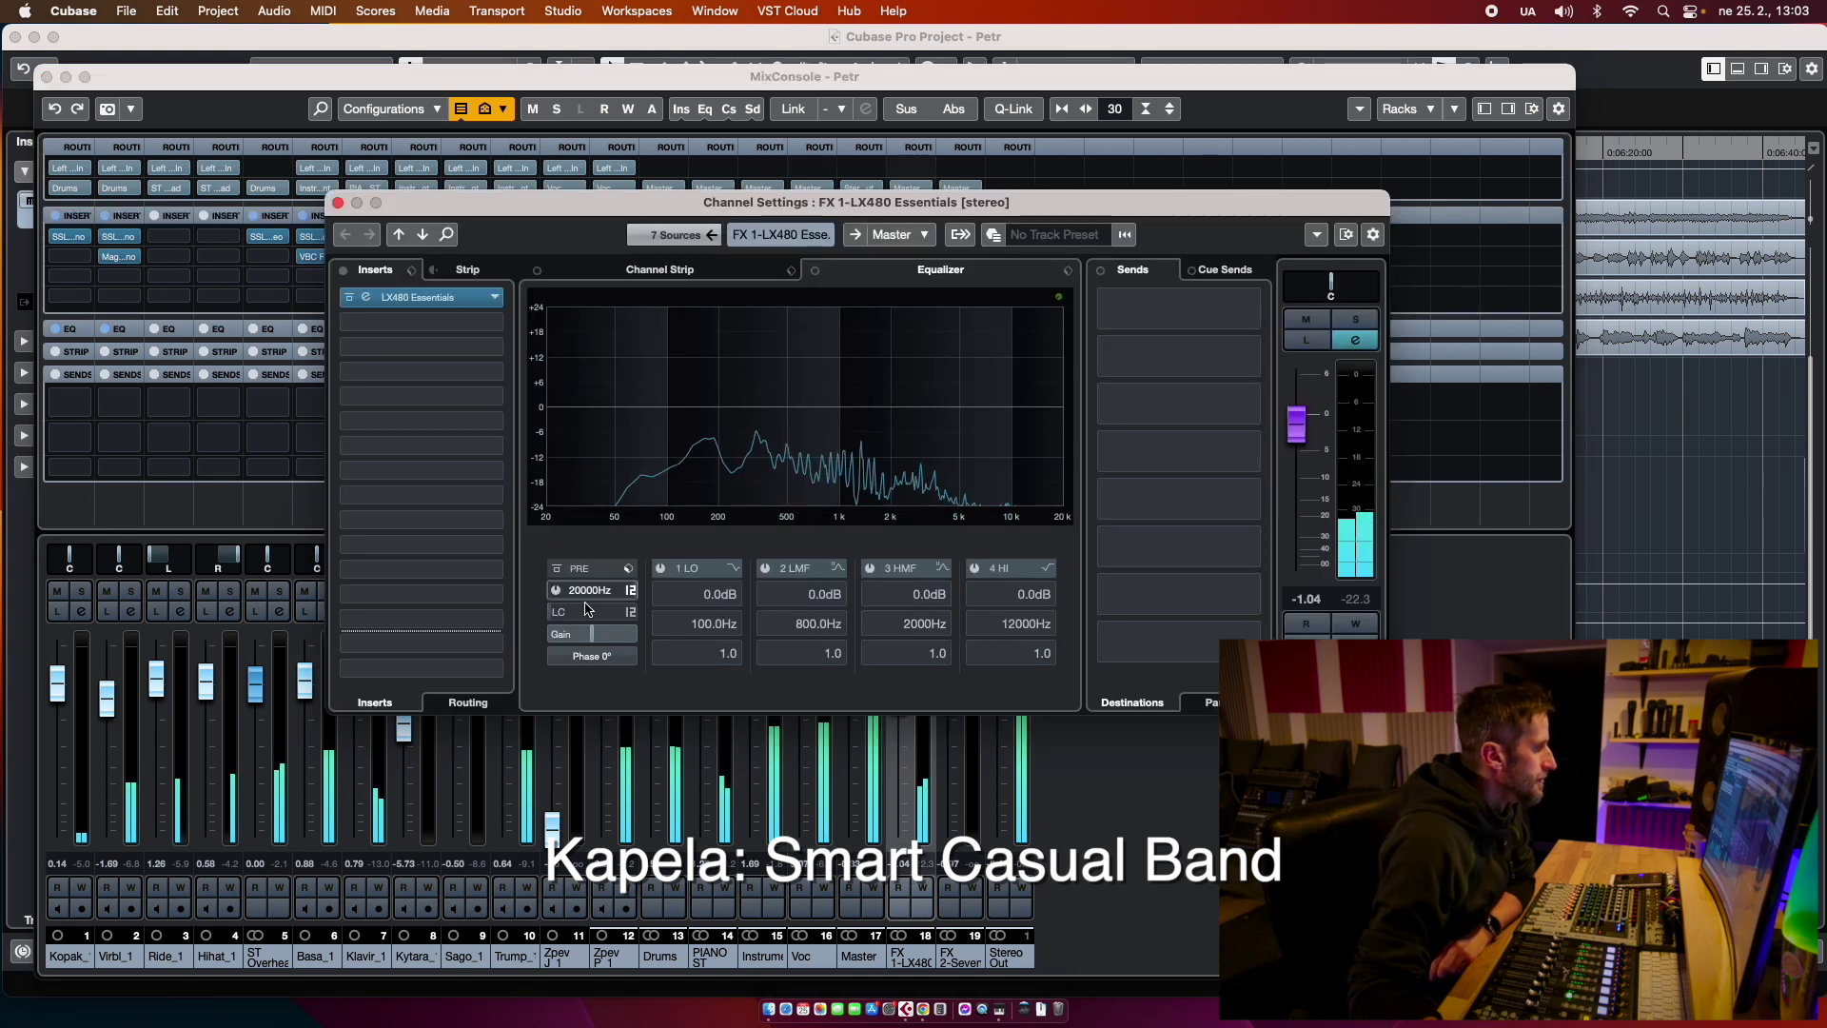
pyautogui.click(587, 610)
pyautogui.scroll(4, 587, 610)
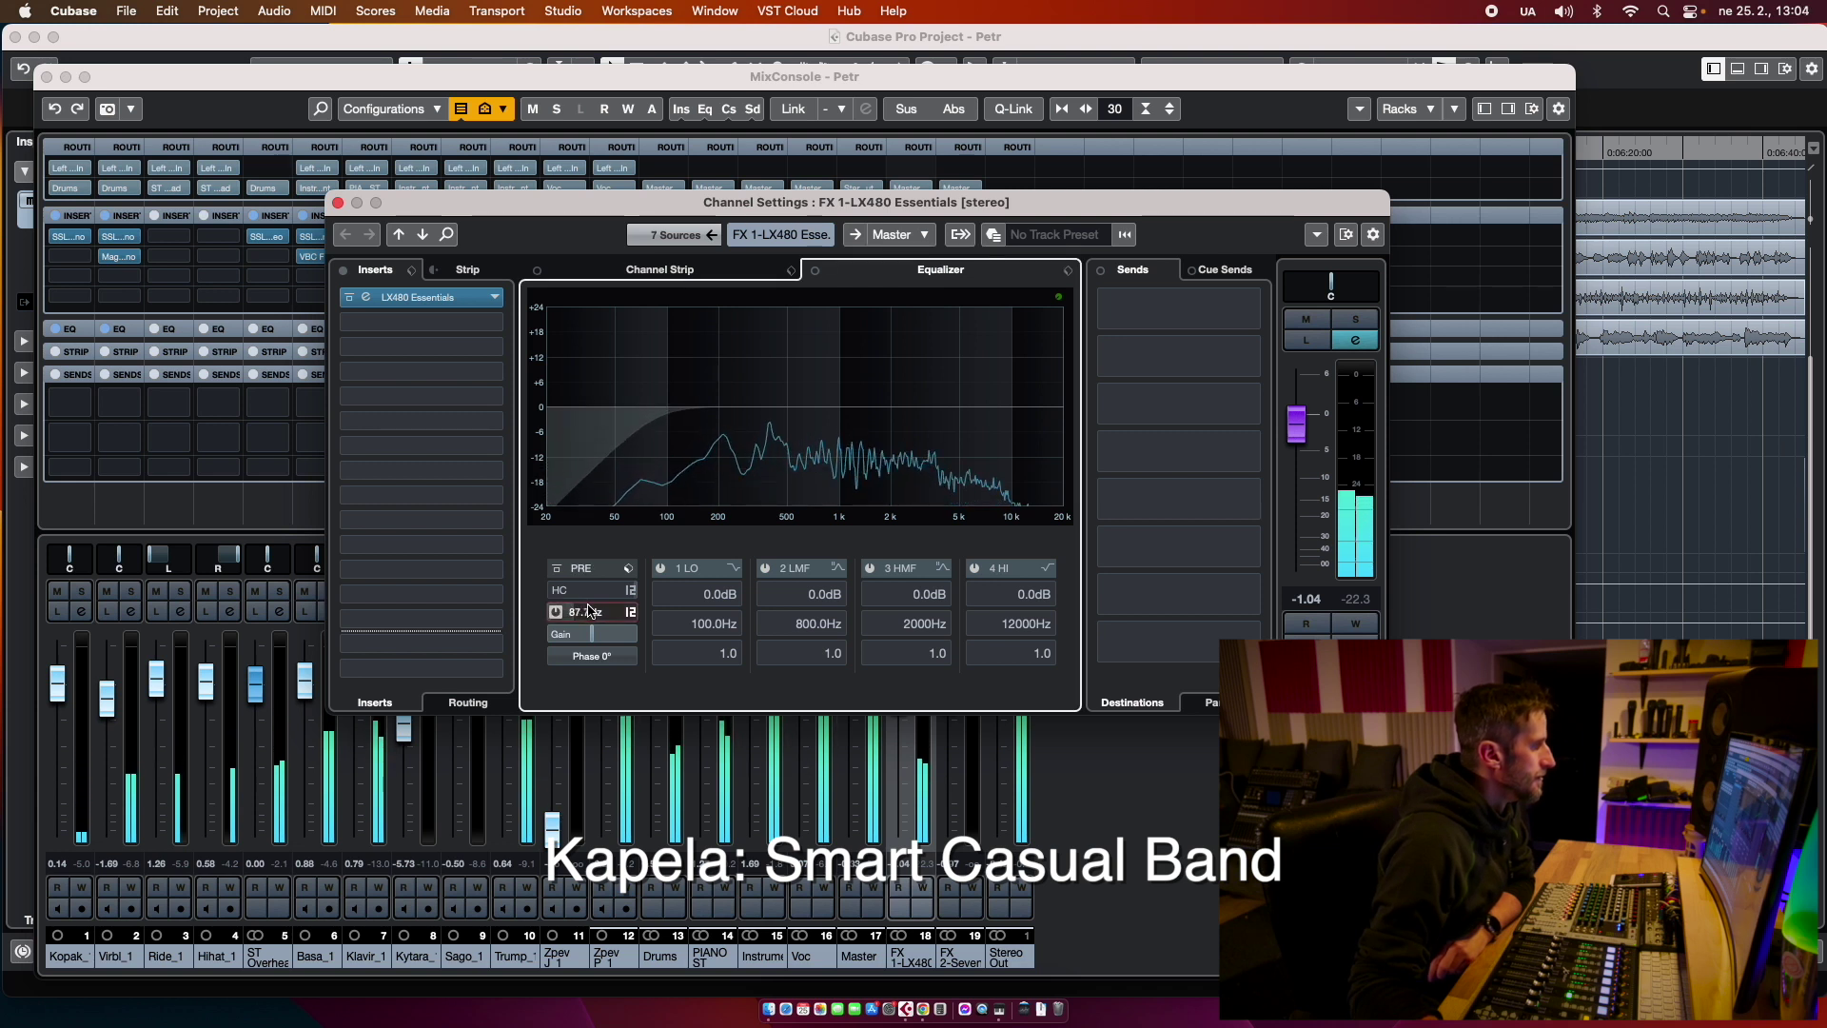
pyautogui.click(555, 590)
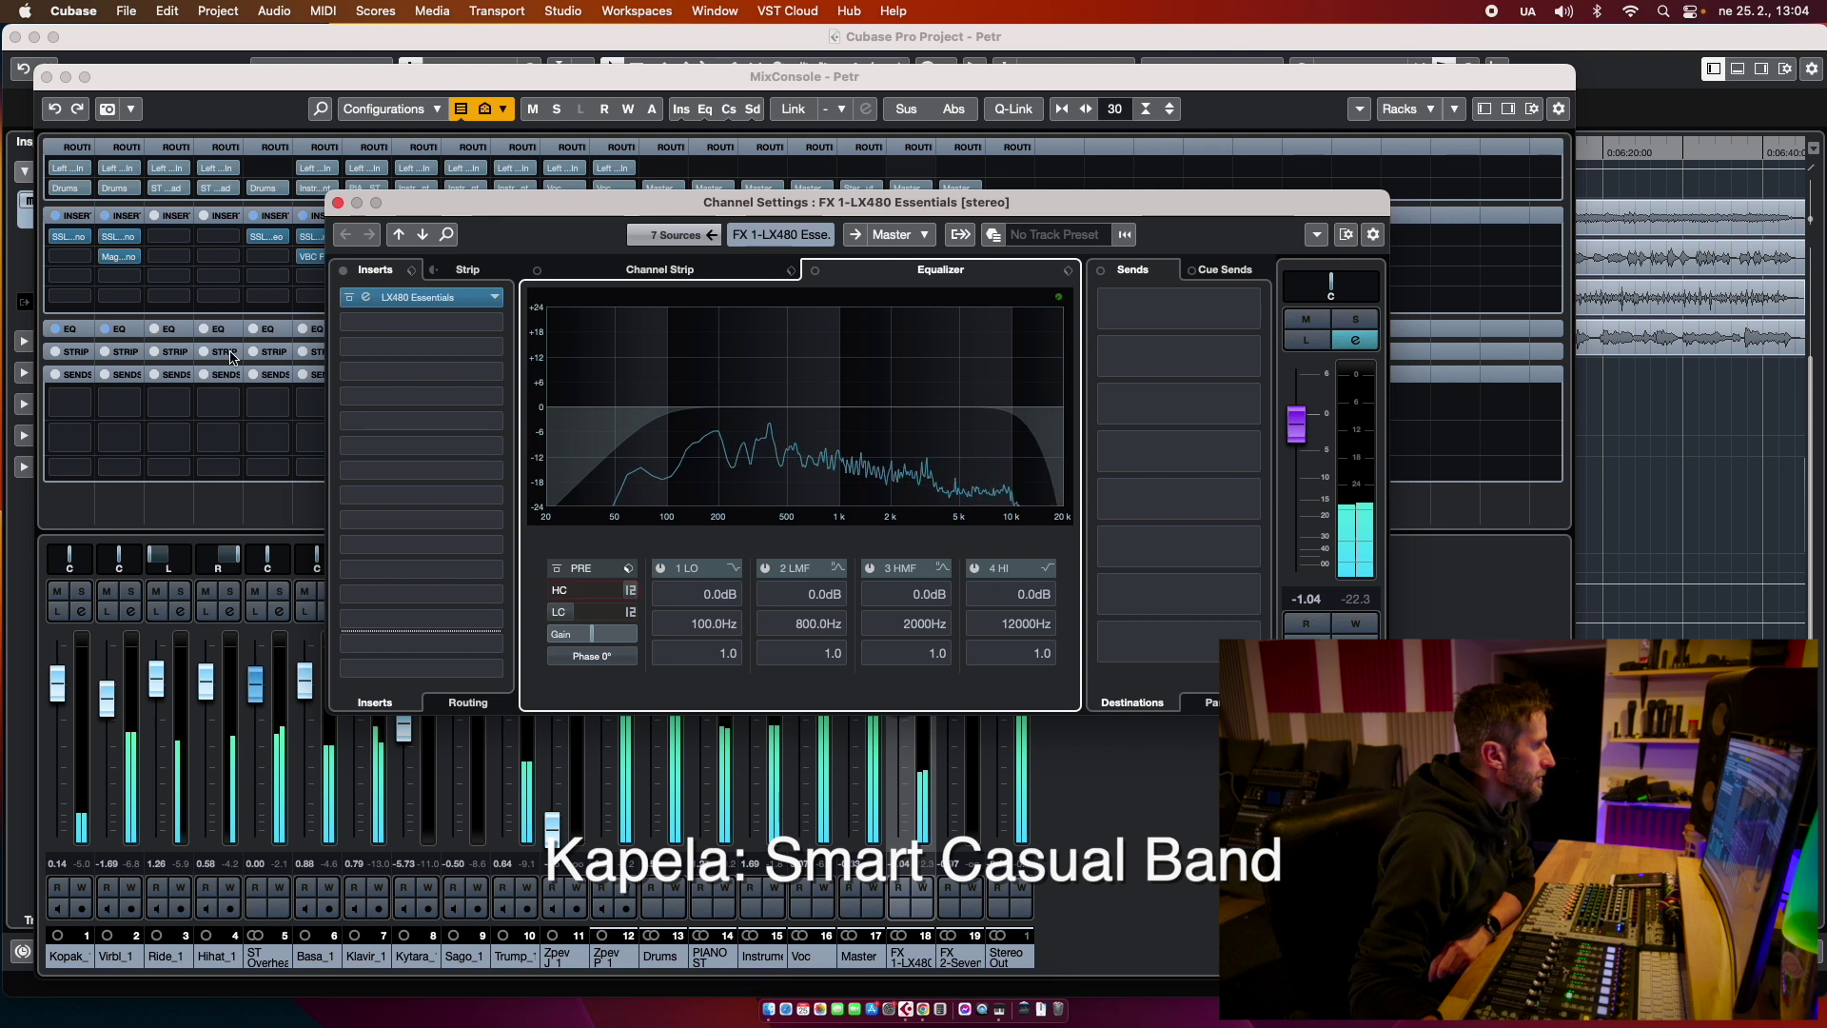
pyautogui.press('super+w')
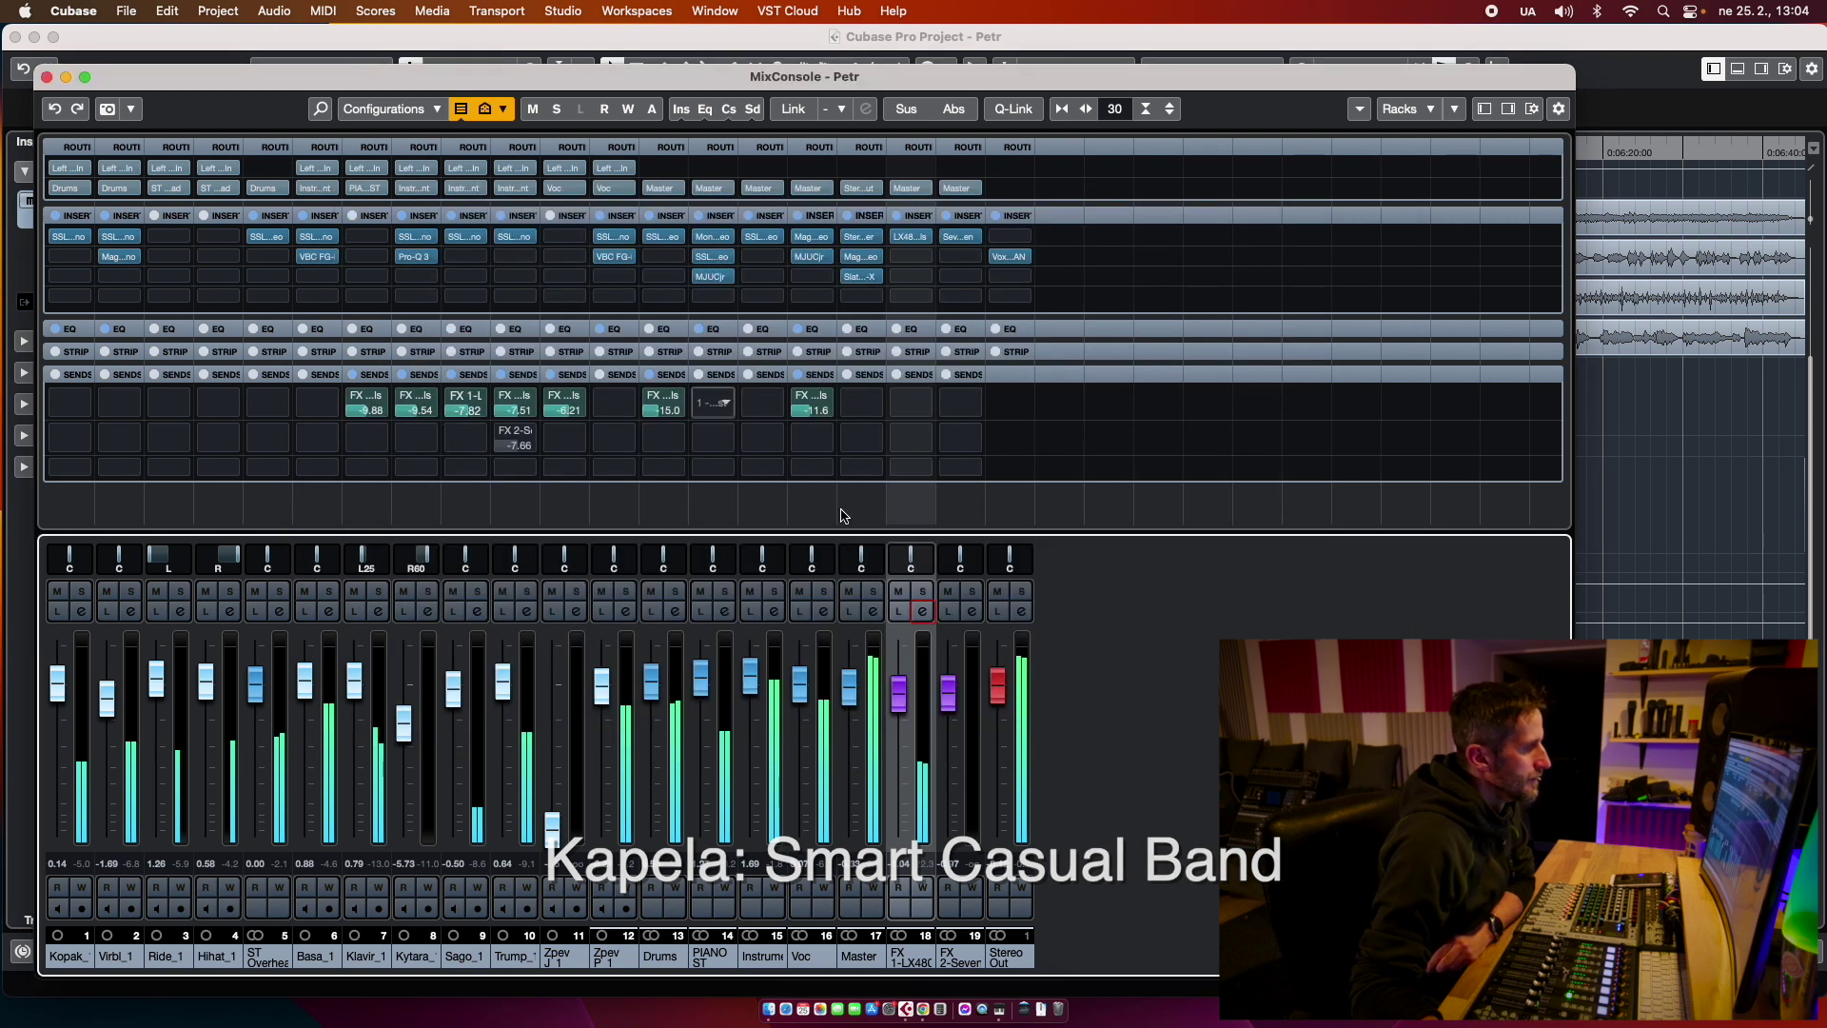